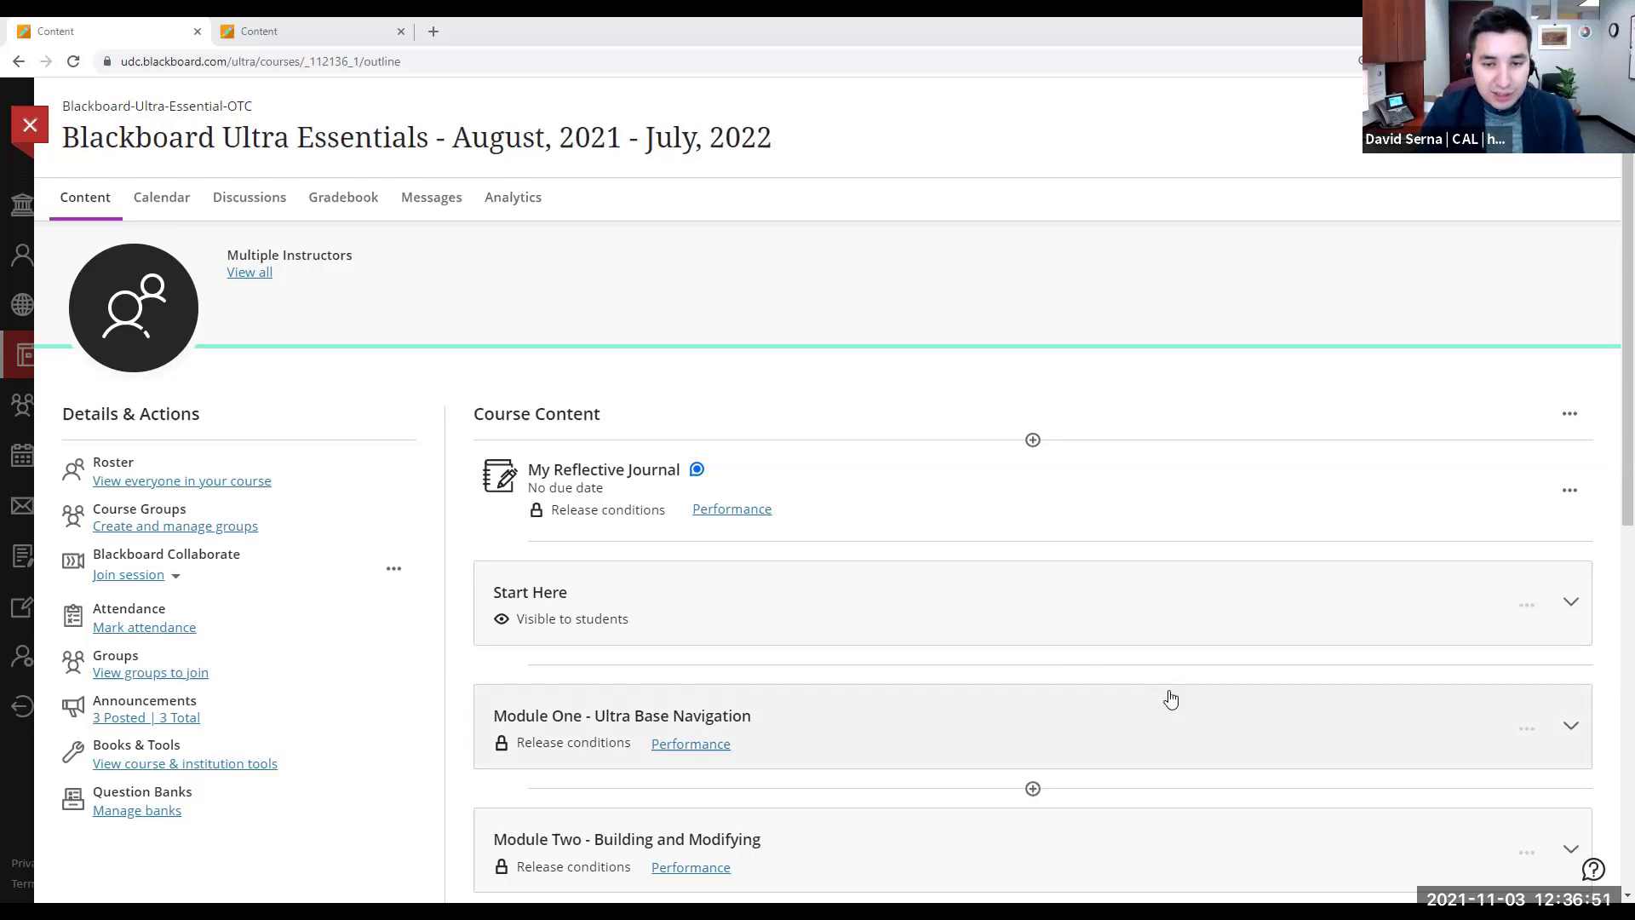
Step: Create a new test as the first item of the course content, above My Reflective Journal
left_click(1033, 441)
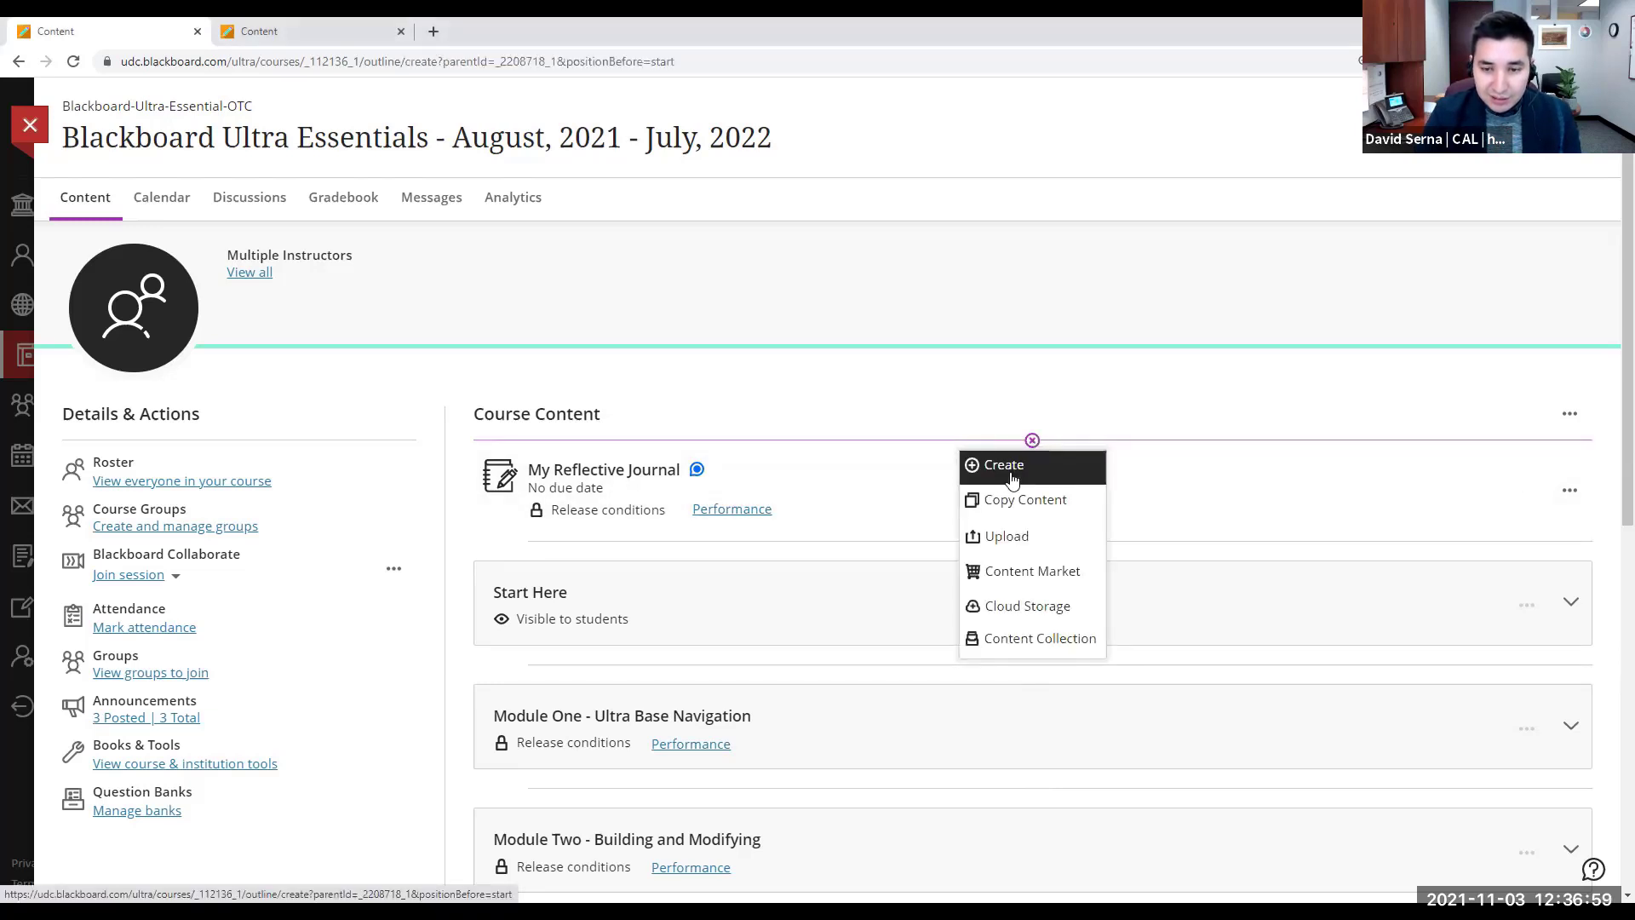
left_click(1011, 475)
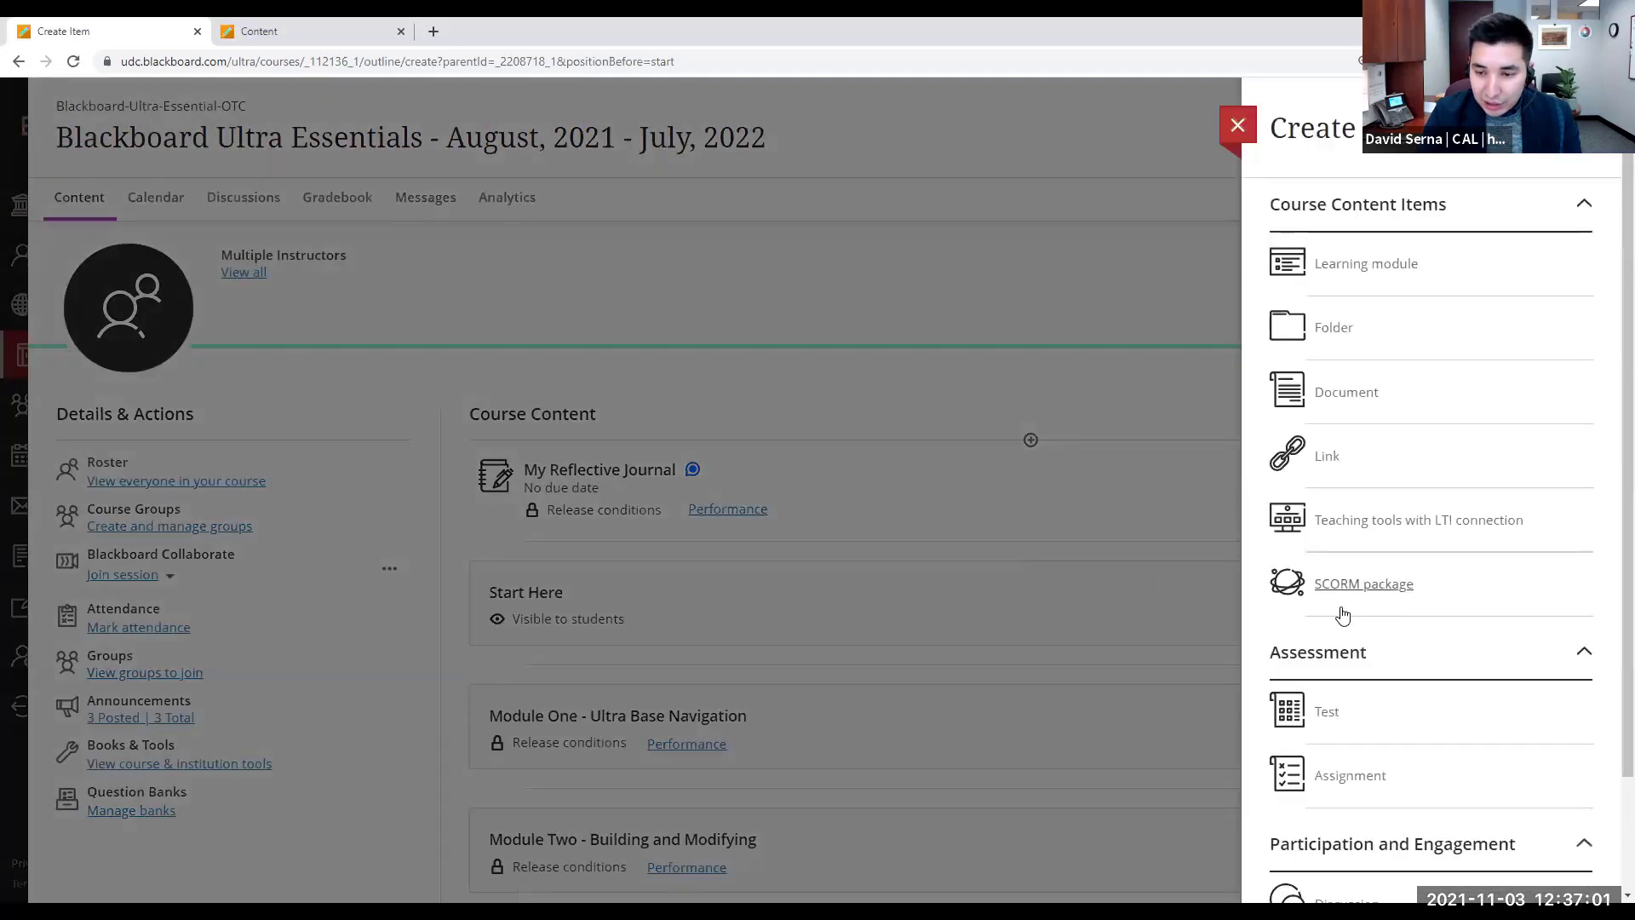
left_click(1330, 715)
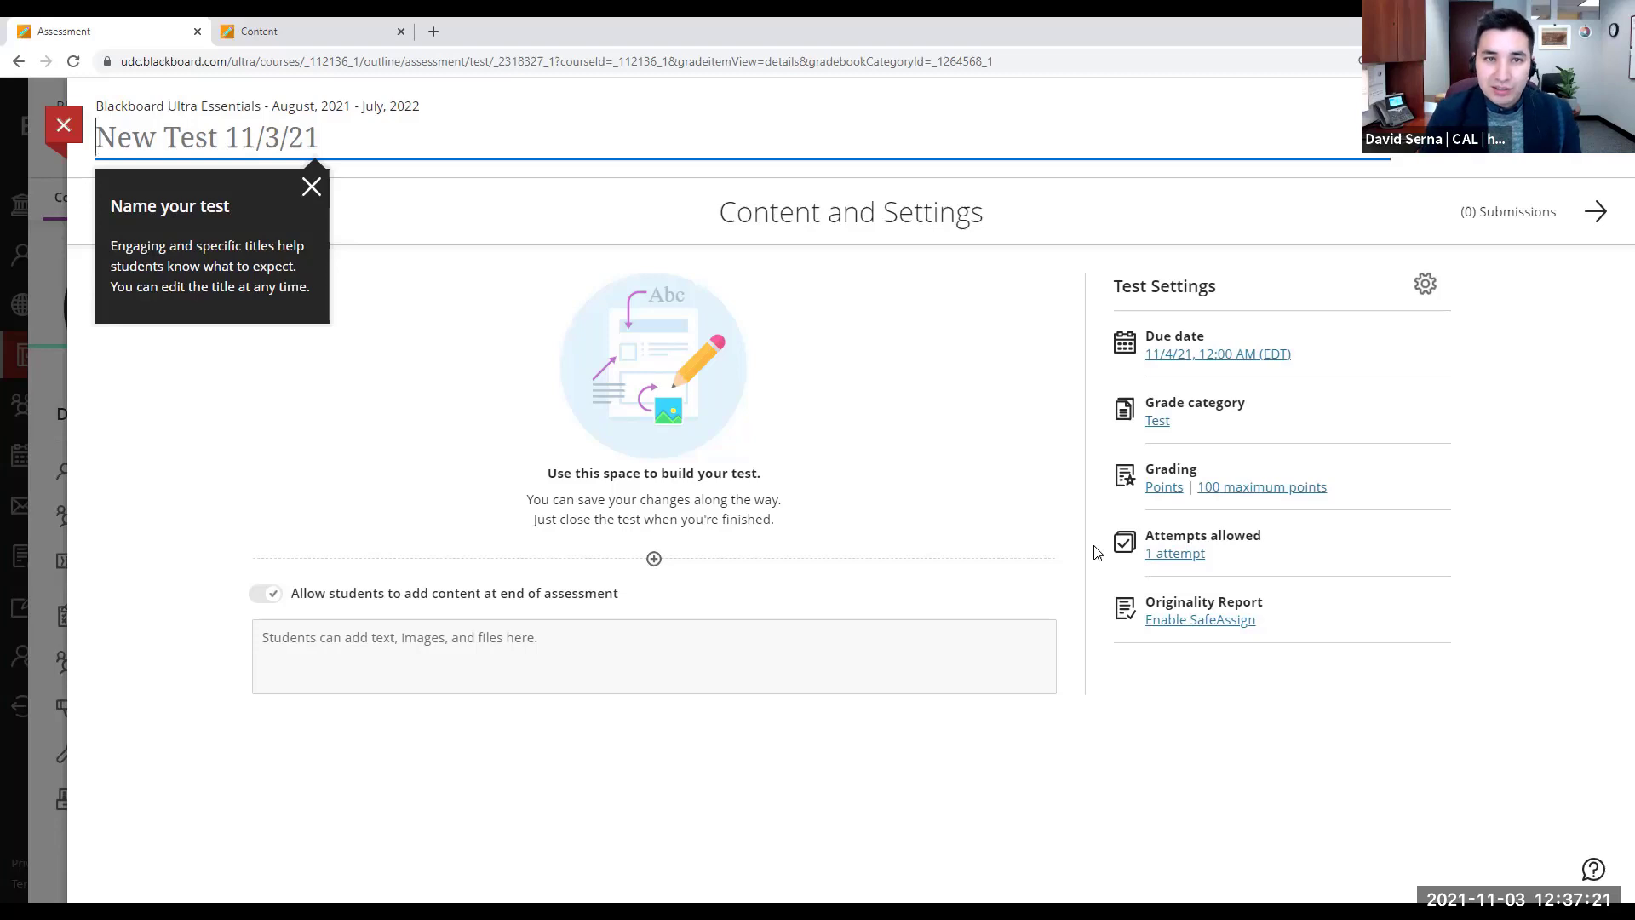
Step: Name the test "Chapter 1 Quiz - Due Monday 11/8 @ 12pm"
left_click(223, 130)
type("Chapter 1 ")
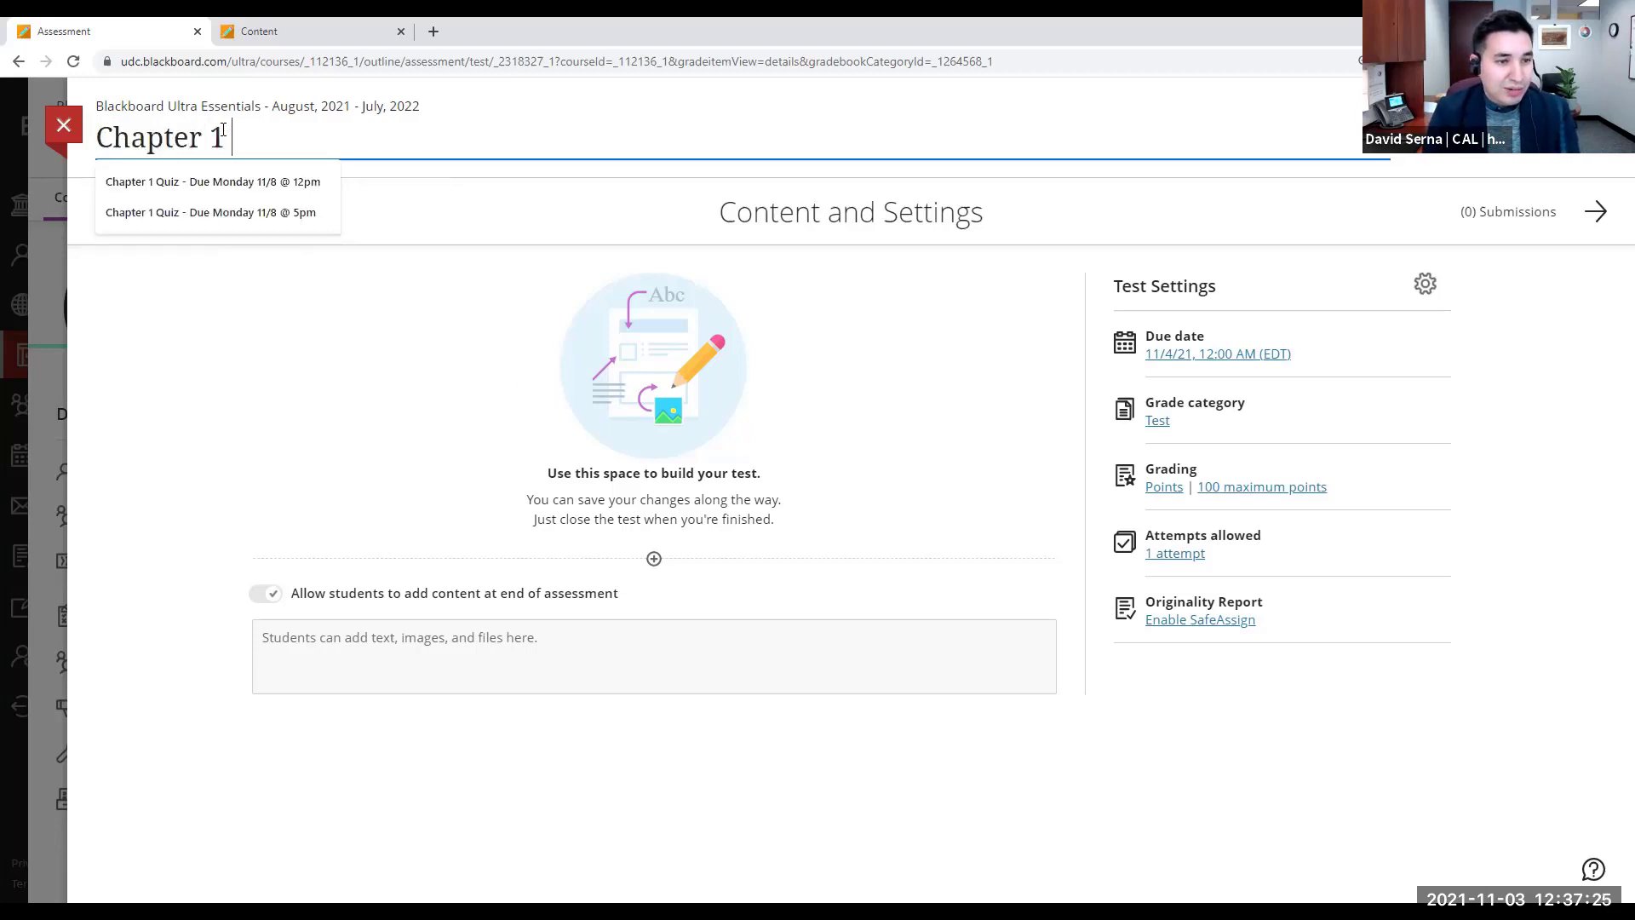
type("Quiz - Du")
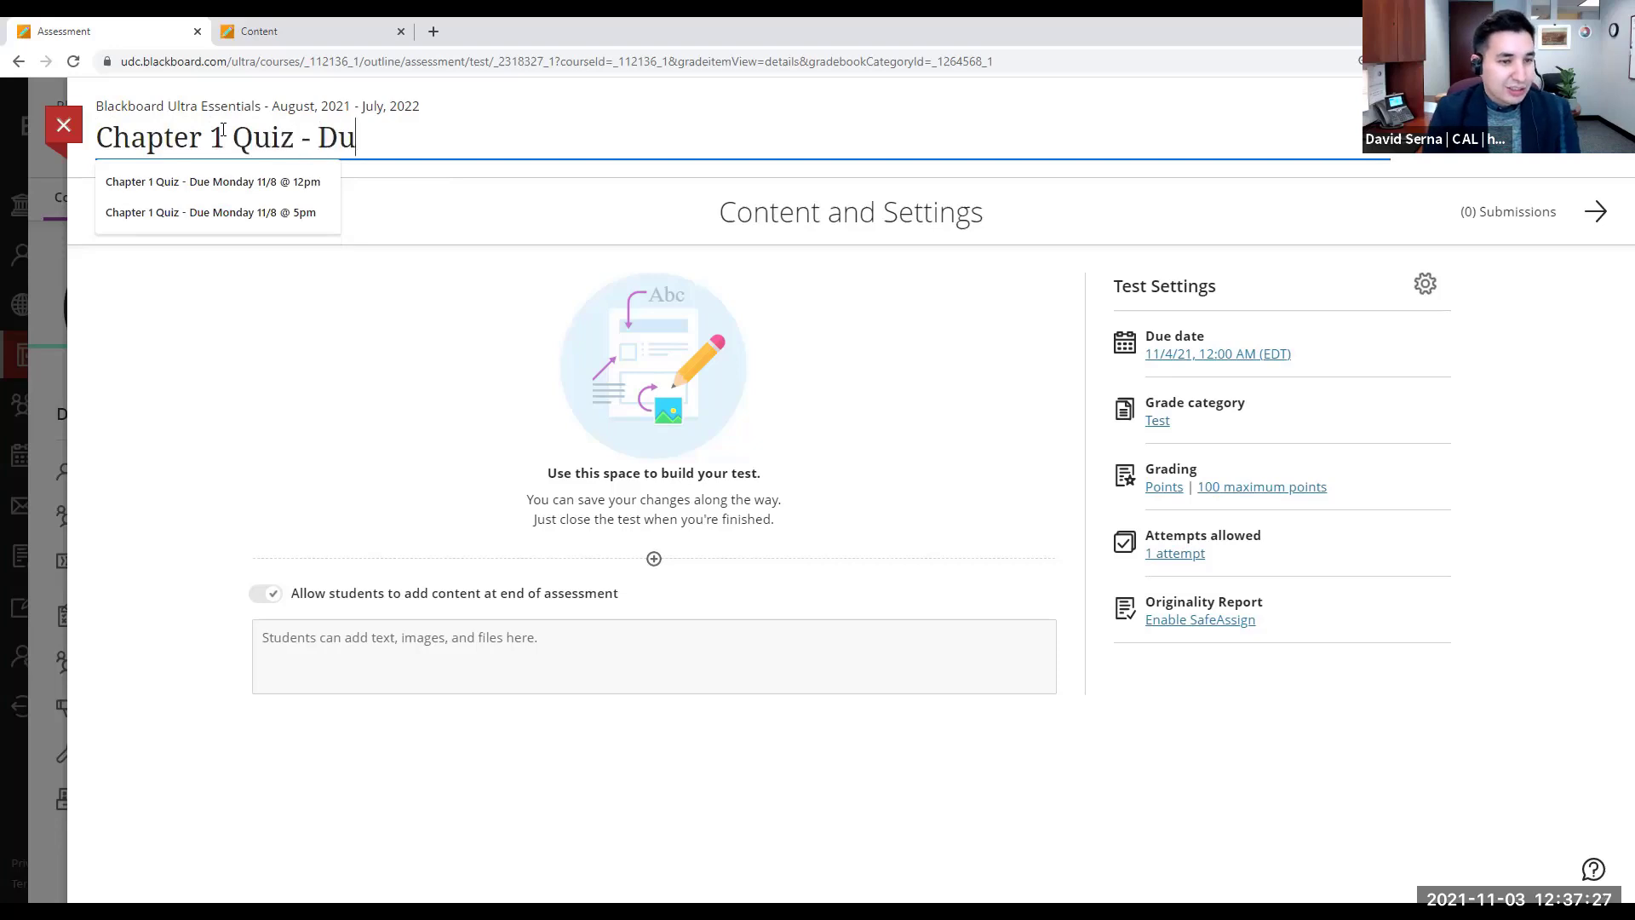
type("e Monday 11/")
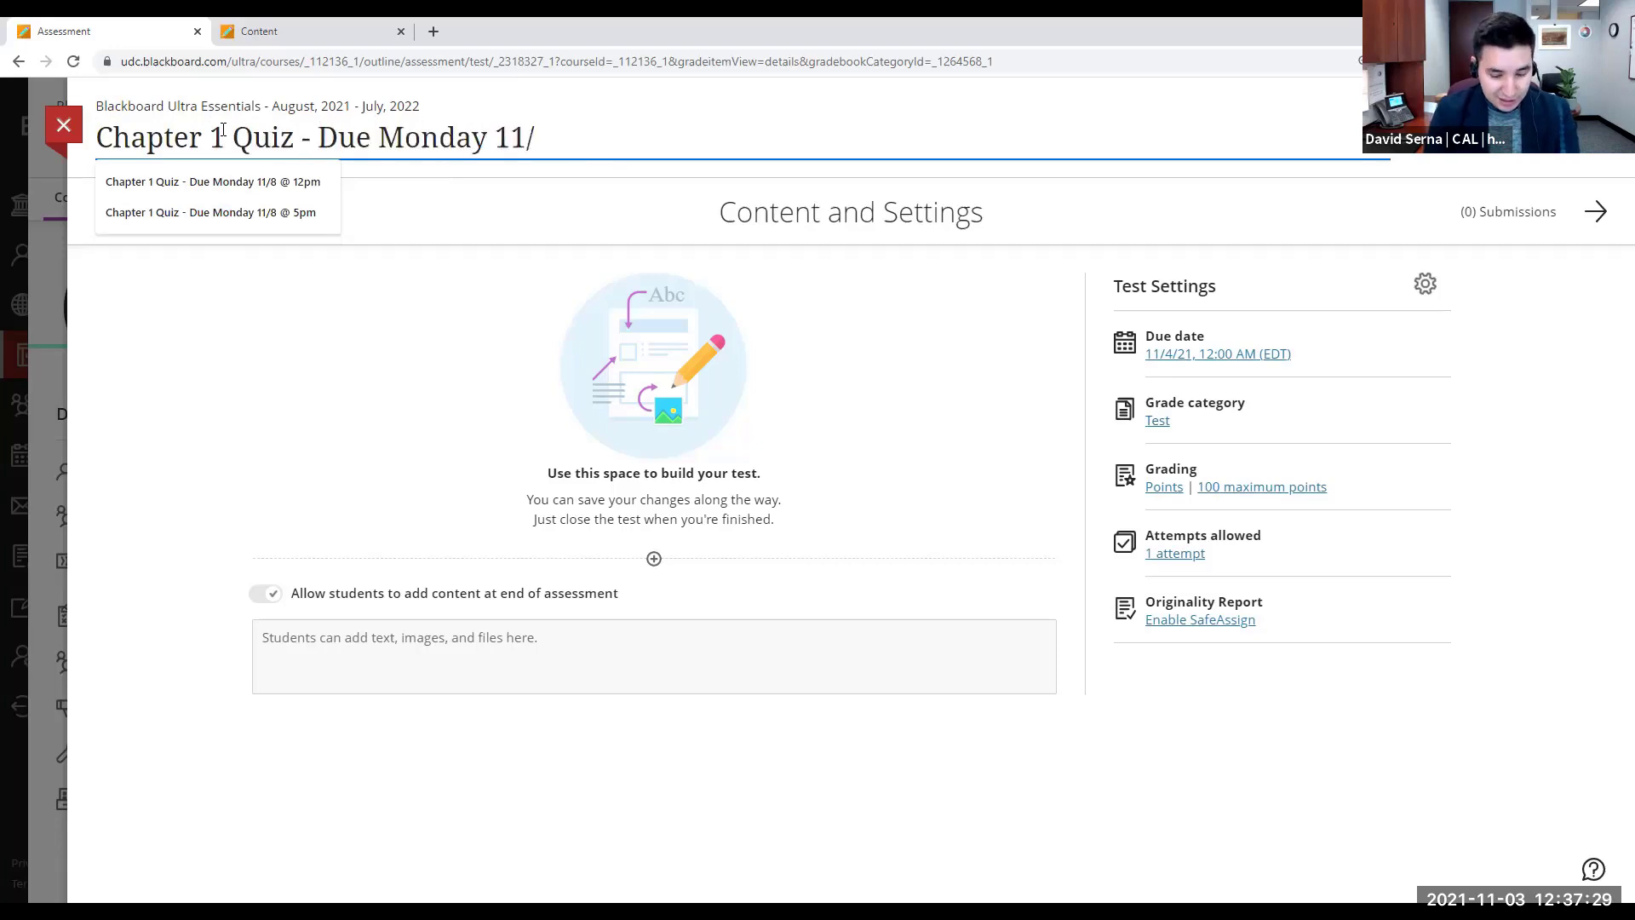
type("8 @")
left_click(327, 177)
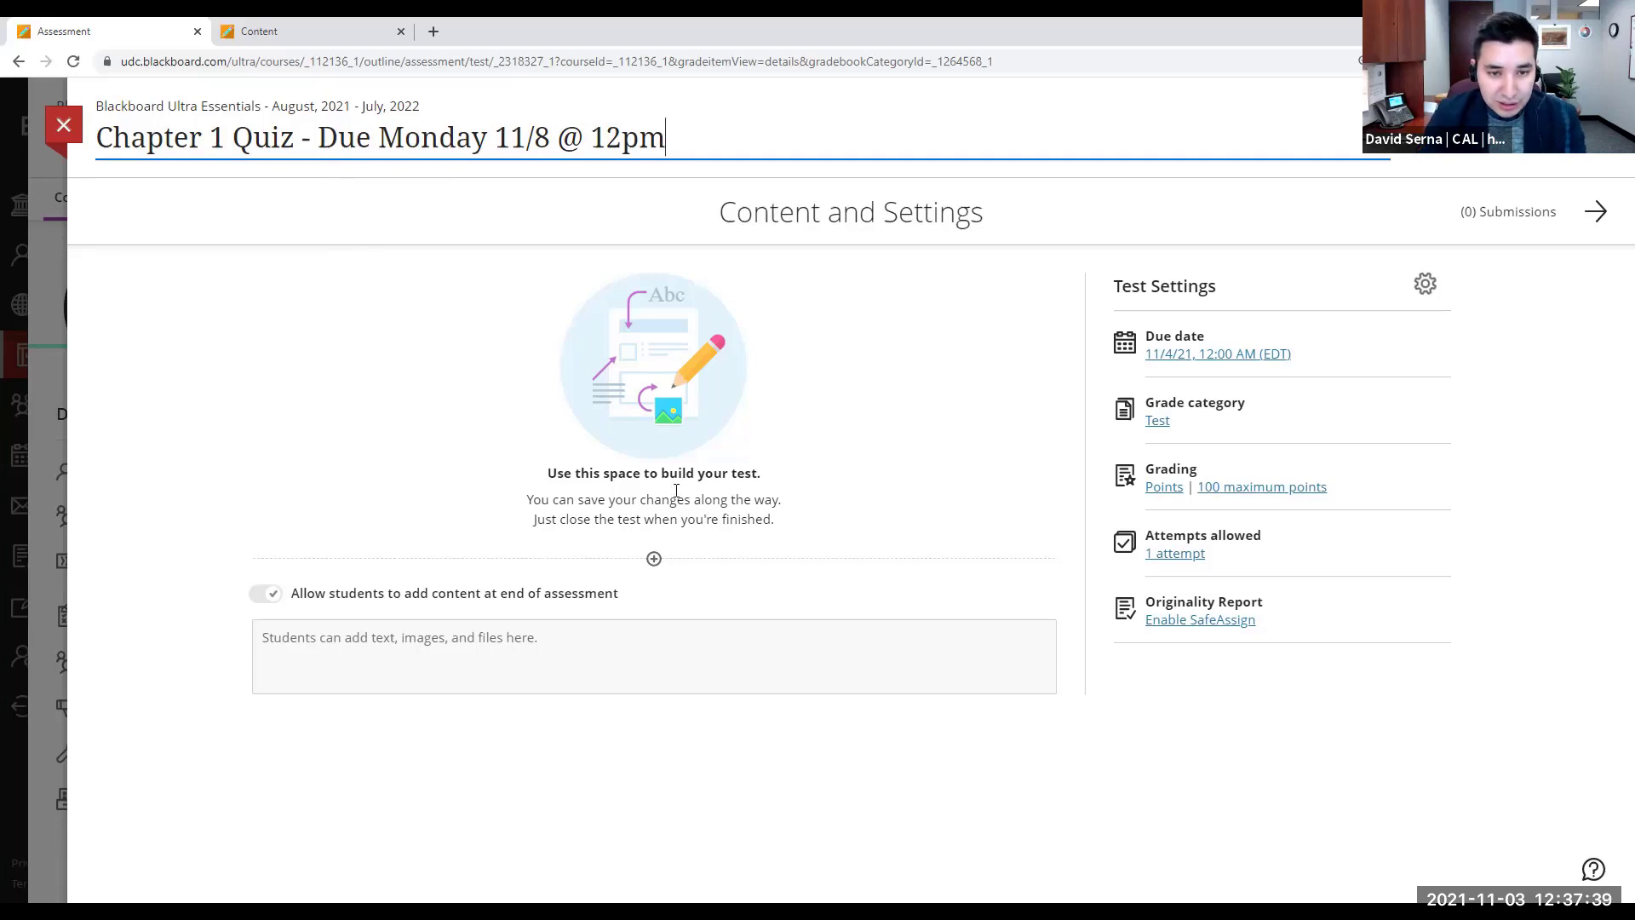
Step: Add a Multiple Choice question to the test with the text "What is 2 + 2?"
left_click(654, 559)
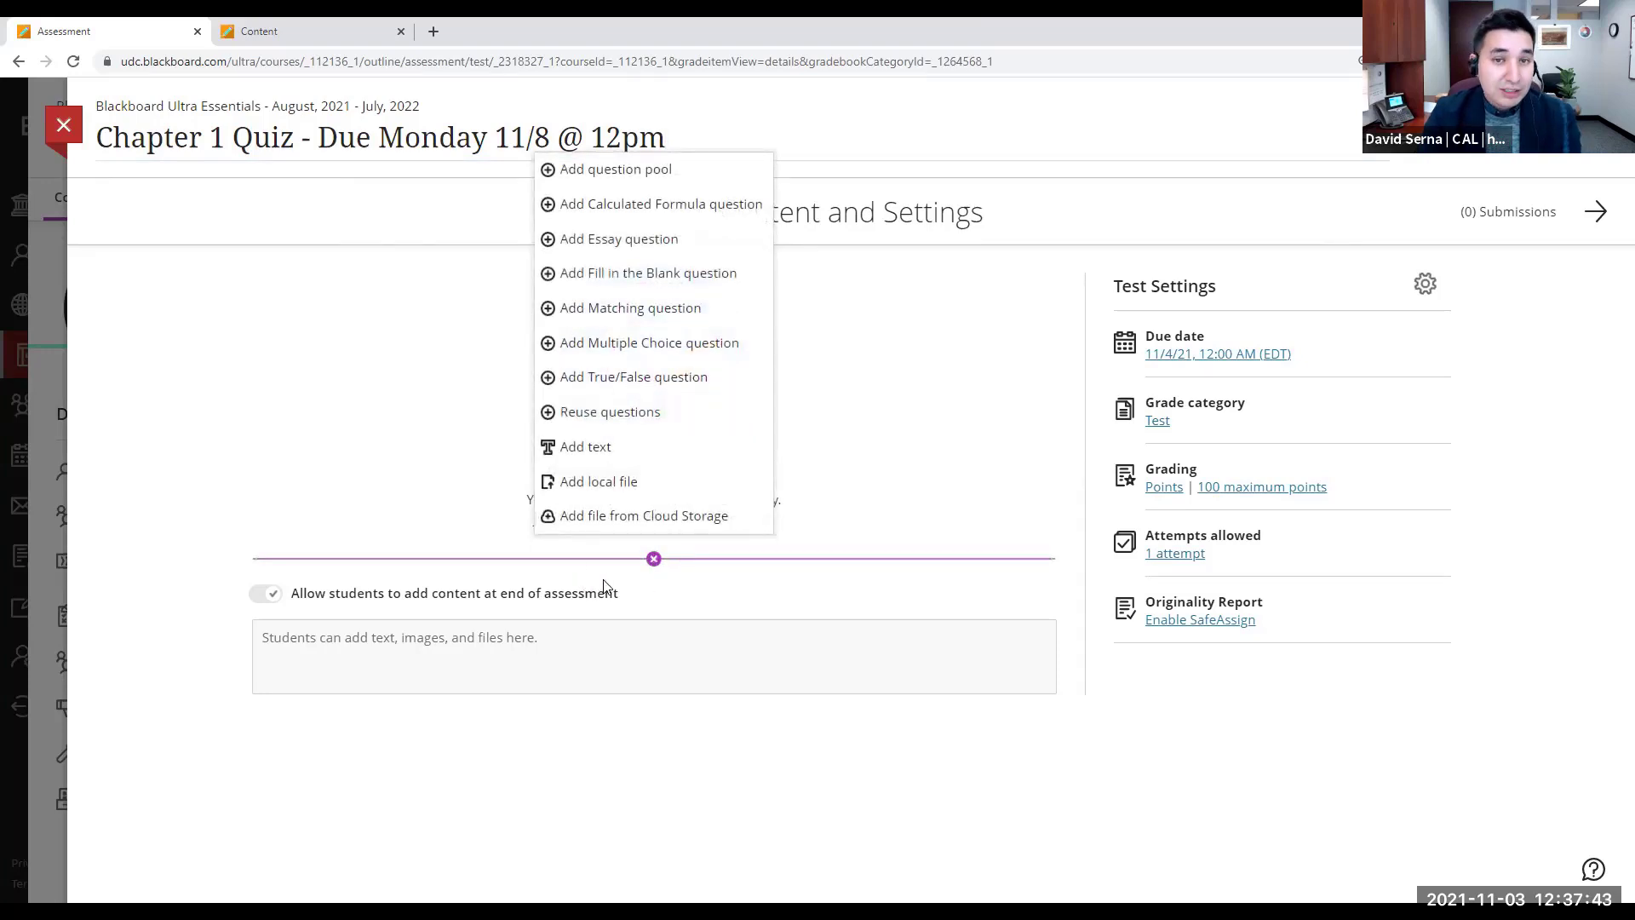
left_click(626, 344)
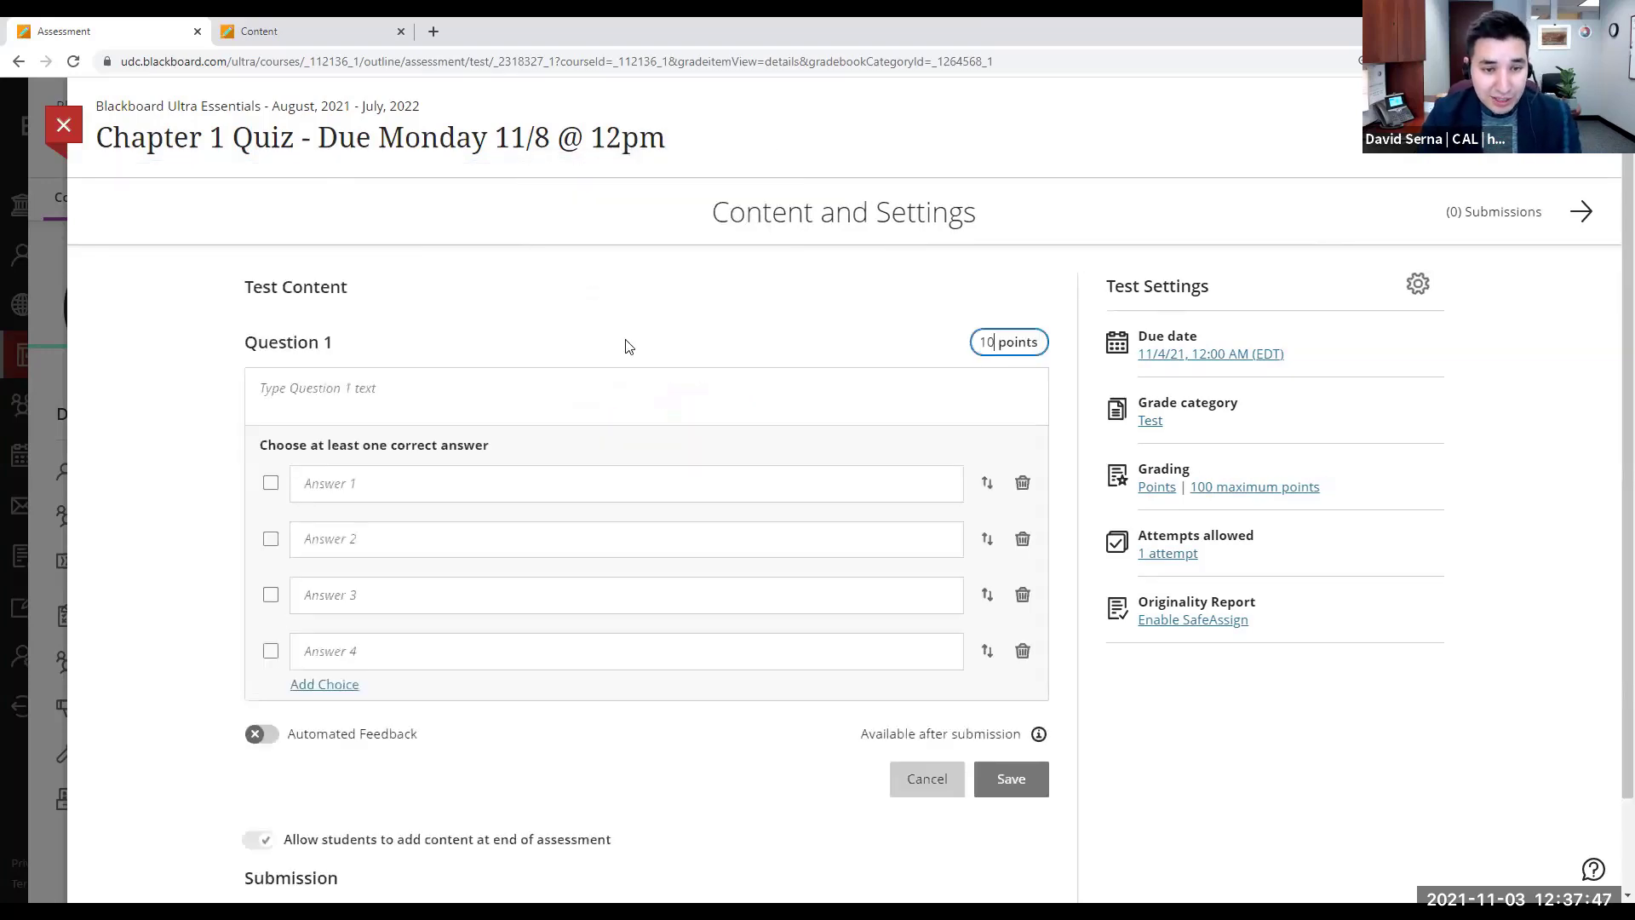
type("Wha")
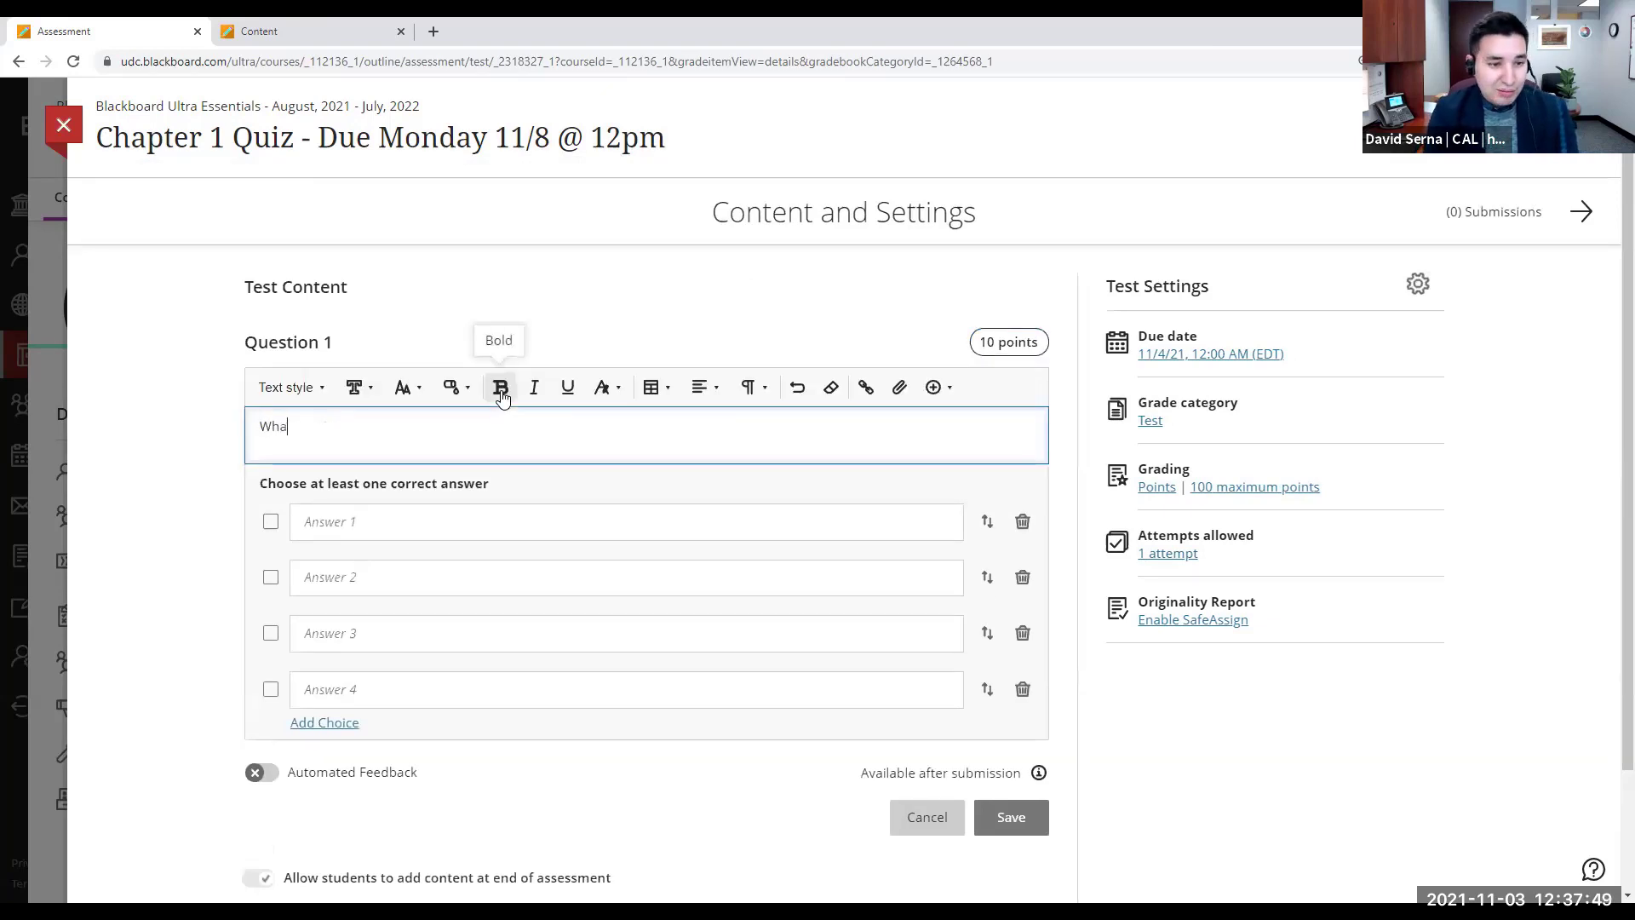
type("t is 2 + 2?")
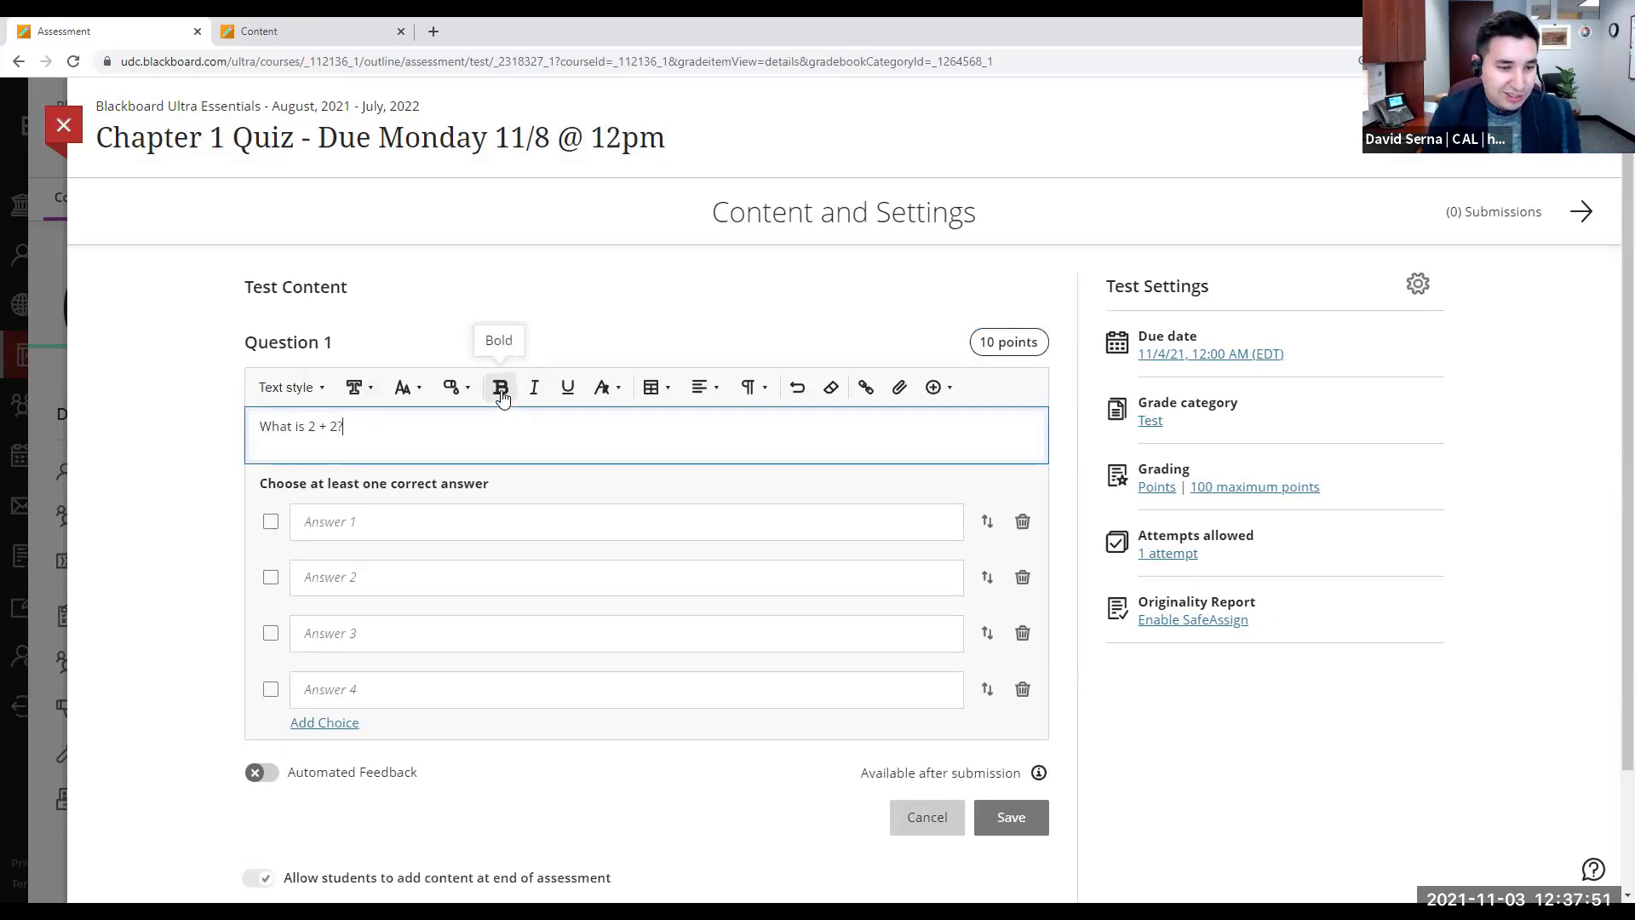
Step: Fill in the four answer choices 1, 2, 3 and 4, and mark 4 as the correct answer
left_click(401, 523)
type("1")
left_click(384, 585)
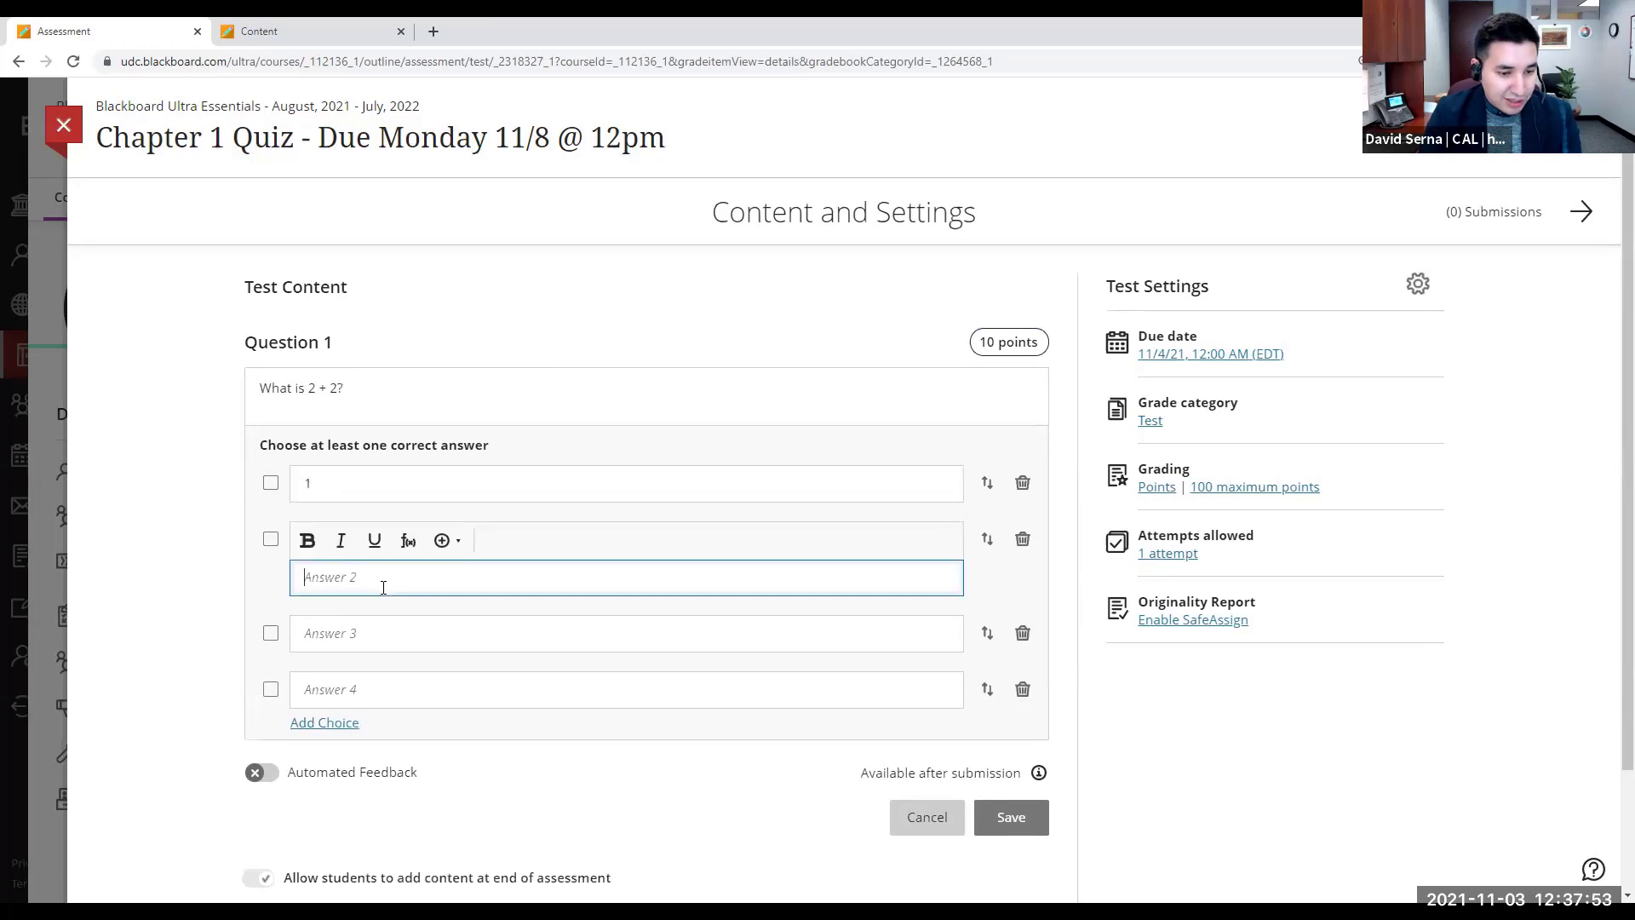
type("2")
left_click(377, 632)
type("3")
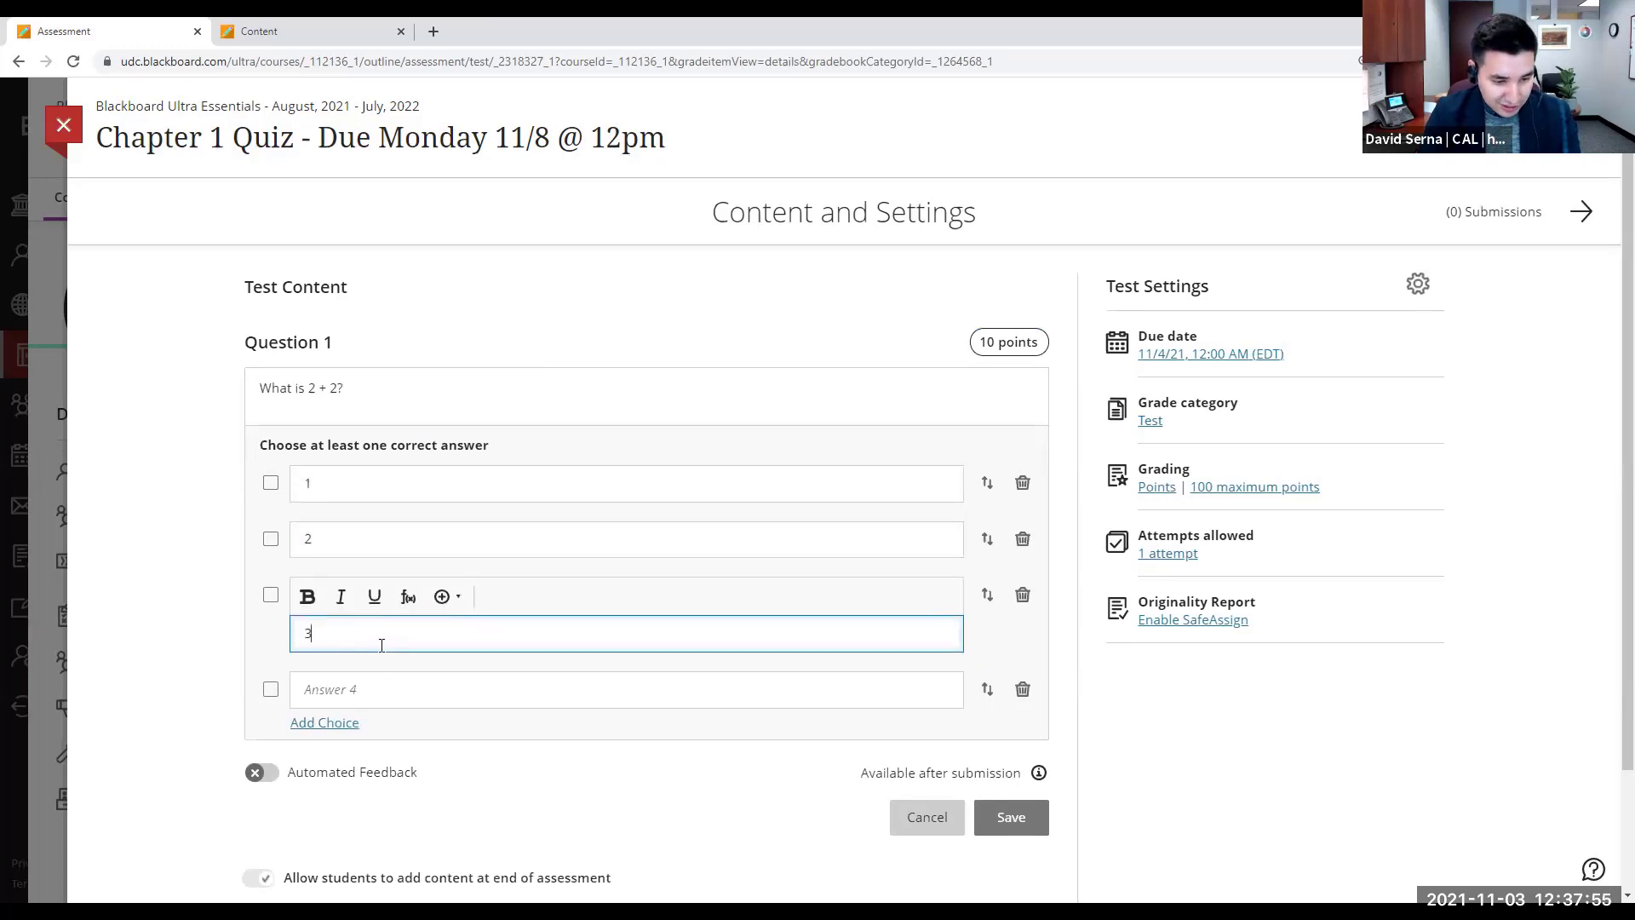
left_click(378, 685)
type("4")
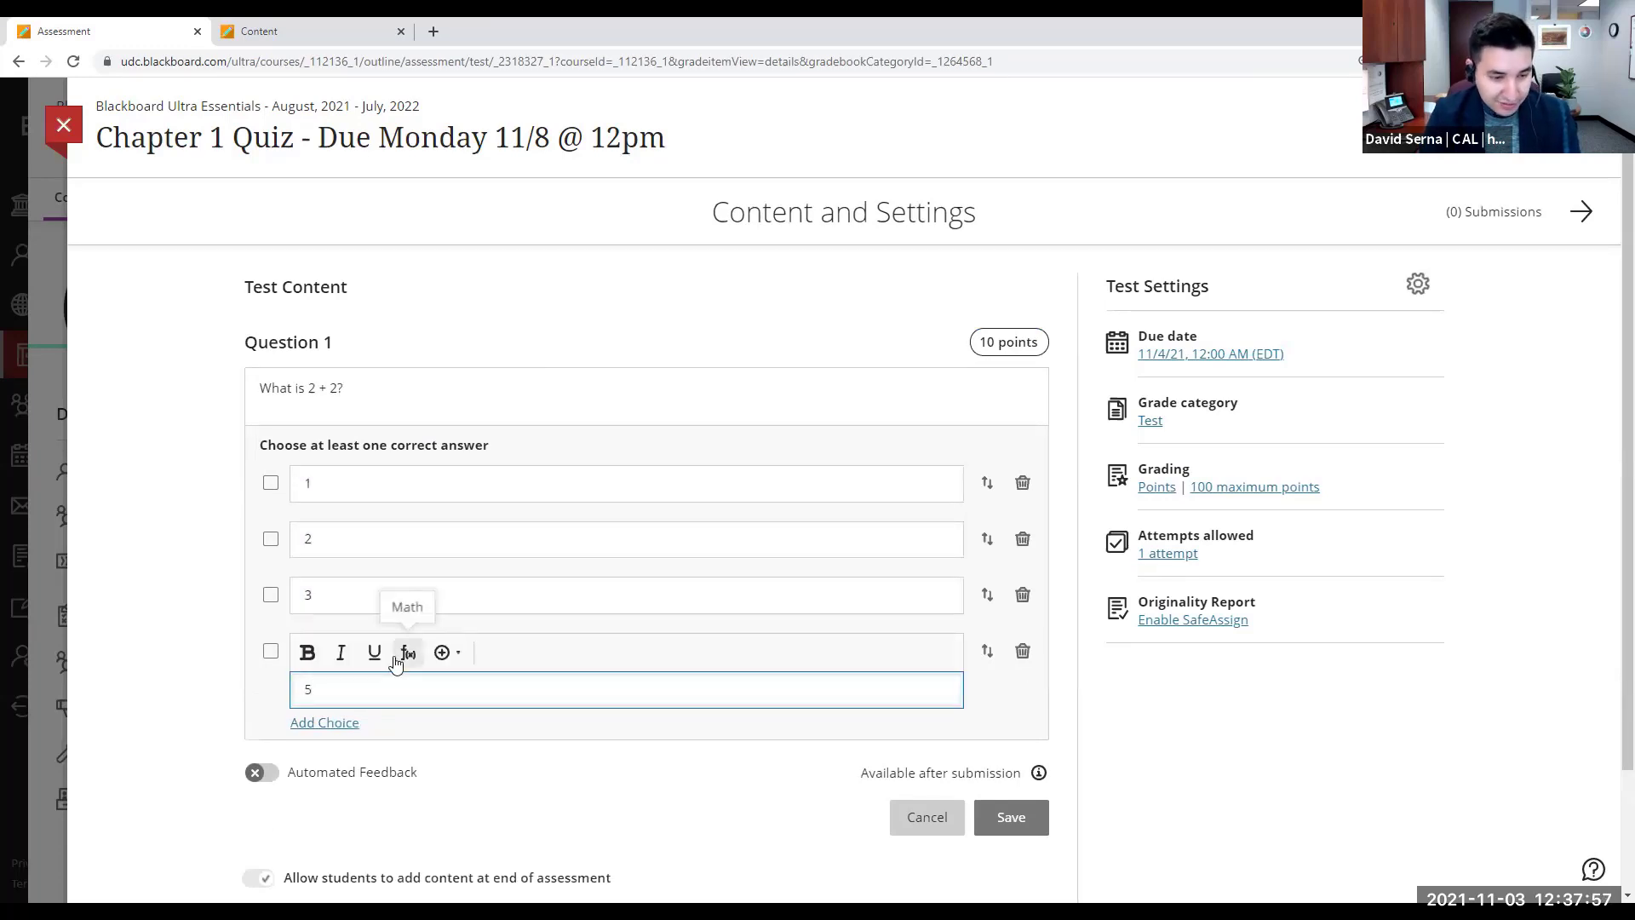
left_click(271, 650)
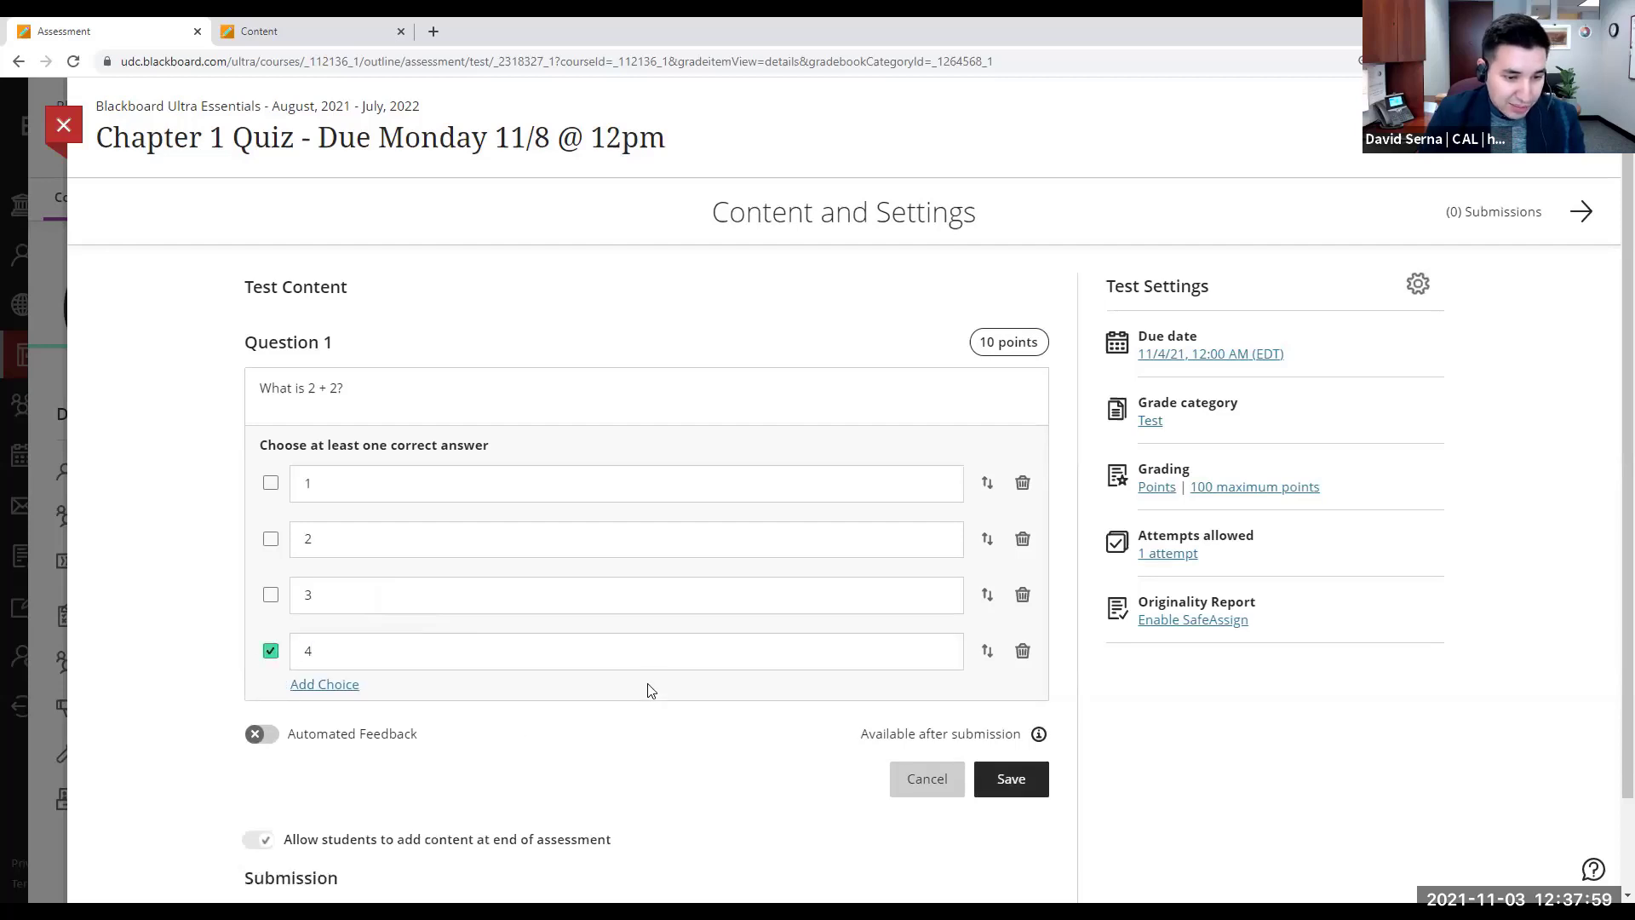
Step: Set the value of Question 1 to 5 points and save the question
left_click(986, 345)
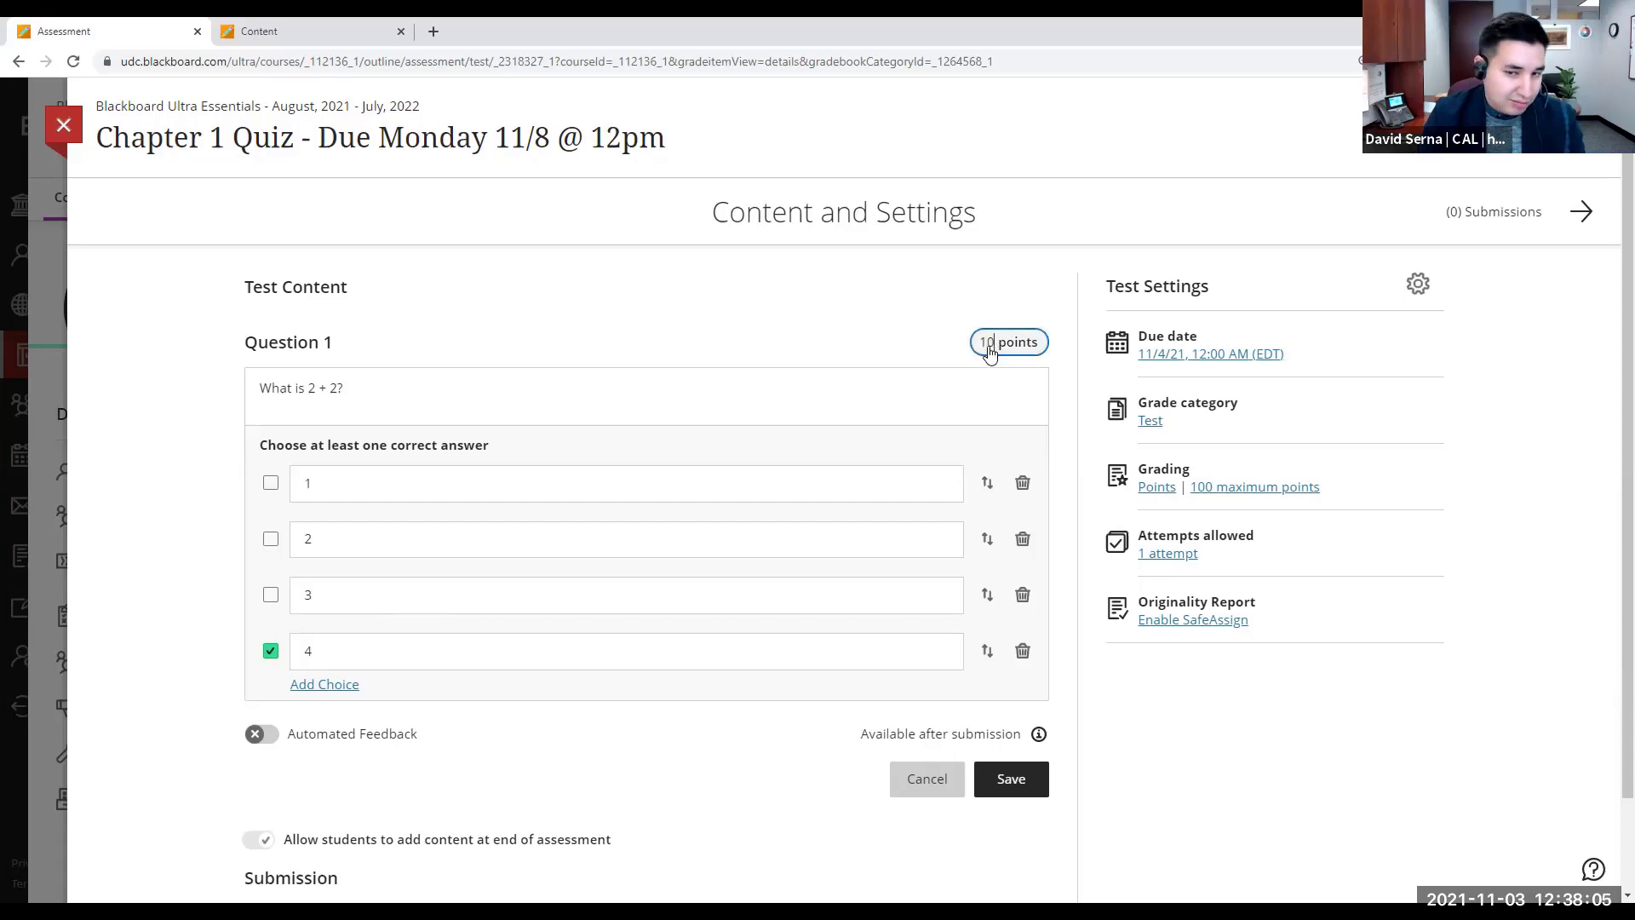
type("5")
left_click(955, 374)
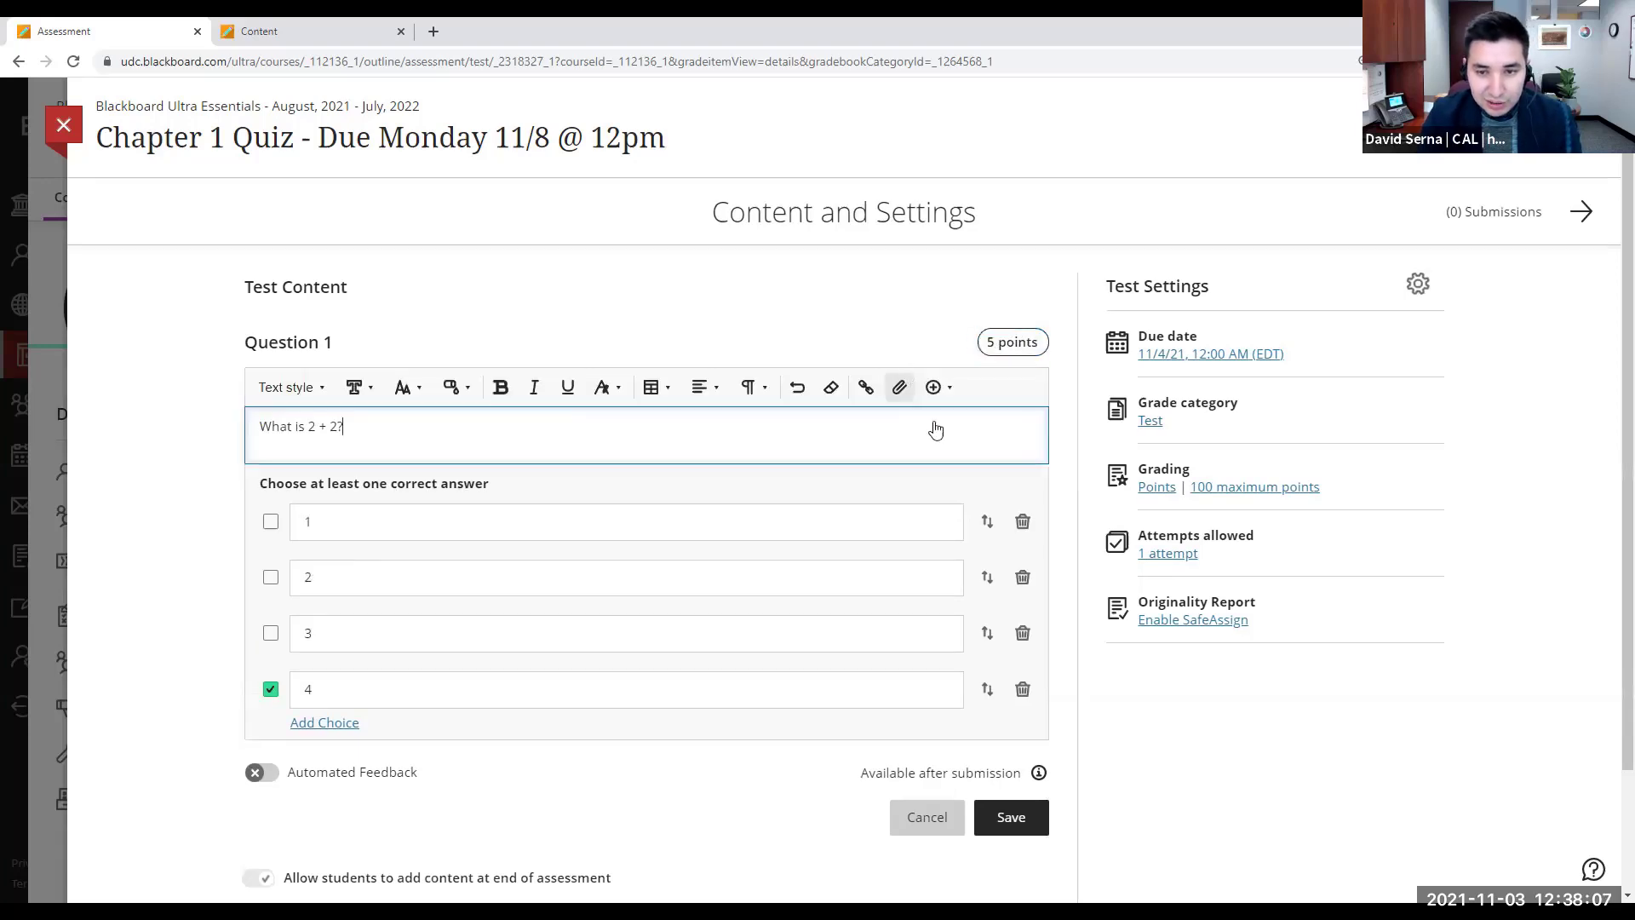
left_click(1029, 825)
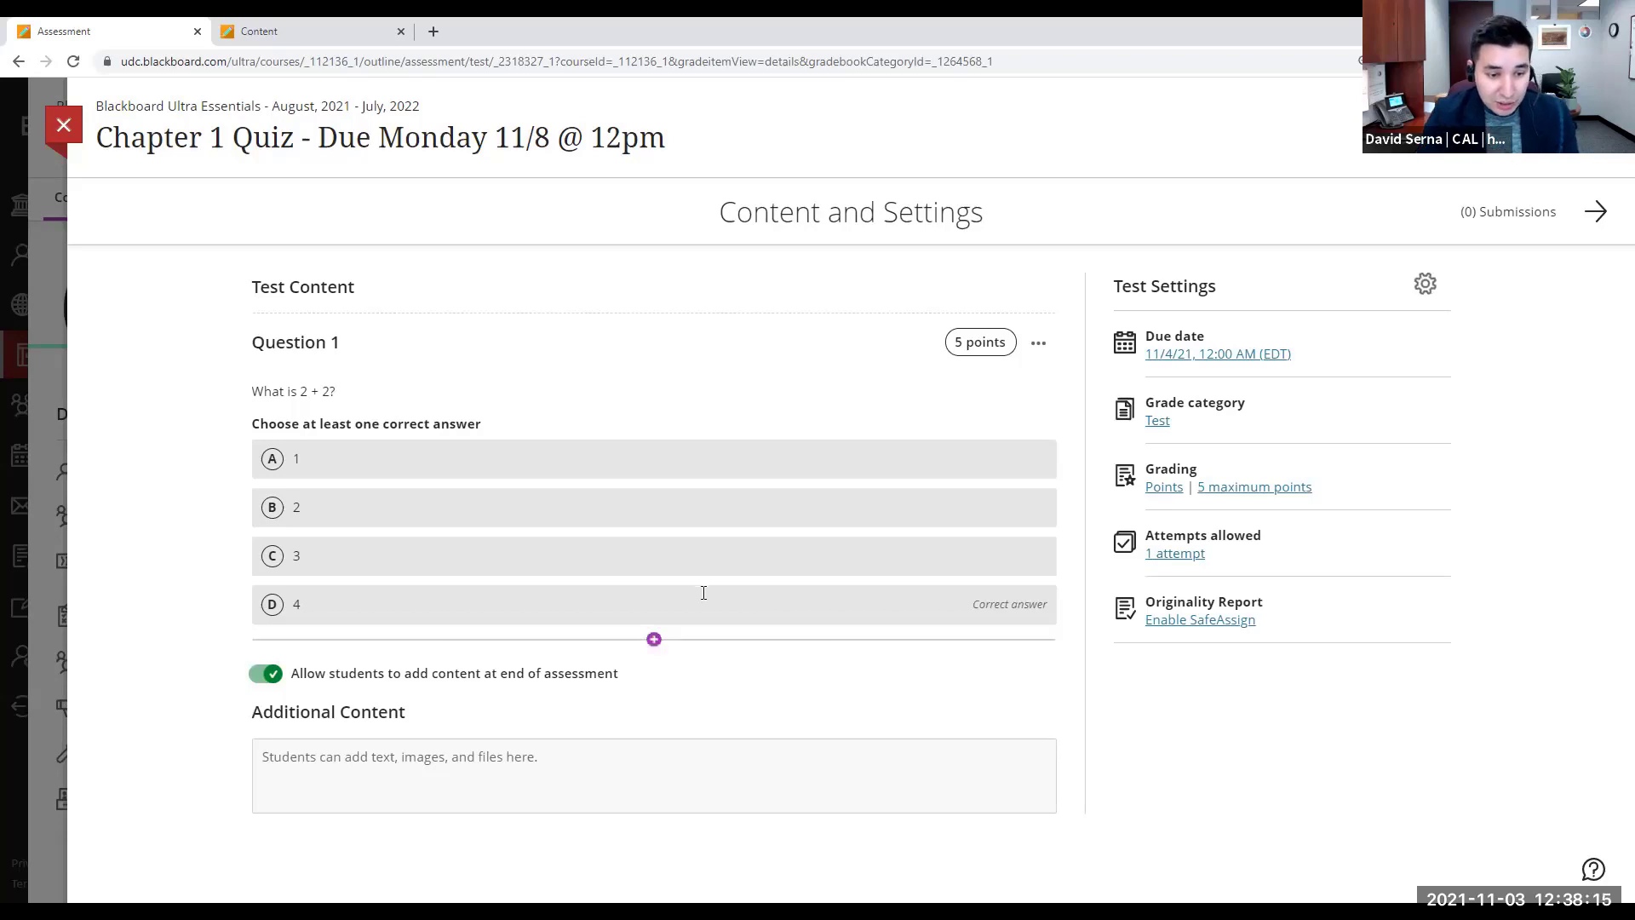
left_click_drag(632, 681, 286, 674)
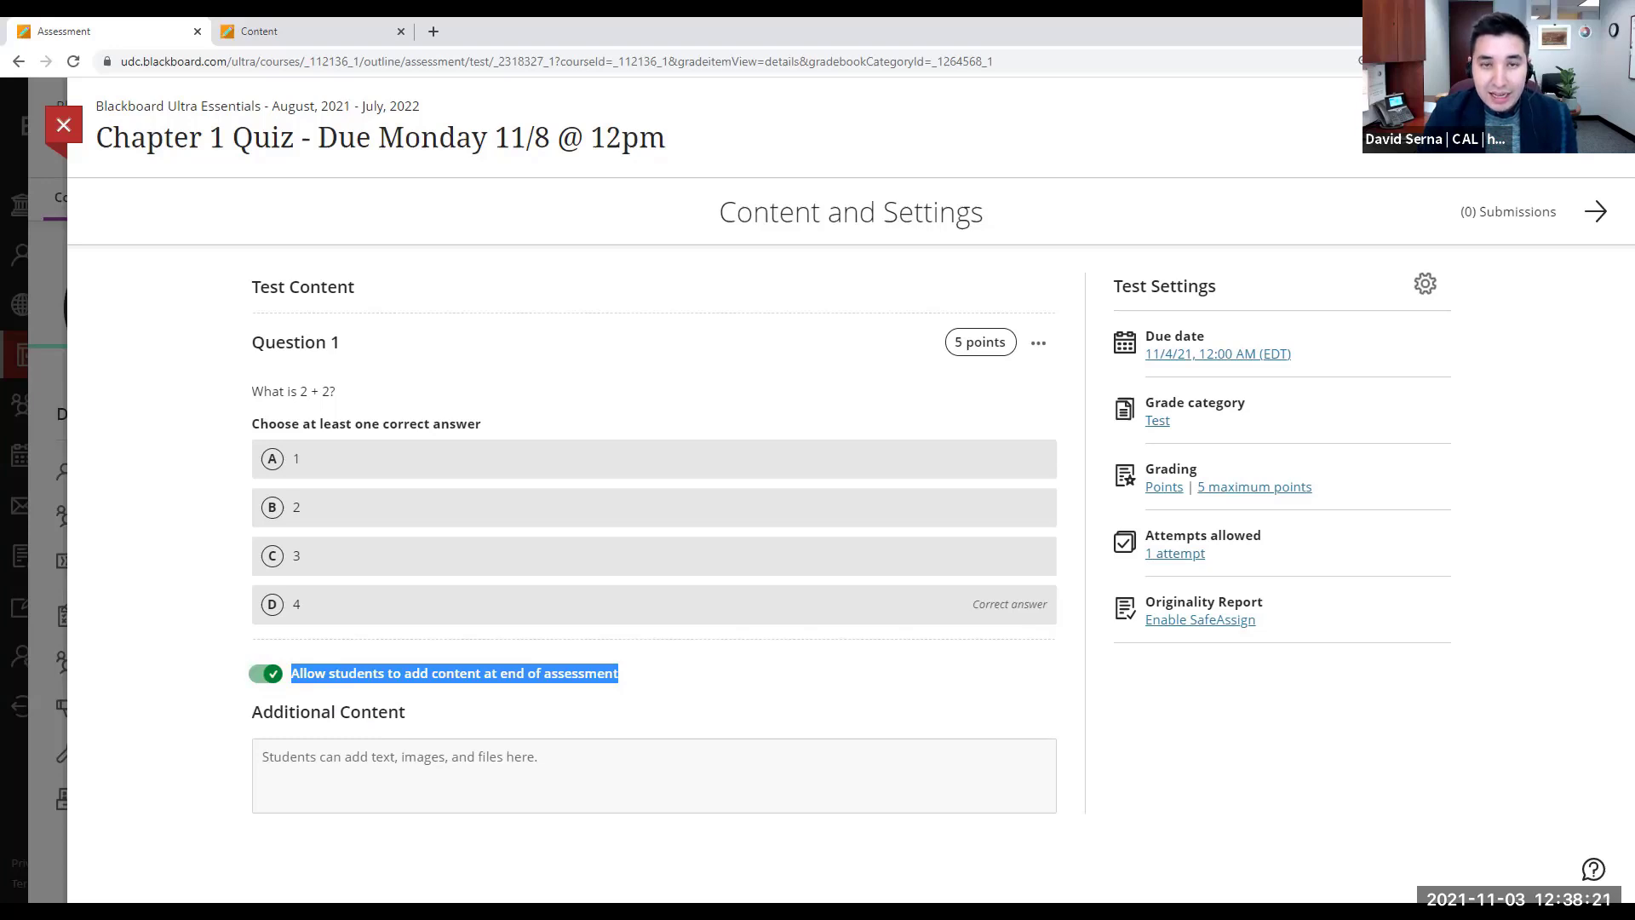
left_click(681, 700)
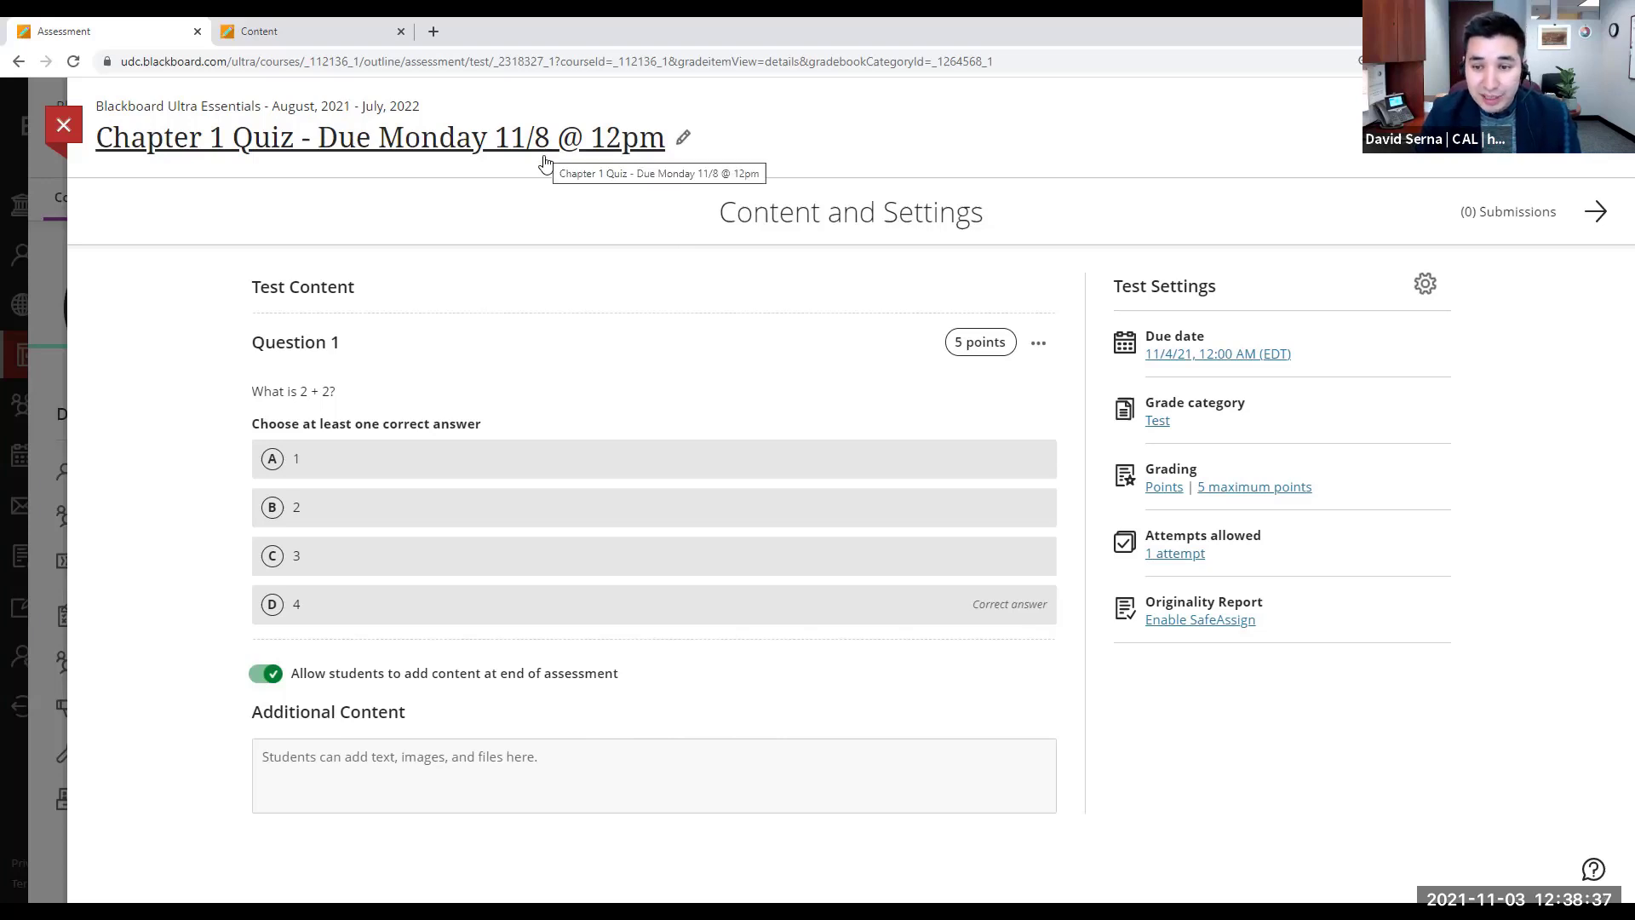
Step: Pick 11/8/21 as the test's due date and switch the due time to 12:00 PM
left_click(1166, 354)
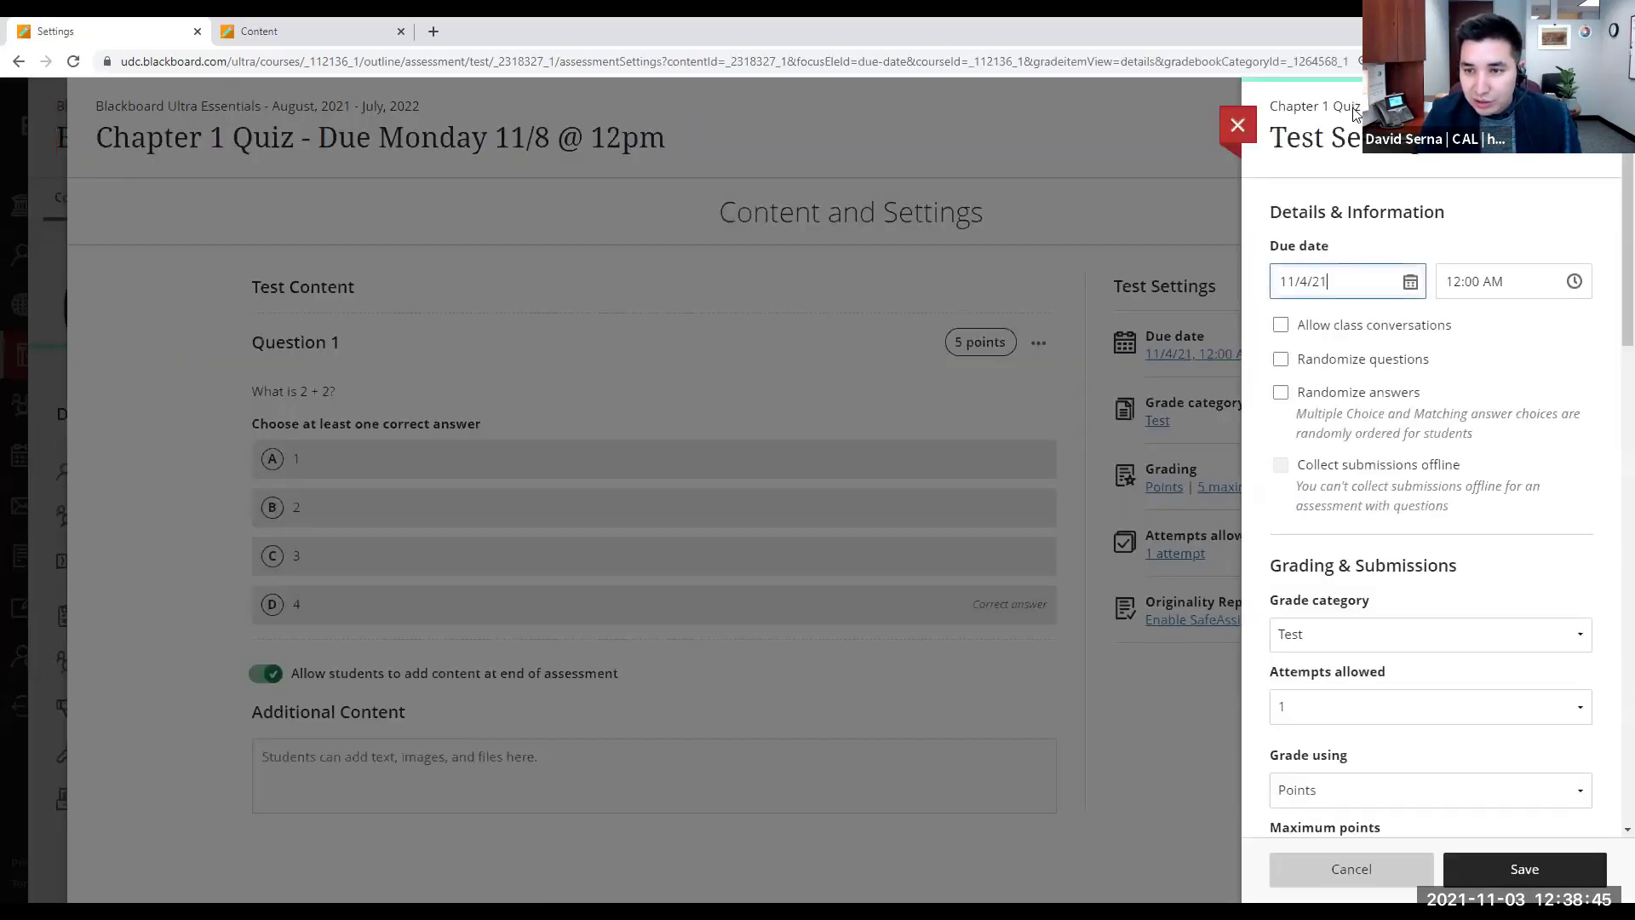
left_click(1410, 281)
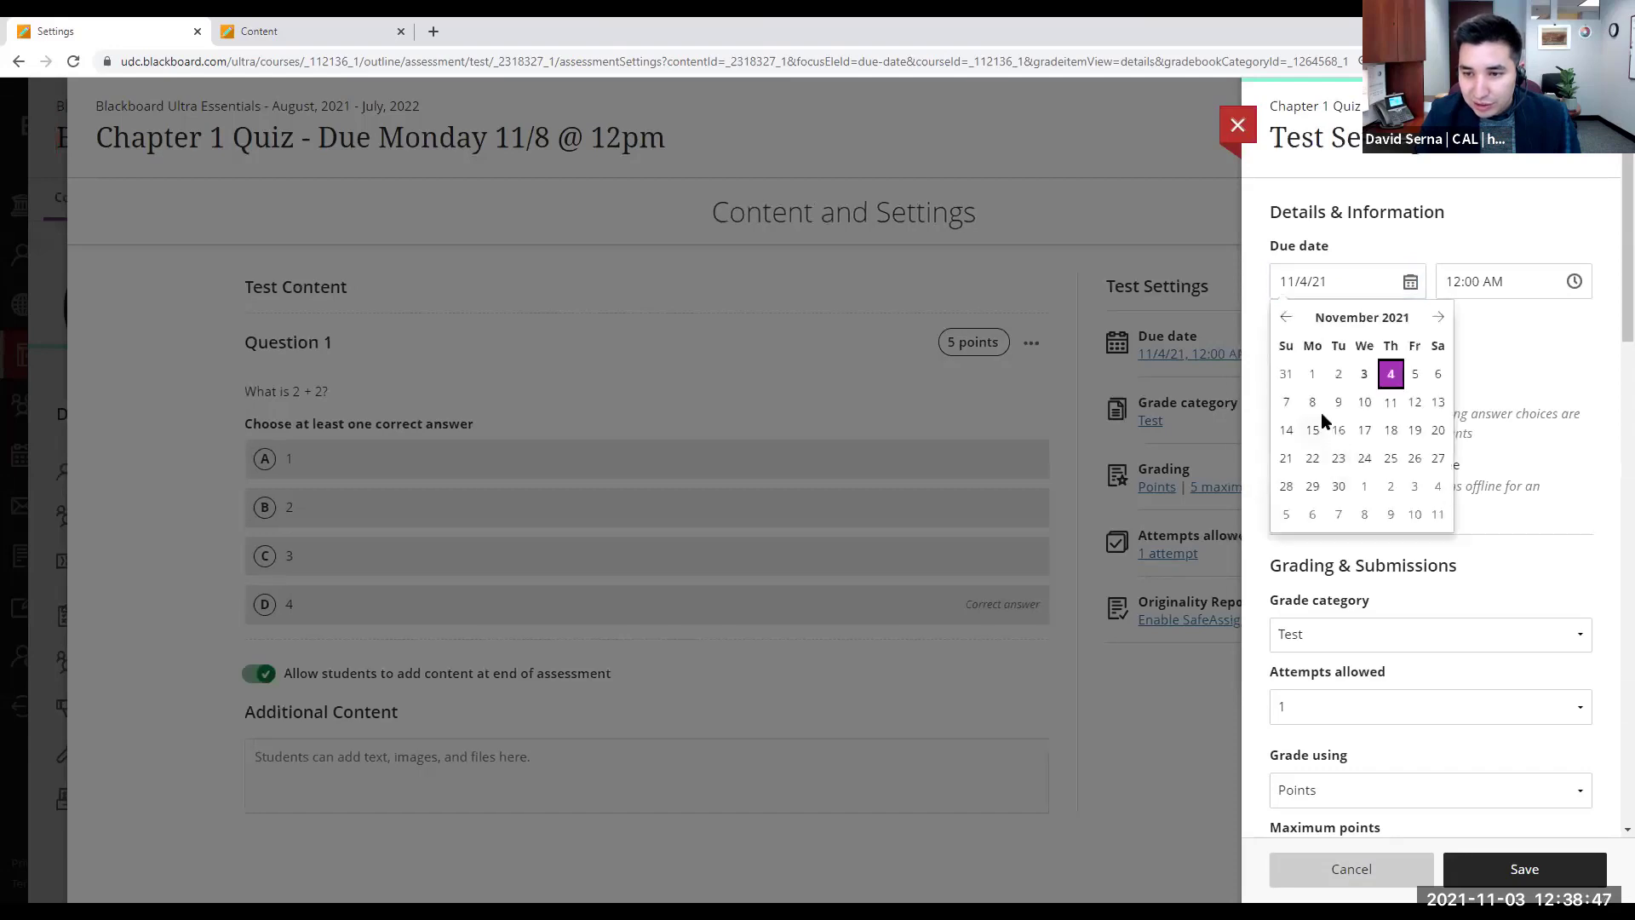
left_click(1313, 409)
left_click(1575, 284)
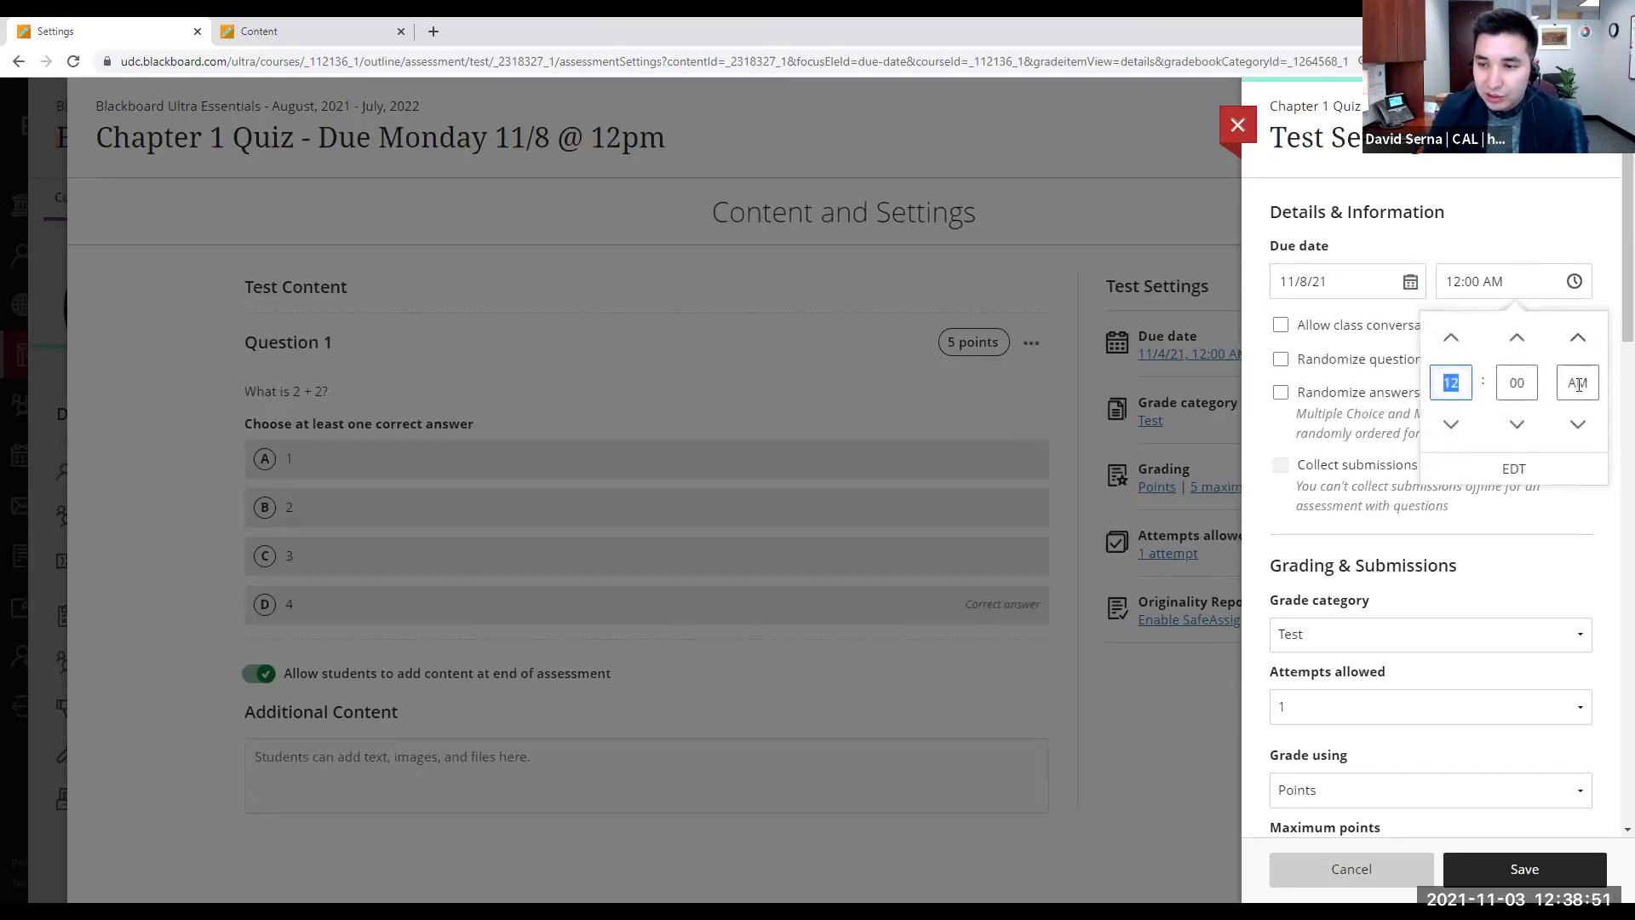
left_click(1577, 425)
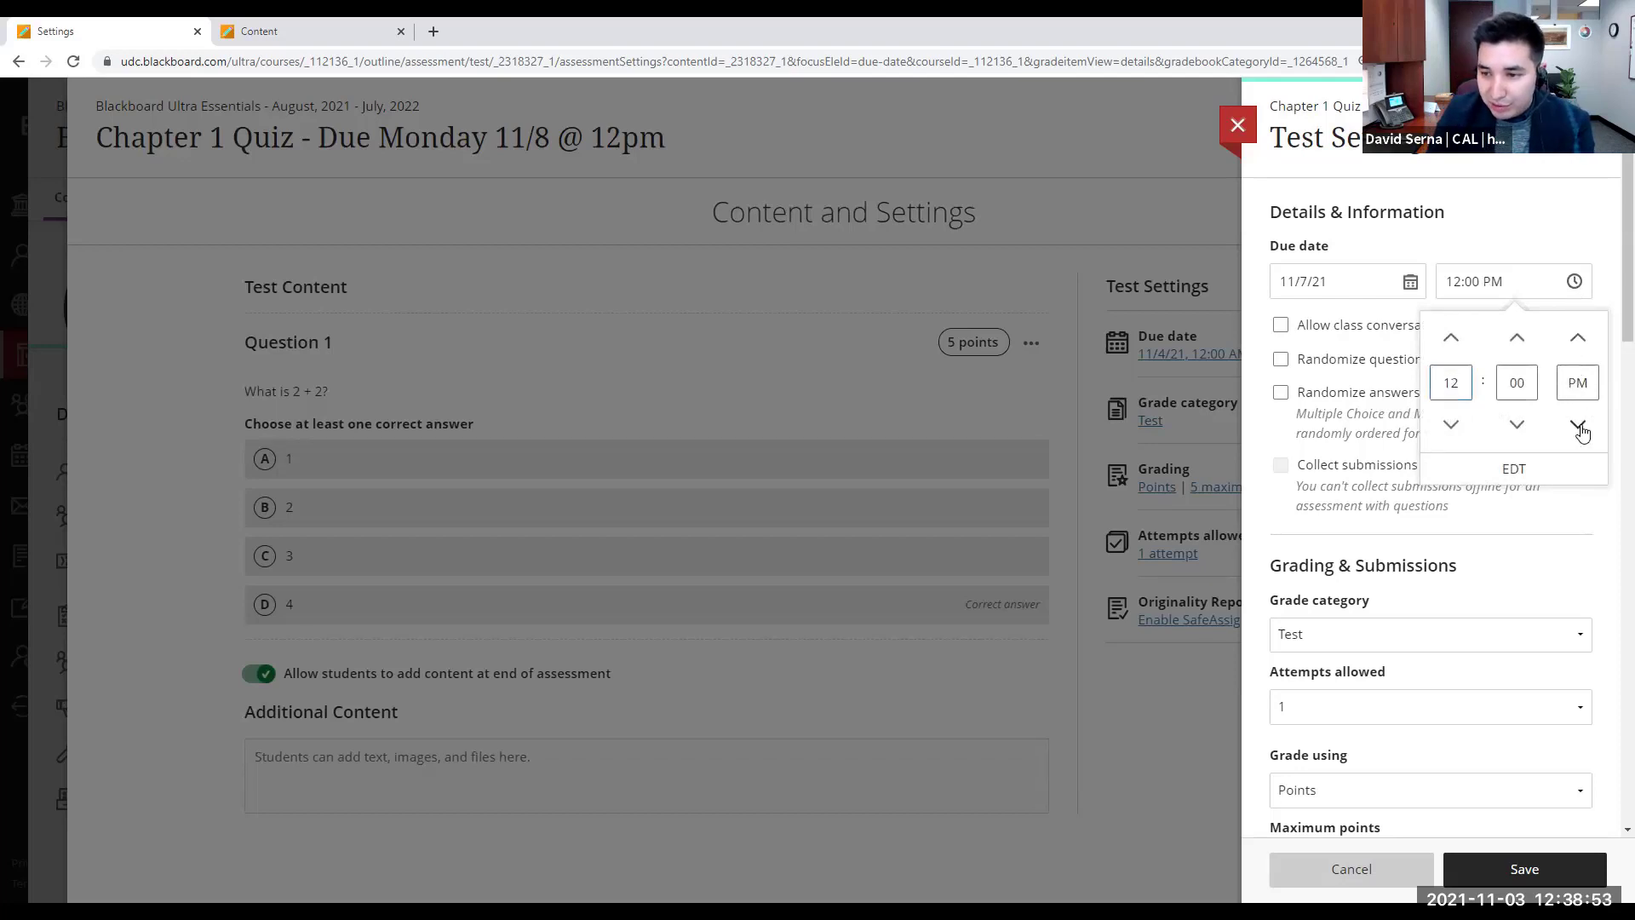
left_click(1510, 218)
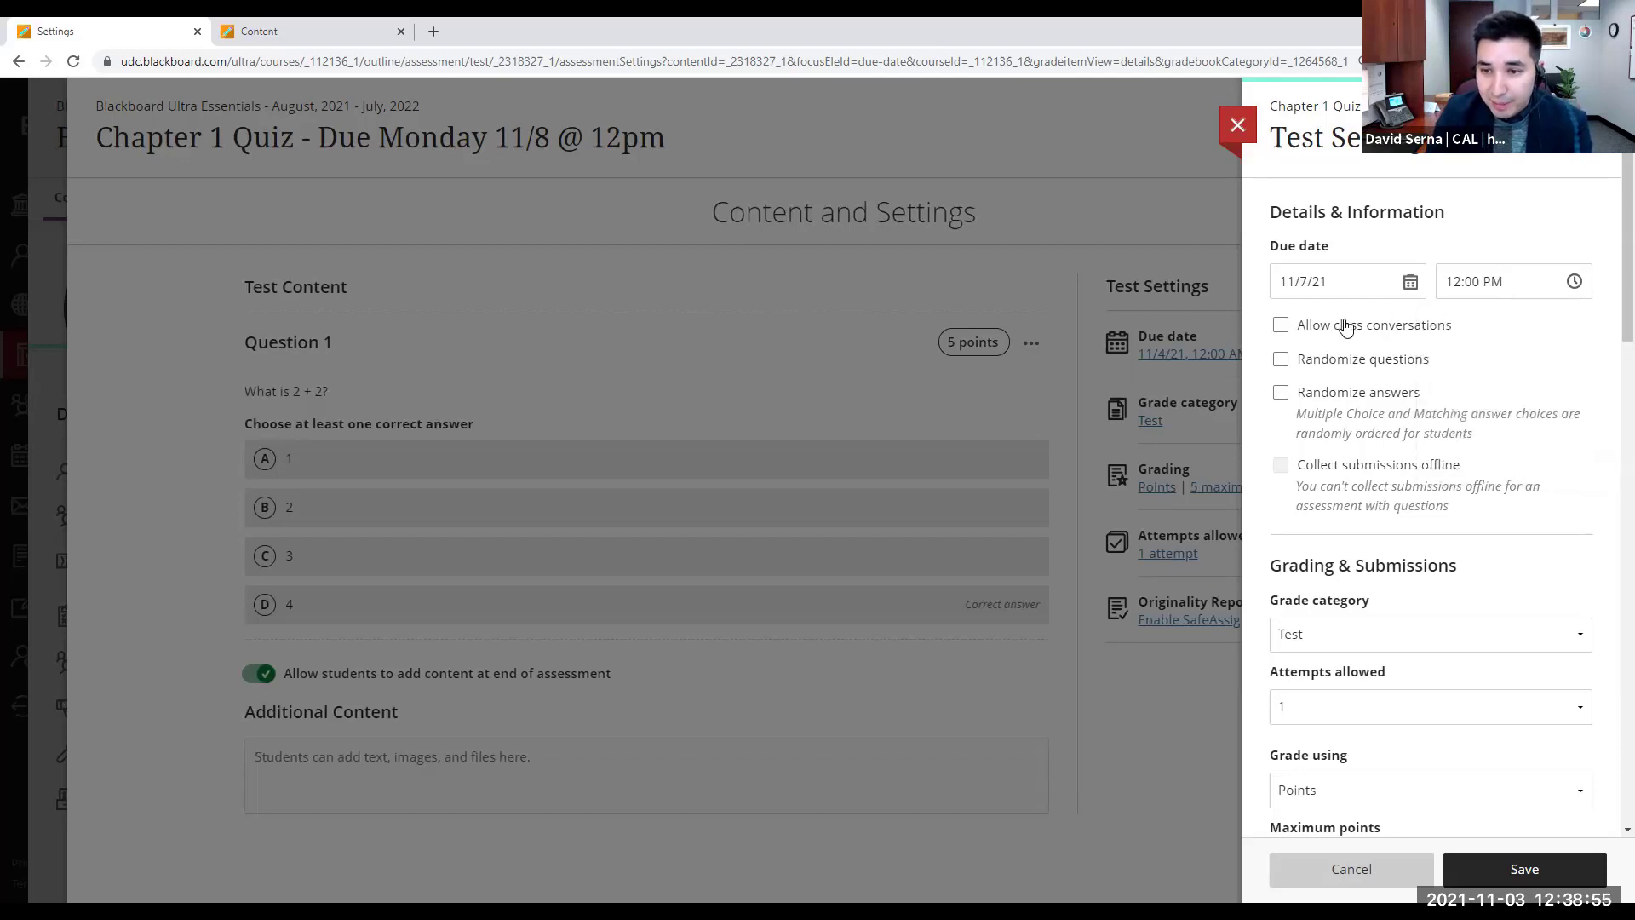
Step: Turn on random ordering for both the questions and the answers of the test
left_click(1341, 332)
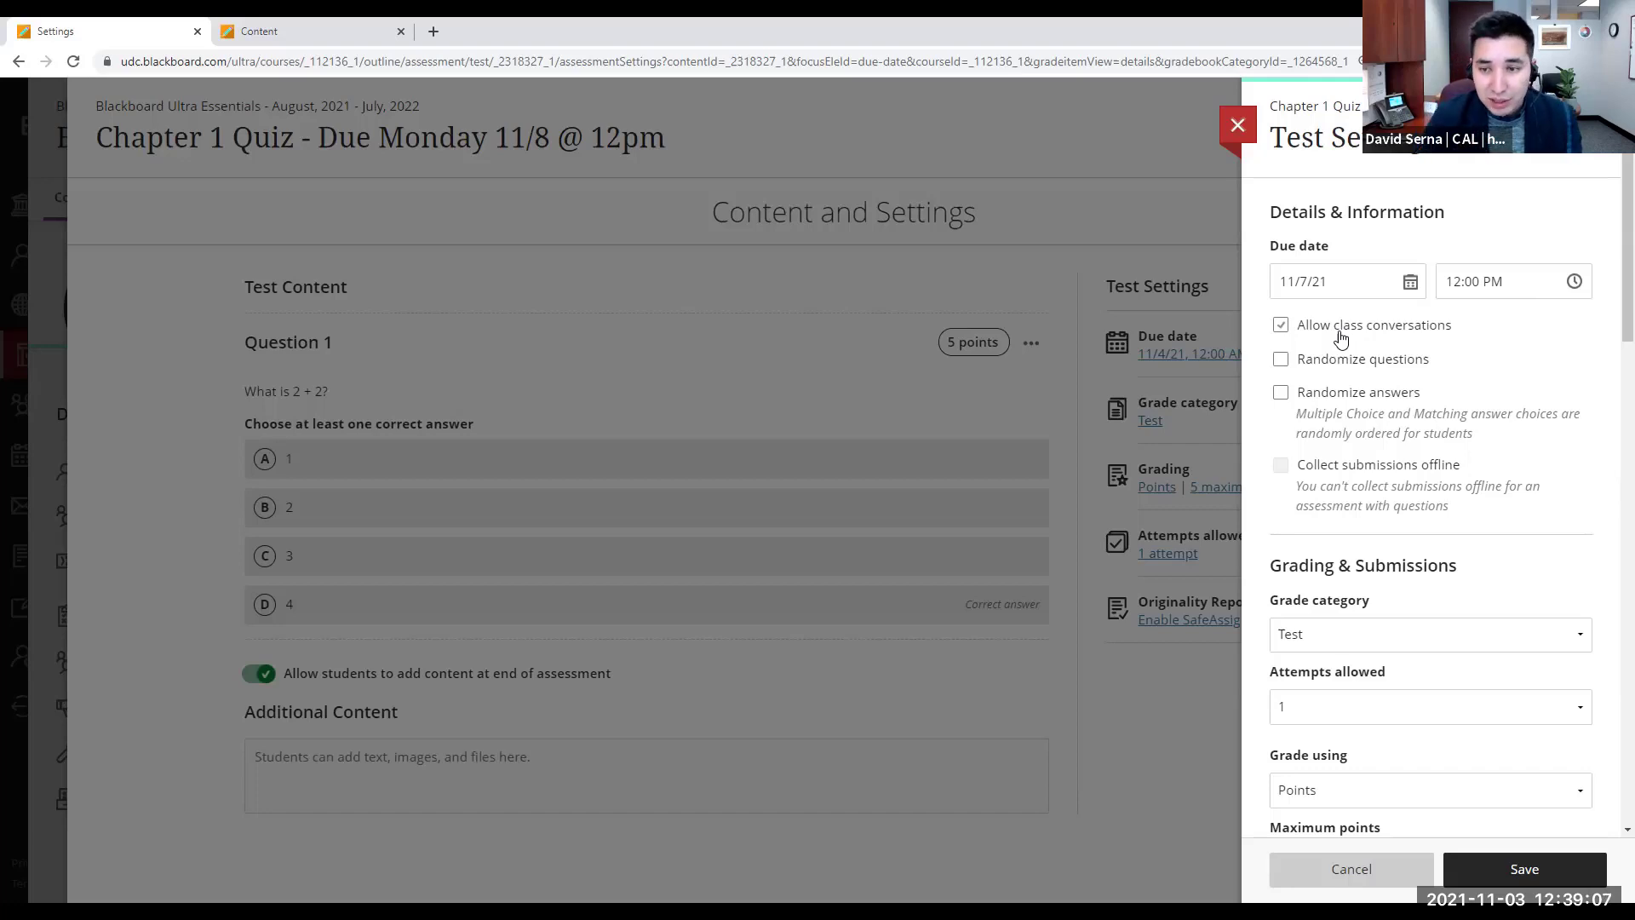
left_click(1325, 366)
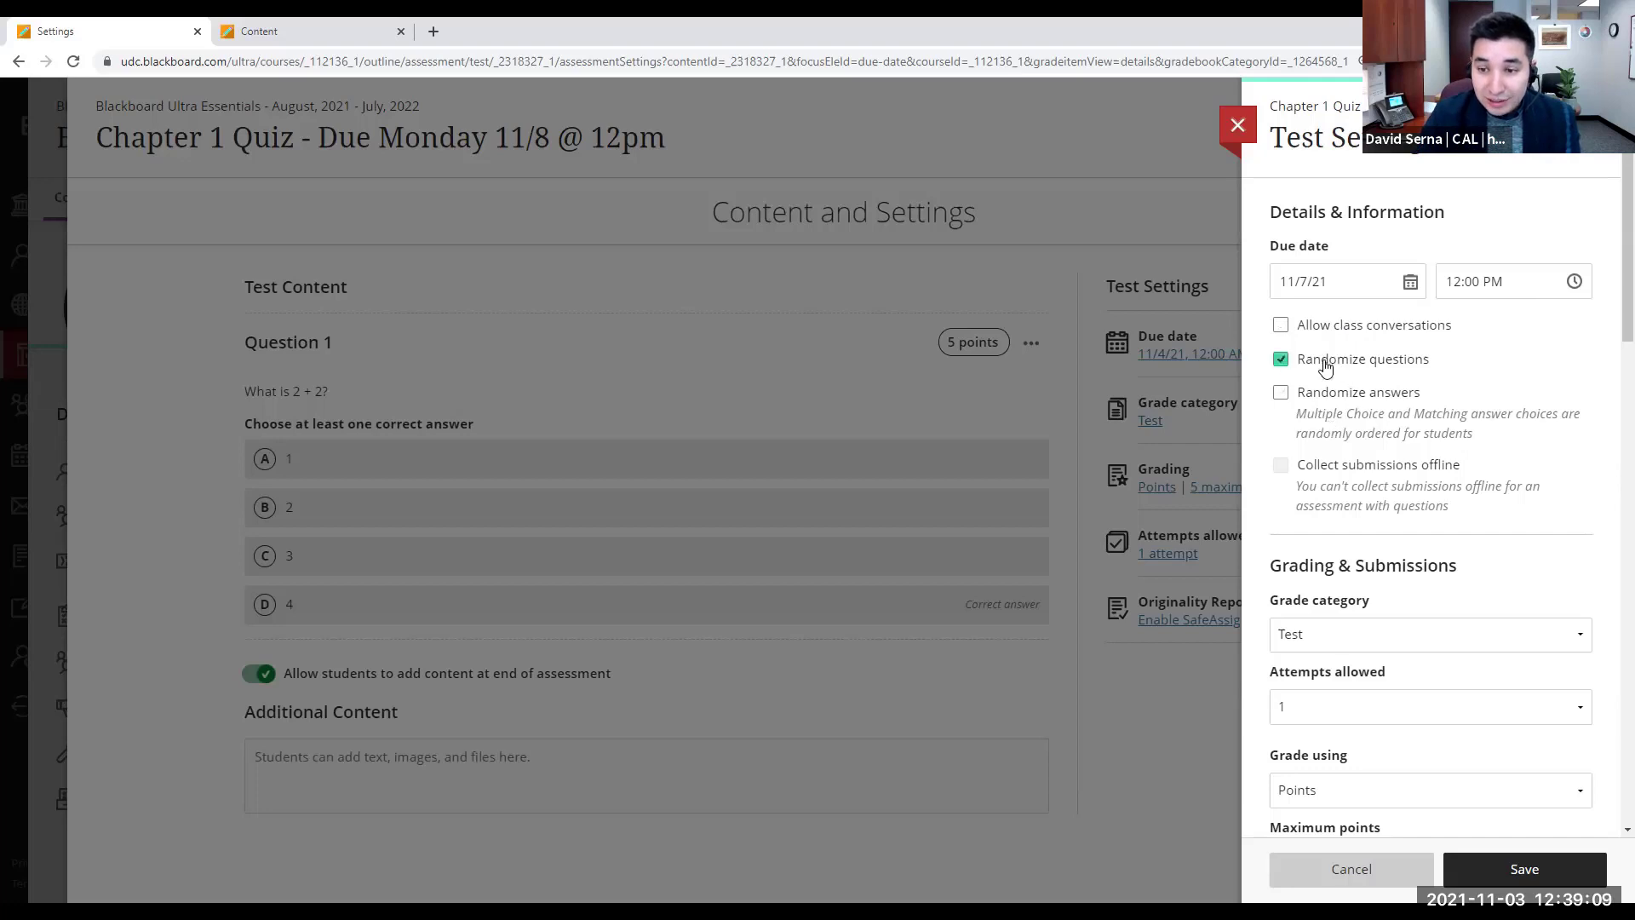
left_click(1348, 401)
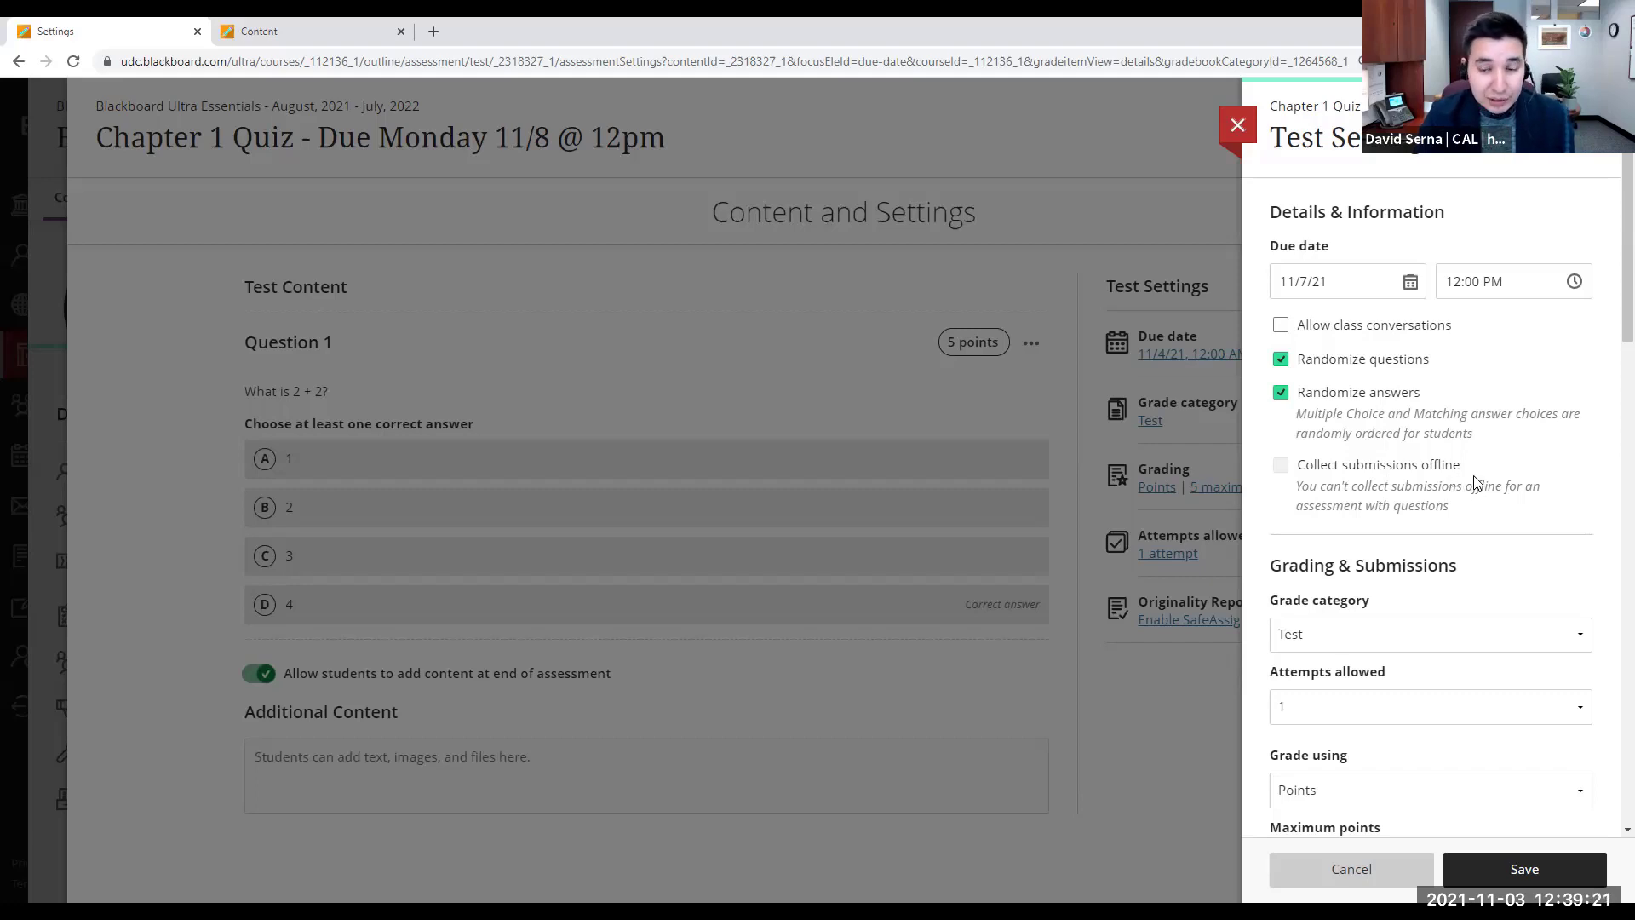
Step: Choose Test as the grade category and set the attempts allowed to 2
scroll(1474, 476, "down", 2)
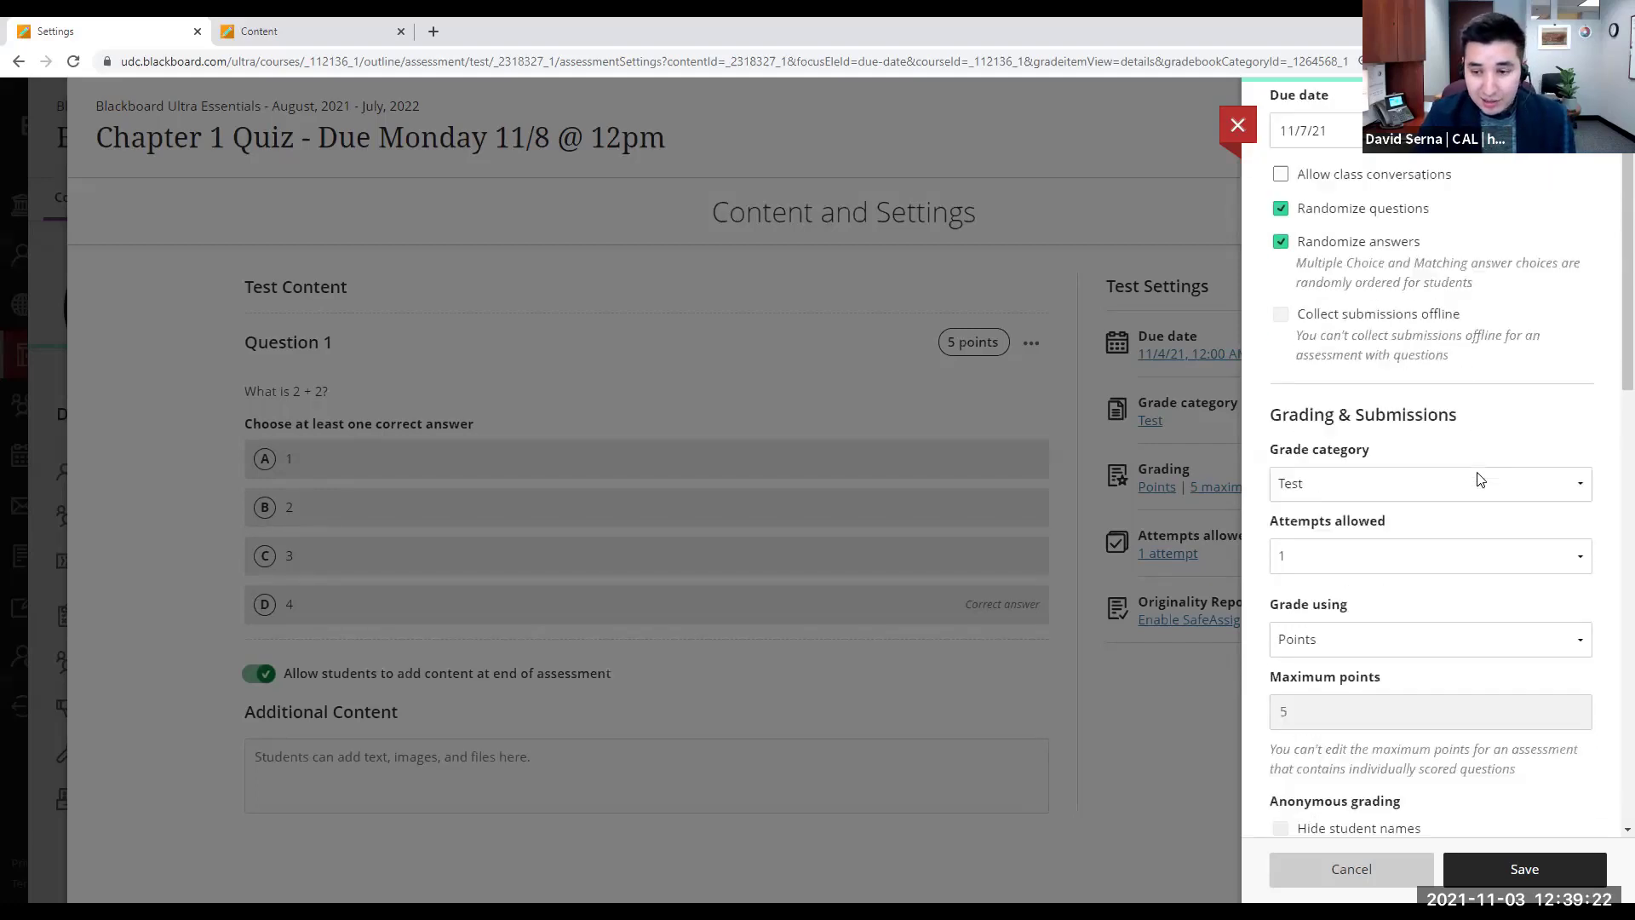
left_click(1433, 475)
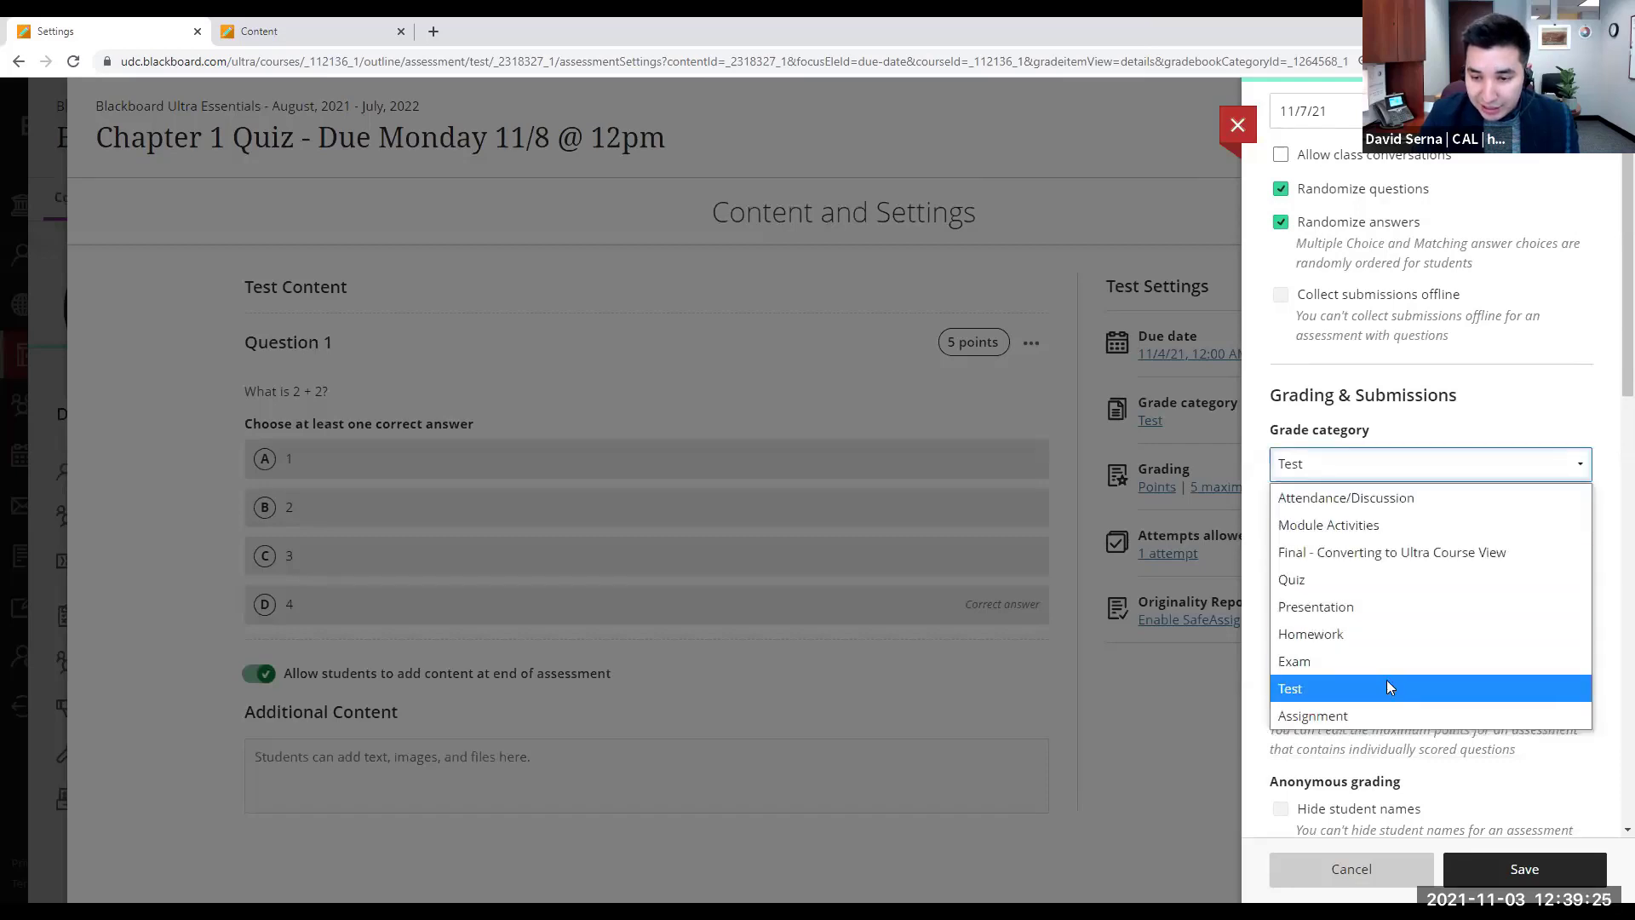
left_click(1384, 686)
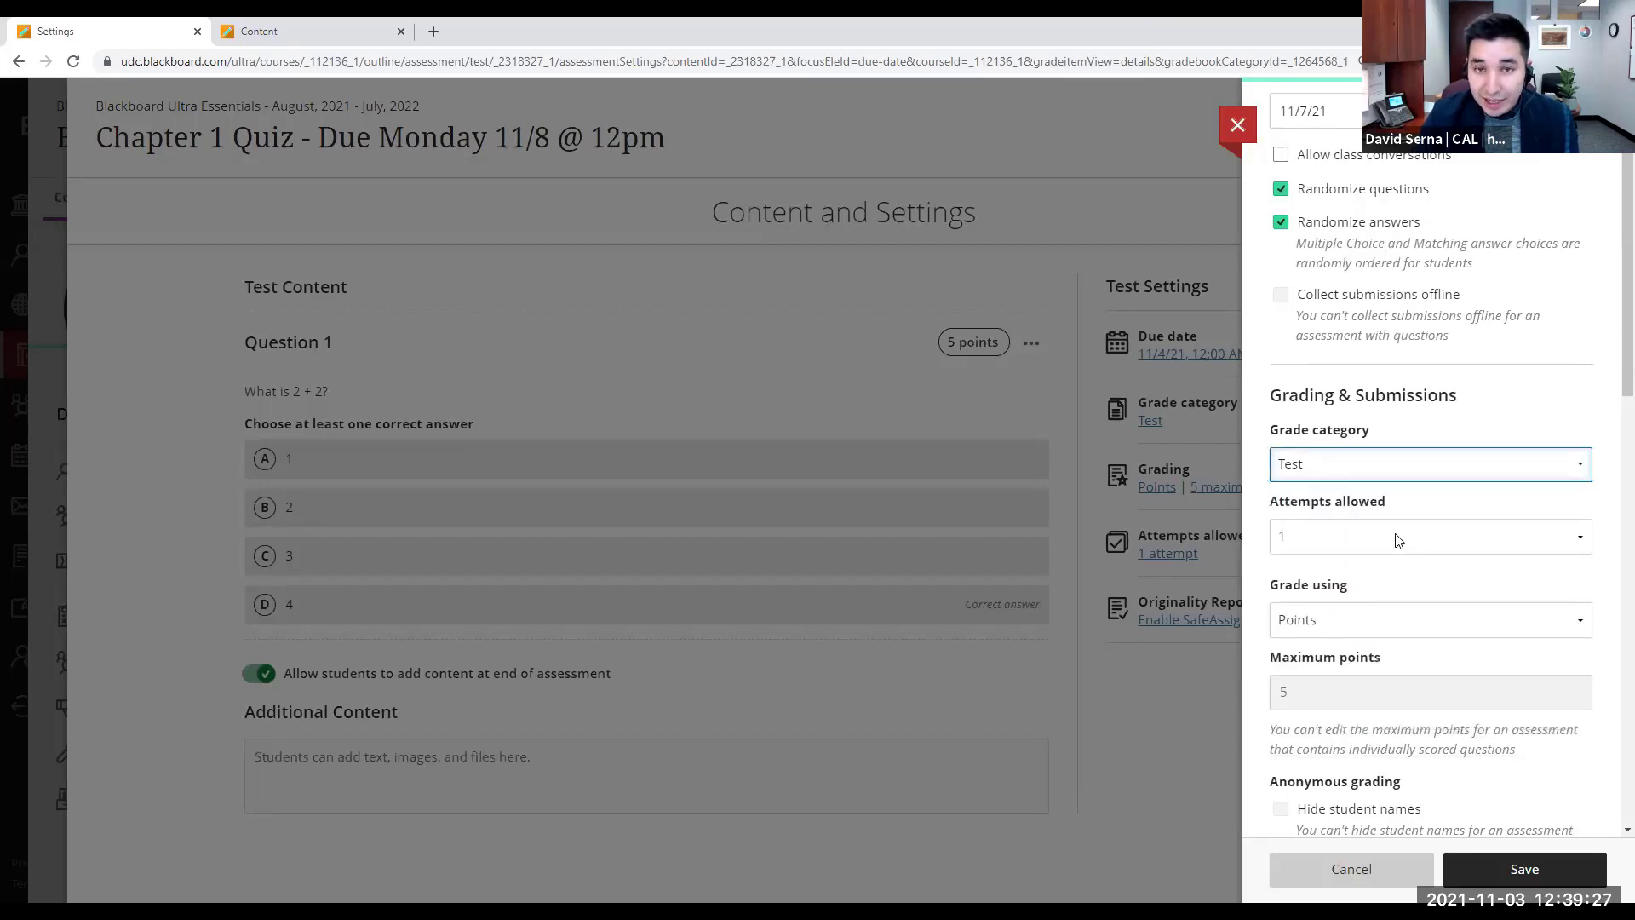
left_click(1395, 535)
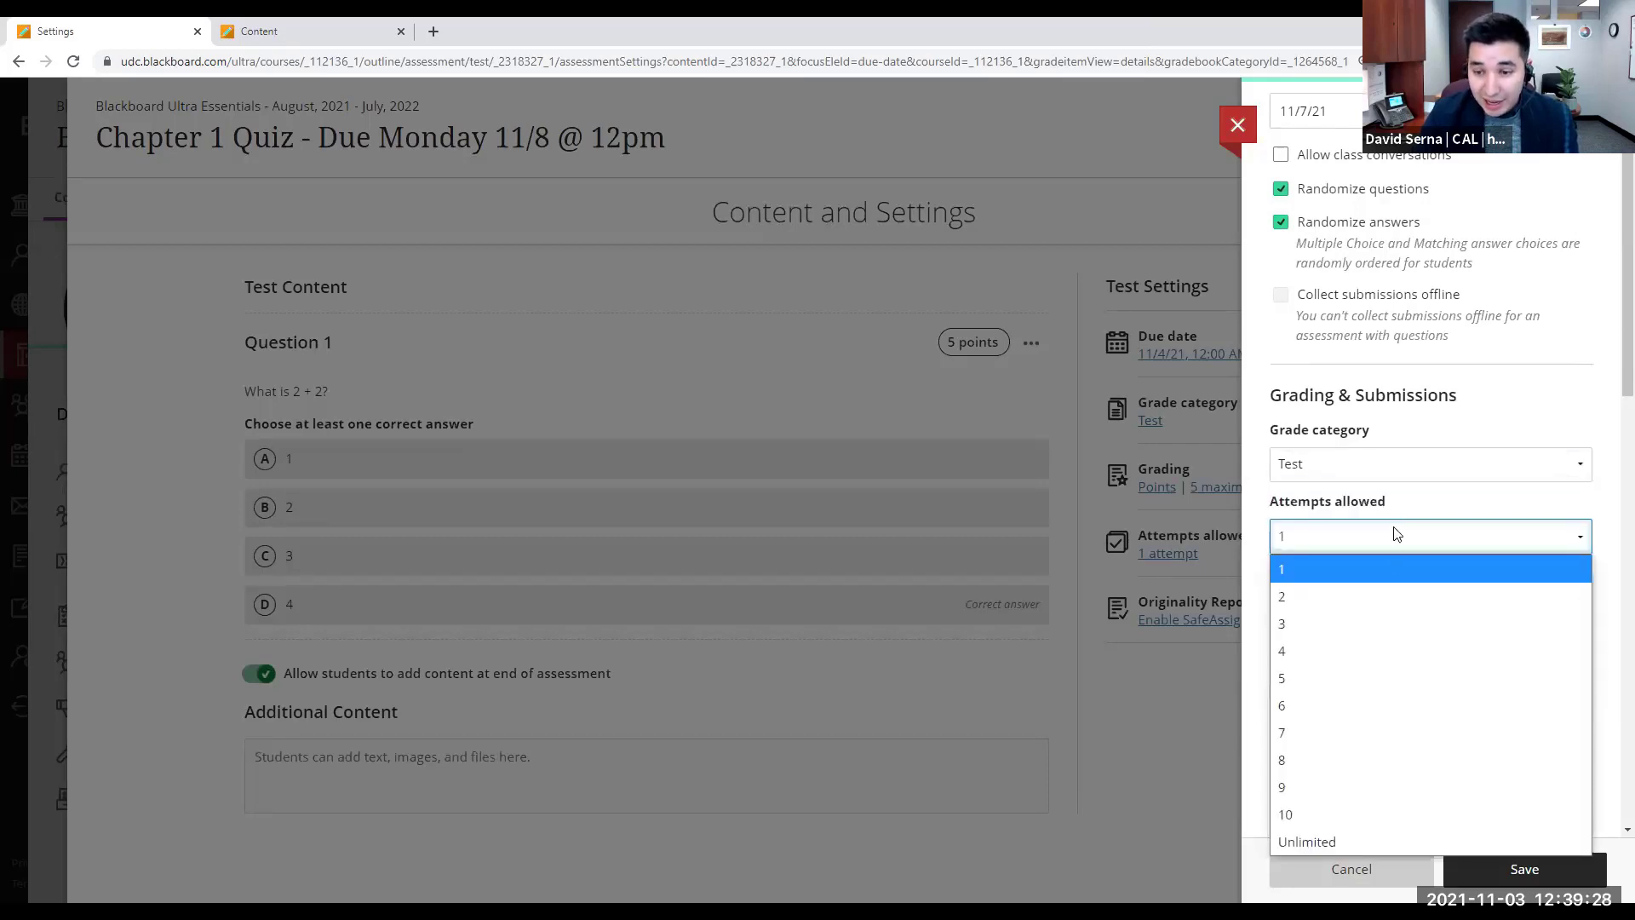
left_click(1375, 605)
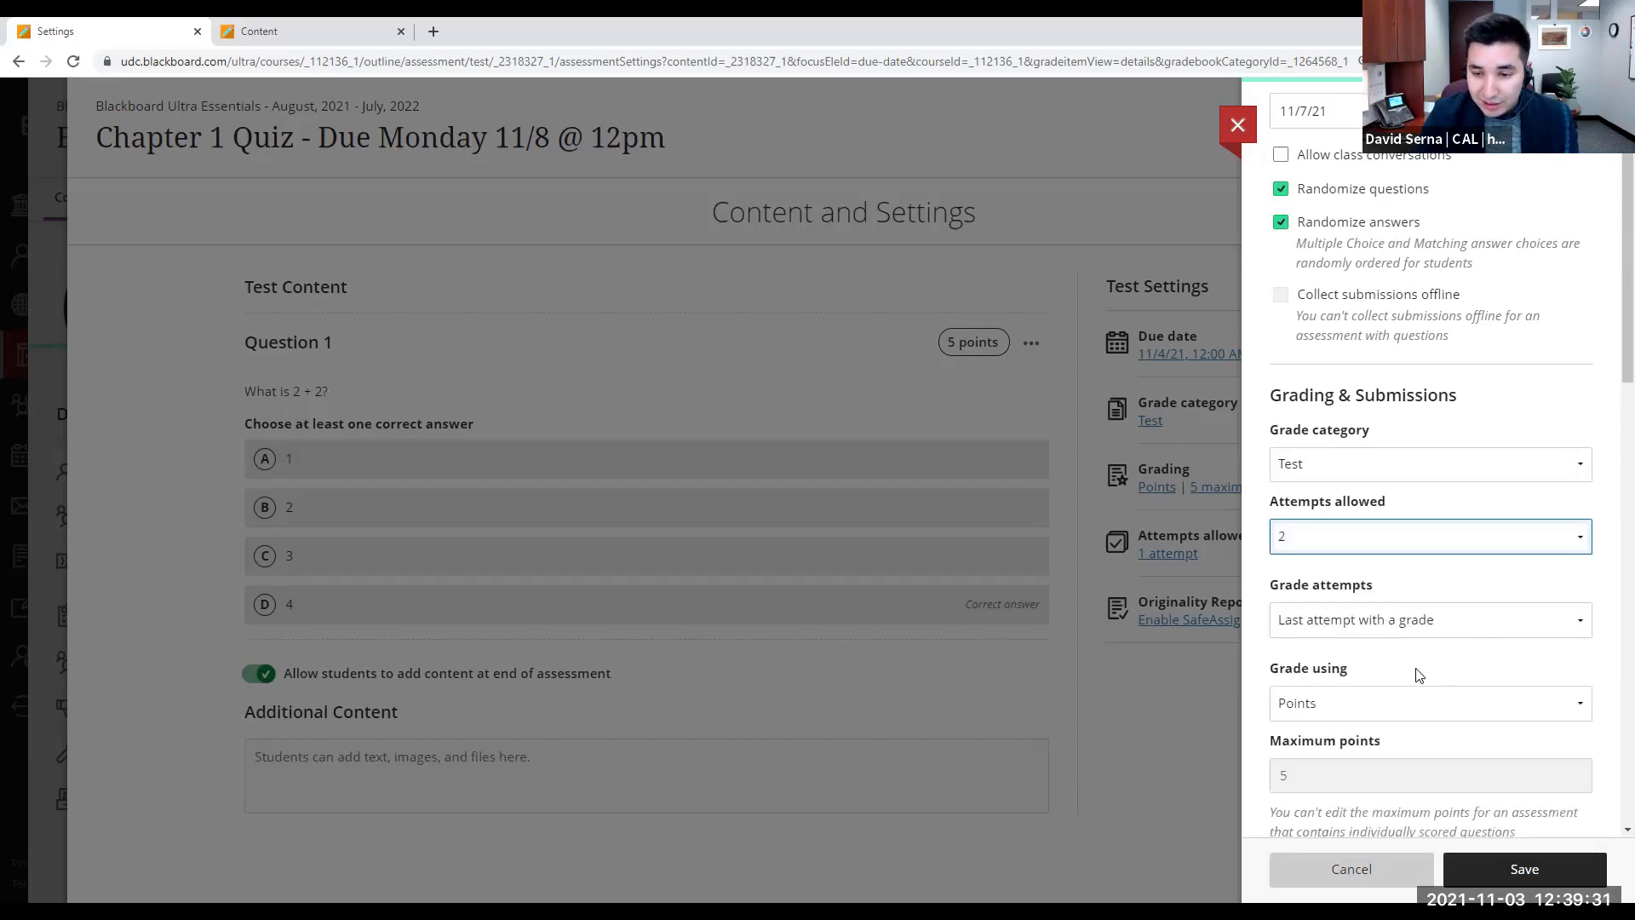
Step: Add a 60-minute time limit to the test, with work automatically saved and submitted when time expires
scroll(1419, 674, "down", 3)
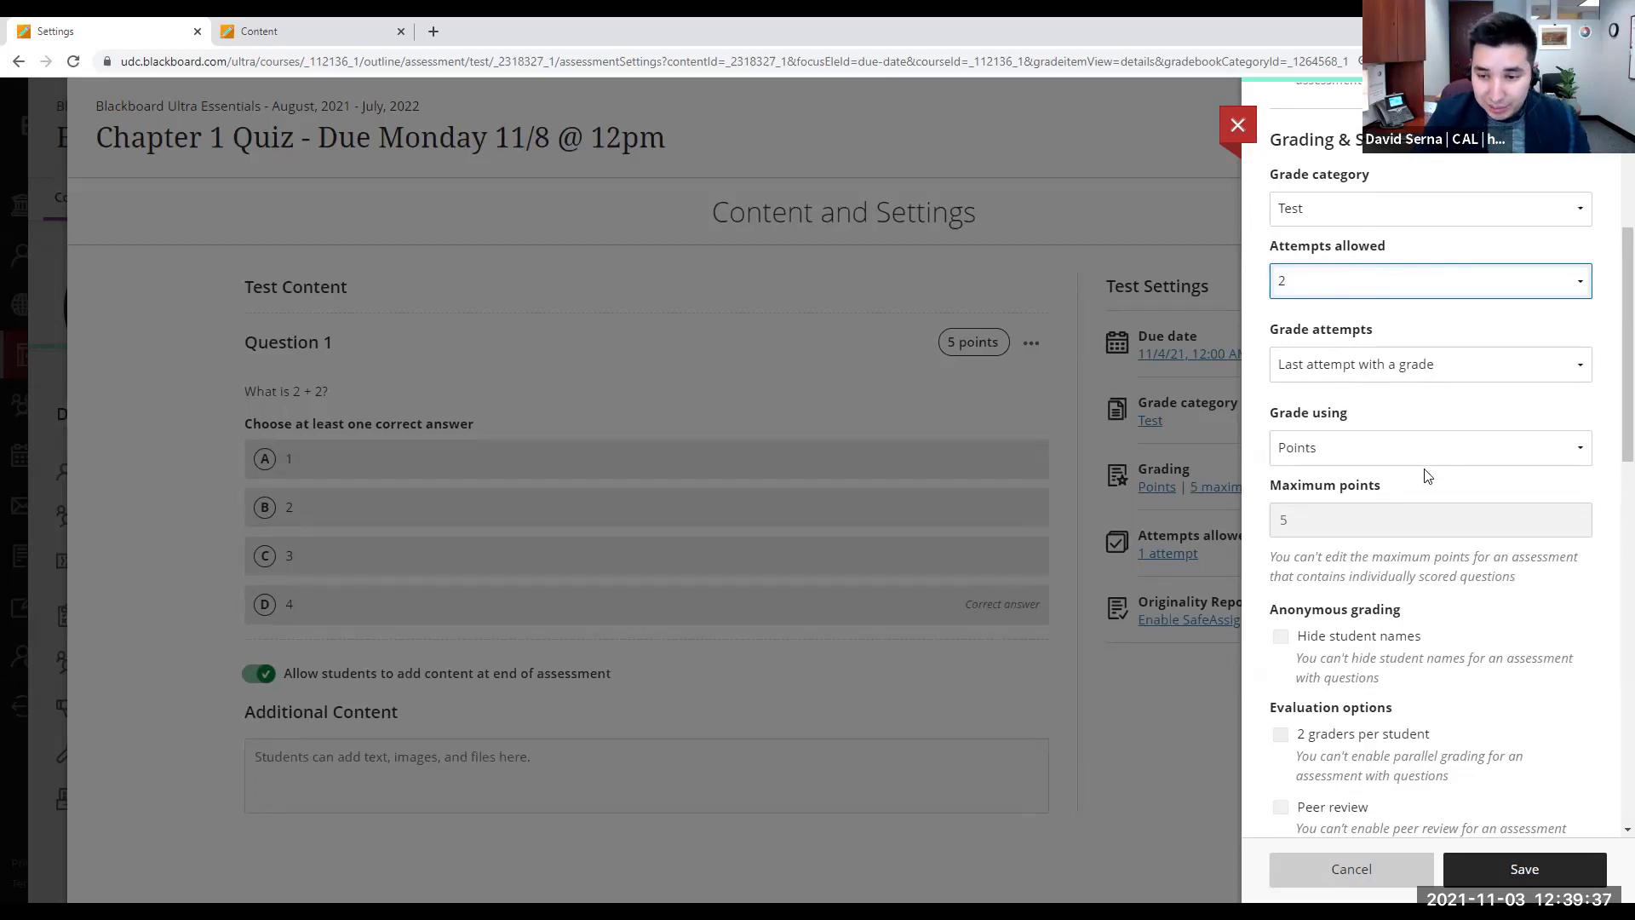
scroll(1423, 486, "down", 1)
scroll(1421, 528, "down", 2)
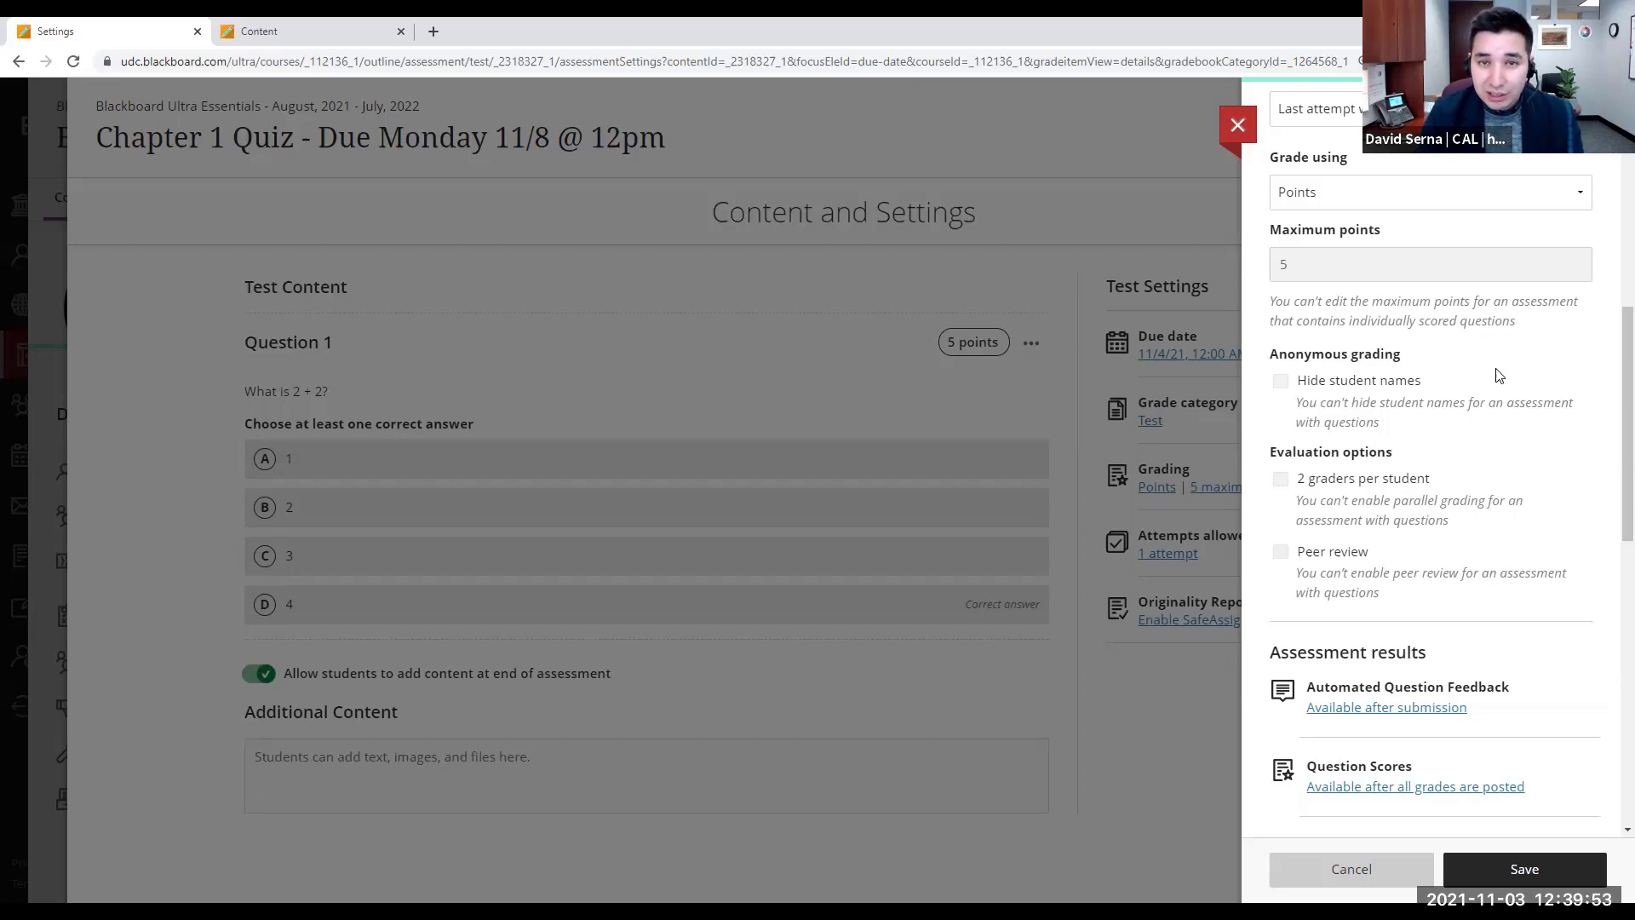
scroll(1549, 502, "down", 1)
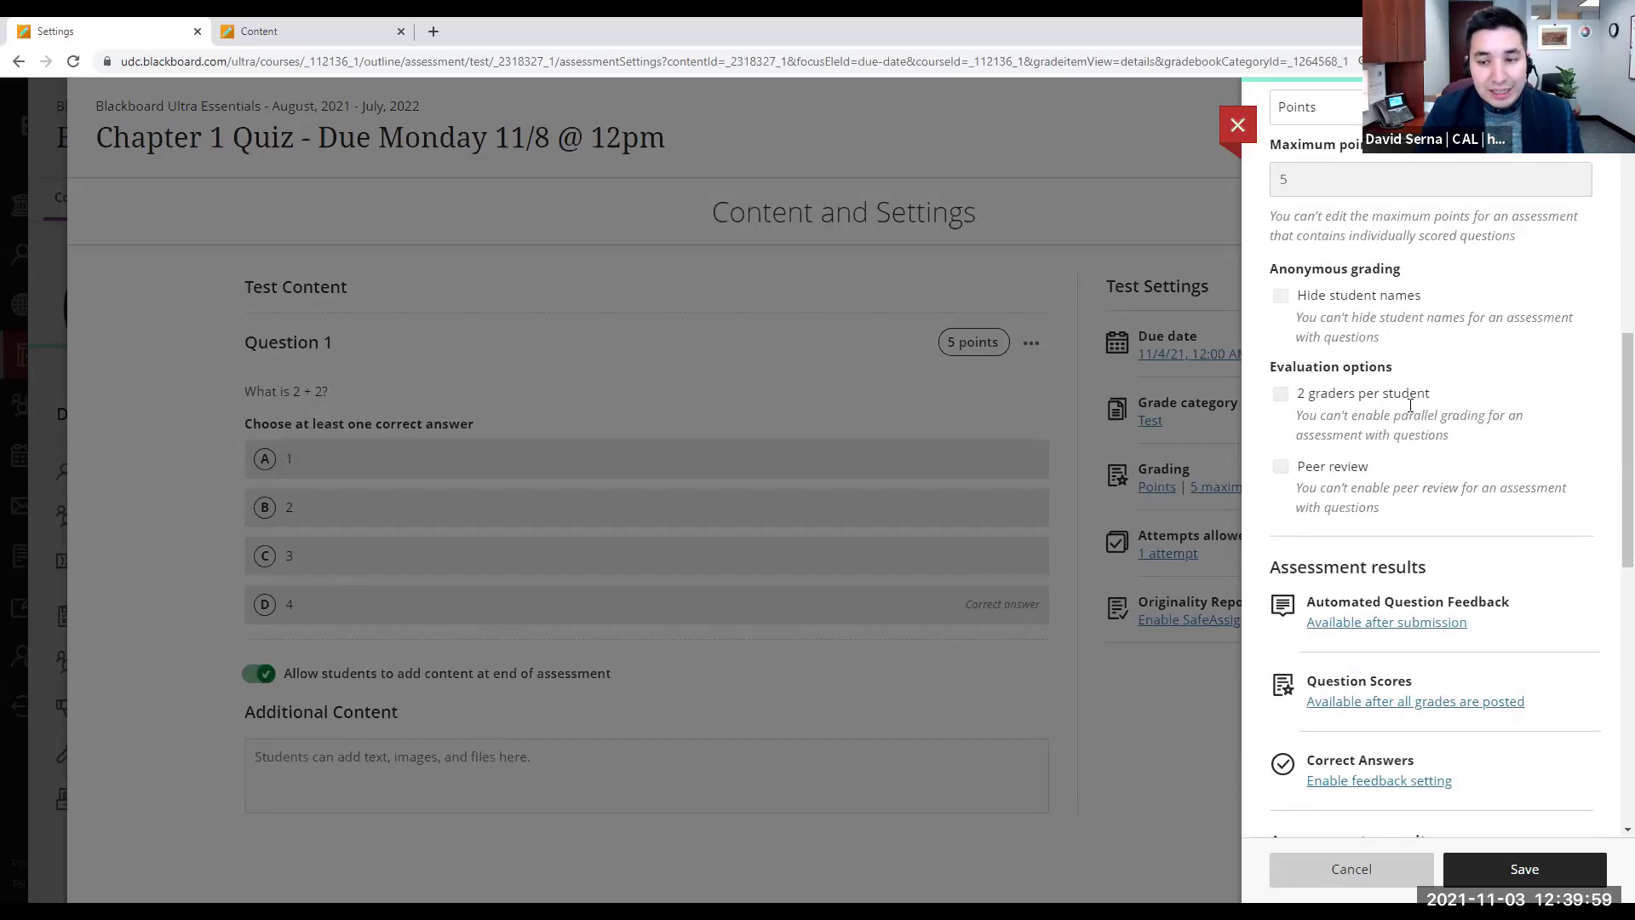
scroll(1575, 587, "down", 5)
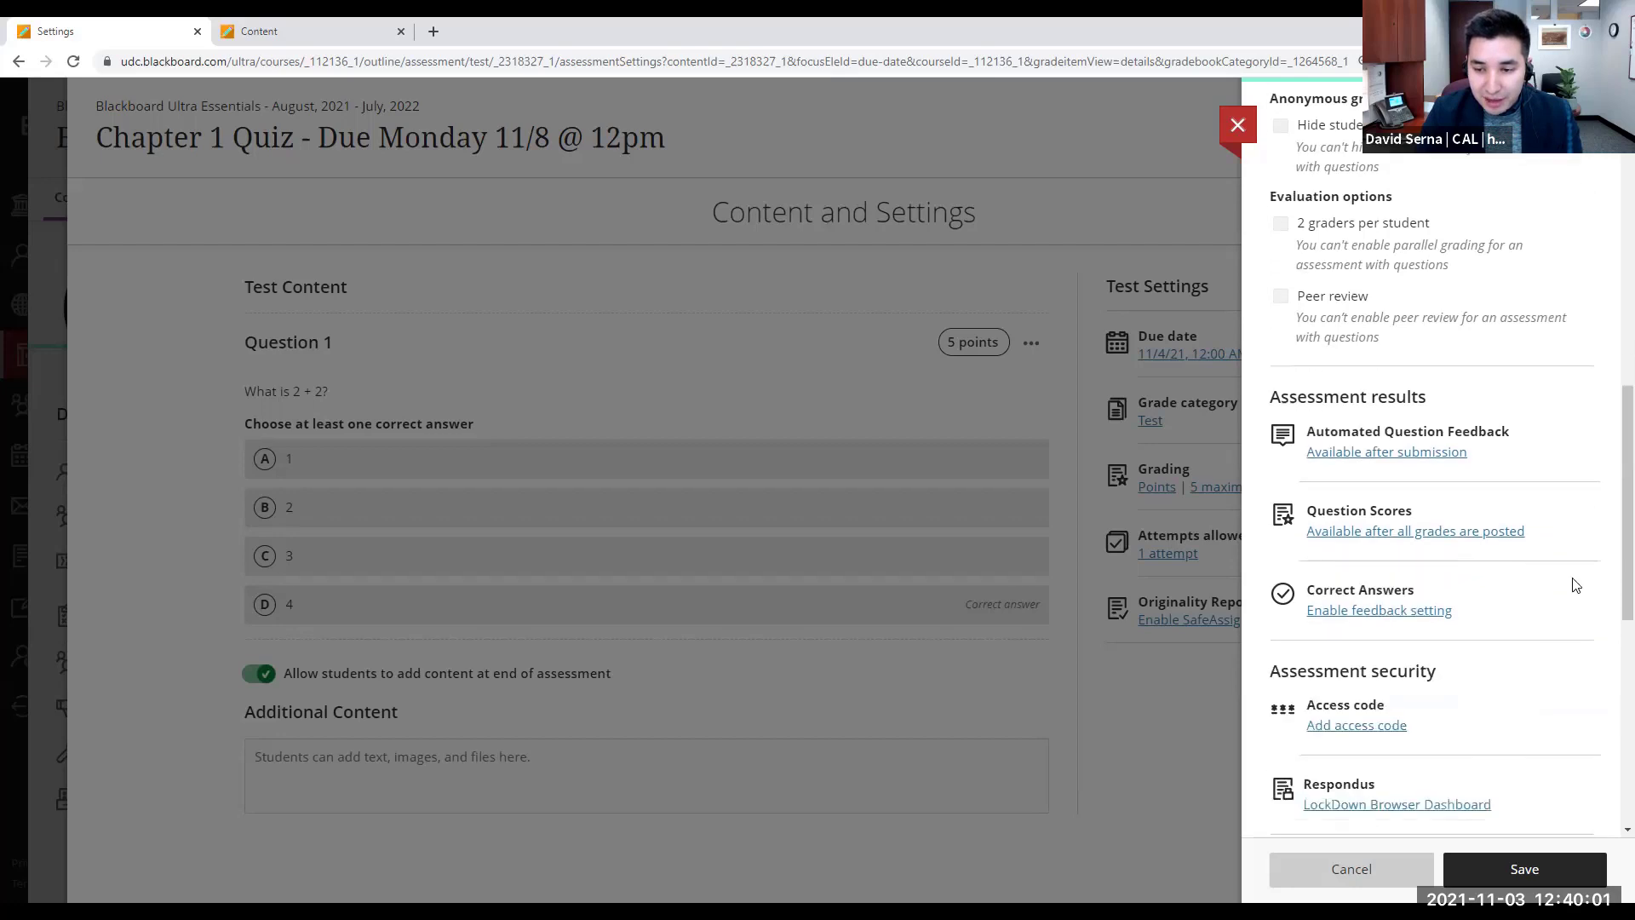
scroll(1575, 585, "down", 3)
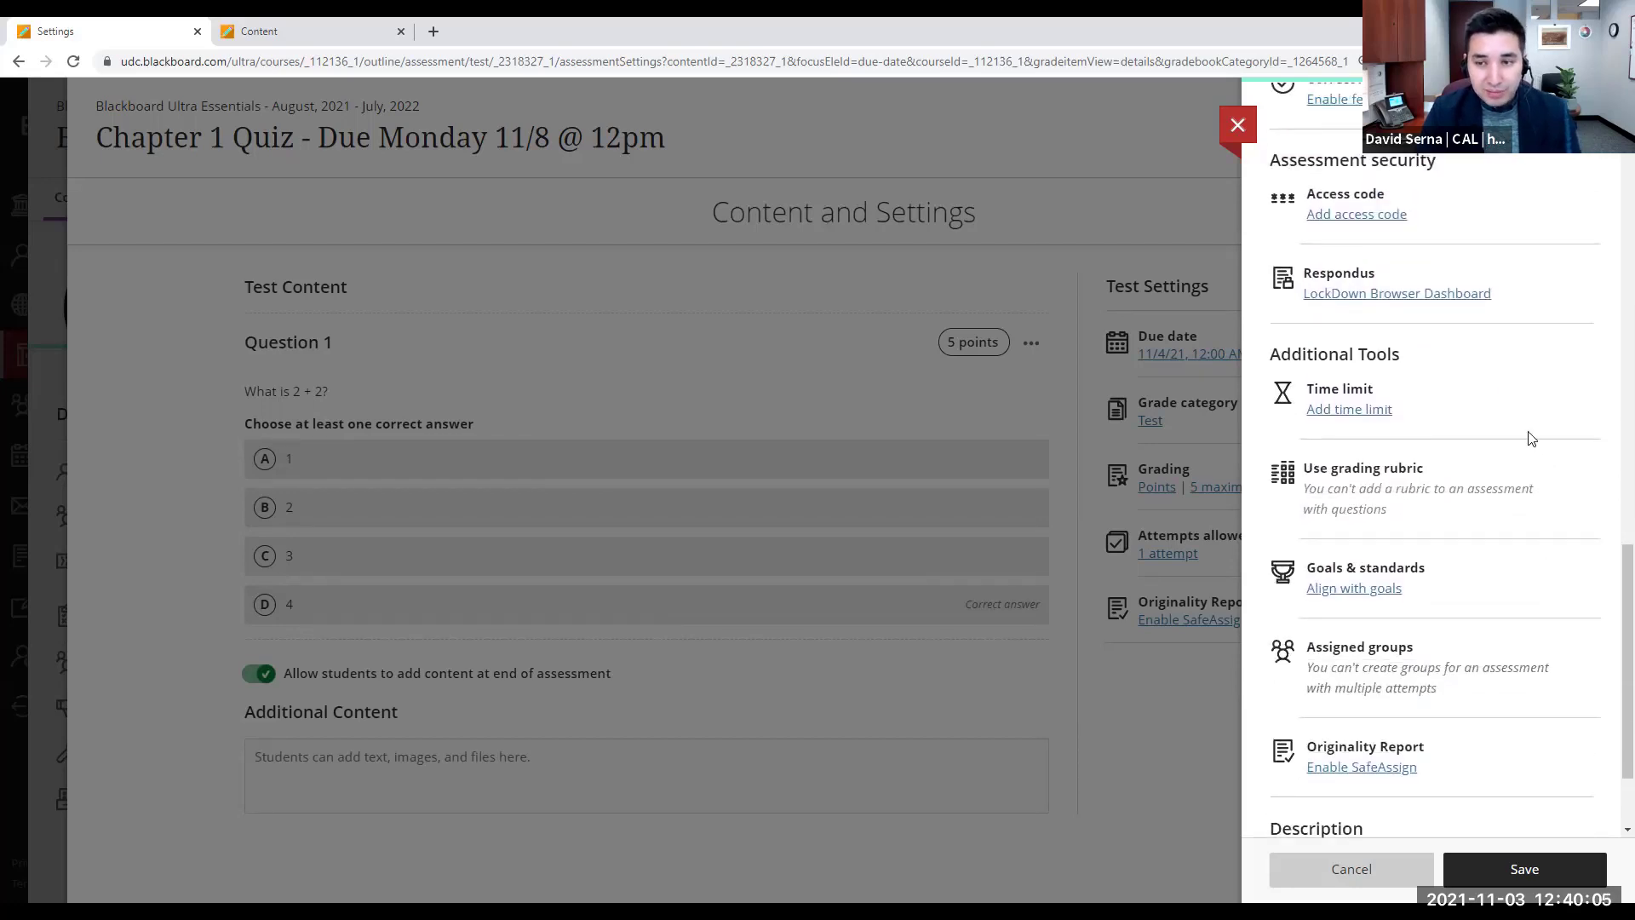
left_click(1374, 411)
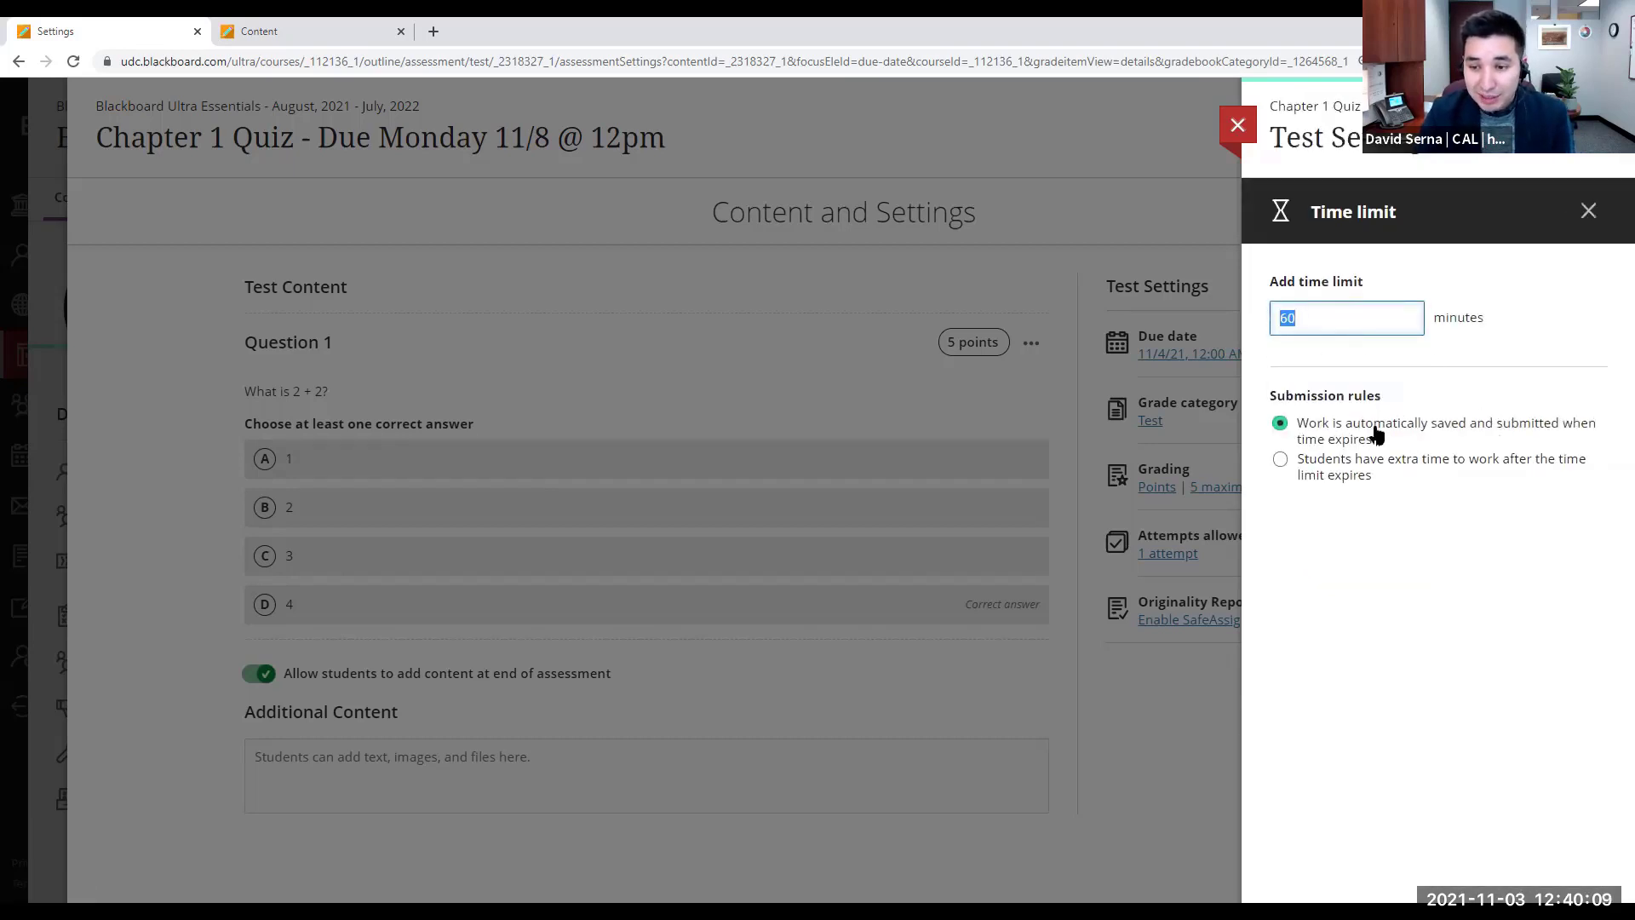
left_click(1589, 213)
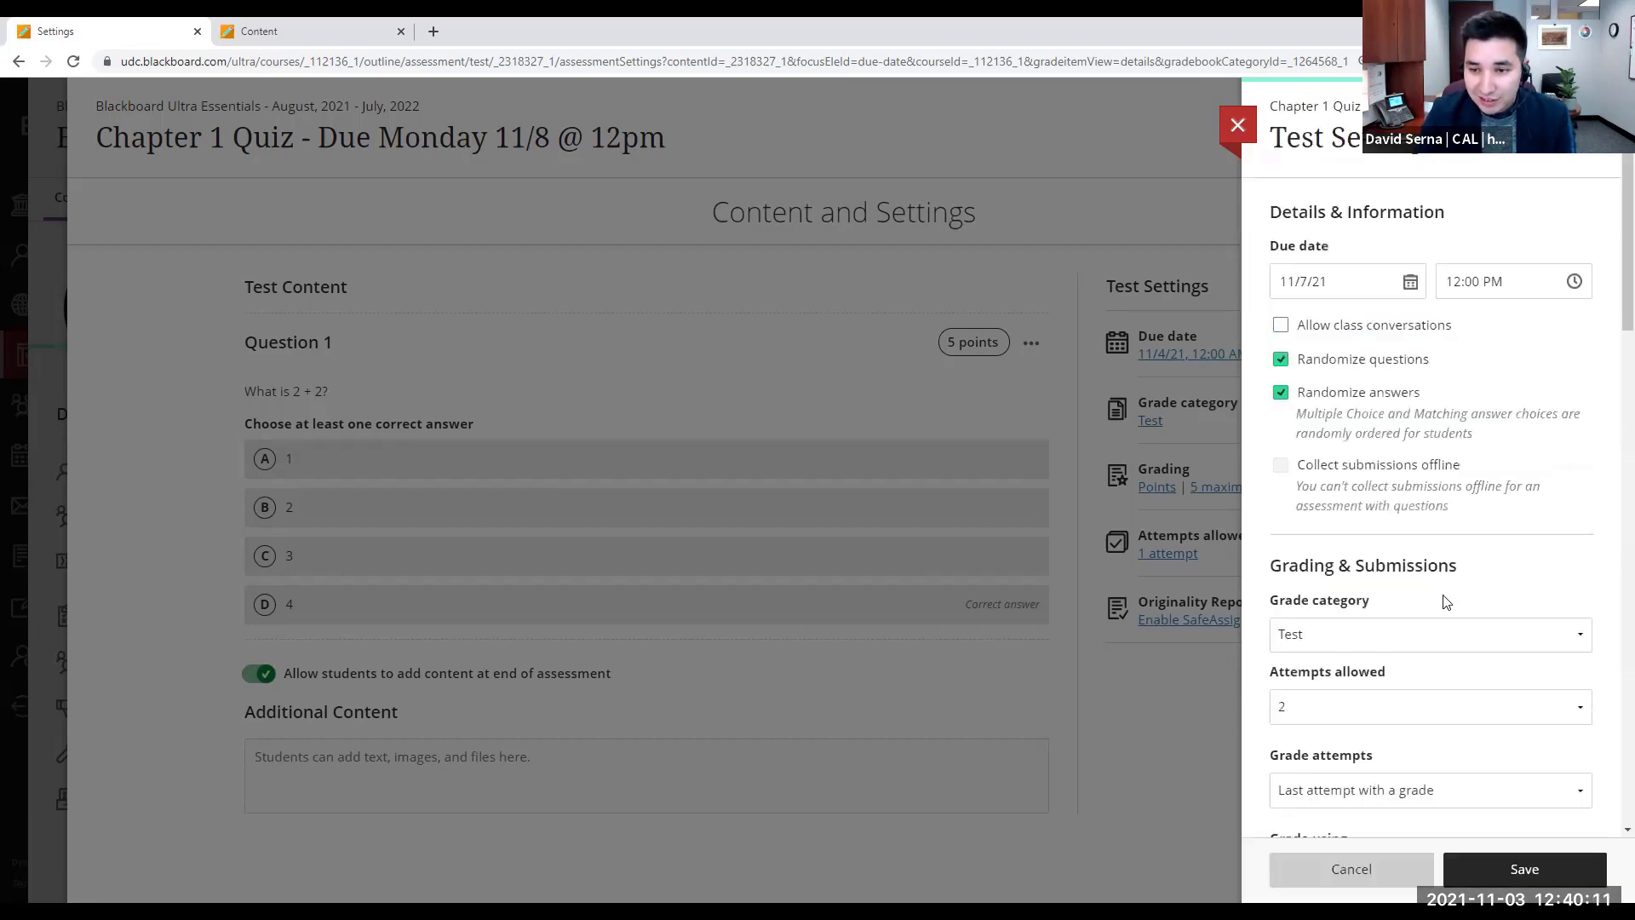
Step: Review the test's security and additional tool settings through the description, then save the test settings
scroll(1379, 726, "down", 10)
scroll(1379, 727, "down", 8)
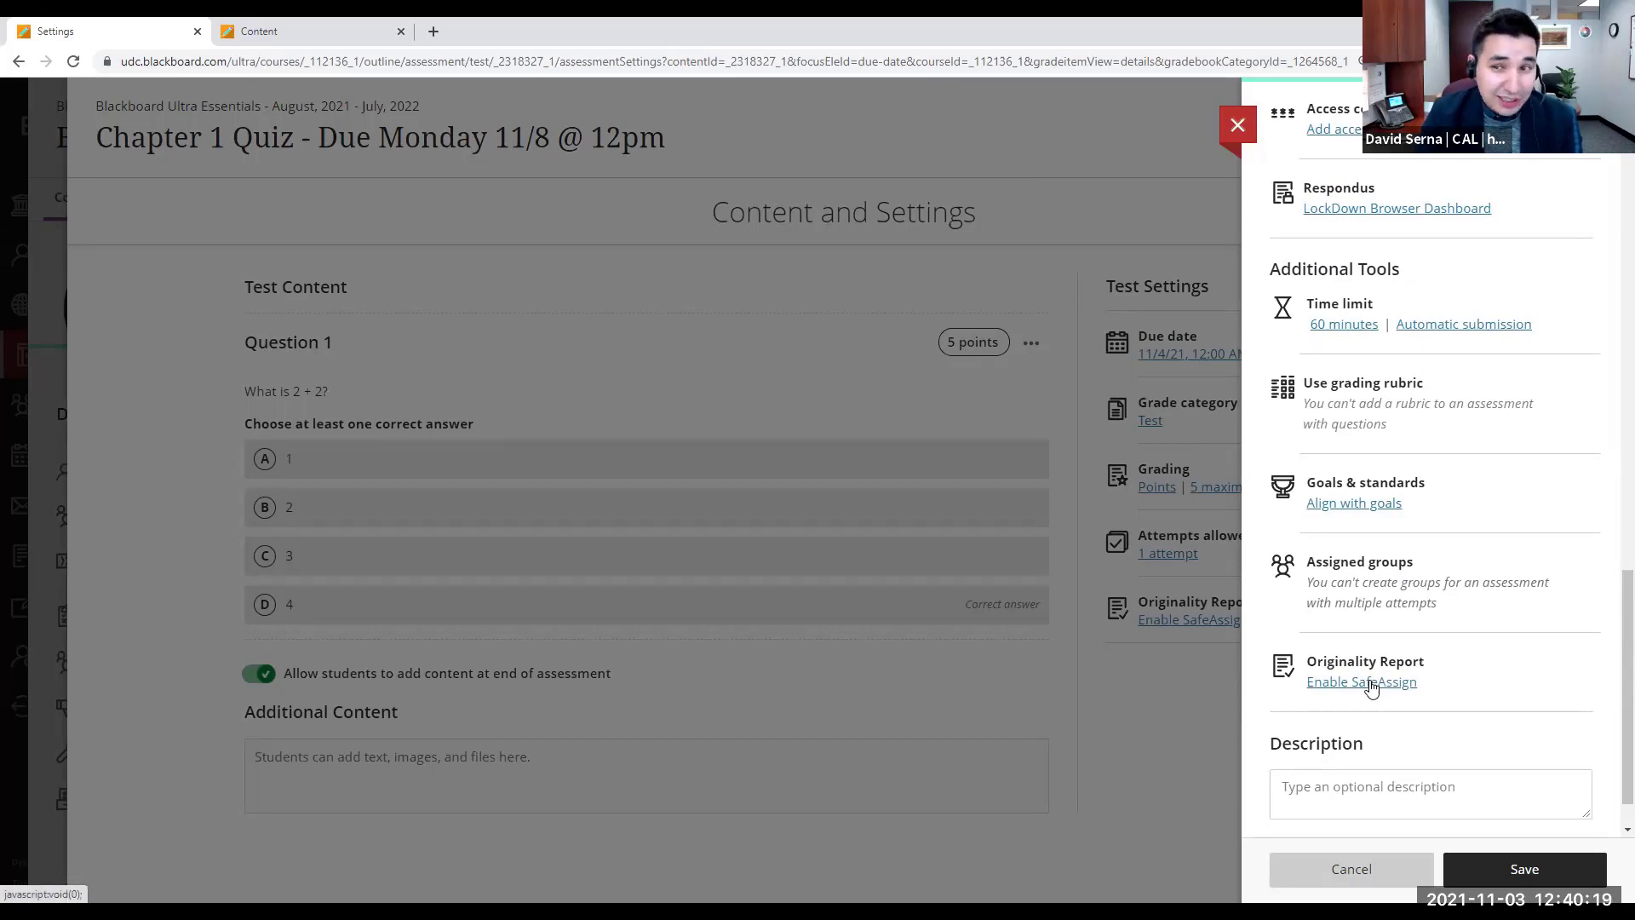
scroll(1490, 545, "up", 1)
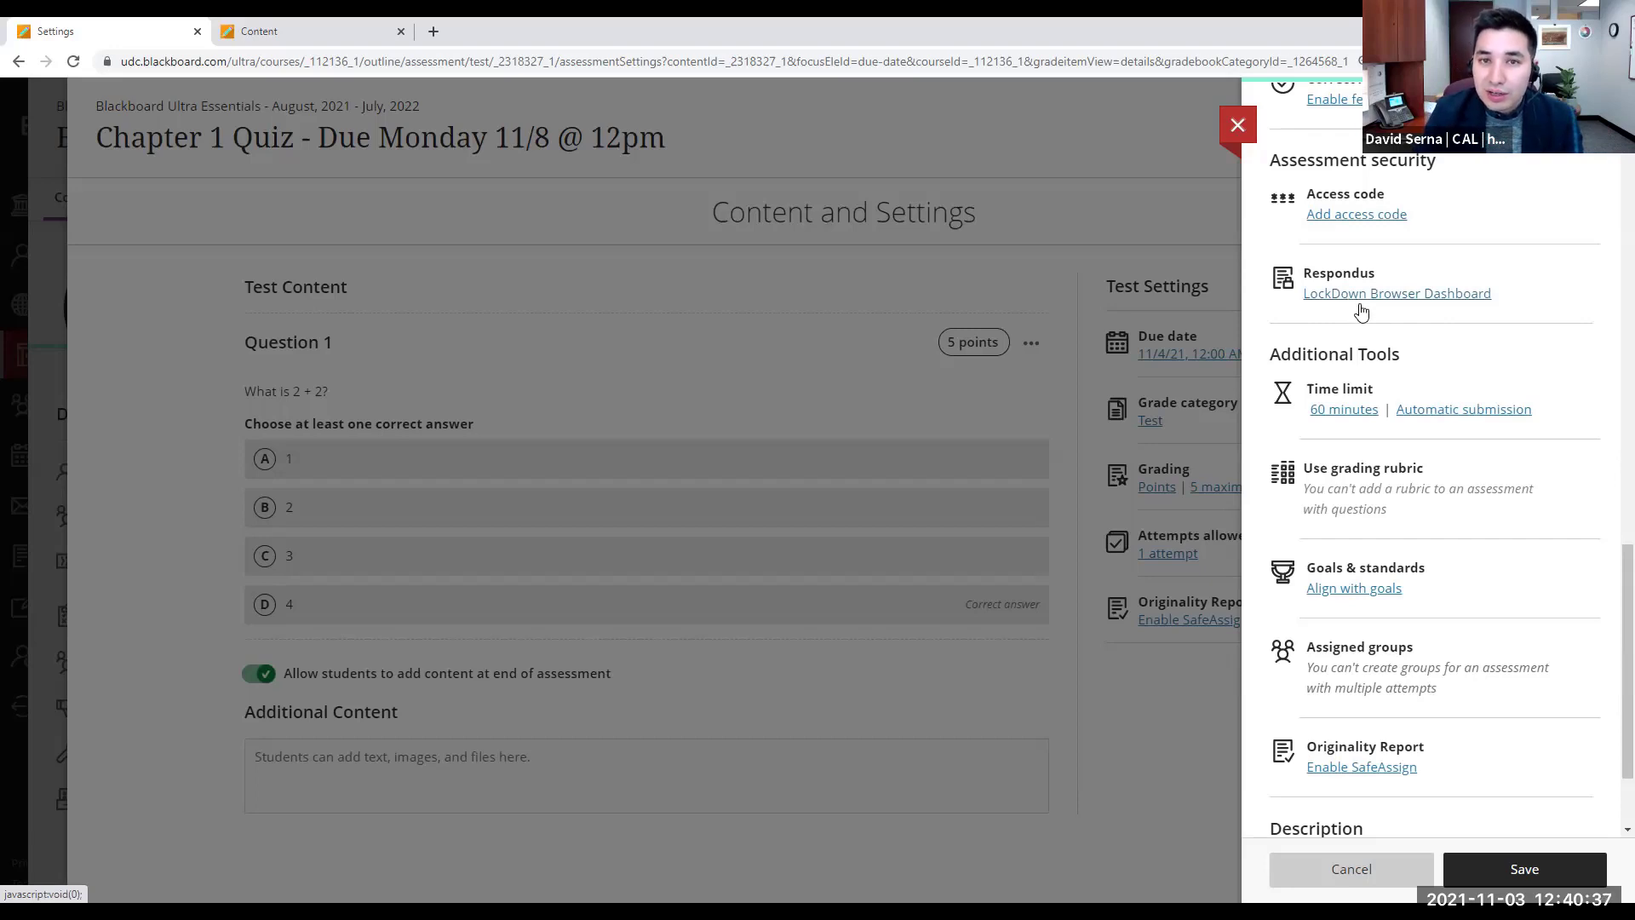
scroll(1531, 773, "down", 2)
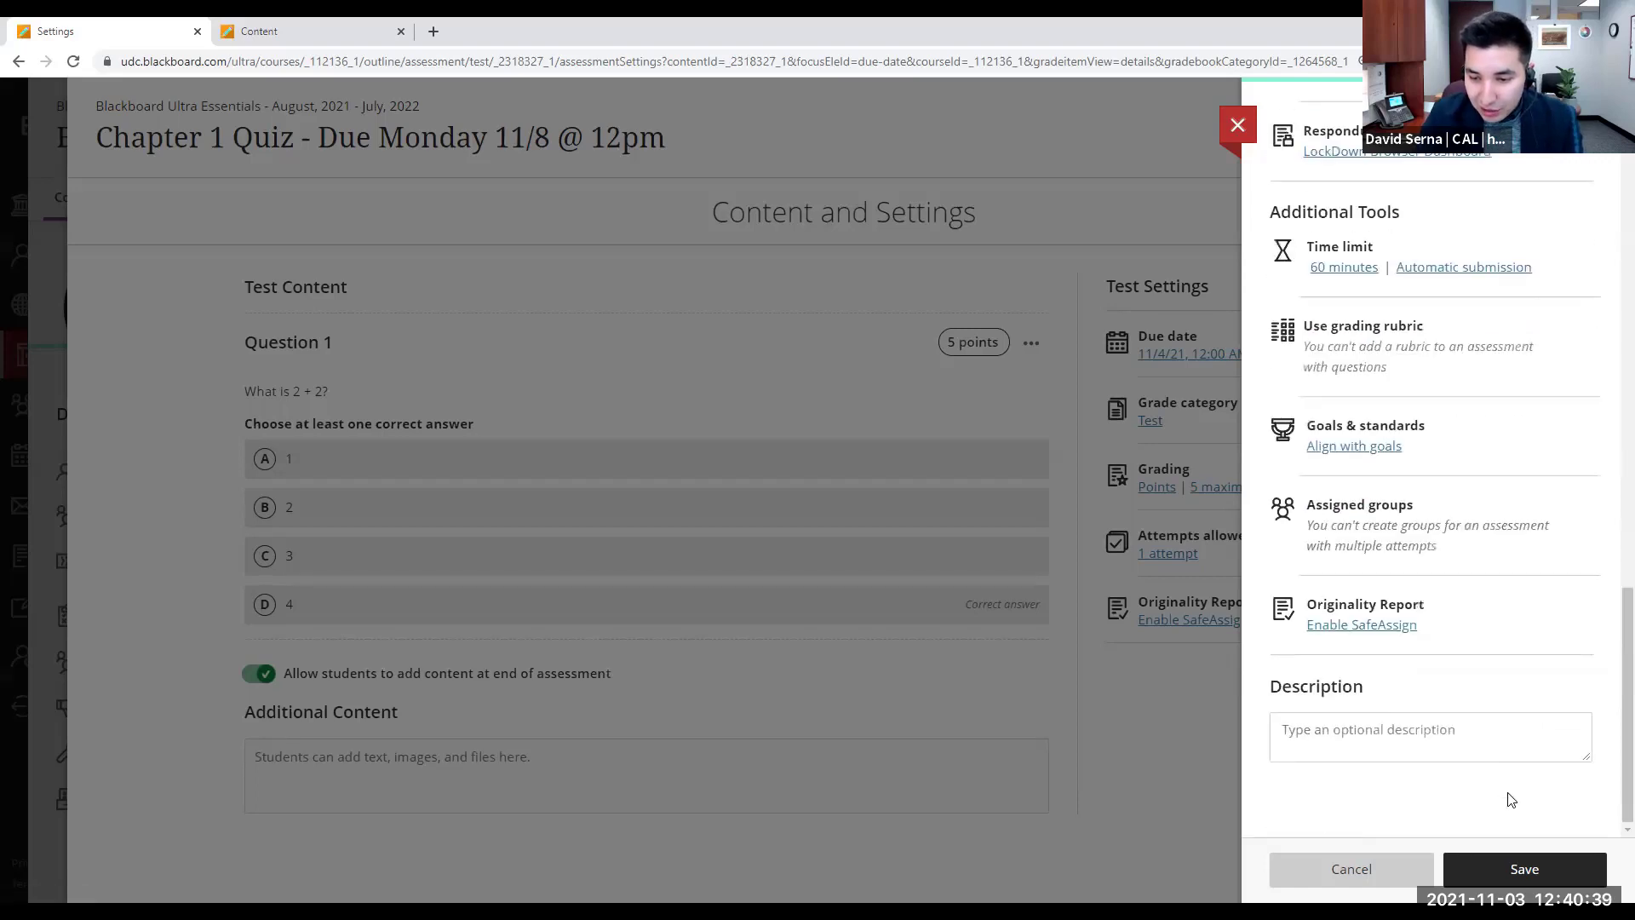
left_click(1524, 869)
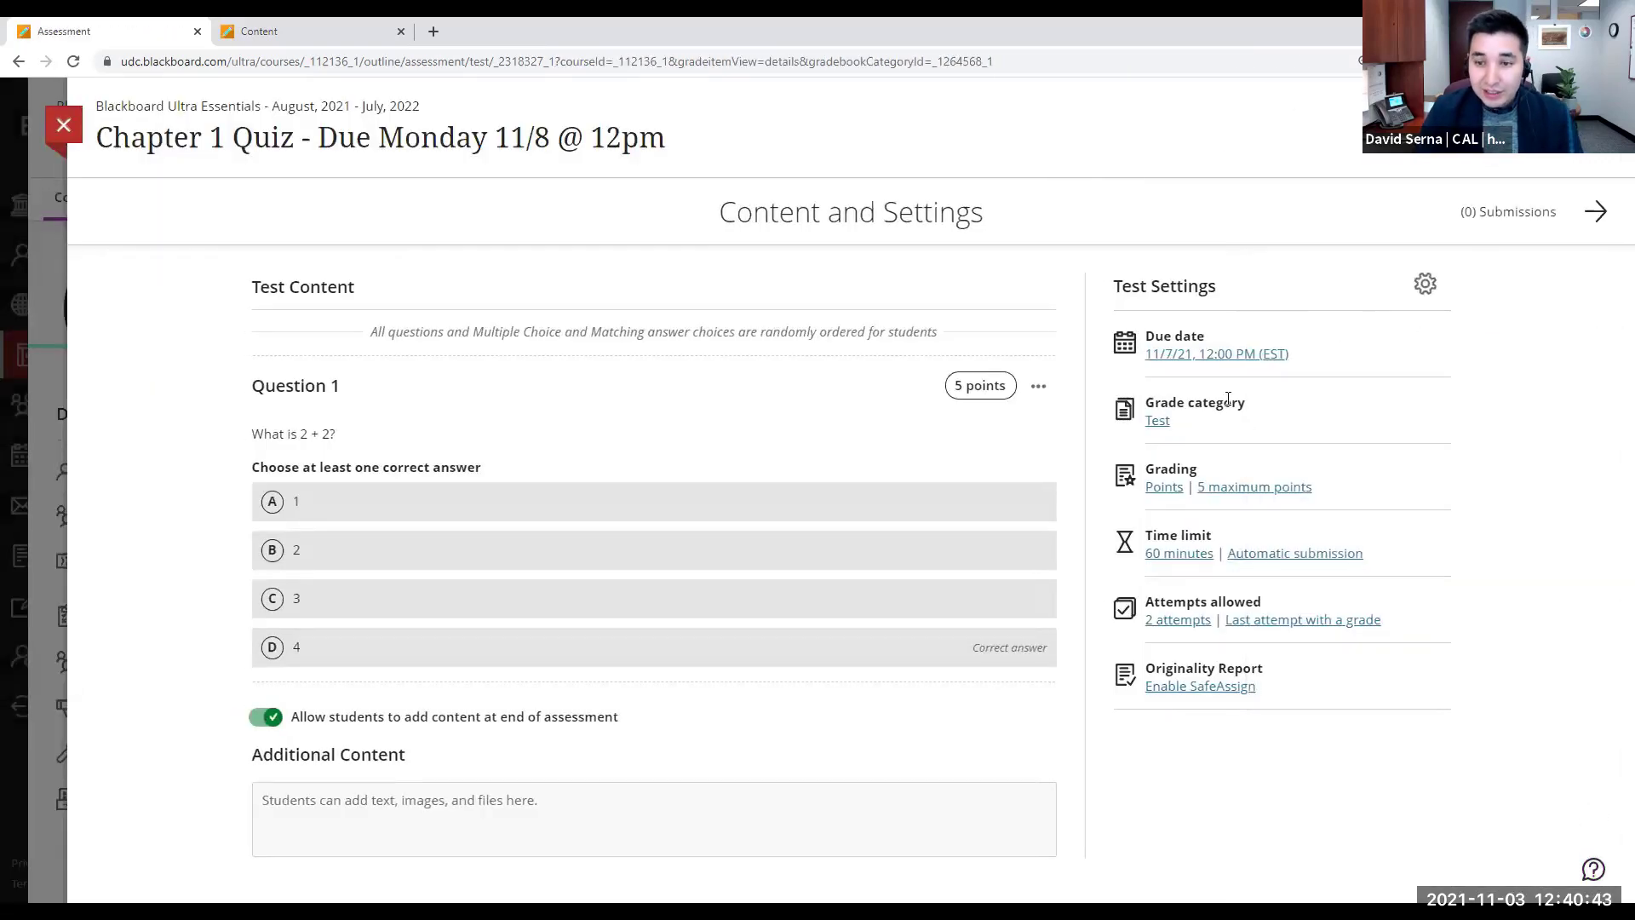
Step: Set the test's due date to 11/8/21 and save the settings
left_click(1163, 362)
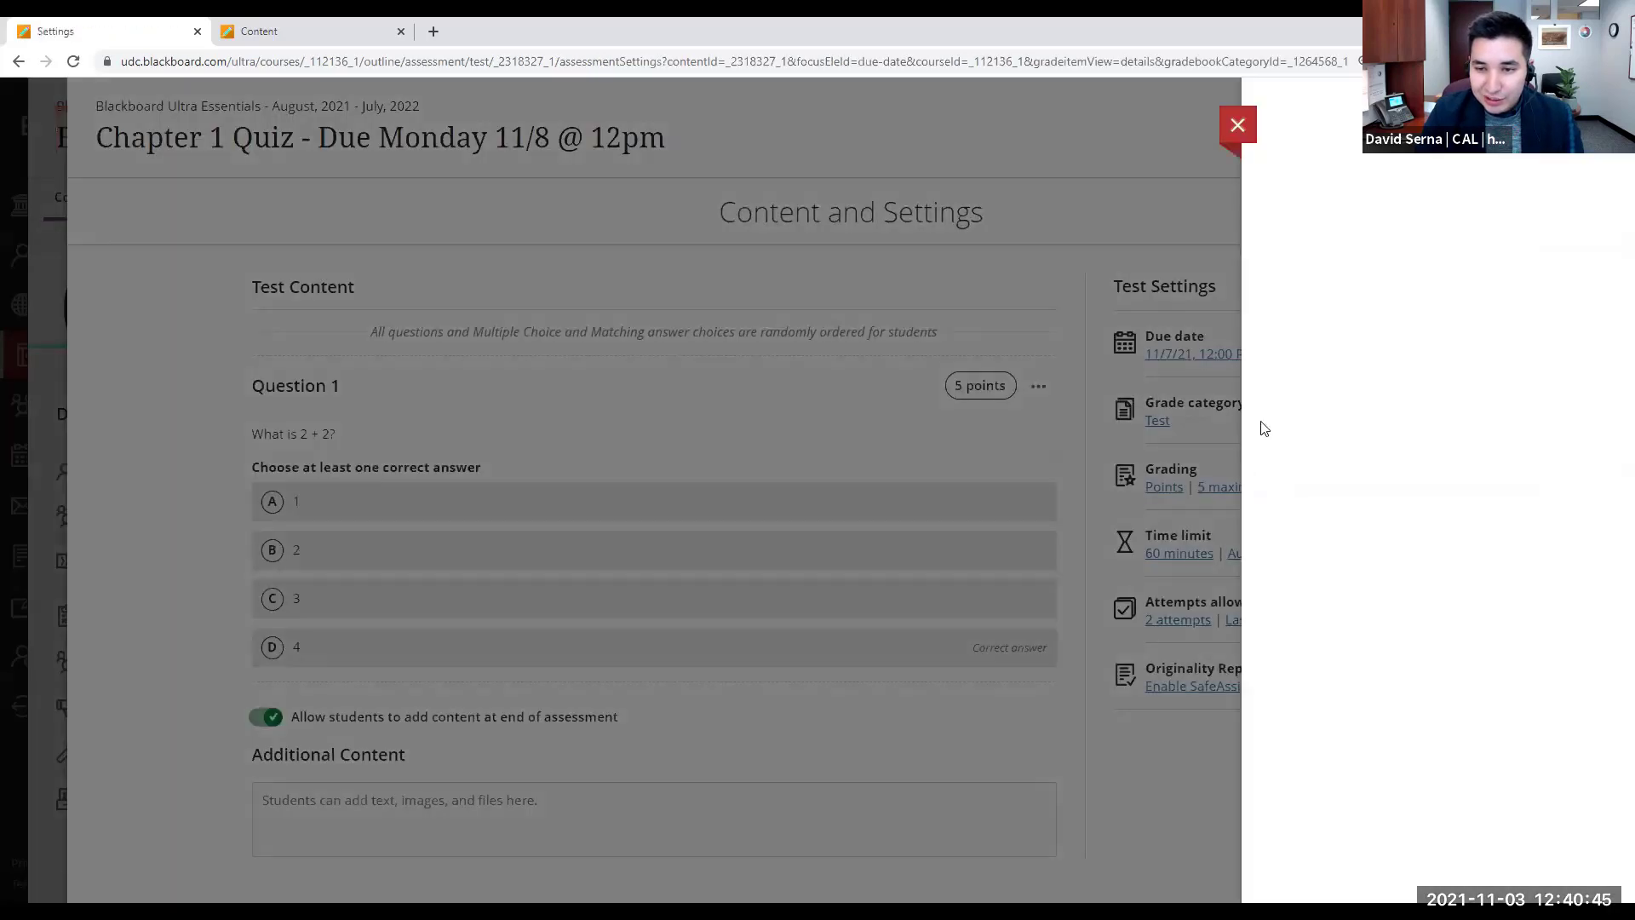
left_click(1407, 280)
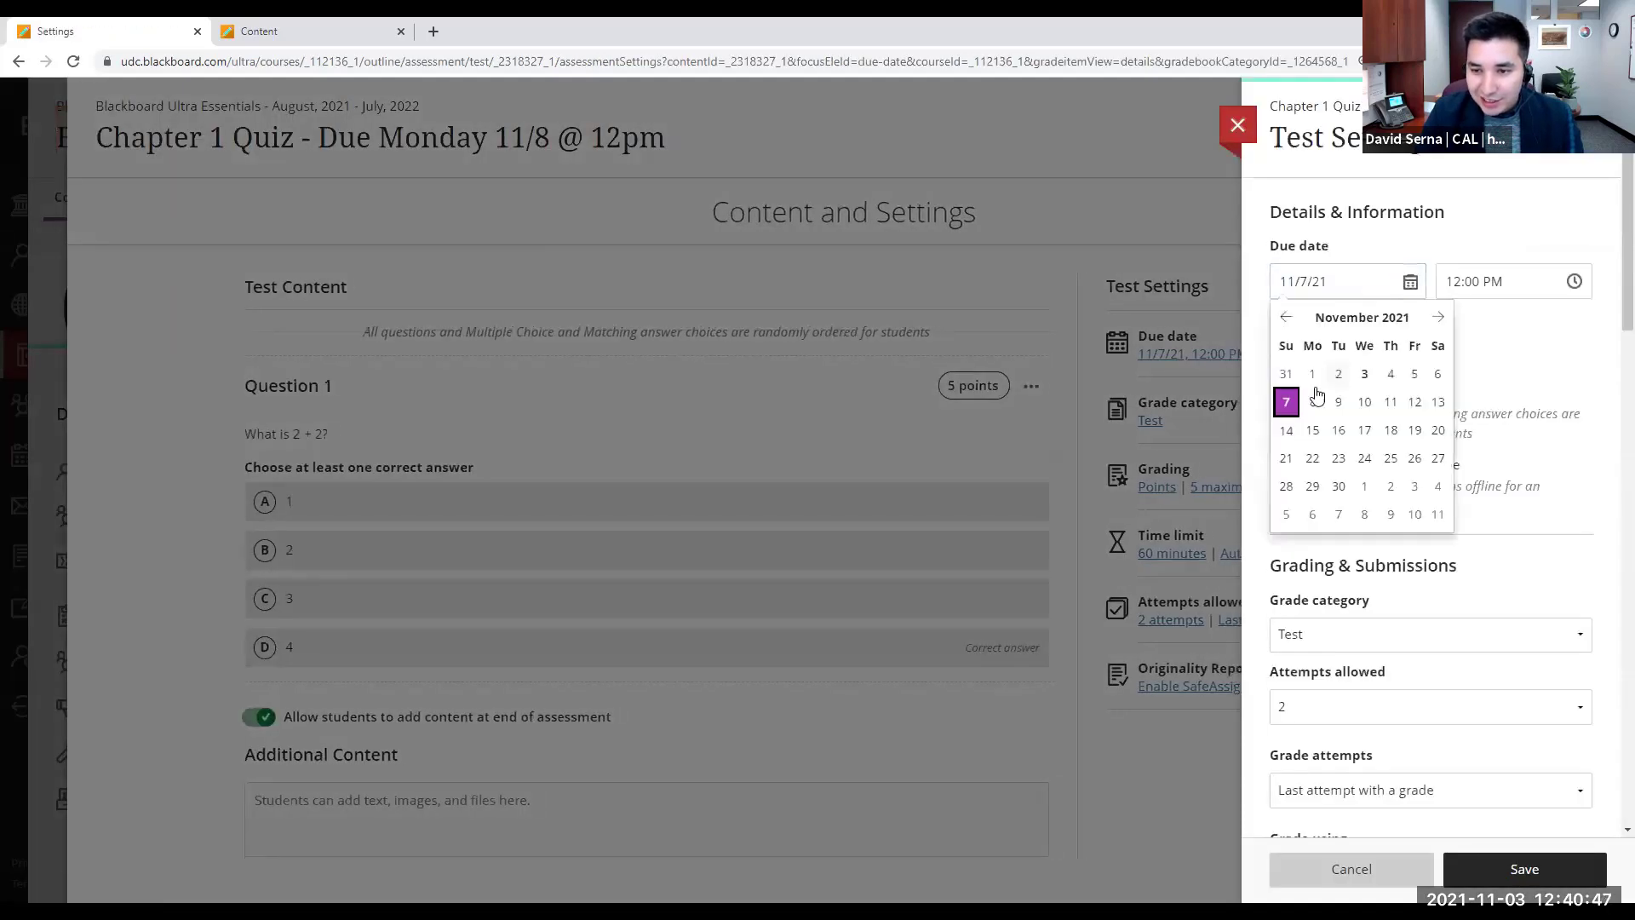
left_click(1312, 403)
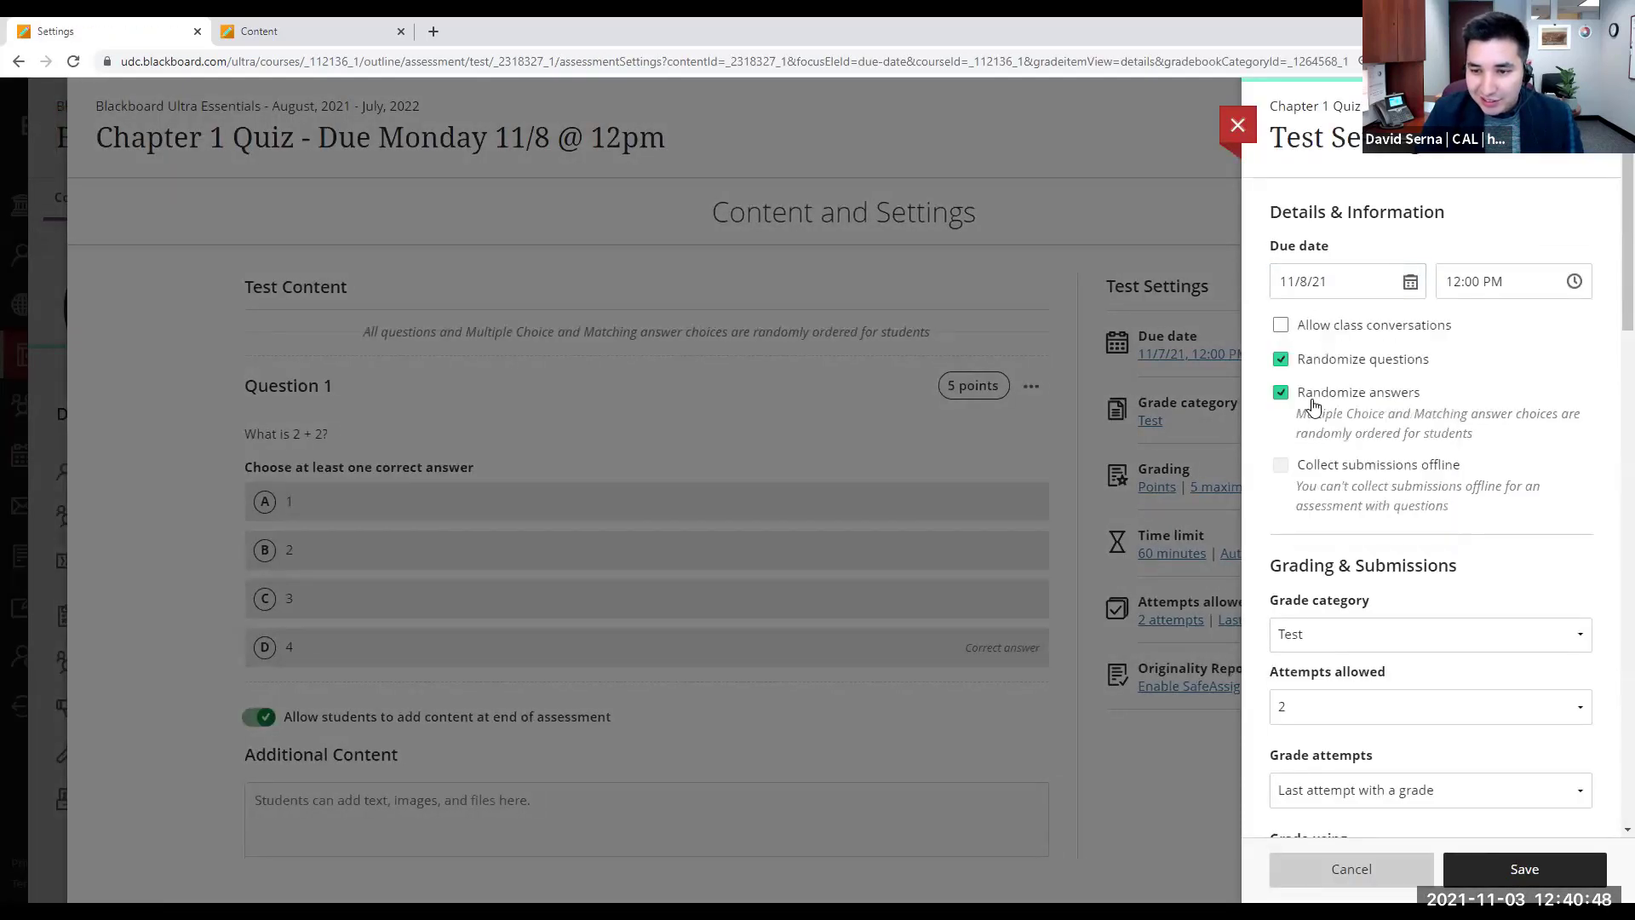
left_click(1524, 869)
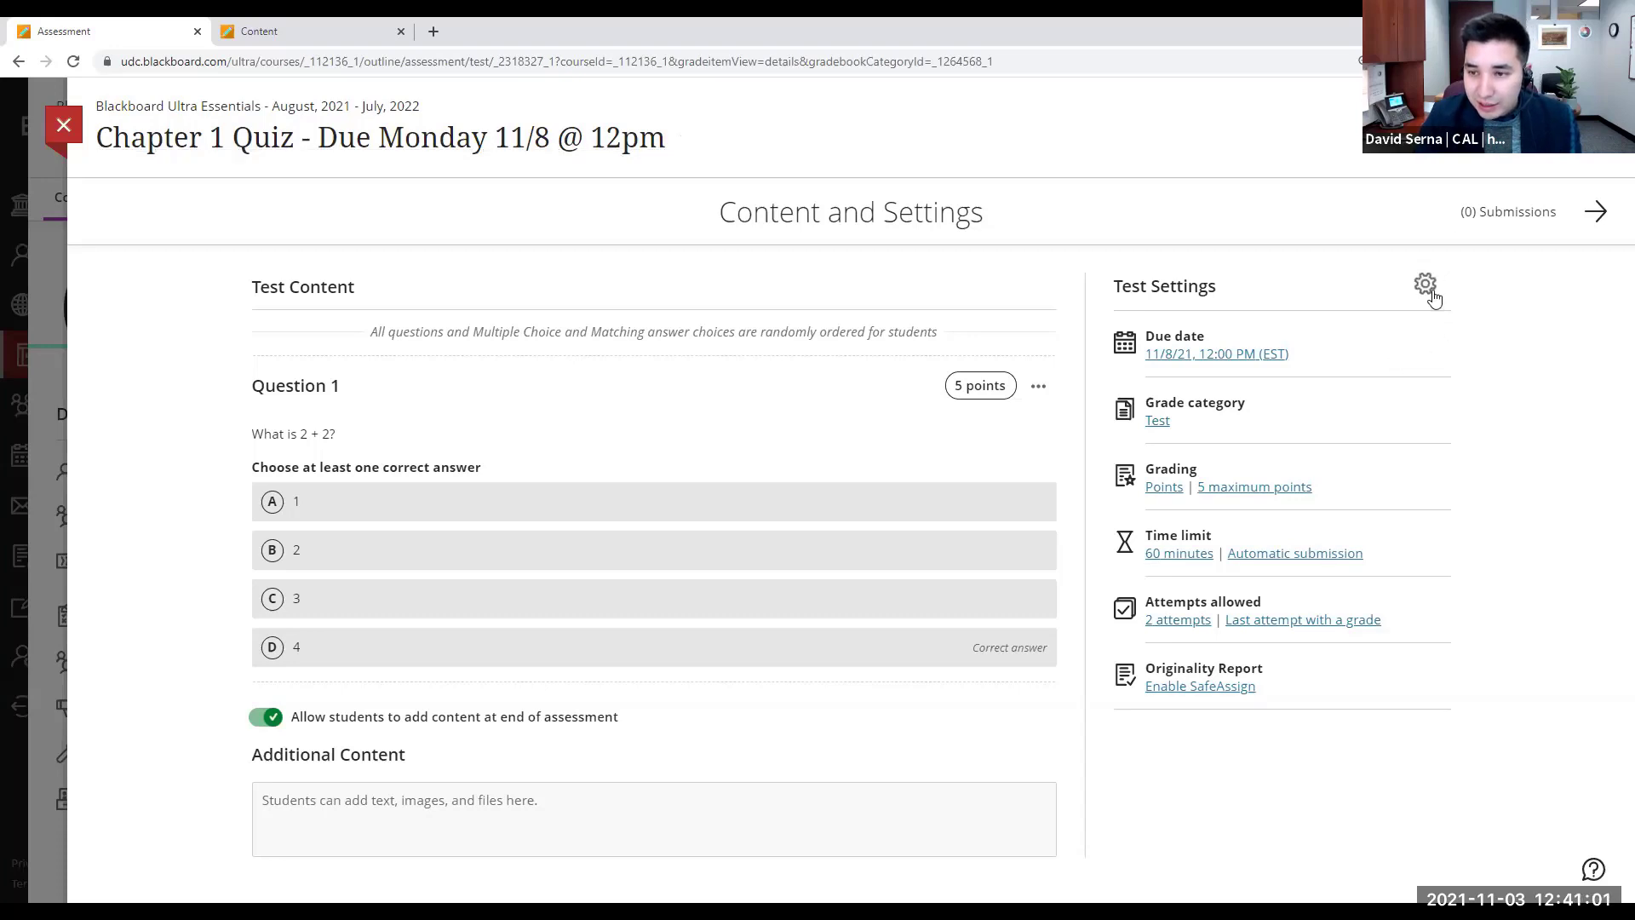
Step: Change the quiz's availability to Visible to students
left_click(1490, 128)
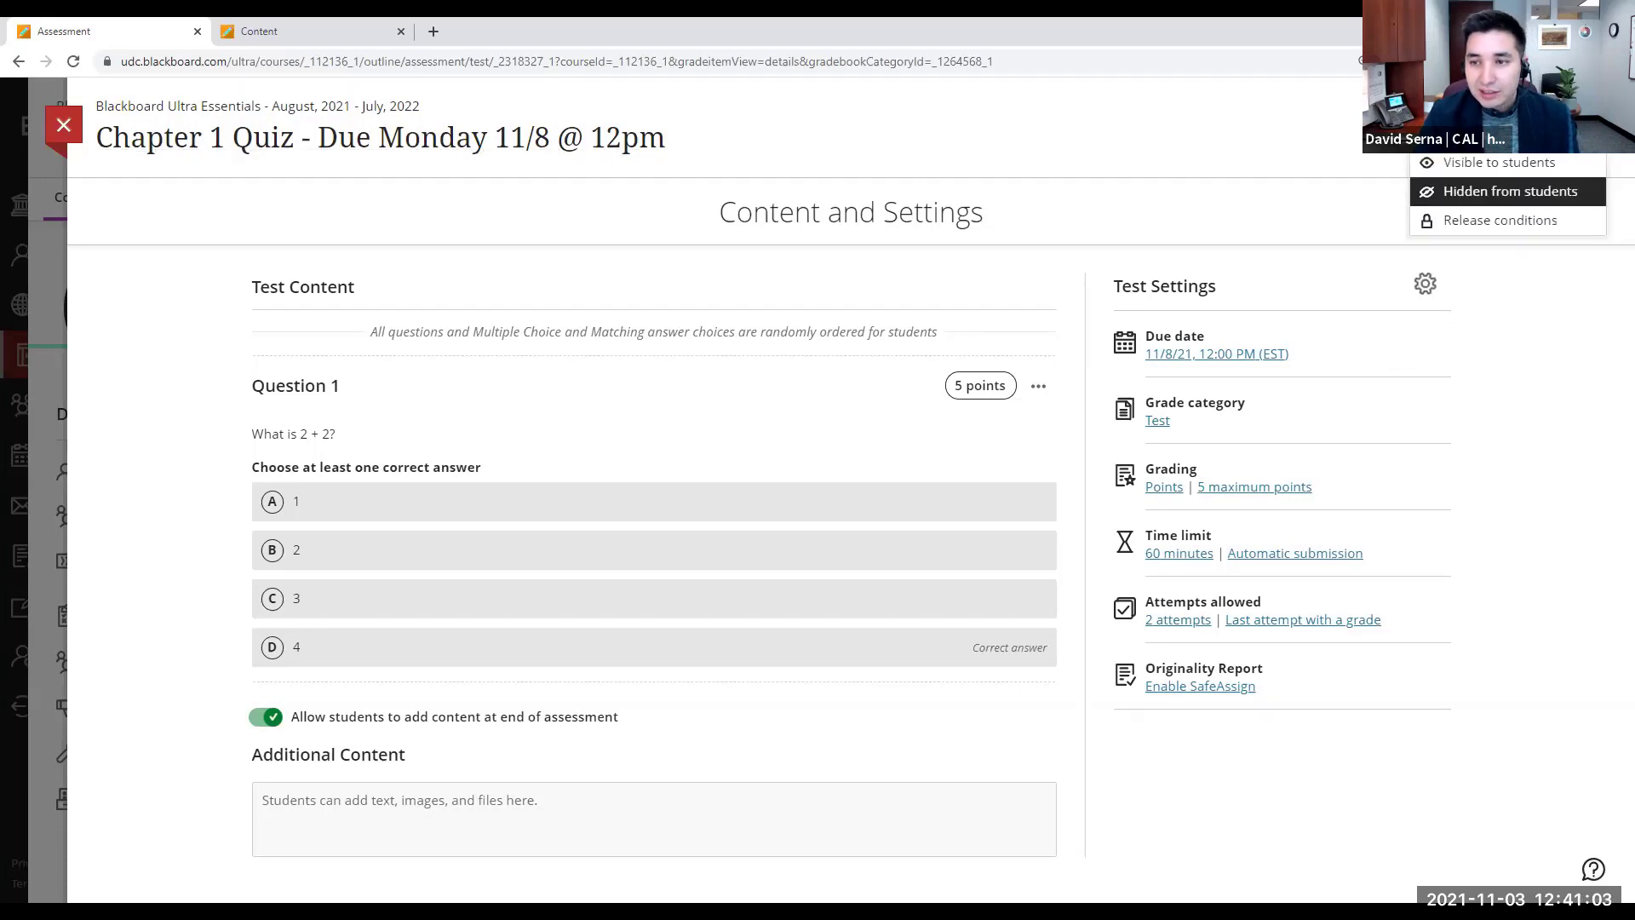
left_click(1486, 165)
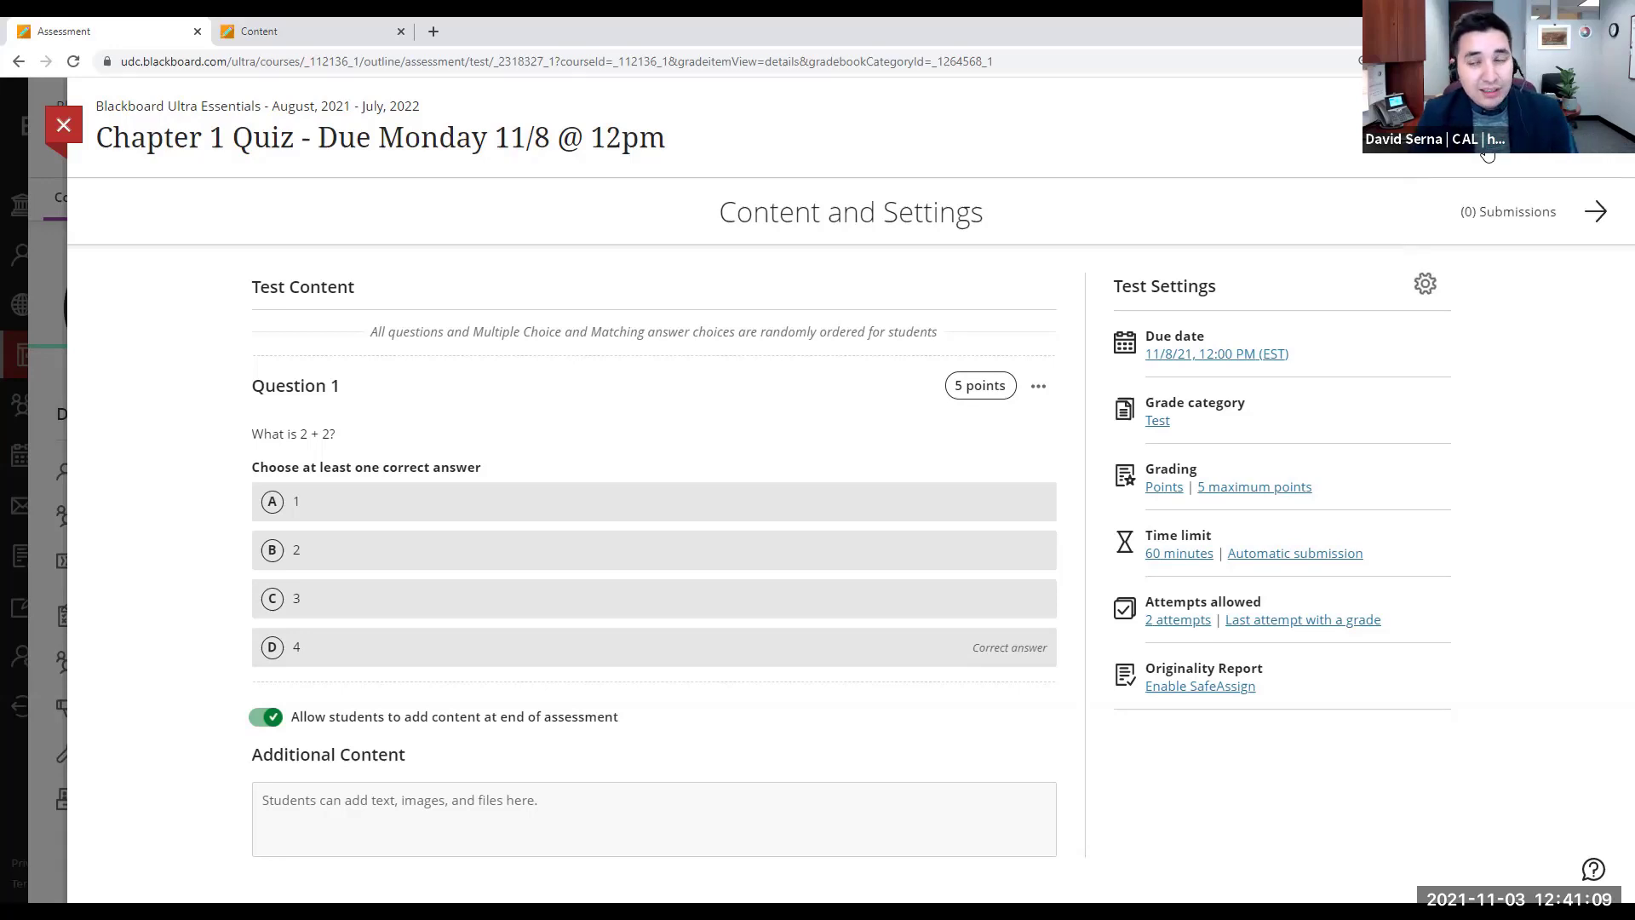
Step: Add a date/time release condition that shows the quiz on 11/6/21 at 12:00 PM
left_click(1490, 128)
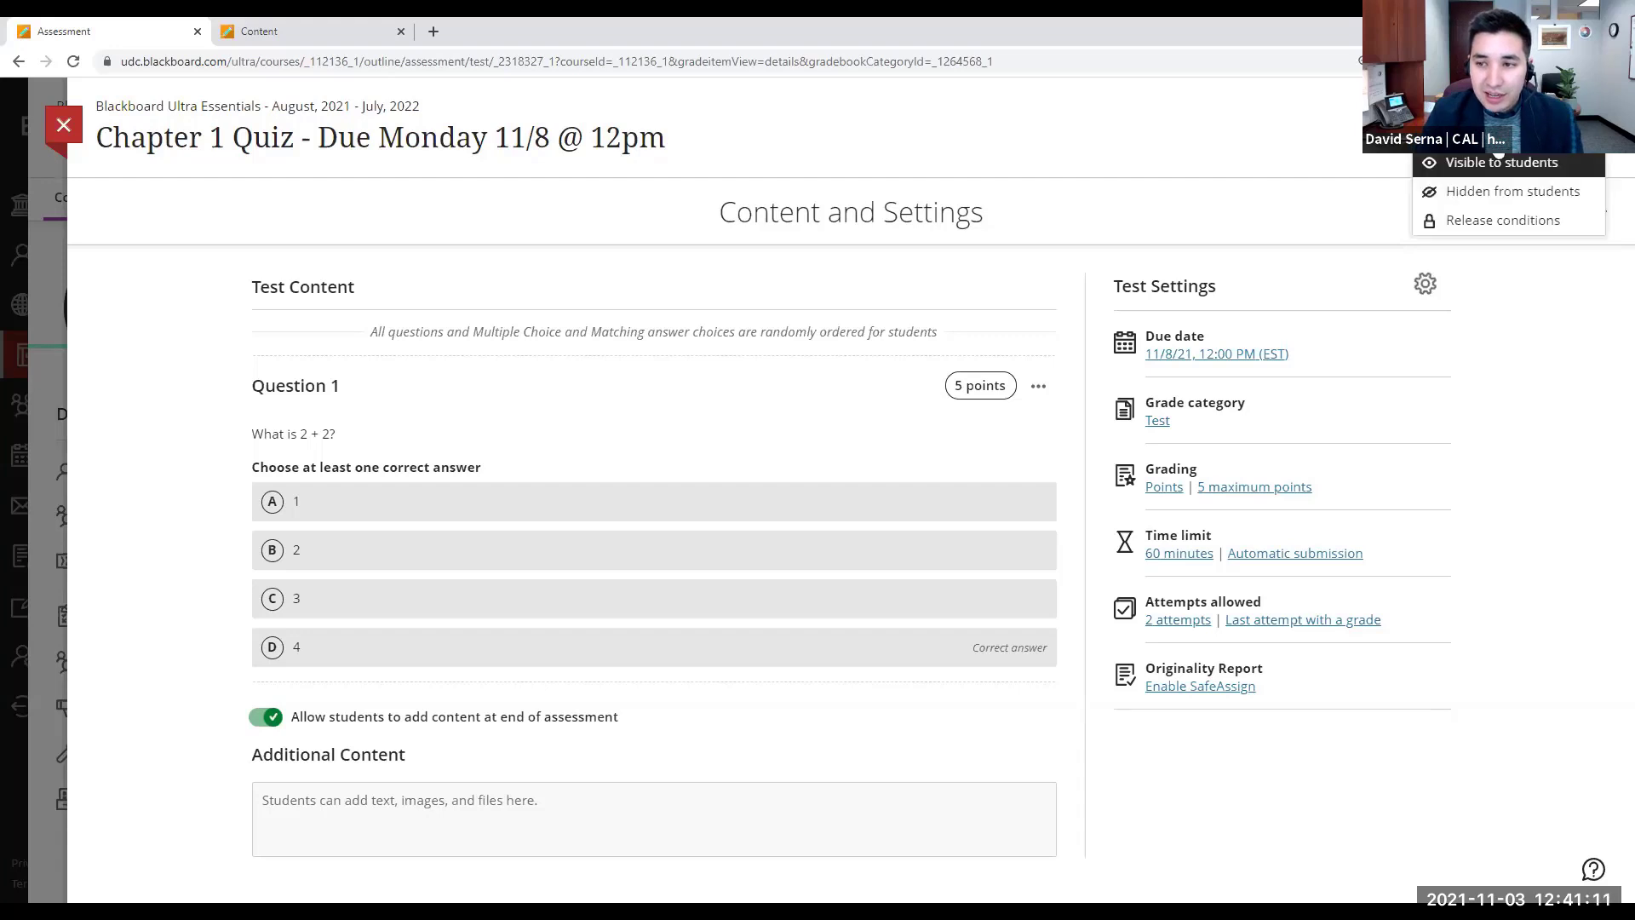
left_click(1477, 221)
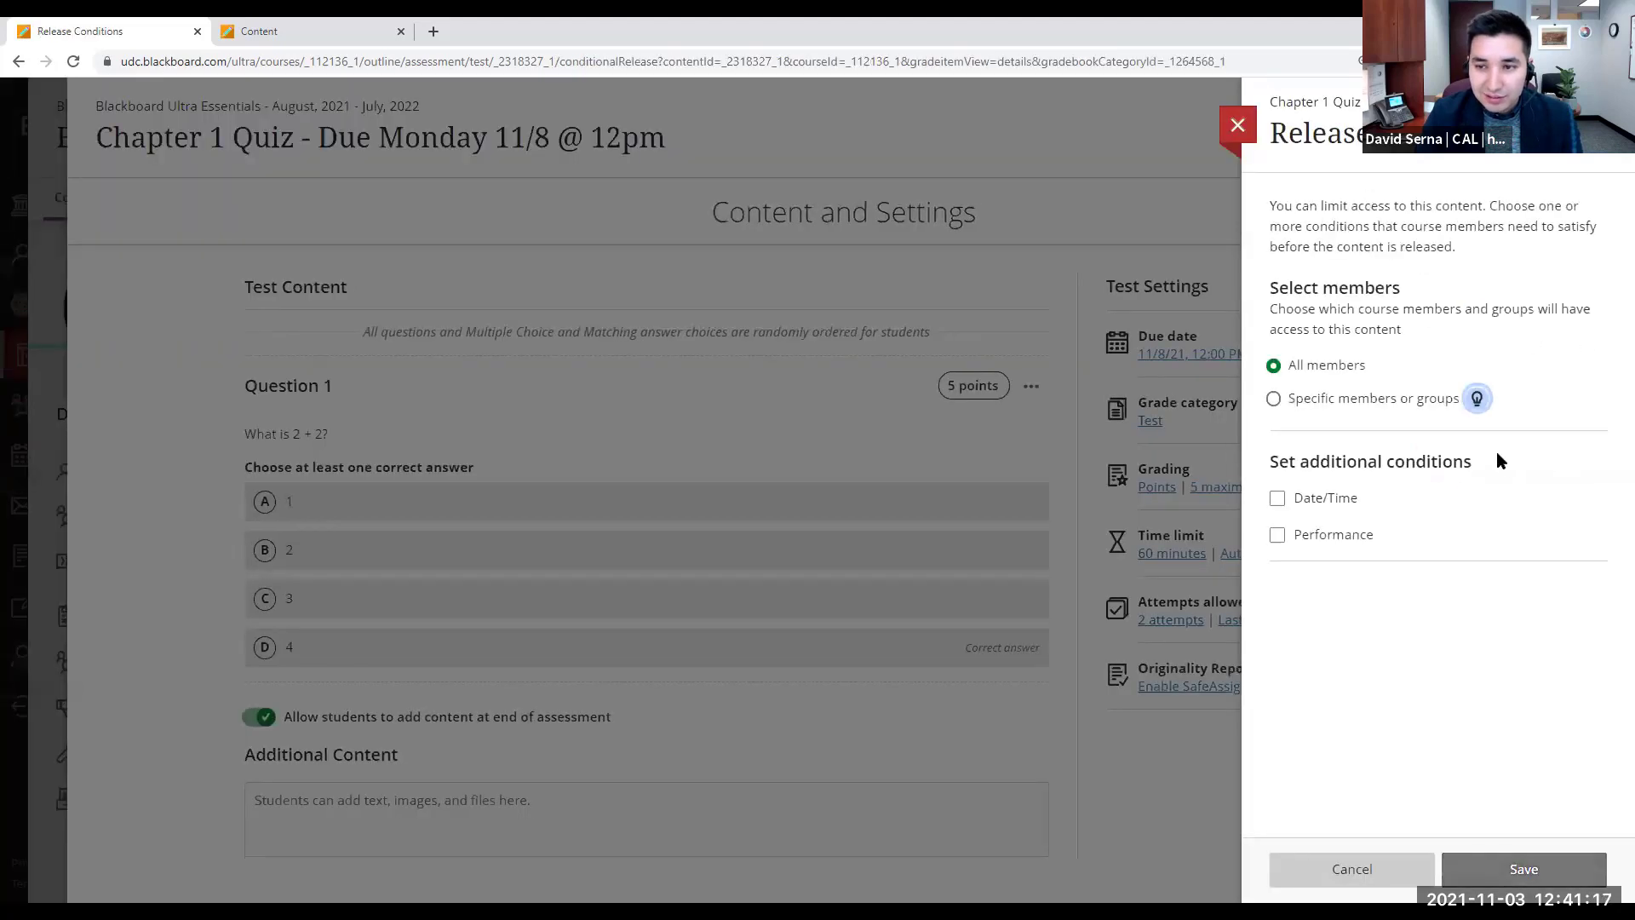
left_click(1277, 499)
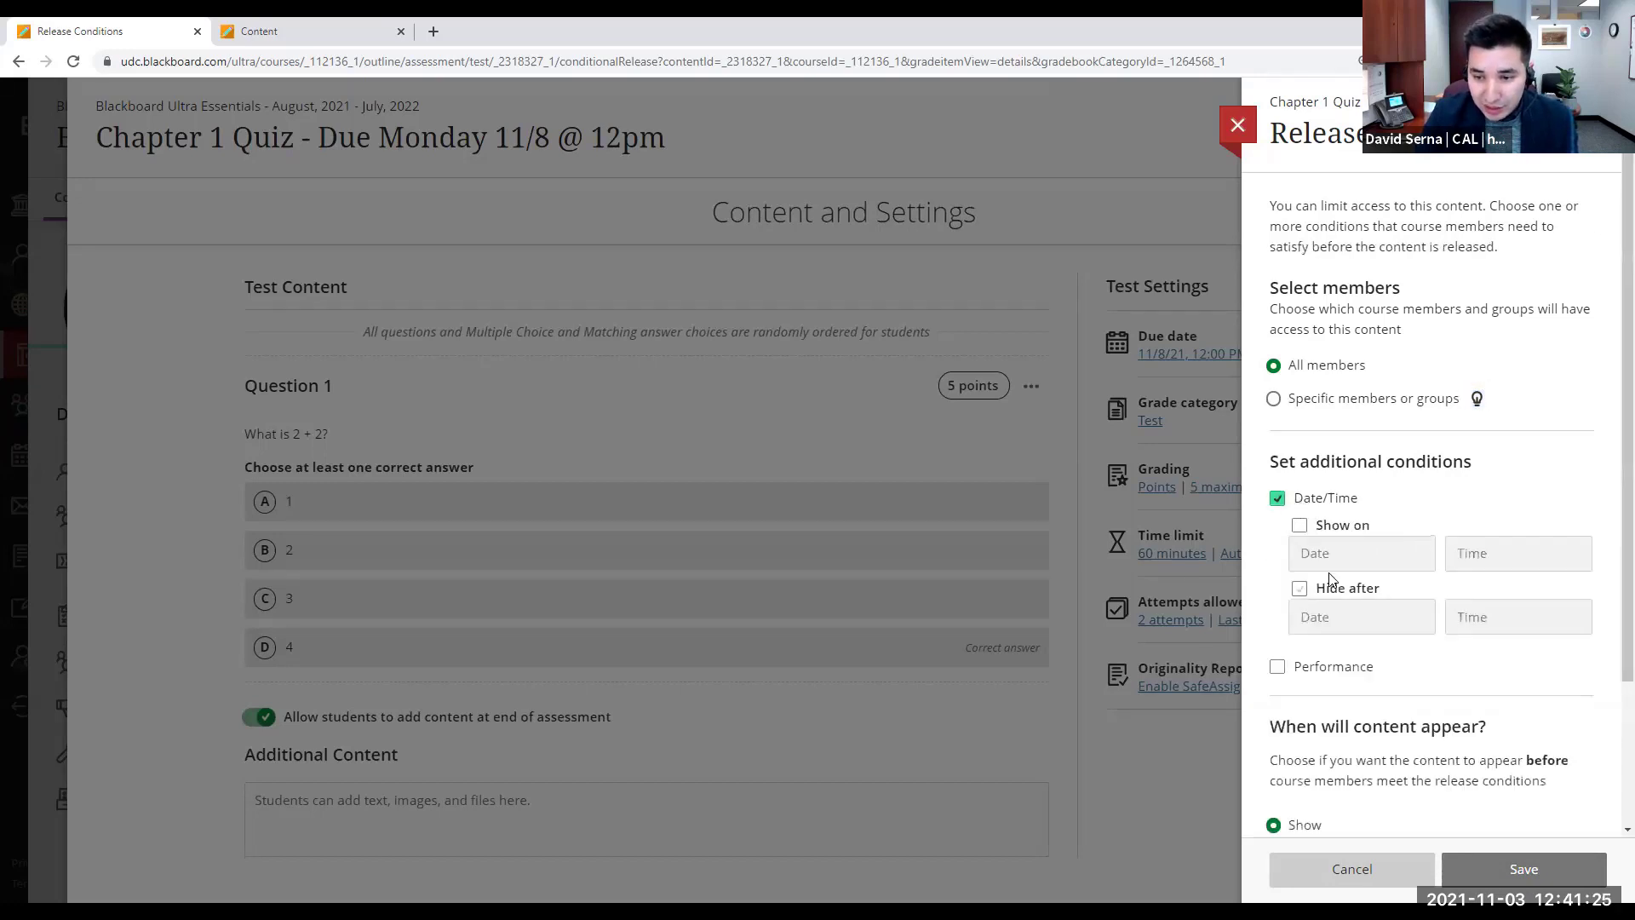
left_click(1299, 525)
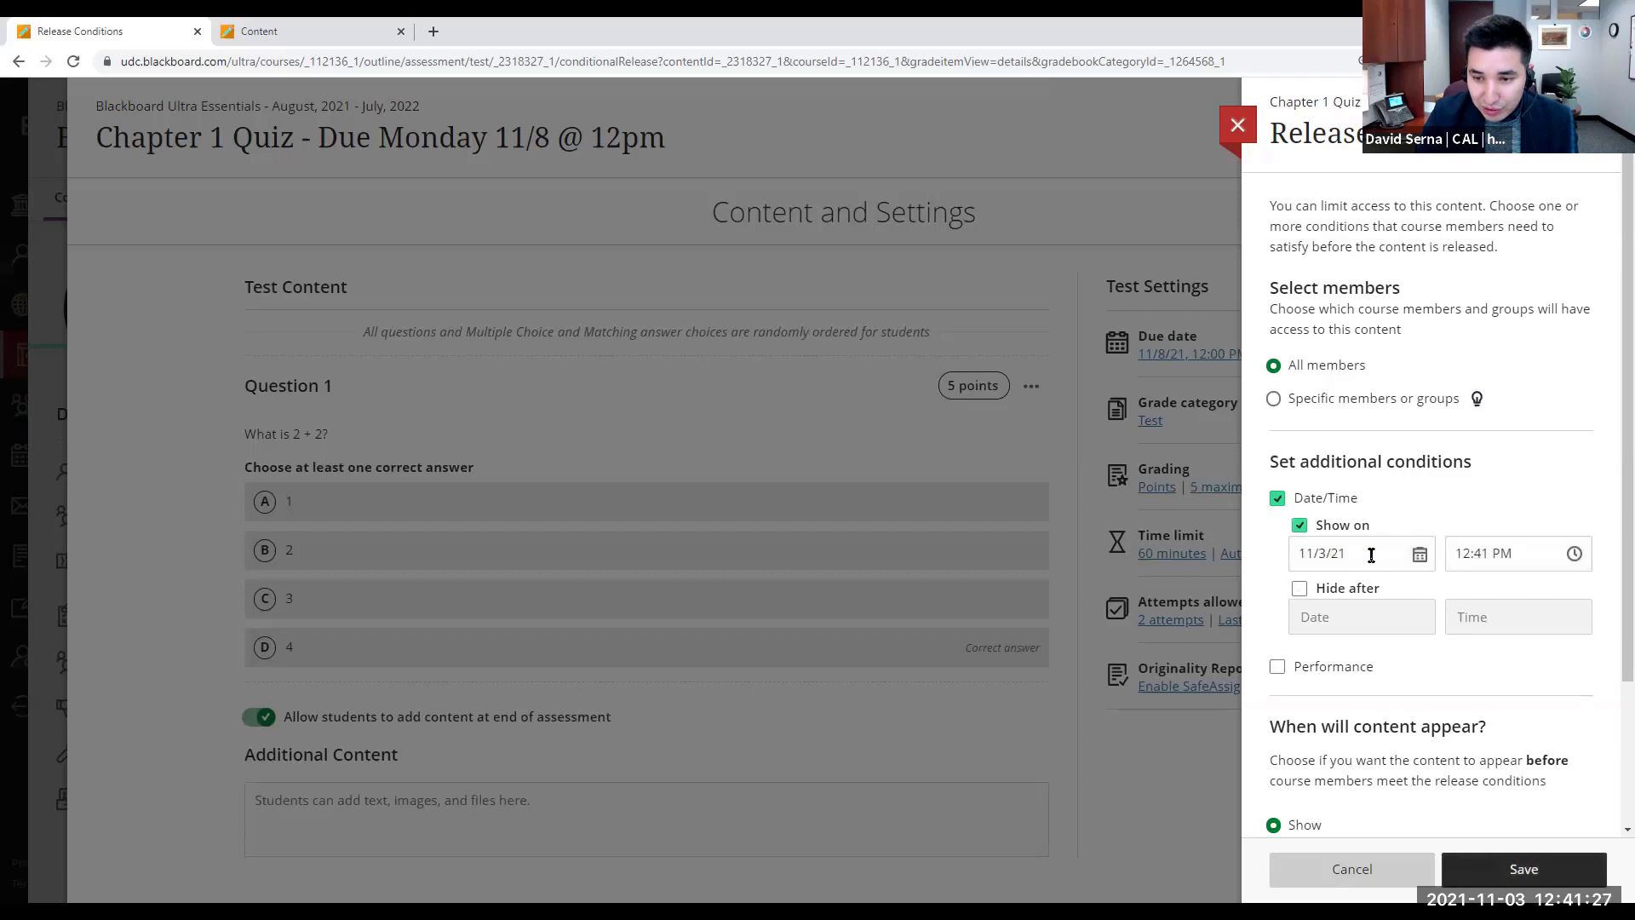
left_click(1420, 554)
left_click(1456, 646)
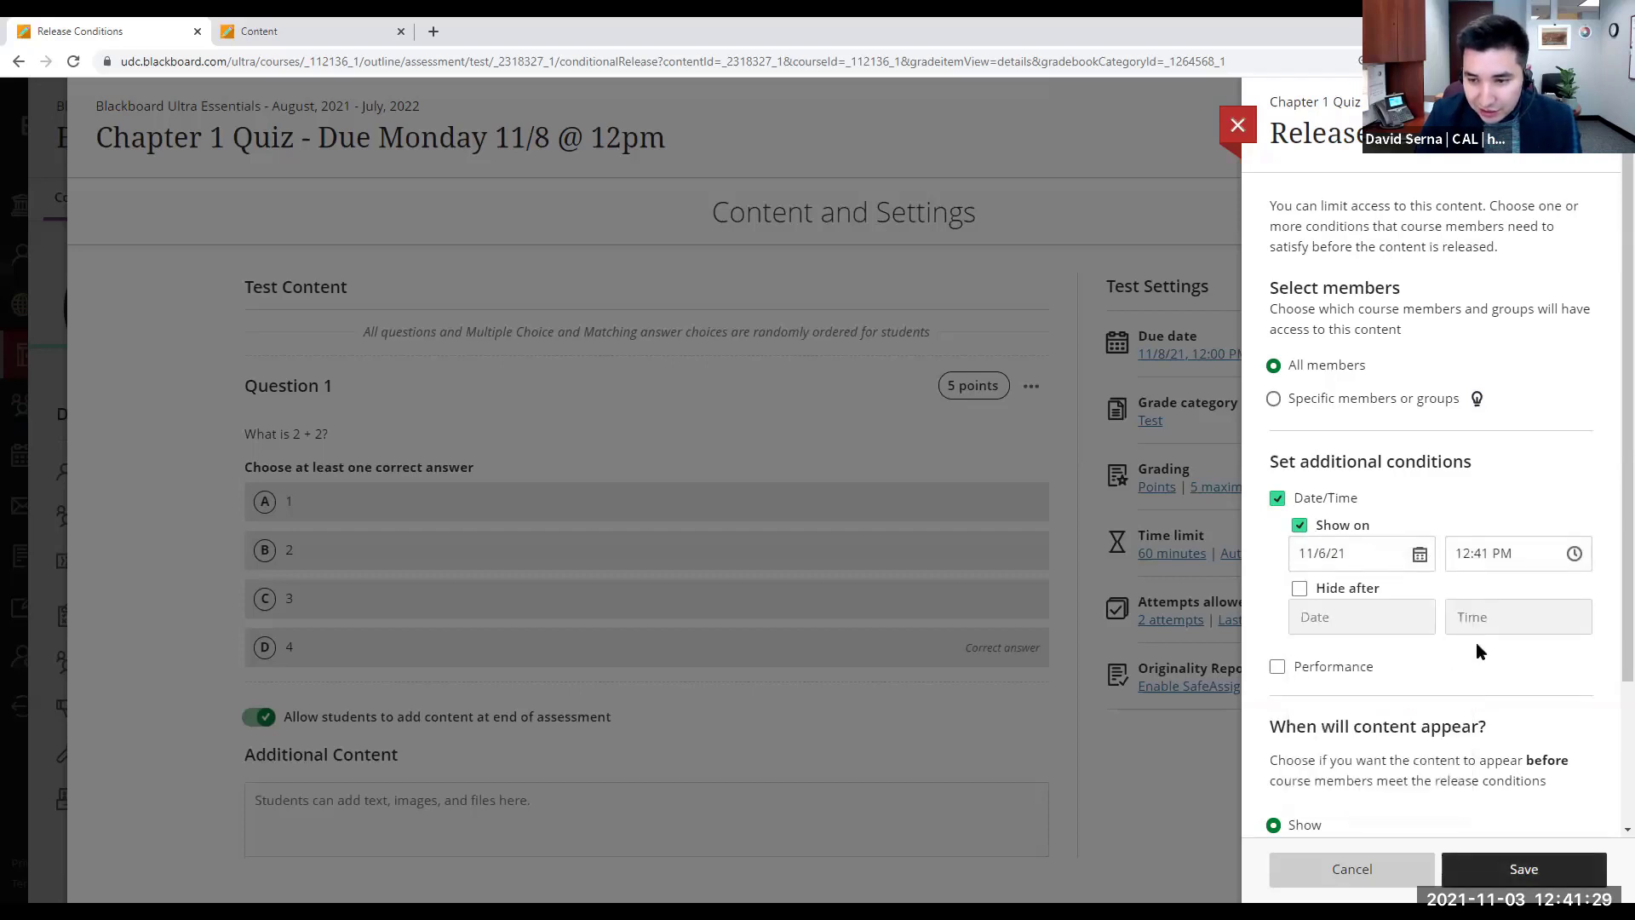
left_click(1574, 553)
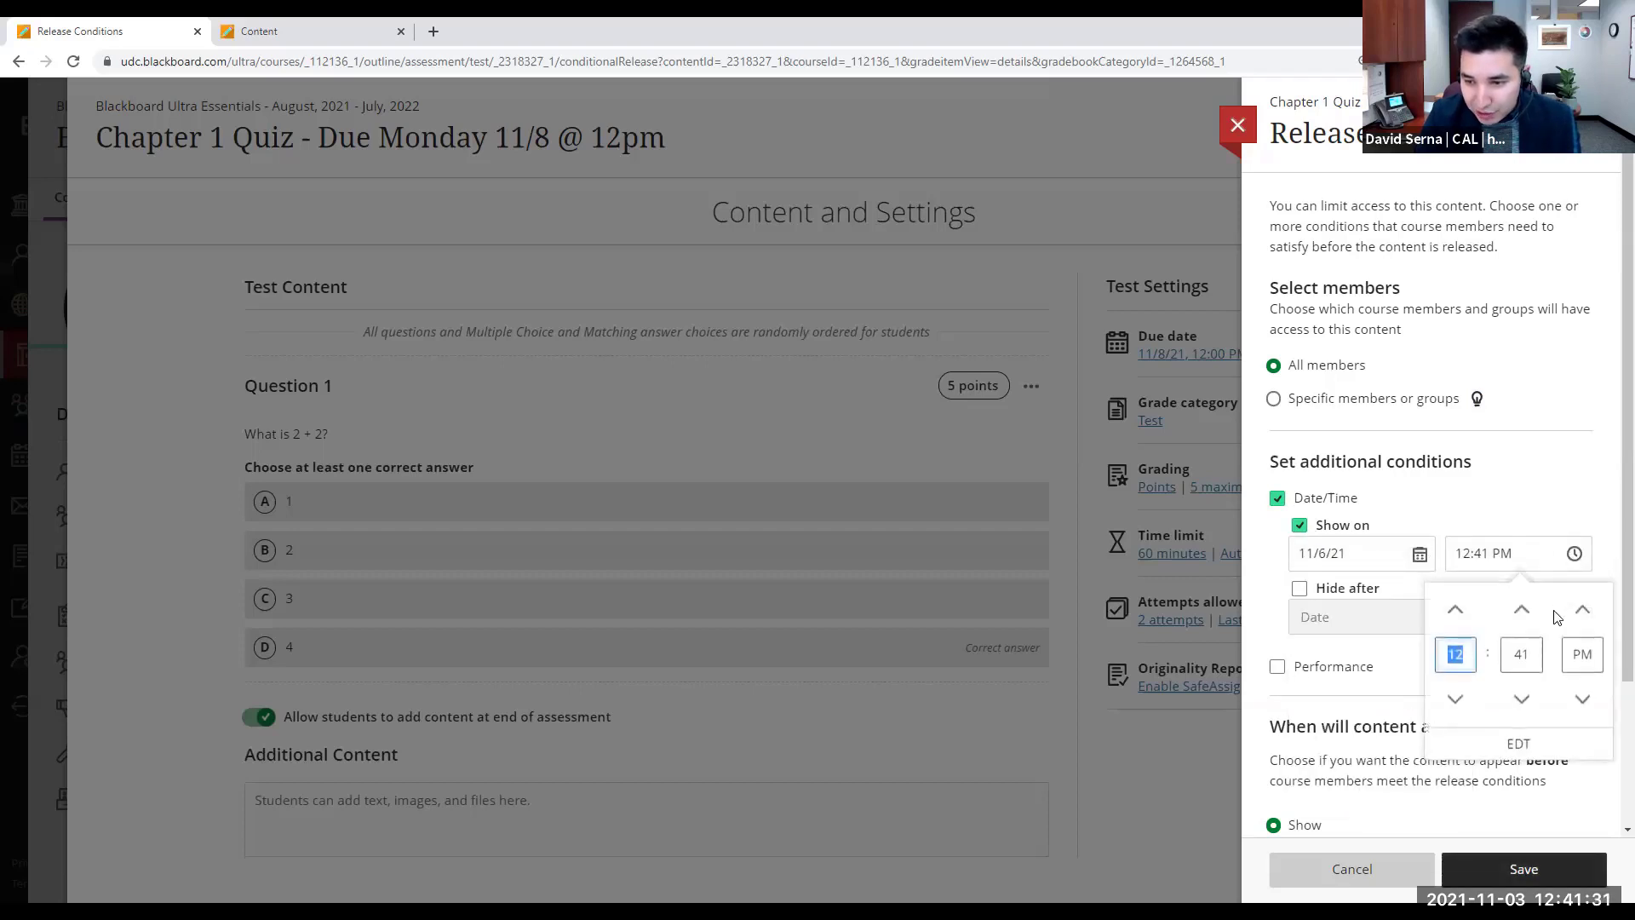
left_click(1522, 654)
type("00")
left_click(1394, 663)
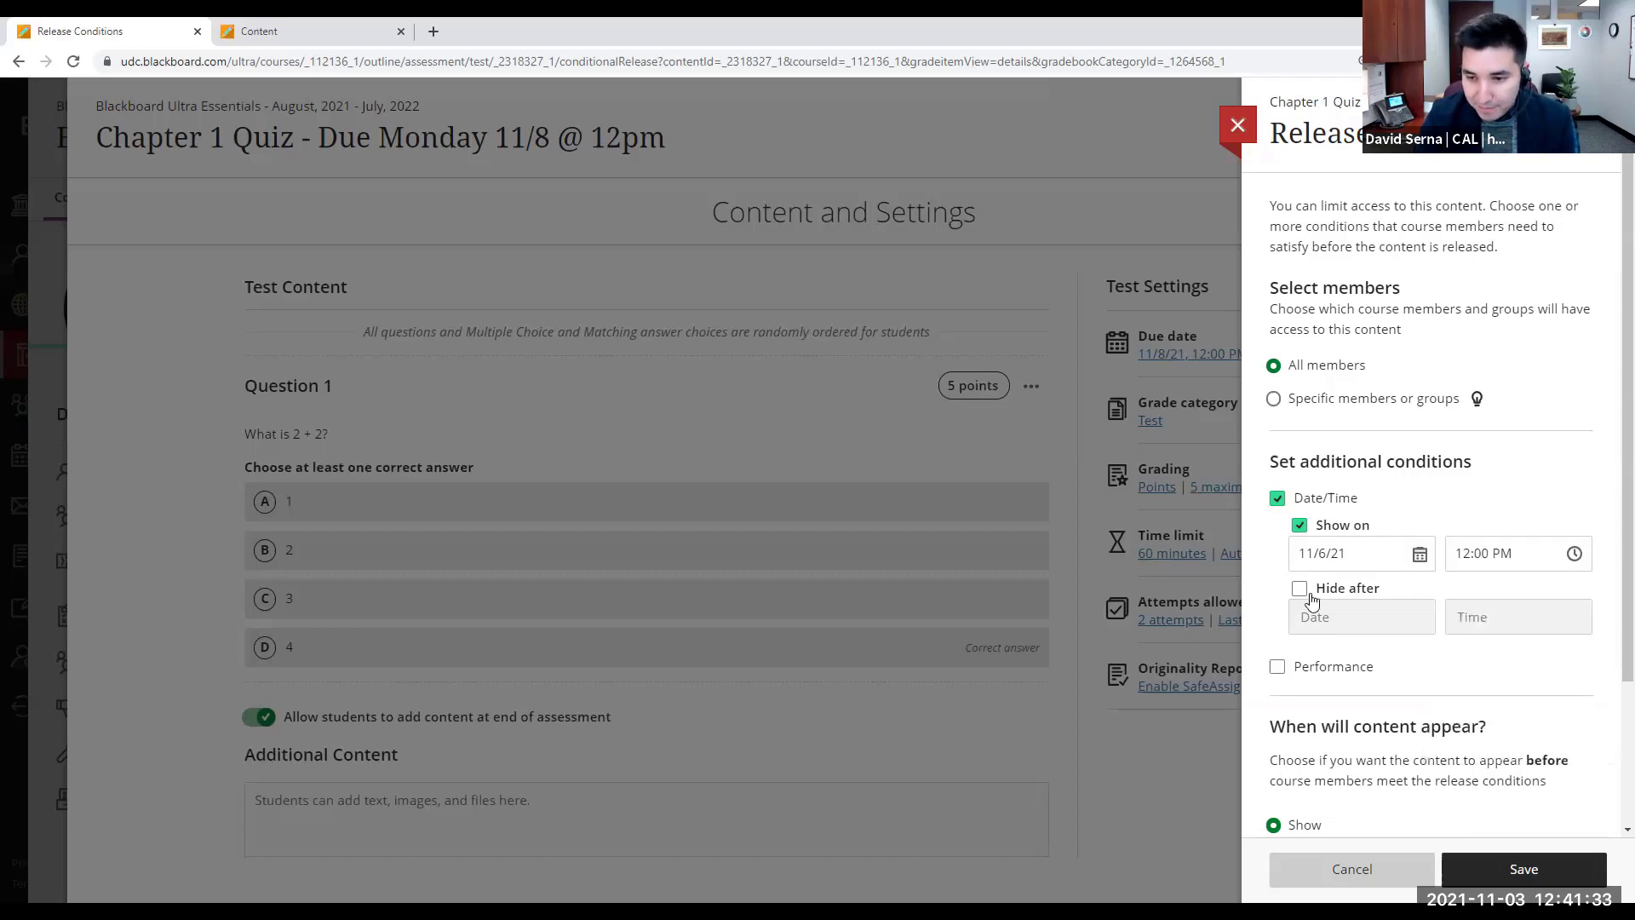
Step: Set the release condition to hide the quiz after 11/8/21 at 12:05 PM
left_click(1305, 593)
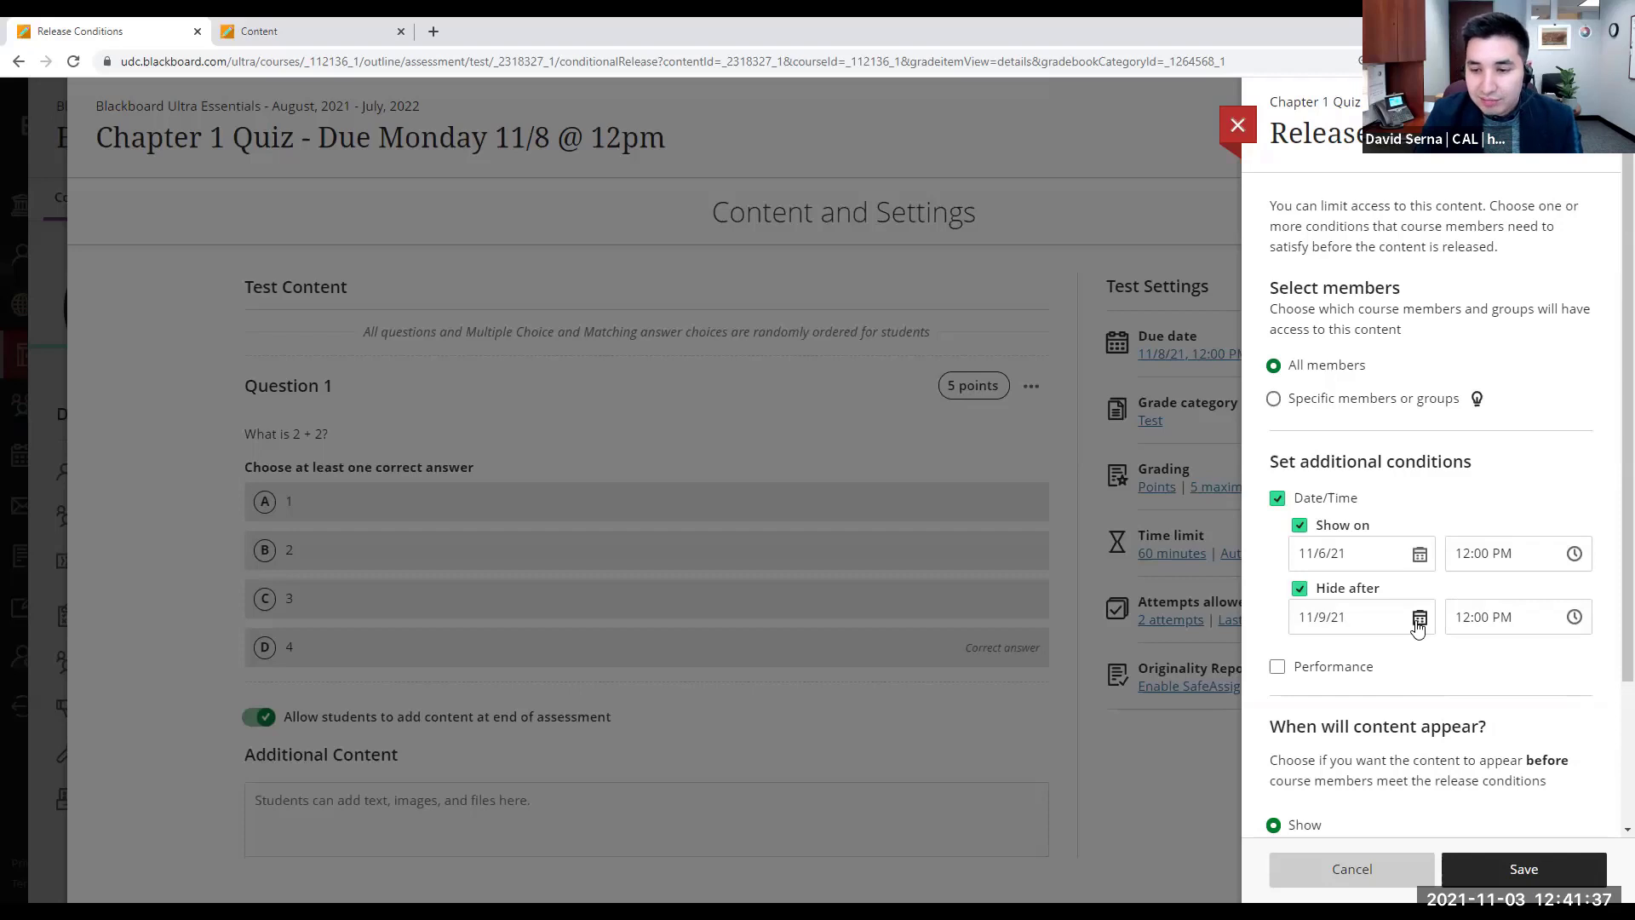
left_click(1416, 619)
left_click(1333, 736)
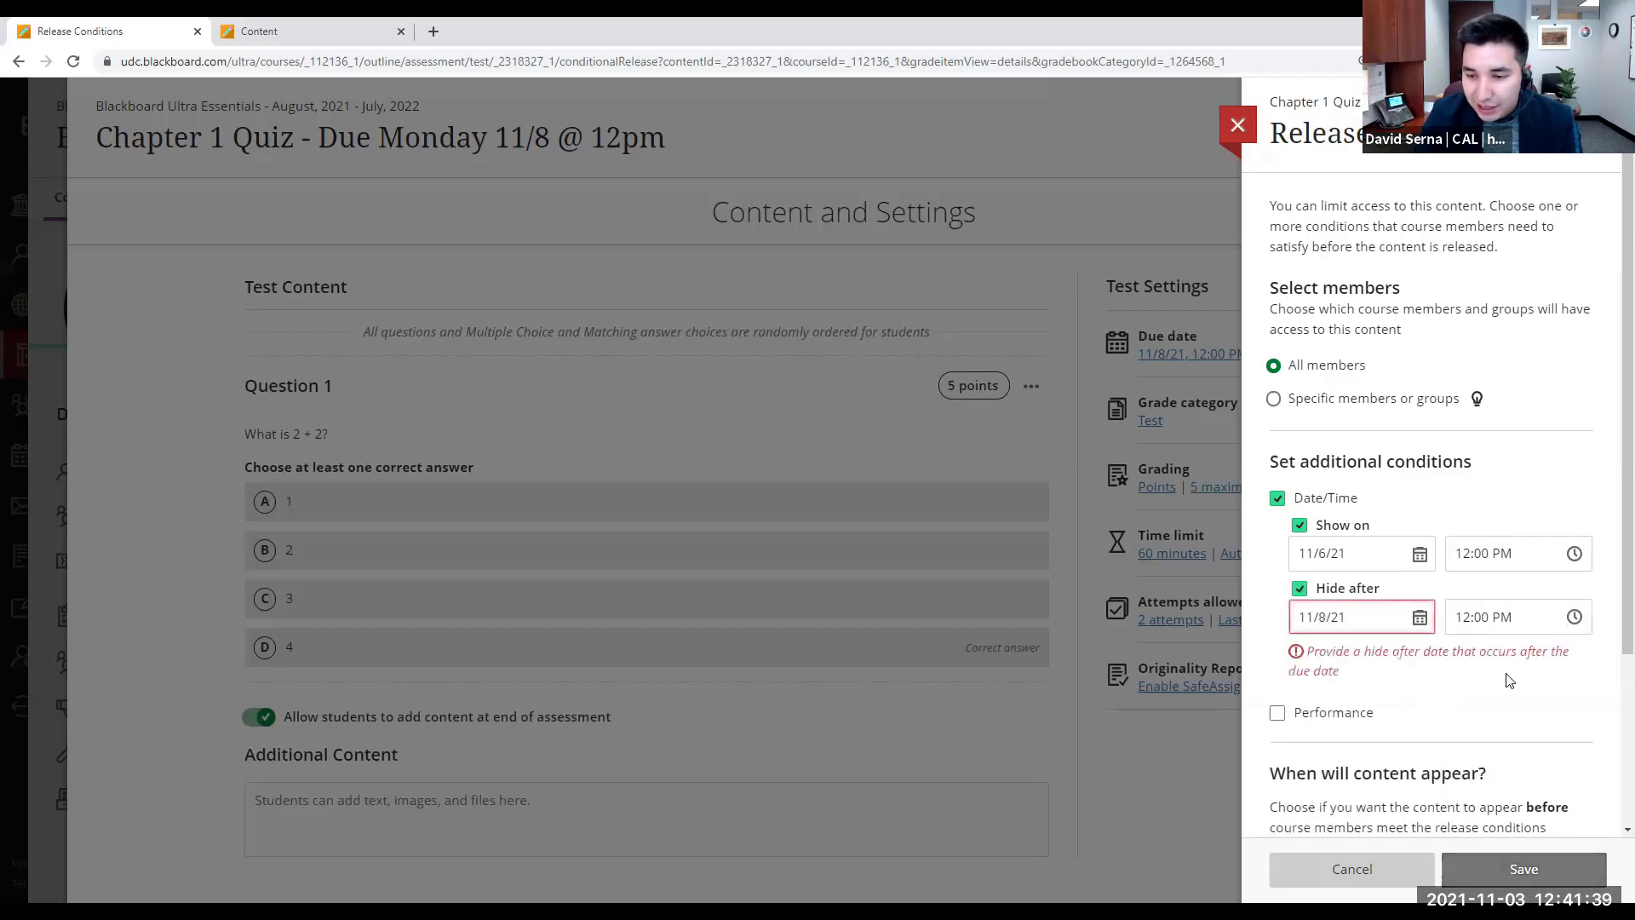
left_click(1573, 619)
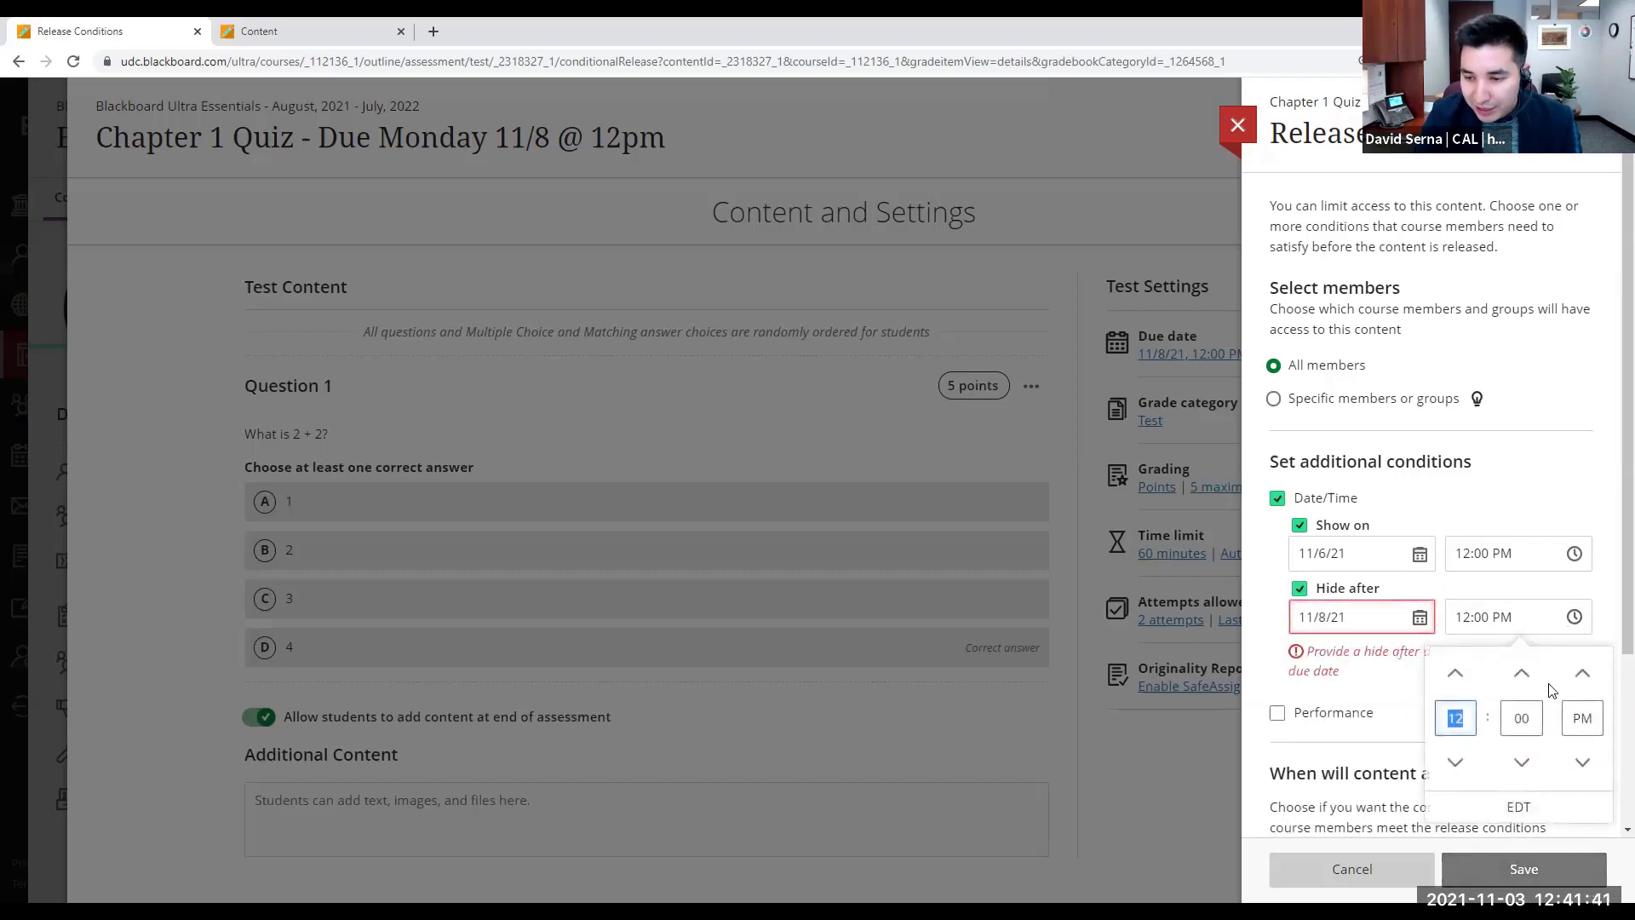
left_click(1521, 674)
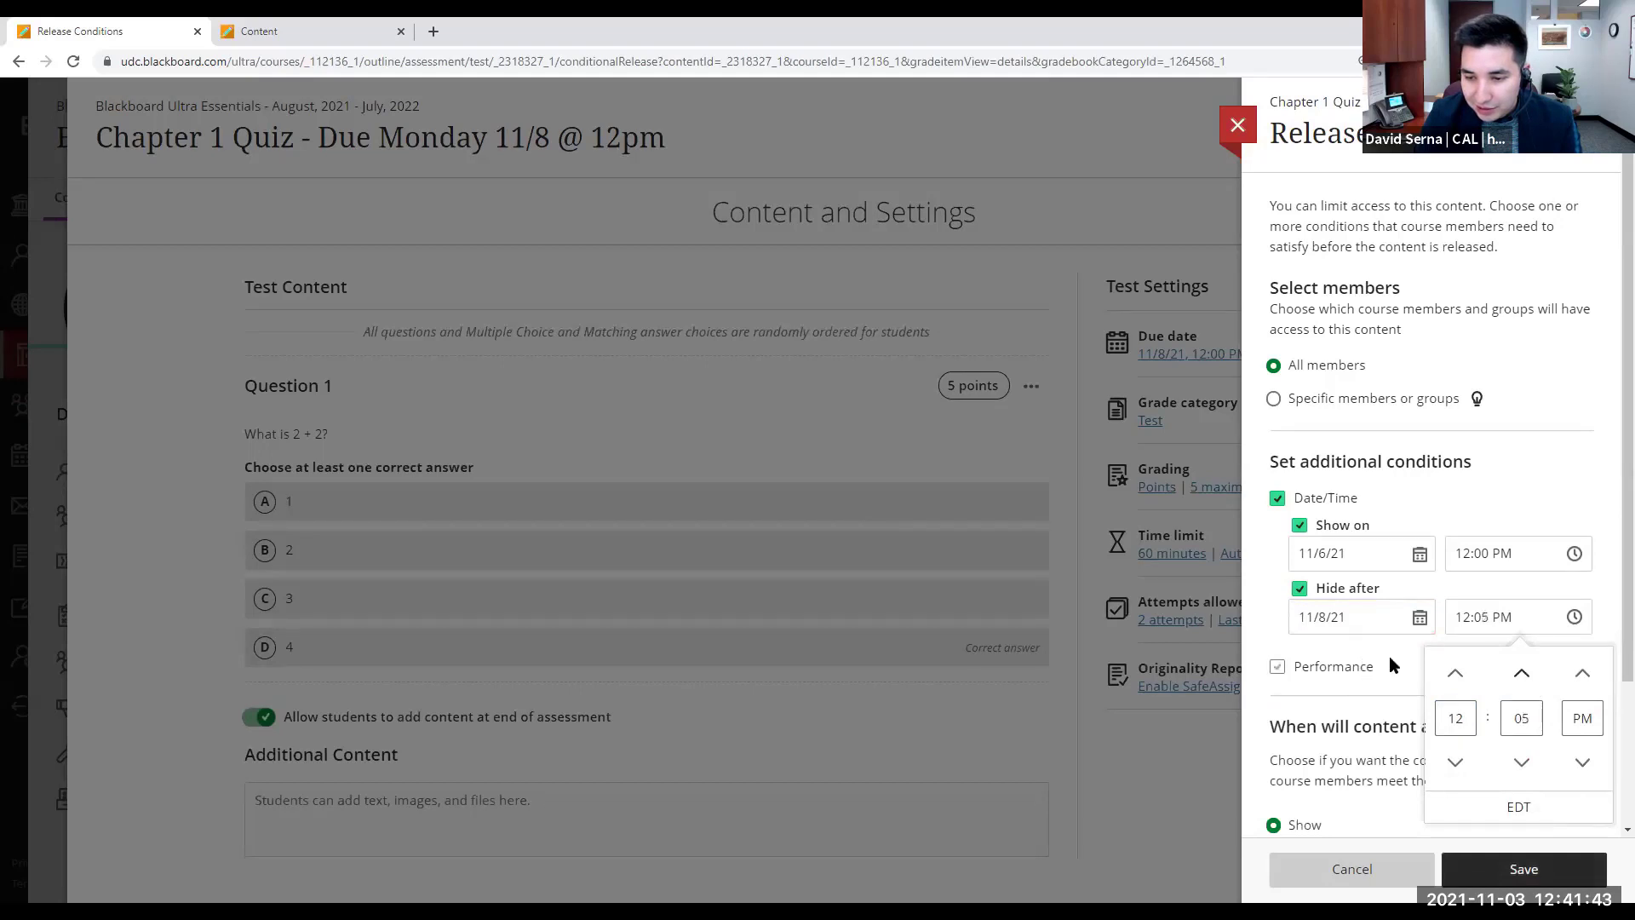
left_click(1390, 663)
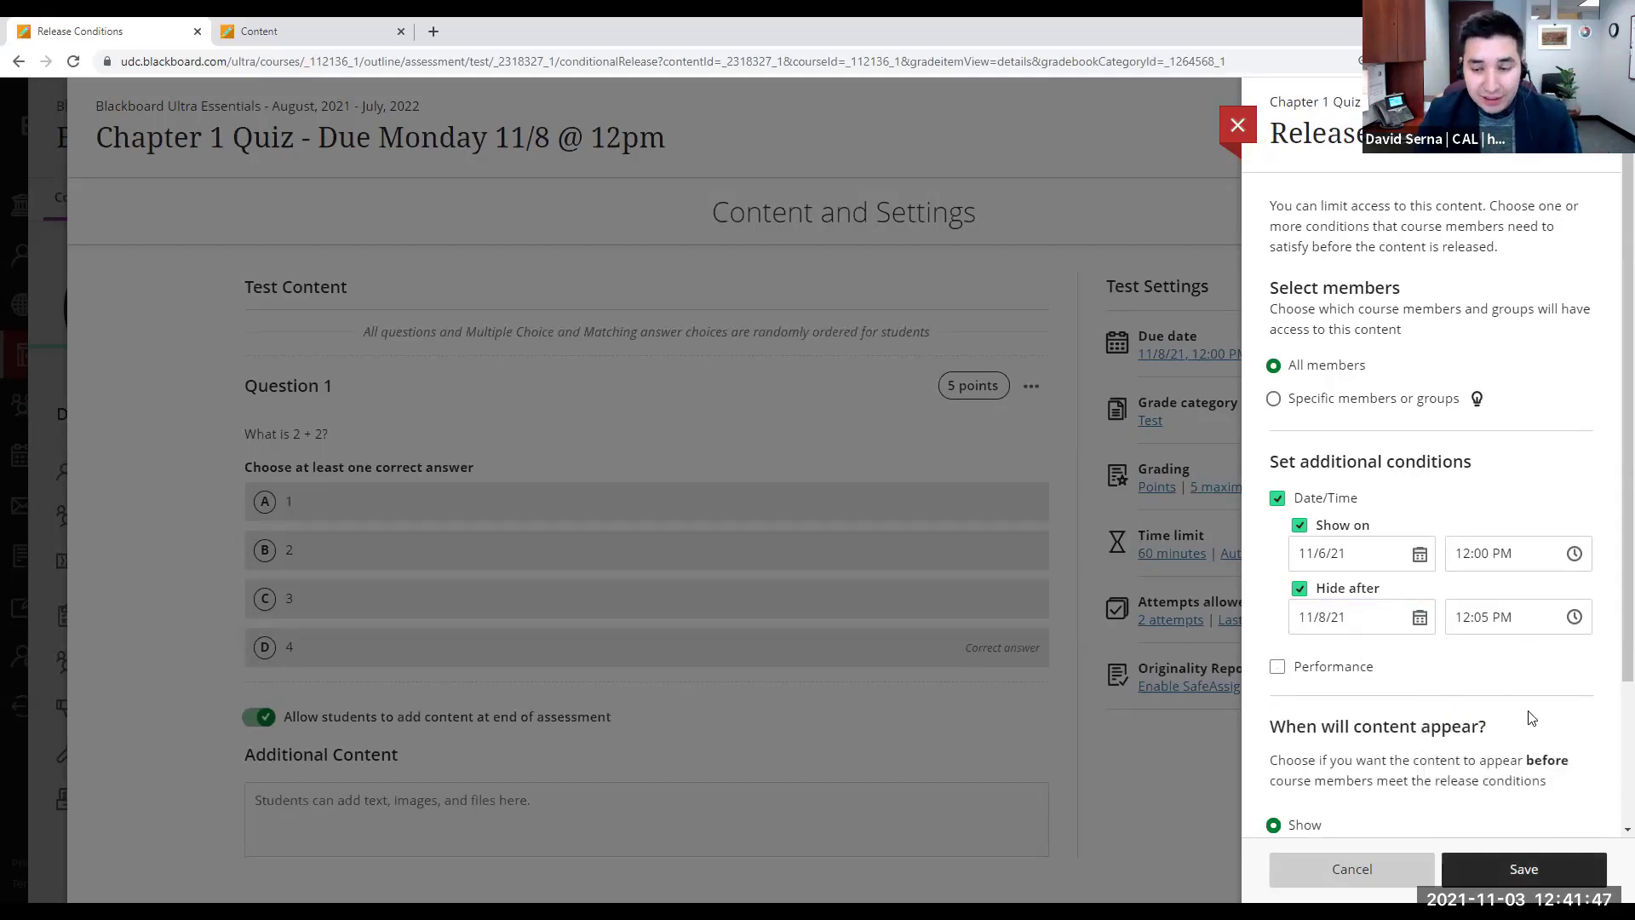
Step: Check the explanation of the Show option for when content appears, then save the release conditions
scroll(1532, 719, "down", 2)
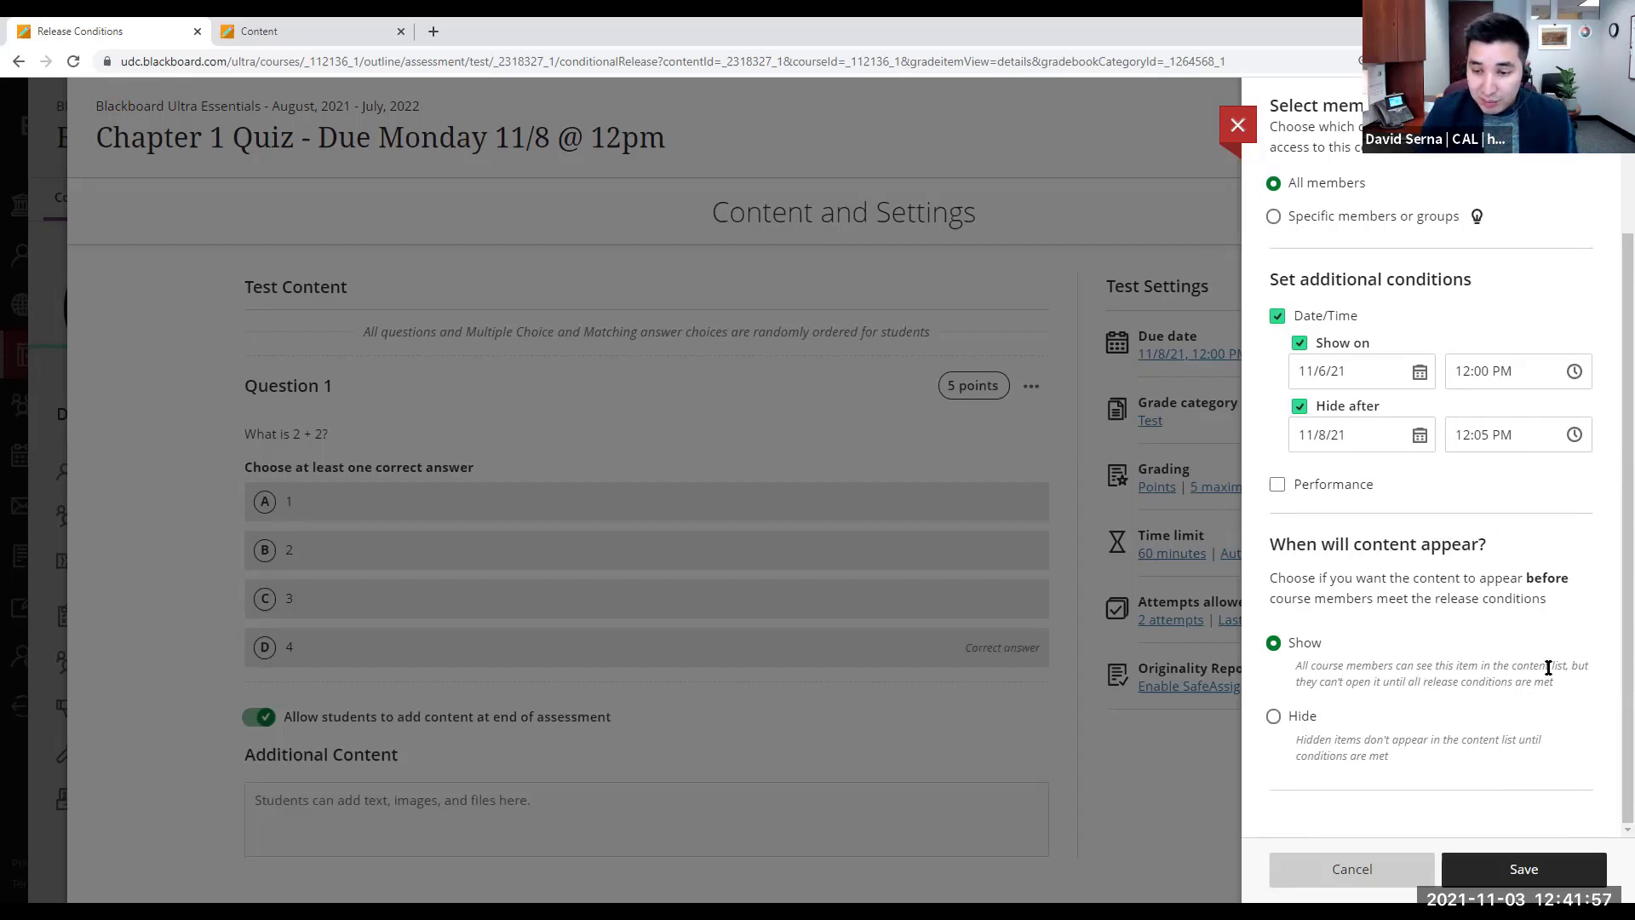
left_click_drag(1556, 683, 1304, 671)
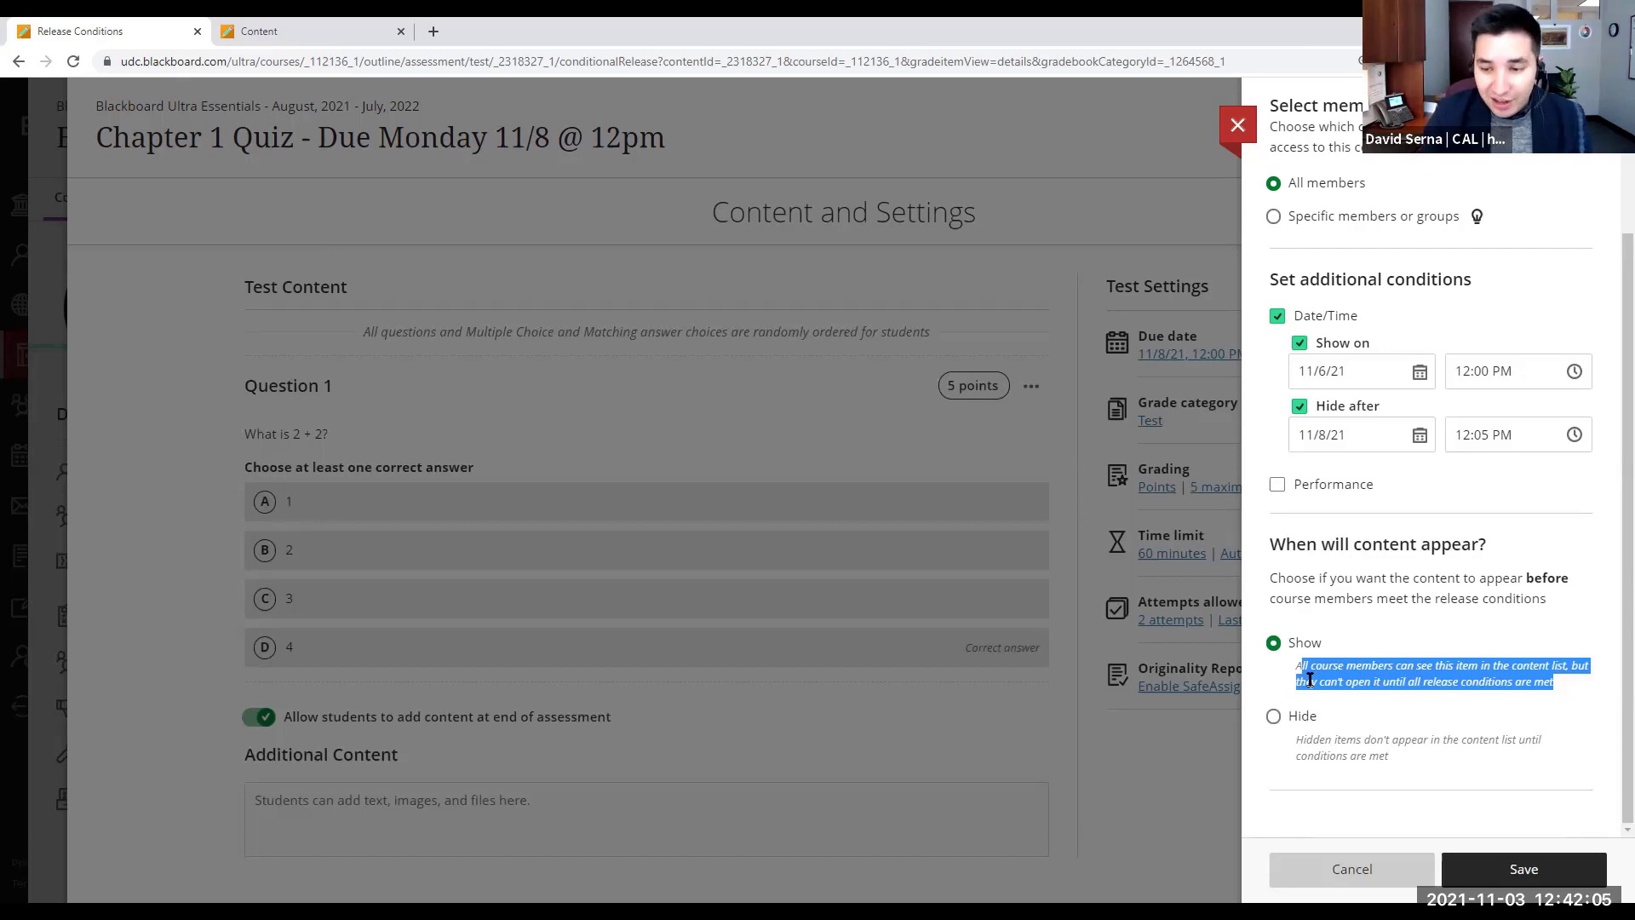
left_click(1537, 873)
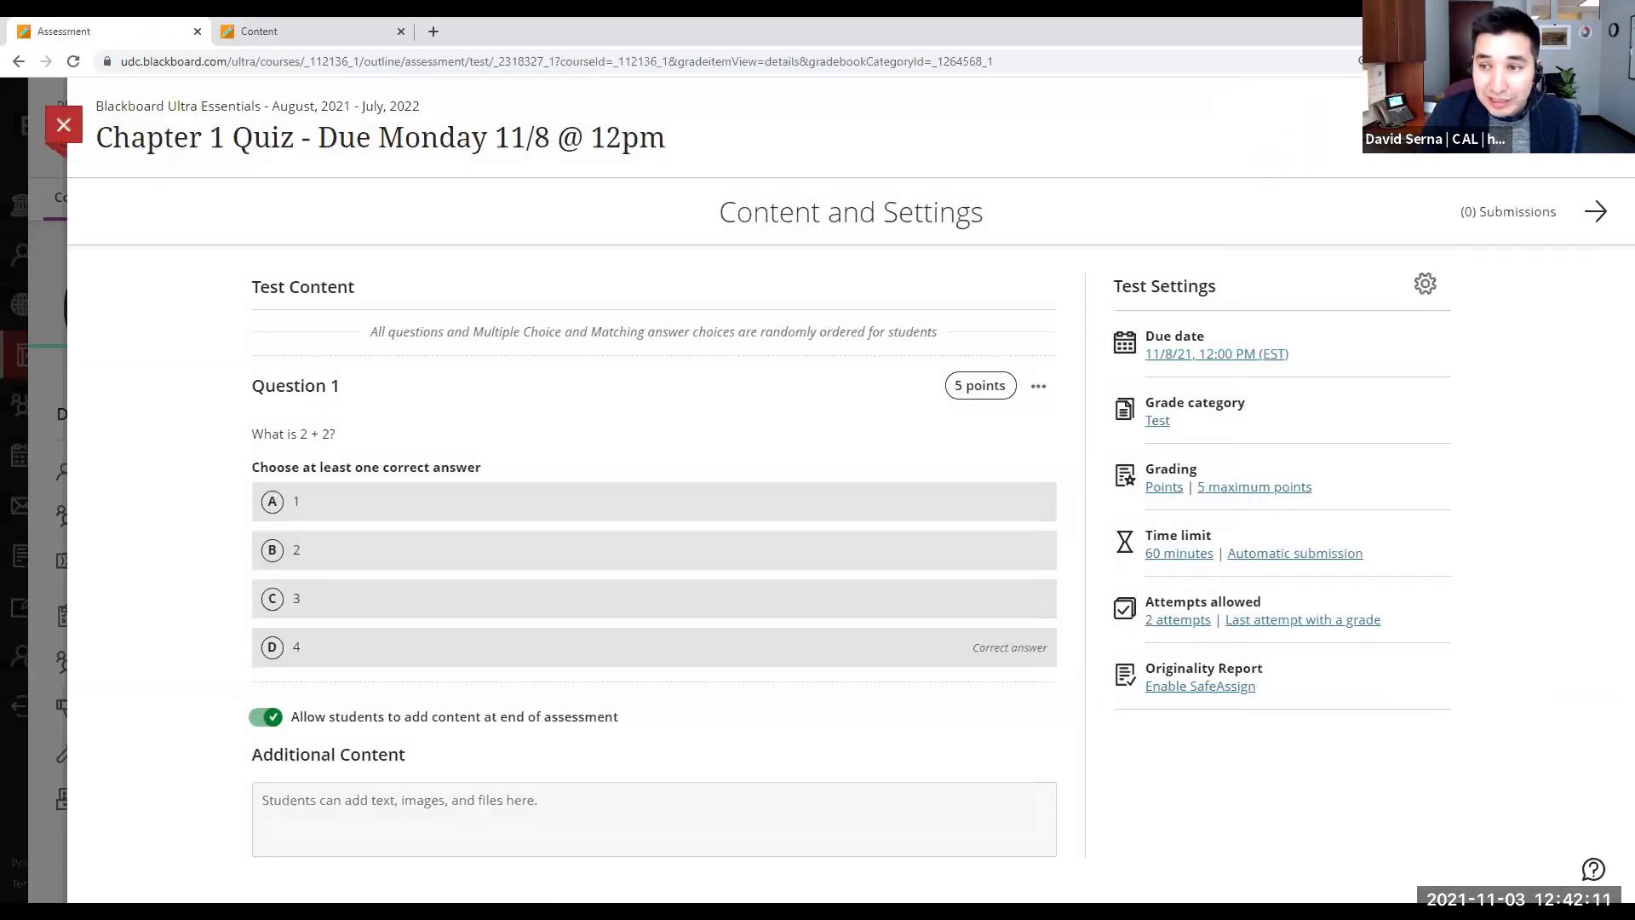
Step: Switch the quiz's availability from release conditions to Visible to students
left_click(1507, 130)
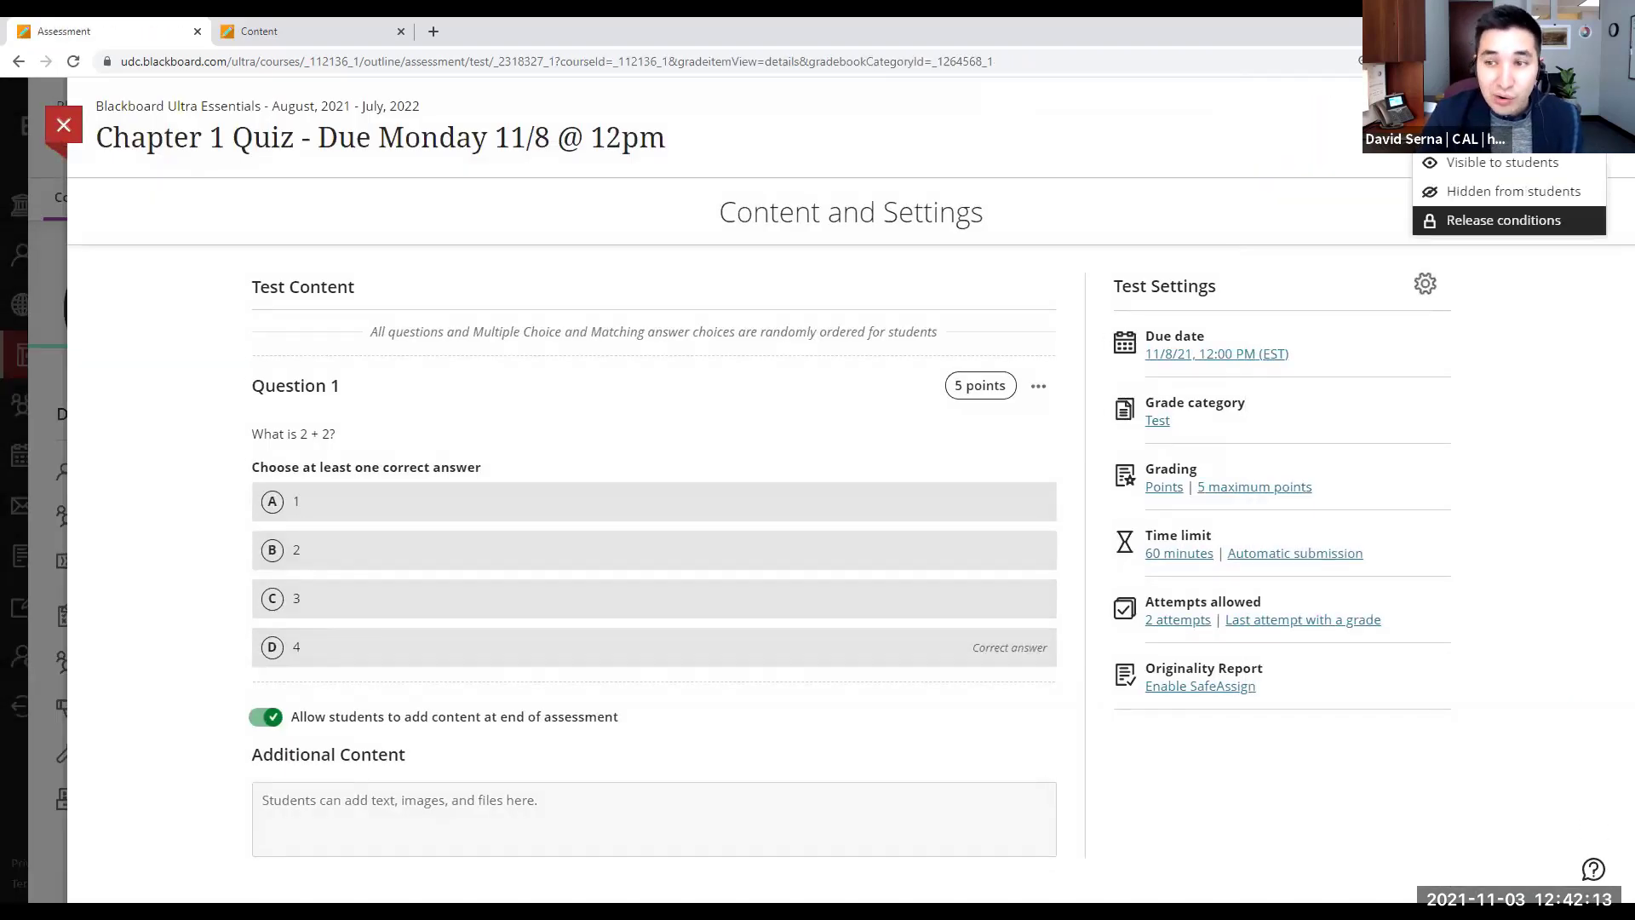
left_click(1503, 163)
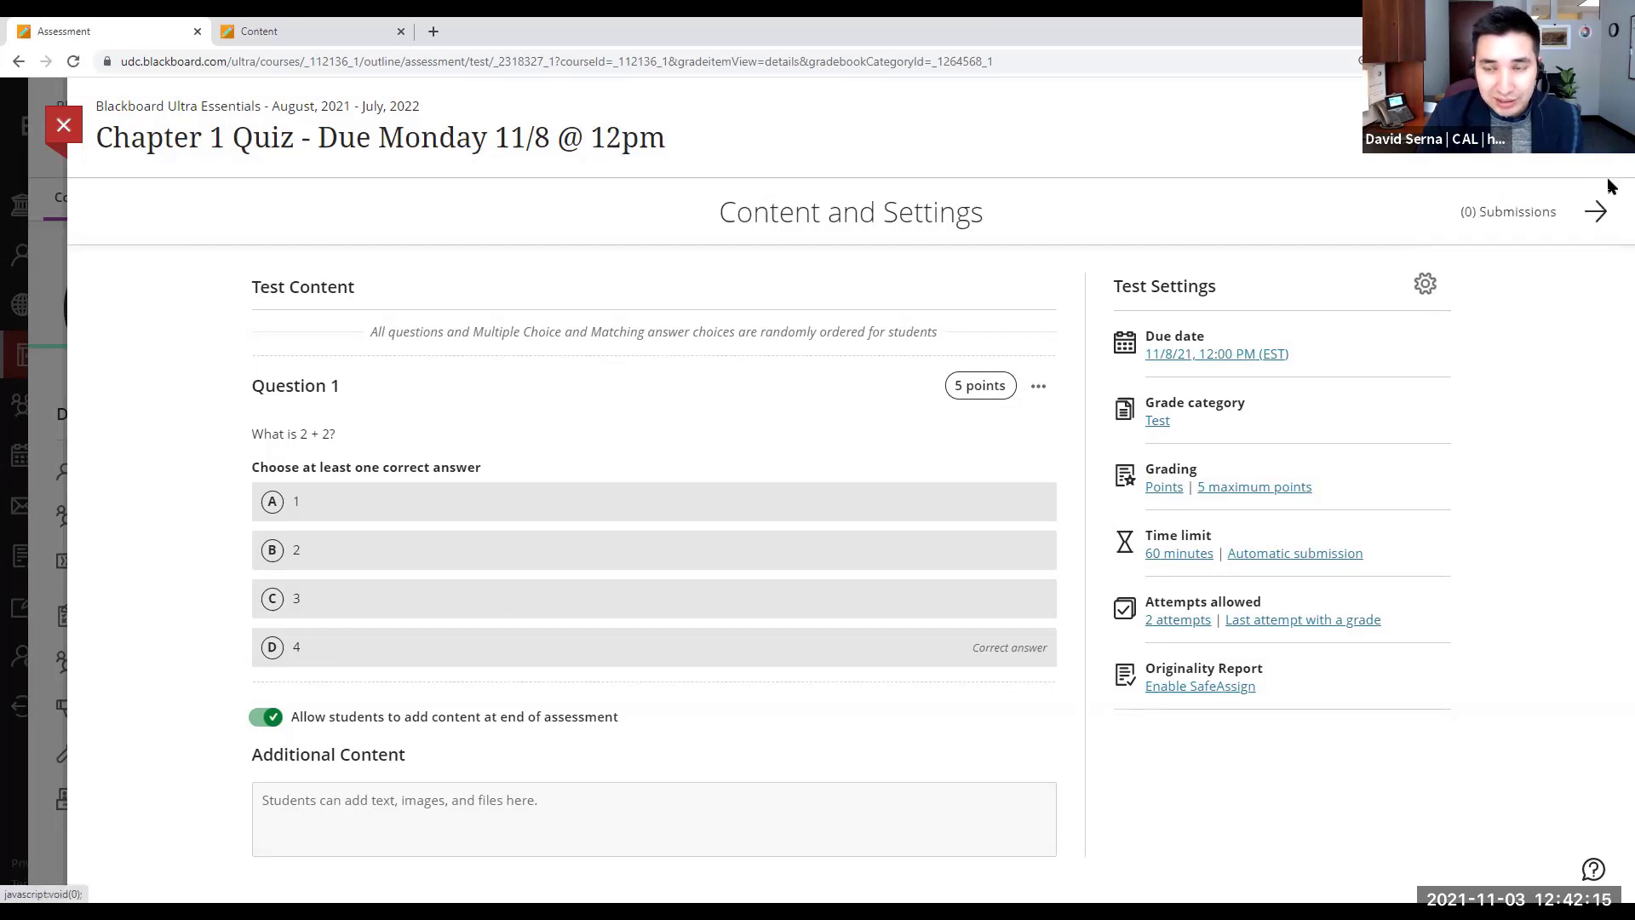
left_click(962, 289)
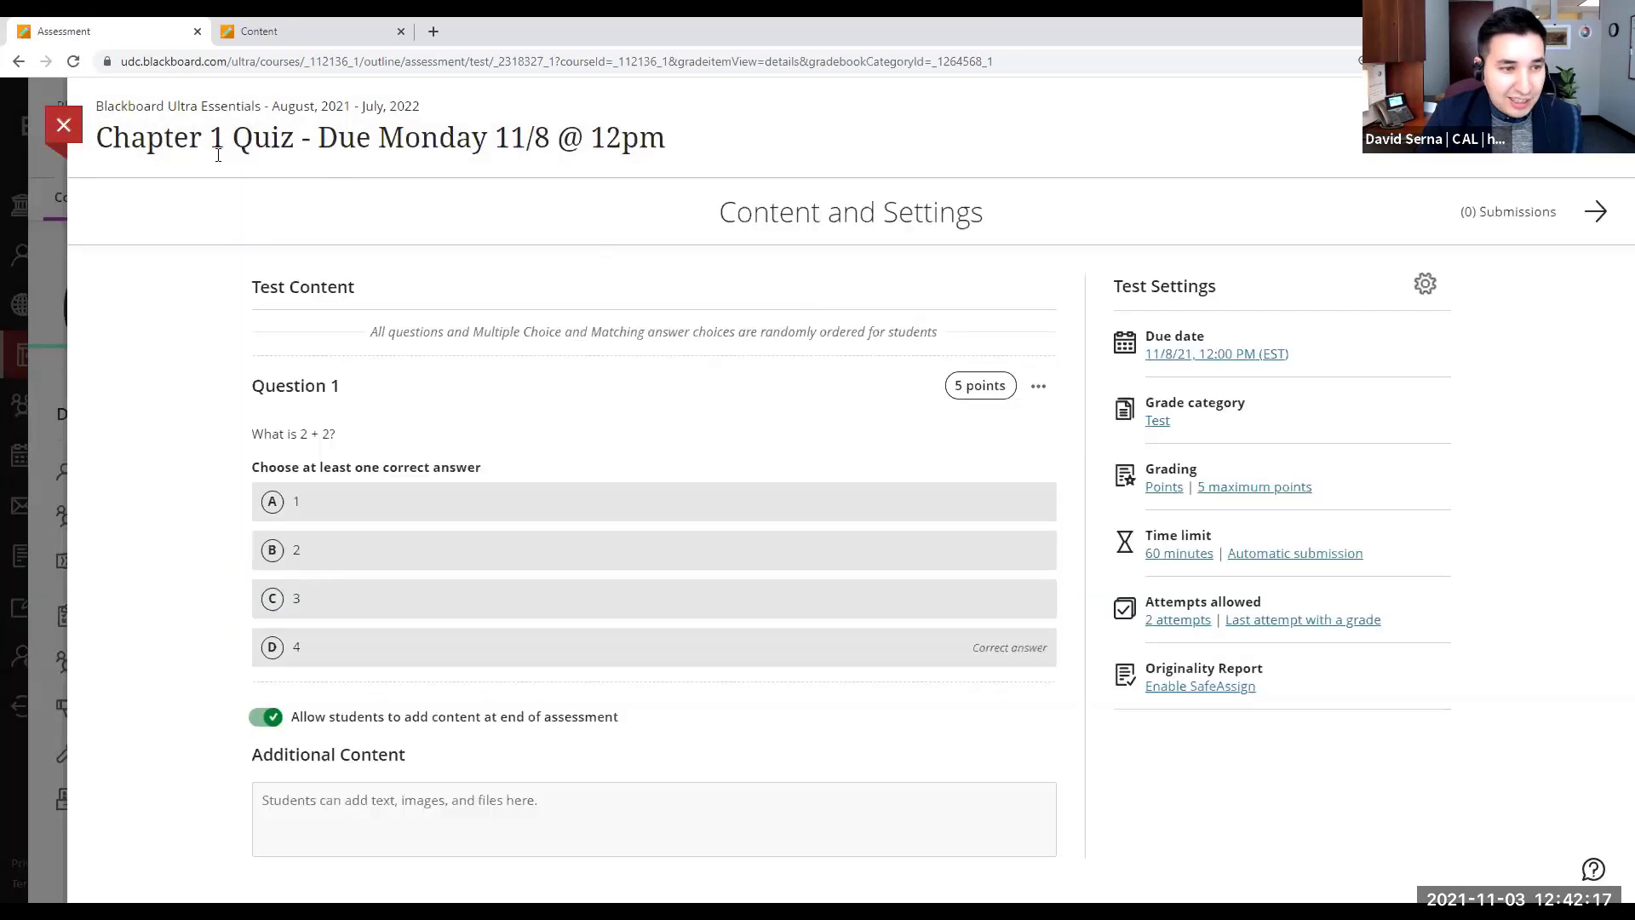
Step: Close the quiz, switch to the Structure Of English course and open its Tests, Surveys, and Pools tool
left_click(64, 126)
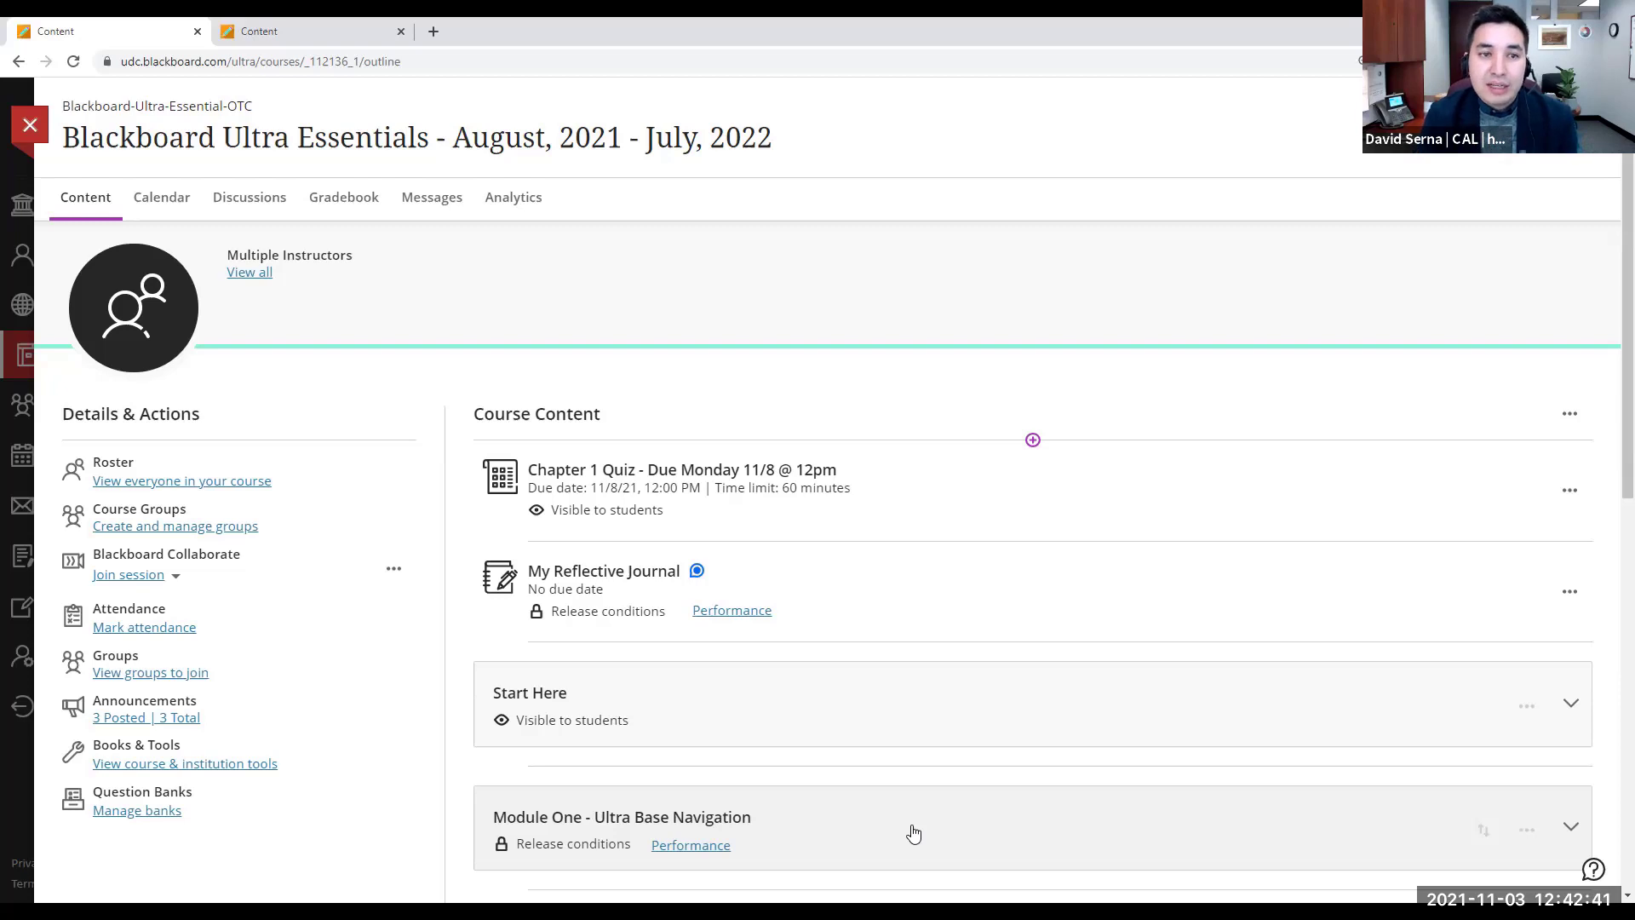
left_click(320, 28)
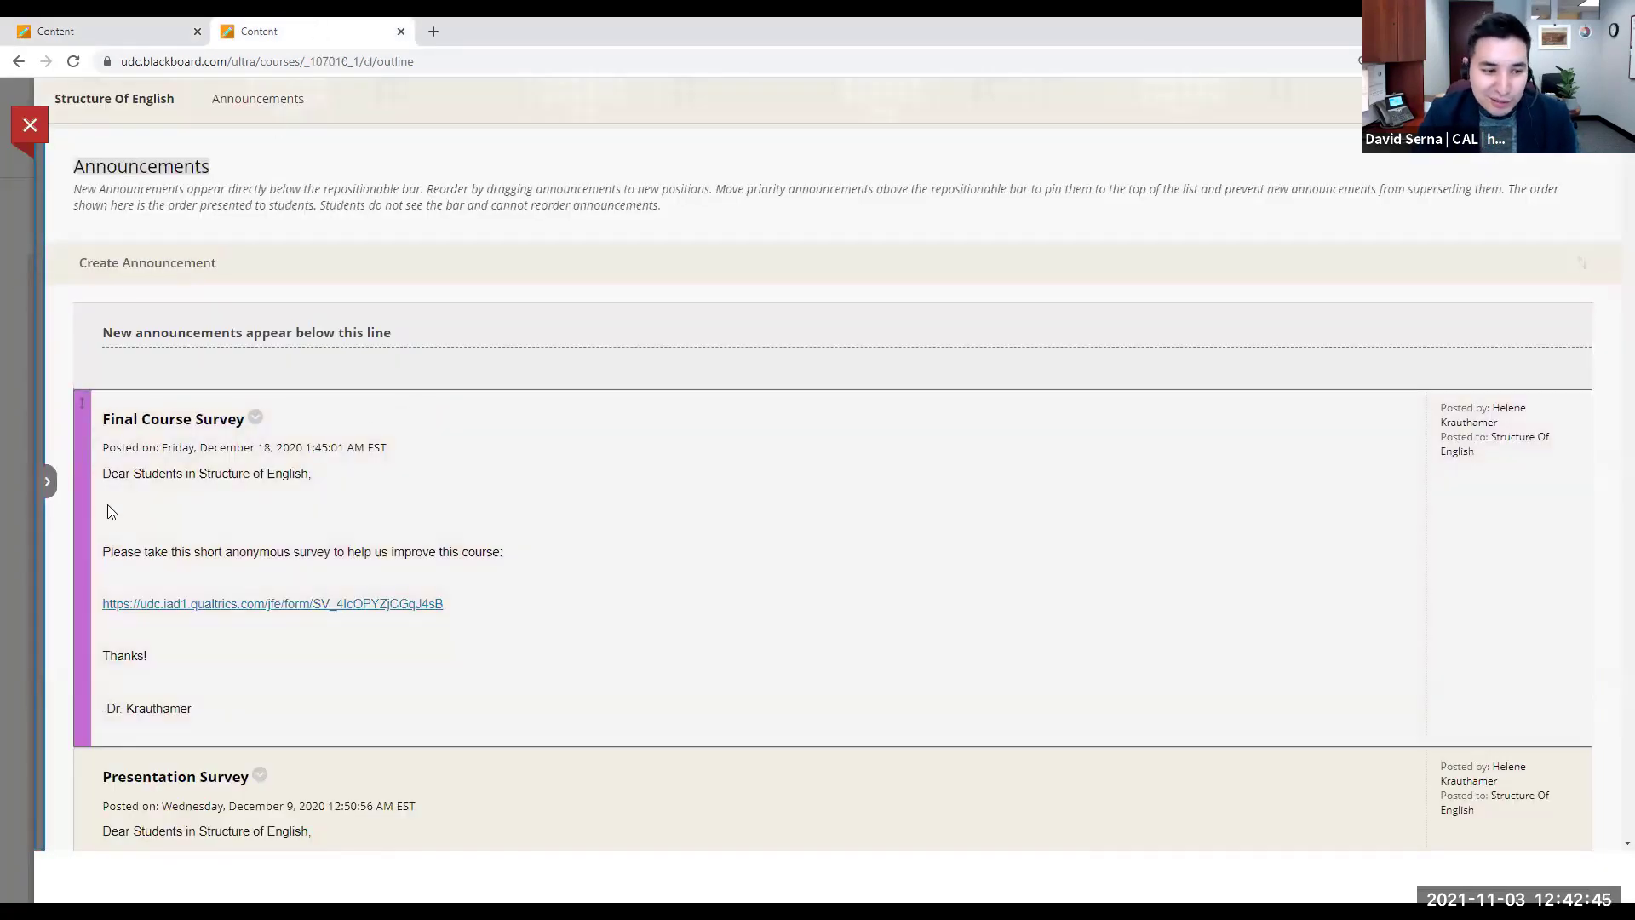
left_click(47, 483)
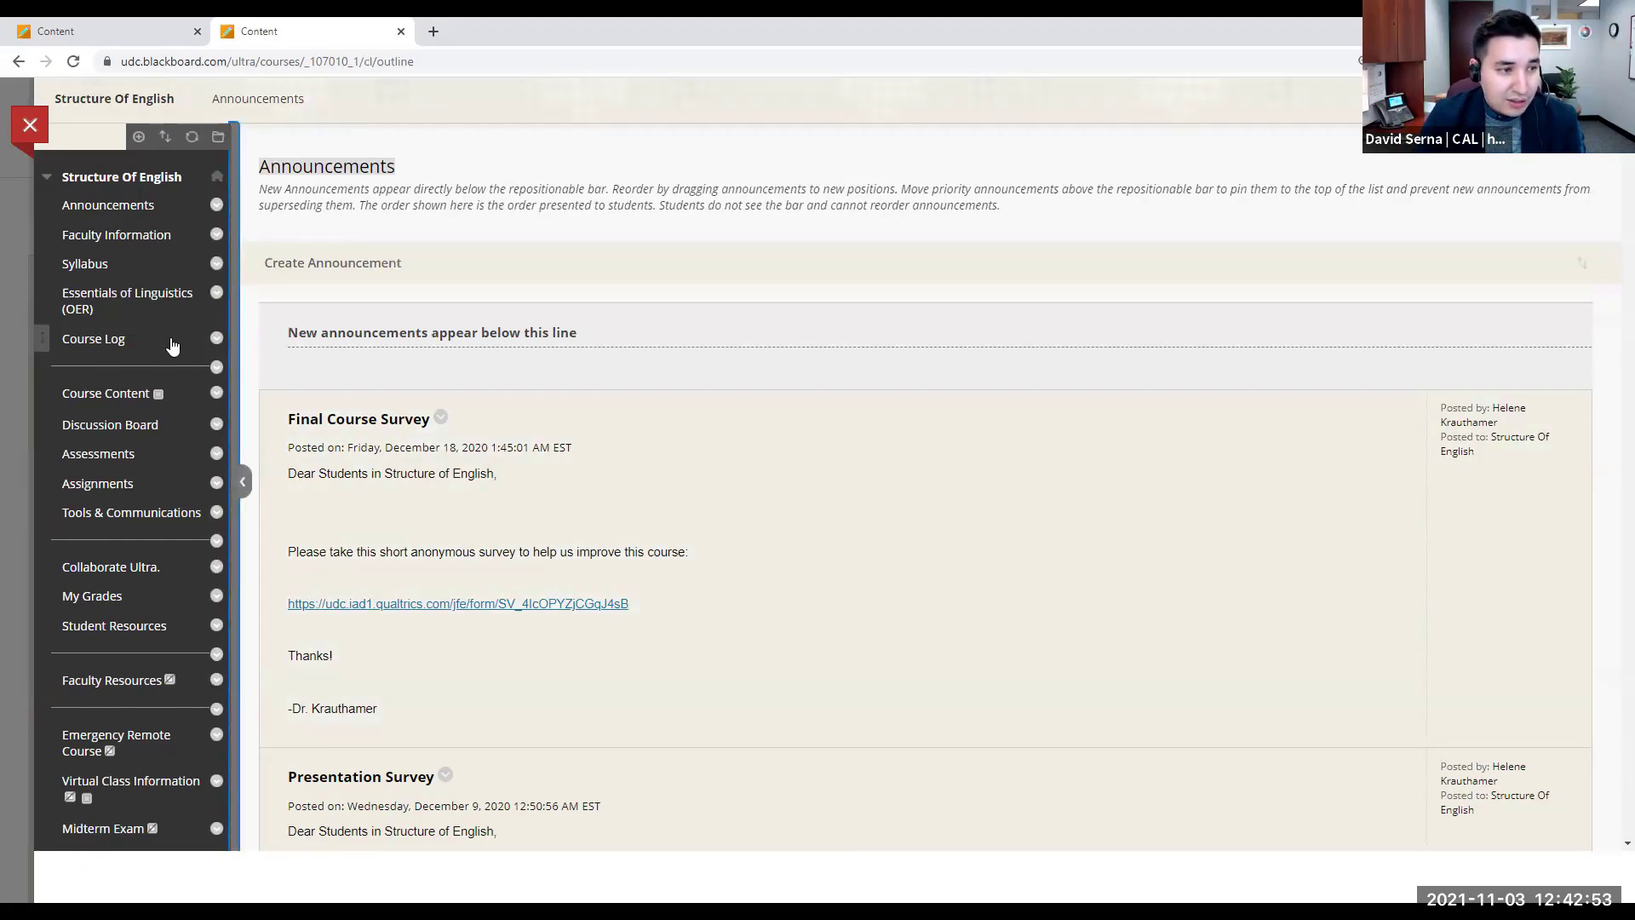
scroll(170, 354, "down", 7)
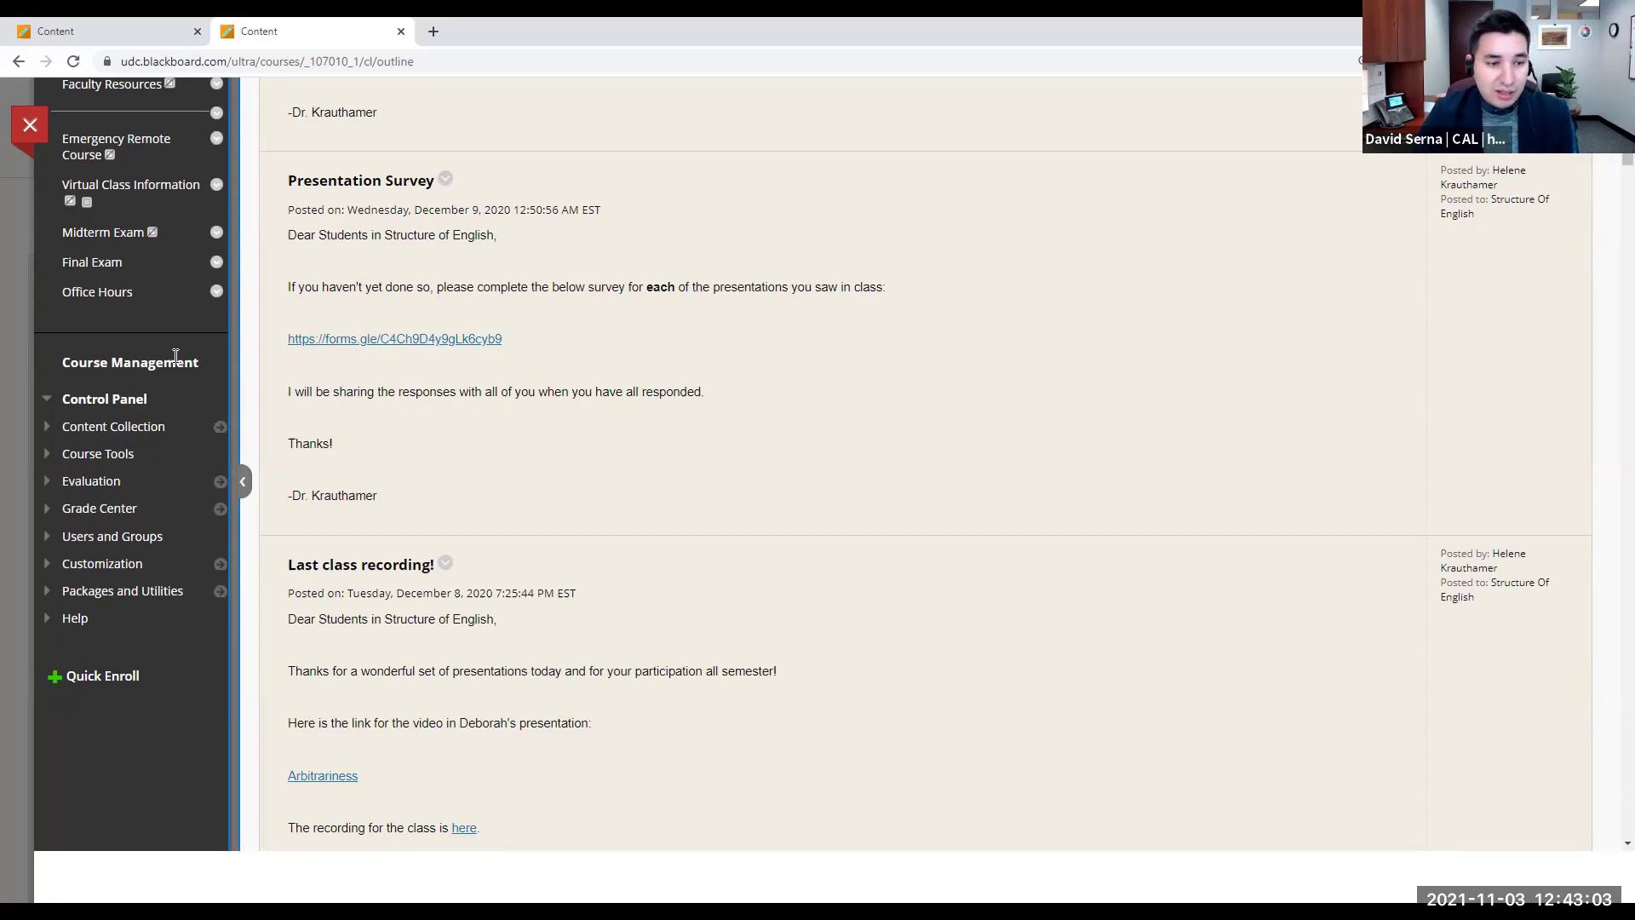
left_click(49, 457)
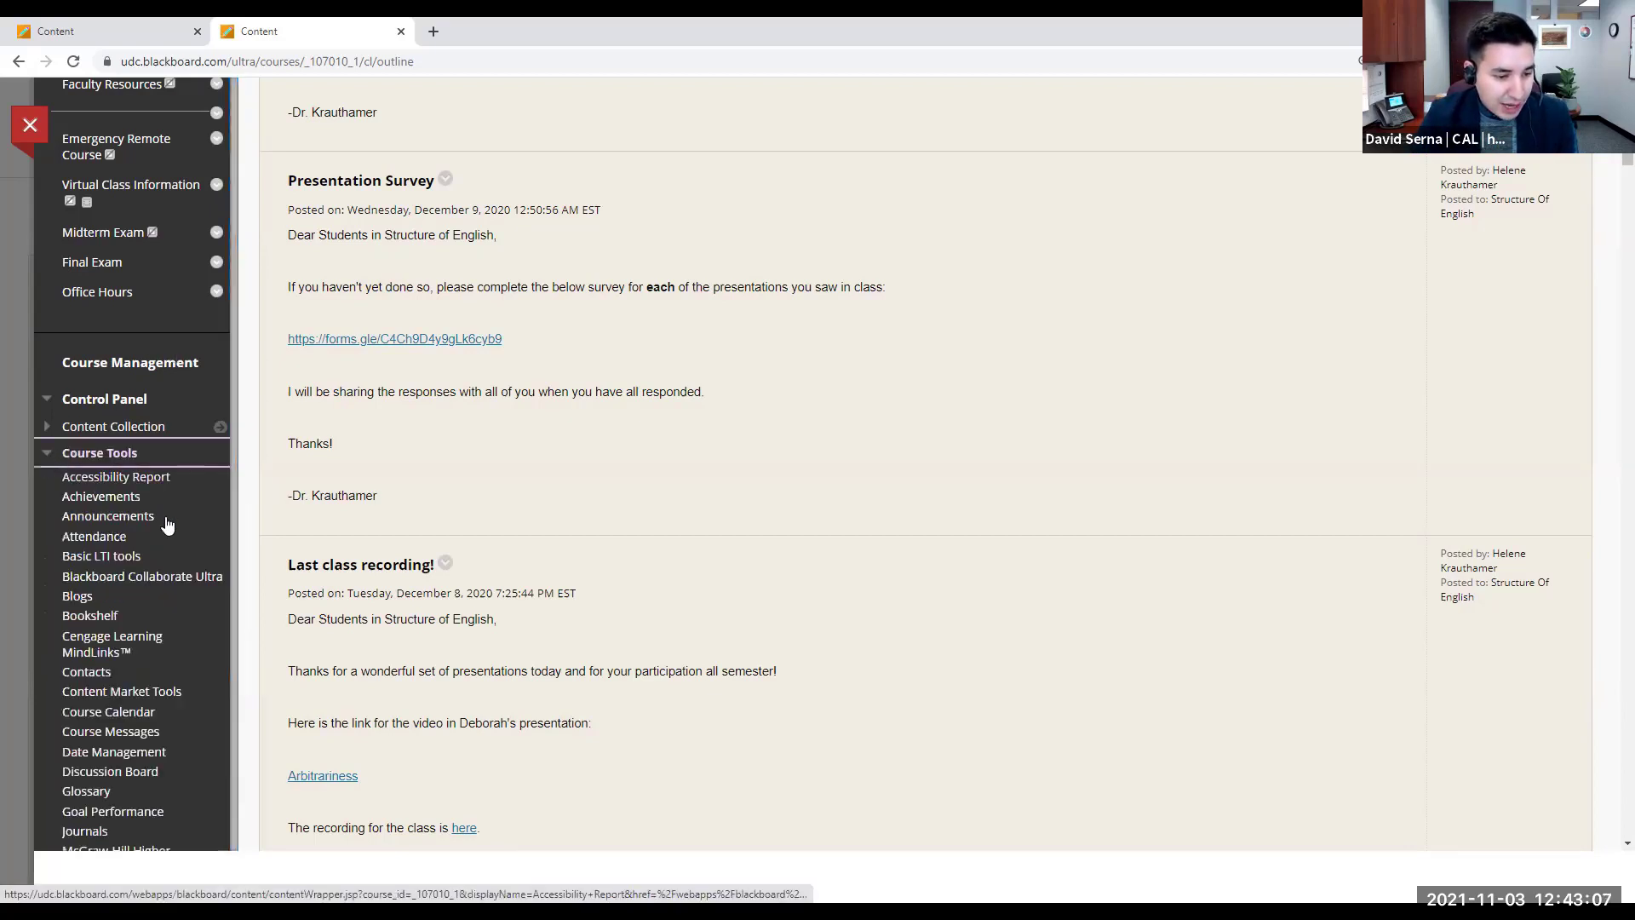
scroll(166, 526, "down", 4)
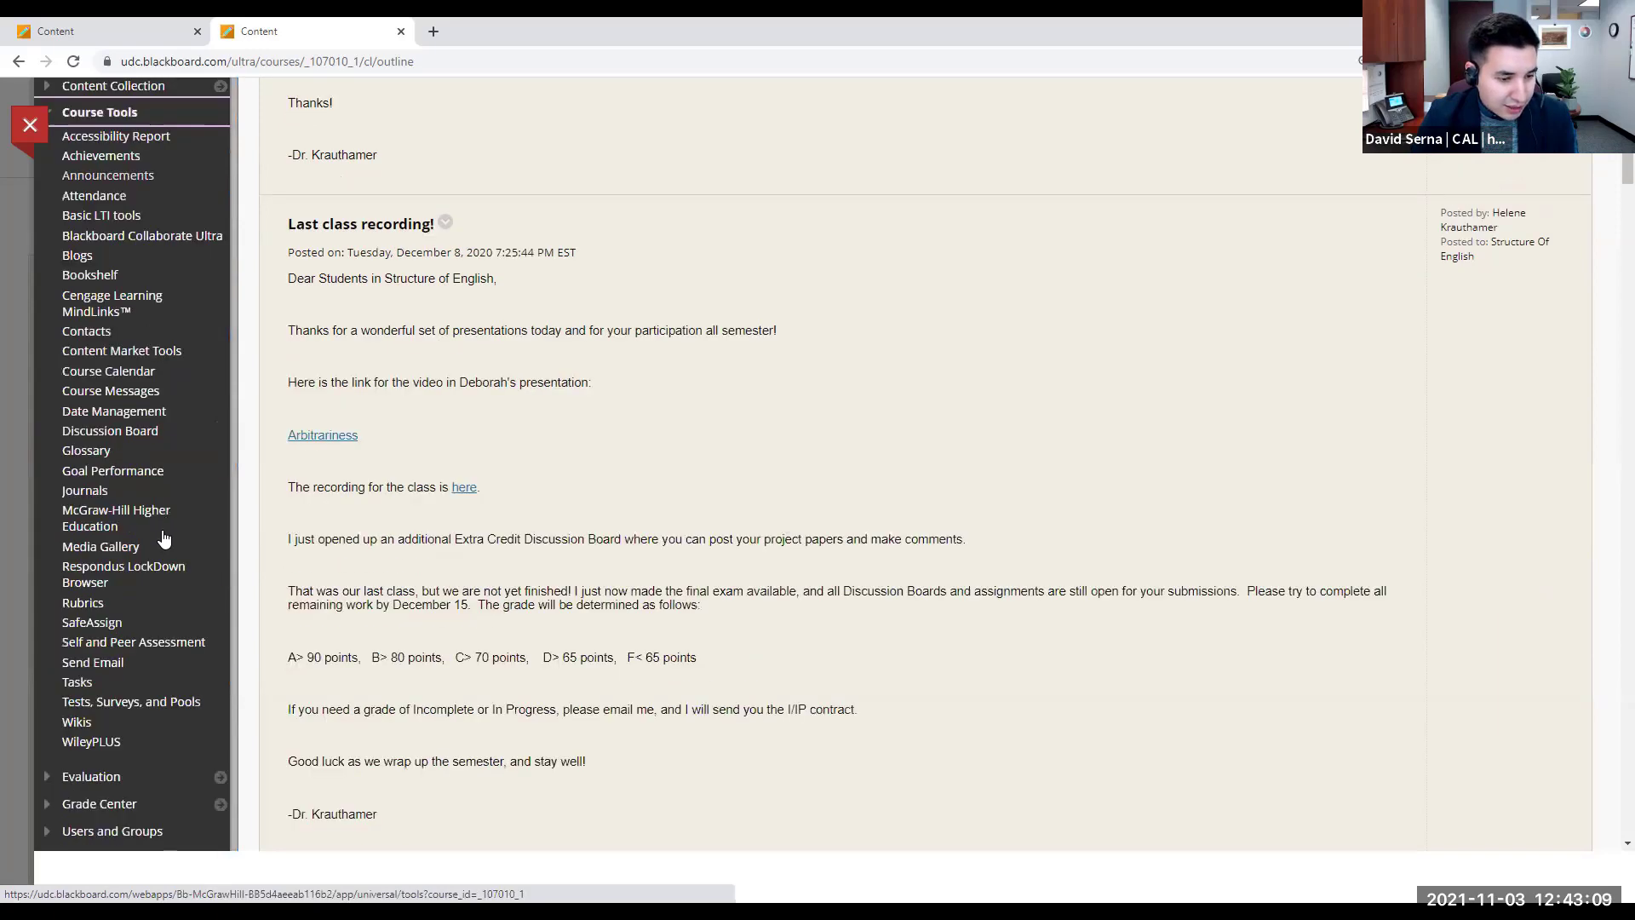
left_click(176, 701)
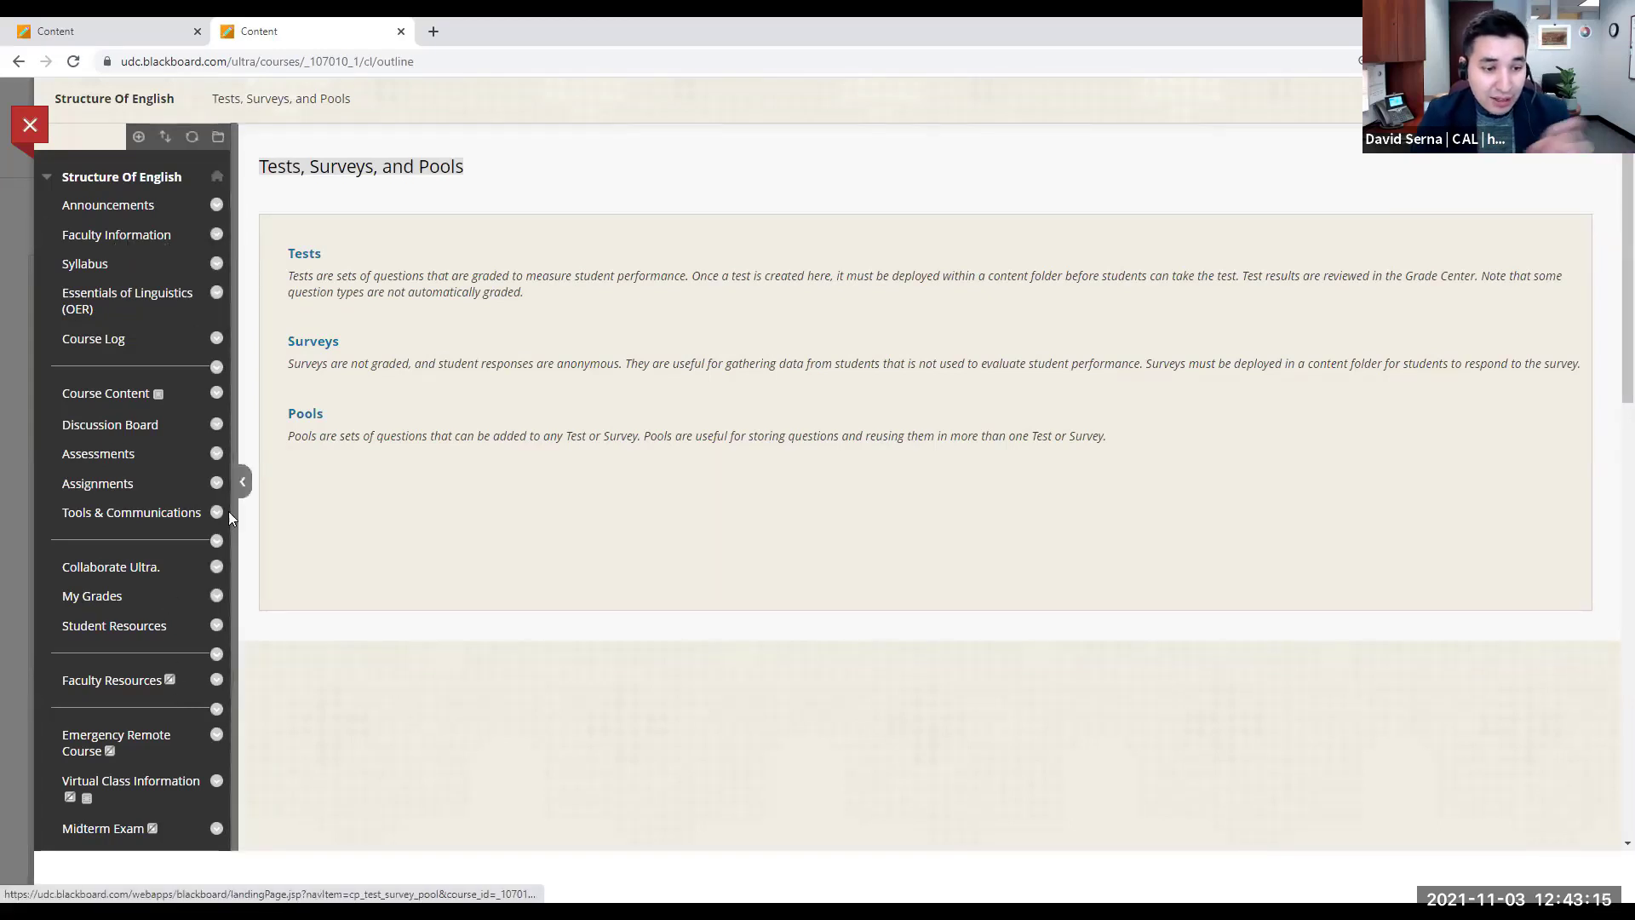
left_click(235, 481)
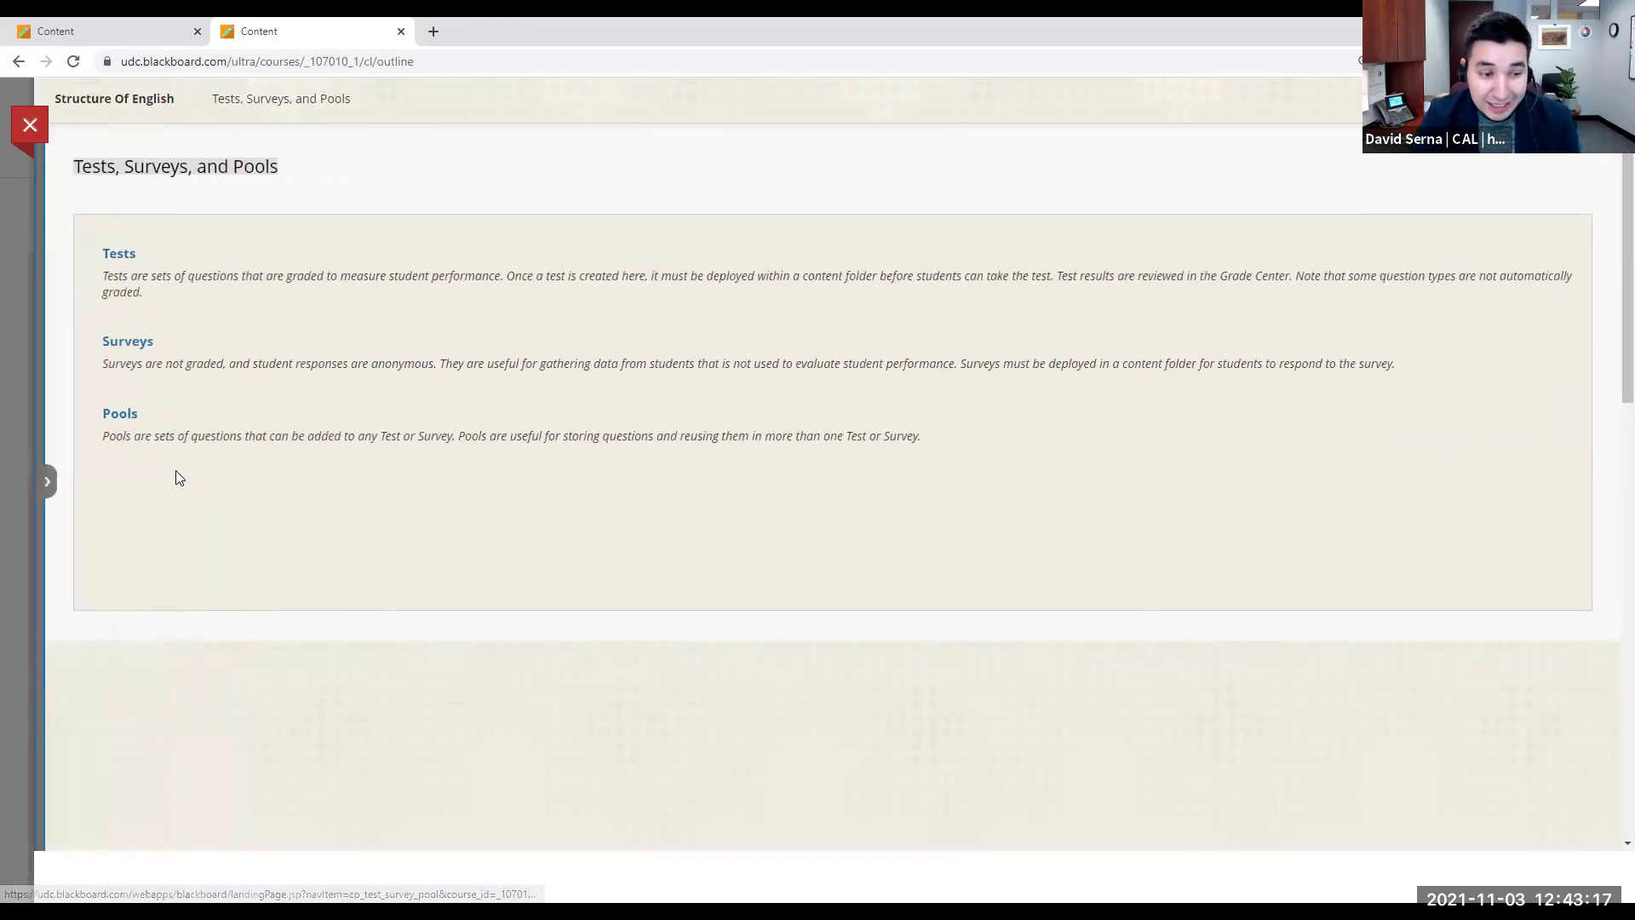
left_click(47, 481)
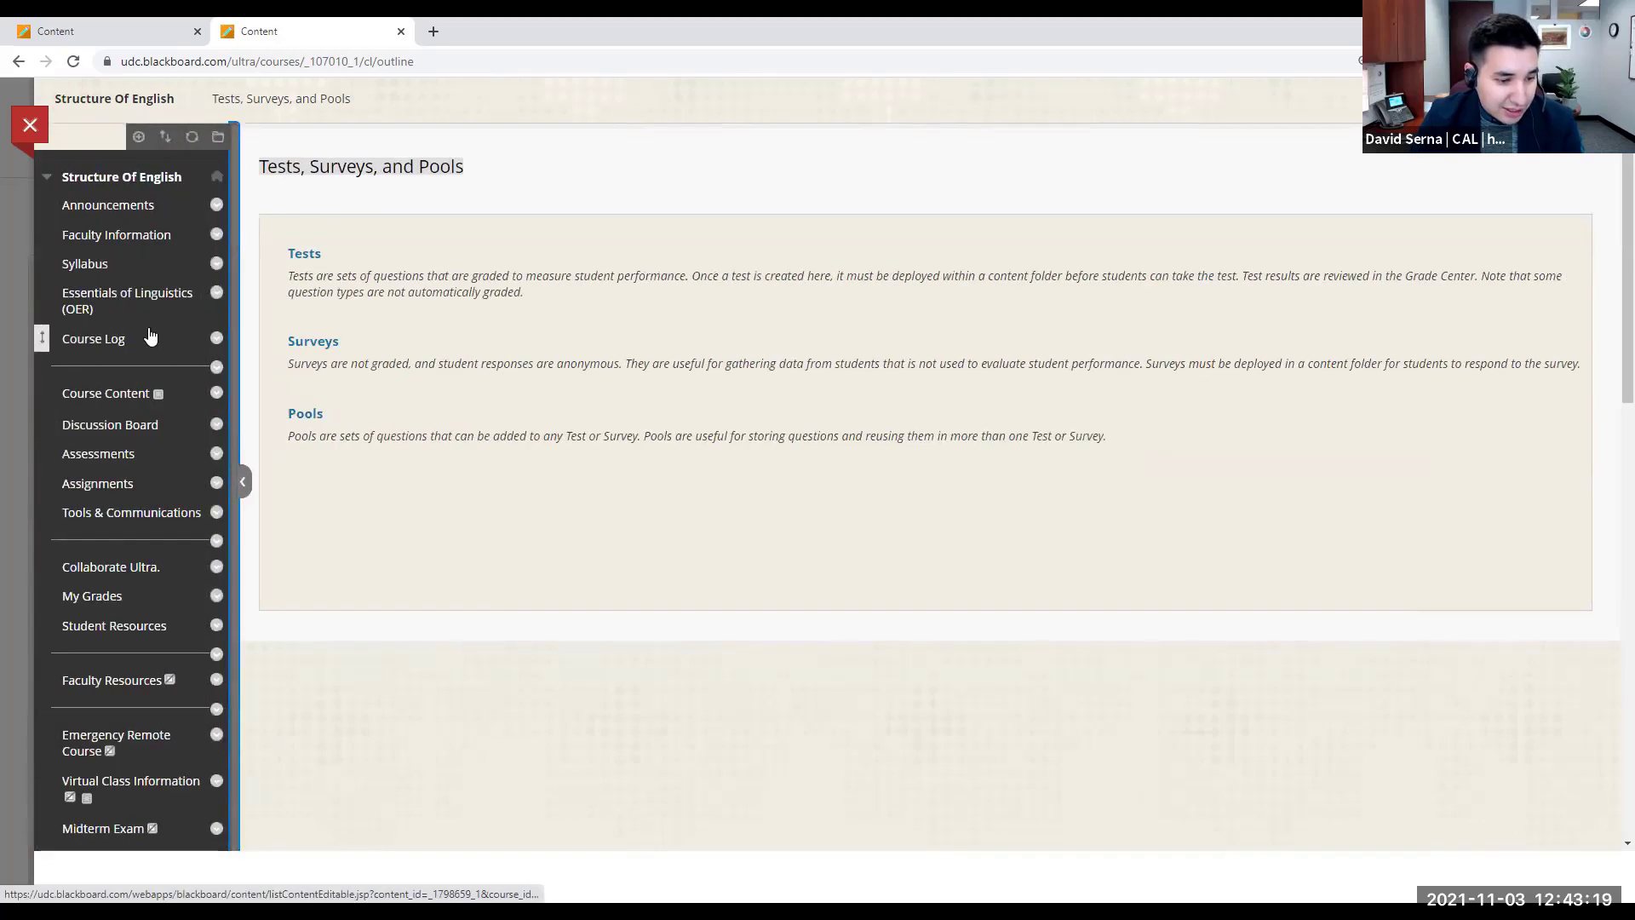
scroll(140, 367, "down", 8)
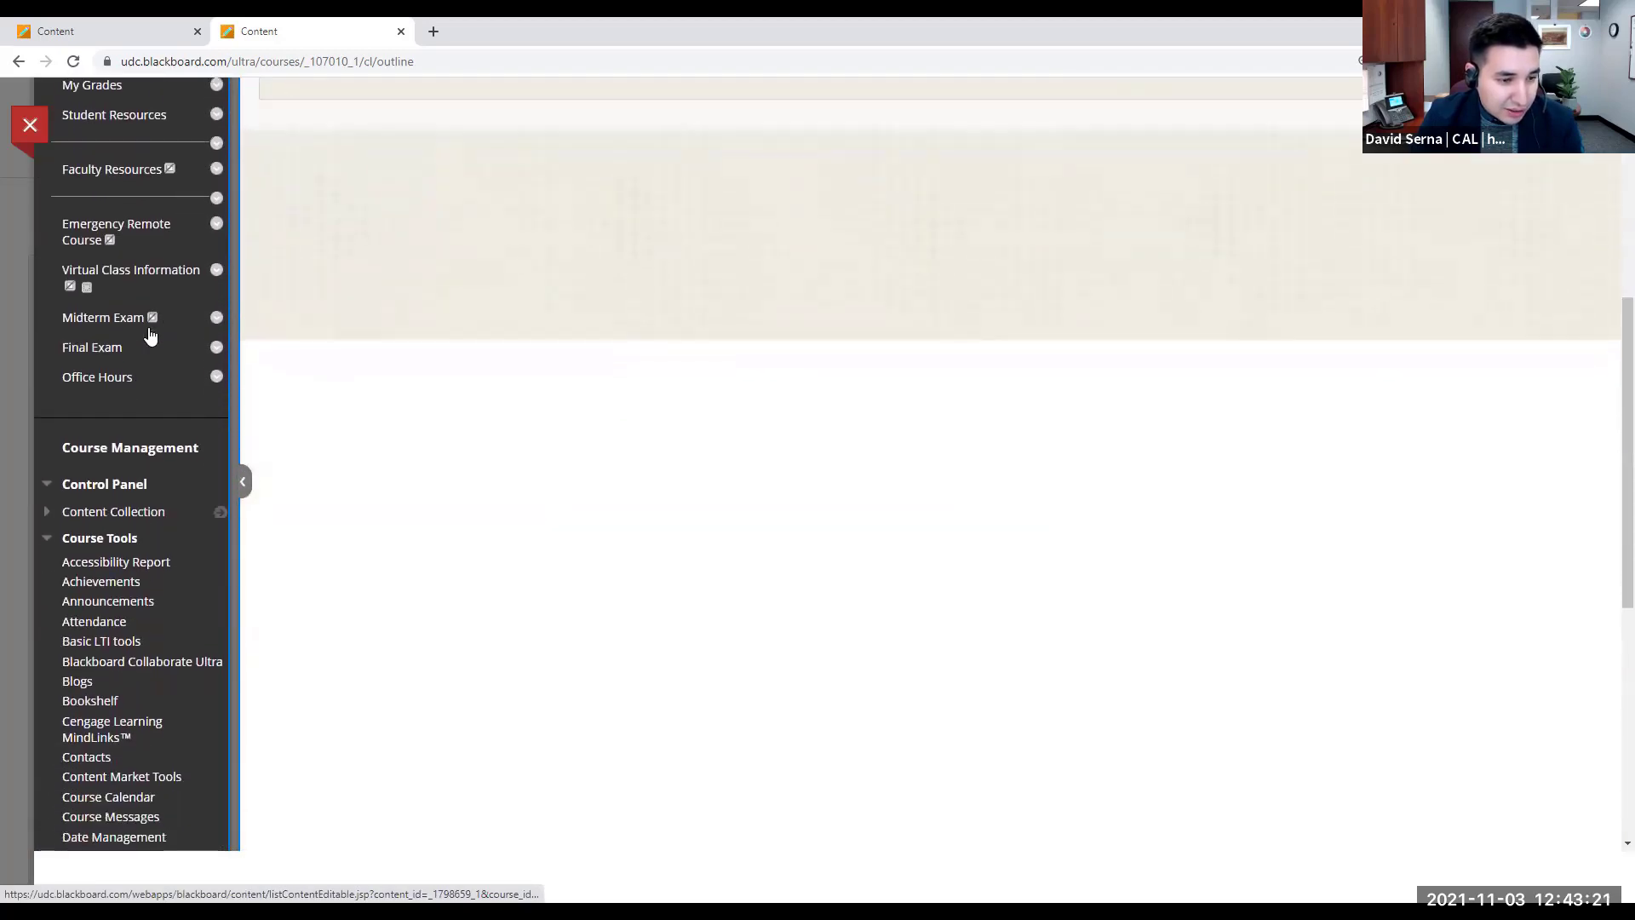
left_click(48, 538)
left_click(51, 612)
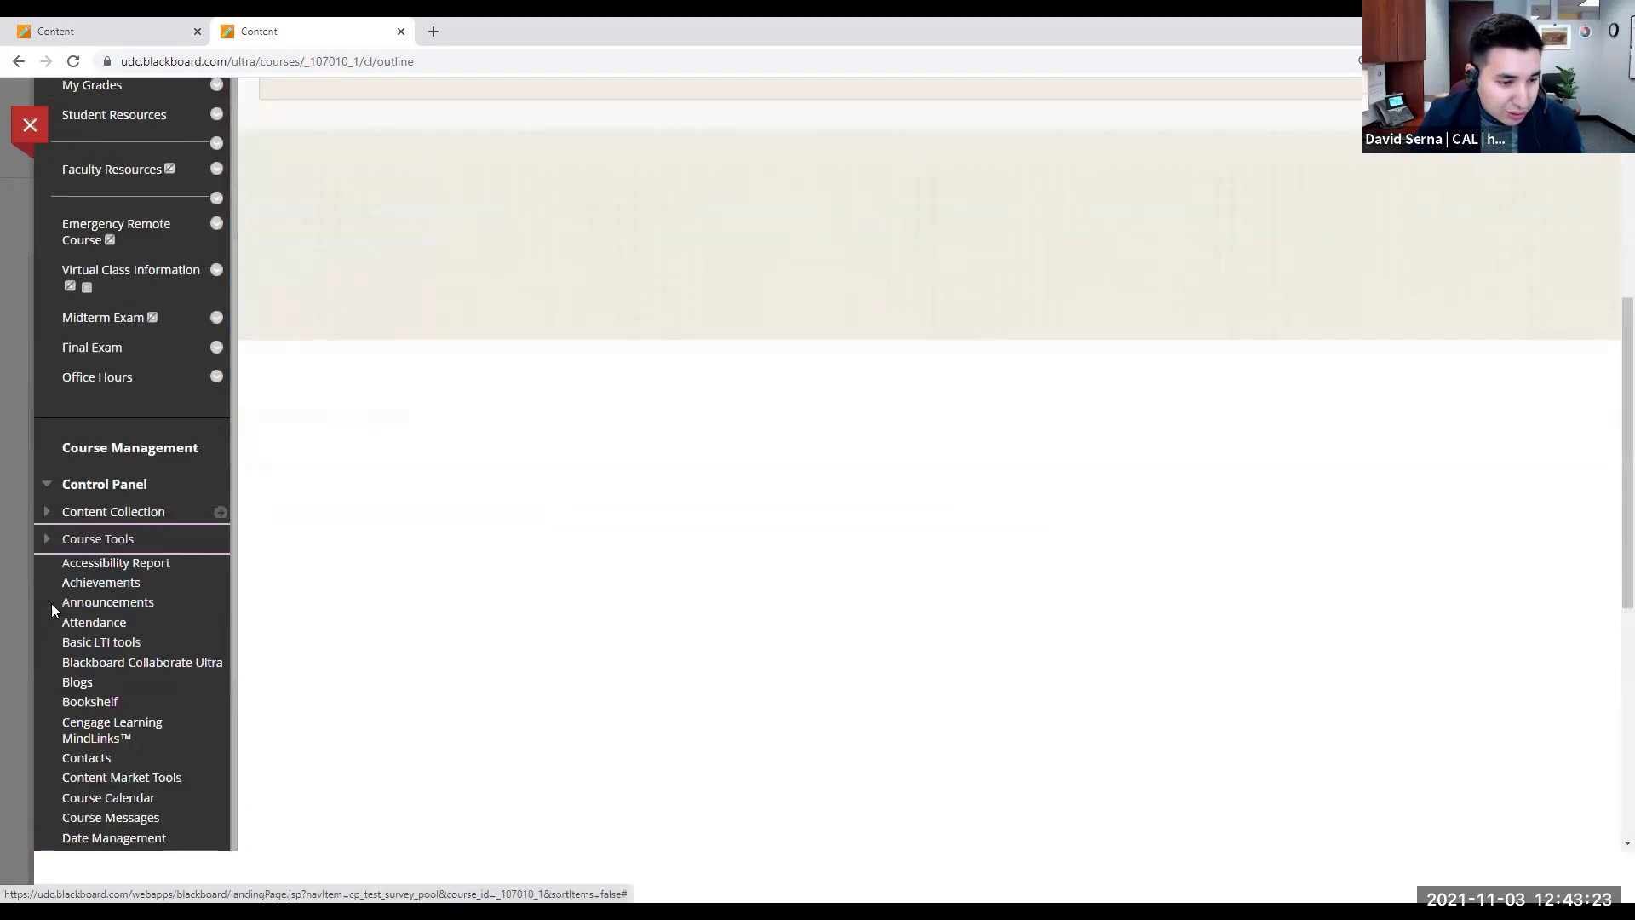
scroll(141, 579, "down", 6)
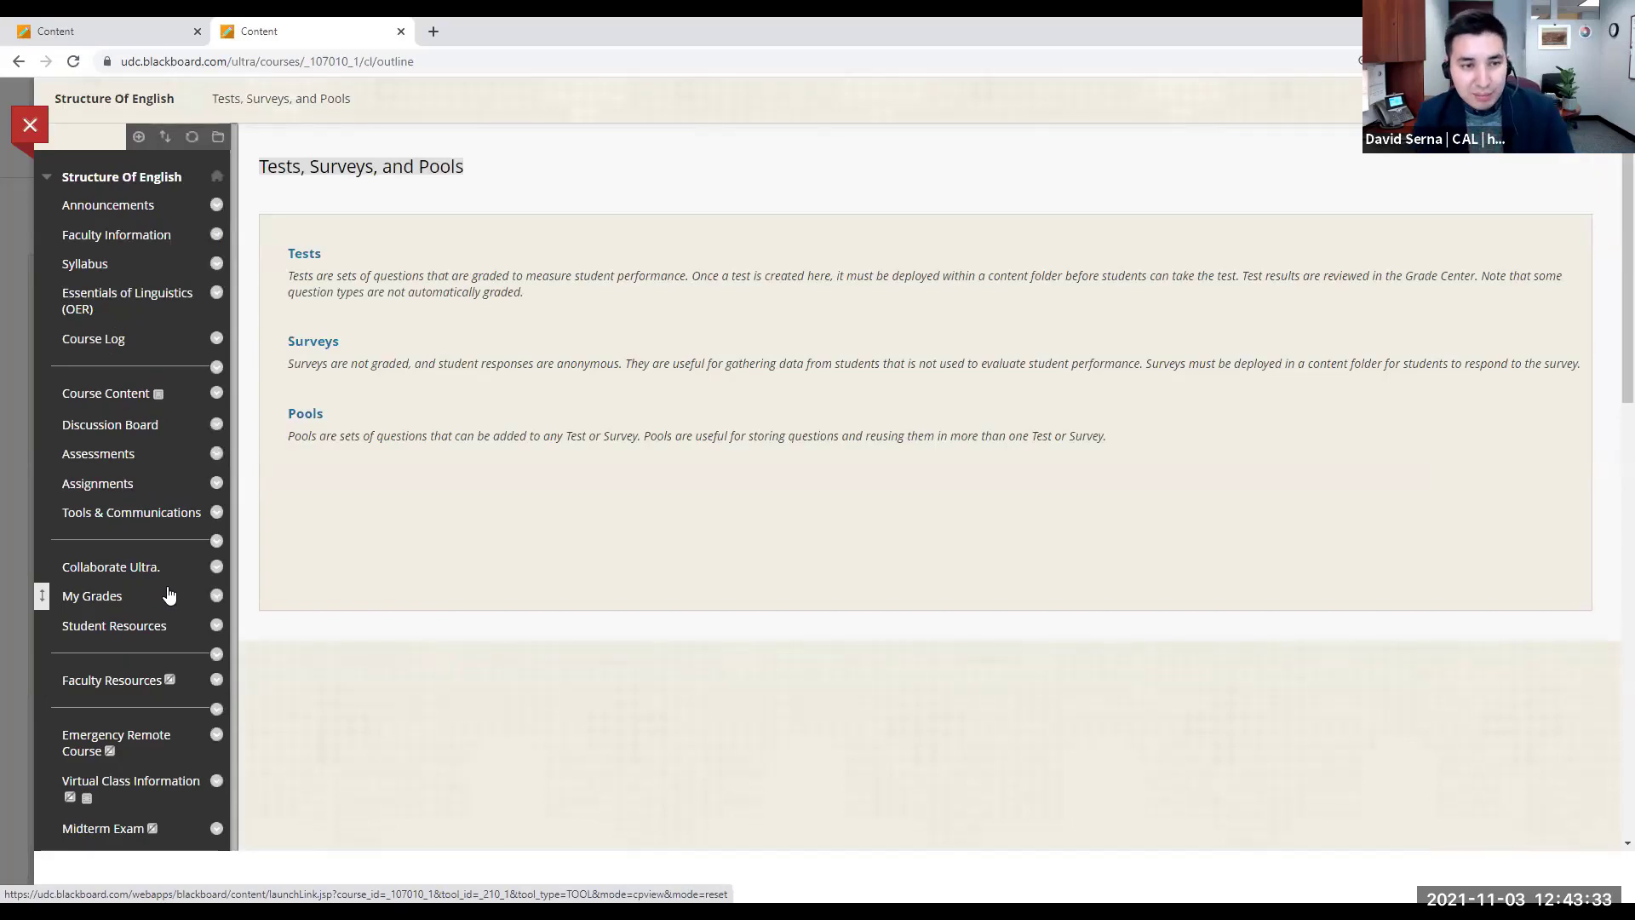
Step: Export the Final Exam test last edited August 18, 2020 to the local computer
left_click(316, 263)
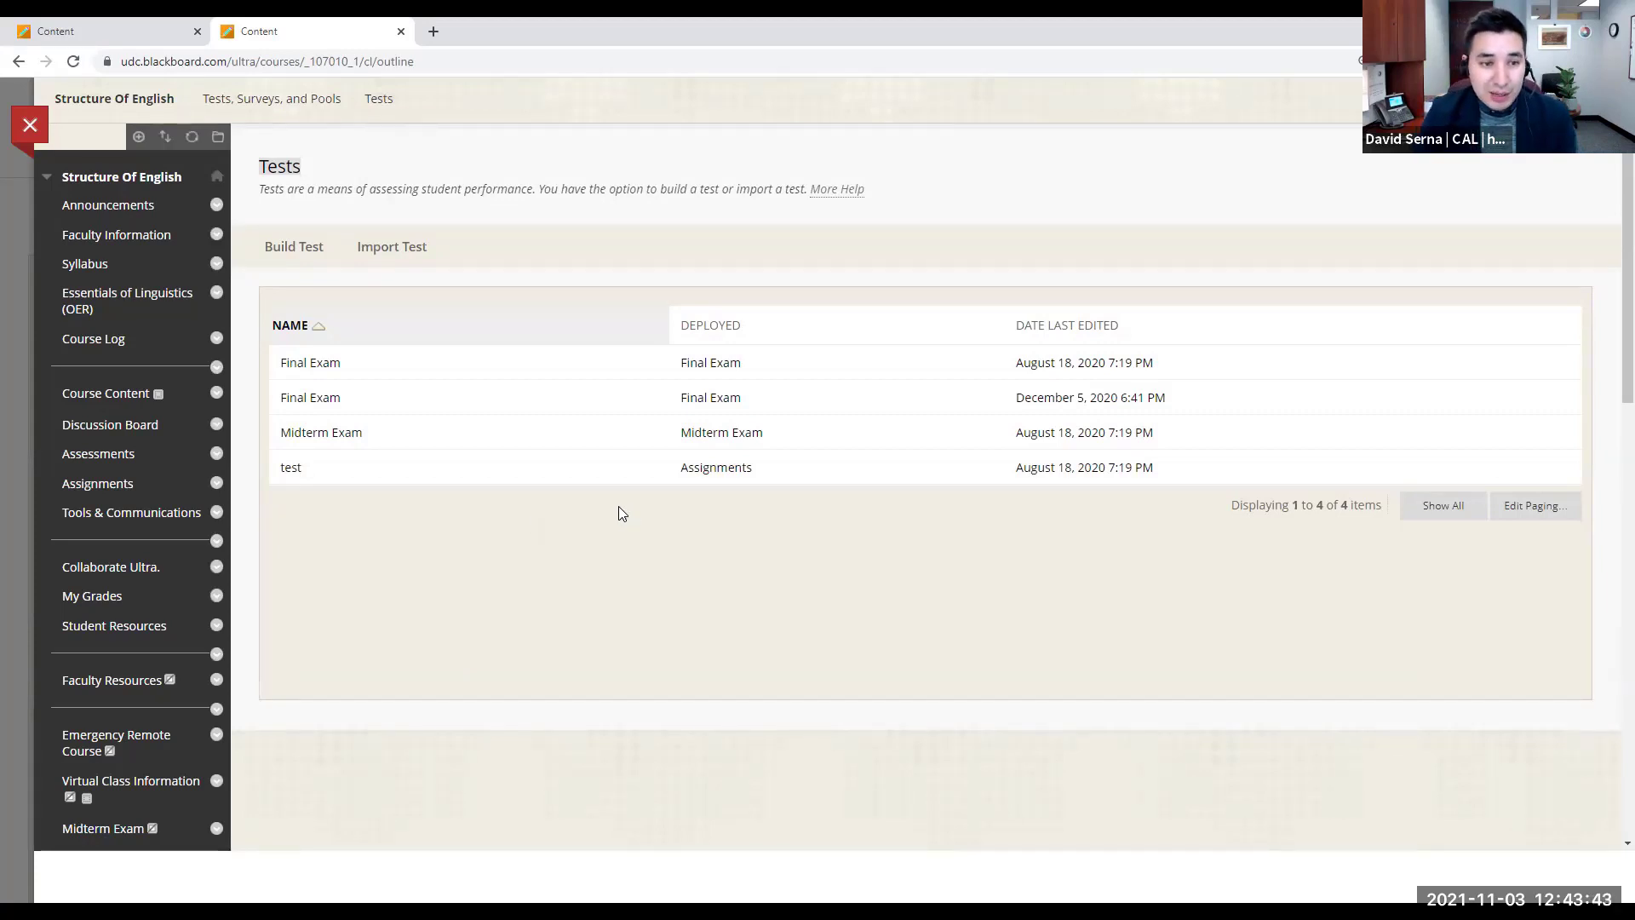
mouse_move(400, 369)
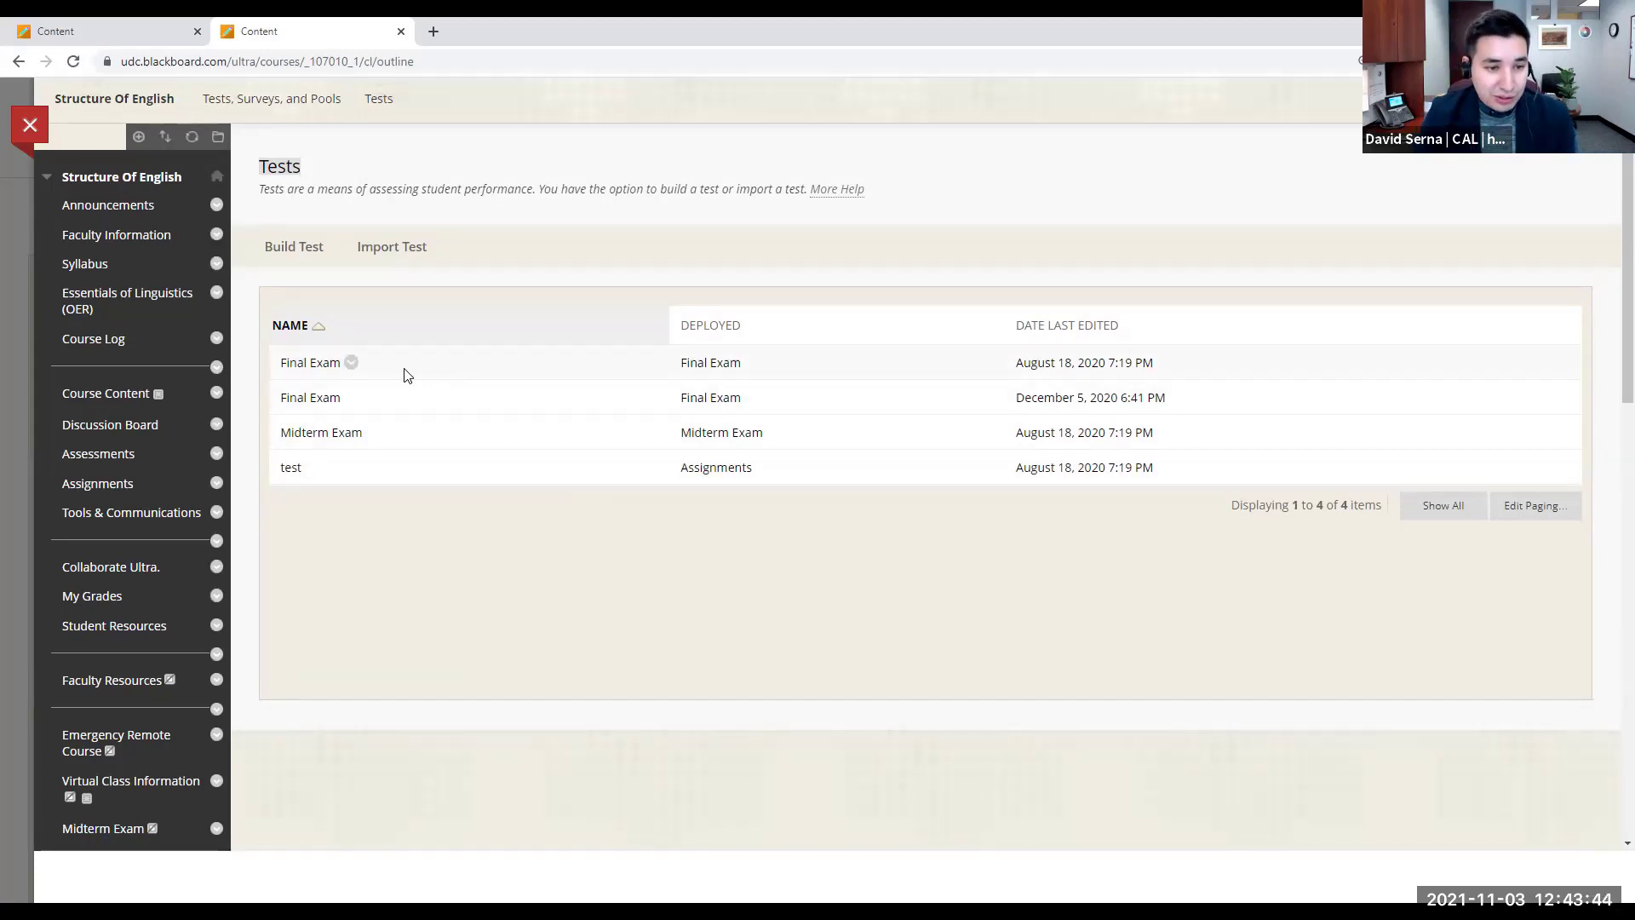
left_click(353, 364)
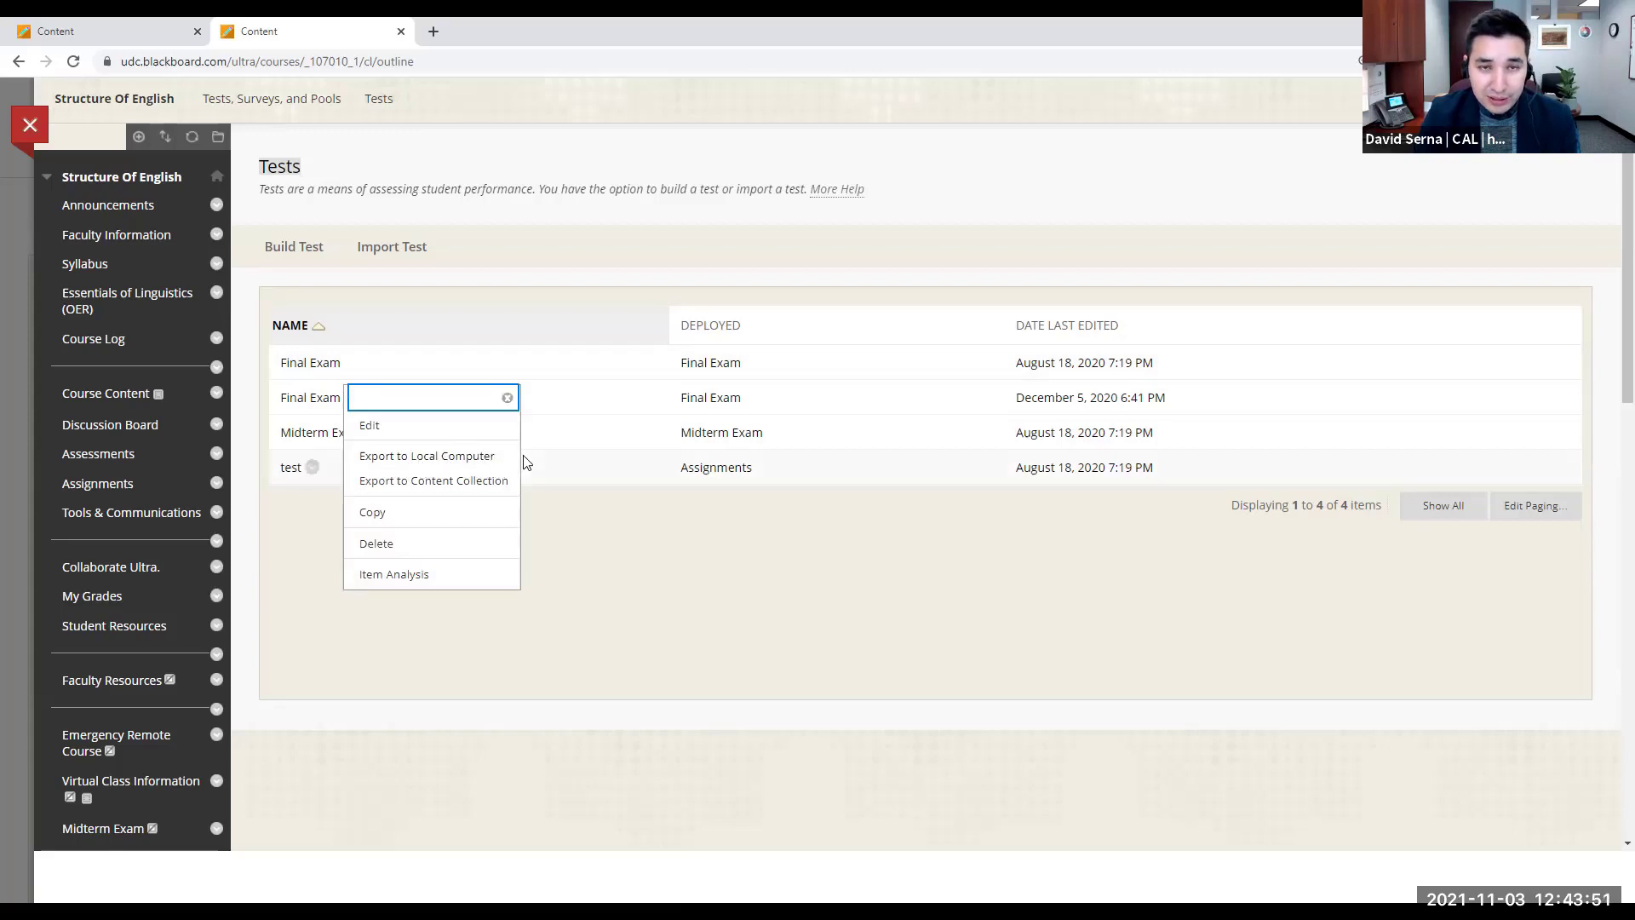
left_click(485, 464)
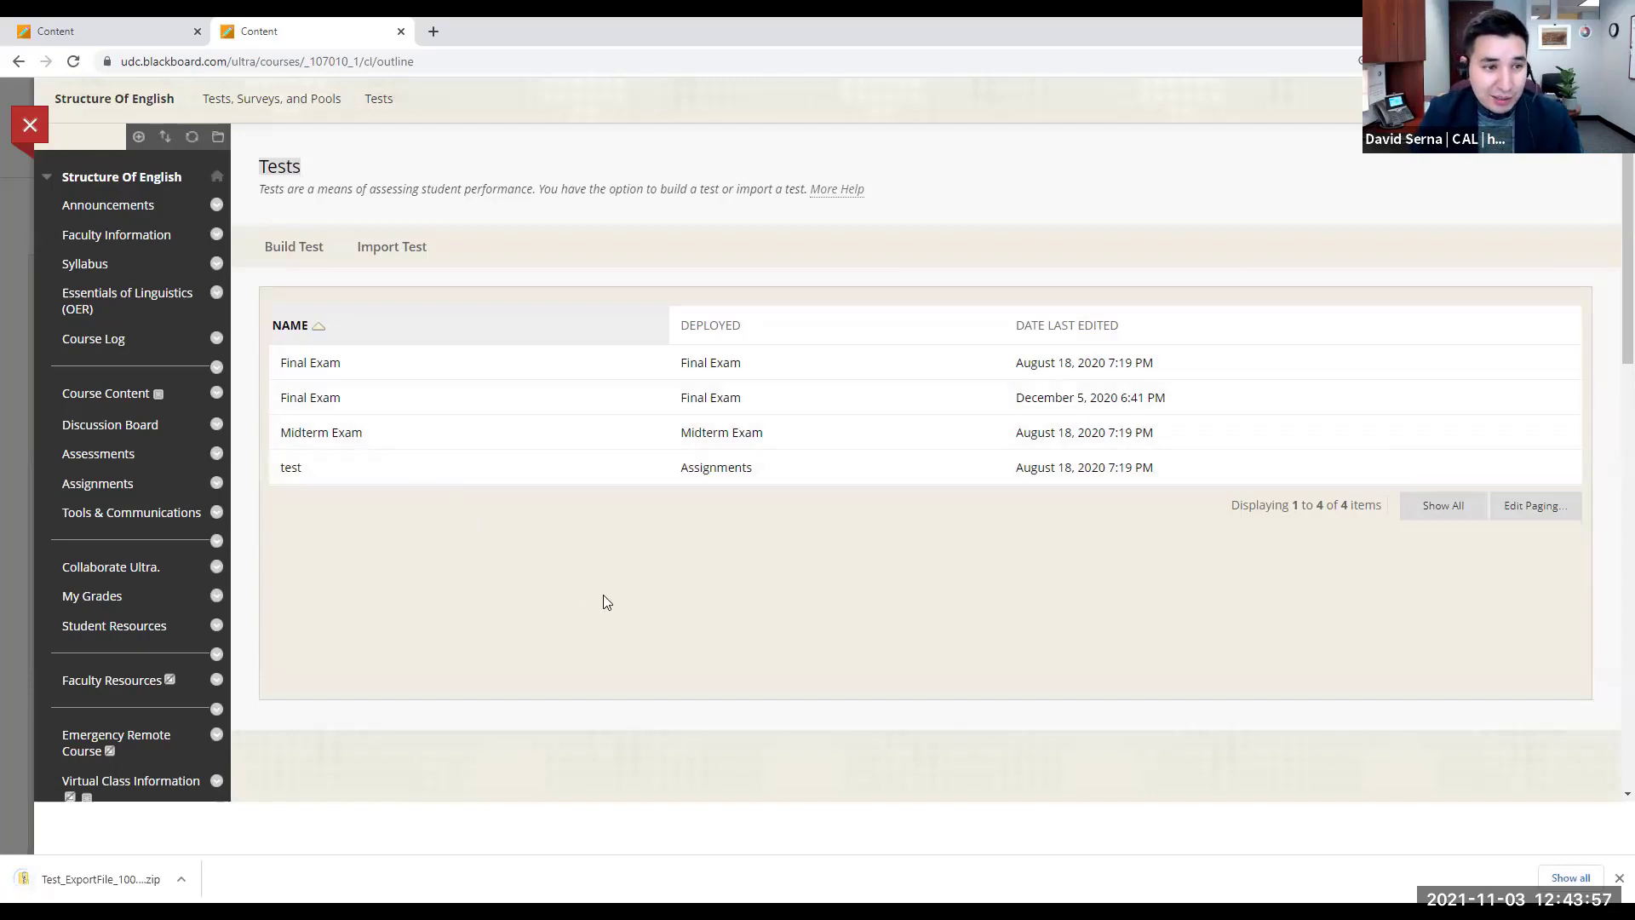
Step: Return to the Blackboard Ultra Essentials course and set the Chapter 1 Quiz to Hidden from students
left_click(31, 128)
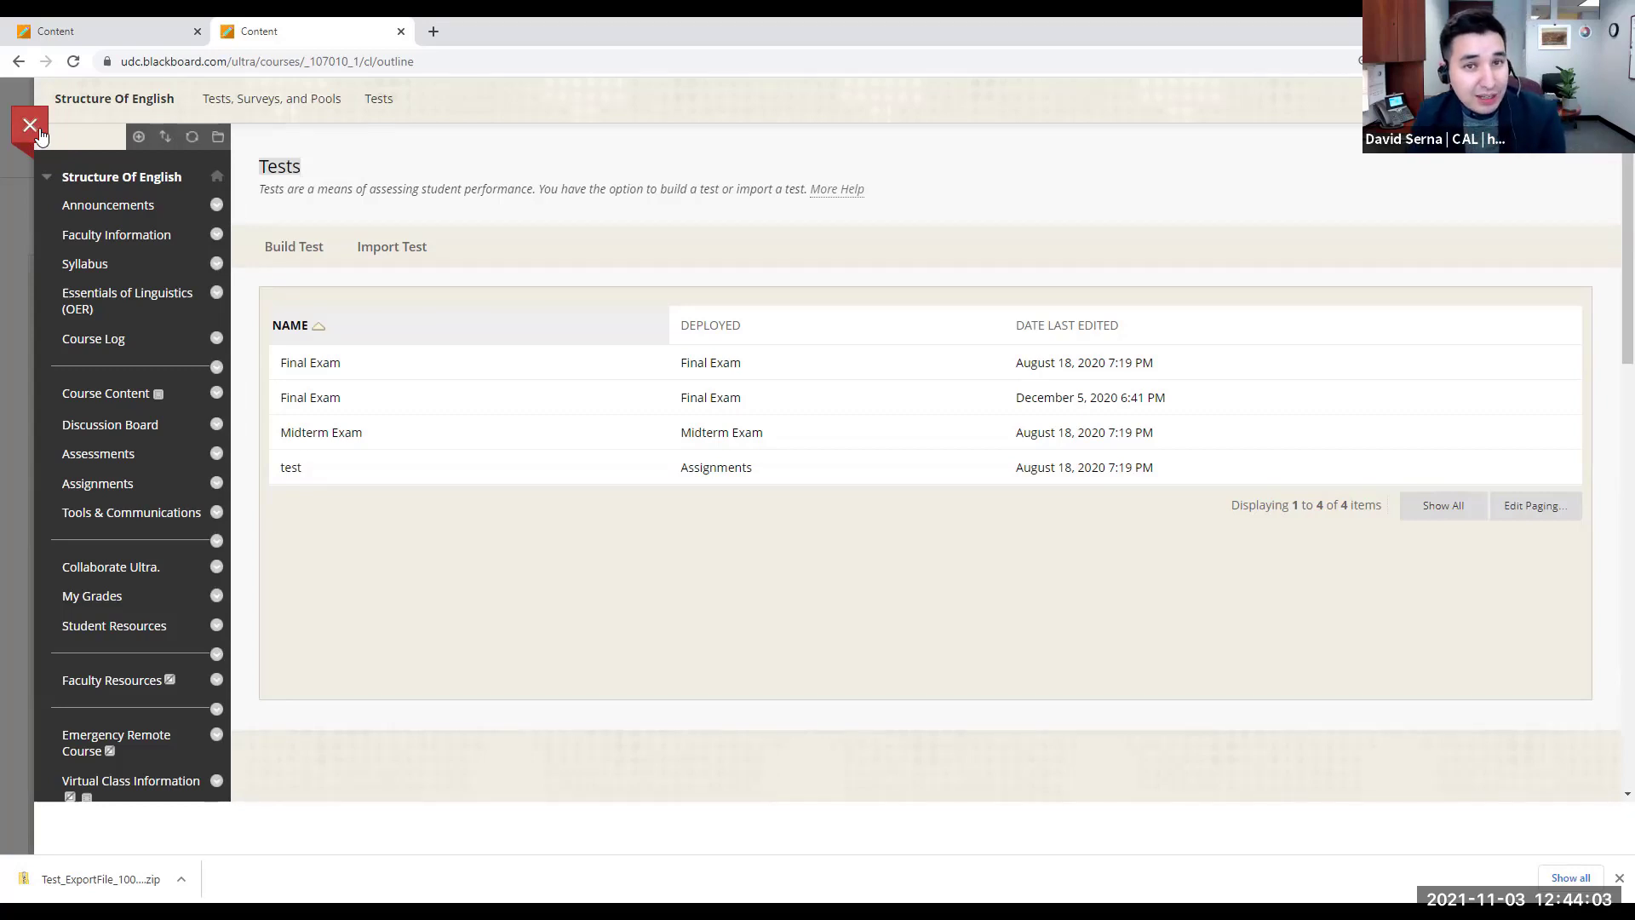
left_click(132, 37)
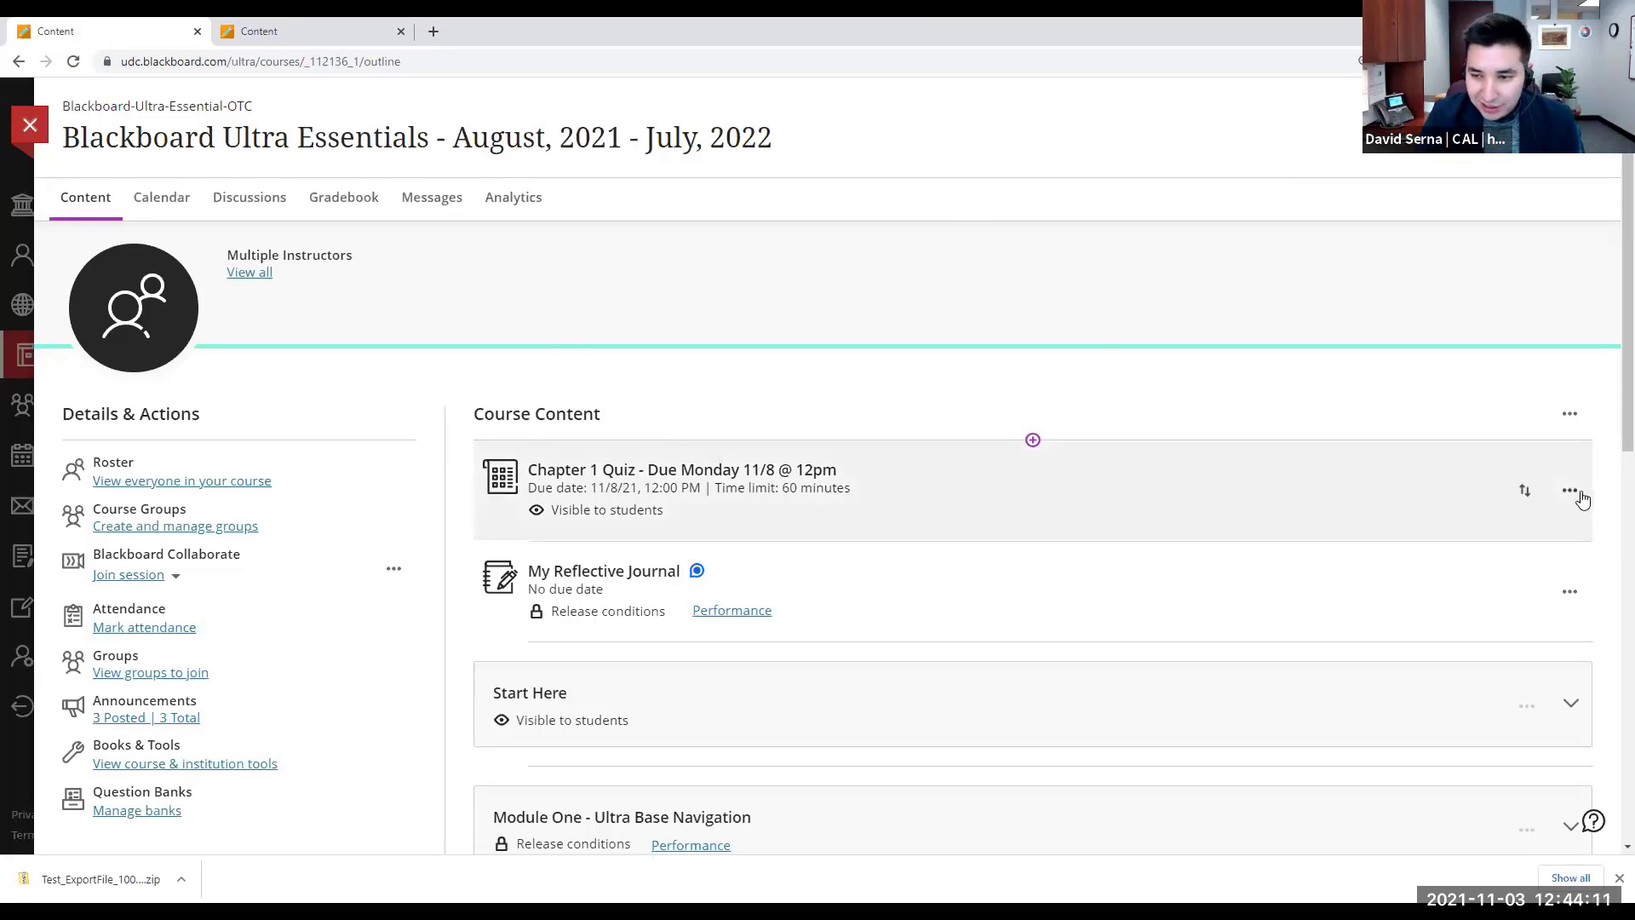
left_click(671, 511)
left_click(671, 575)
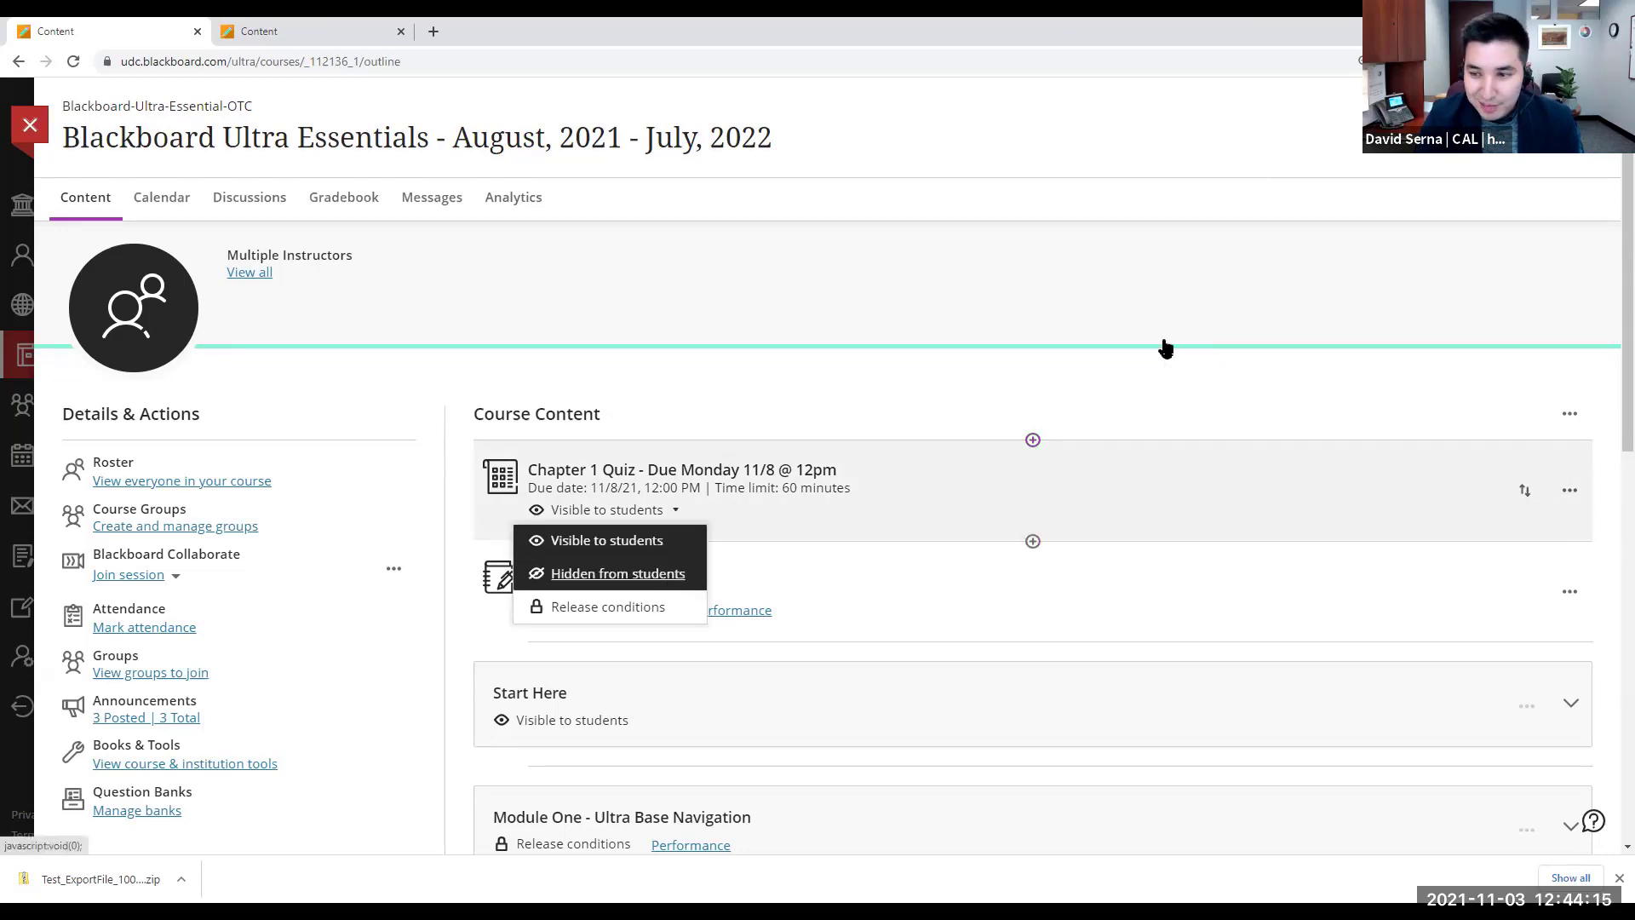
Step: Import the Test_ExportFile_10043-2020Fa_Final Exam package from Downloads as course content and dismiss the browser's download bar
left_click(1566, 415)
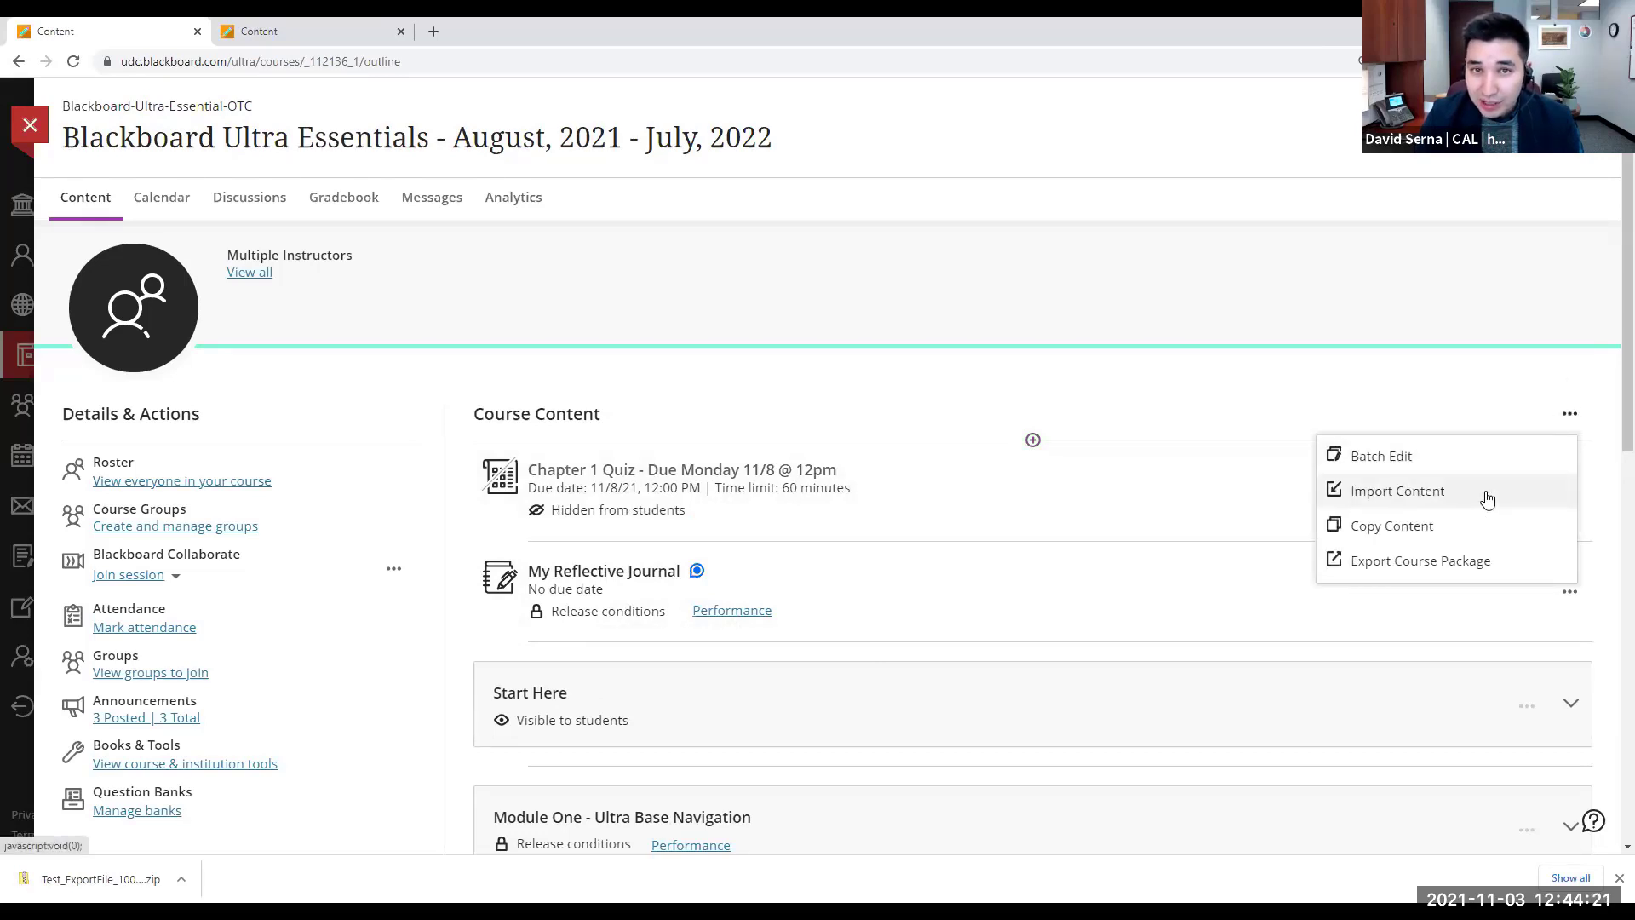
left_click(1411, 498)
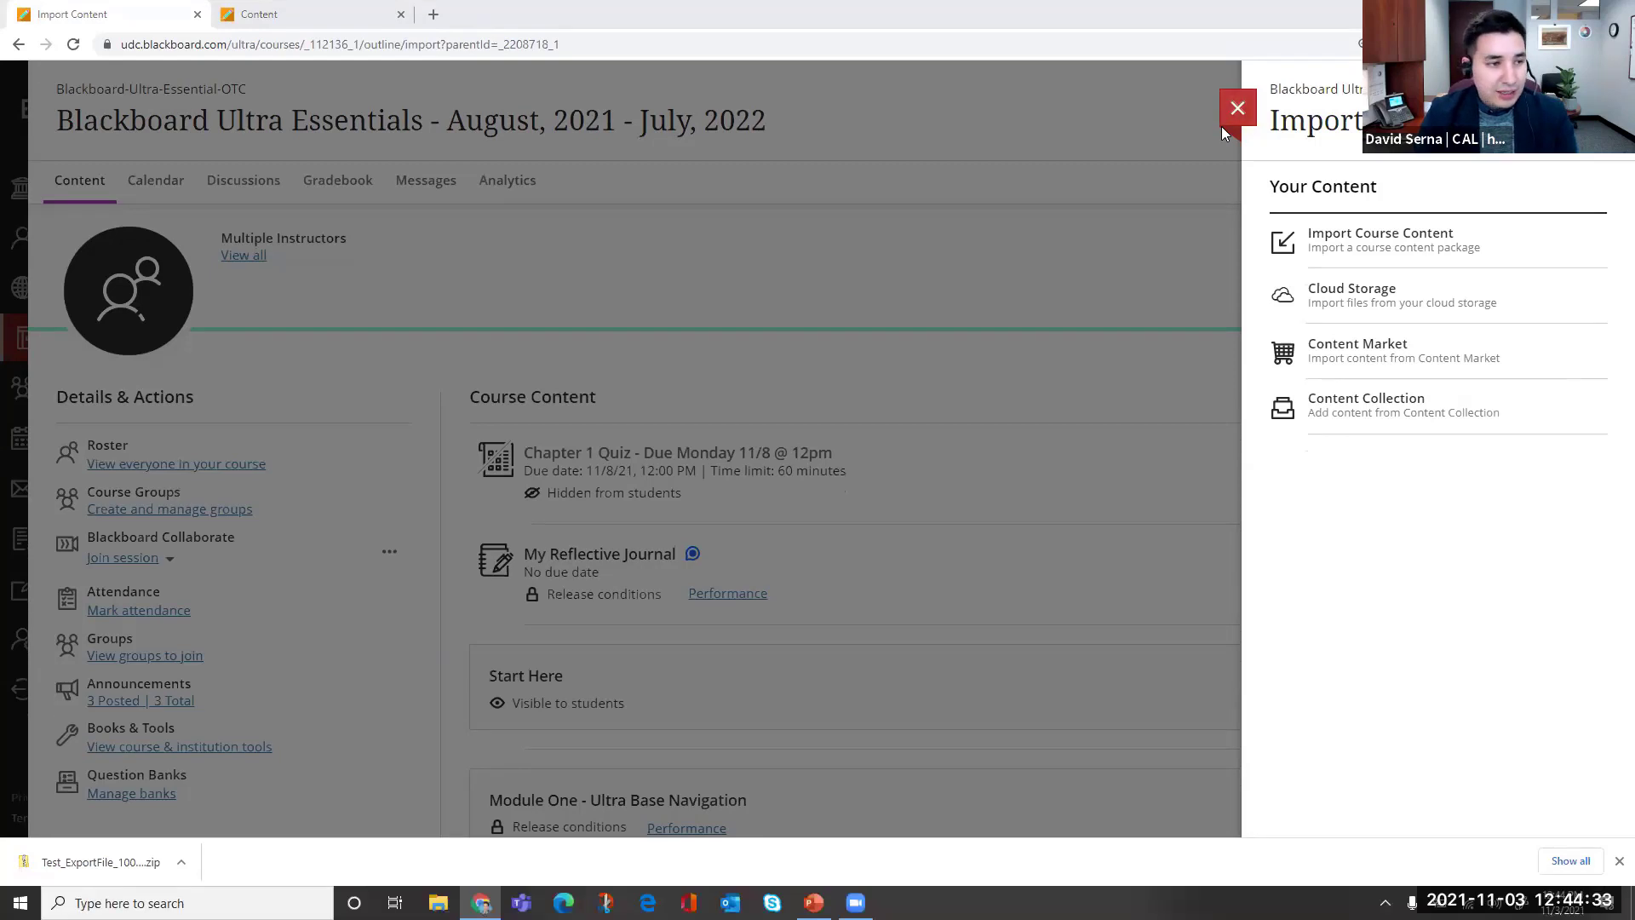
left_click(1390, 253)
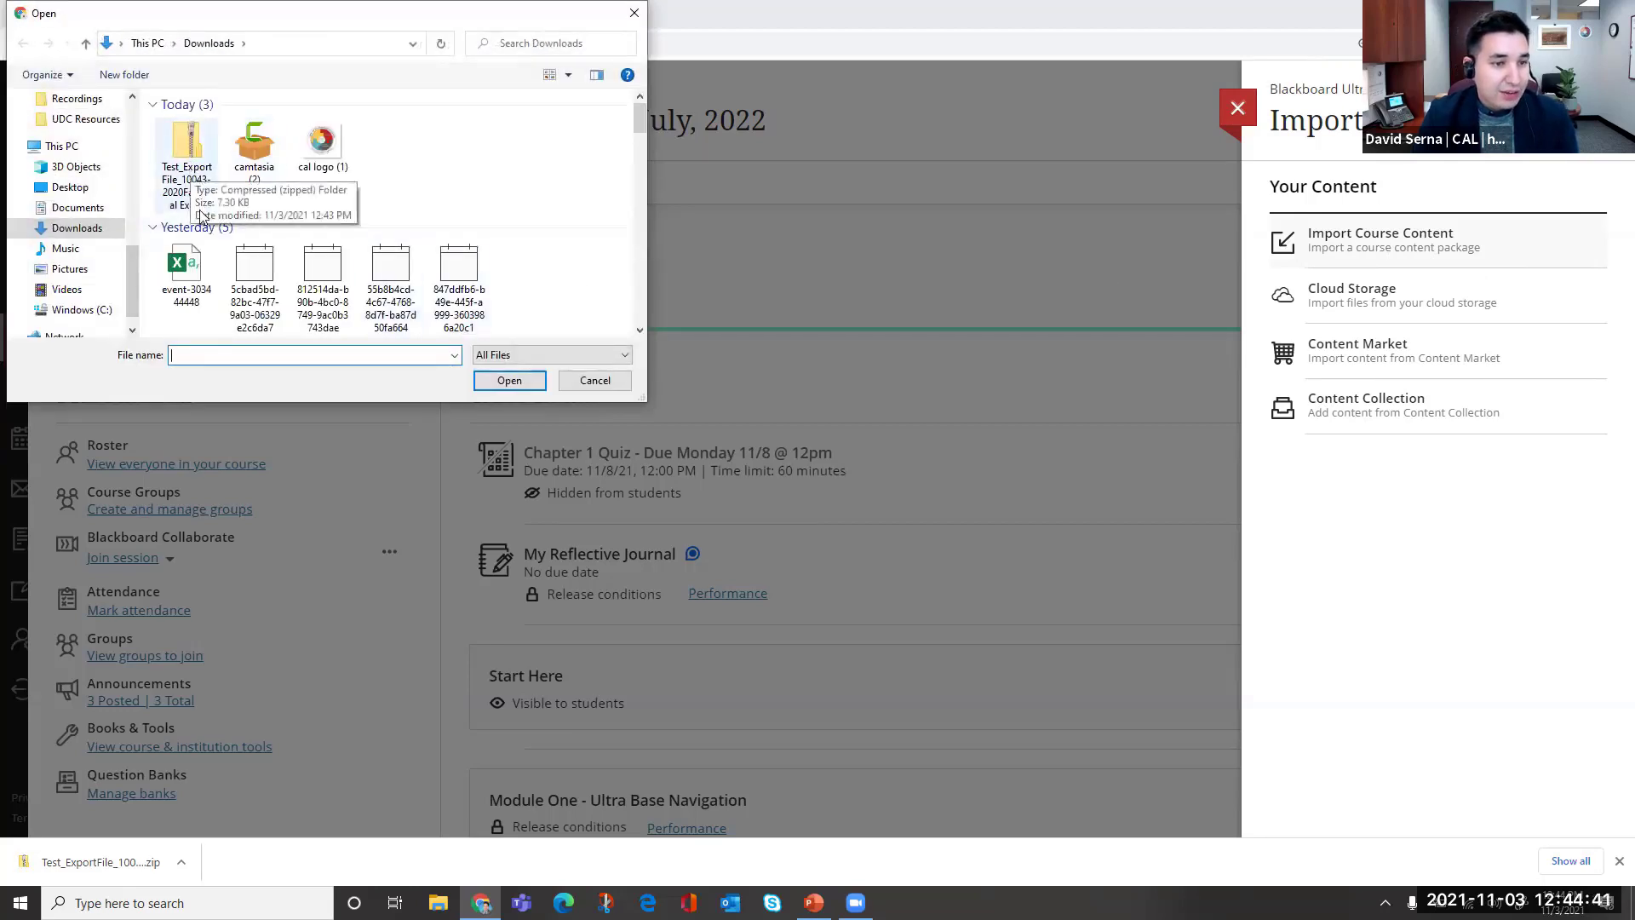
left_click(206, 160)
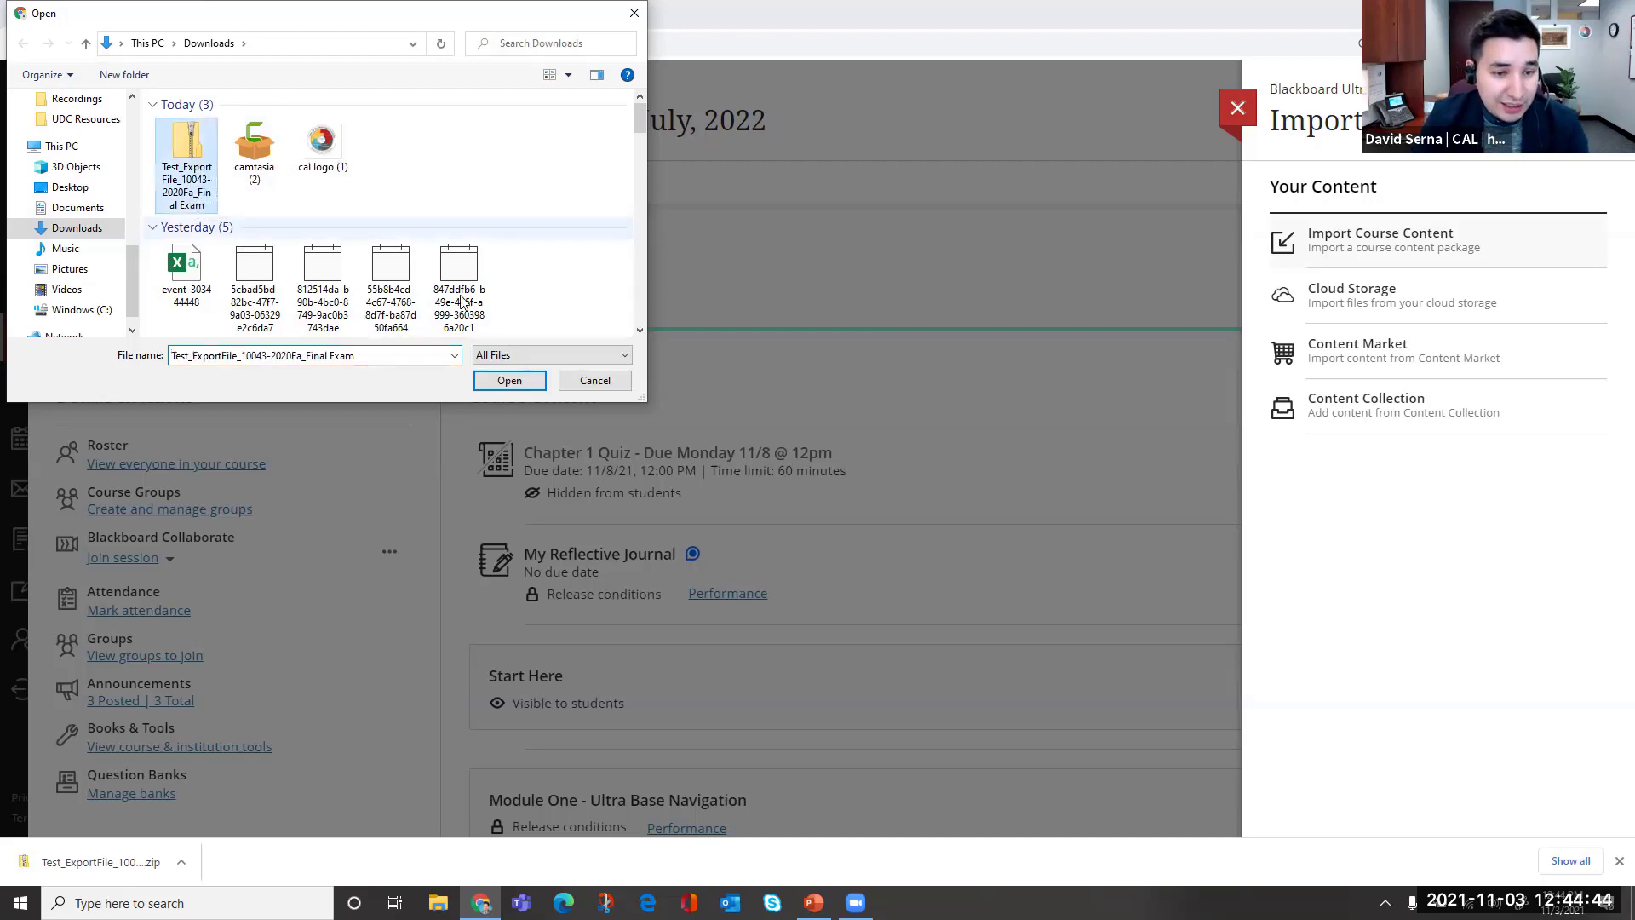
left_click(515, 381)
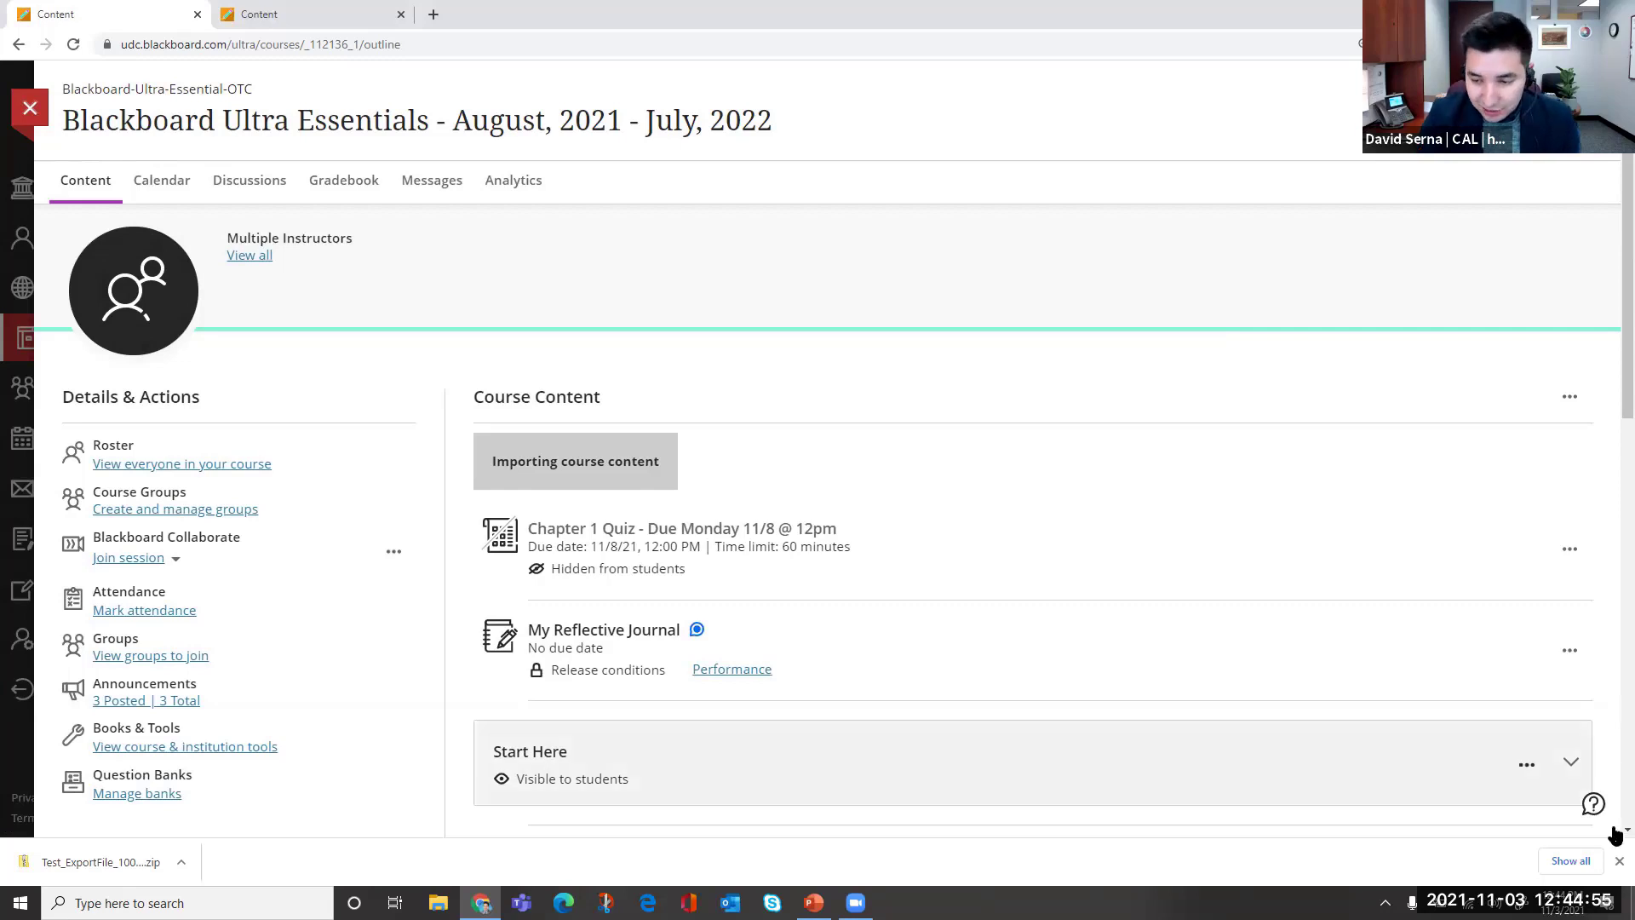
left_click(1620, 861)
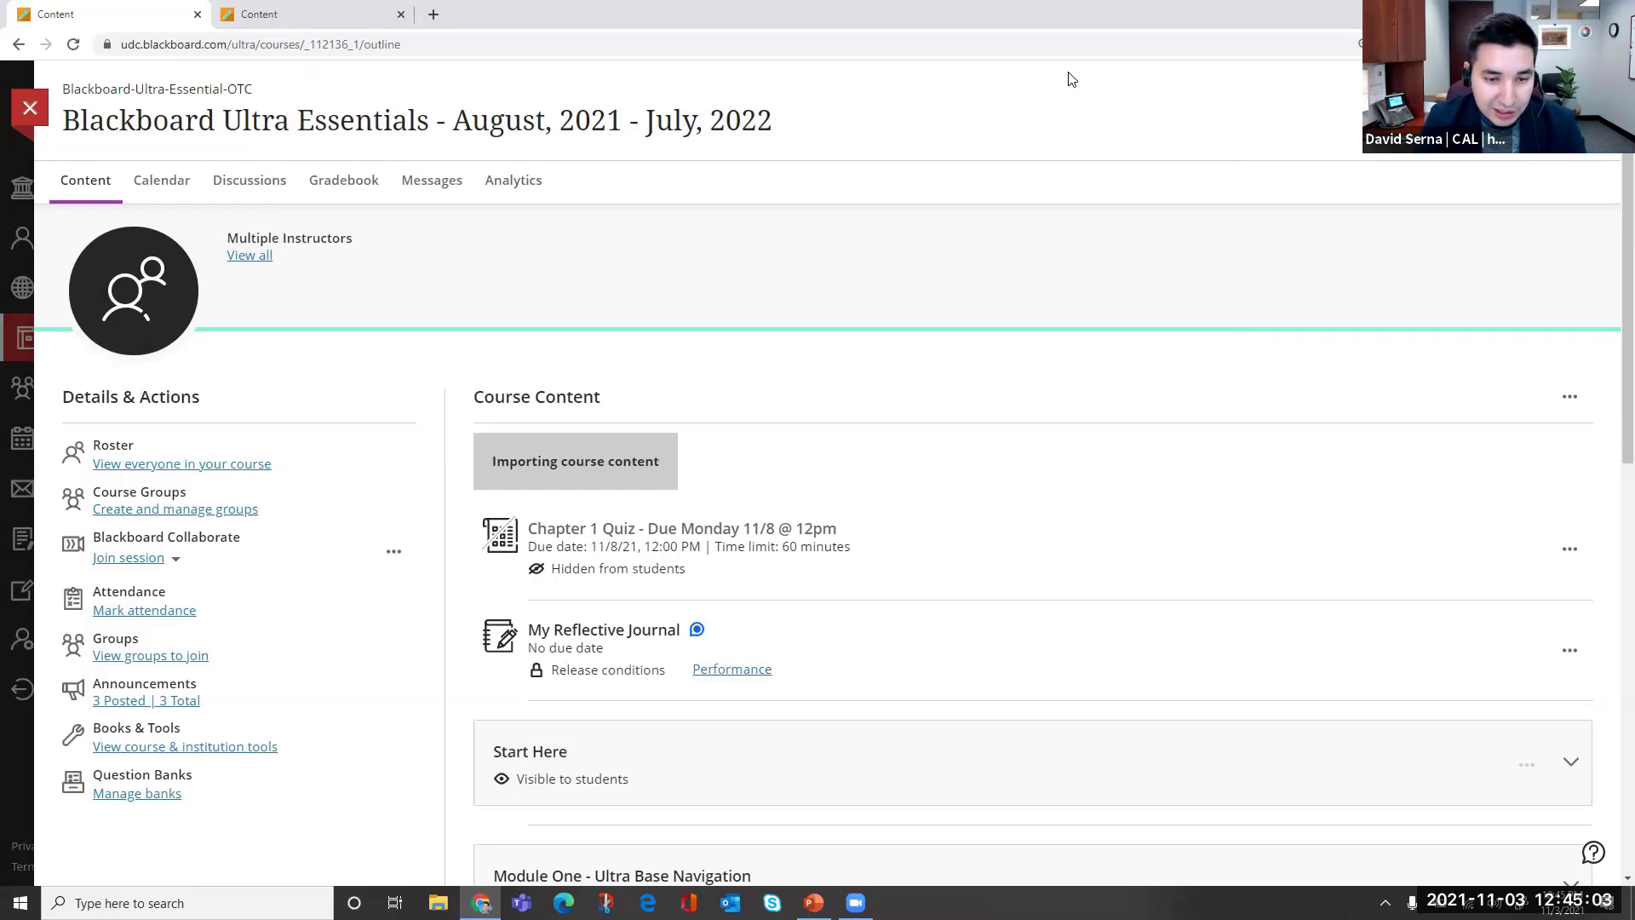
Step: Look through the course content list during the import and dismiss the import notice
scroll(1612, 499, "down", 1)
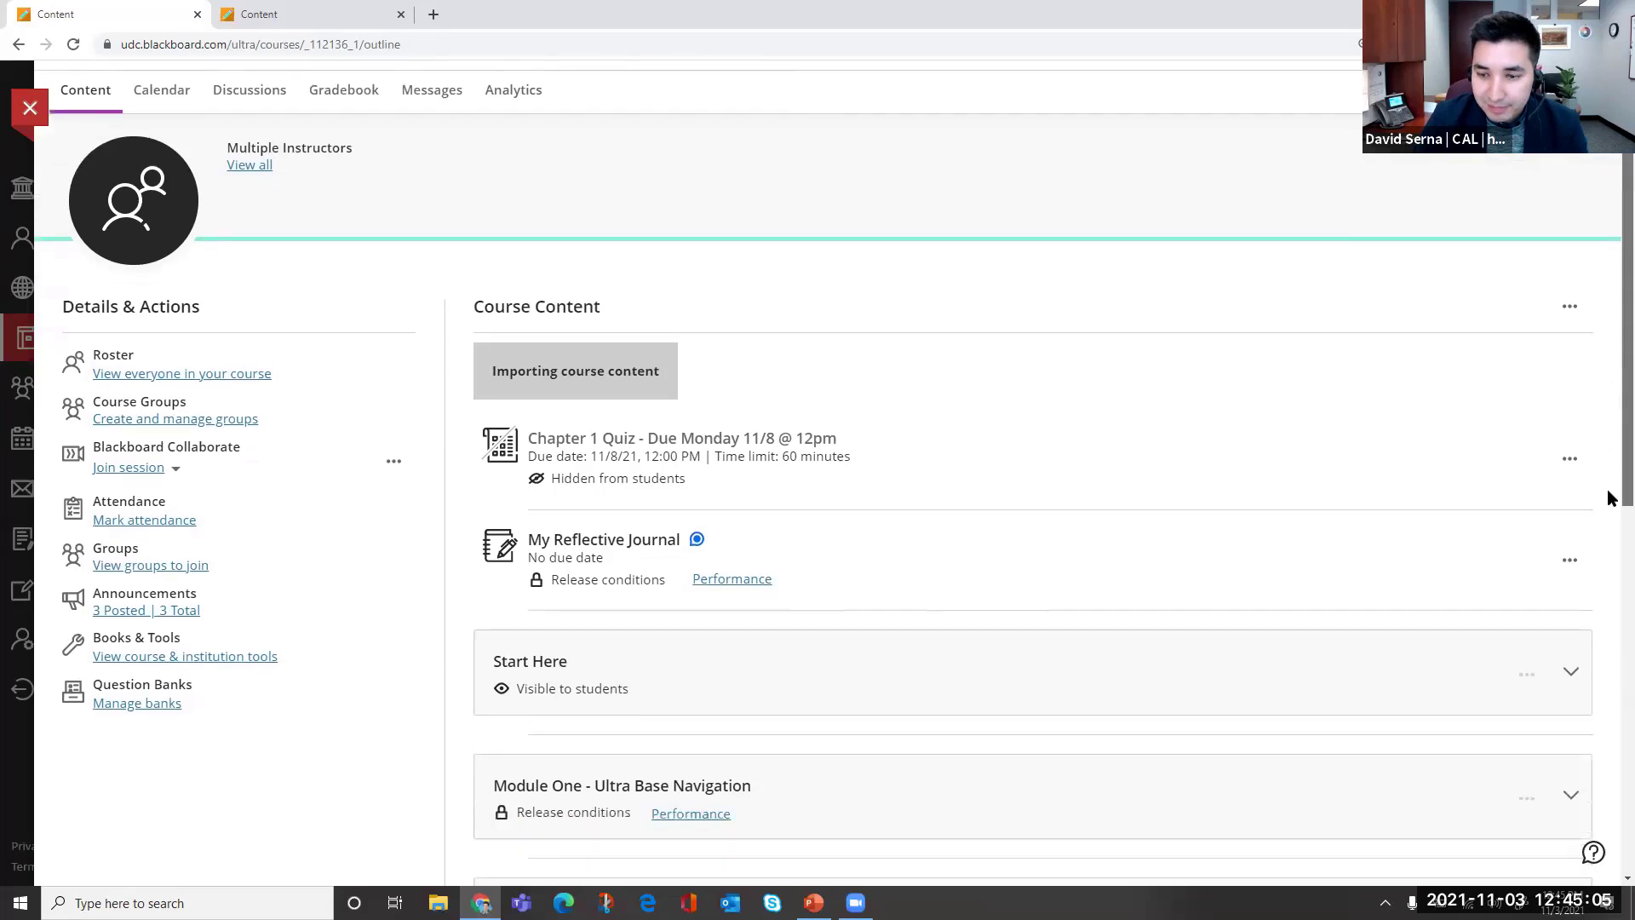
scroll(1612, 498, "down", 9)
scroll(1608, 723, "up", 10)
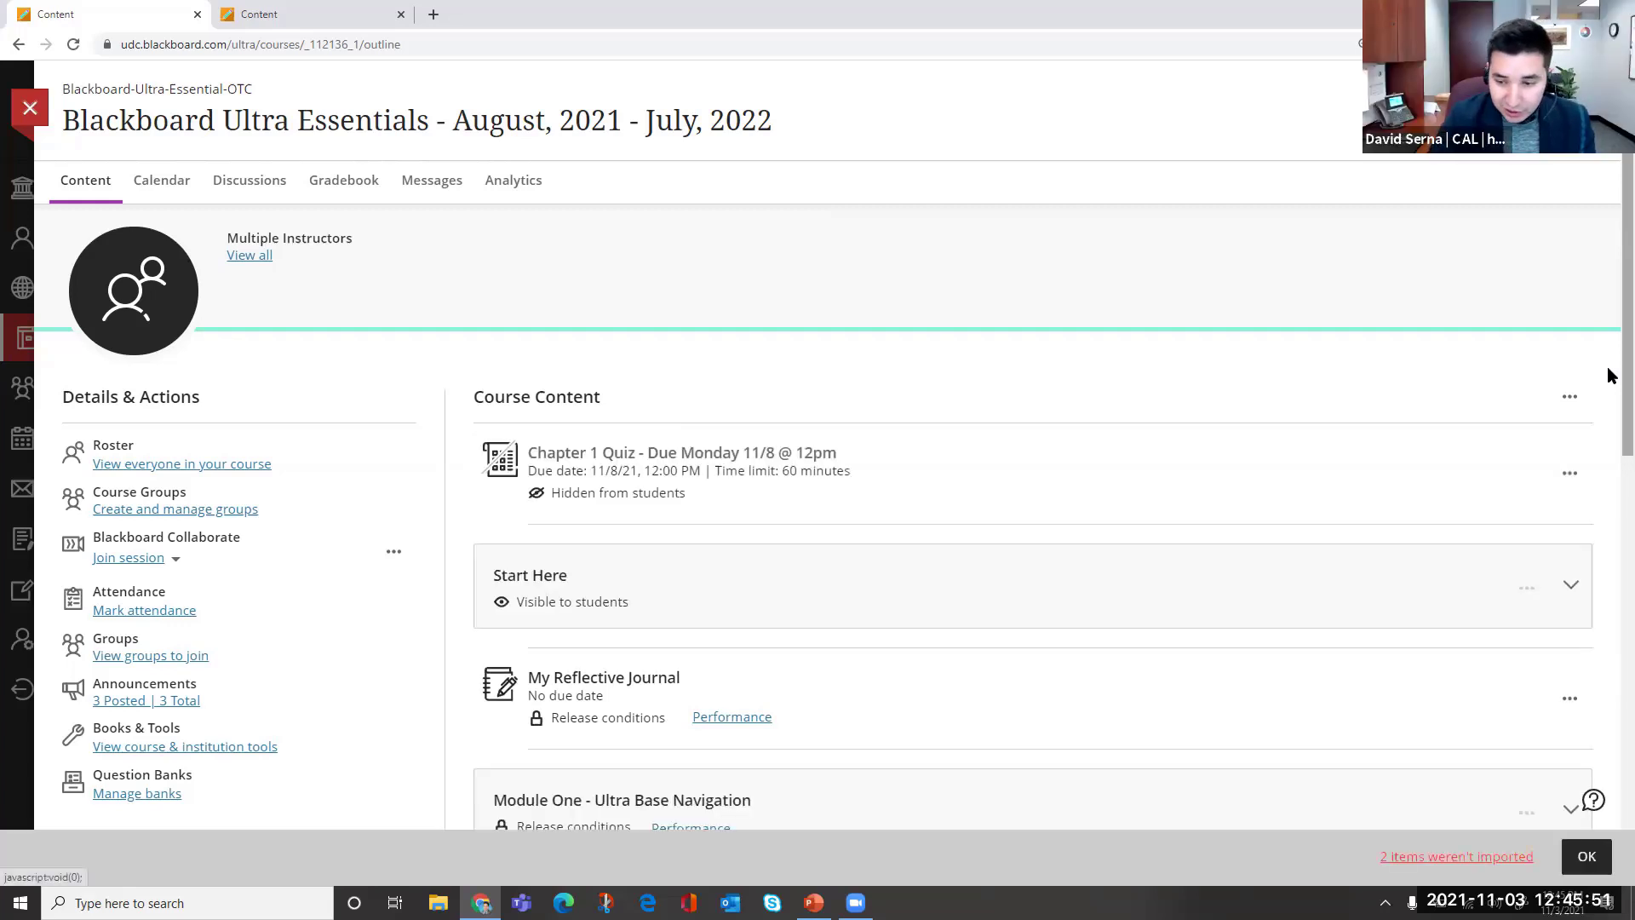
left_click(1587, 855)
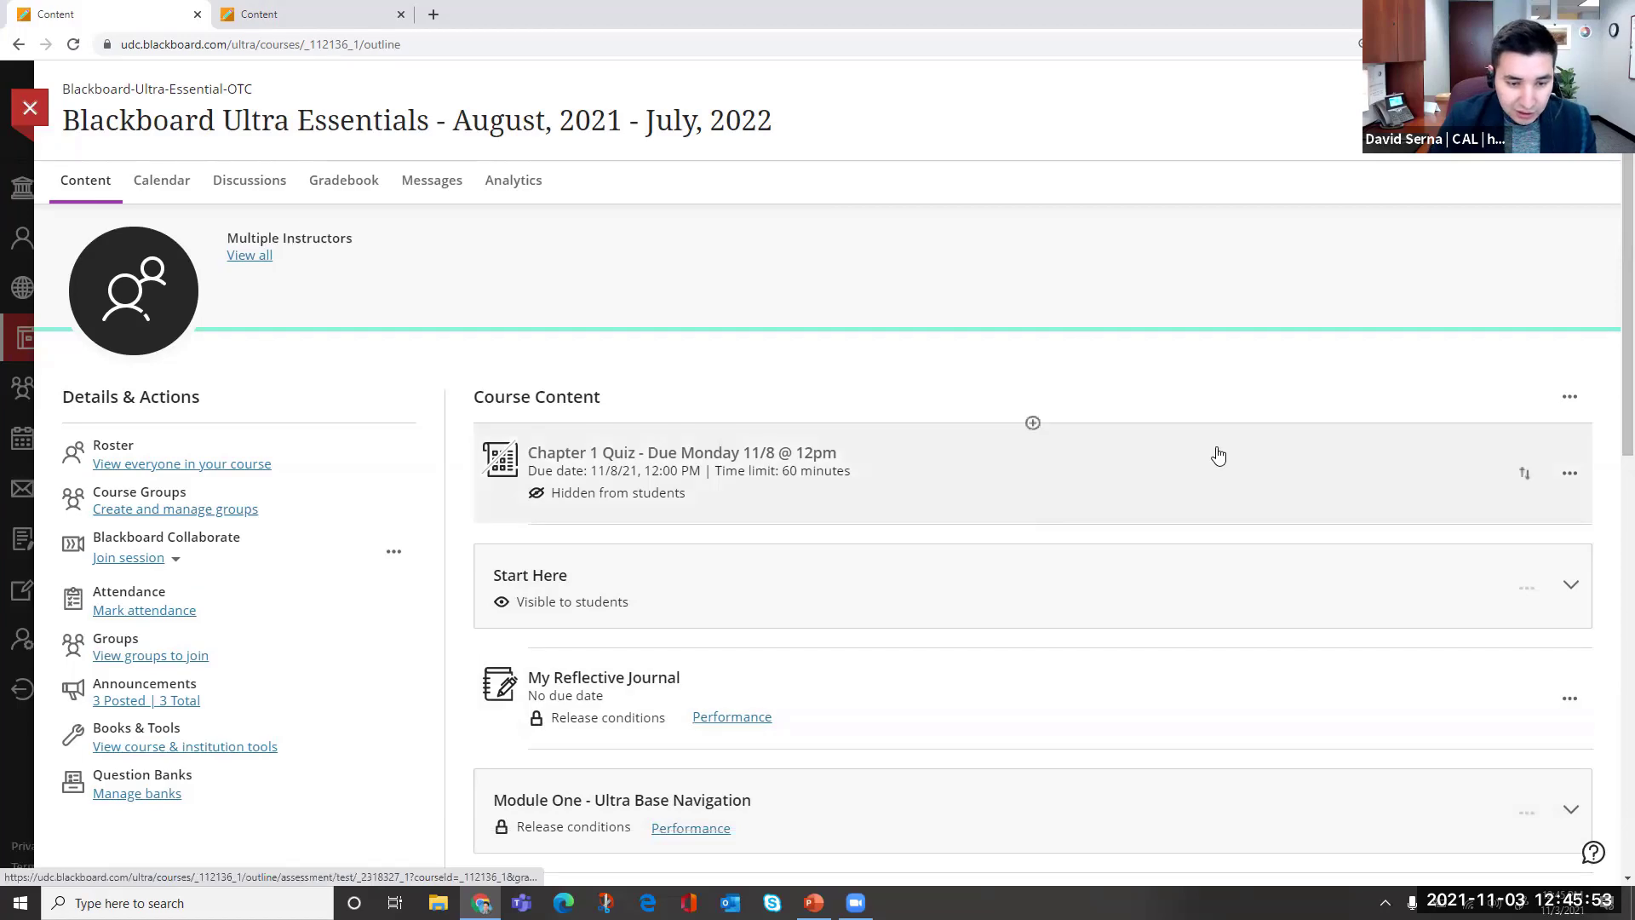
Step: Open the imported Final Exam from the Undeployed Tests folder and review its questions
scroll(1217, 455, "down", 10)
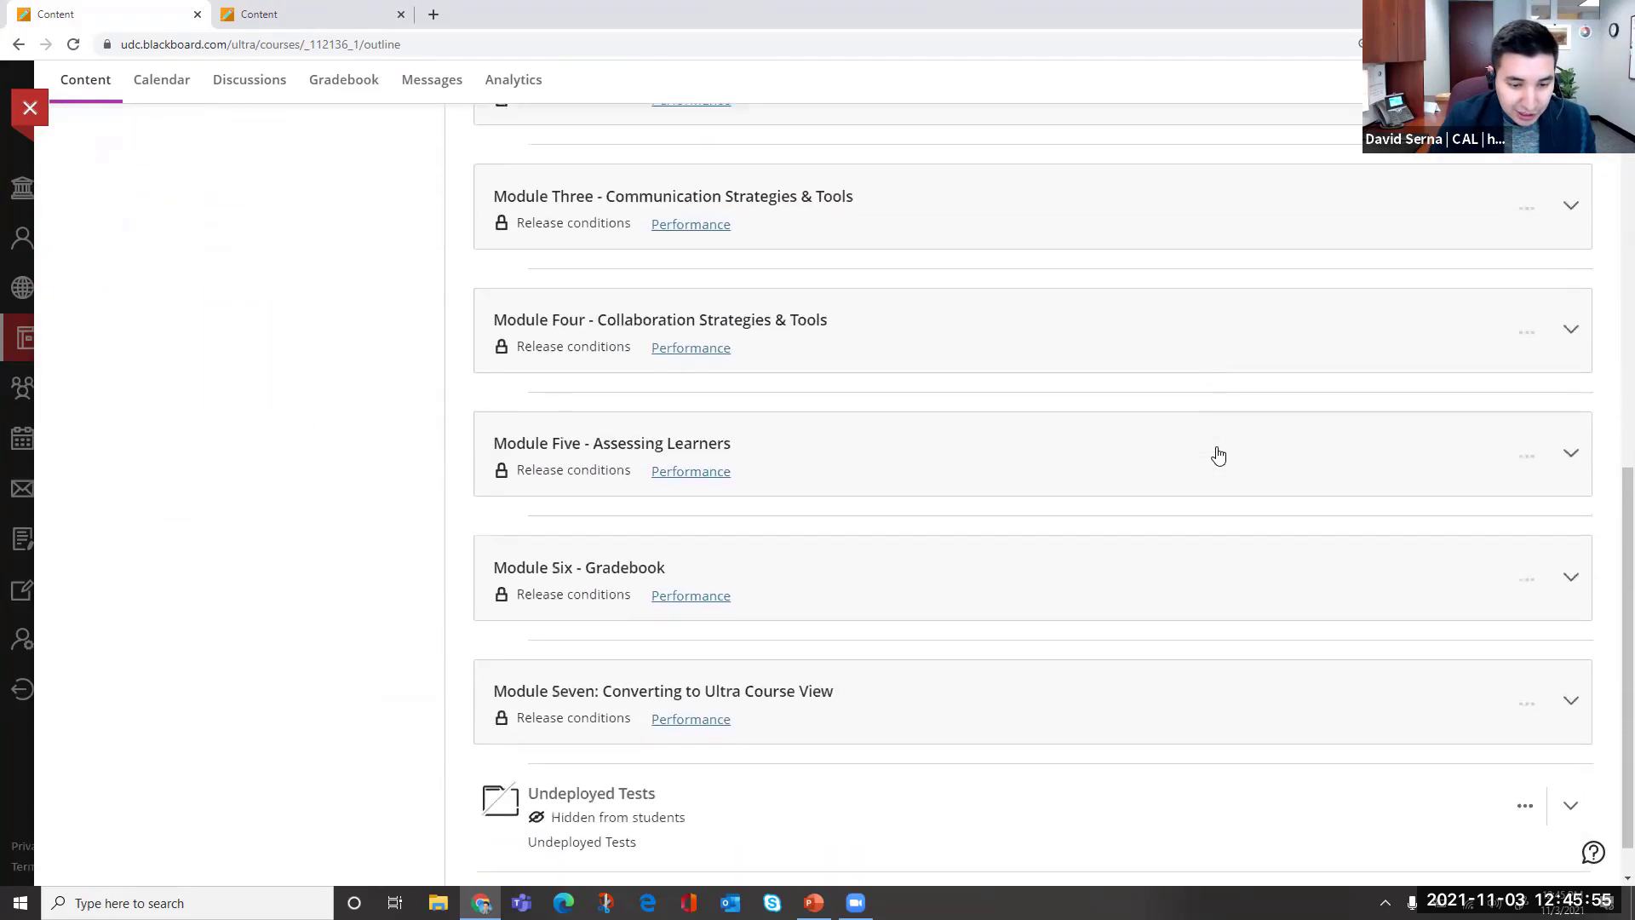
scroll(1218, 456, "up", 8)
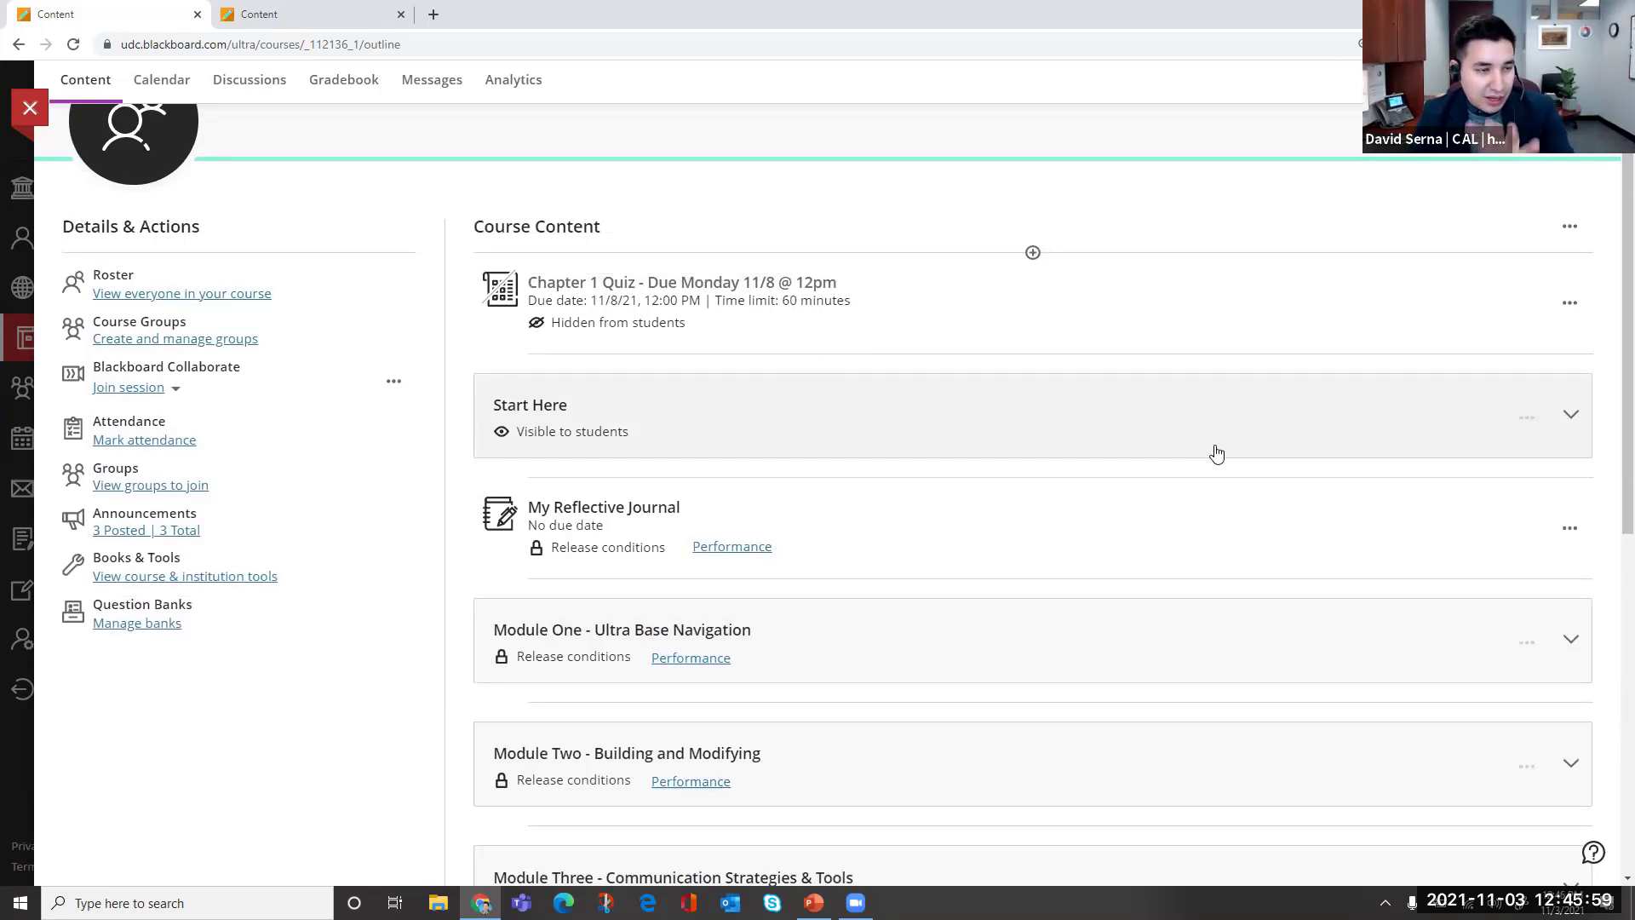
scroll(1215, 453, "down", 9)
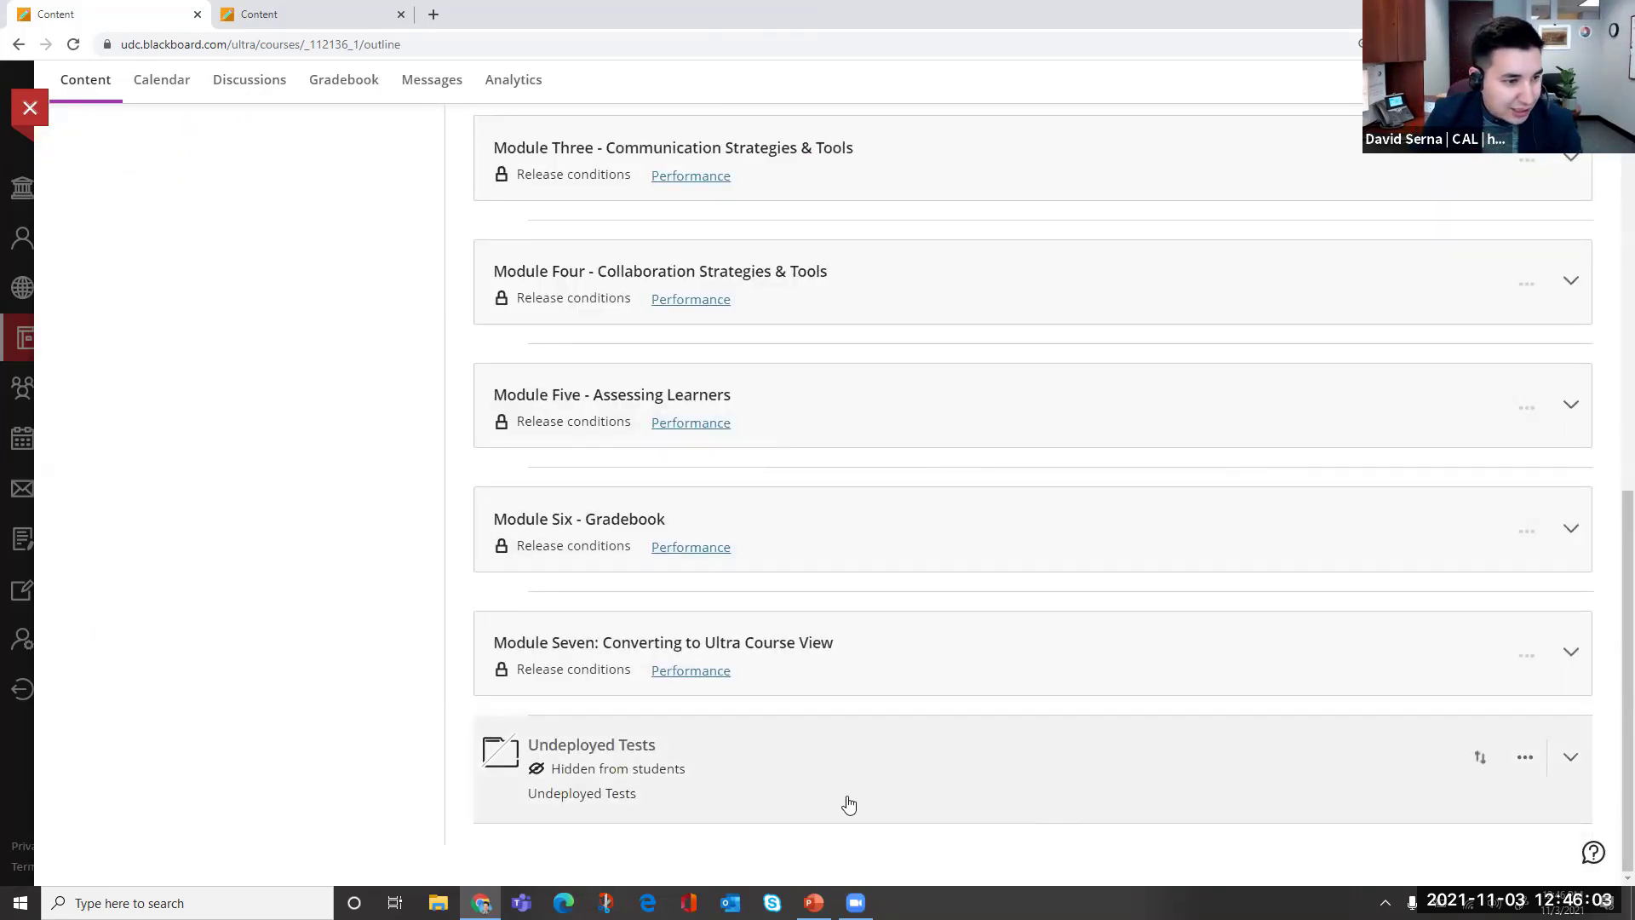
left_click(864, 757)
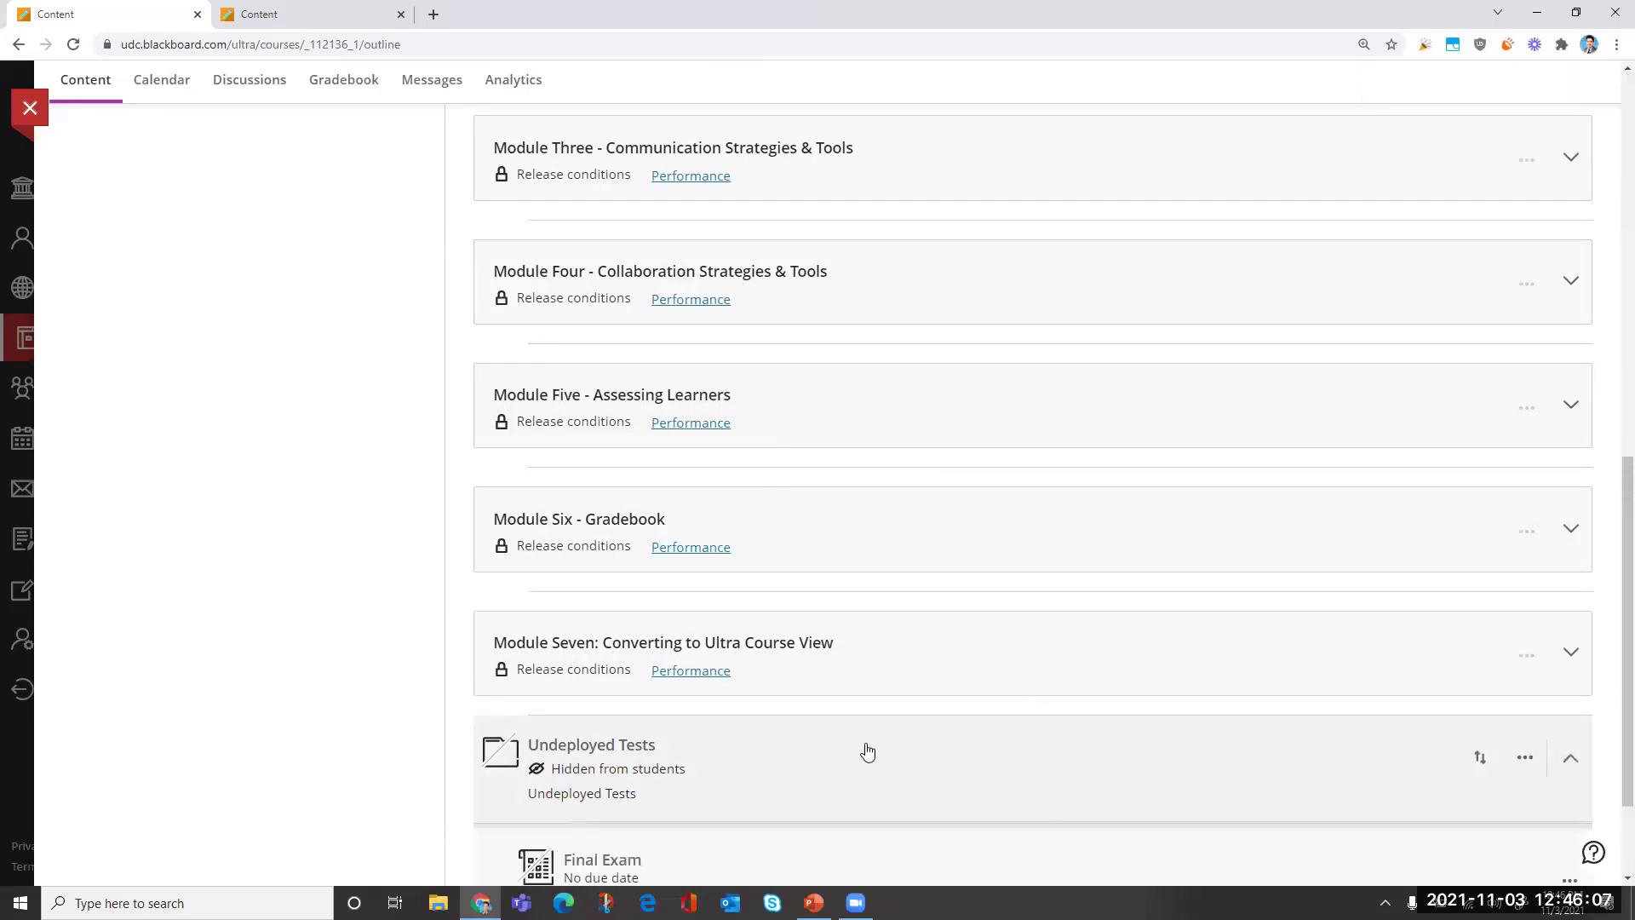
scroll(809, 732, "down", 2)
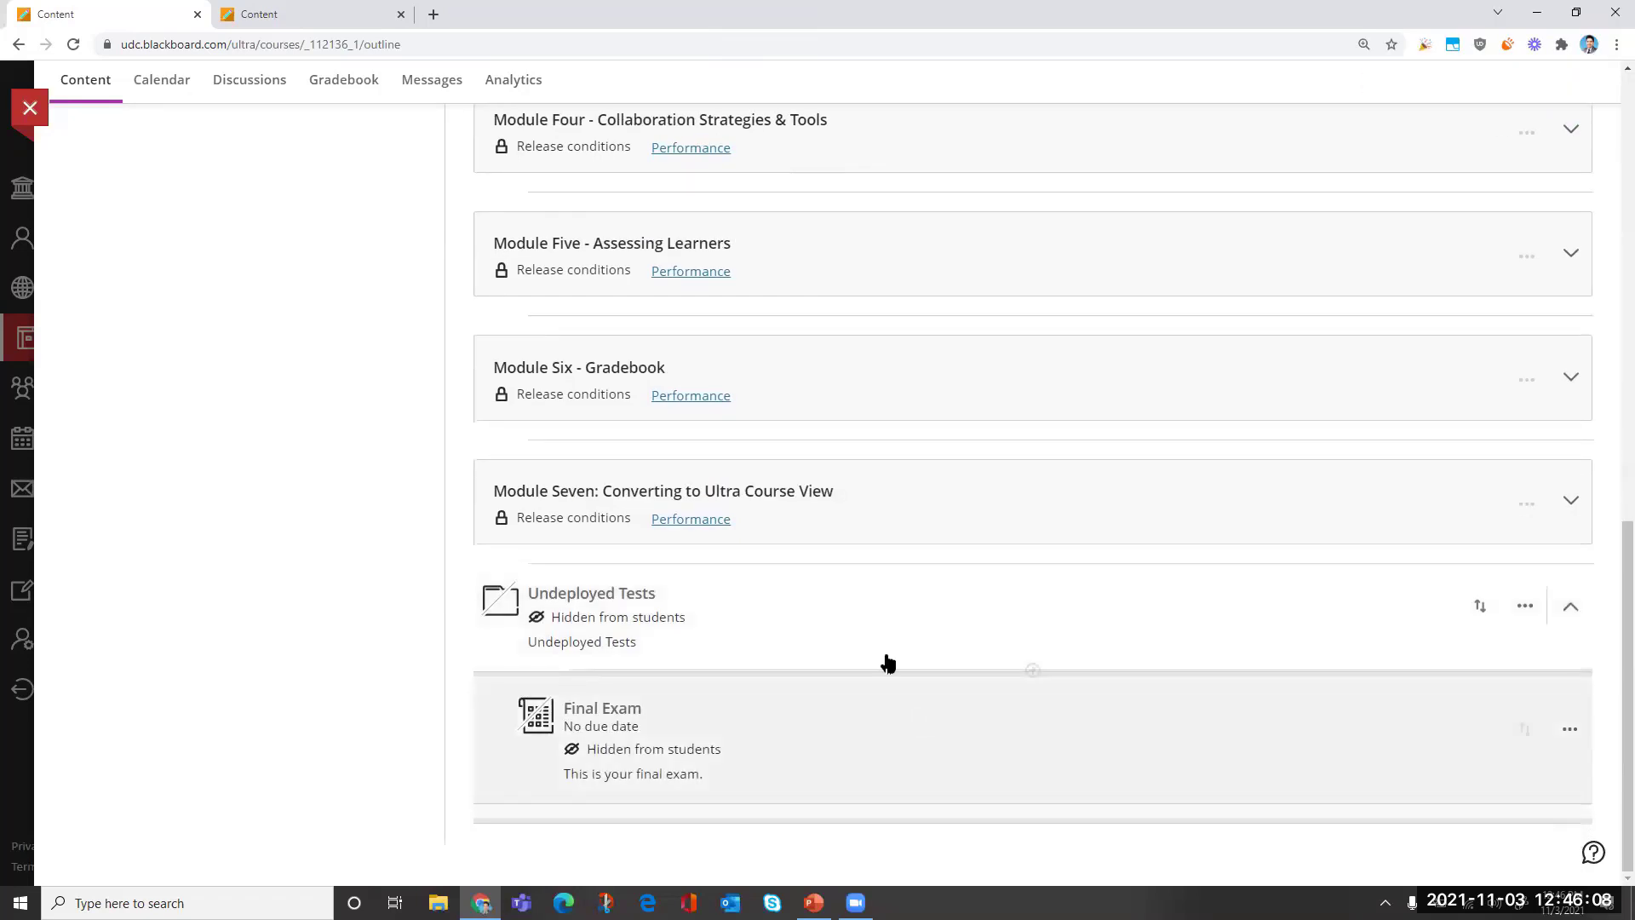
left_click(831, 736)
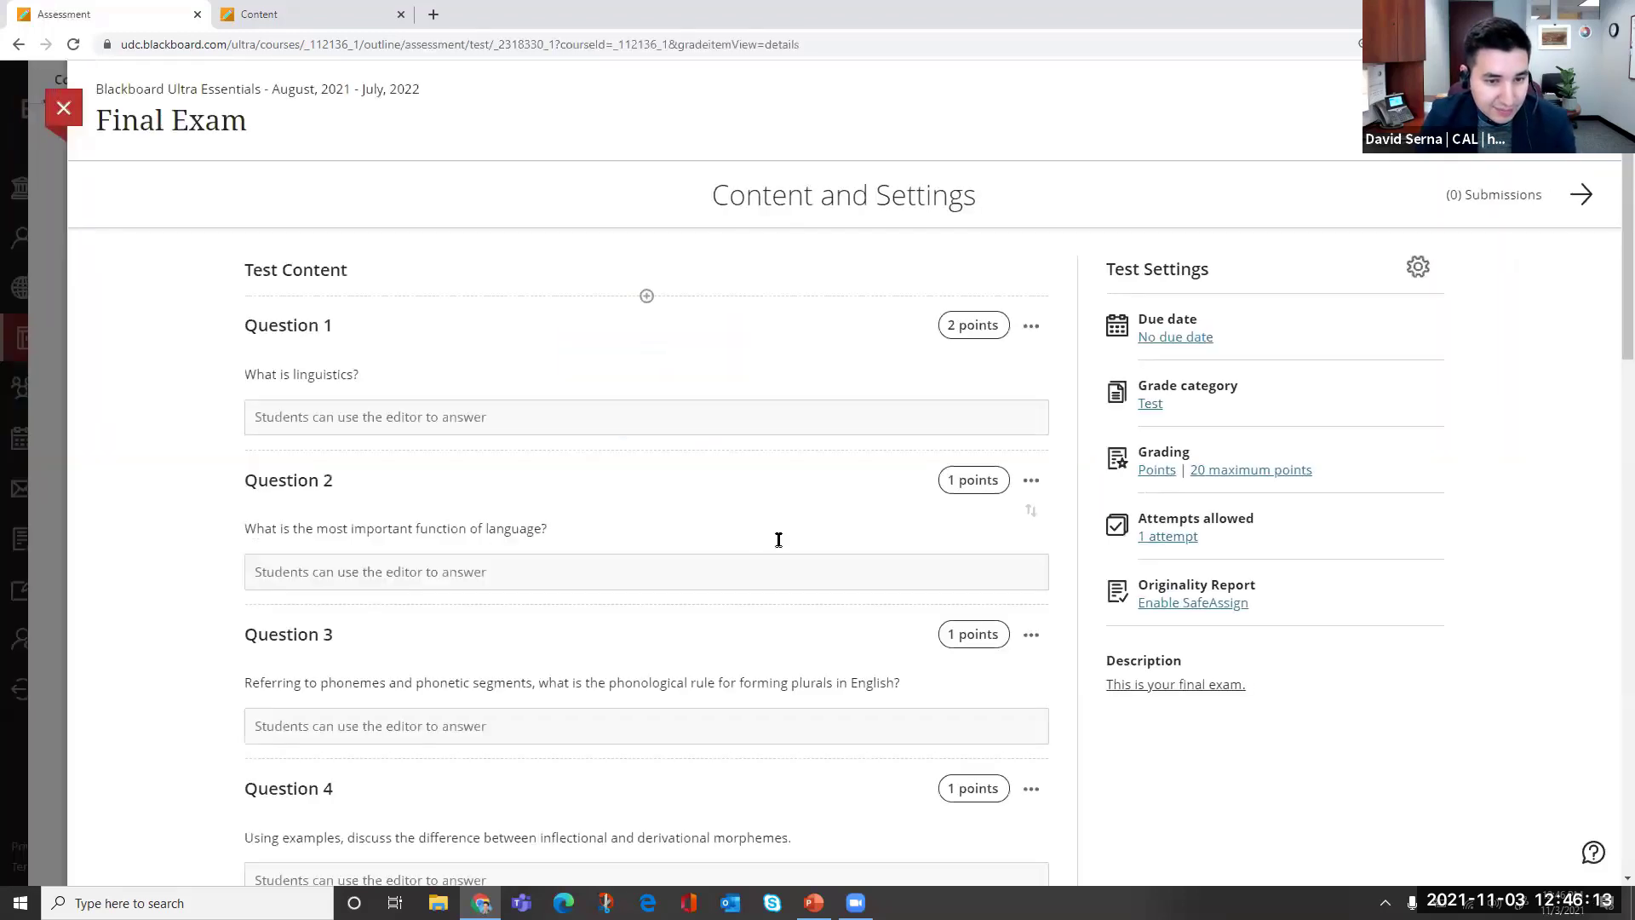
scroll(782, 472, "down", 2)
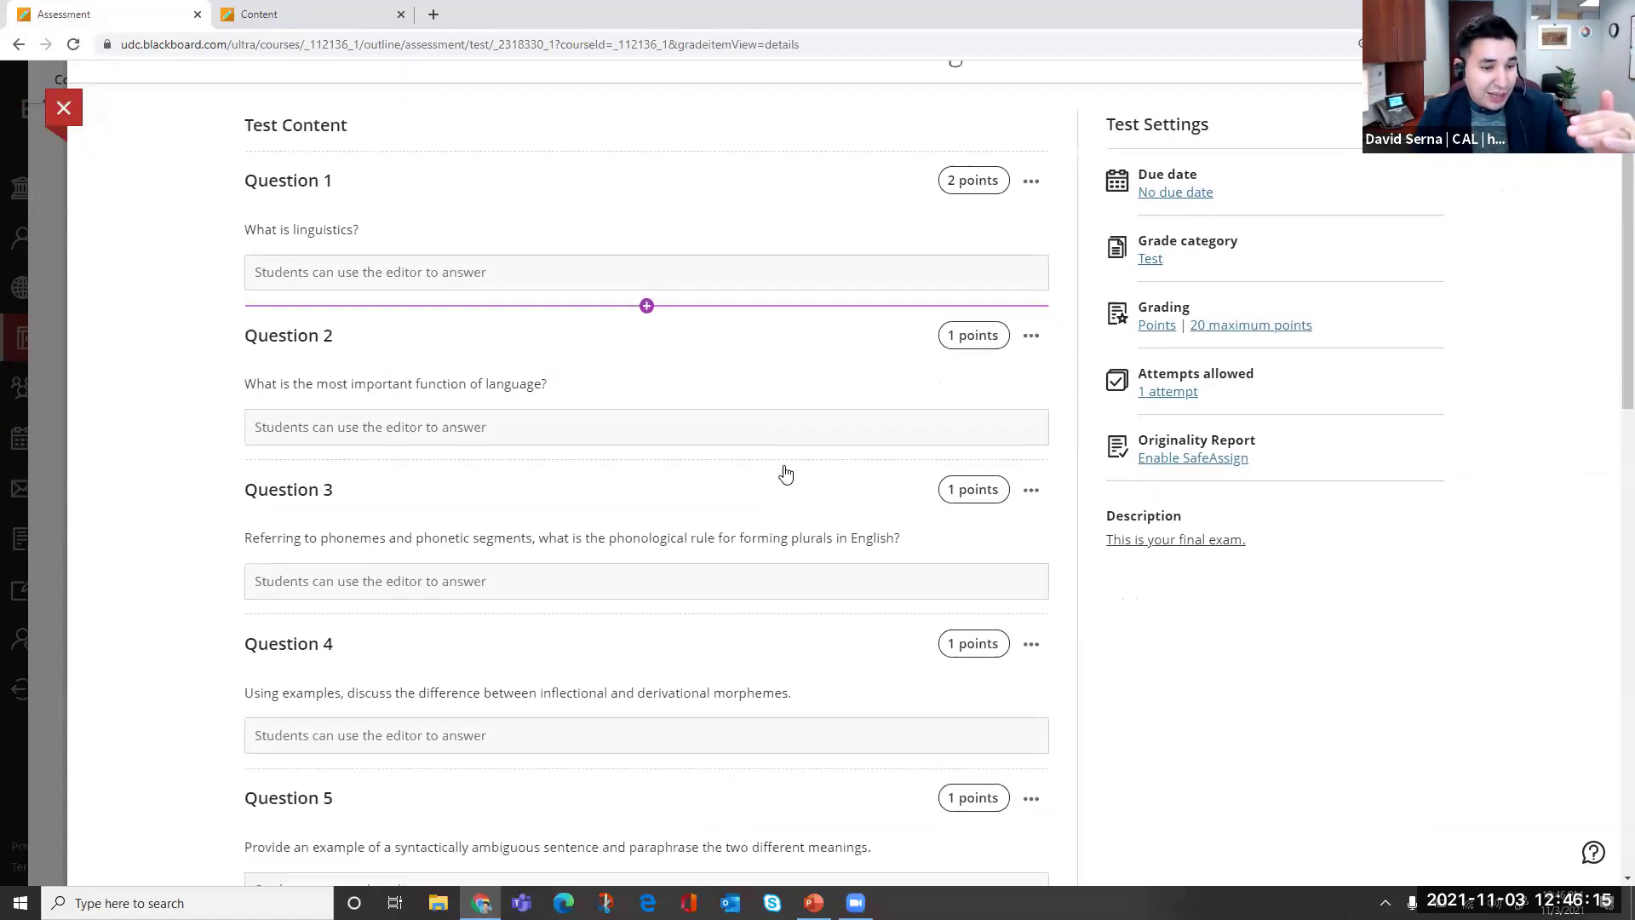
Step: Review the remaining questions of the imported Final Exam and close it to return to the course content
scroll(785, 473, "down", 10)
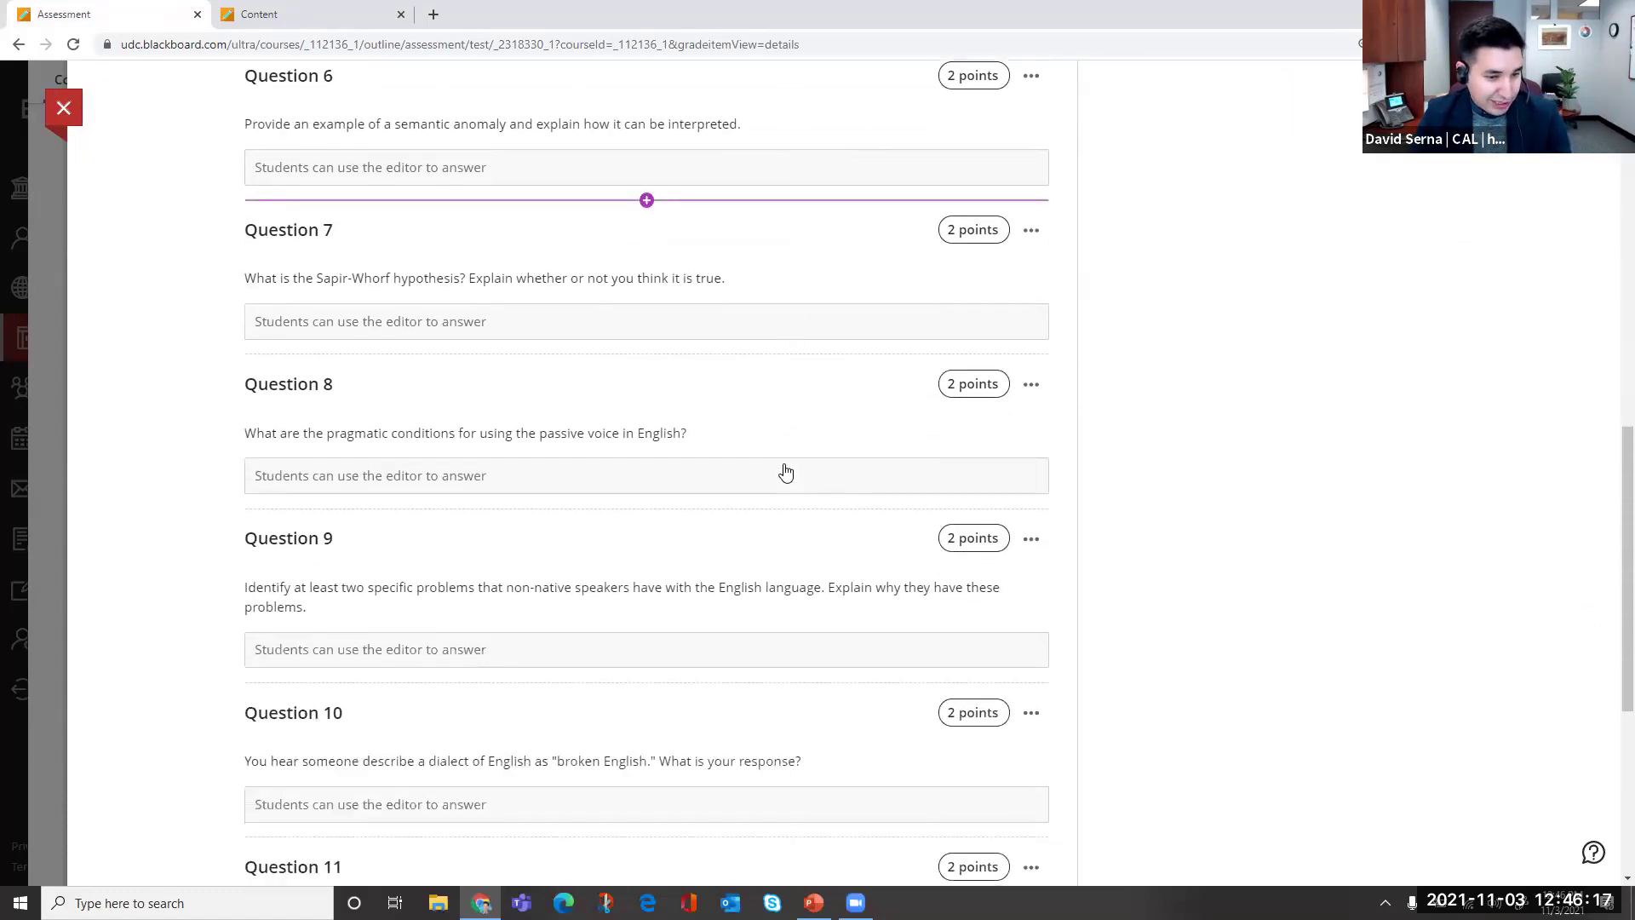
scroll(782, 469, "down", 1)
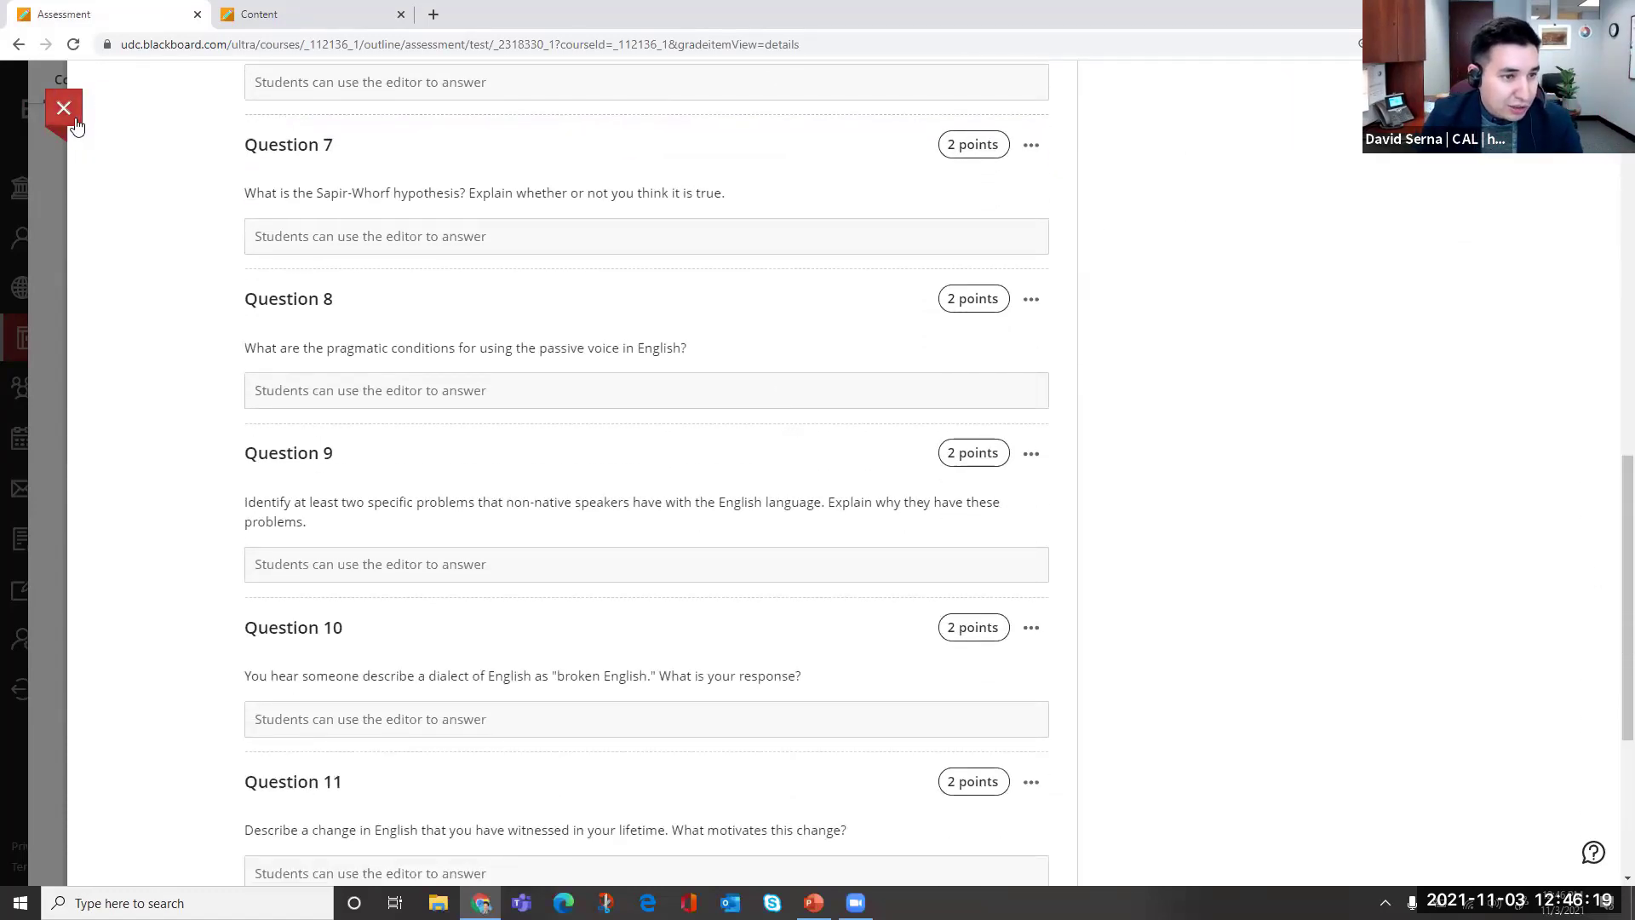
left_click(74, 123)
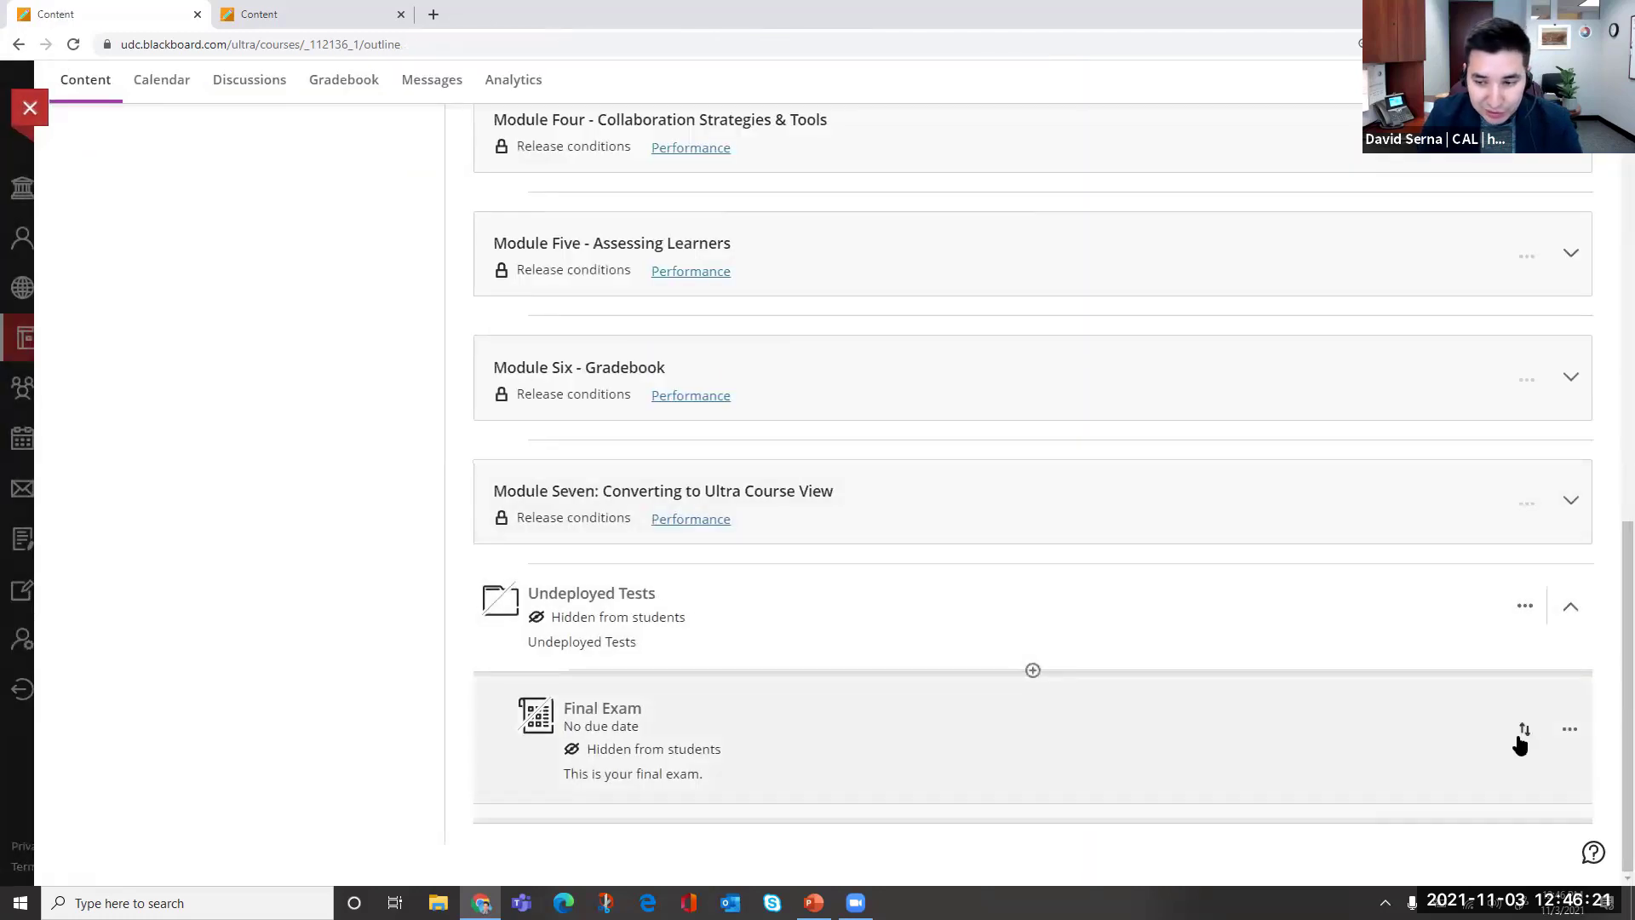
Step: Move the Final Exam out of the Undeployed Tests folder to between Module Five and Module Six, and move it back into the folder
left_click_drag(1522, 733, 1559, 763)
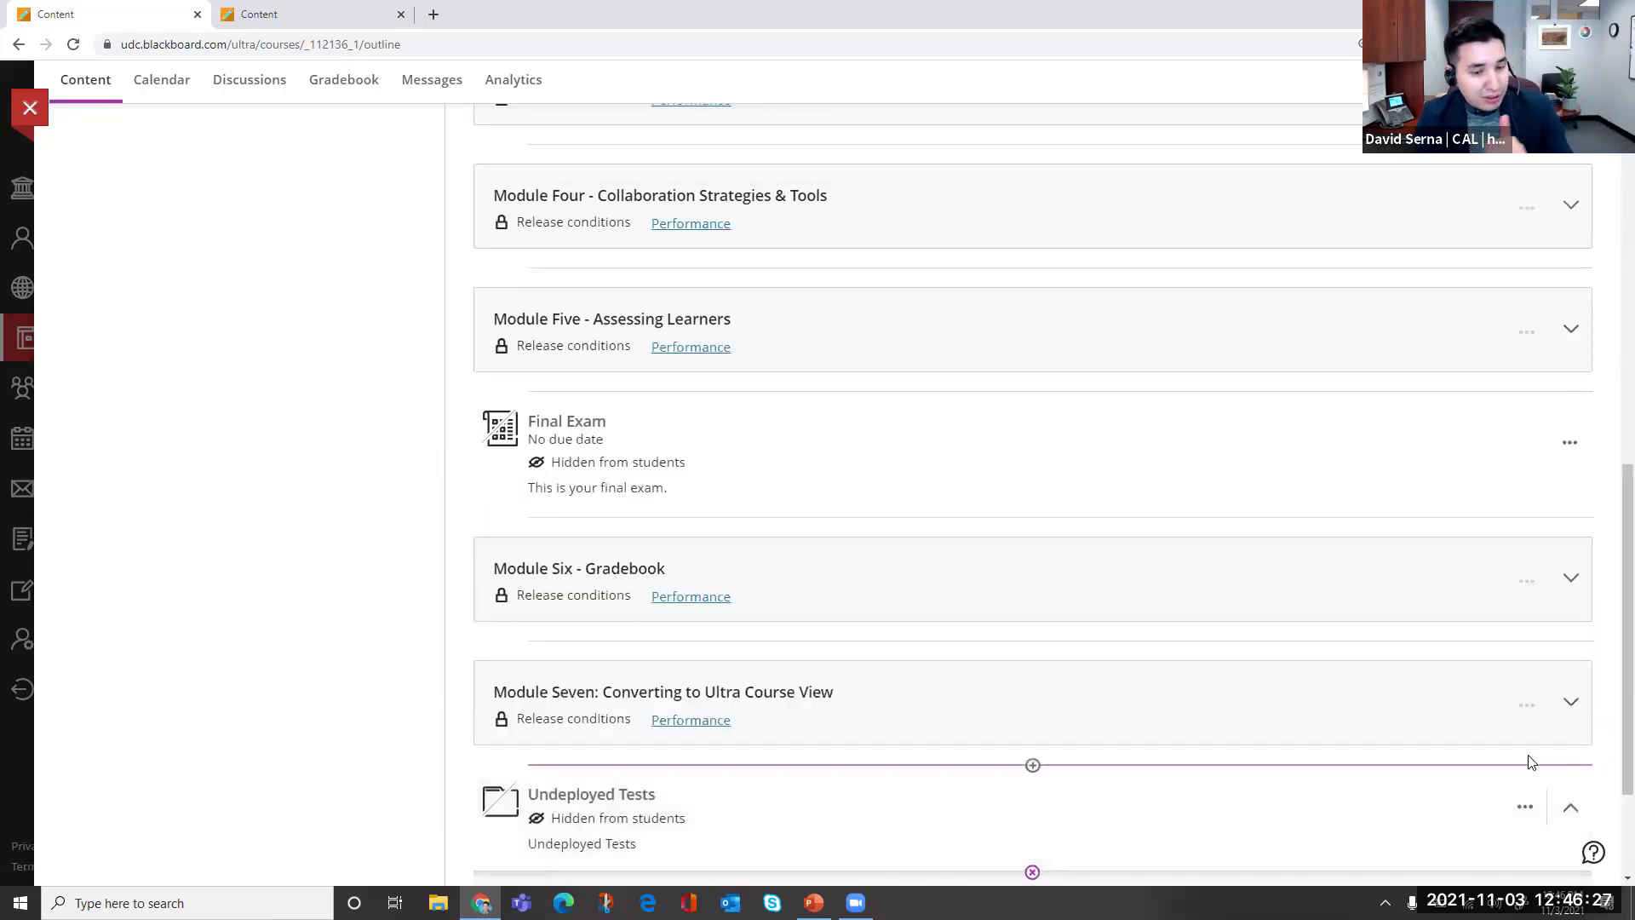
scroll(1399, 777, "down", 2)
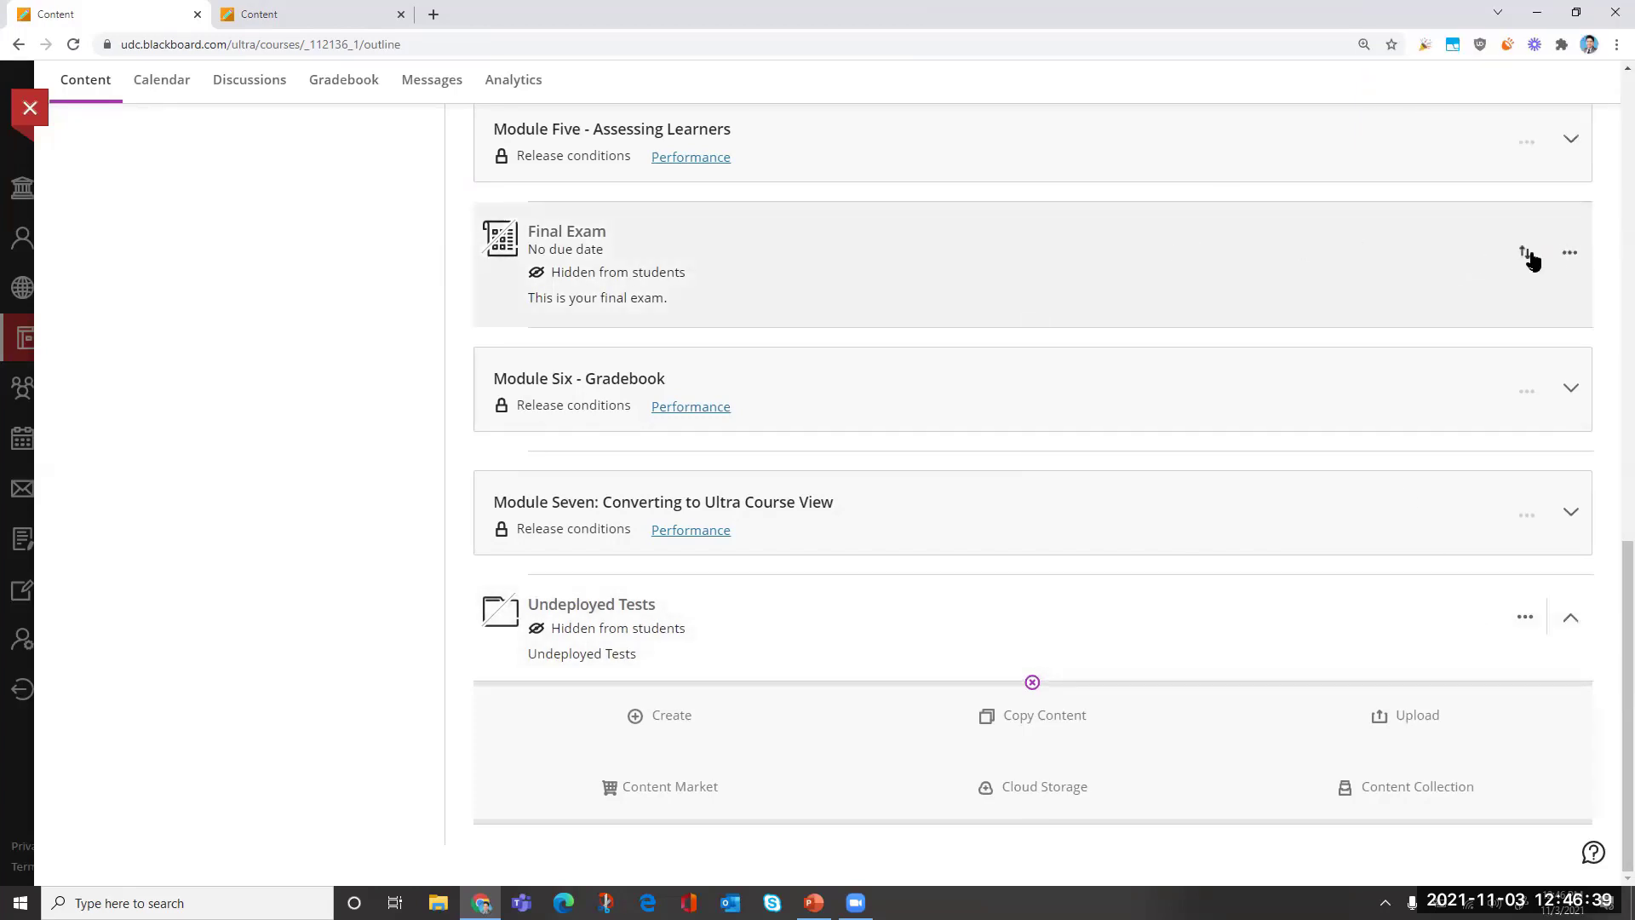
left_click_drag(1524, 252, 1495, 737)
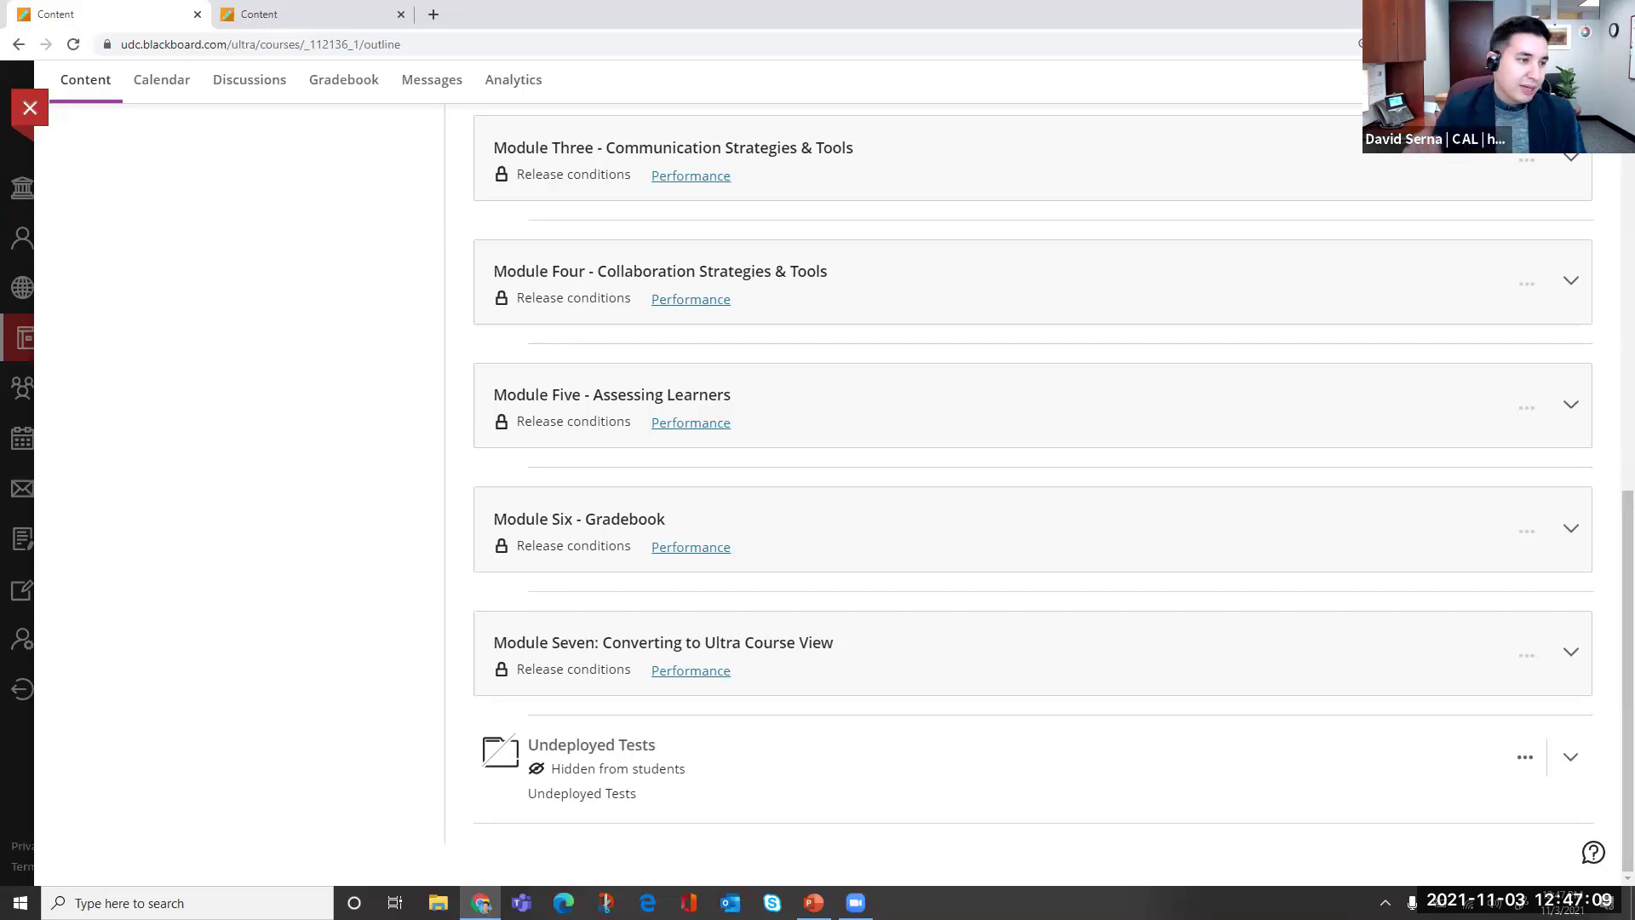
Step: Start copying content into the course and browse to the Course Content folder of the instructor's own ULTRA_SANDBOX course
key("alt+Tab")
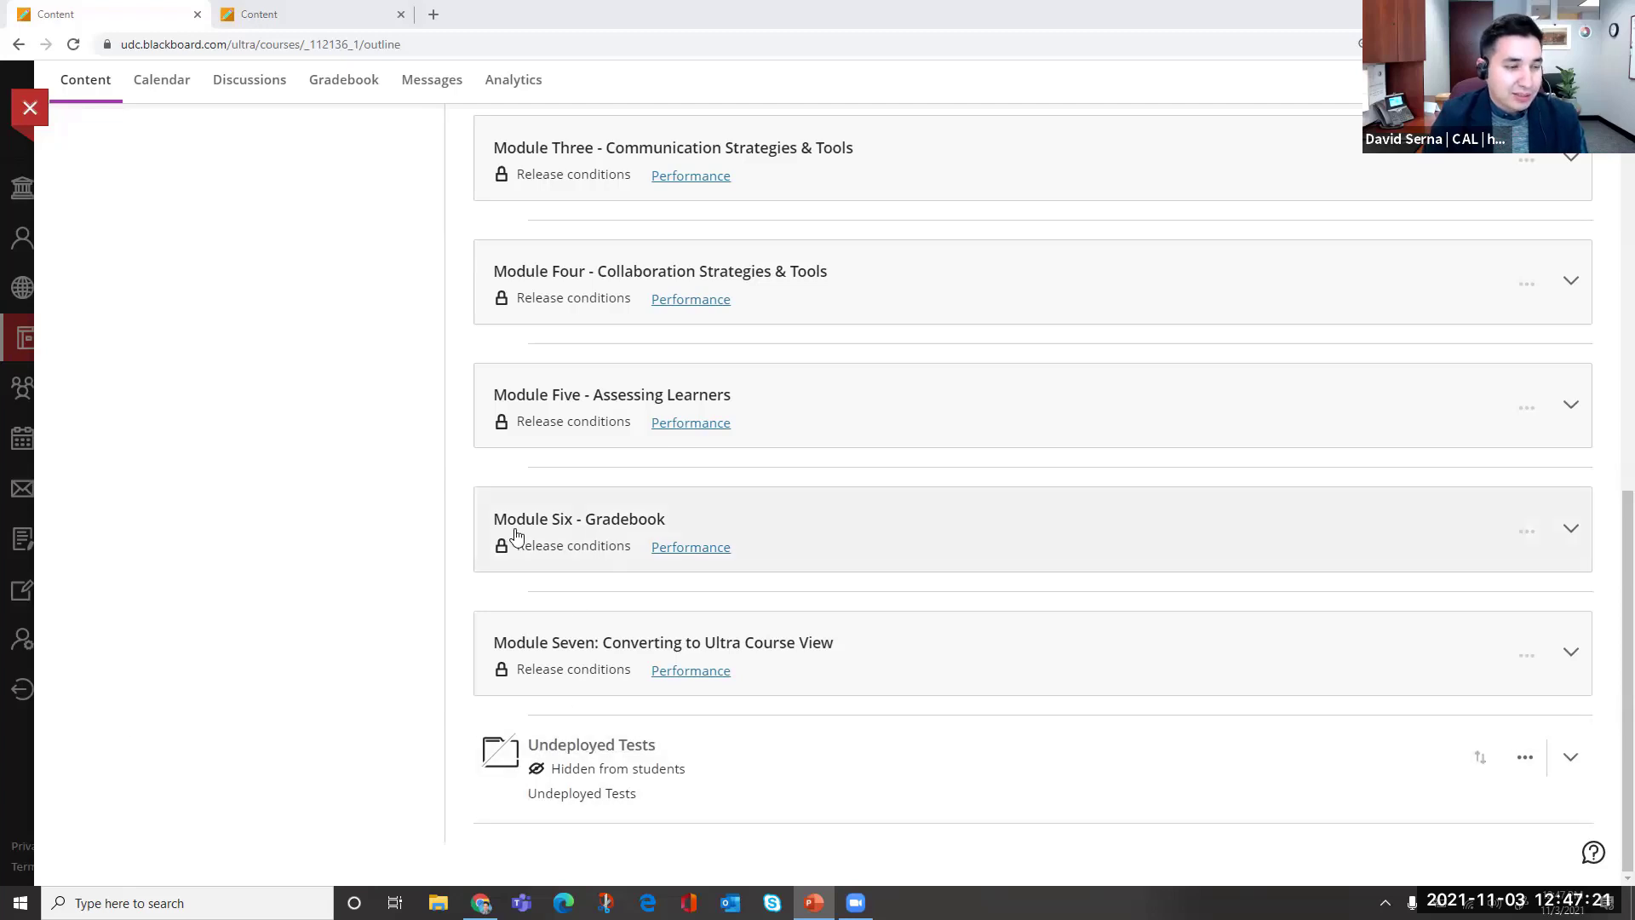
scroll(644, 548, "up", 4)
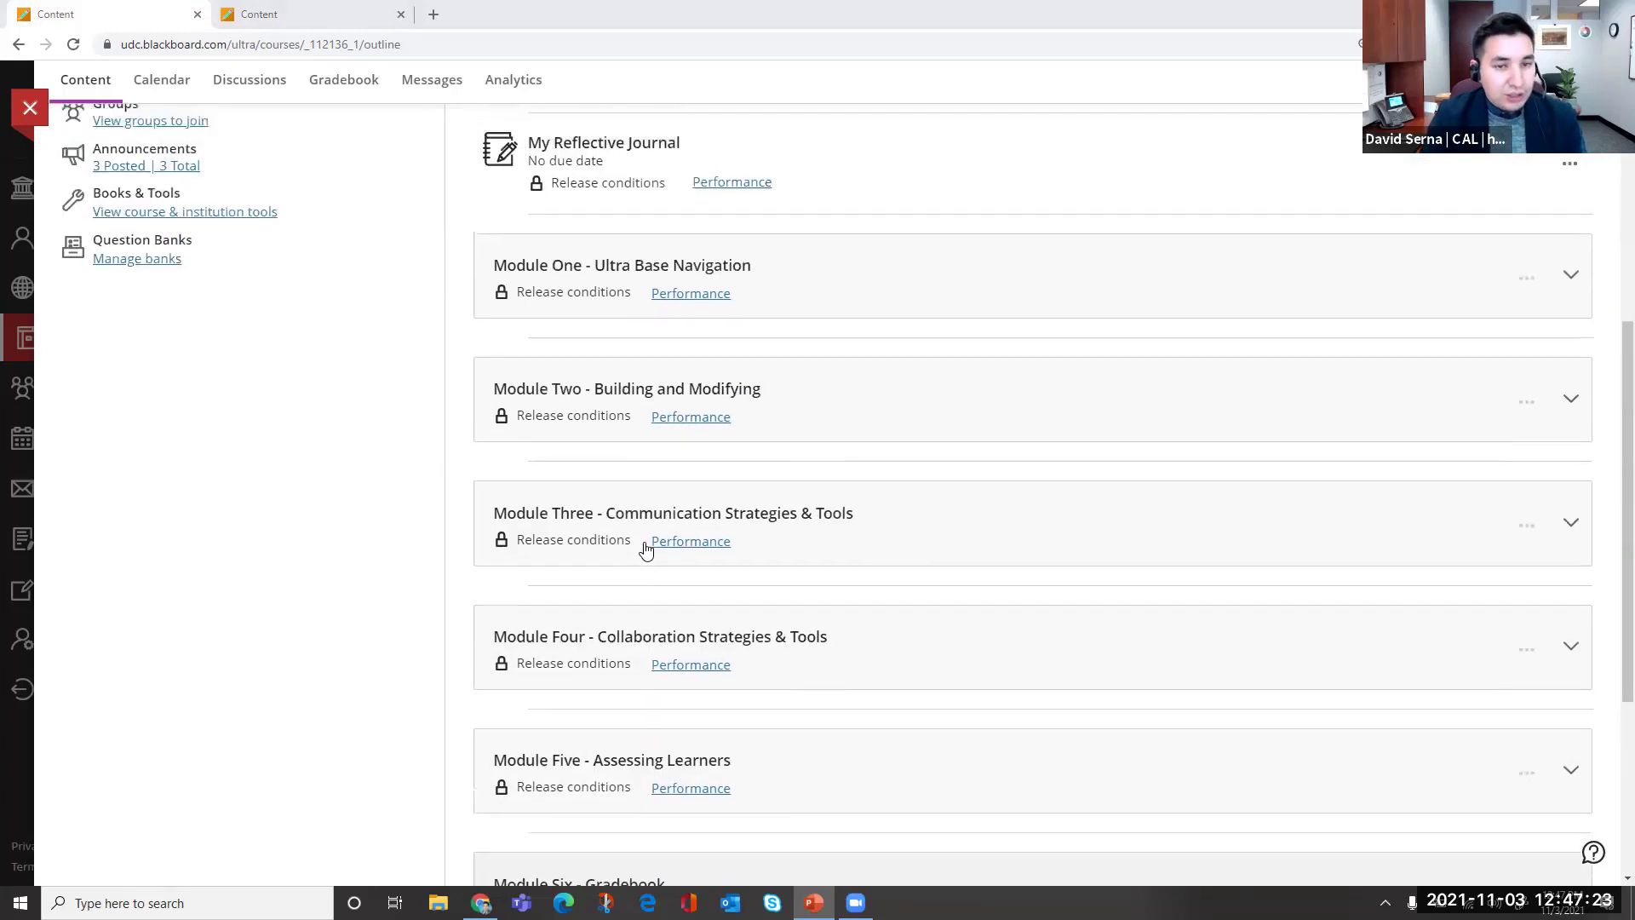
scroll(646, 549, "up", 6)
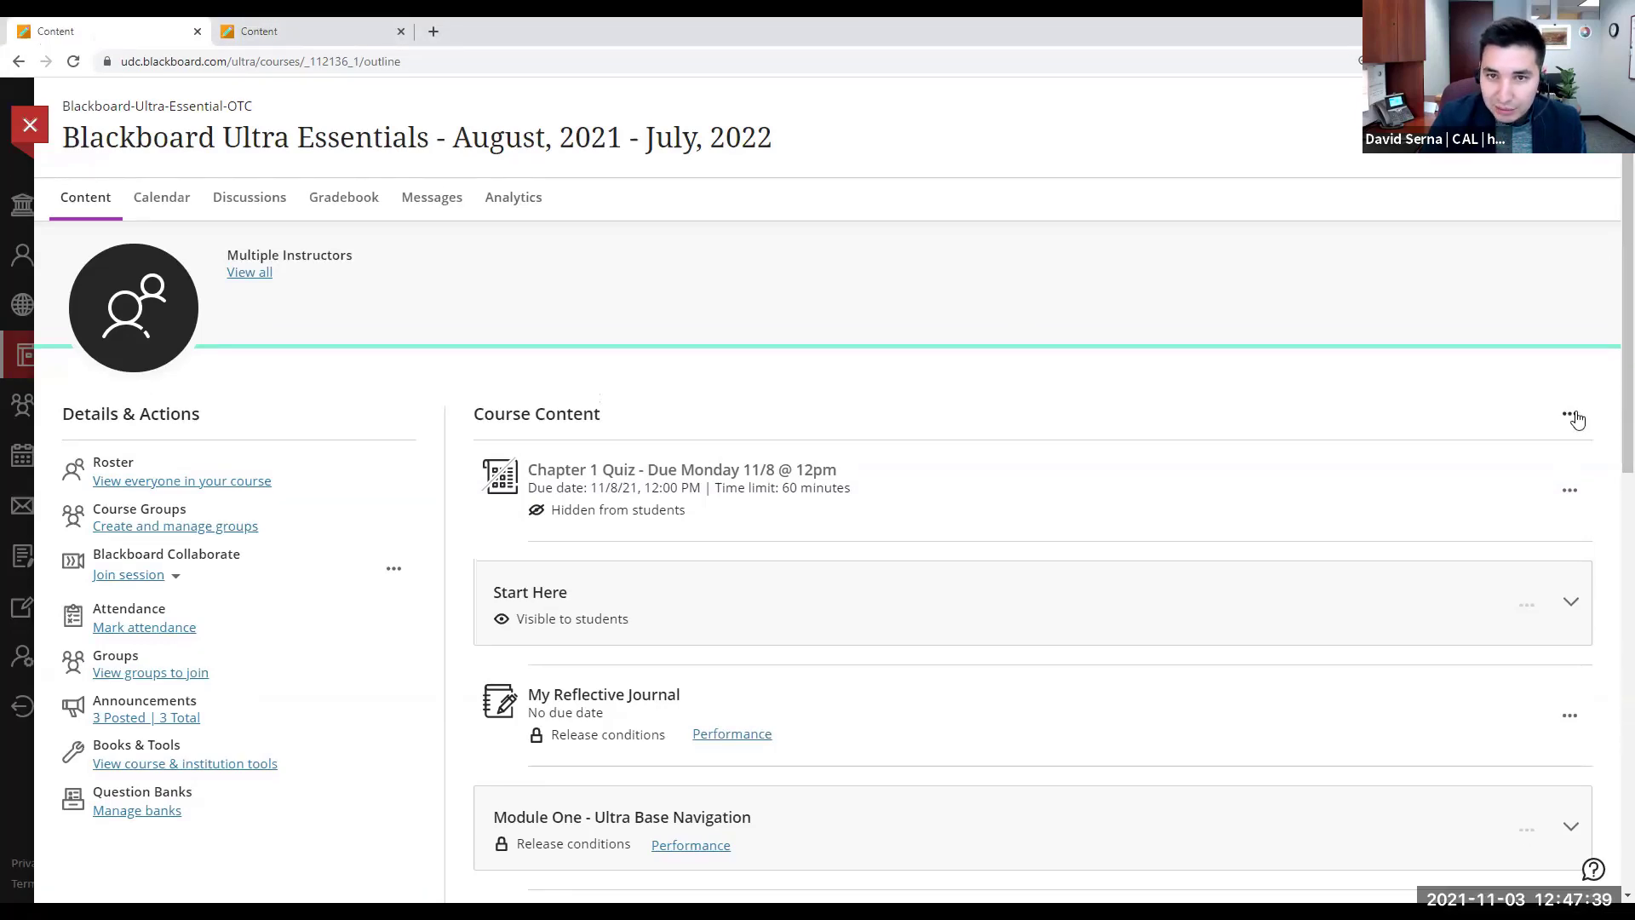
left_click(1577, 416)
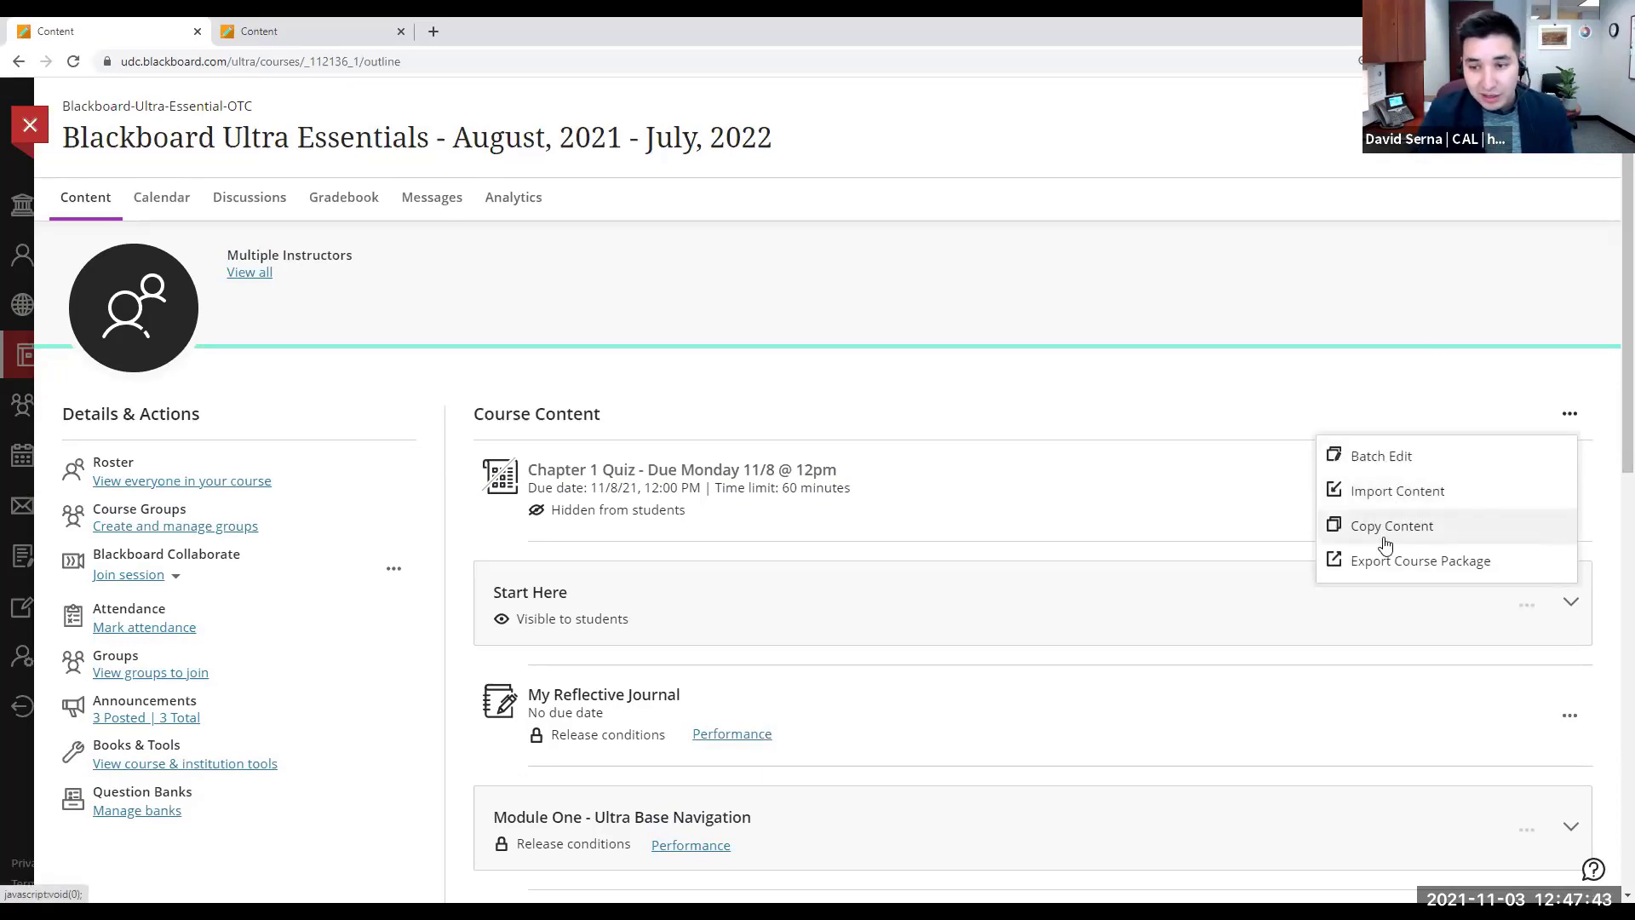
left_click(1441, 539)
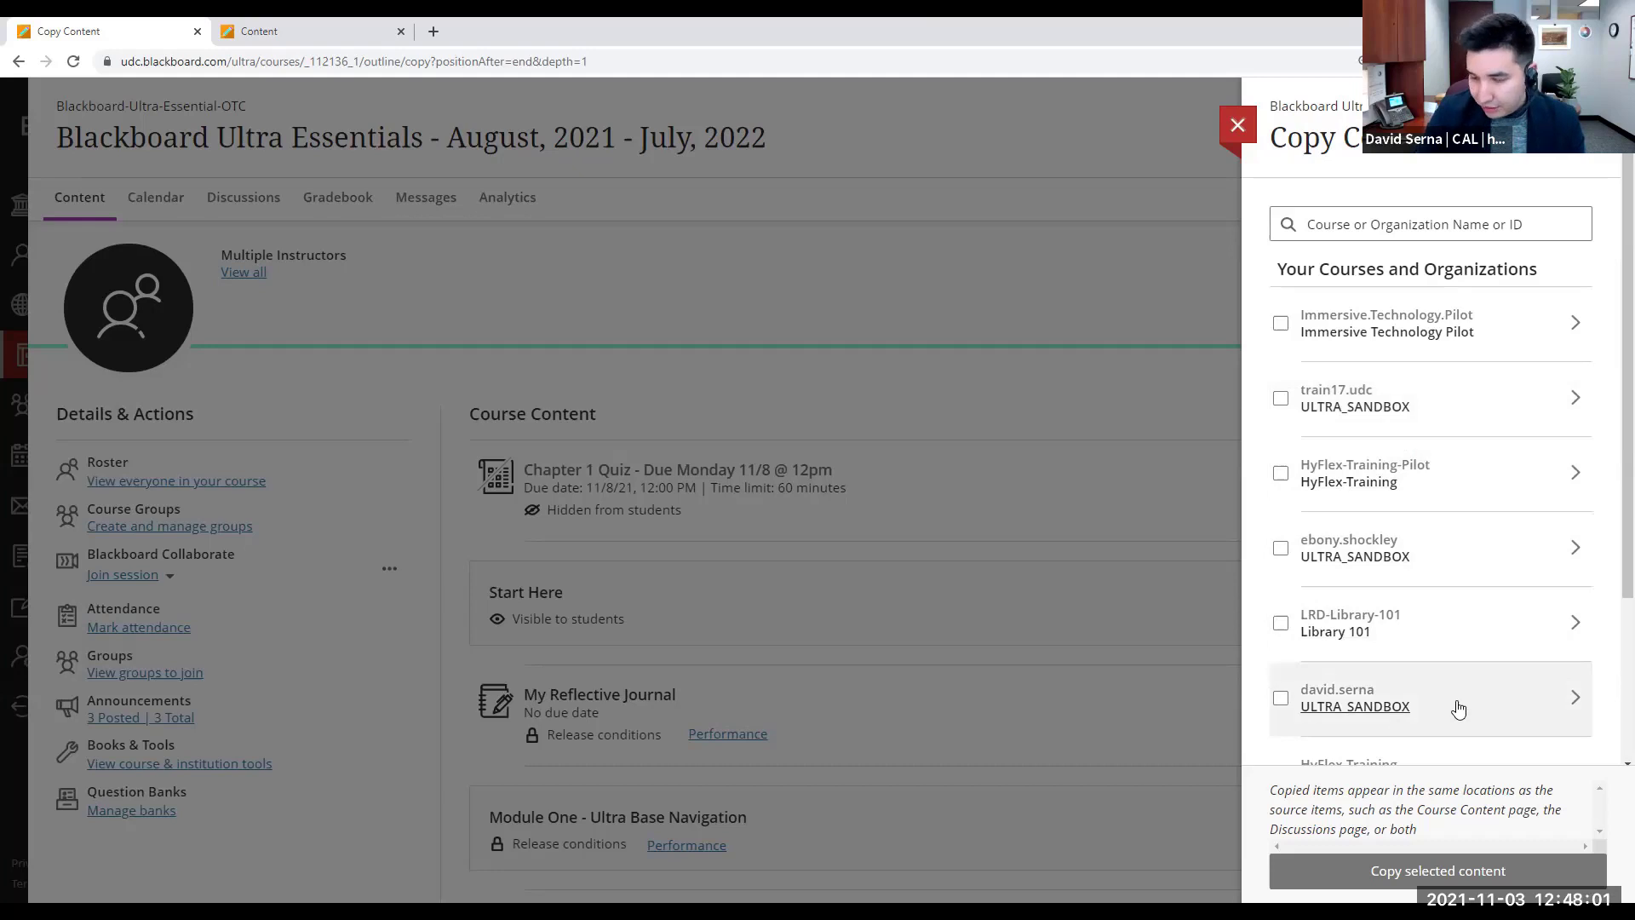
left_click(1482, 720)
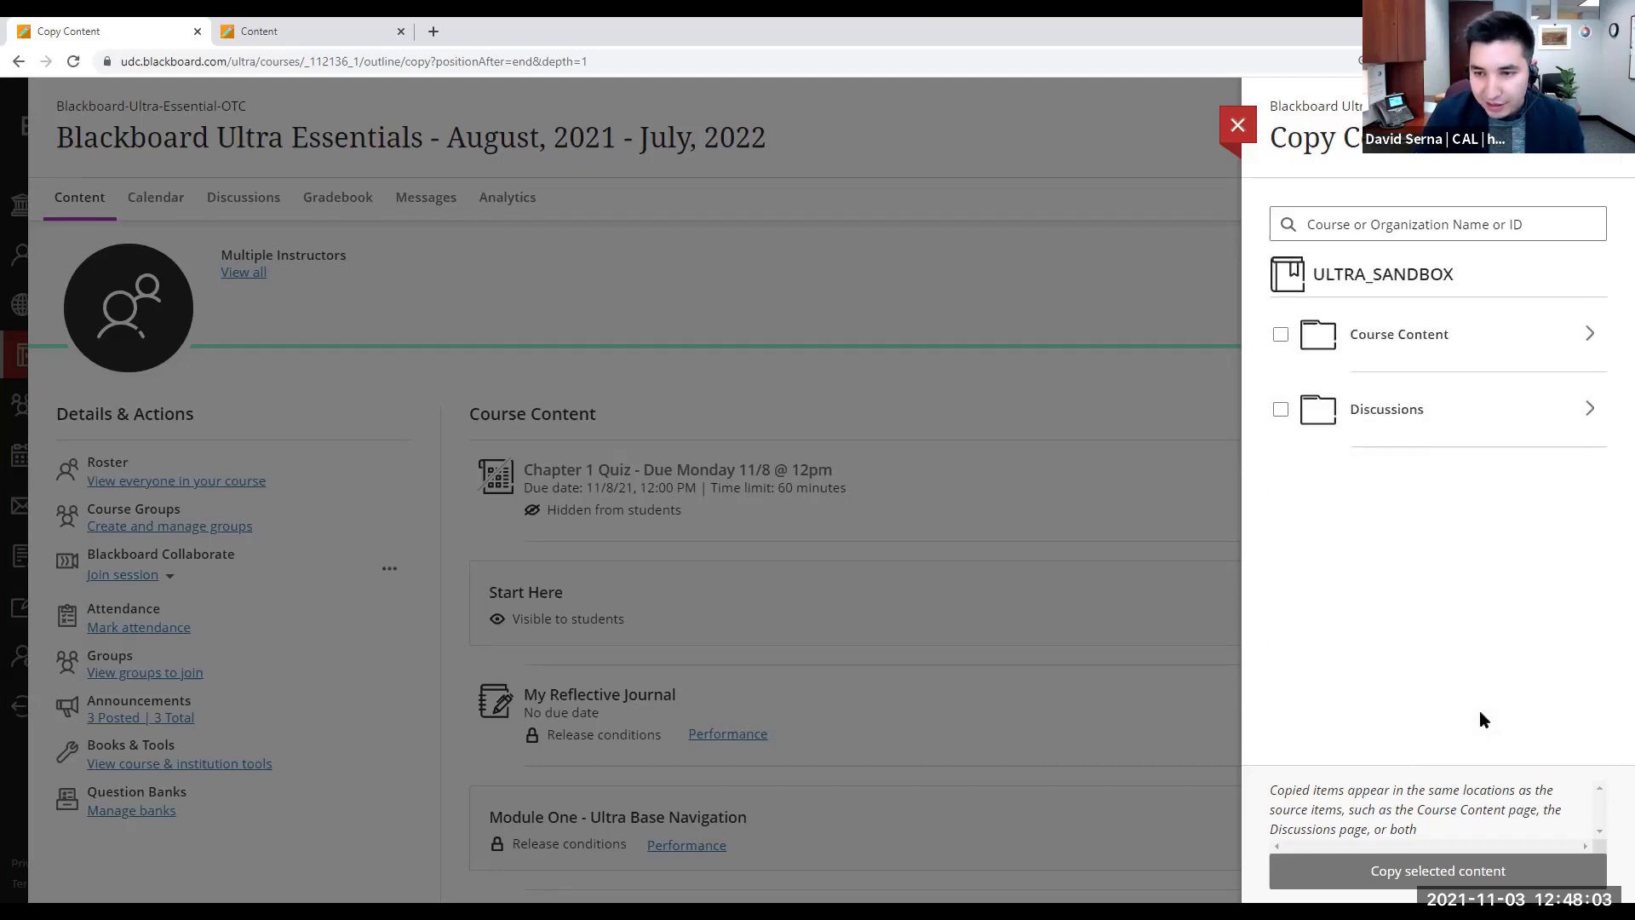
left_click(1506, 337)
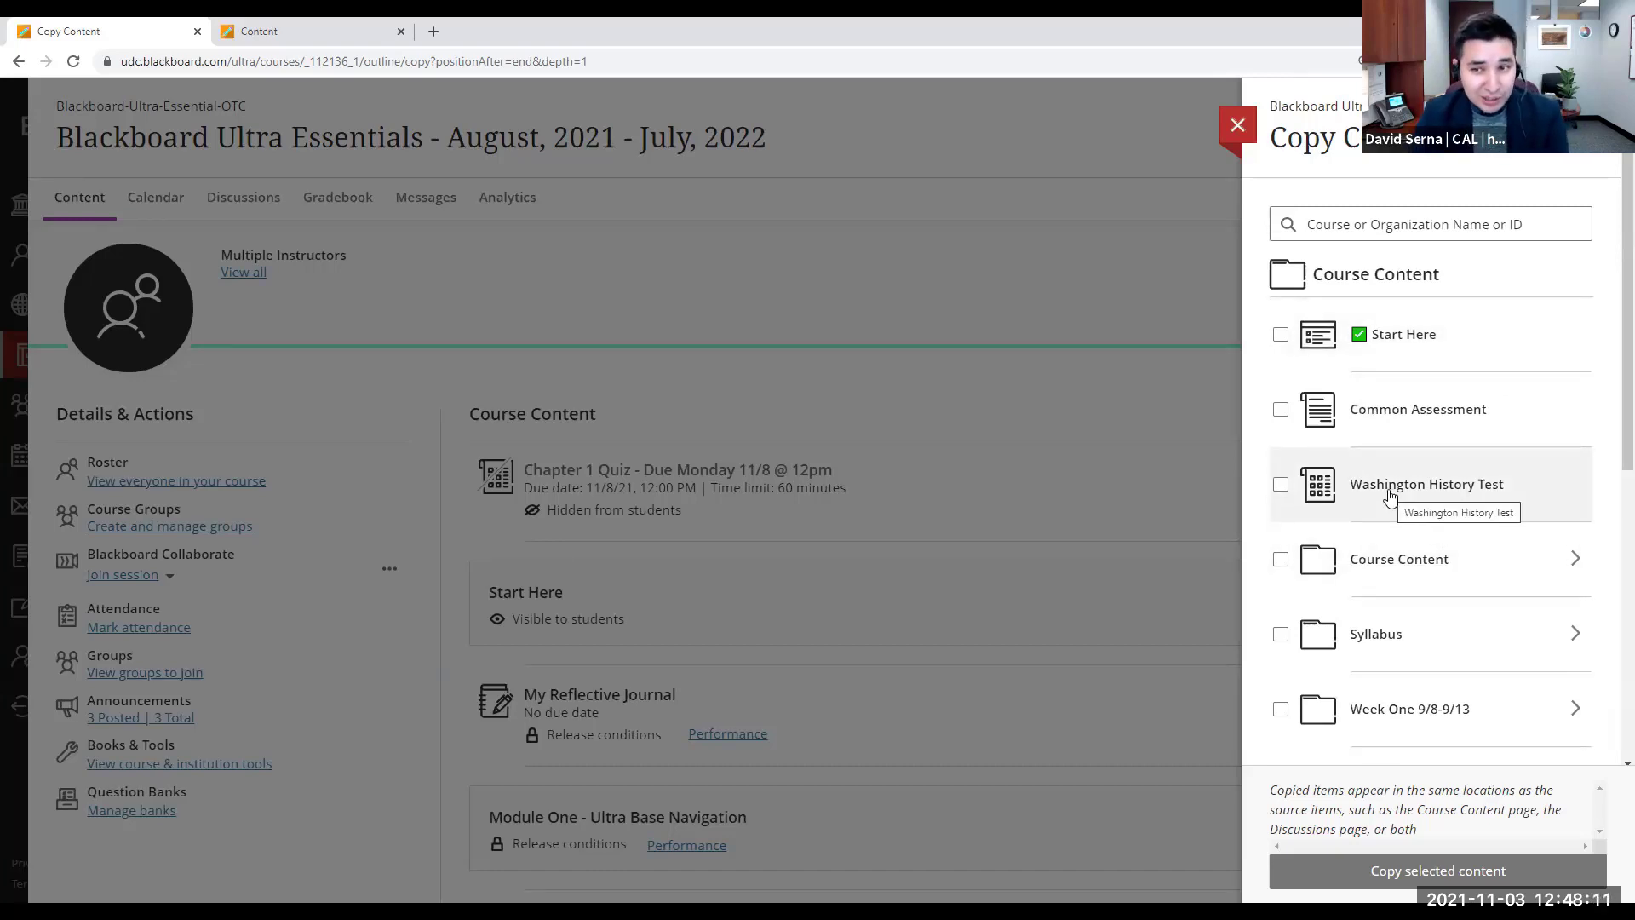
Step: Select the Washington History Test in the sandbox's Course Content folder and copy it into the Blackboard Ultra Essentials course
left_click(1289, 276)
left_click(1368, 372)
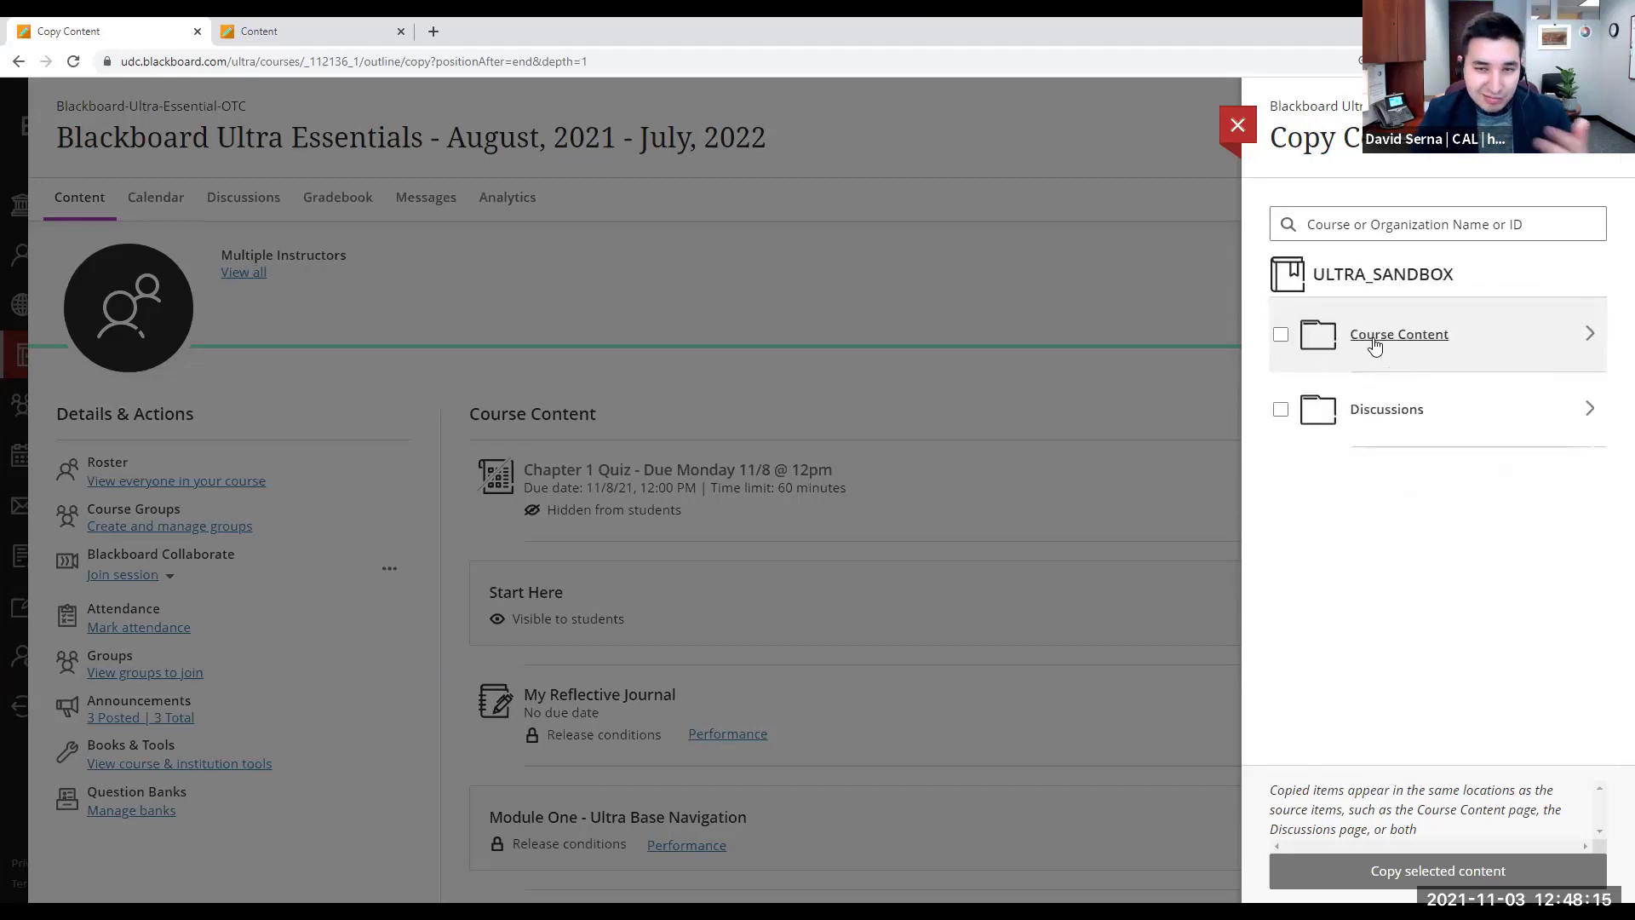
left_click(1431, 341)
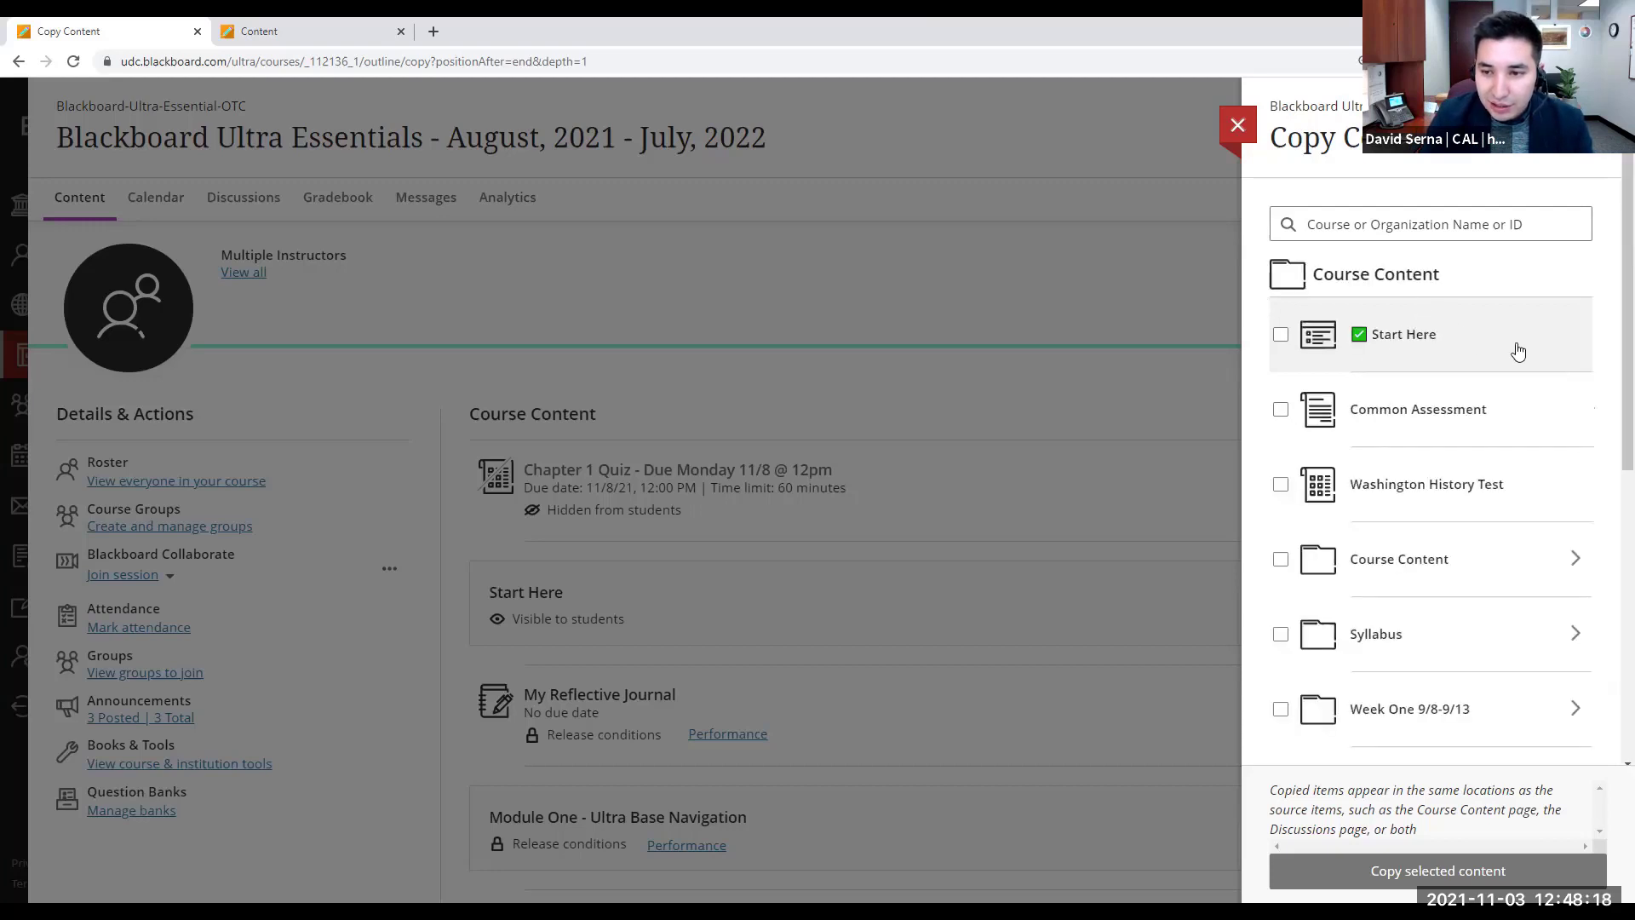
left_click(1422, 498)
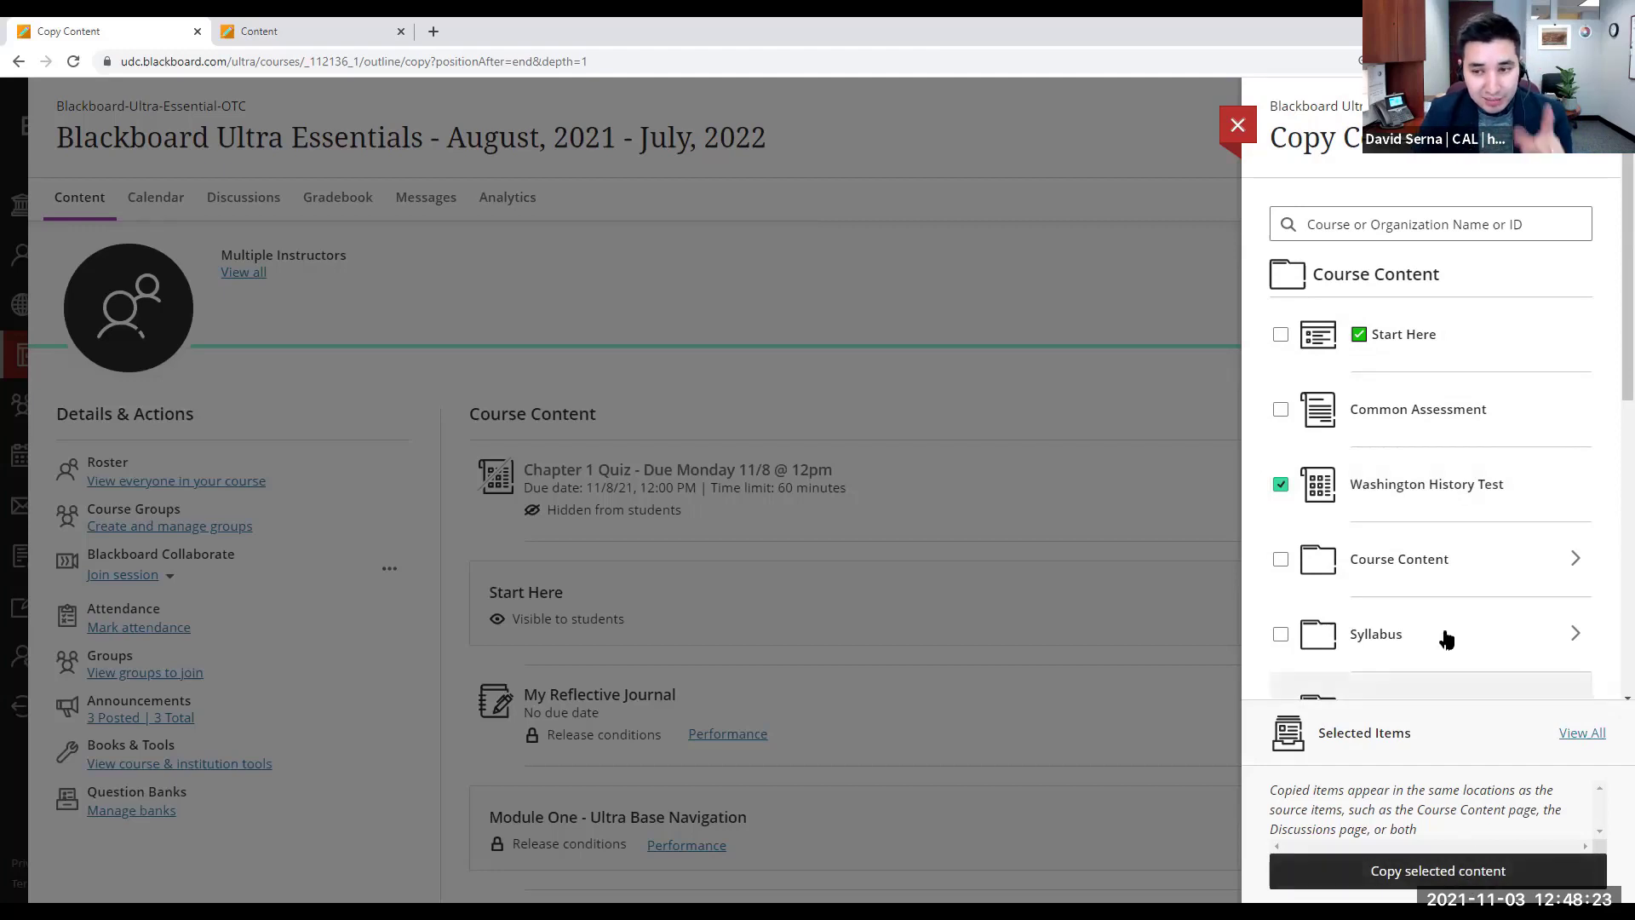
scroll(1413, 485, "down", 2)
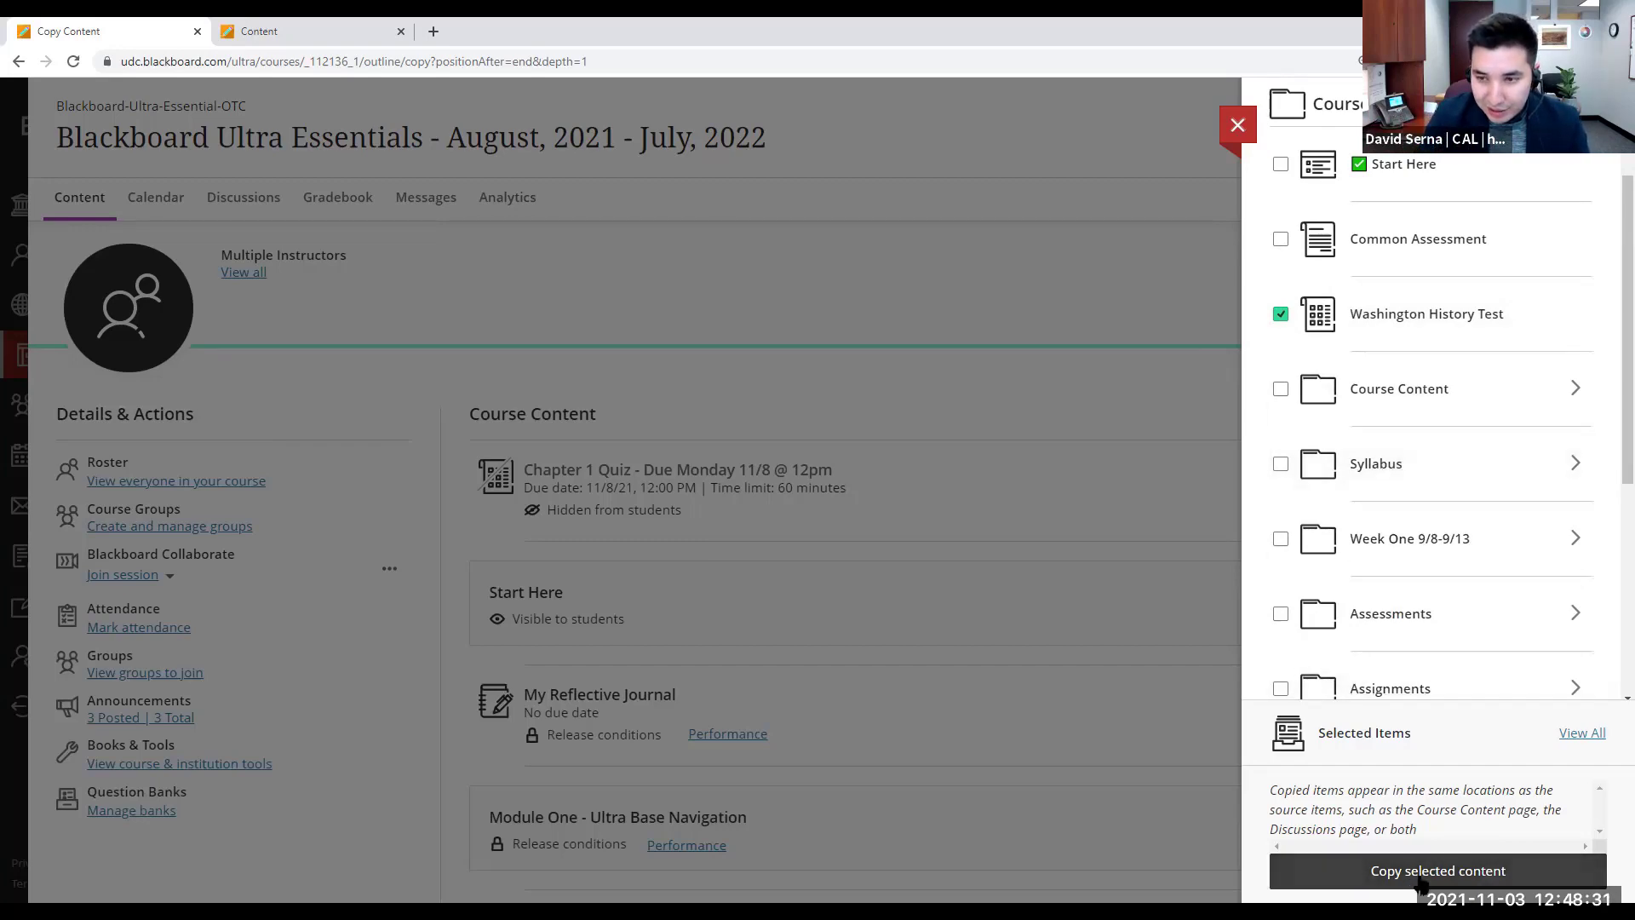
left_click(1451, 866)
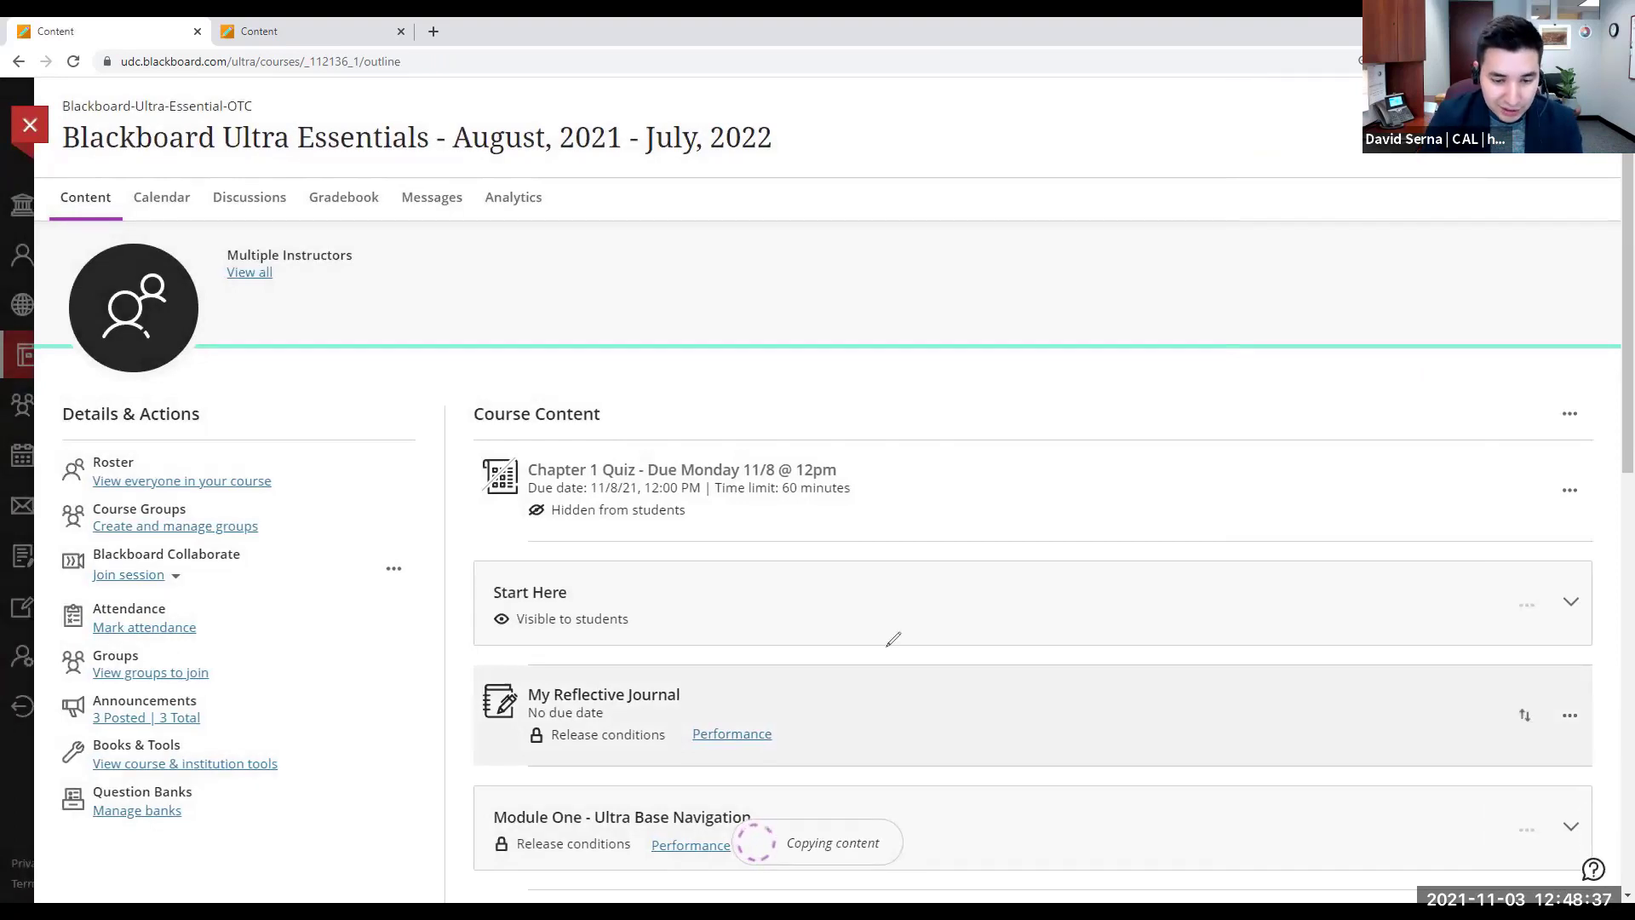
mouse_move(937, 797)
left_mouse_down()
mouse_move(854, 777)
mouse_move(825, 876)
mouse_move(940, 784)
left_mouse_up()
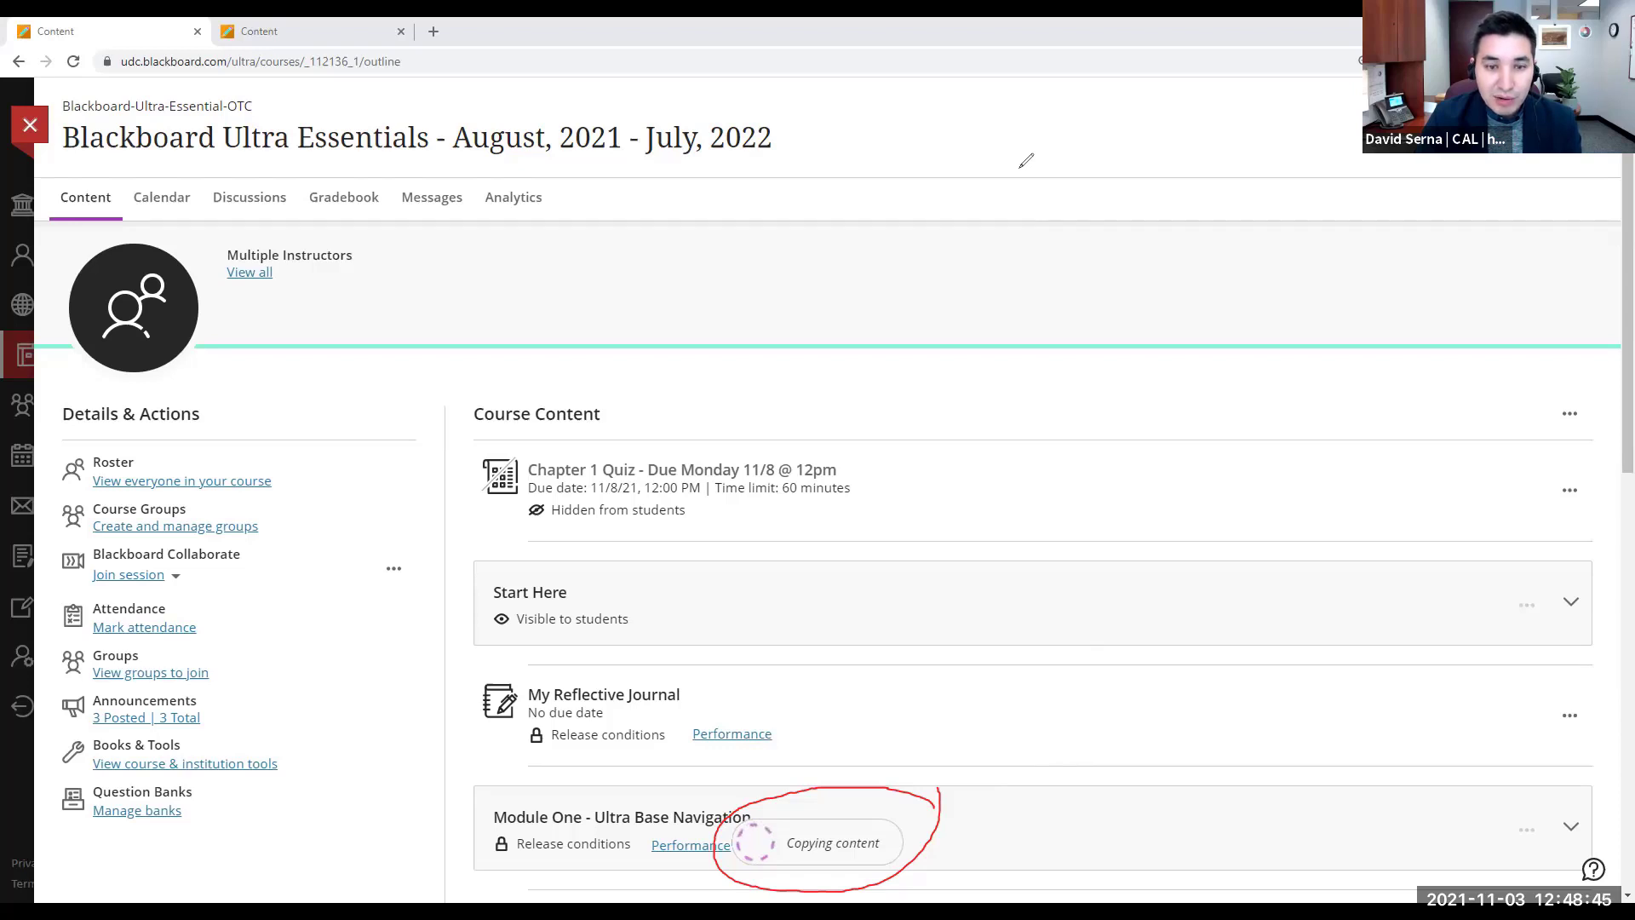
key("e")
key("Escape")
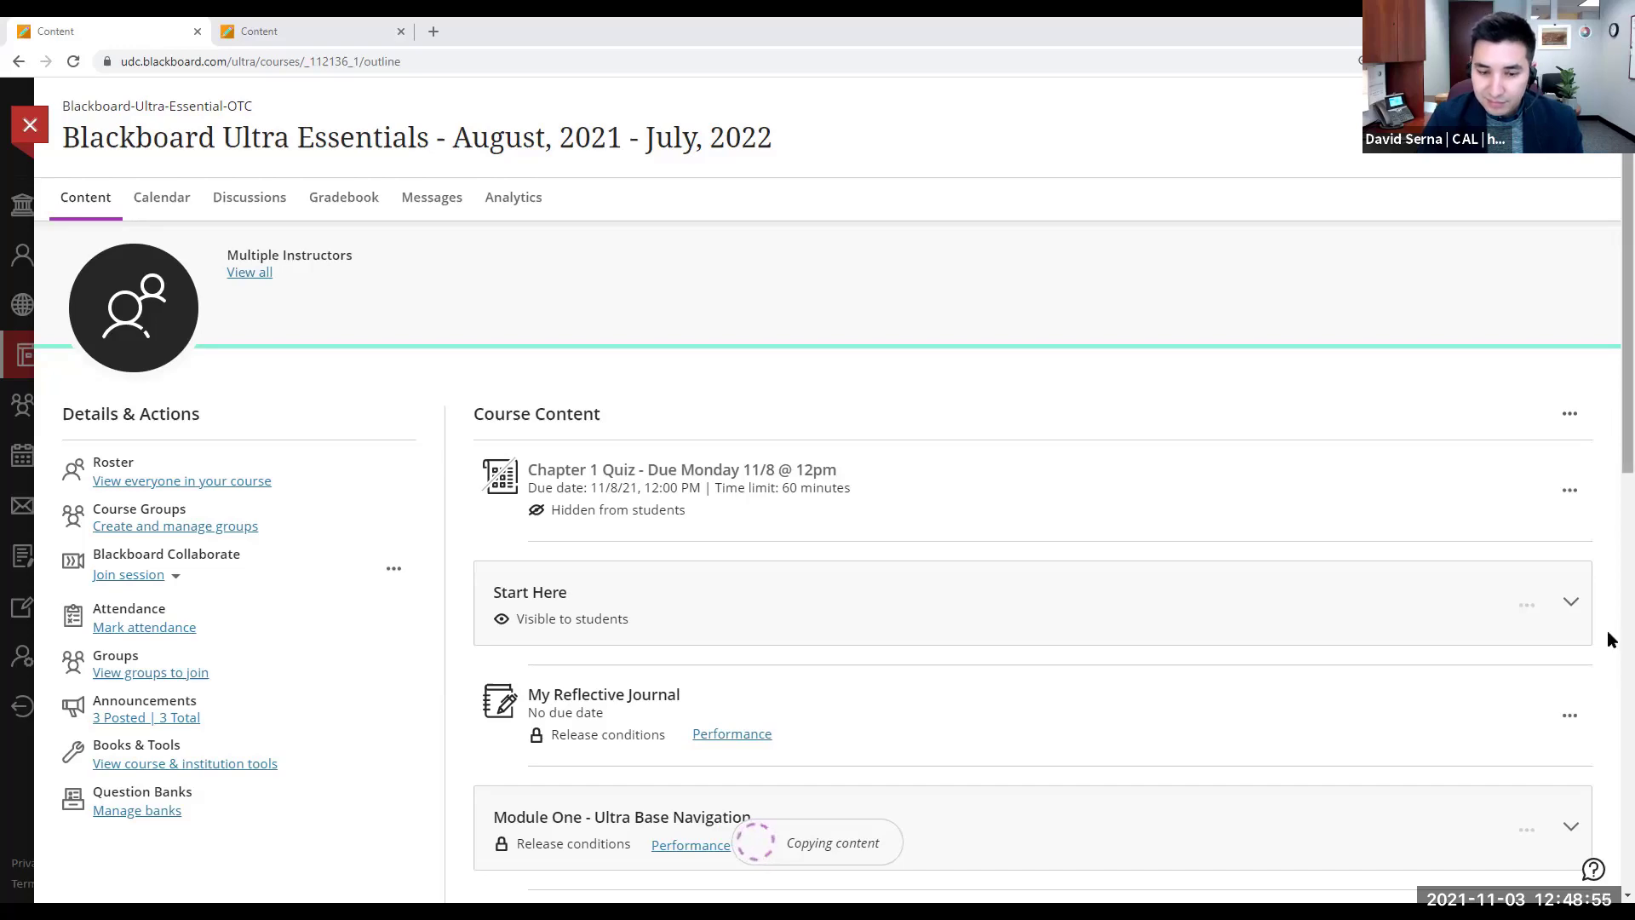
scroll(1610, 639, "down", 10)
scroll(1609, 740, "up", 12)
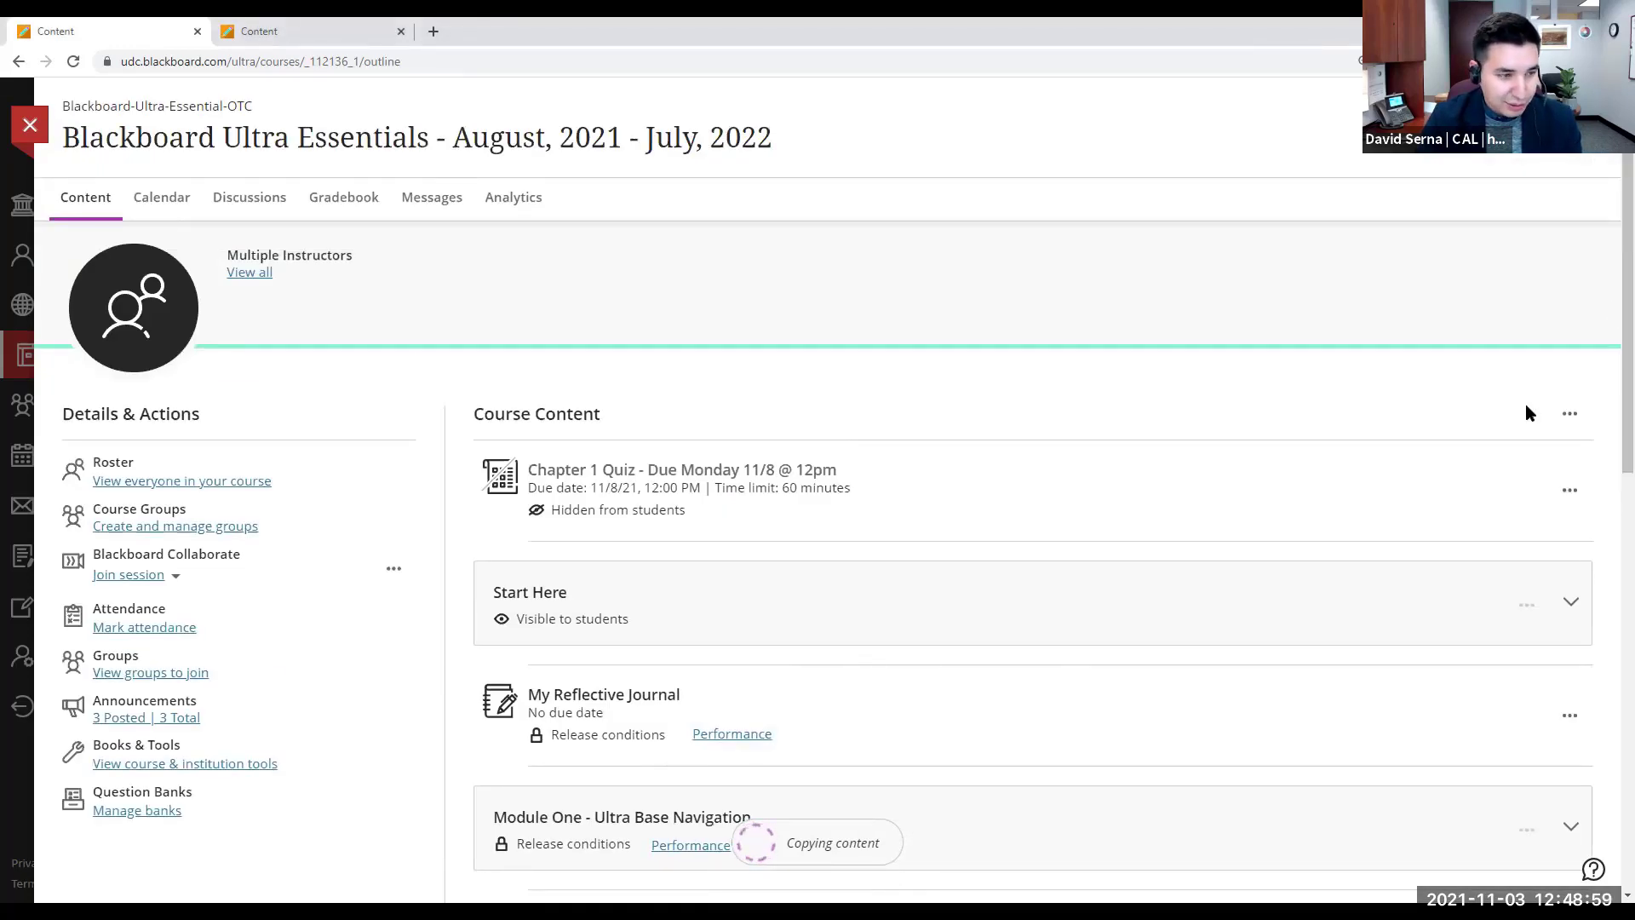
mouse_move(1434, 439)
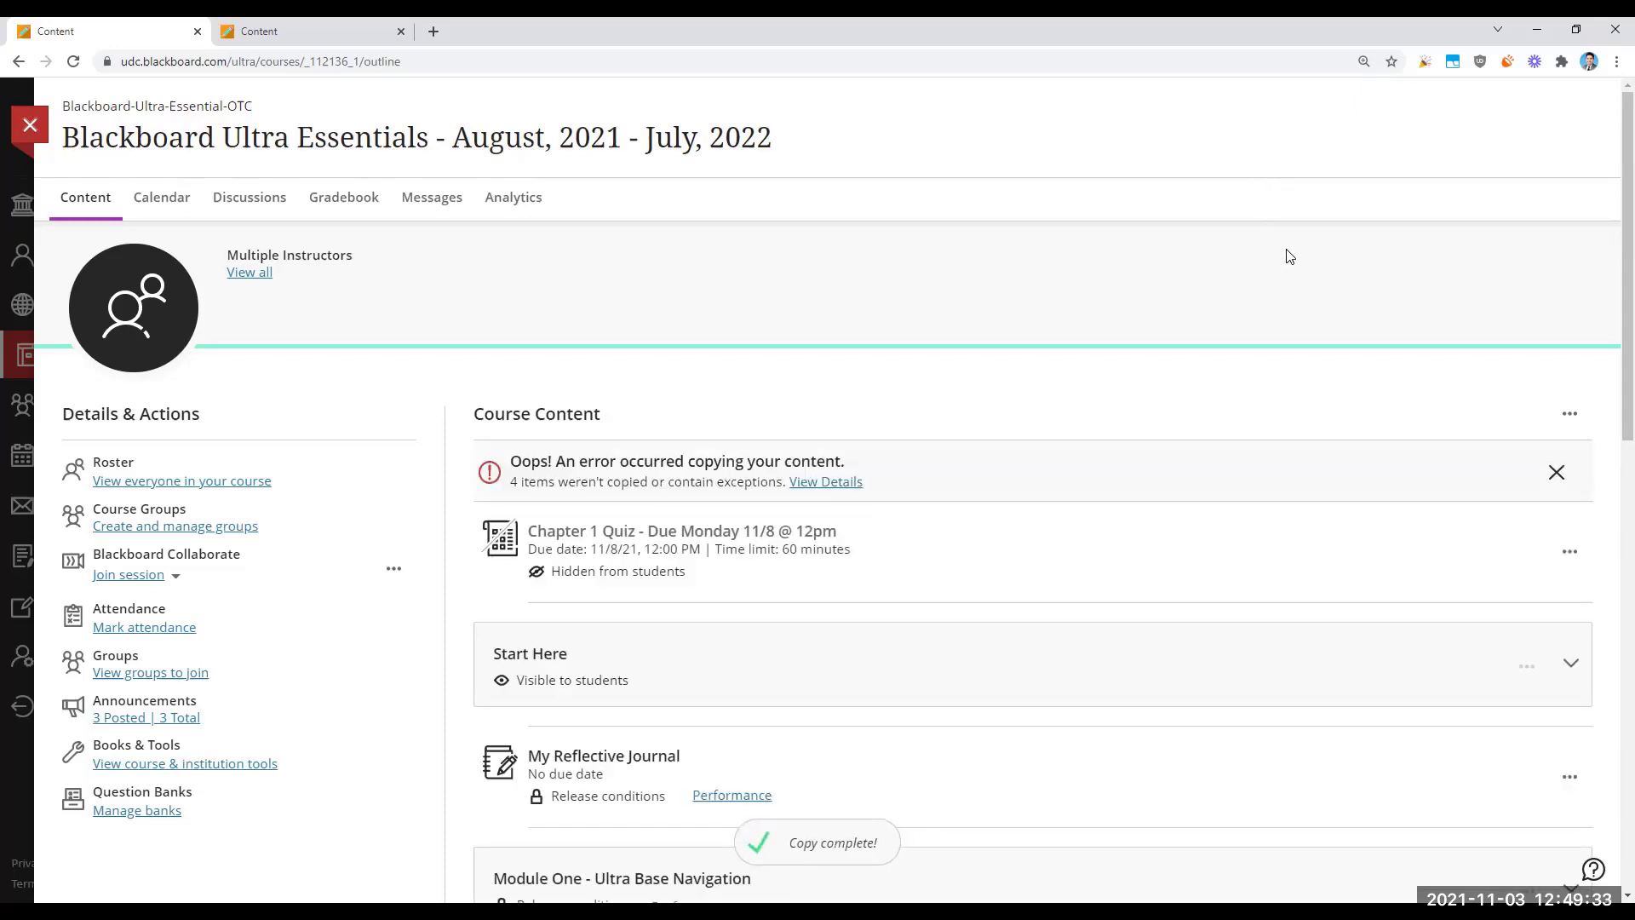
left_click(1571, 419)
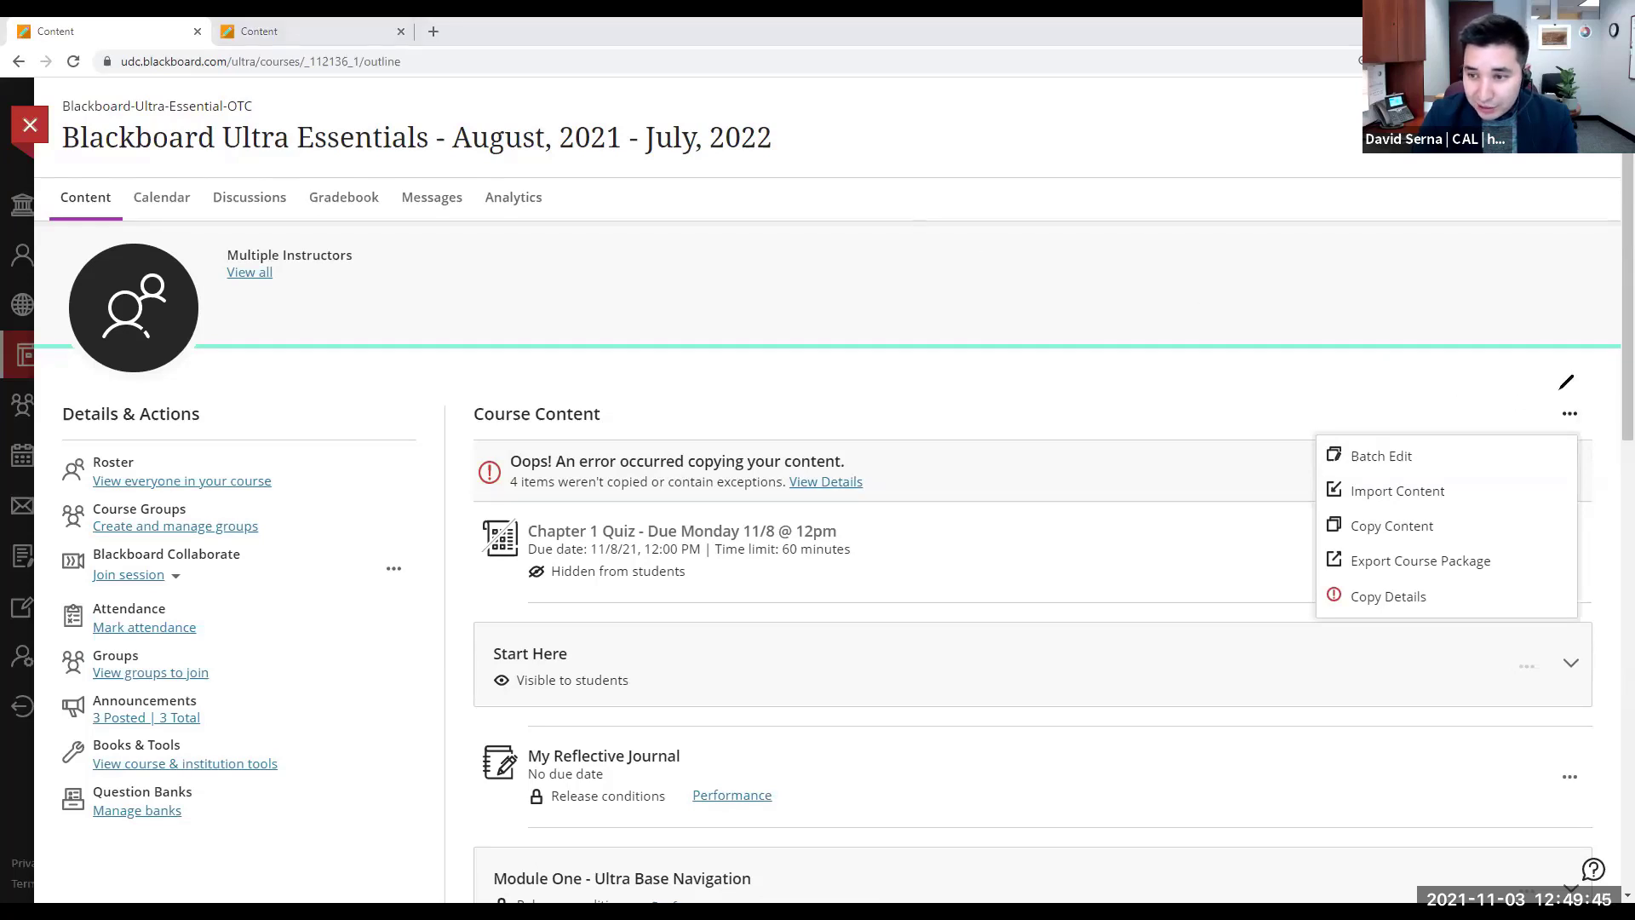
left_click_drag(1584, 377, 1565, 390)
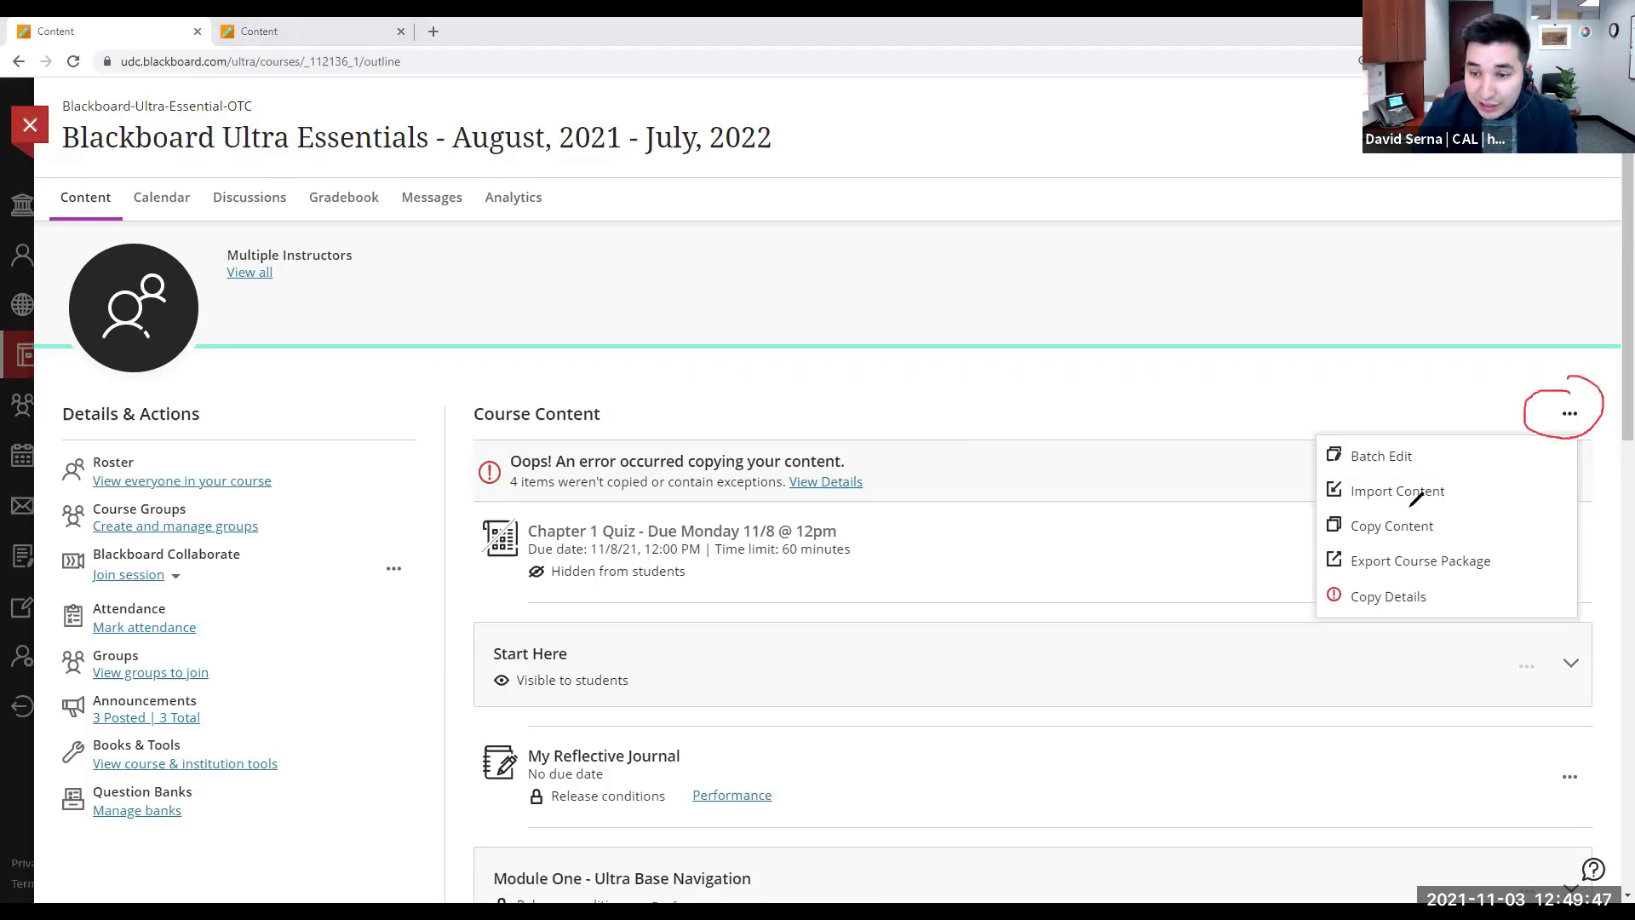
mouse_move(1448, 516)
left_mouse_down()
mouse_move(1315, 532)
mouse_move(1431, 538)
mouse_move(1450, 518)
left_mouse_up()
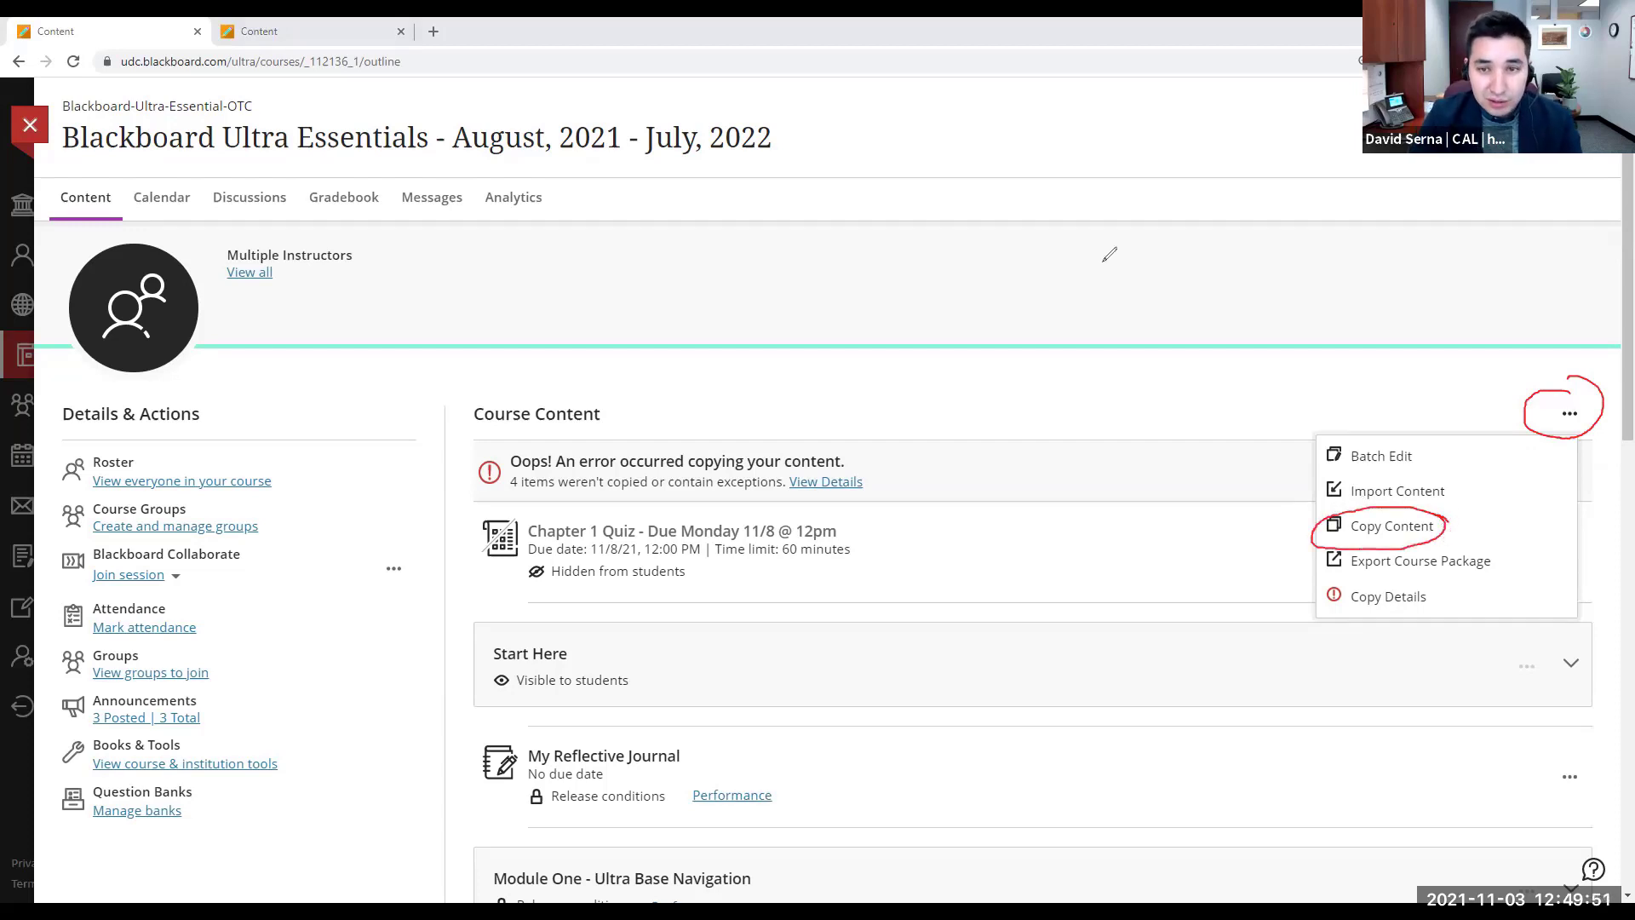
left_click(1384, 537)
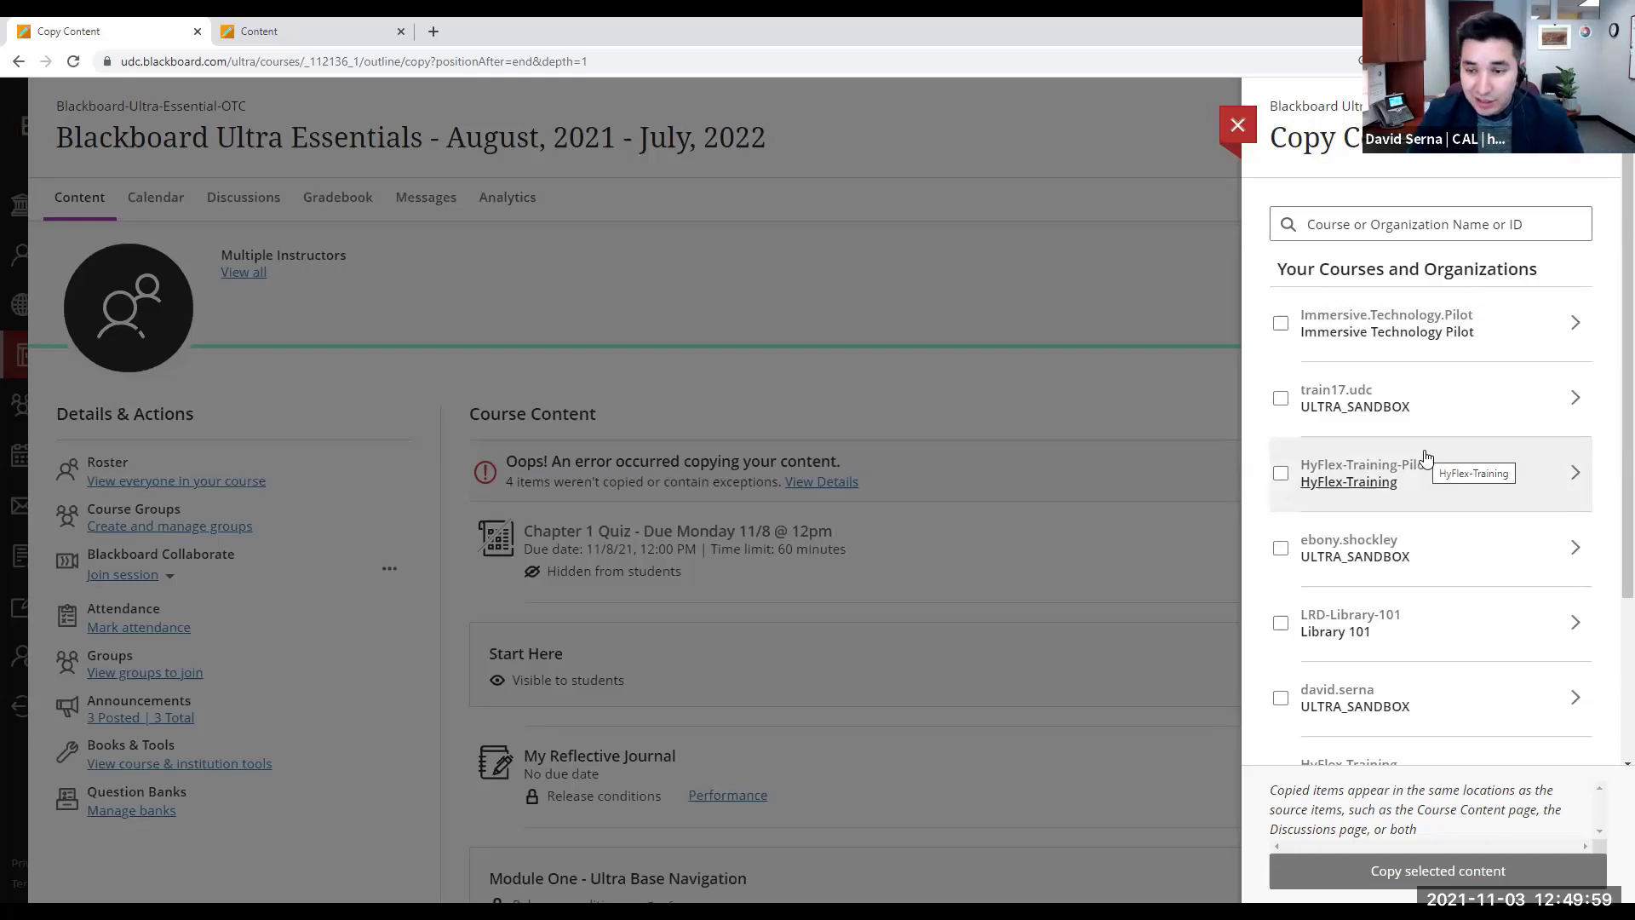
left_click(1514, 707)
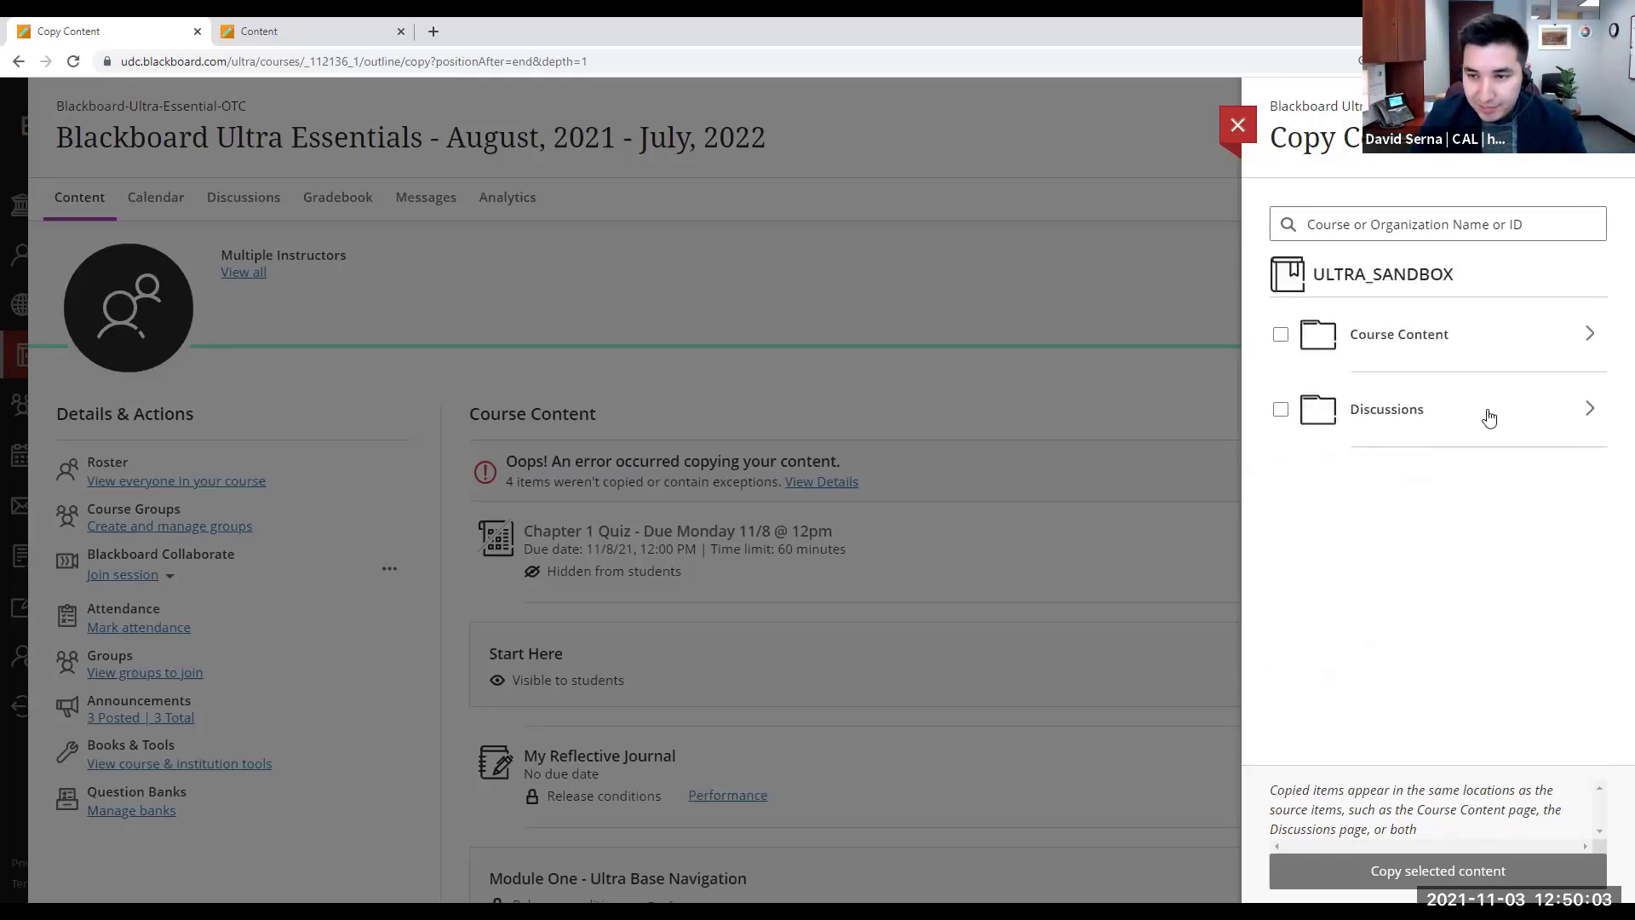
left_click(1450, 336)
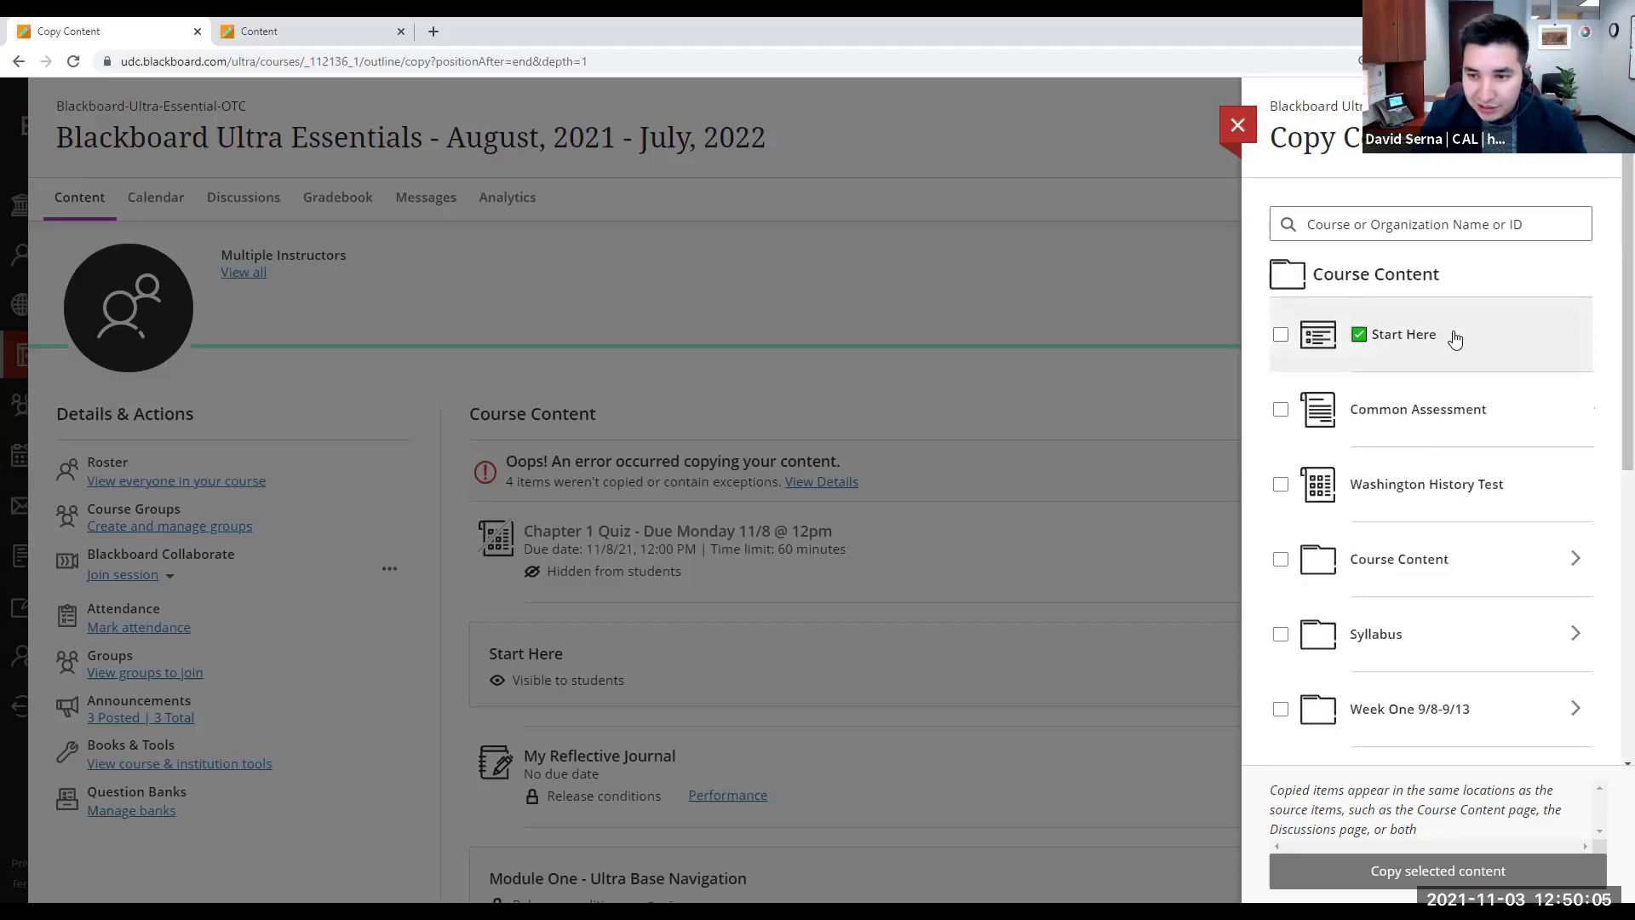
left_click(1280, 486)
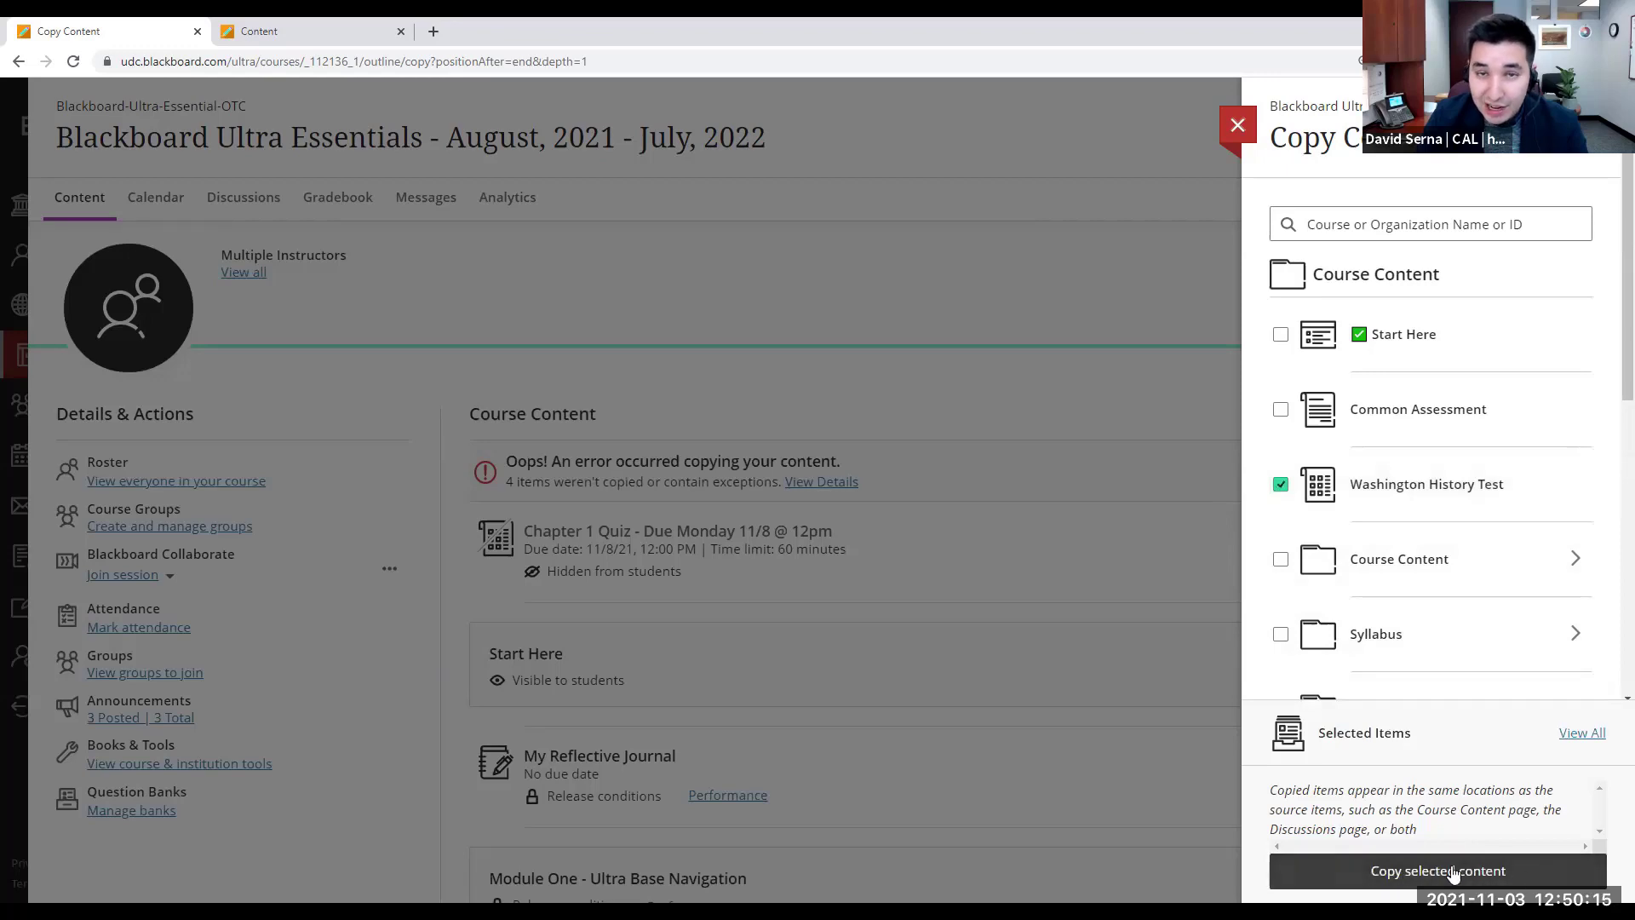
left_click(1239, 126)
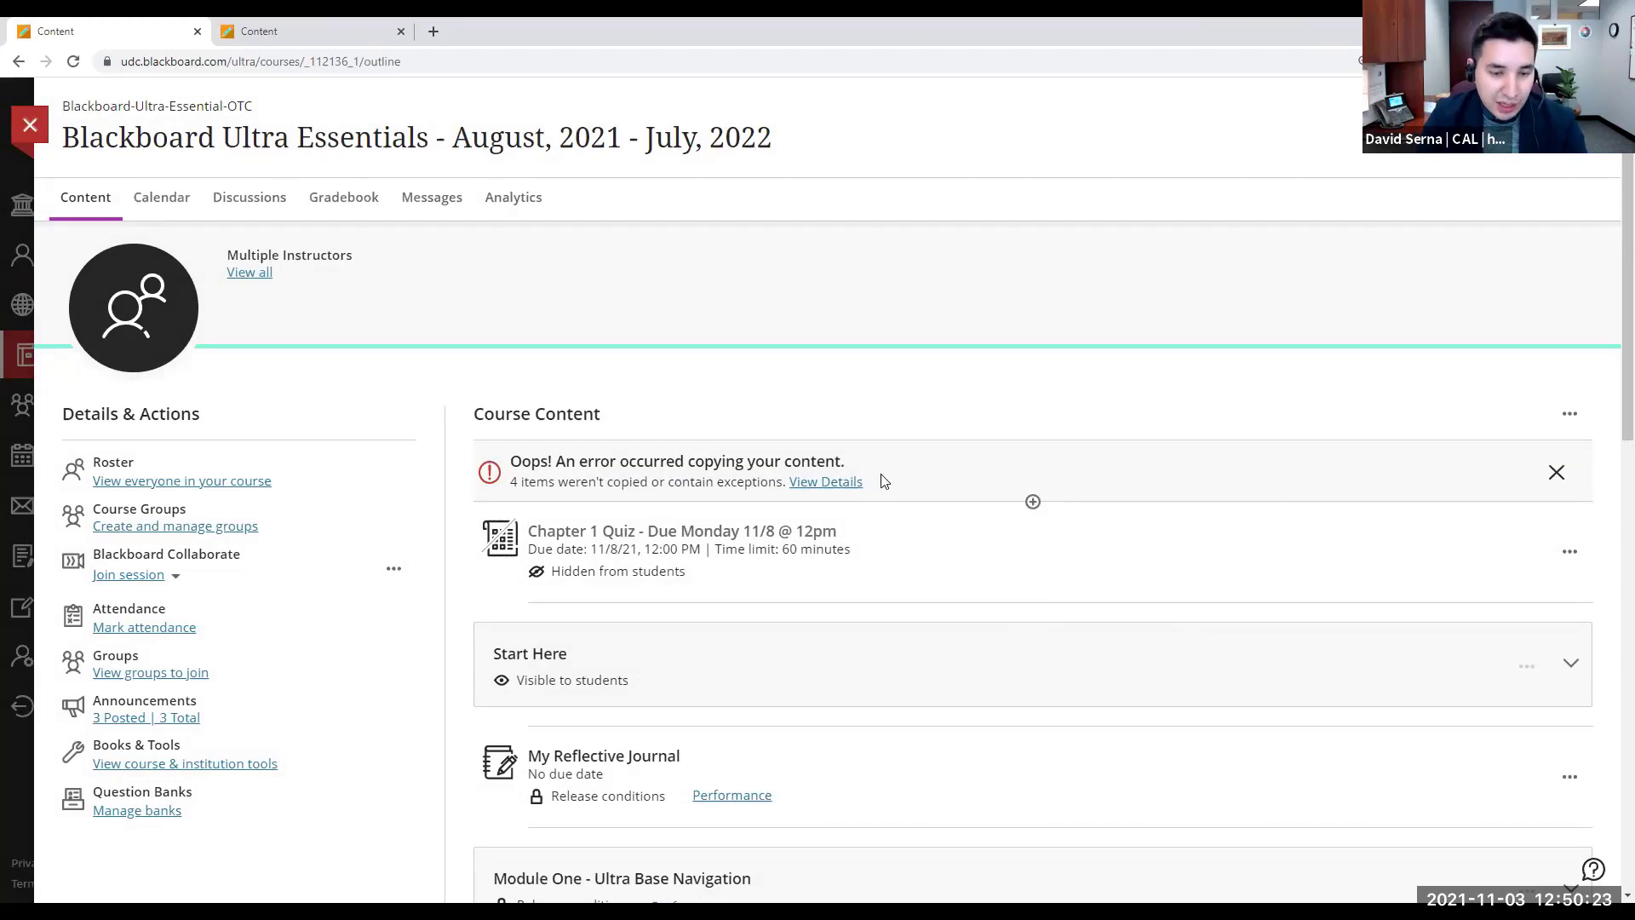
Step: Open the copied Washington History Test at the end of the course content and review its questions and test settings
scroll(986, 462, "down", 12)
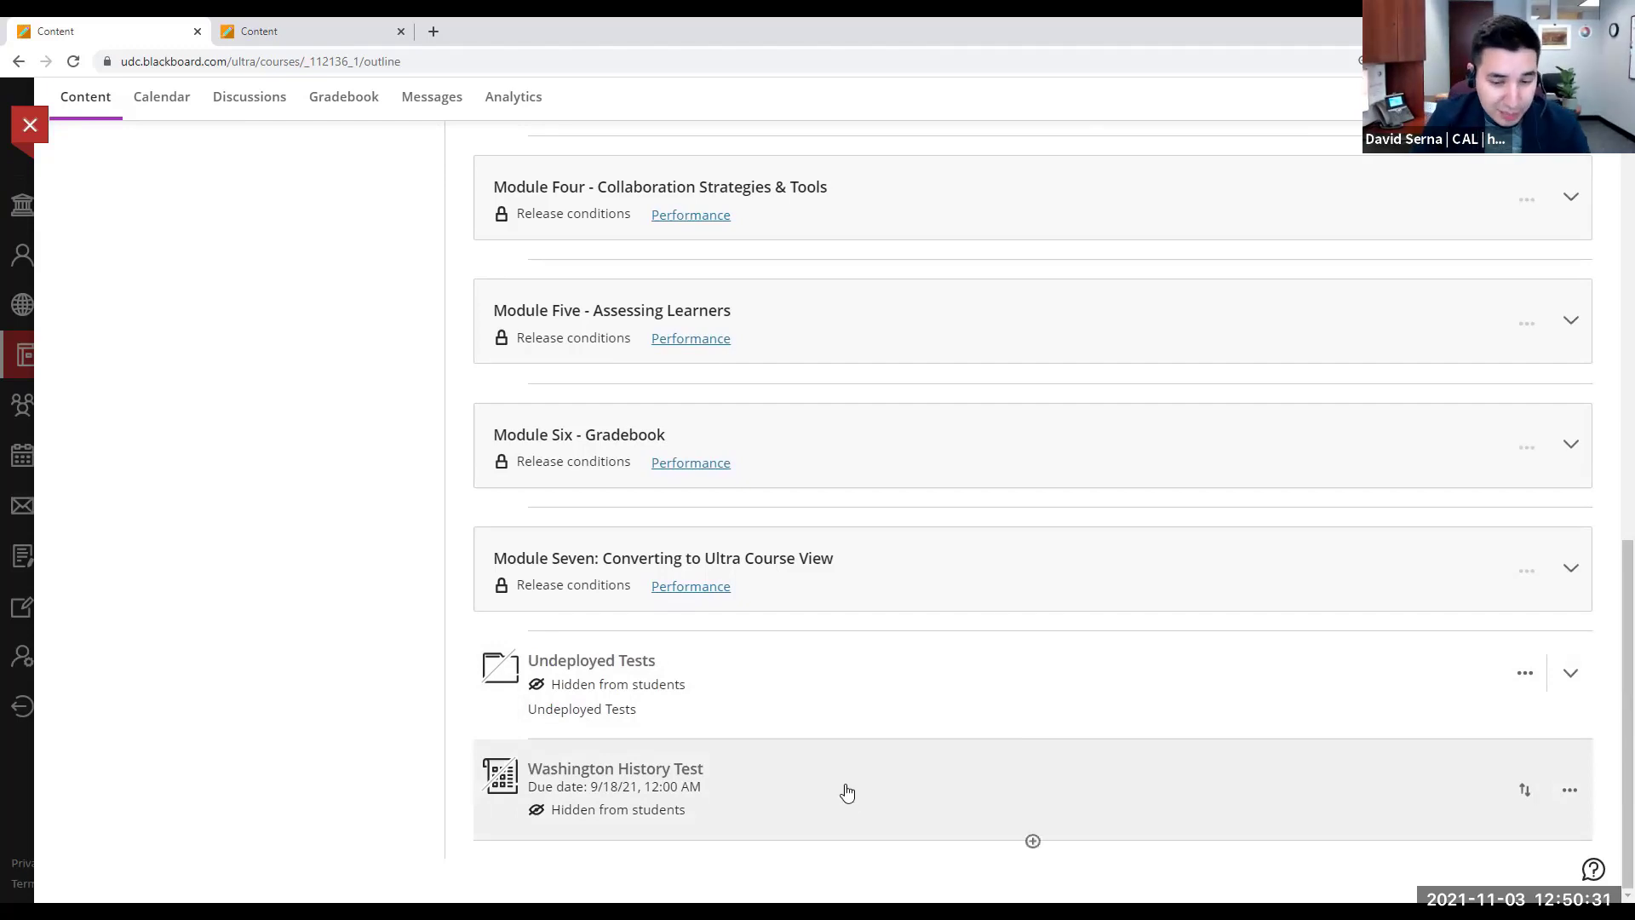
left_click(852, 785)
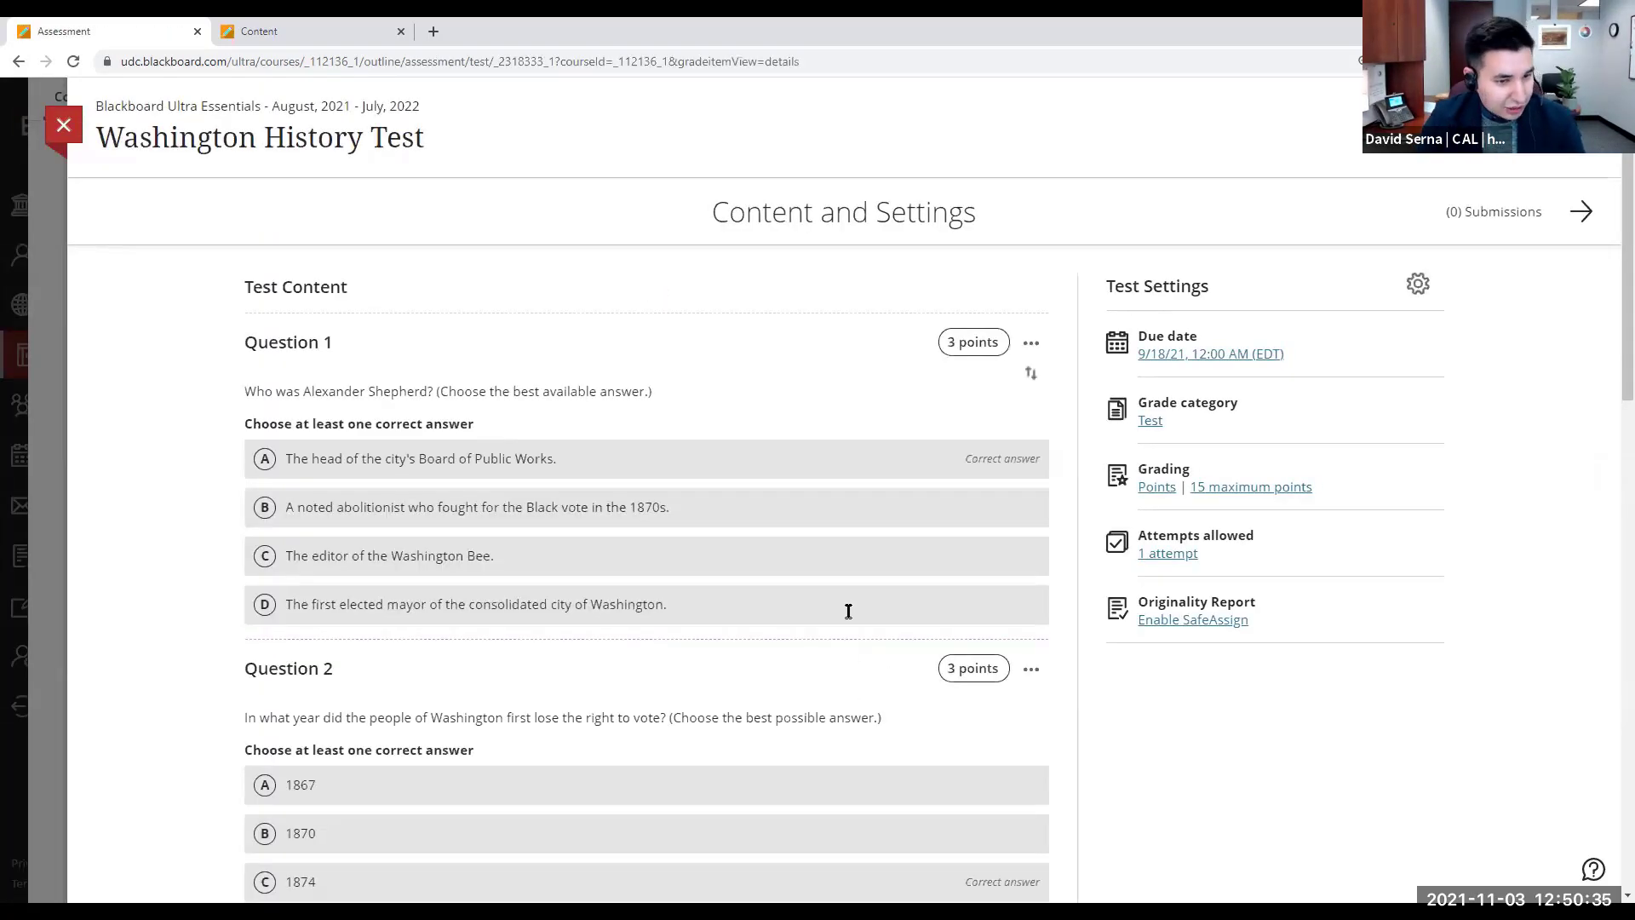
scroll(842, 622, "down", 3)
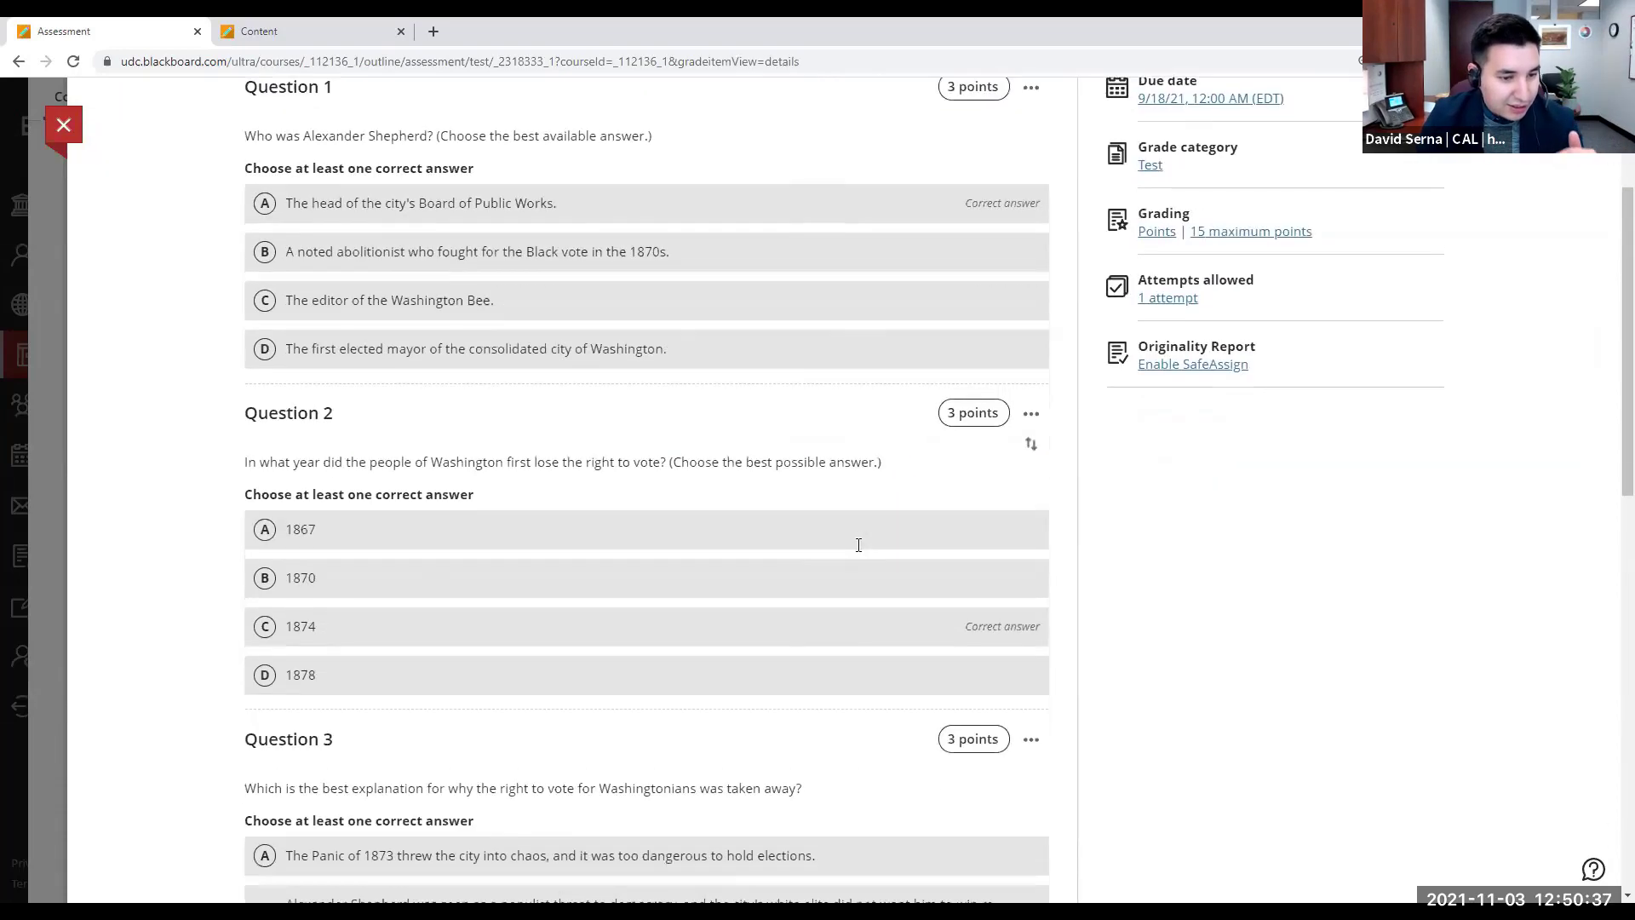
scroll(858, 545, "down", 10)
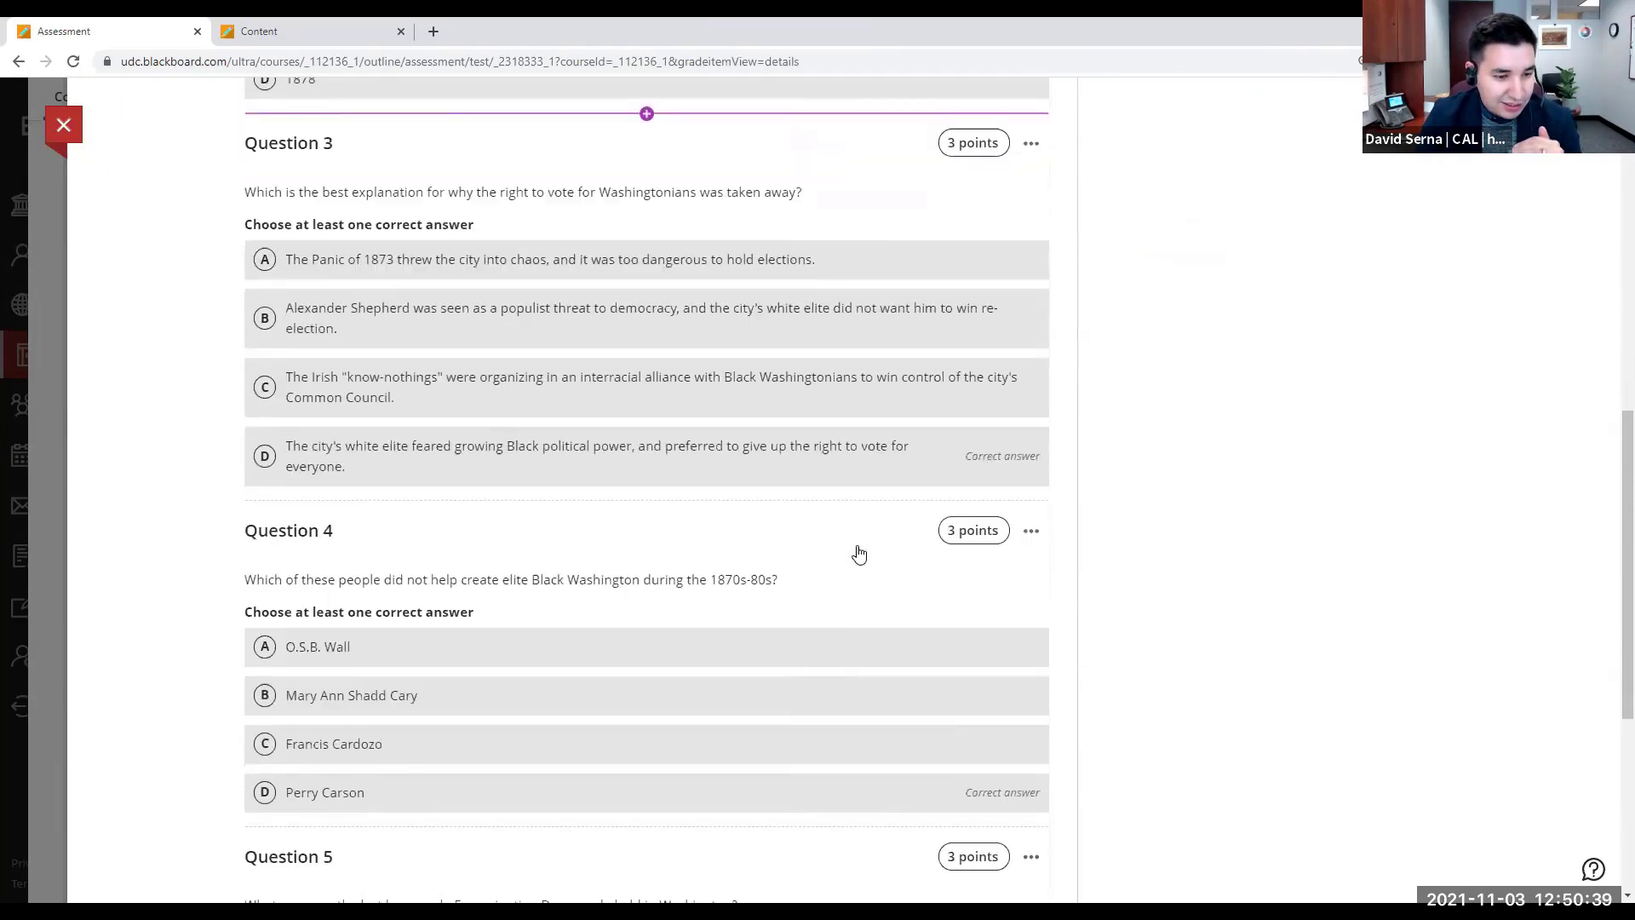
scroll(860, 555, "down", 2)
scroll(856, 545, "up", 15)
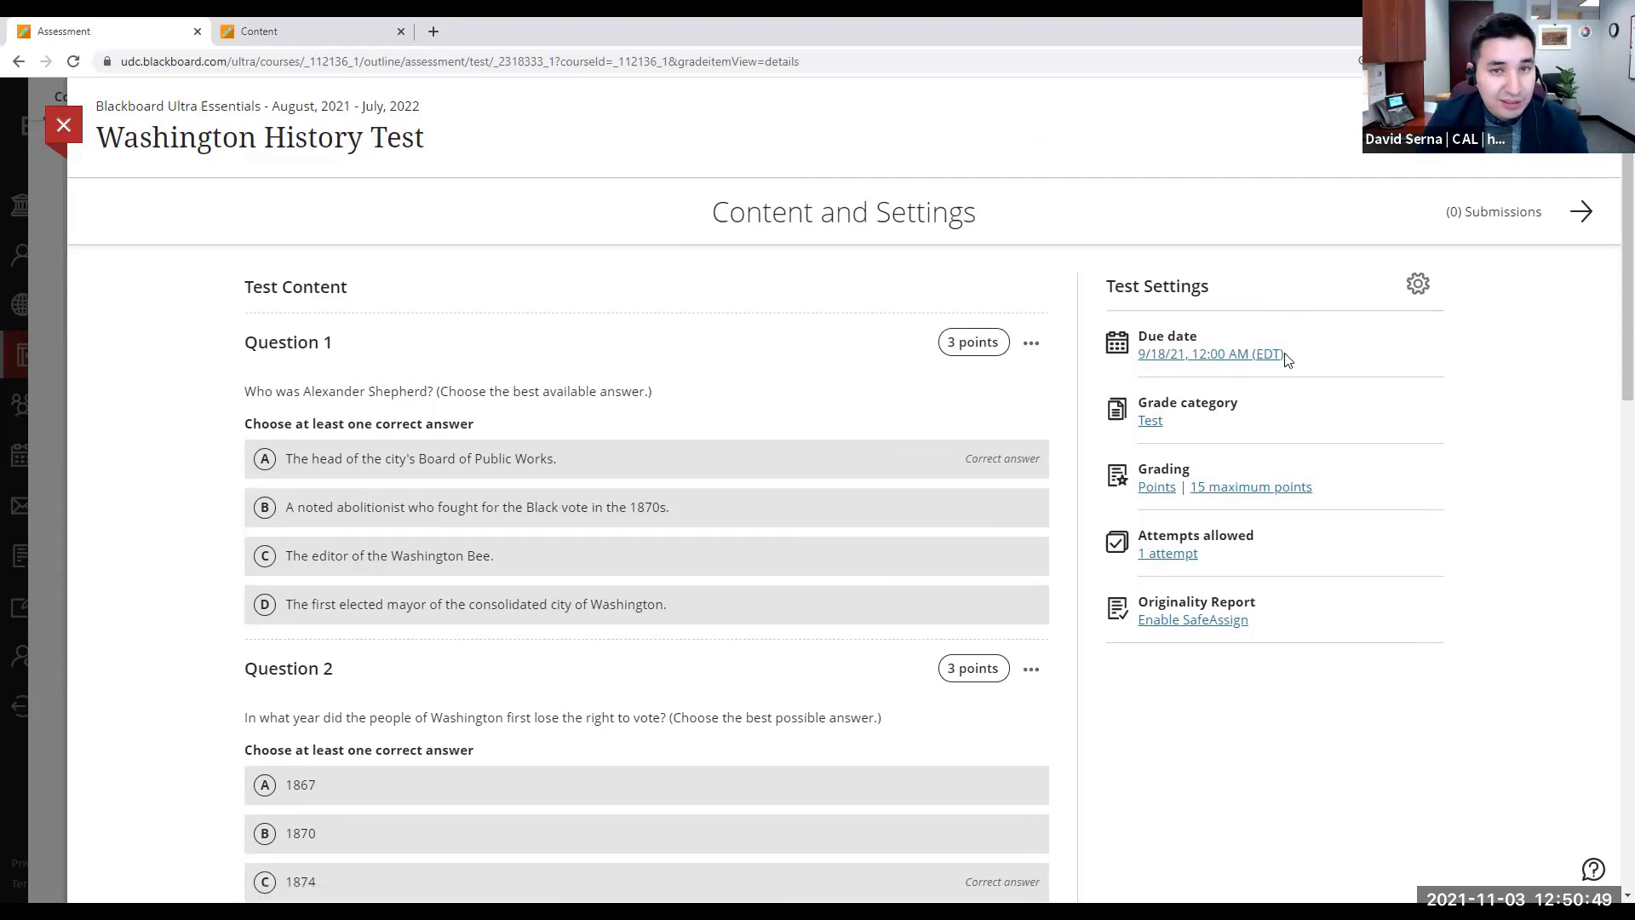
Step: Close the Washington History Test and switch to the PowerPoint slide show to present the Question Types - Walkthrough slide
left_click(71, 125)
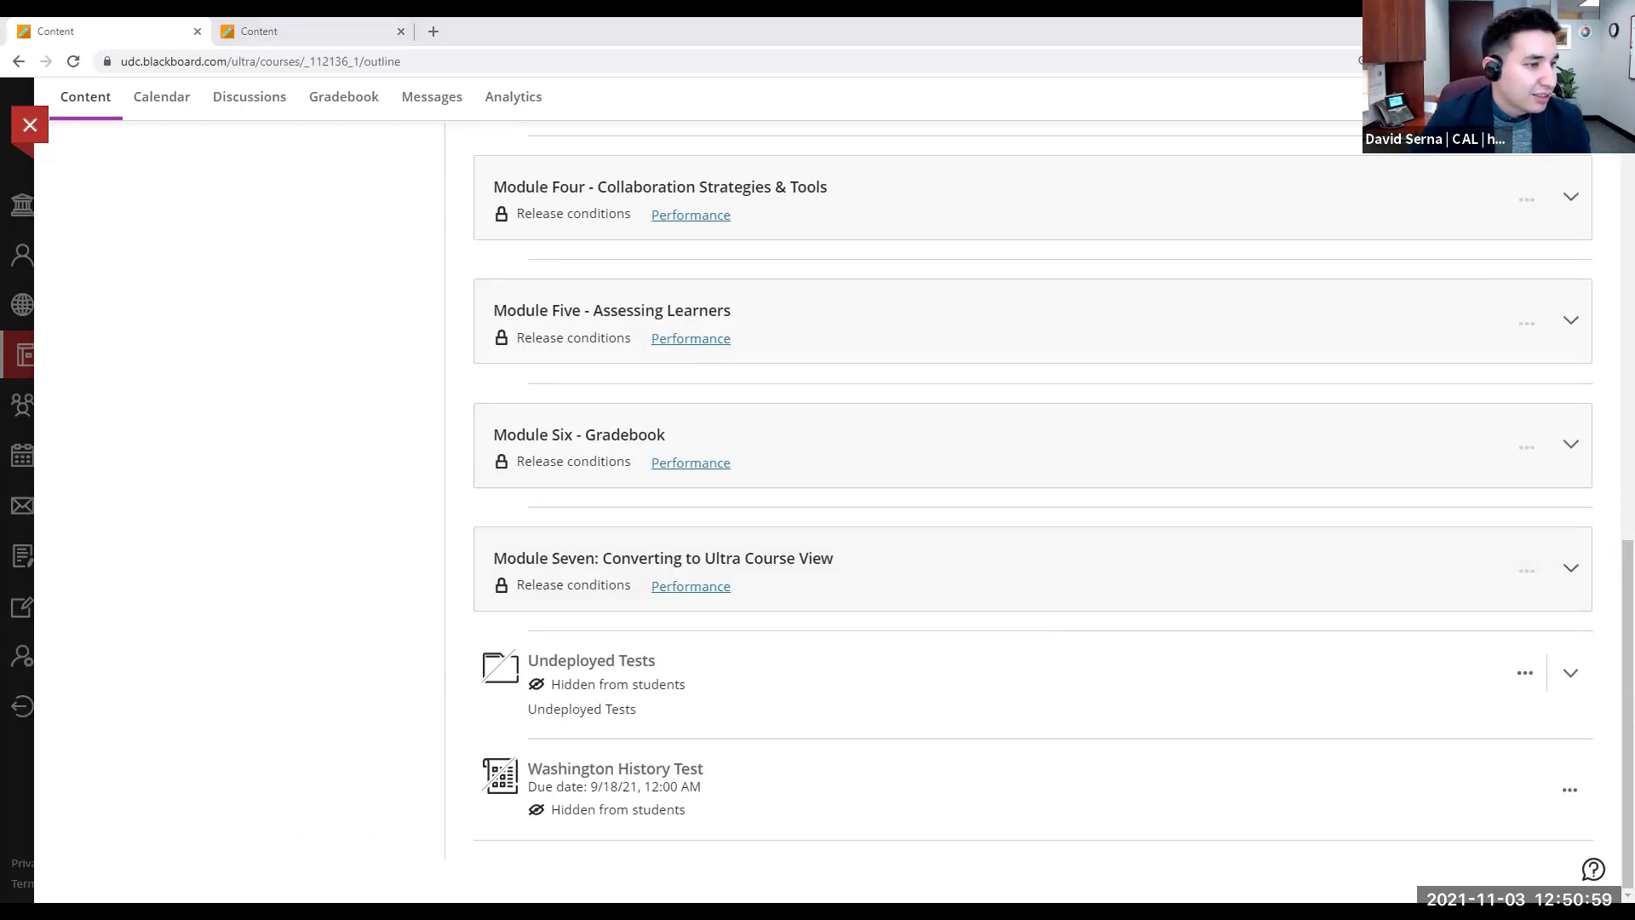
key("alt+Tab")
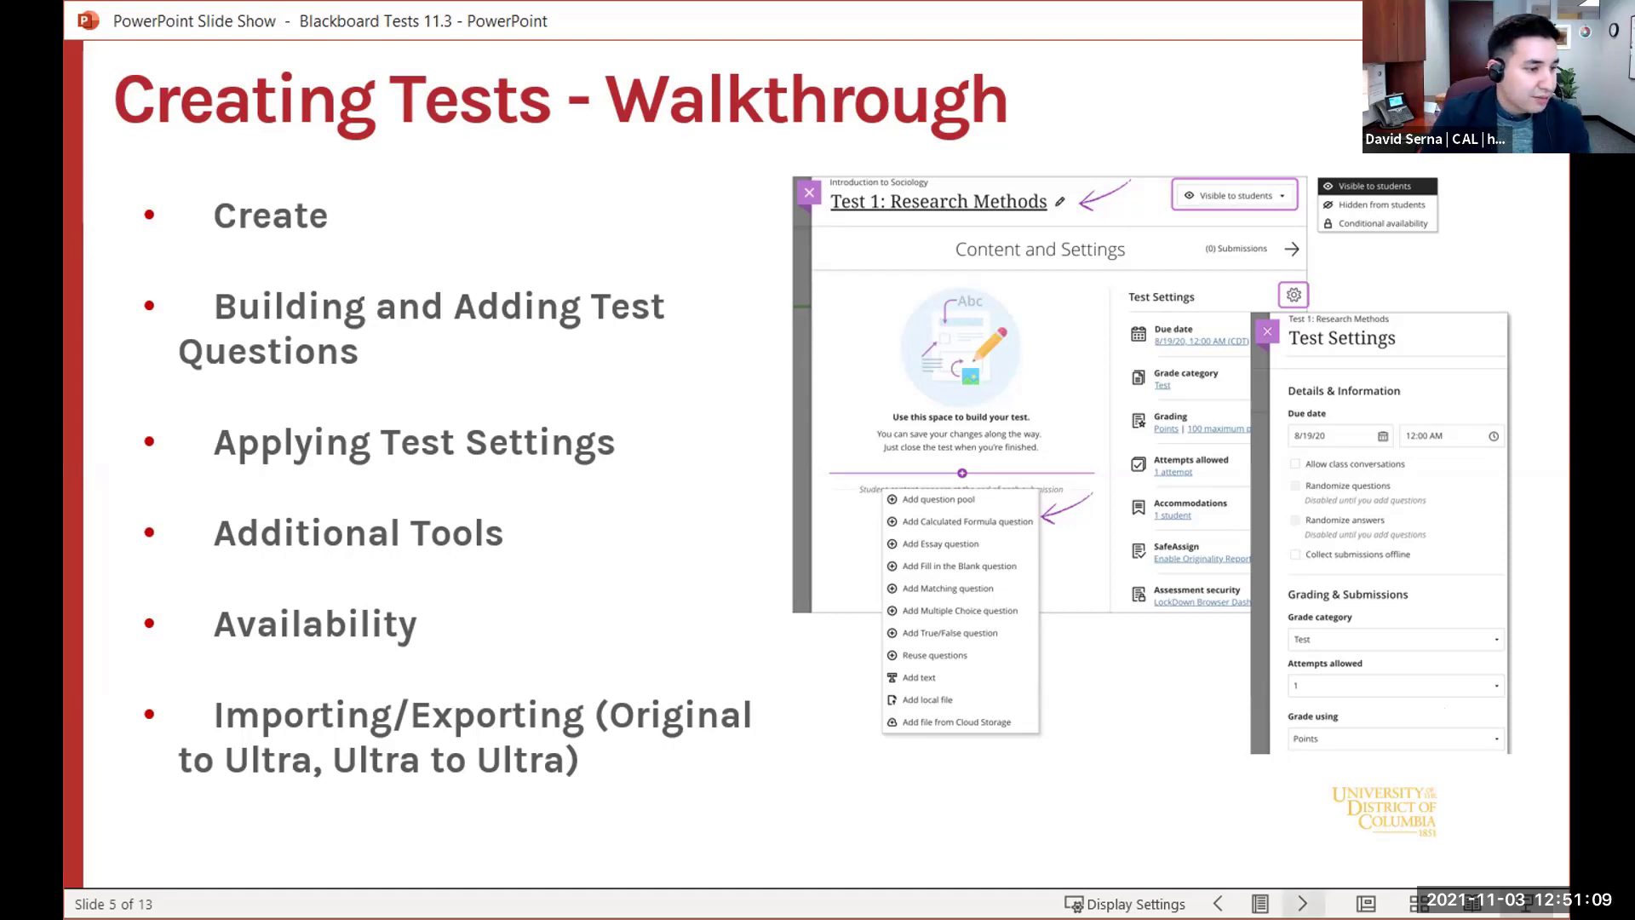
left_click(1302, 903)
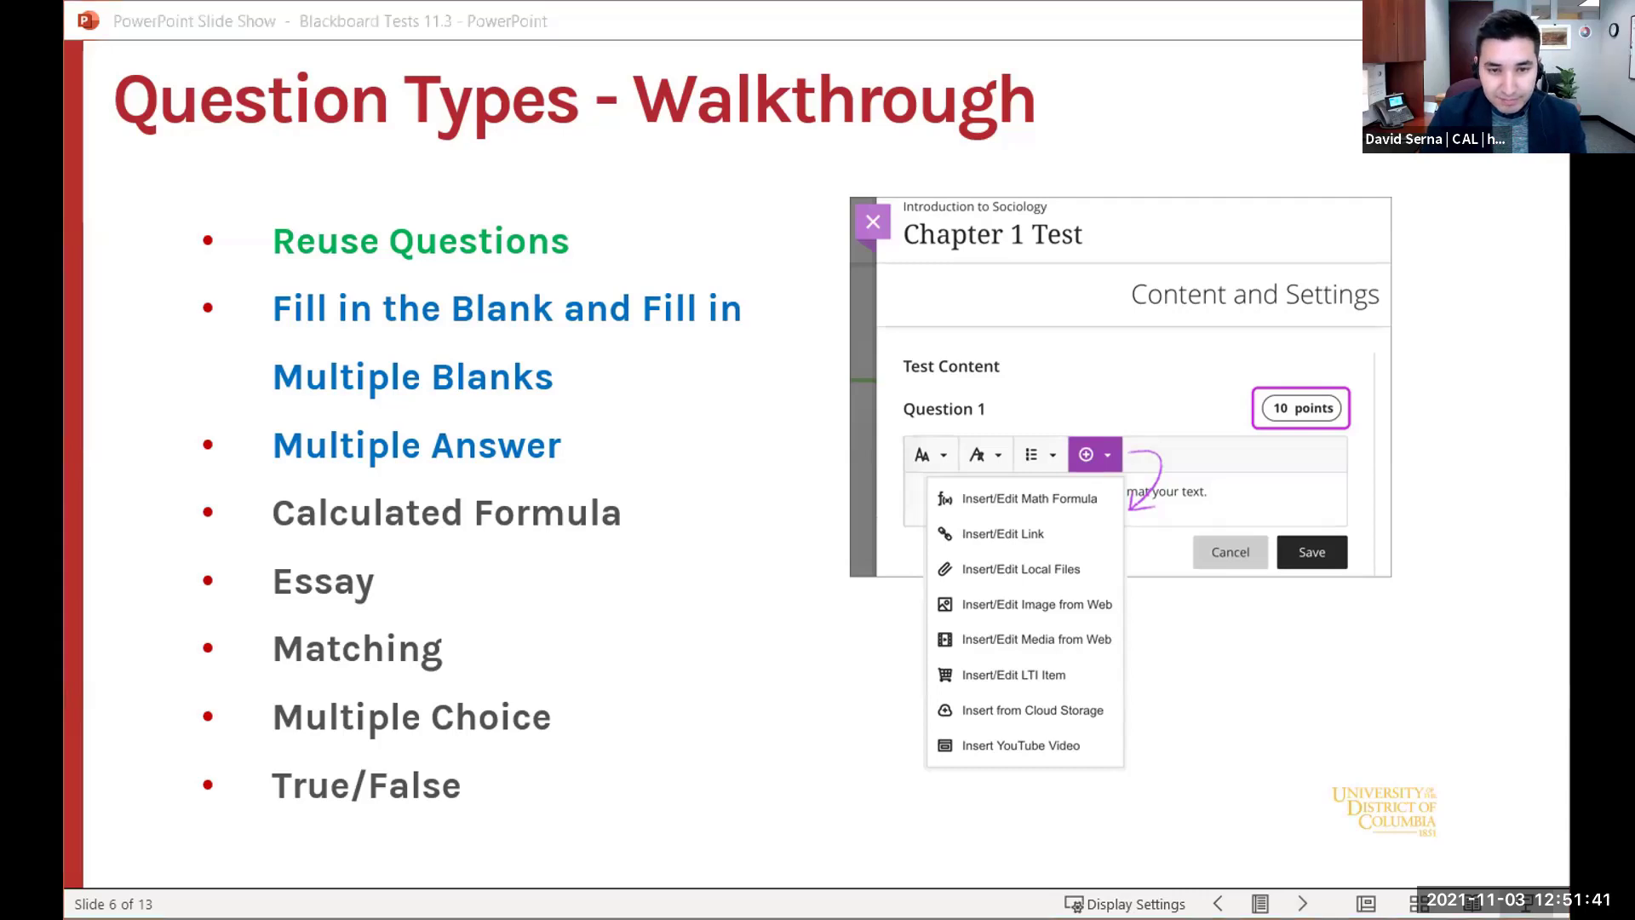
Step: Switch back to Blackboard, open the Chapter 1 Quiz and start reusing existing questions below Question 1
key("alt+Tab")
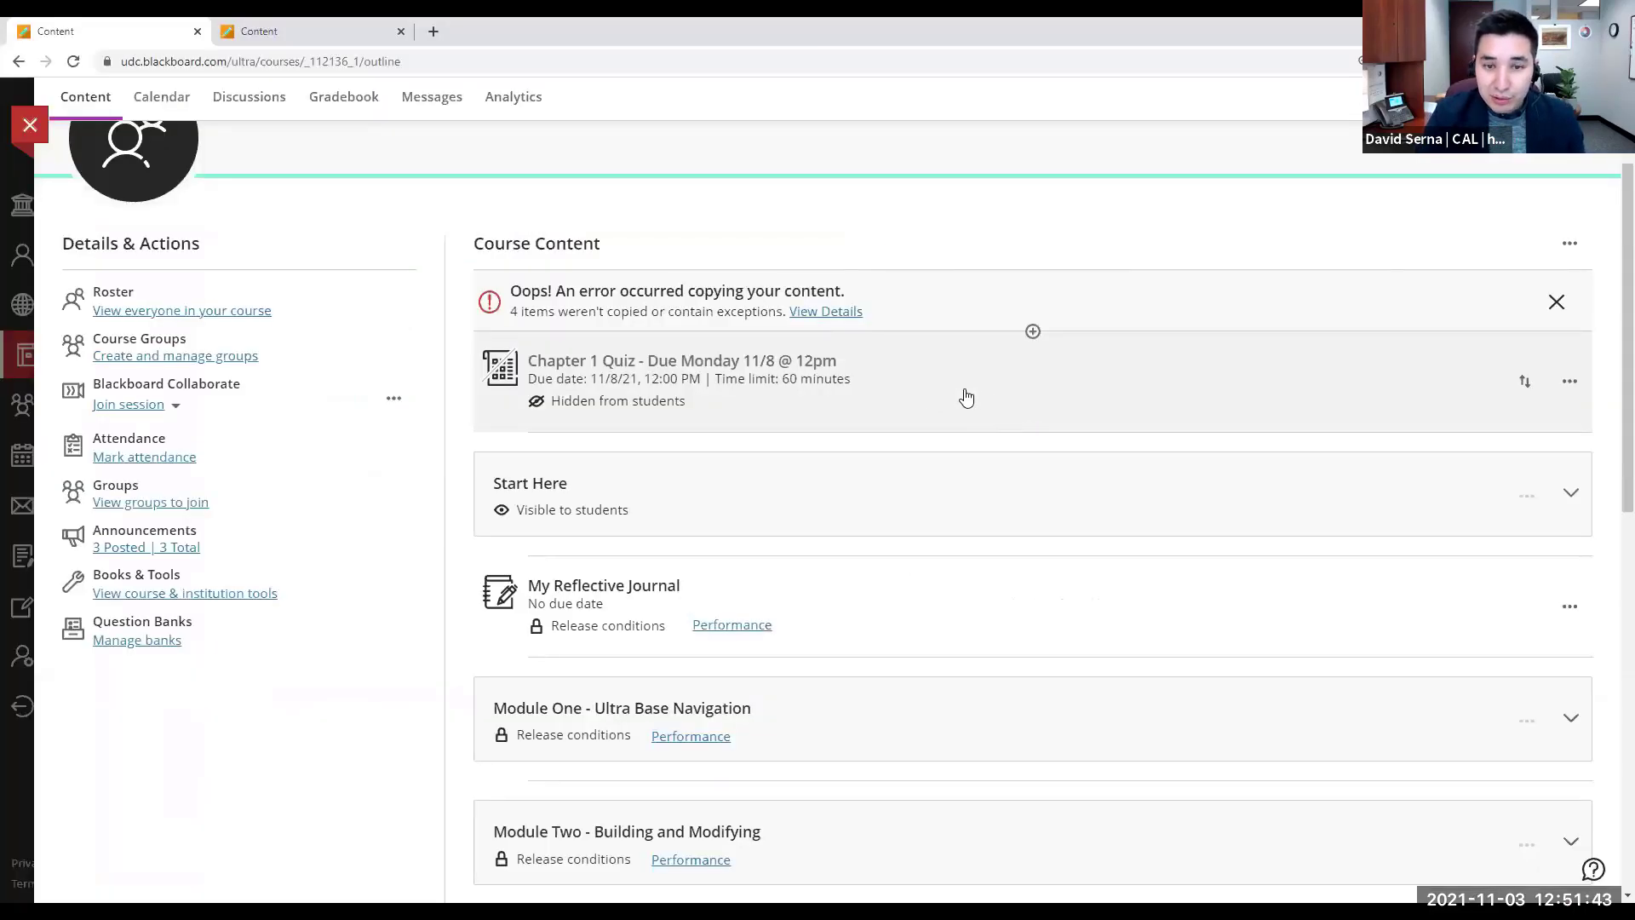
left_click(1013, 415)
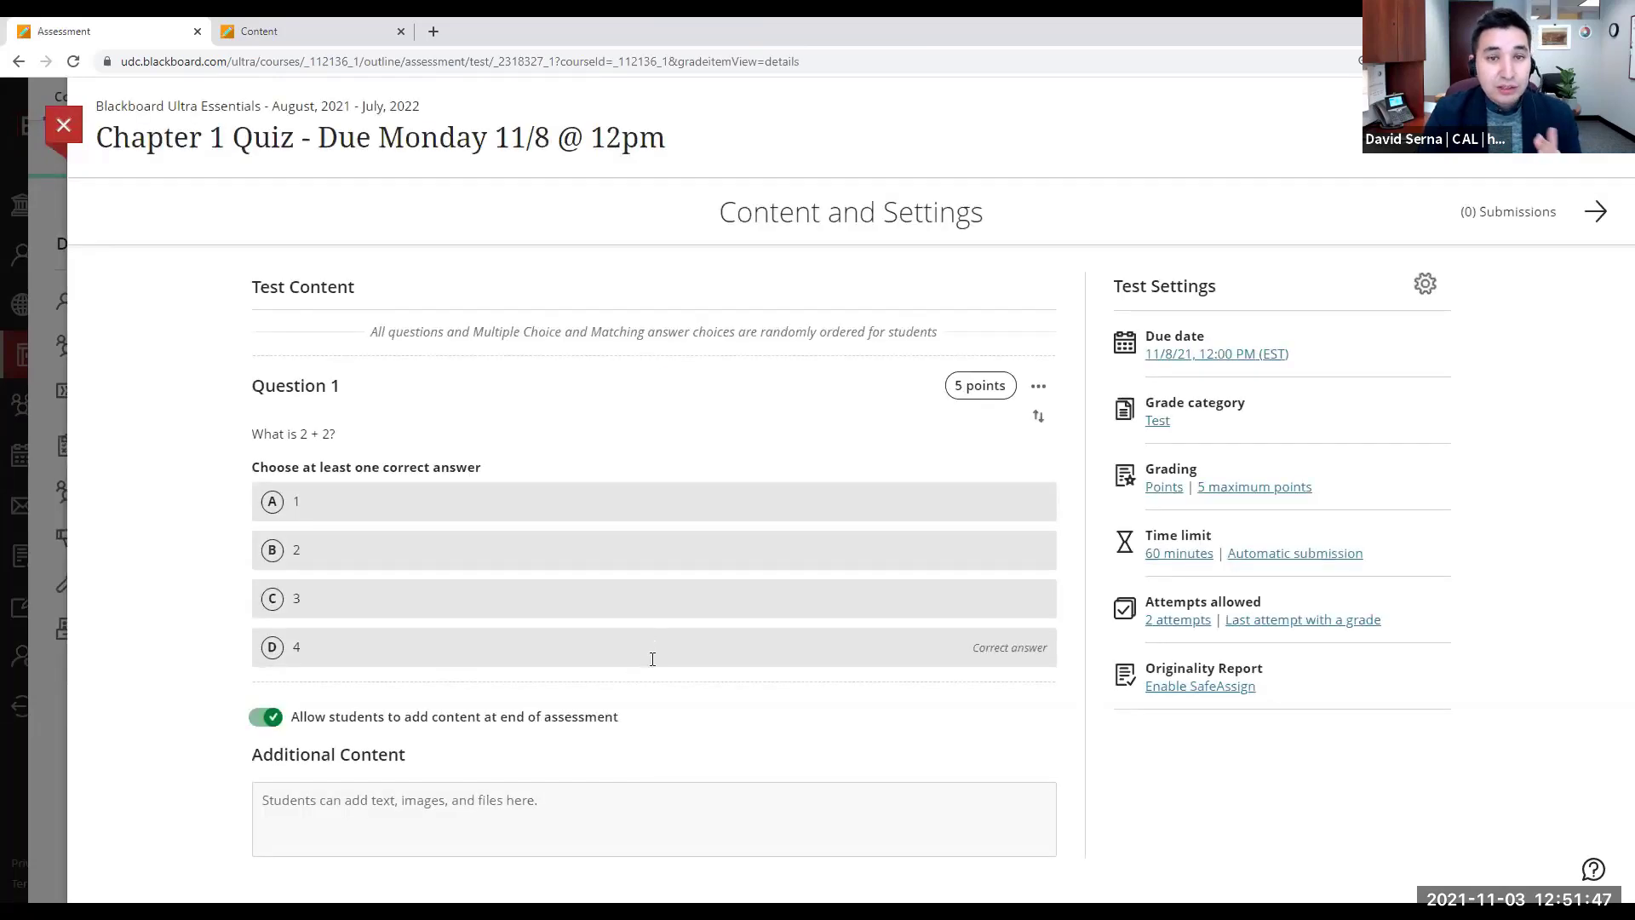
mouse_move(675, 701)
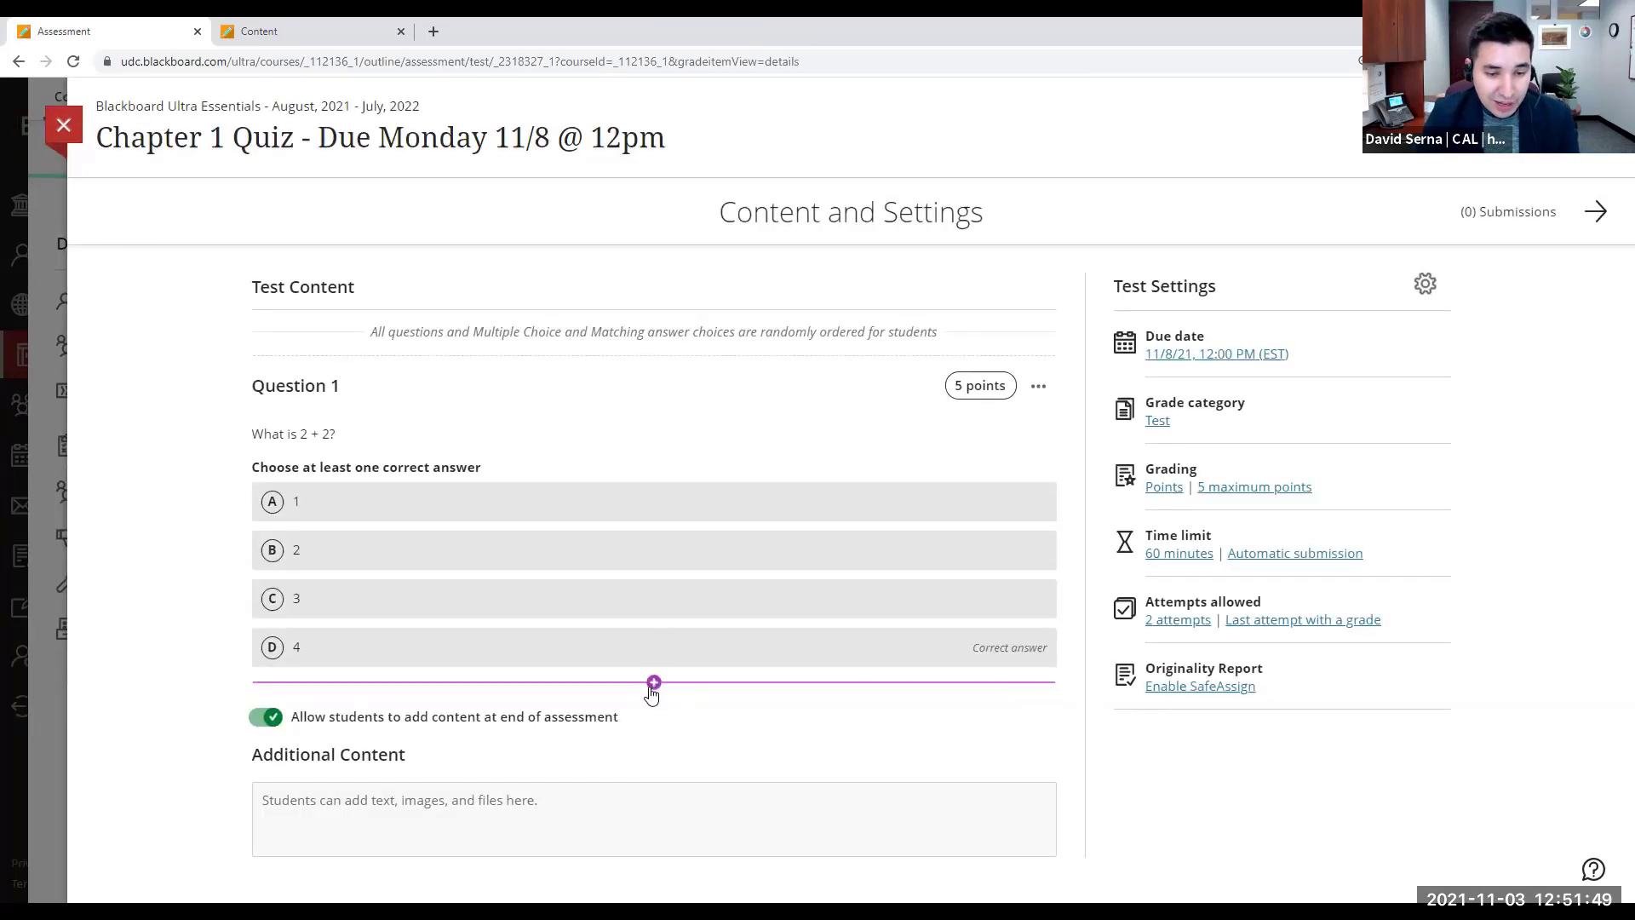
left_click(653, 682)
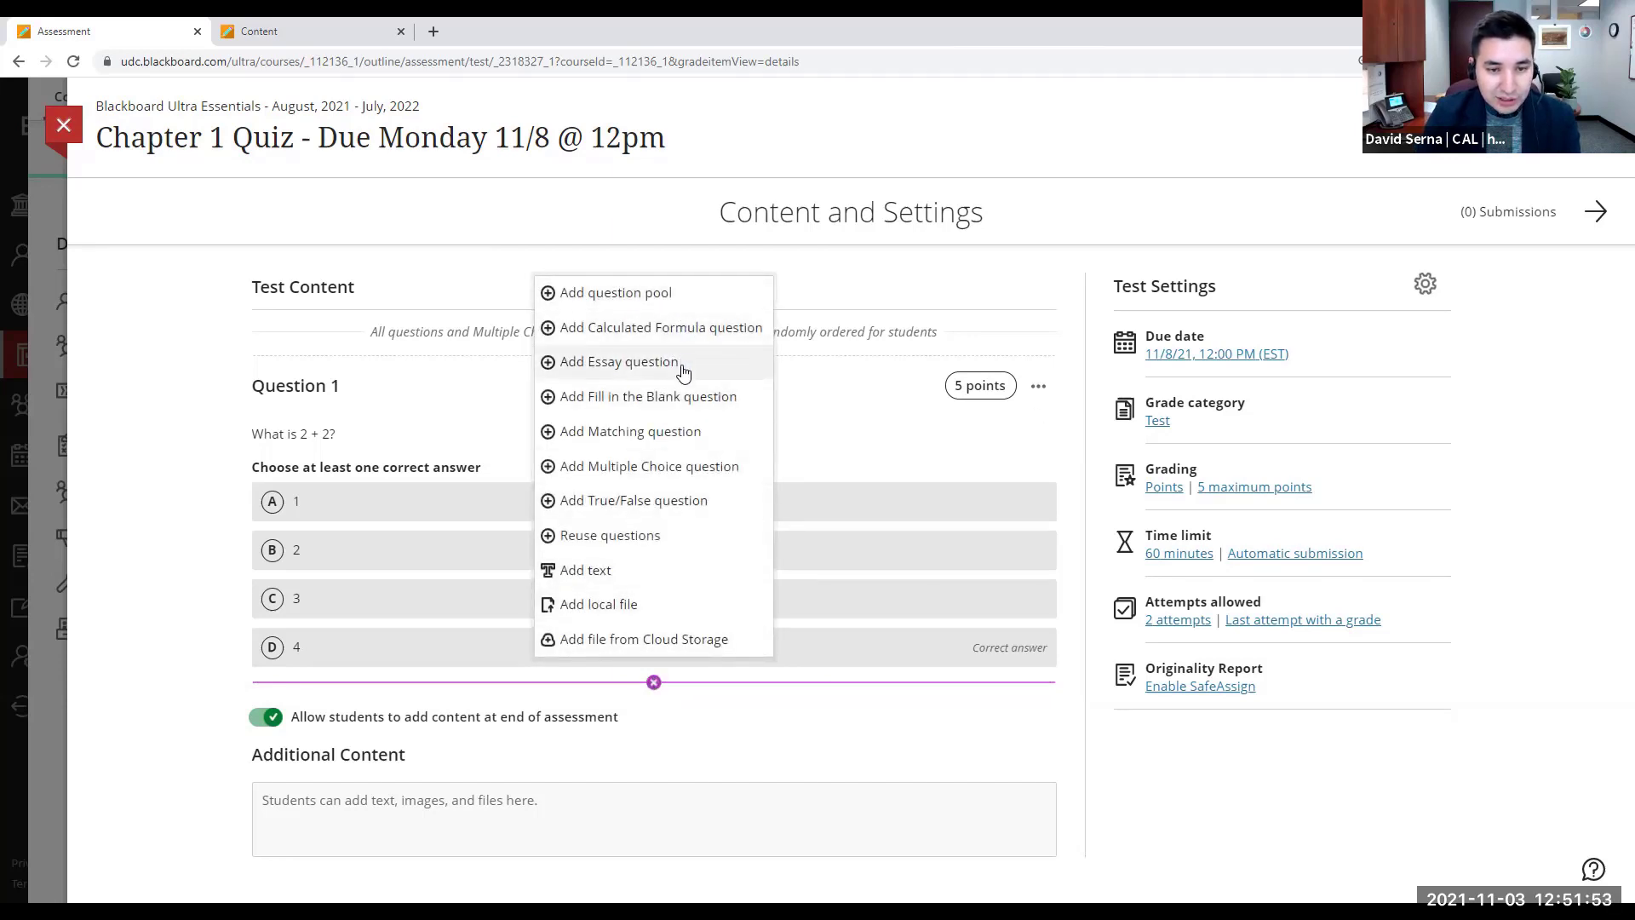
left_click(652, 540)
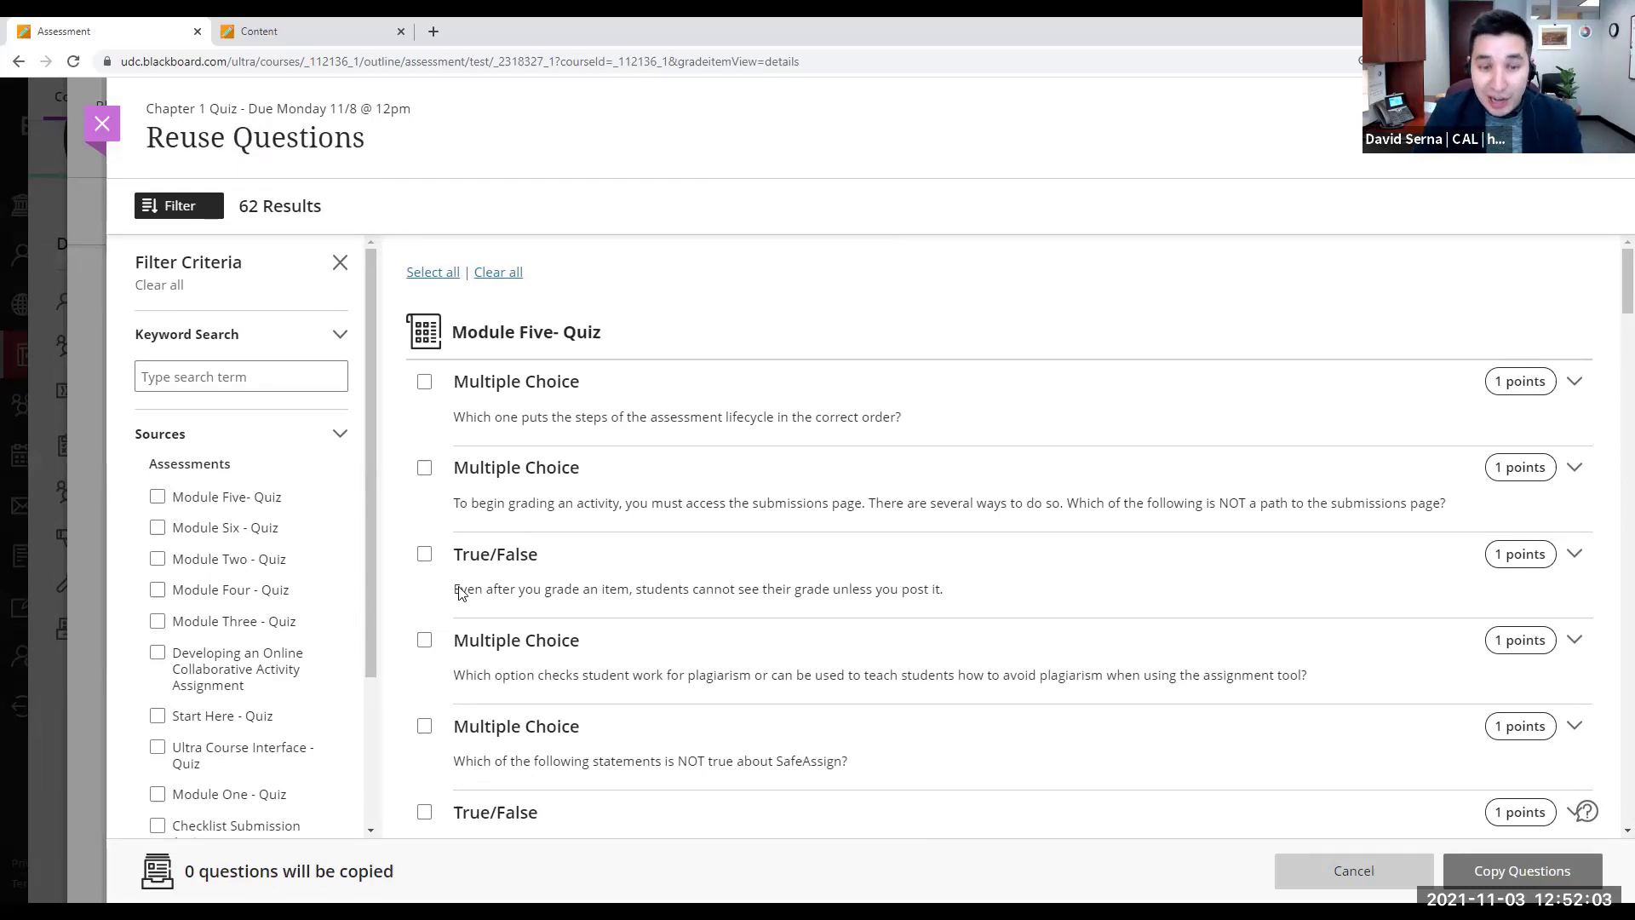
Step: Select the first five questions of the Module Five quiz and copy them into the Chapter 1 Quiz
left_click(424, 382)
left_click(424, 468)
left_click(424, 555)
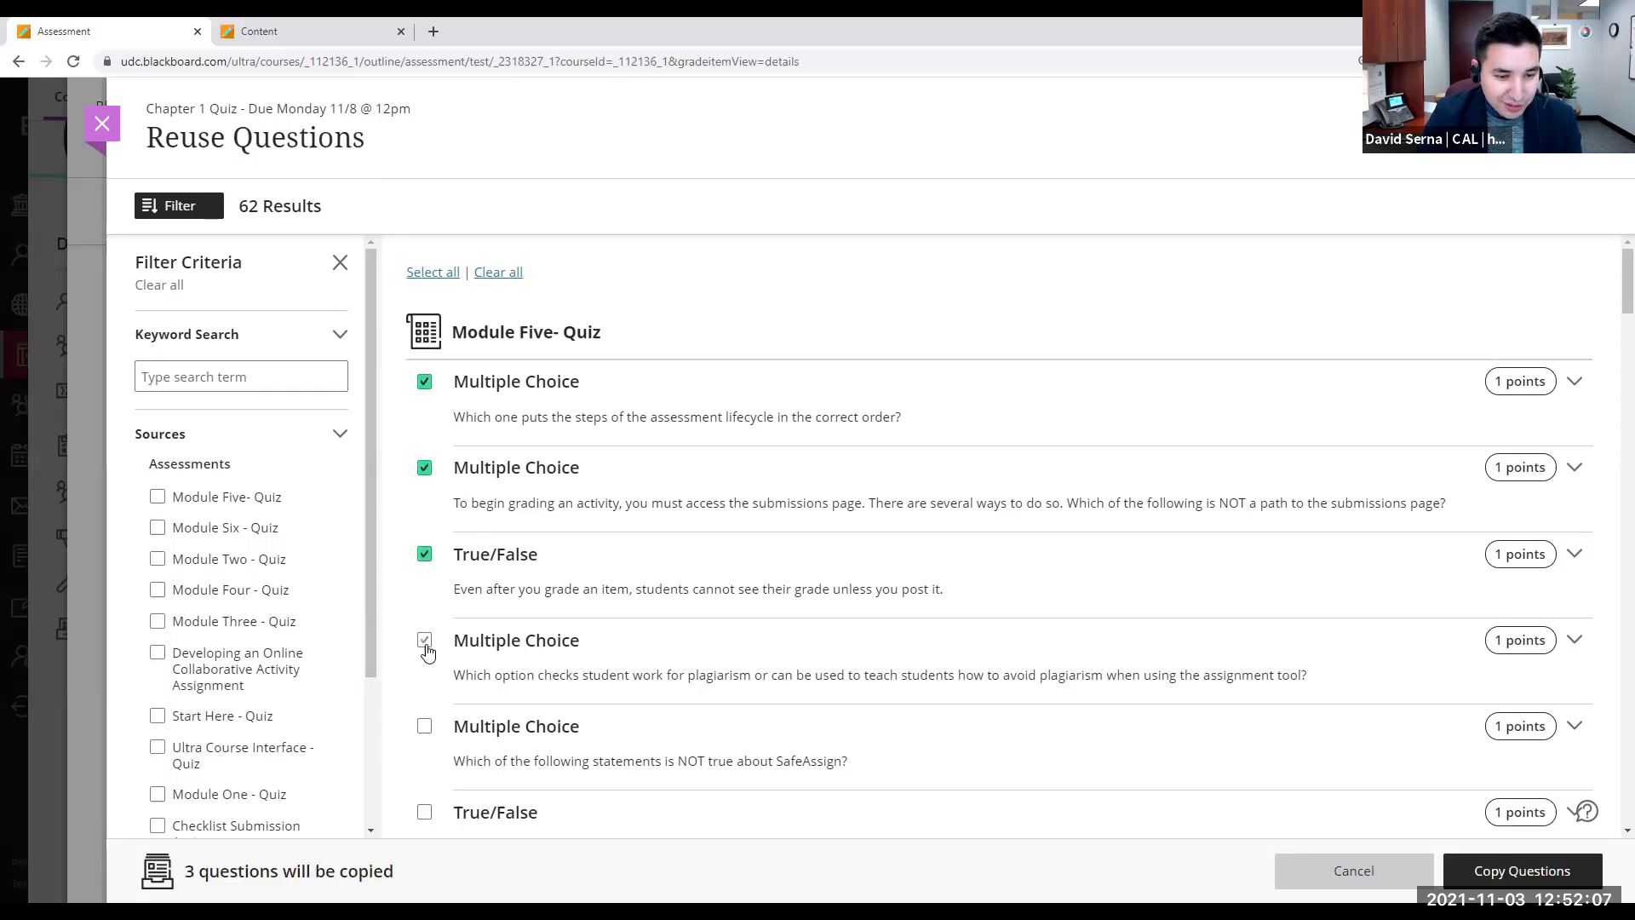
left_click(424, 640)
left_click(424, 725)
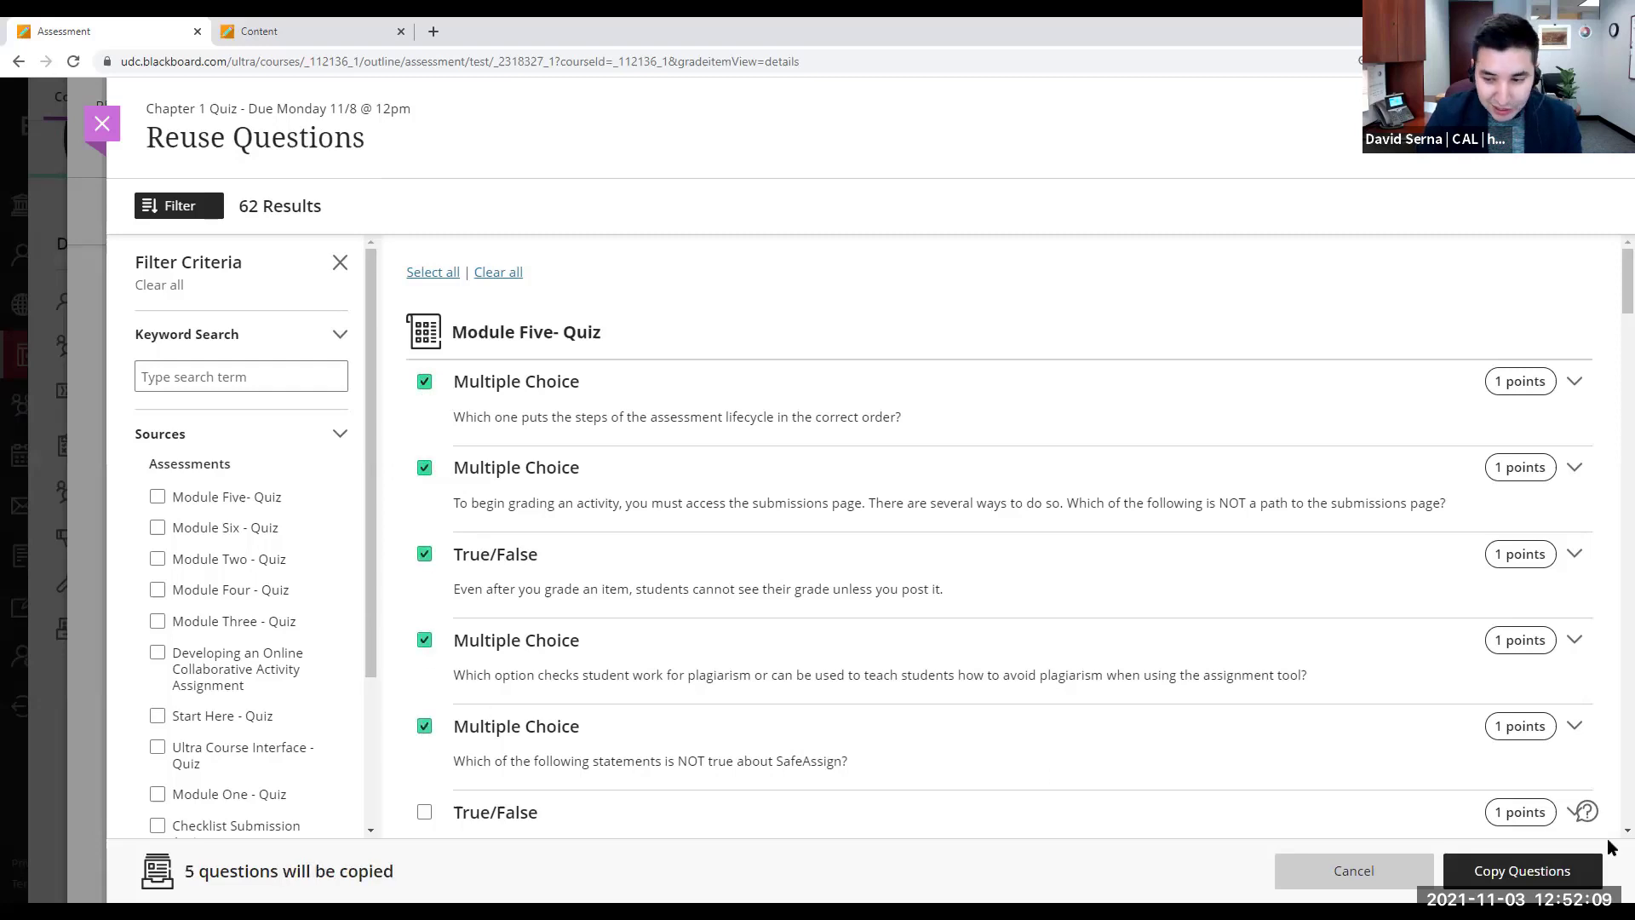
left_click(1522, 871)
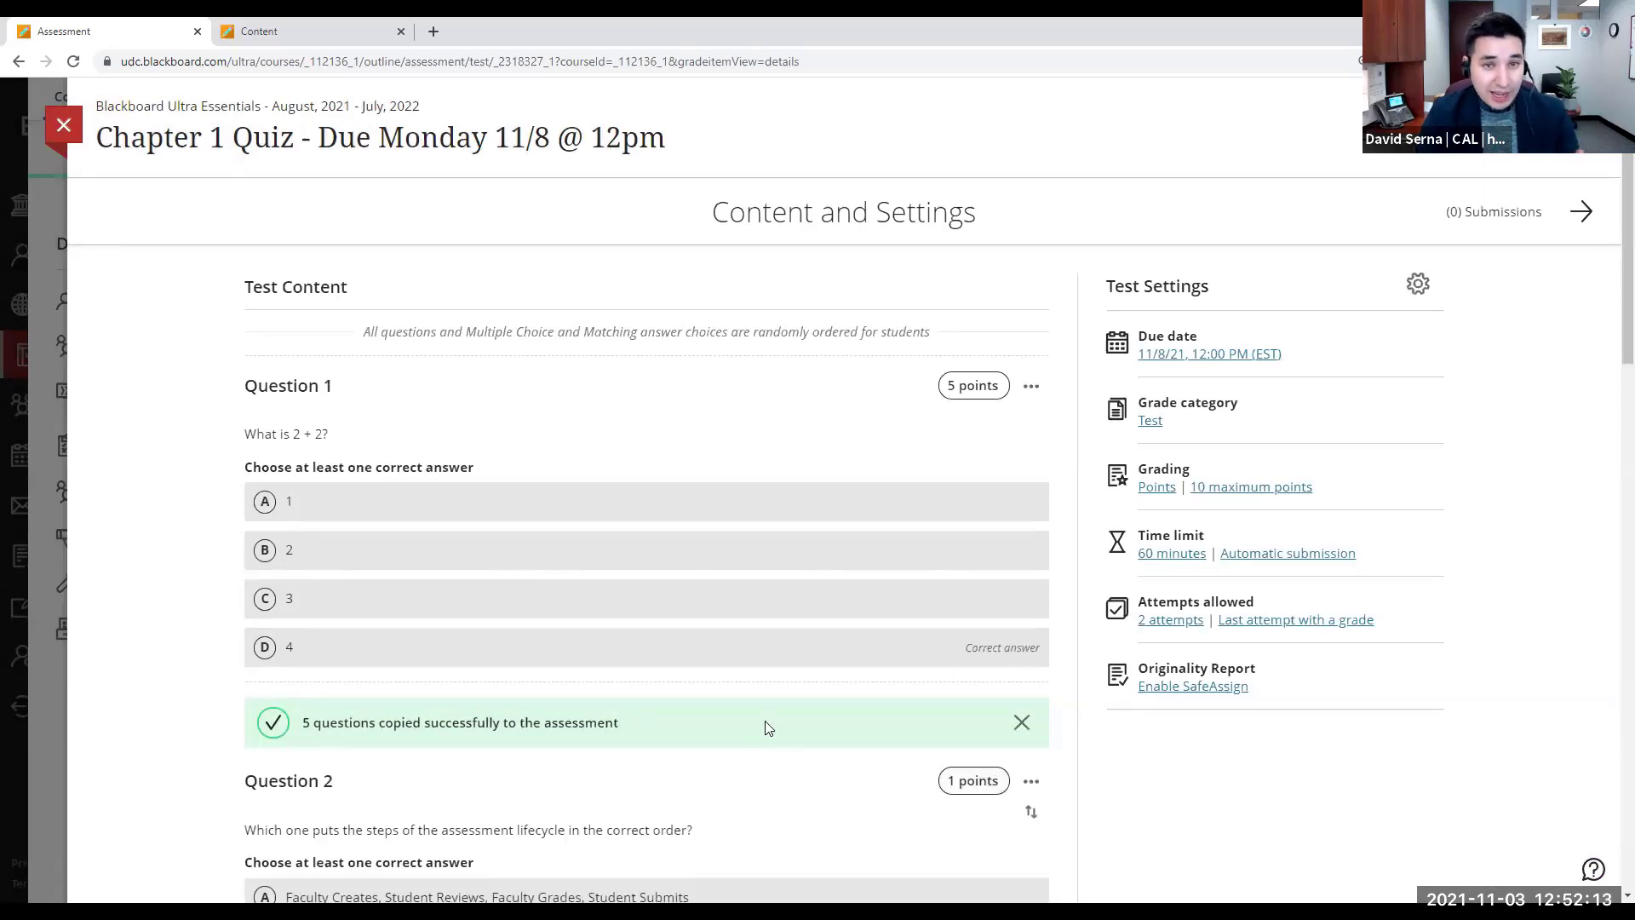
Step: Review the copied questions in the Chapter 1 Quiz and check the question and answer randomization options in its test settings
scroll(703, 730, "down", 1)
scroll(703, 730, "down", 10)
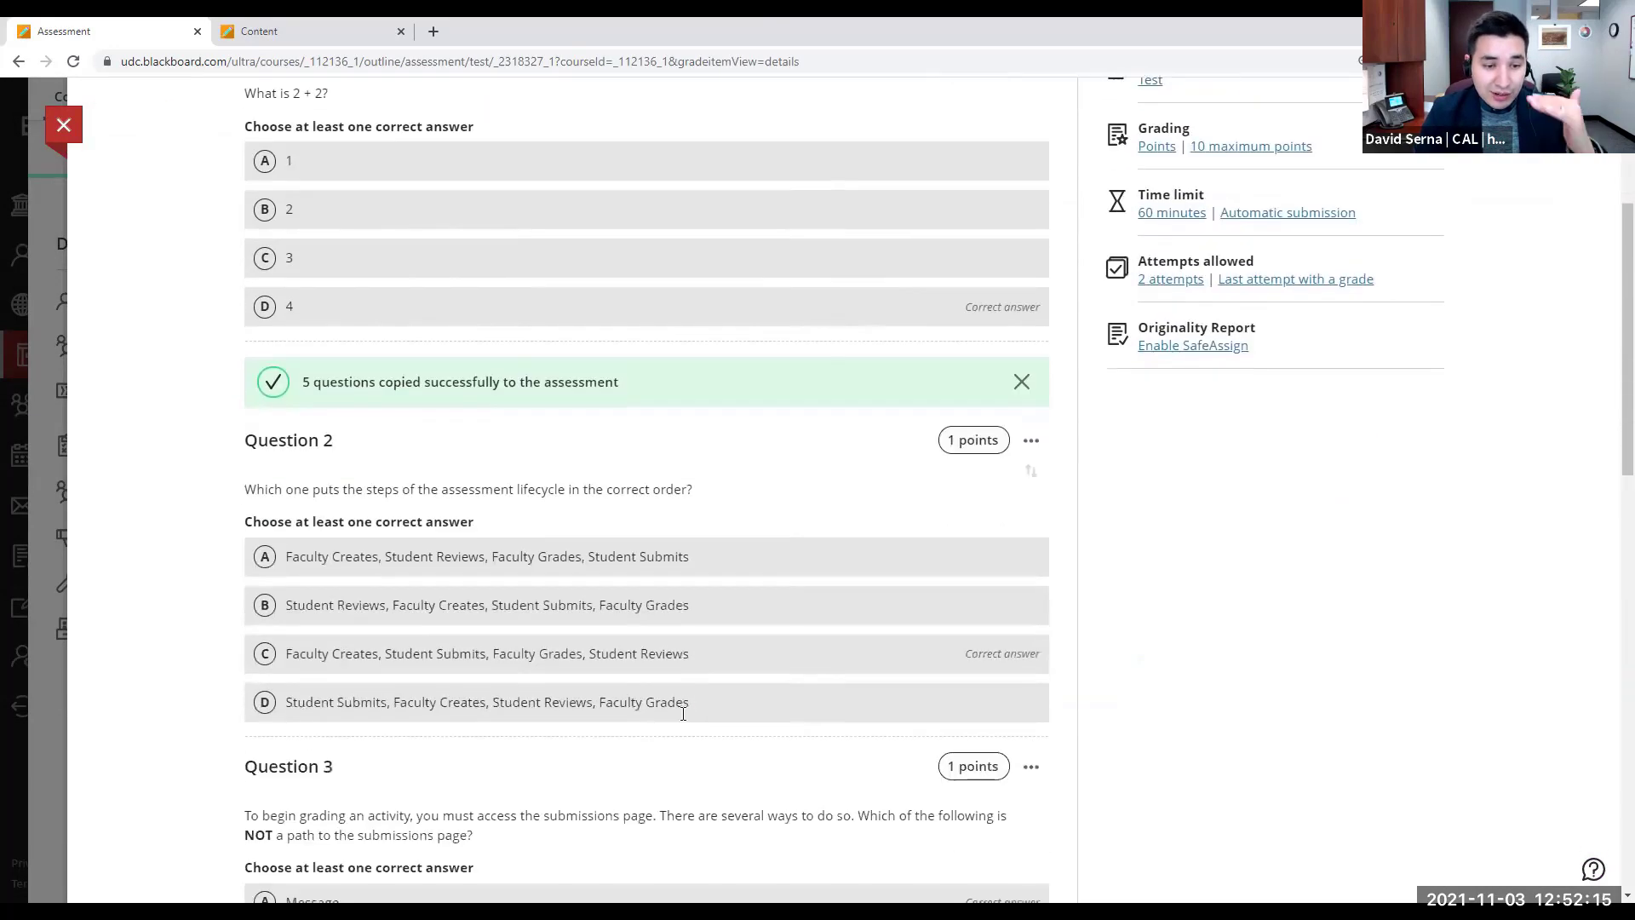
scroll(682, 715, "down", 4)
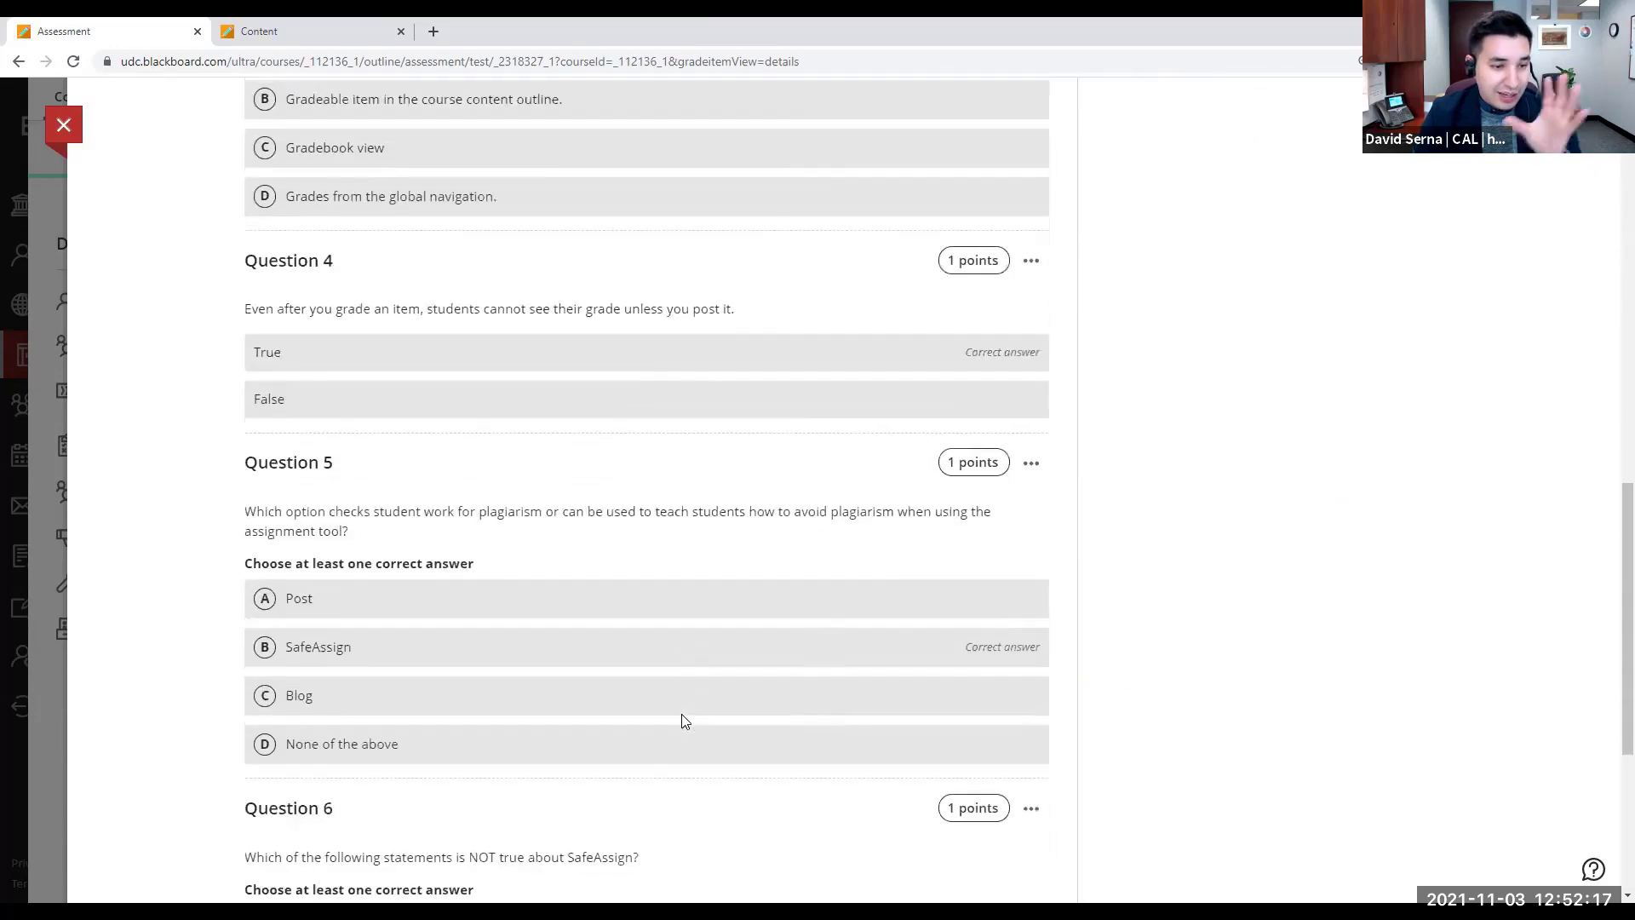
scroll(684, 711, "up", 7)
scroll(686, 708, "up", 6)
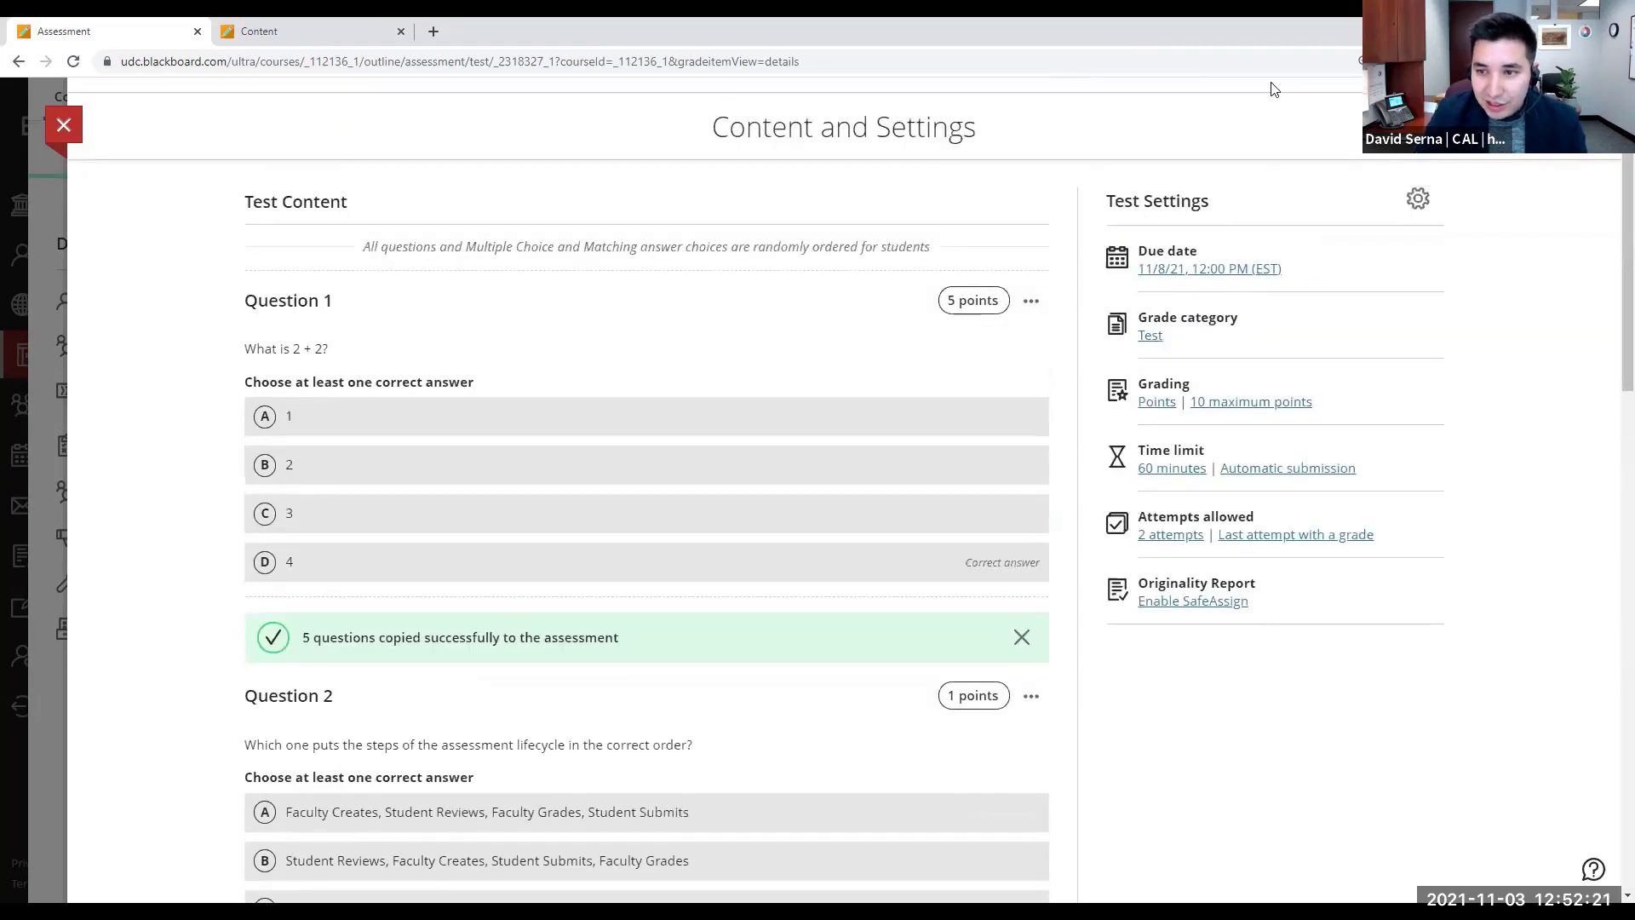
left_click(1418, 201)
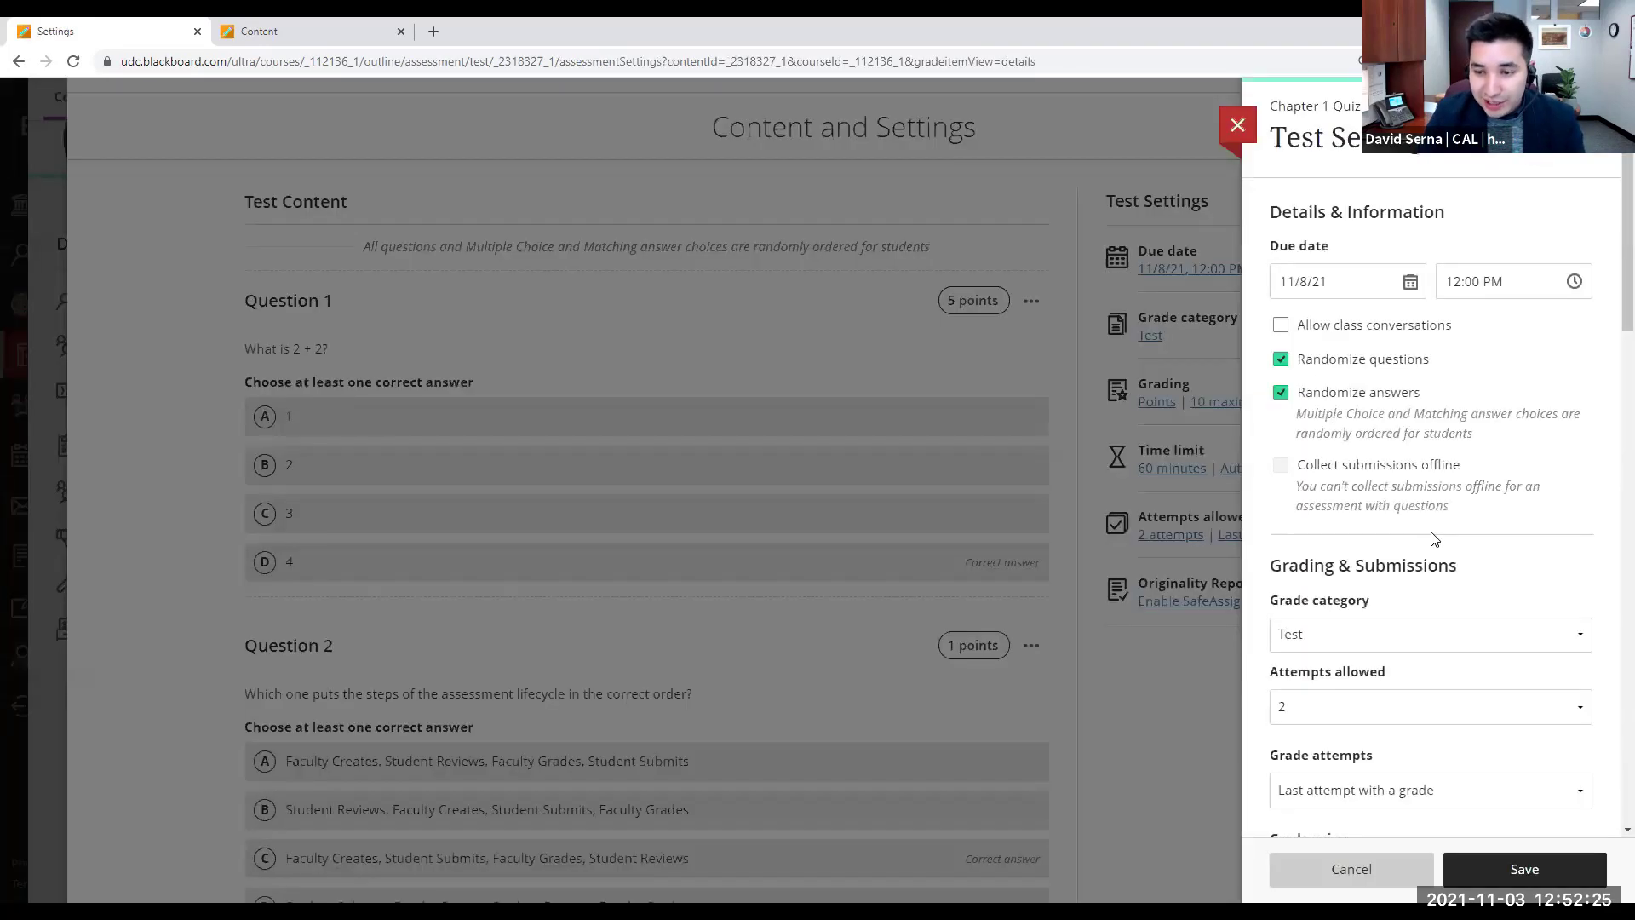
scroll(1431, 538, "down", 5)
scroll(1431, 533, "up", 5)
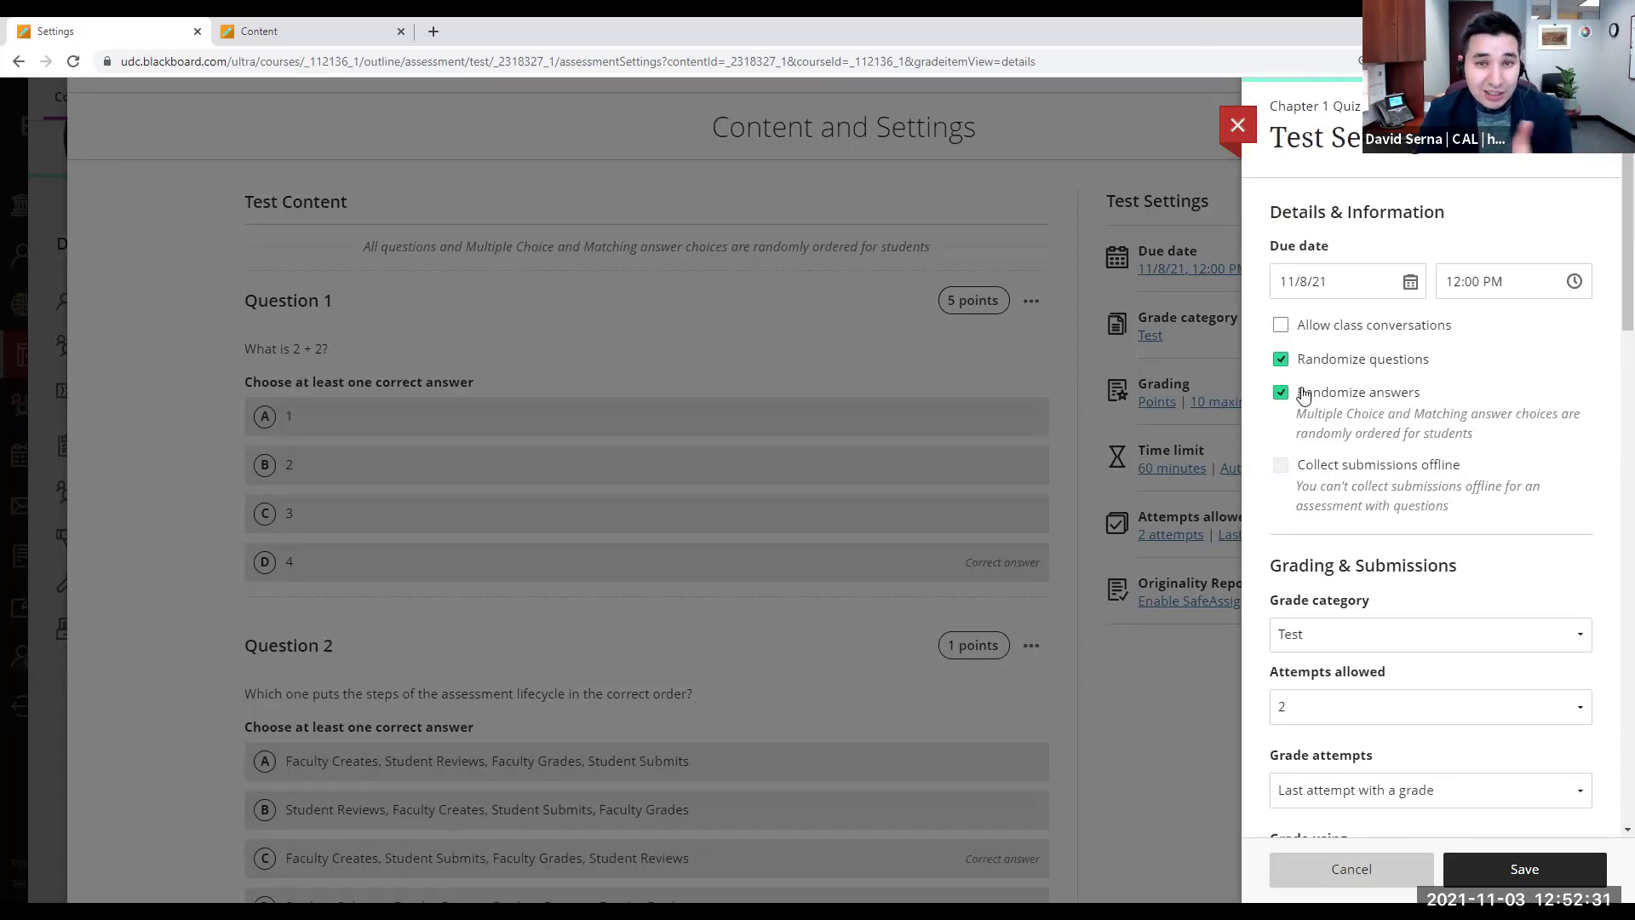
left_click(1250, 137)
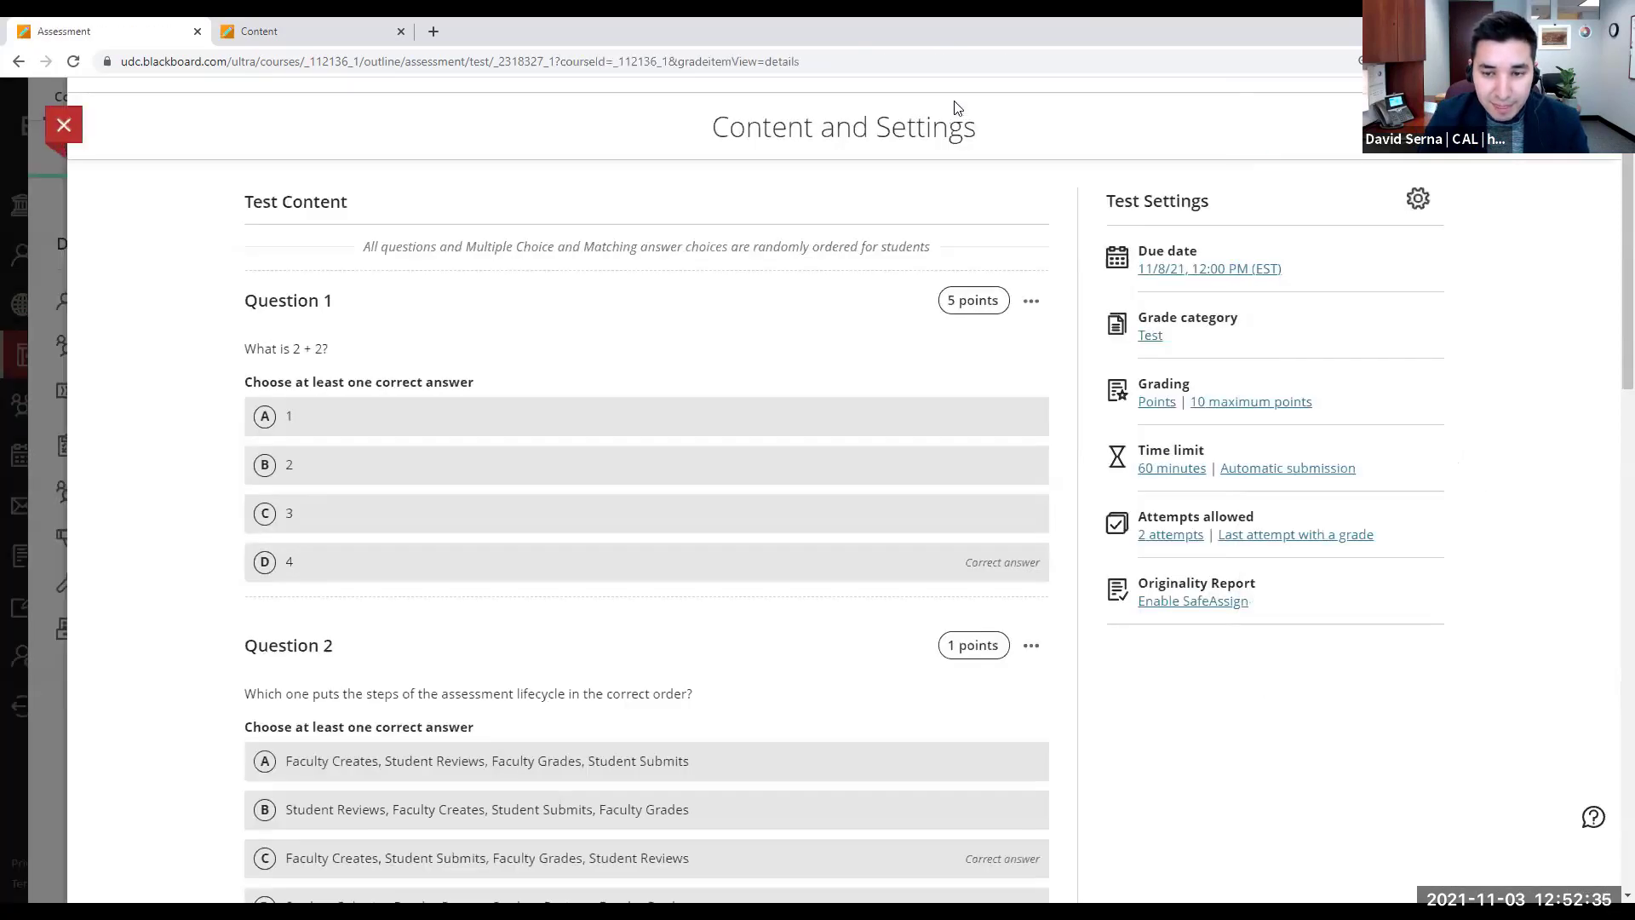
scroll(729, 514, "down", 8)
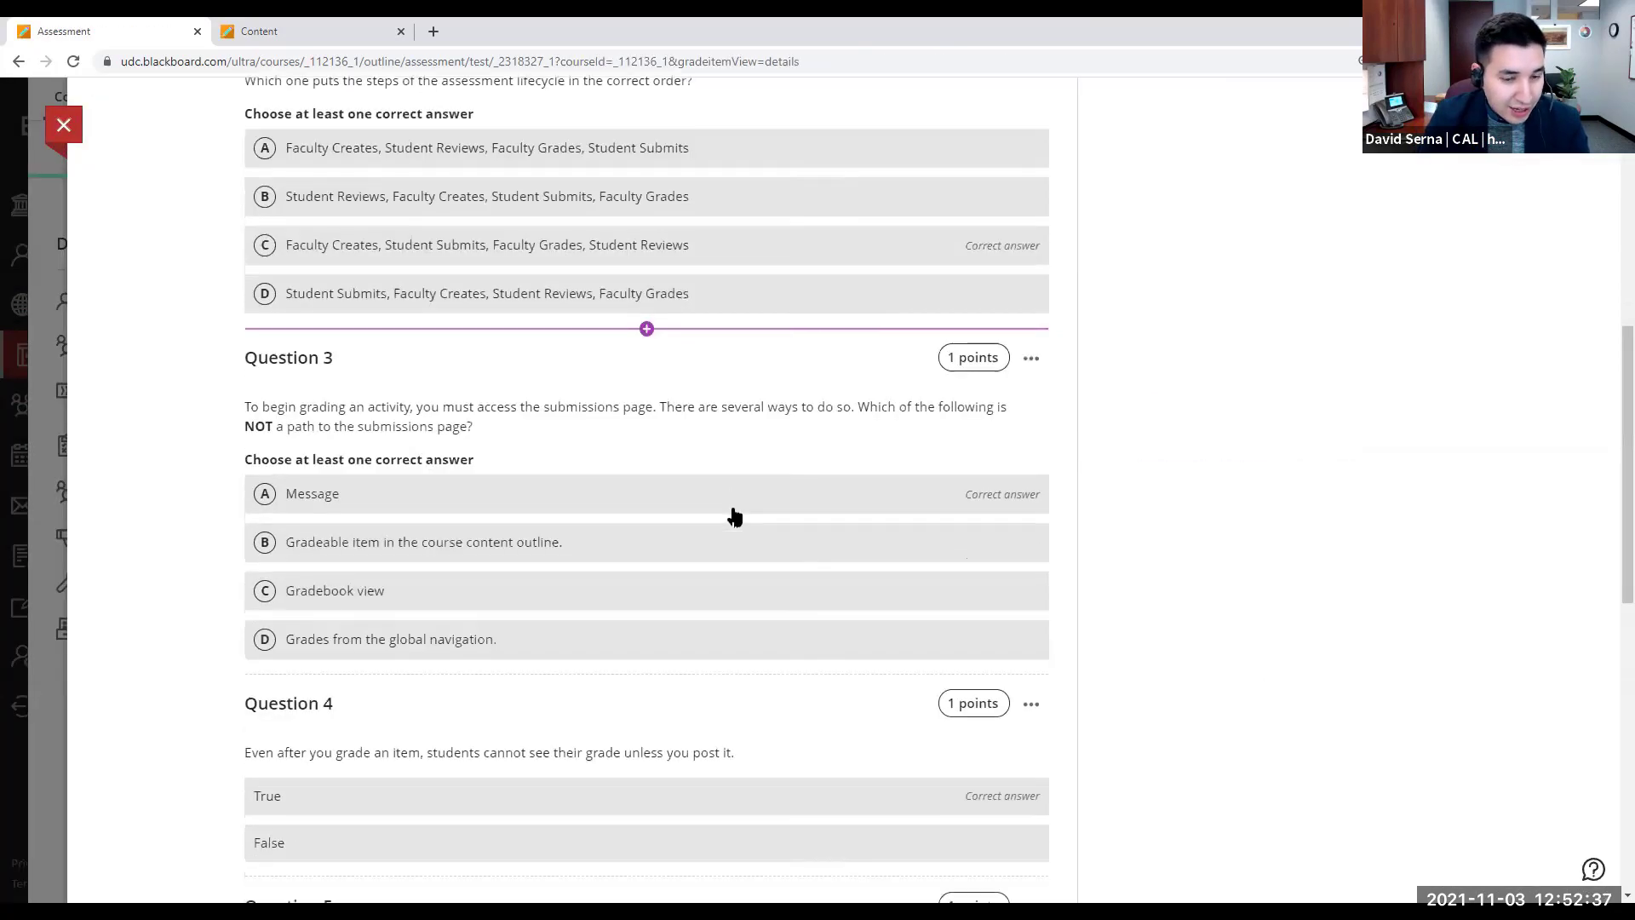
scroll(813, 586, "up", 6)
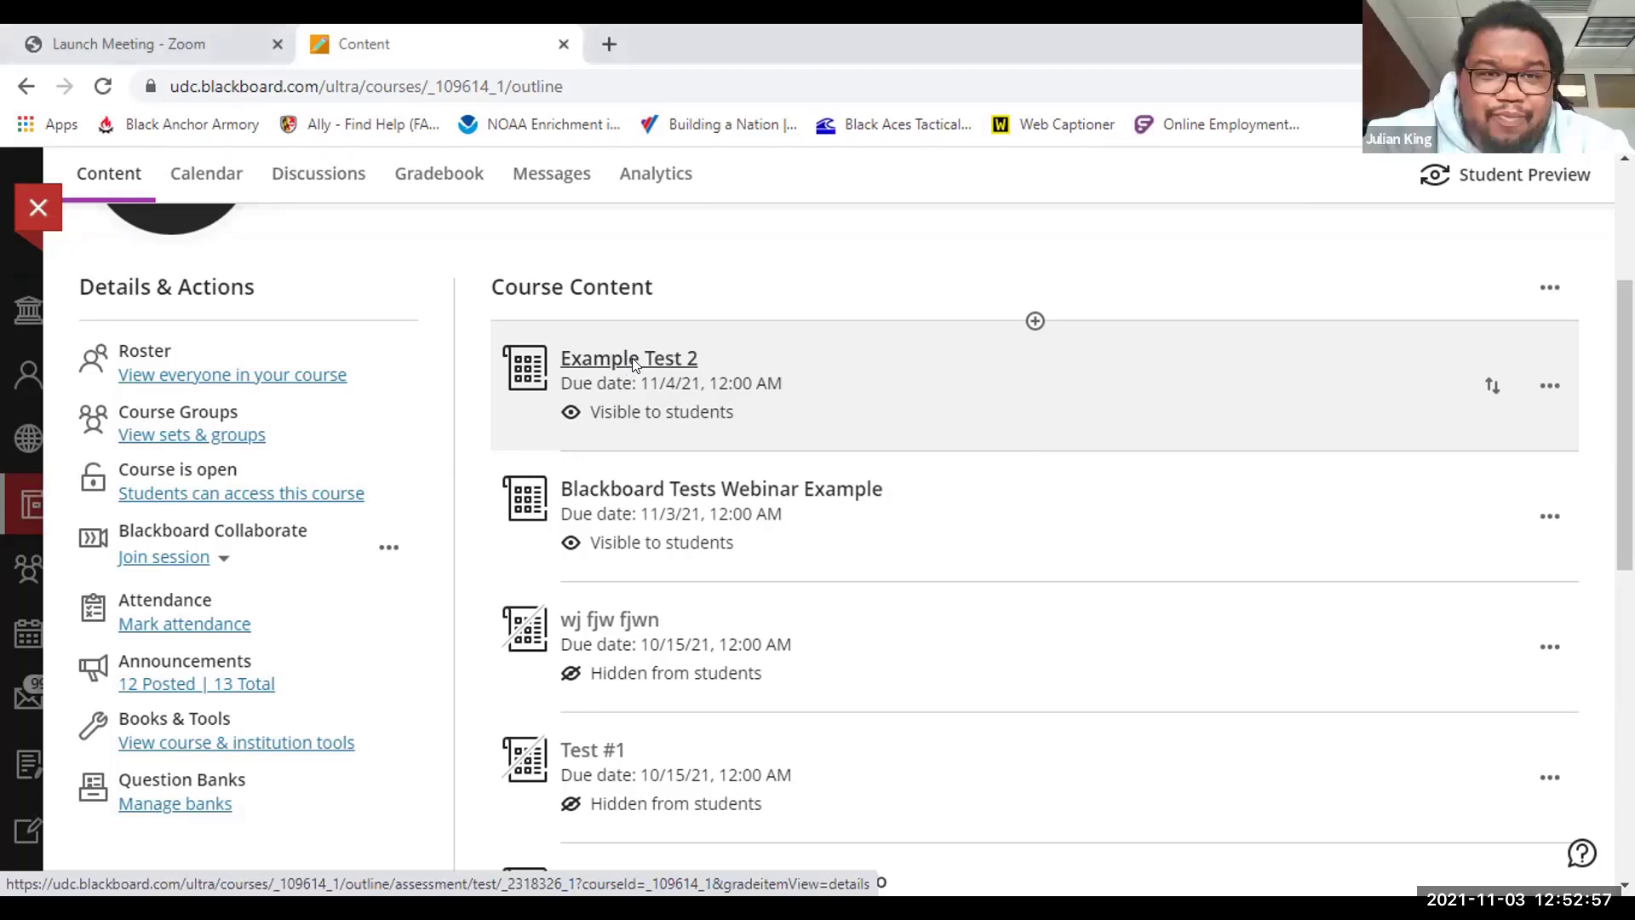
Step: Open Example Test 2 in ULTRA_SANDBOX and add a Multiple Choice question with the text "What color is the sky?"
left_click(627, 361)
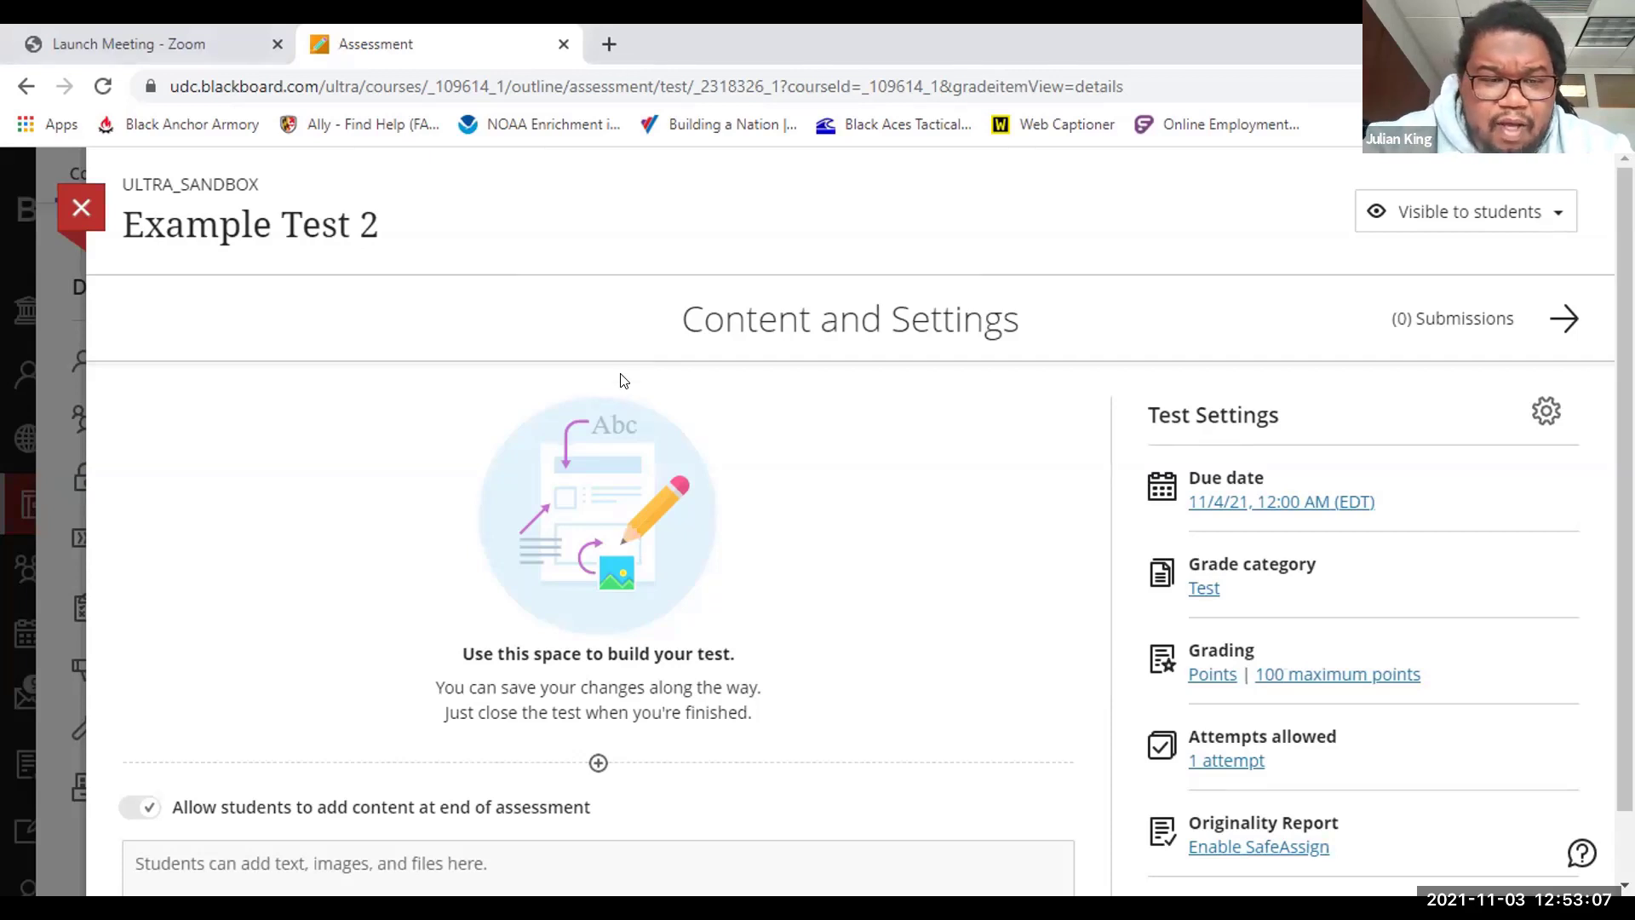
left_click(596, 762)
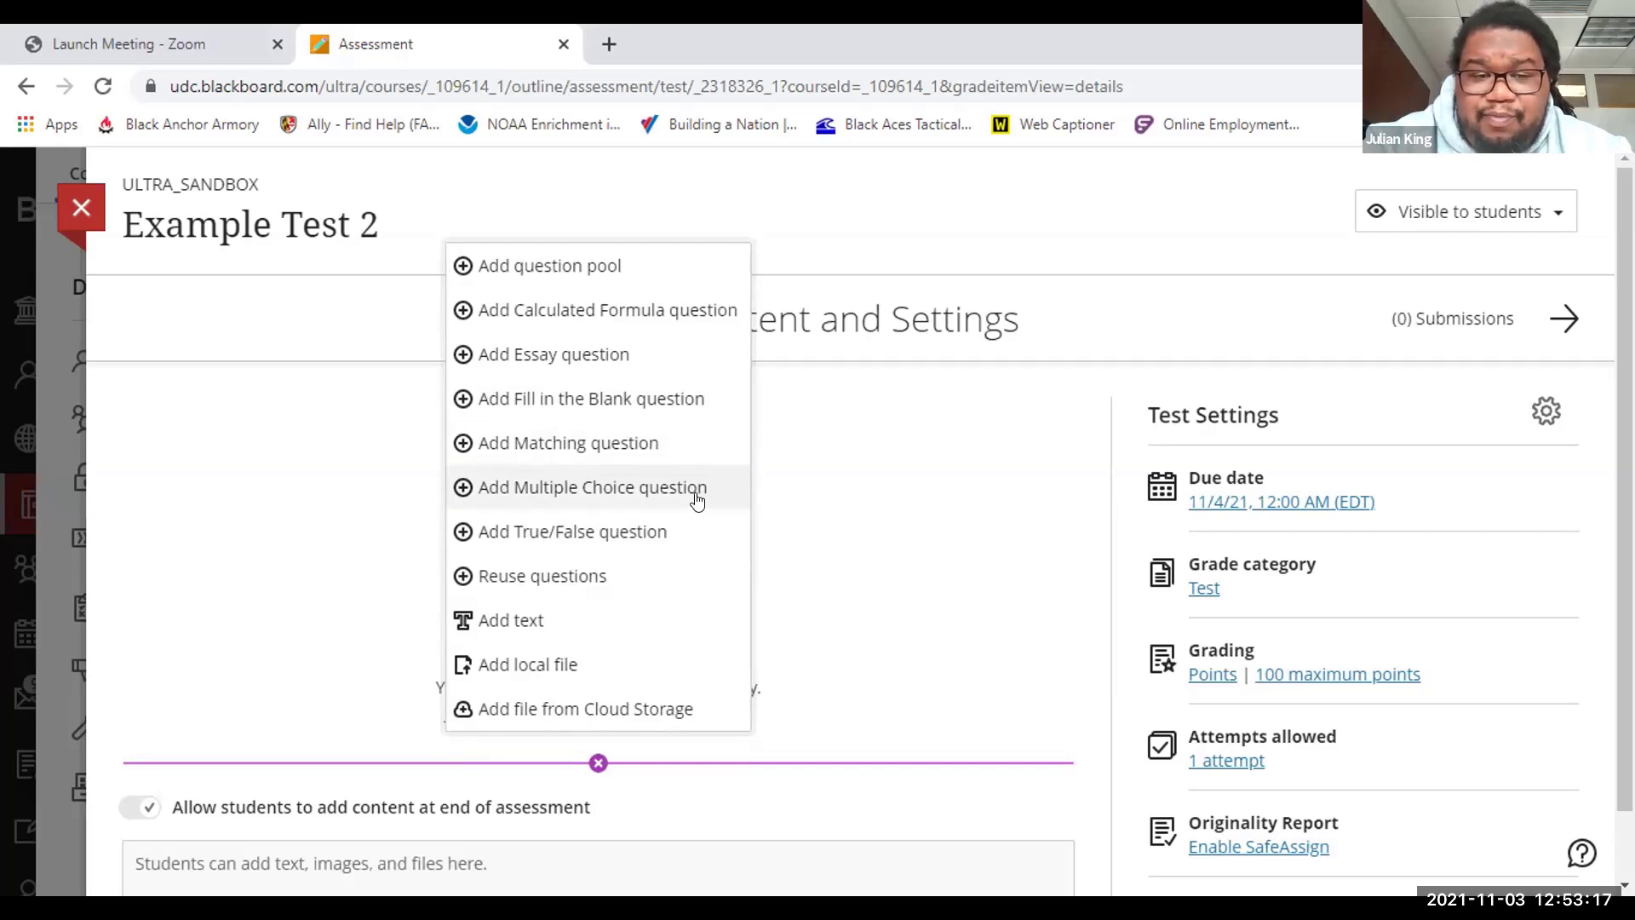
left_click(663, 487)
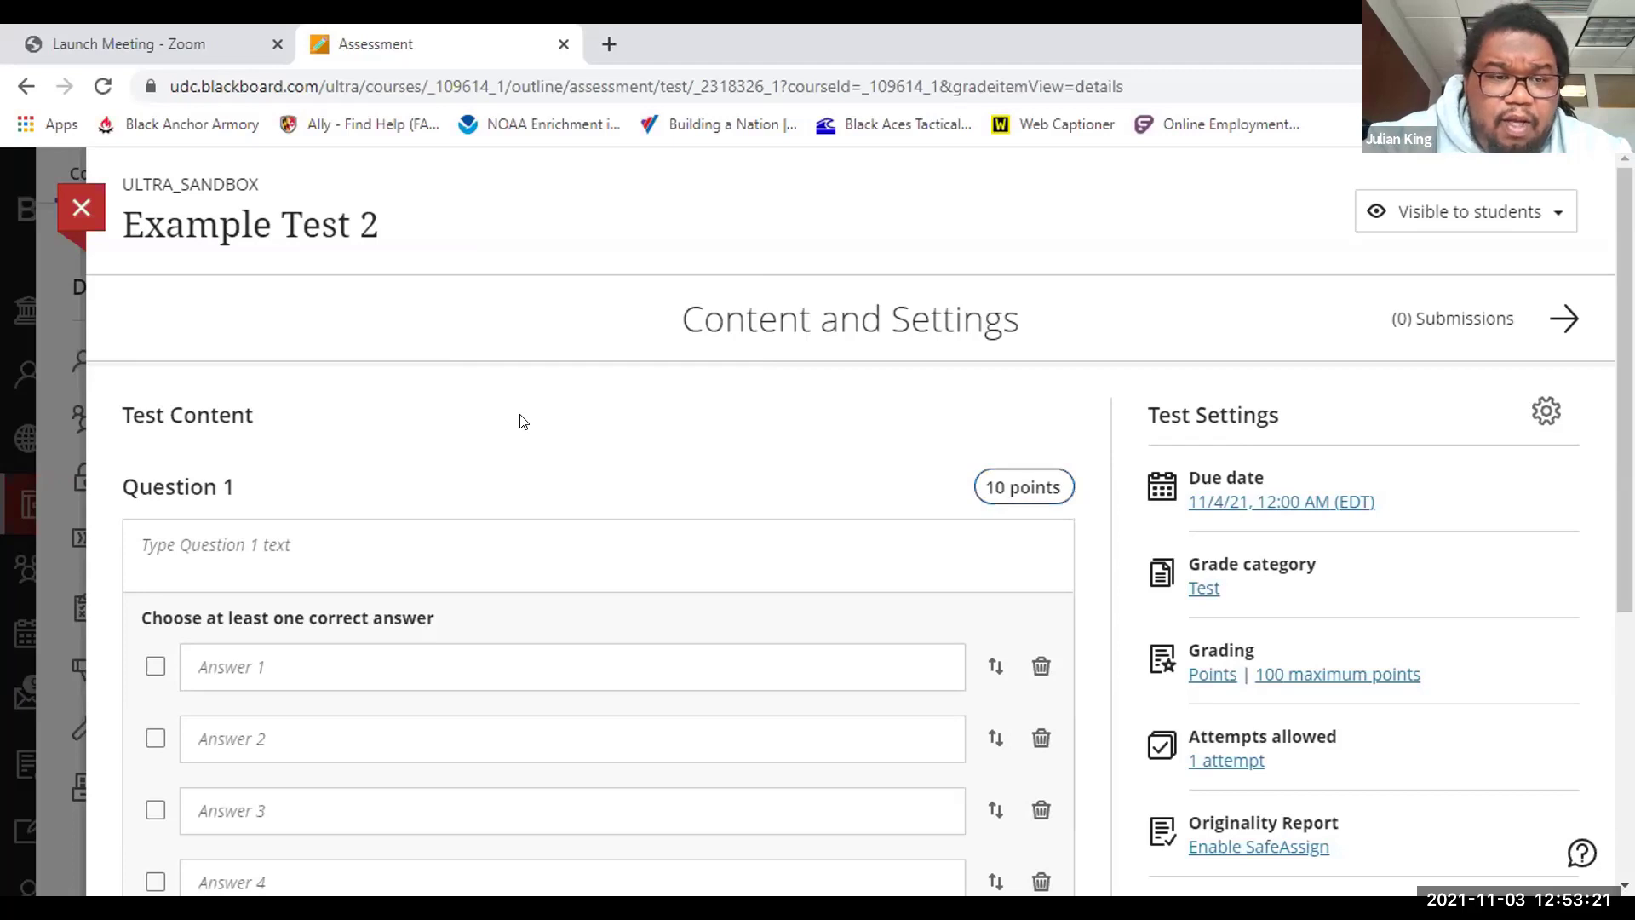
left_click(333, 545)
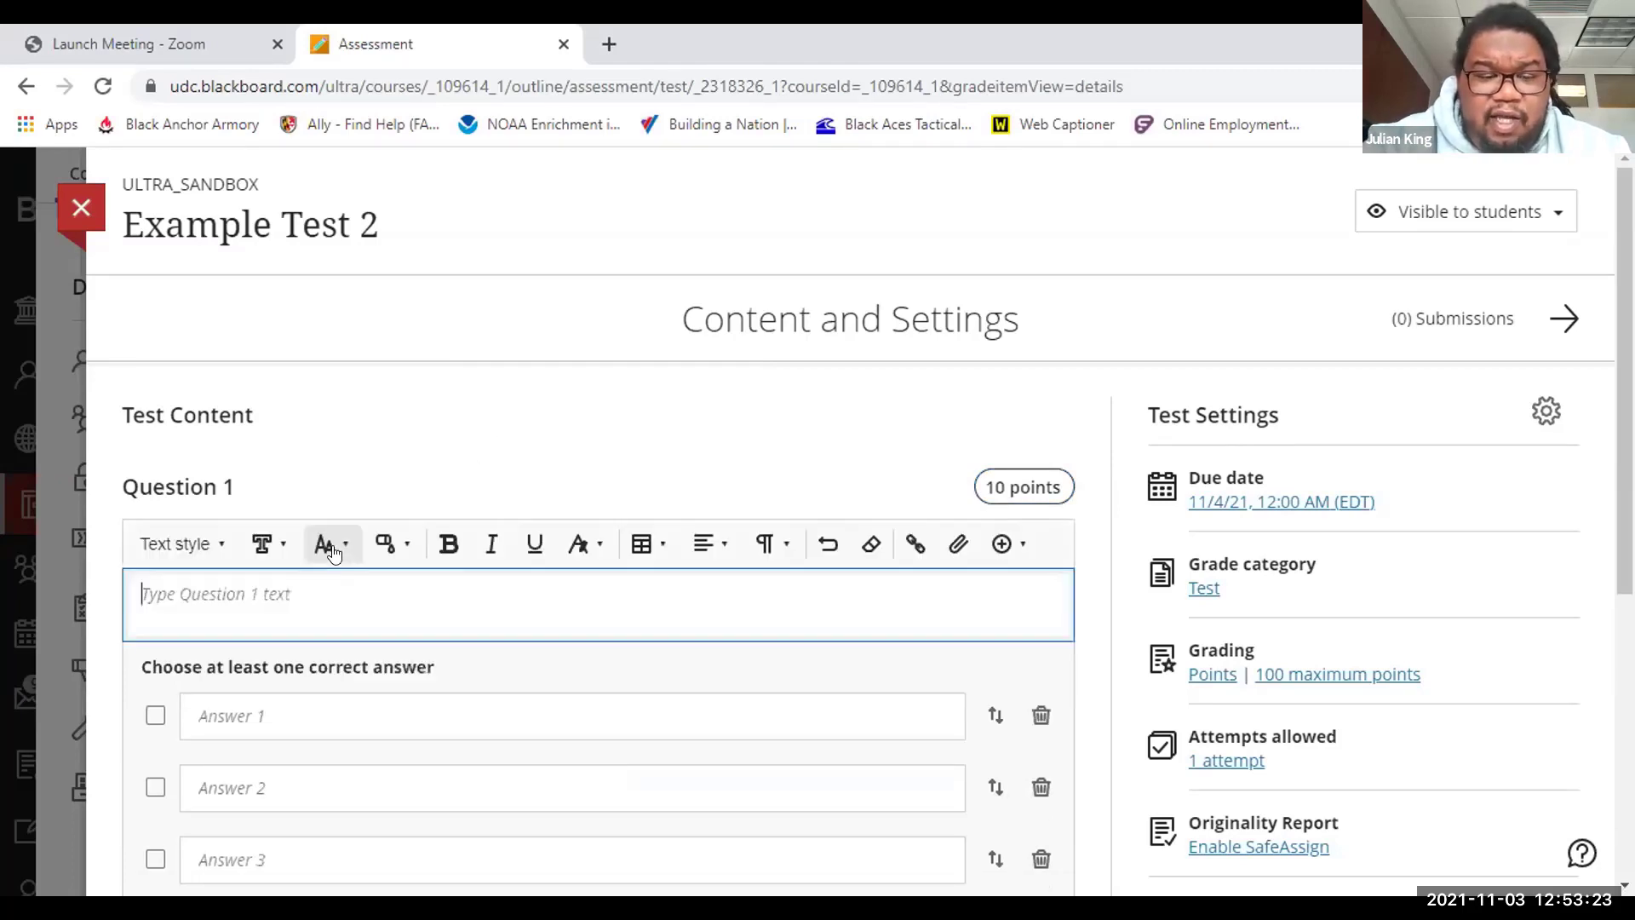
type("W")
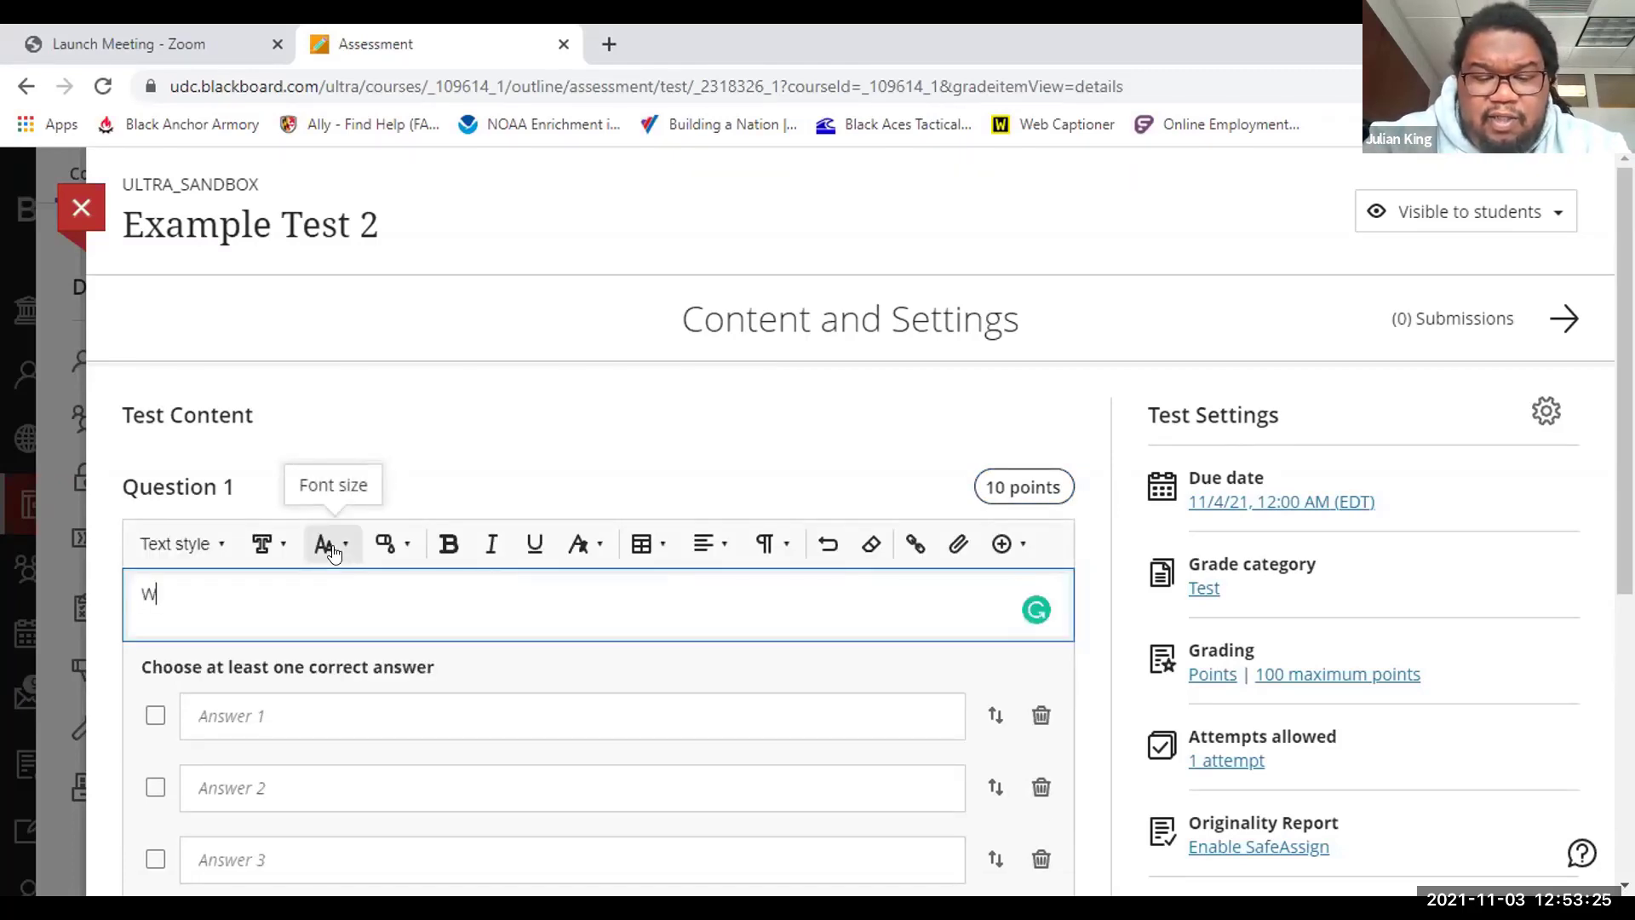
type("hat col")
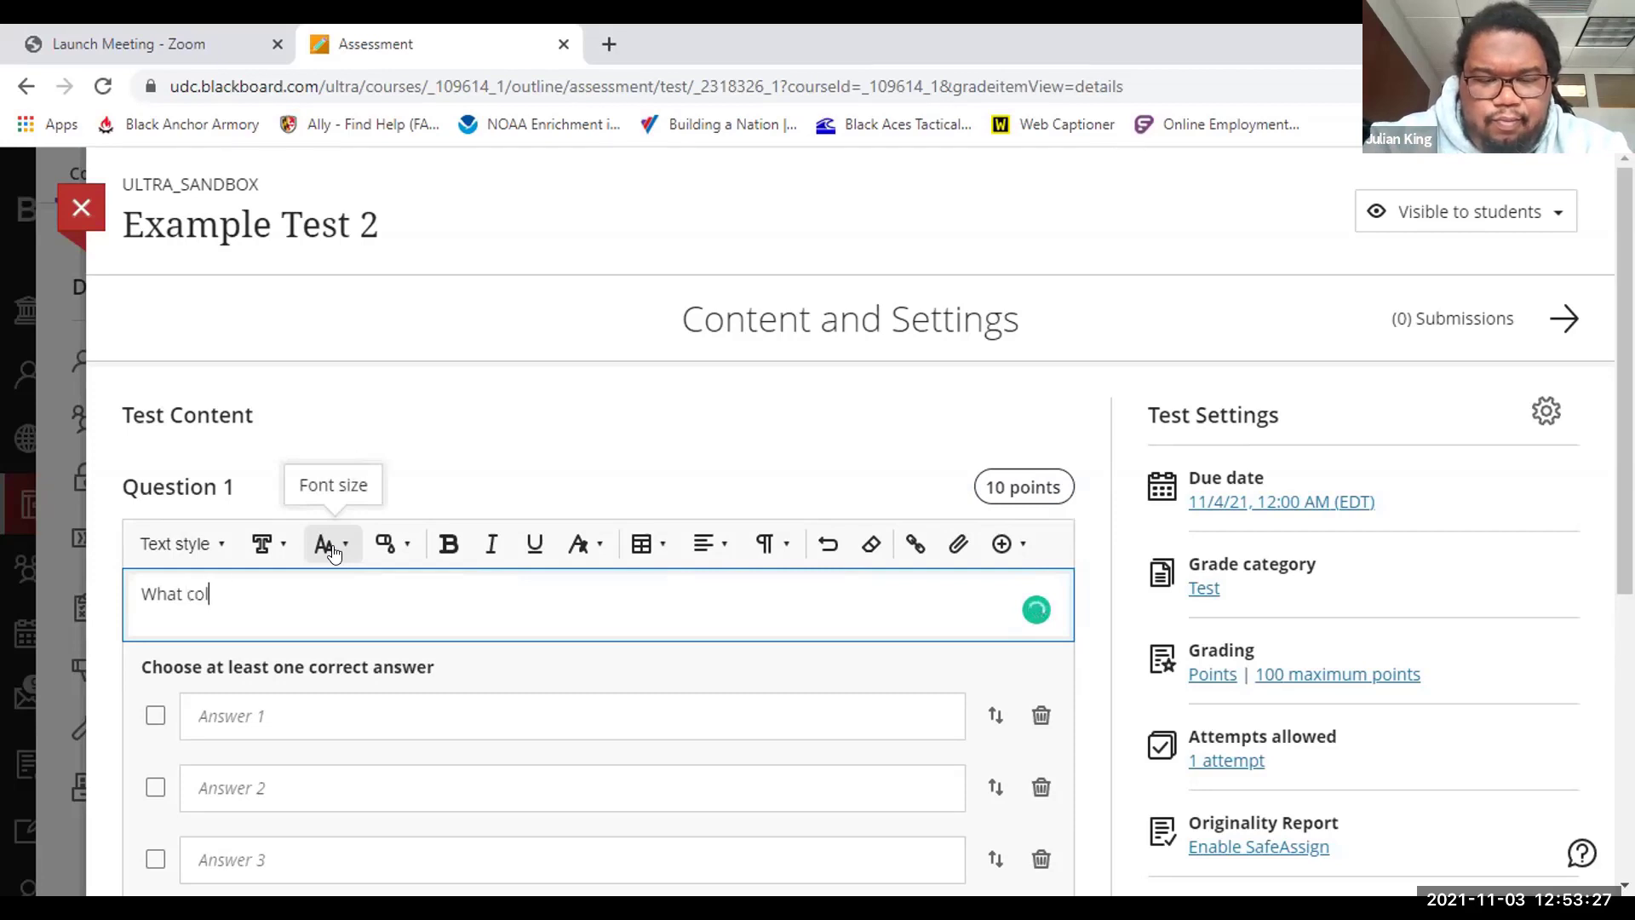
type("or is the s")
type("ky?")
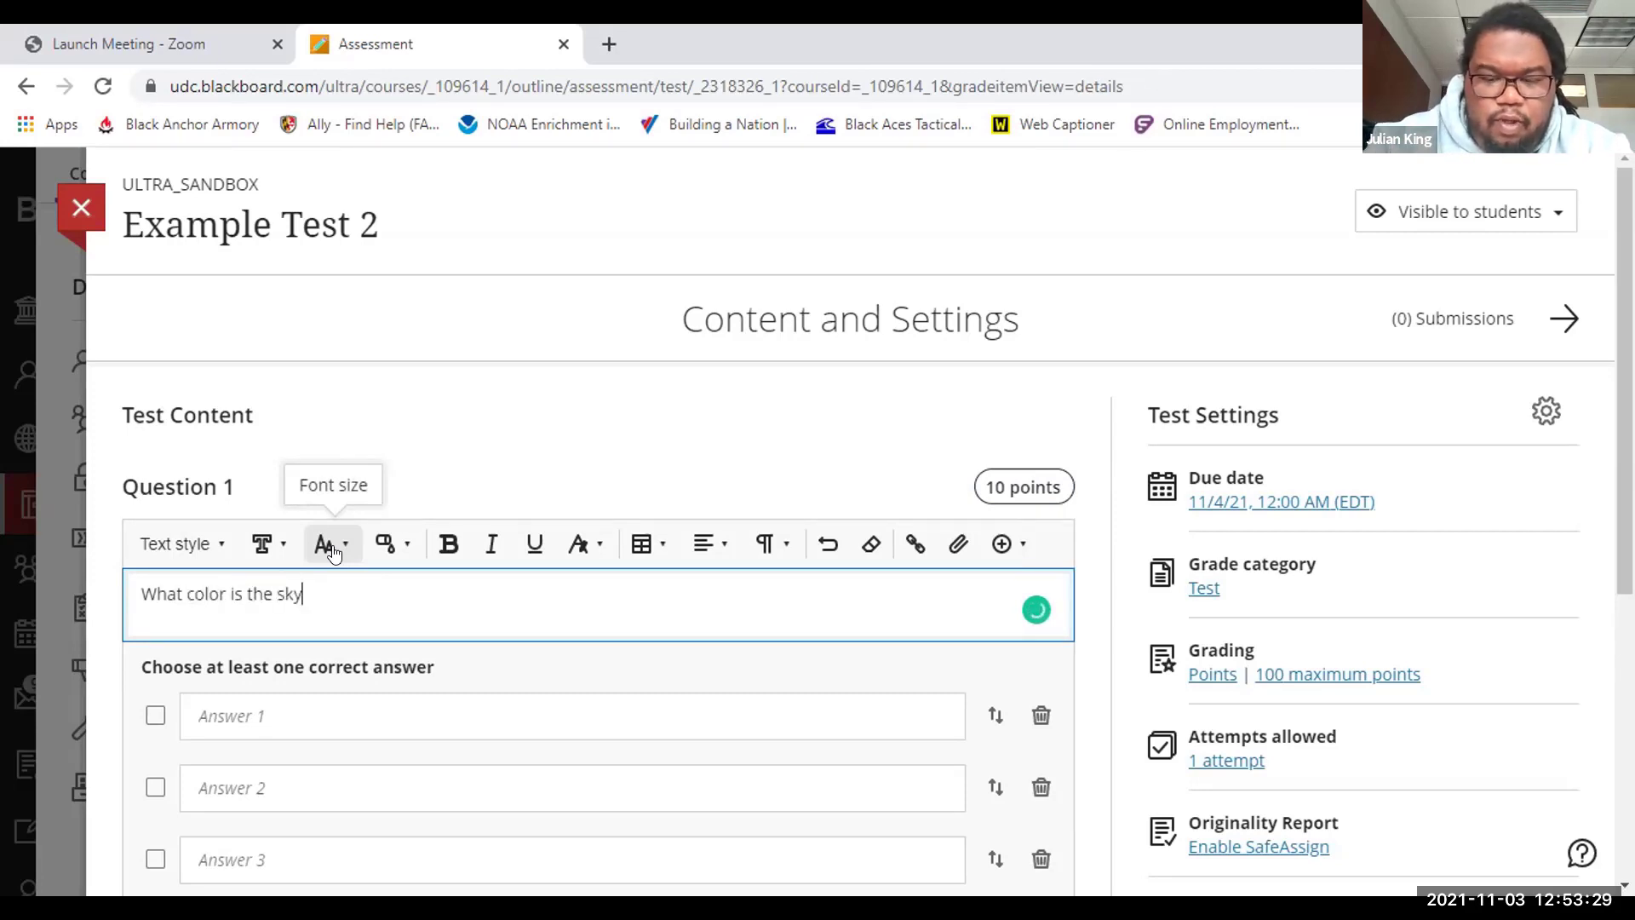
left_click(479, 435)
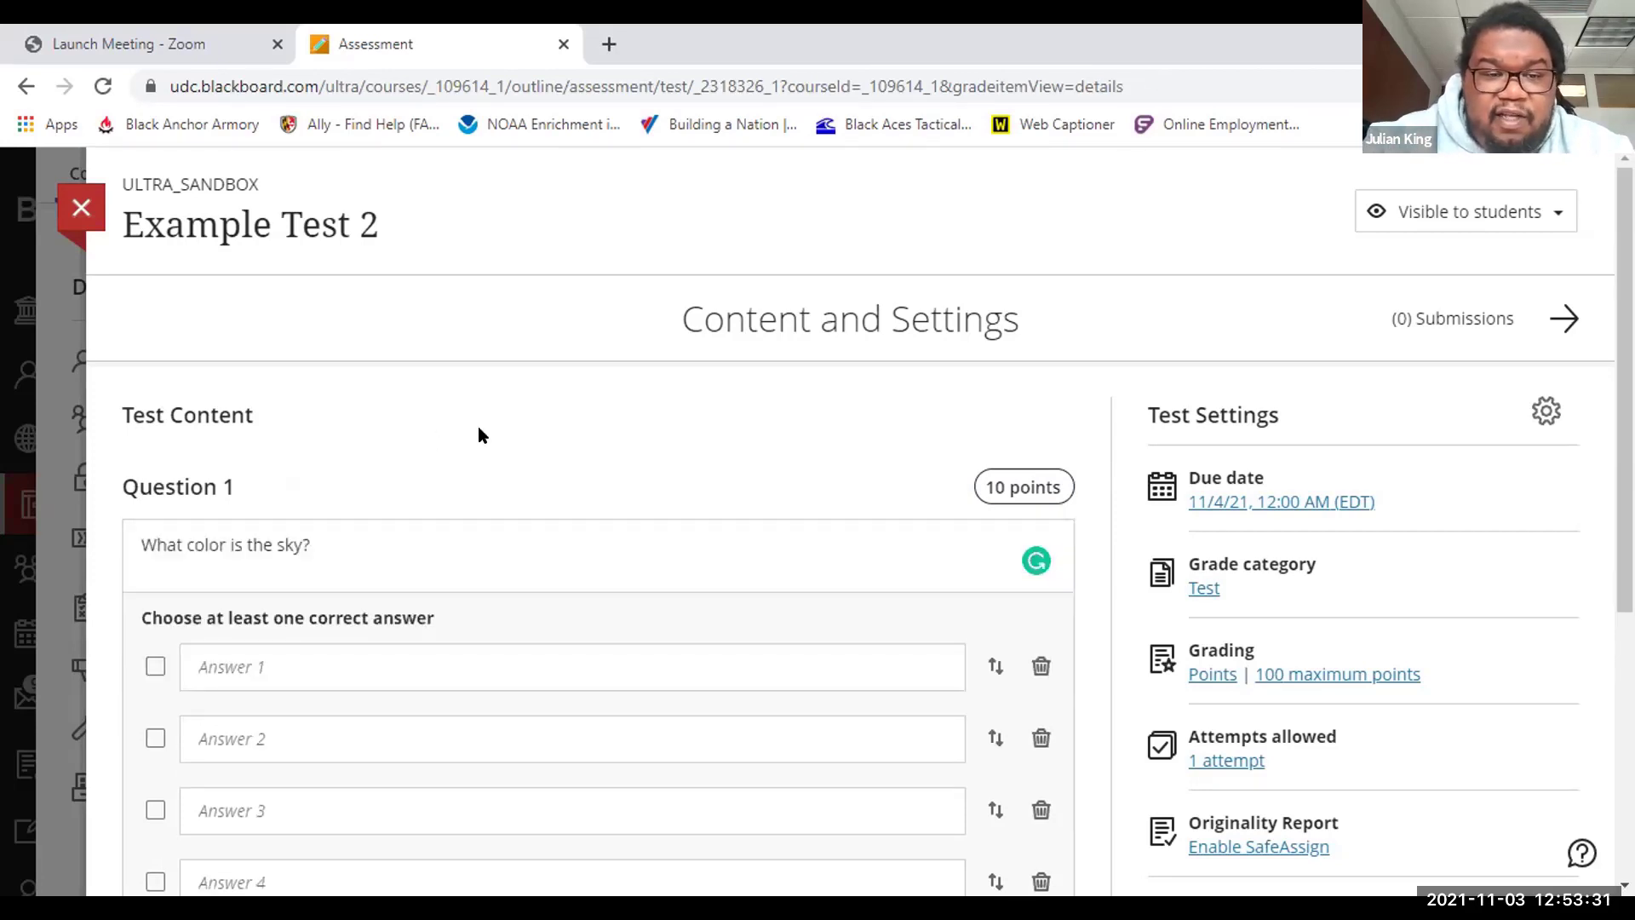
Step: Fill in the four answer choices of Question 1 as blue, yellow, red and green
scroll(479, 435, "down", 3)
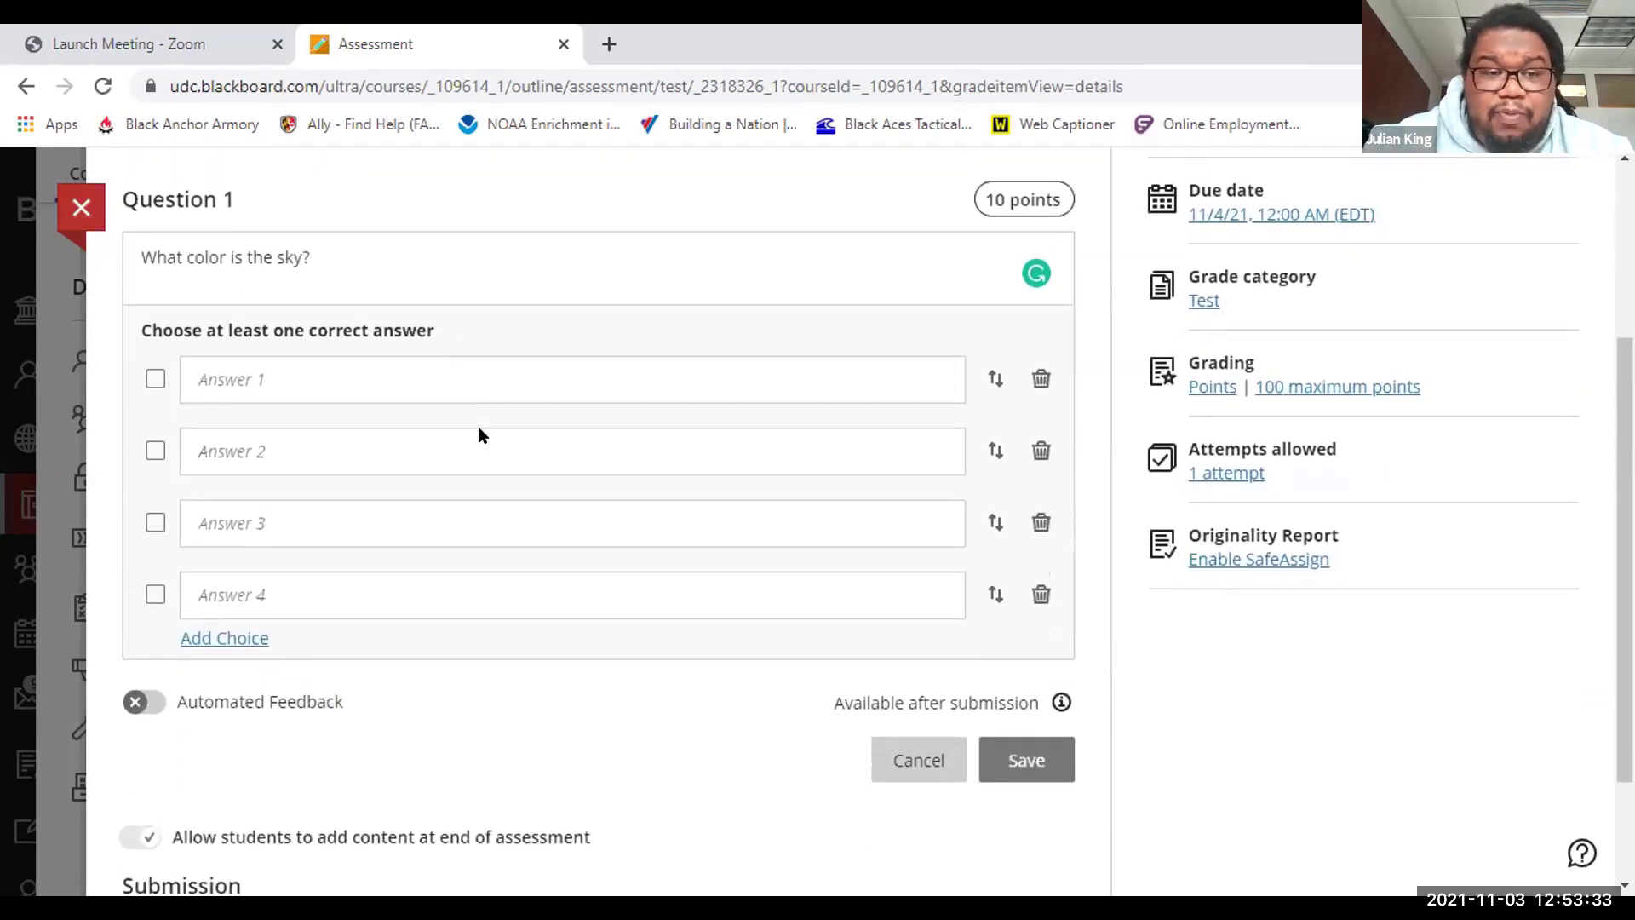
left_click(335, 325)
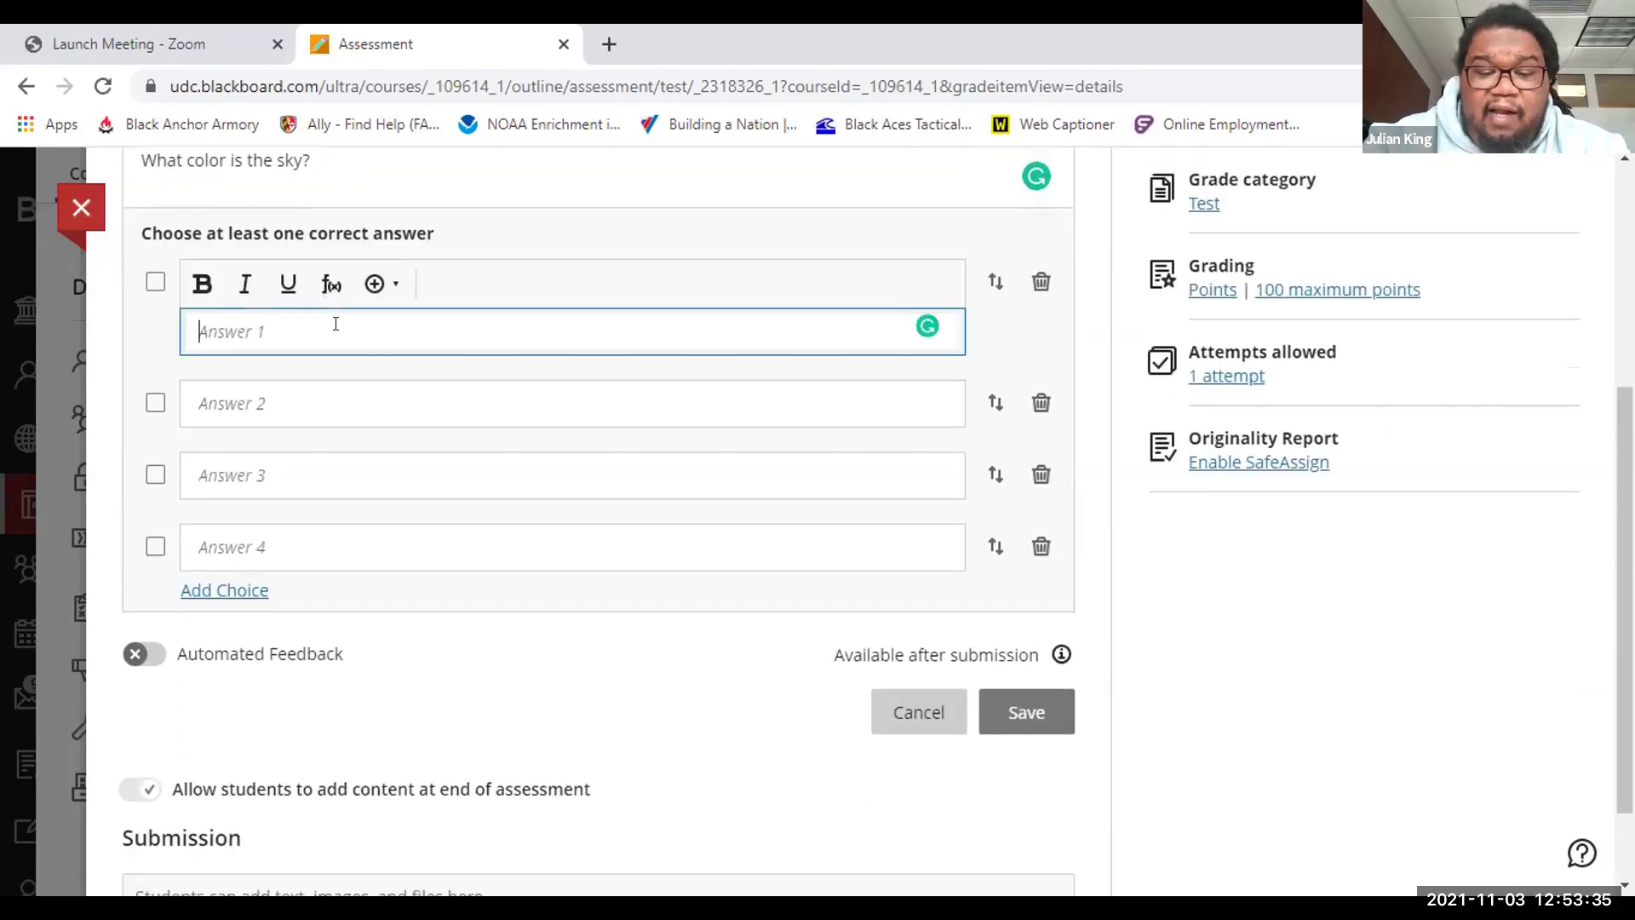
type("blue")
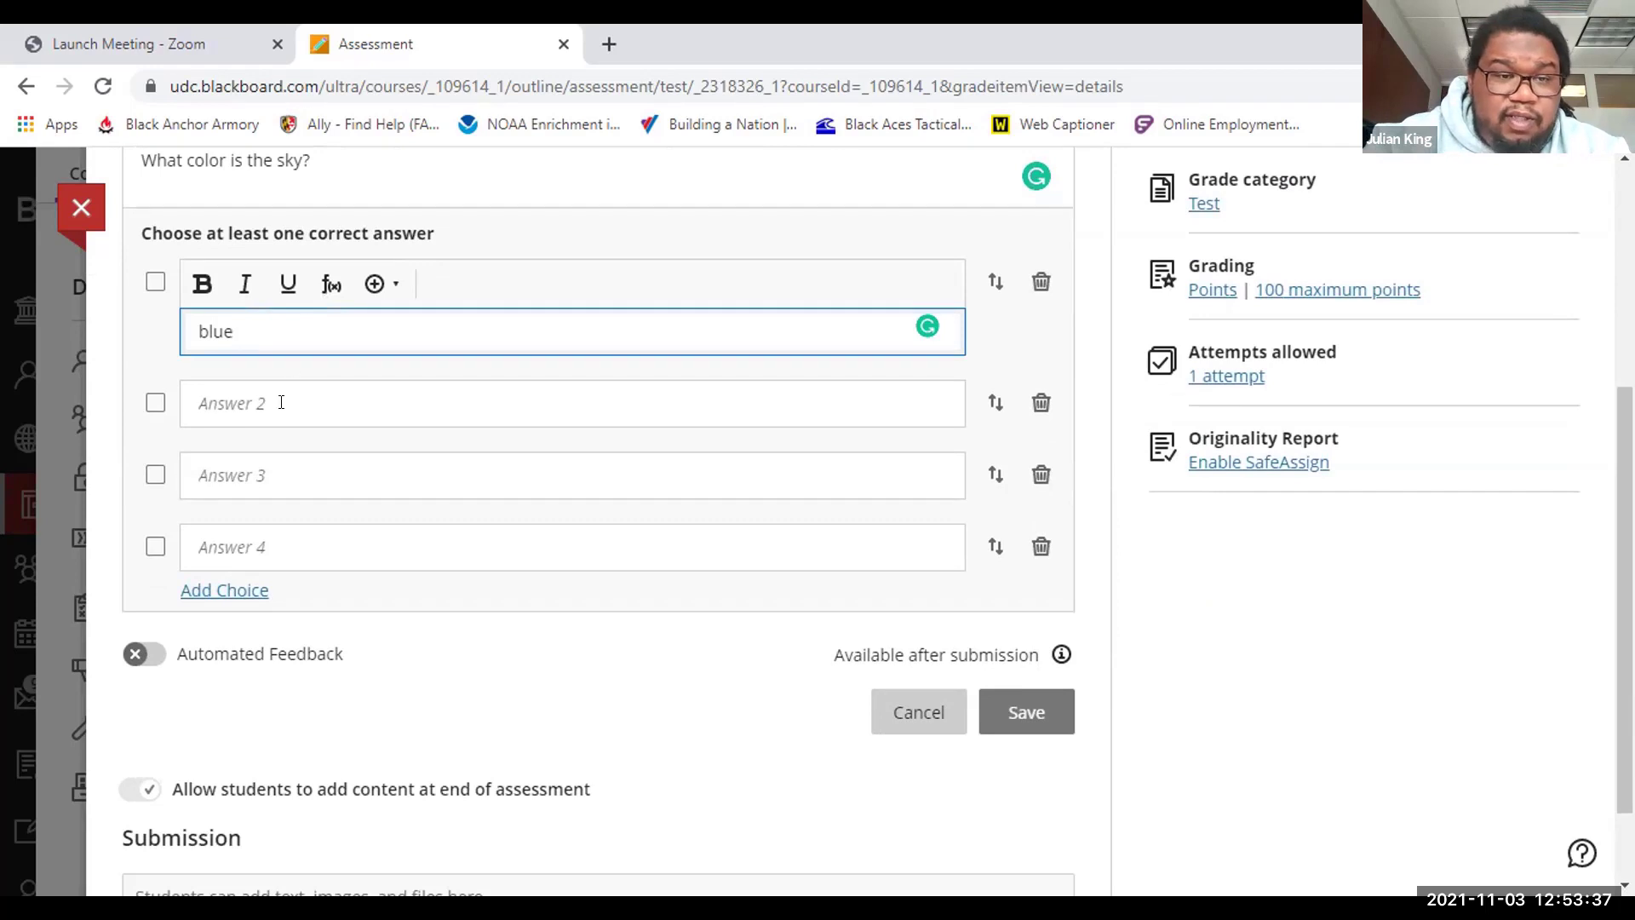
left_click(281, 402)
type("yellow")
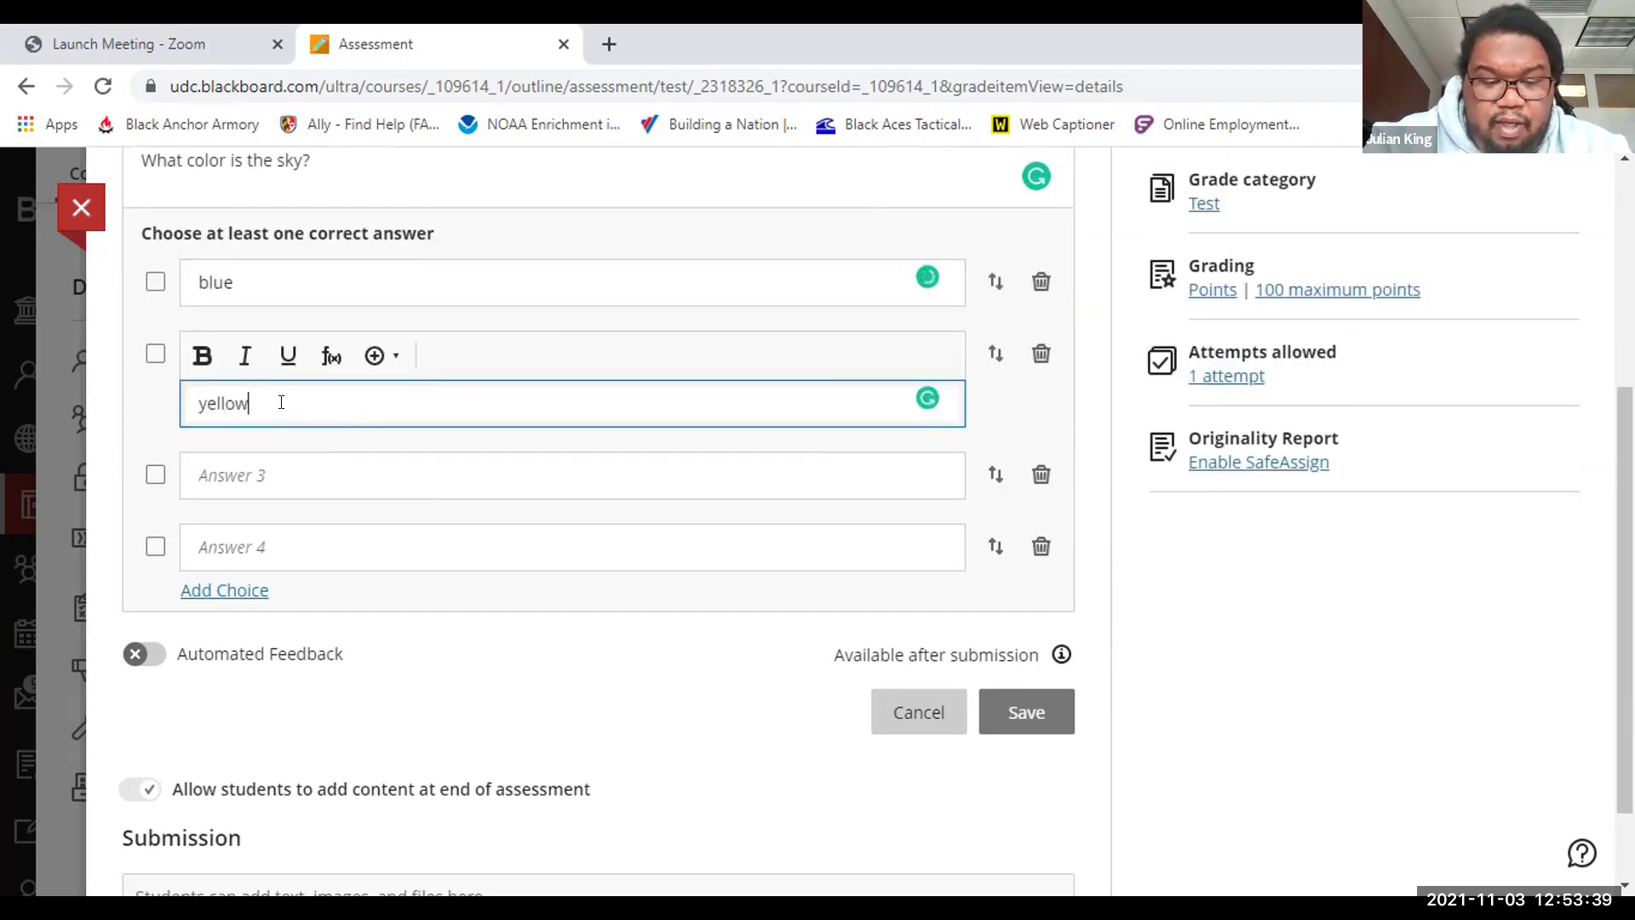
left_click(266, 473)
type("red")
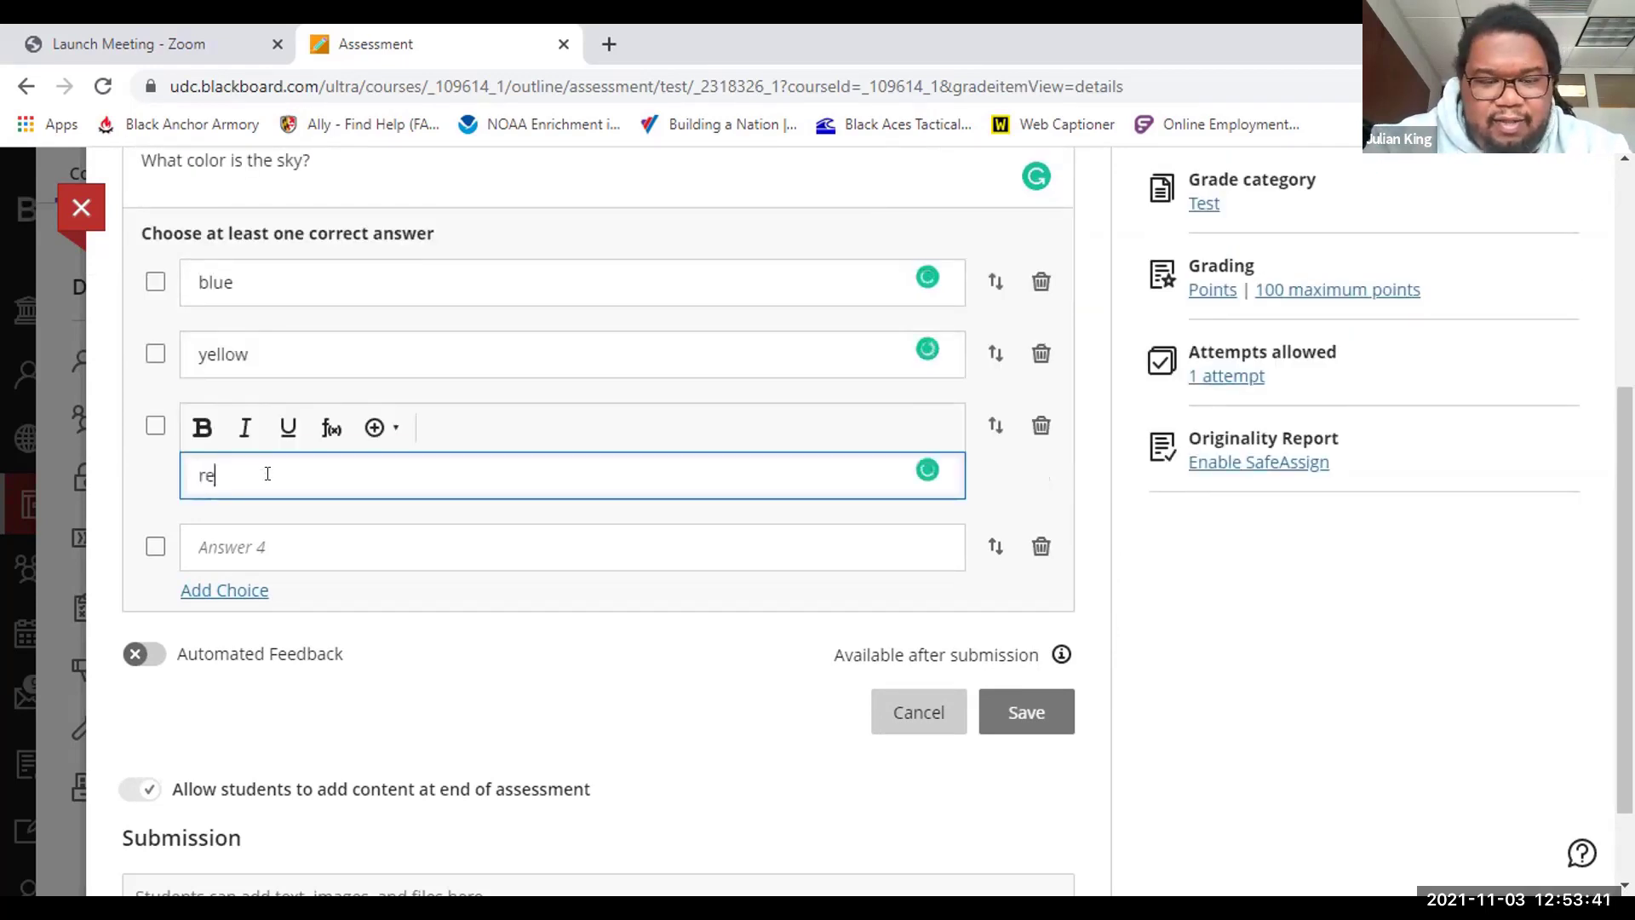
left_click(268, 534)
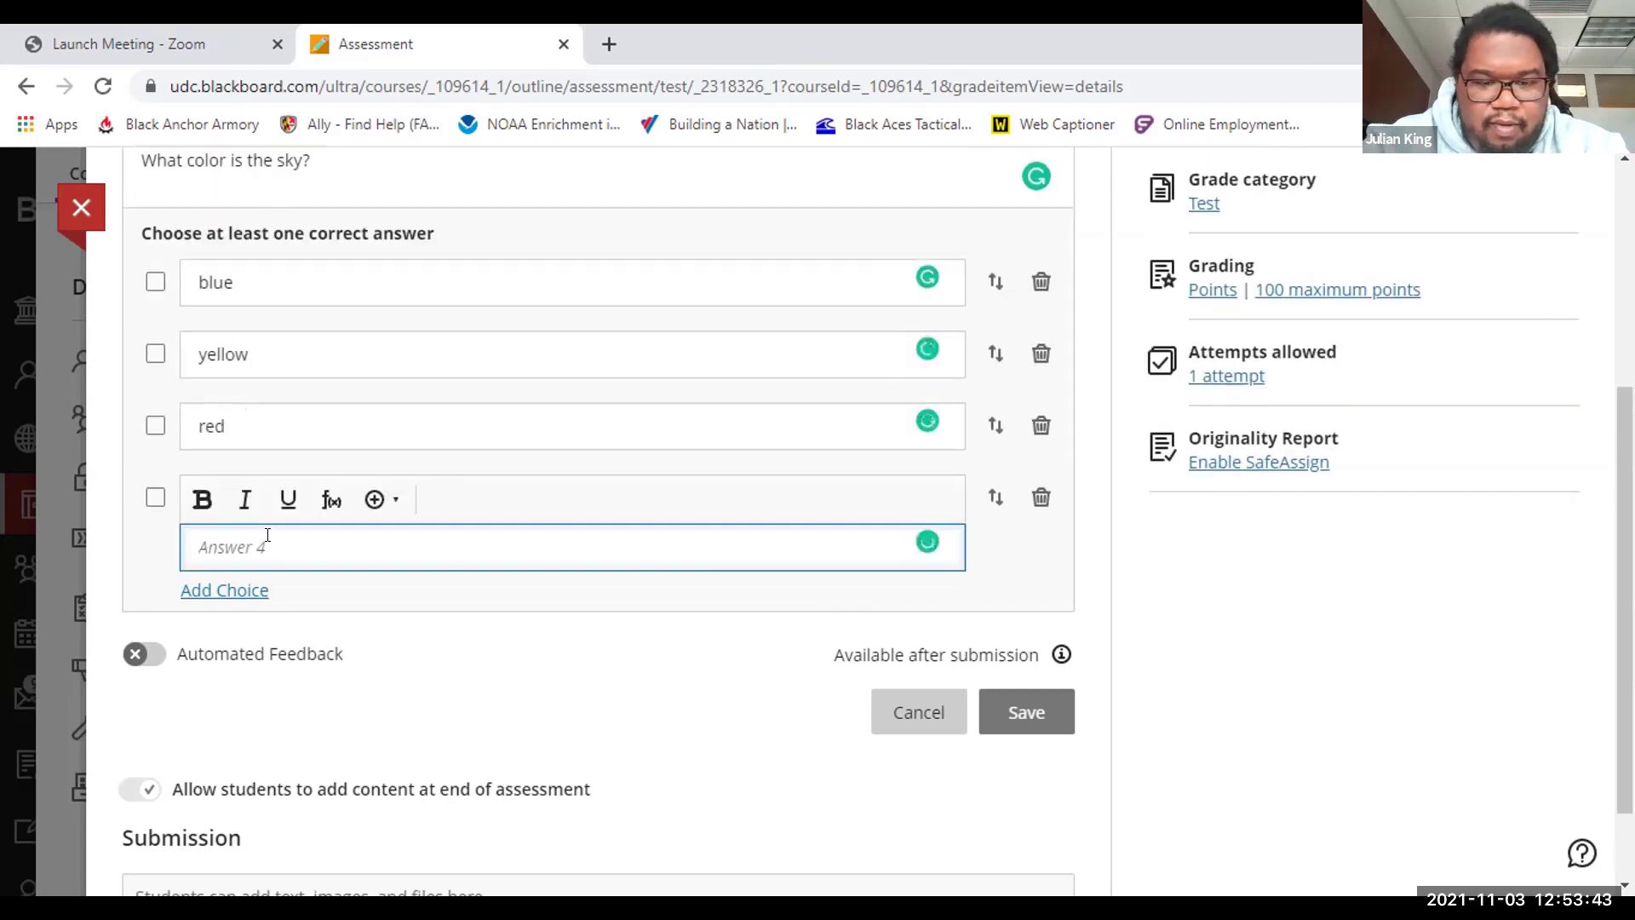
type("green")
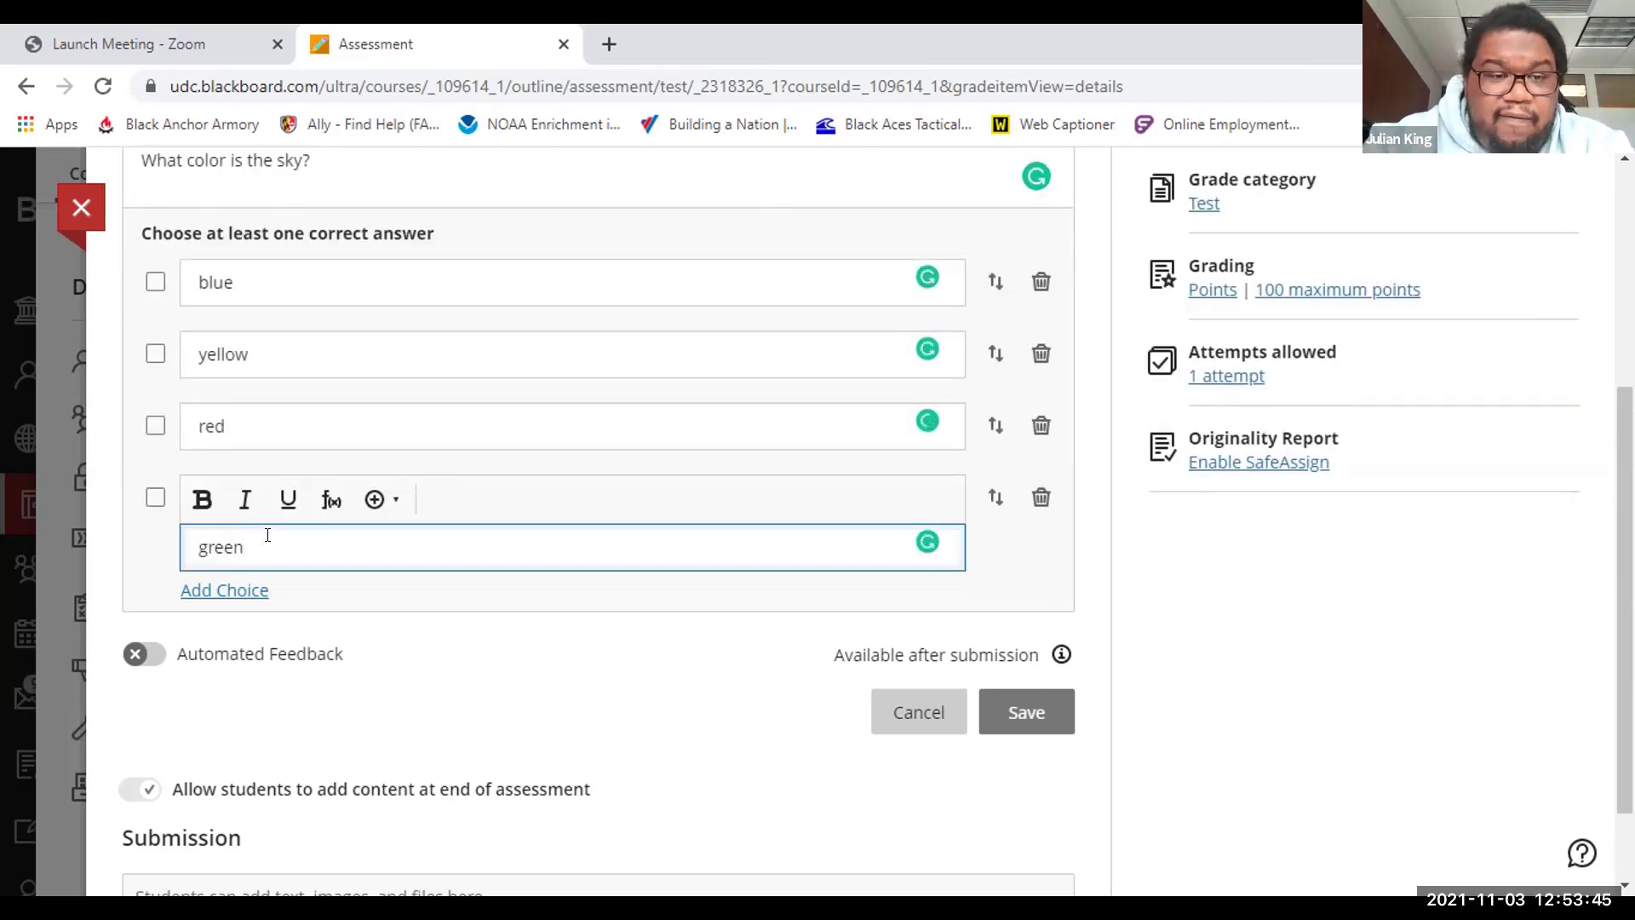
left_click(358, 607)
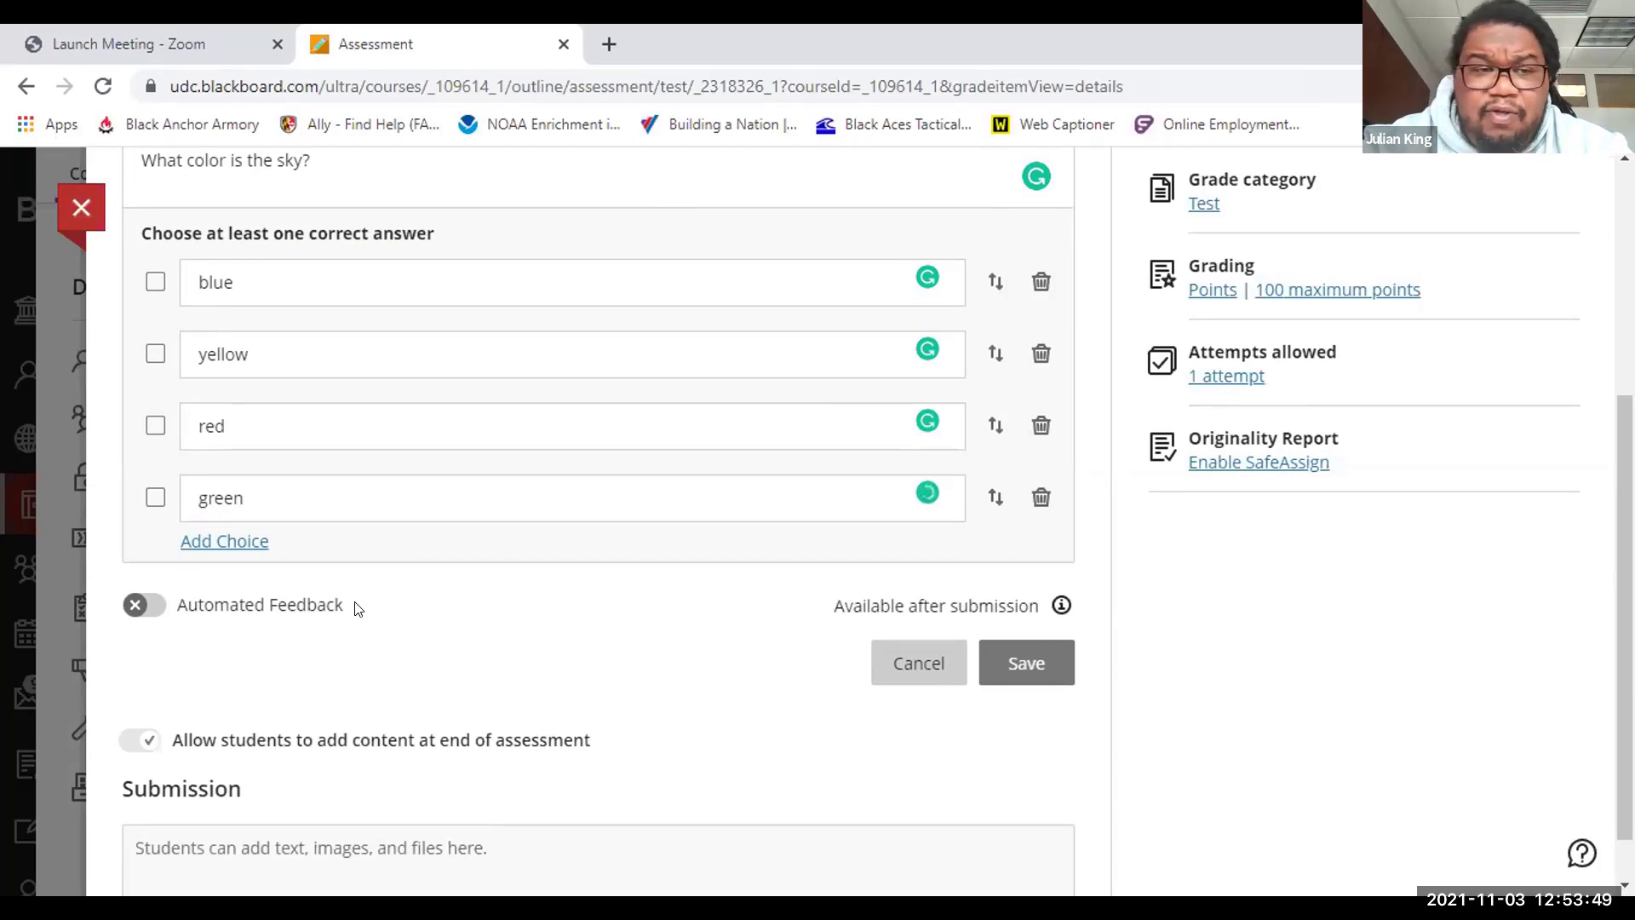
Step: Mark blue and red as the correct answers of Question 1, set its scoring to Allow partial credit and save the question
left_click(153, 282)
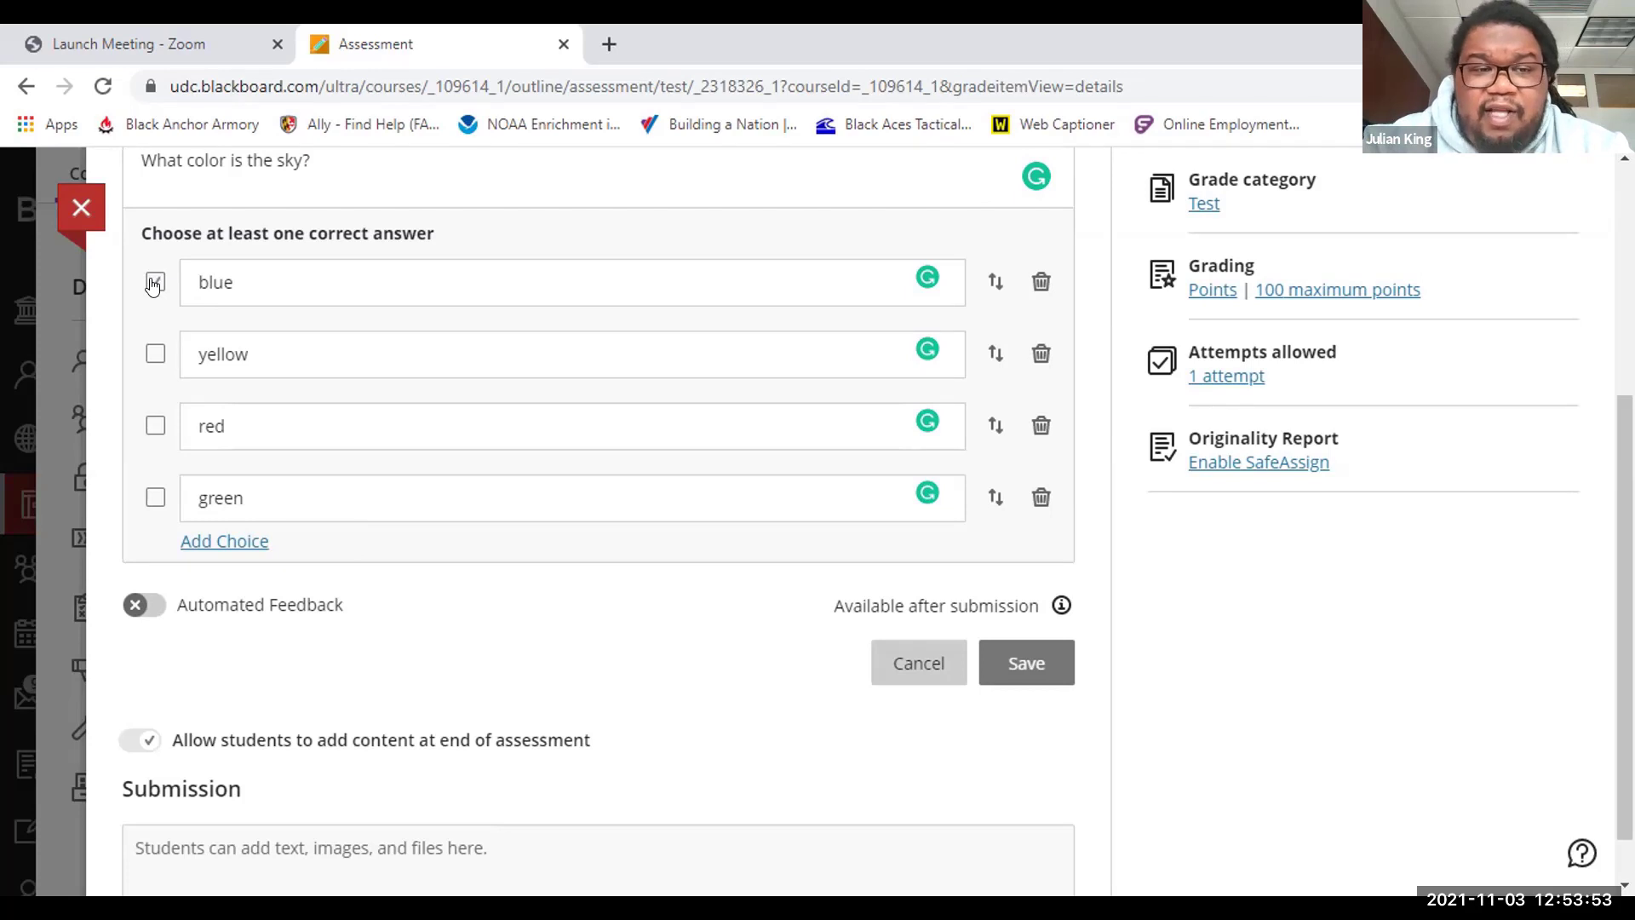
left_click(154, 426)
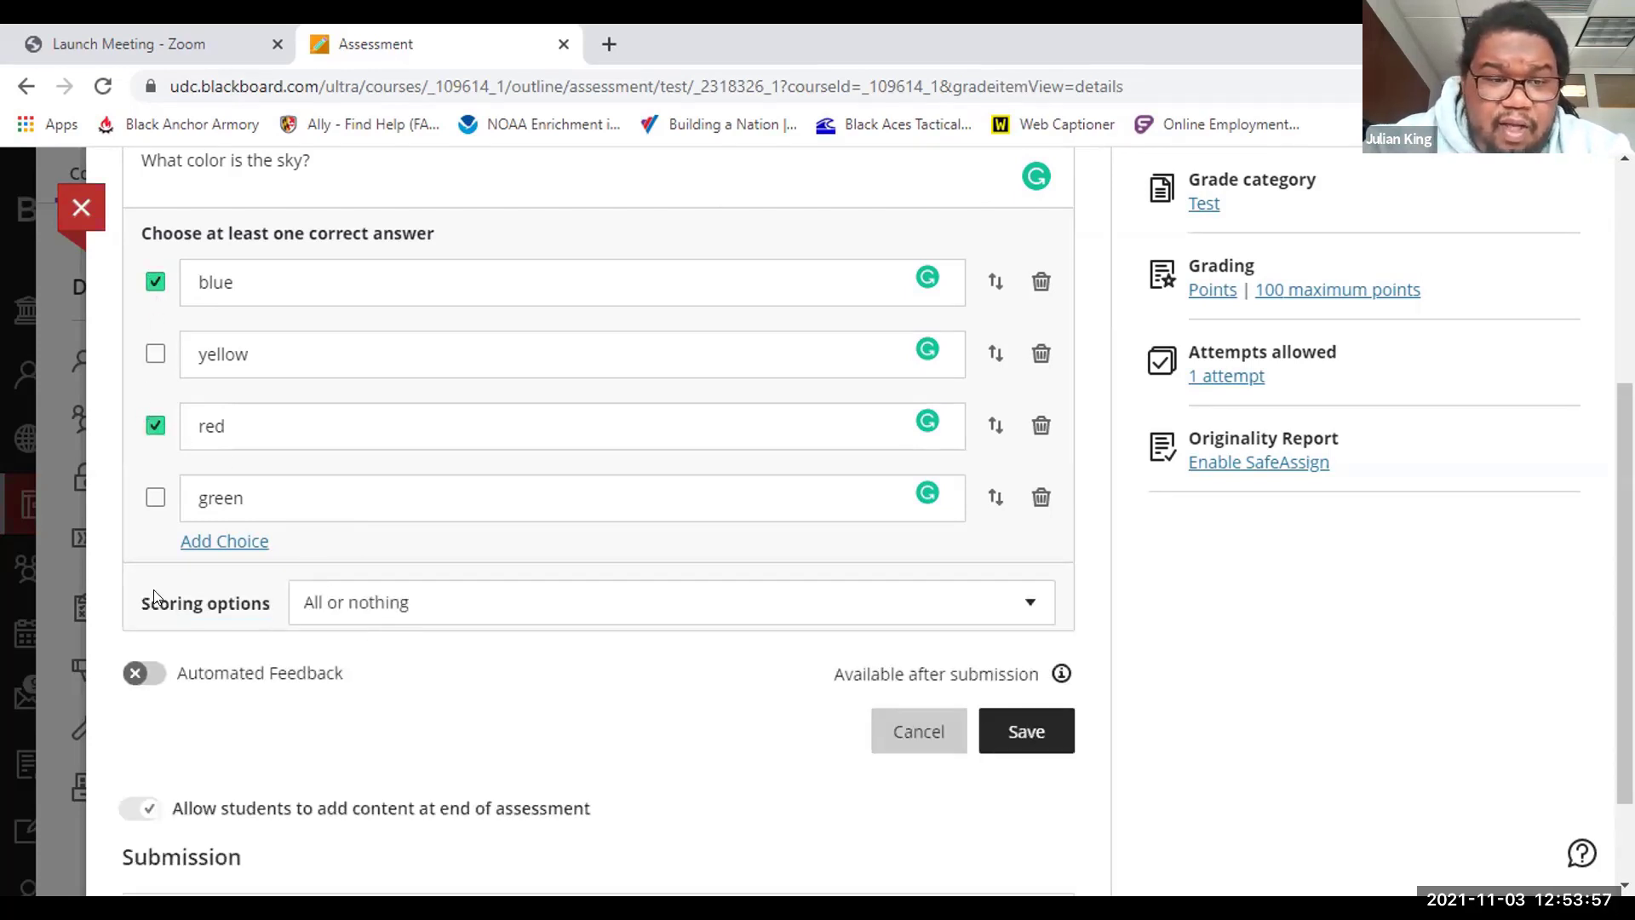
left_click(390, 599)
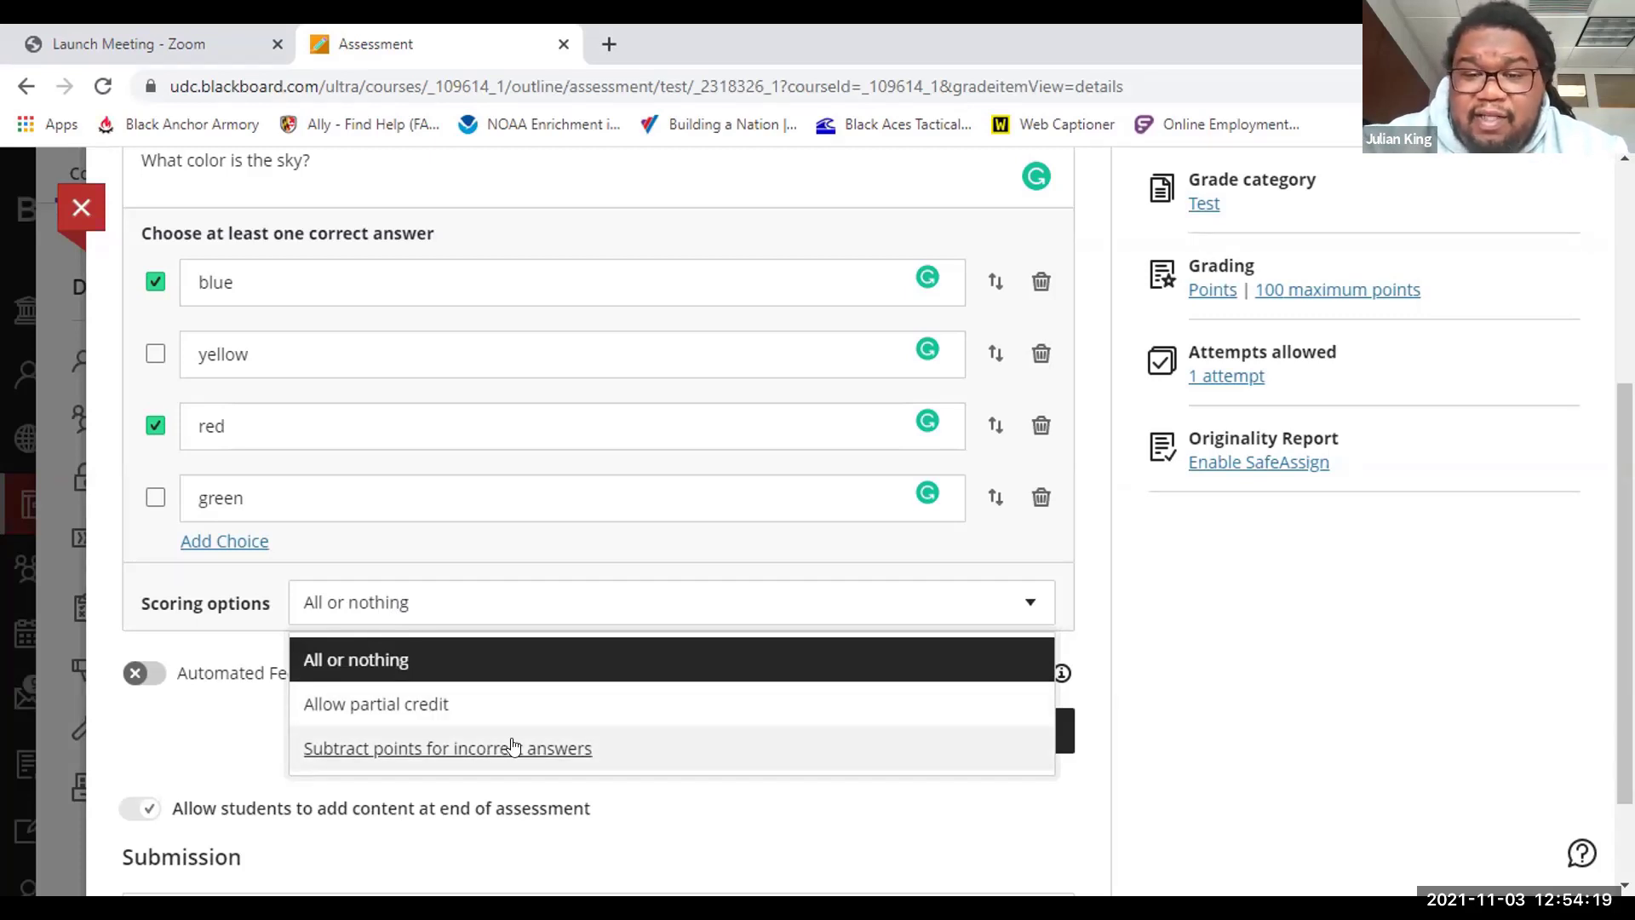
left_click(478, 710)
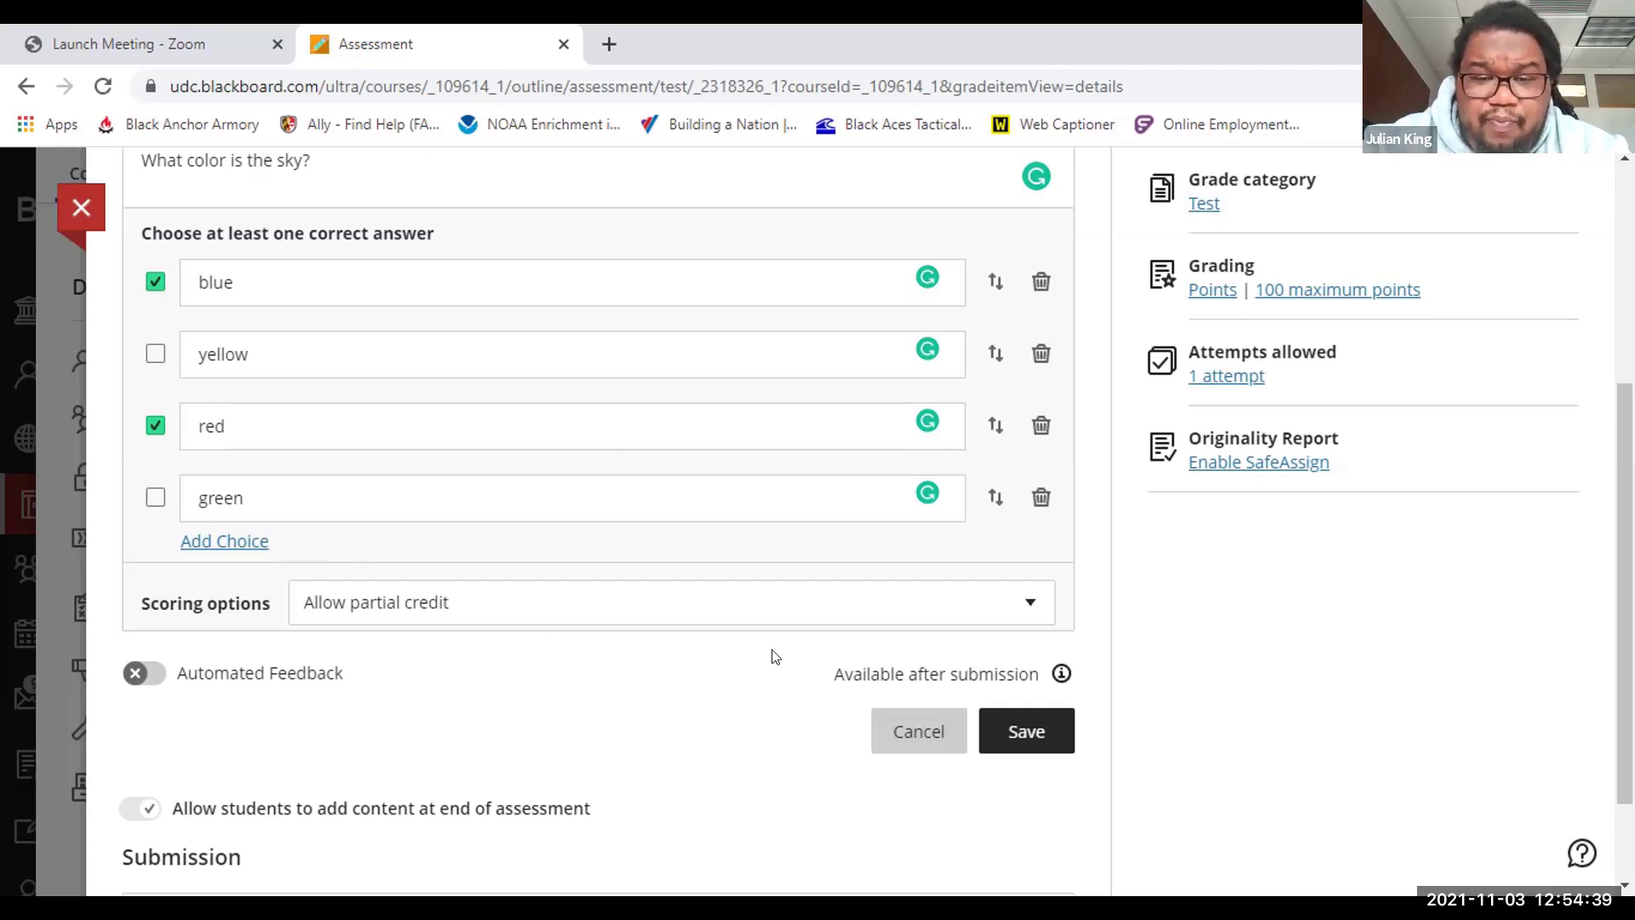
left_click(1007, 732)
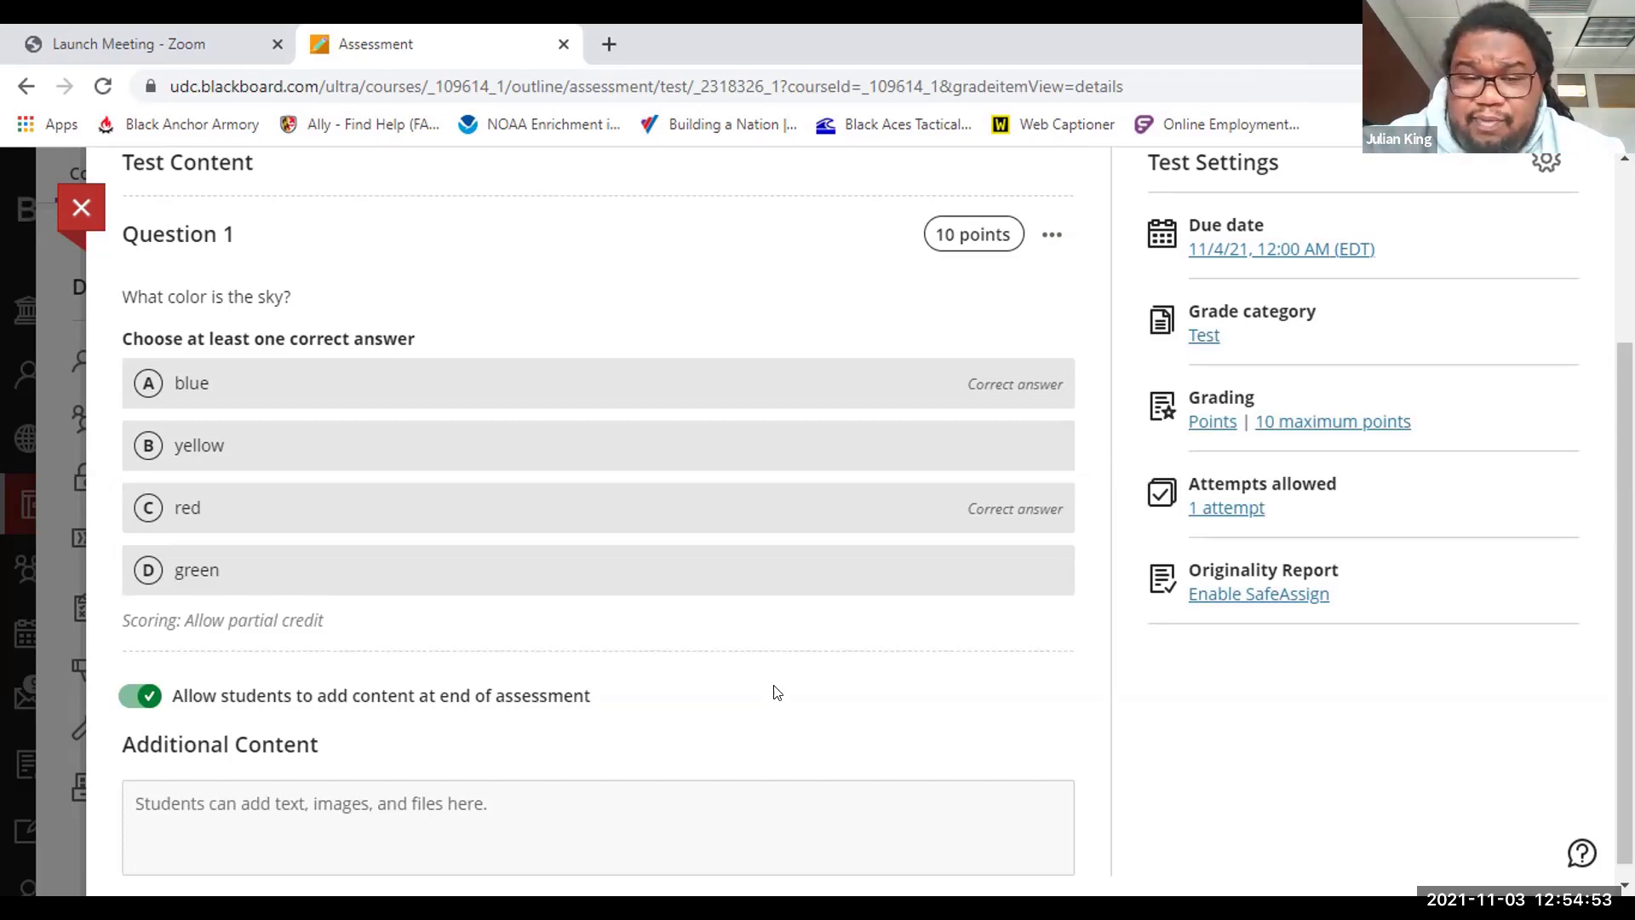
Step: Add a Fill in the Blank question below Question 1 with the text "The color of the sky is [blue]."
left_click(598, 652)
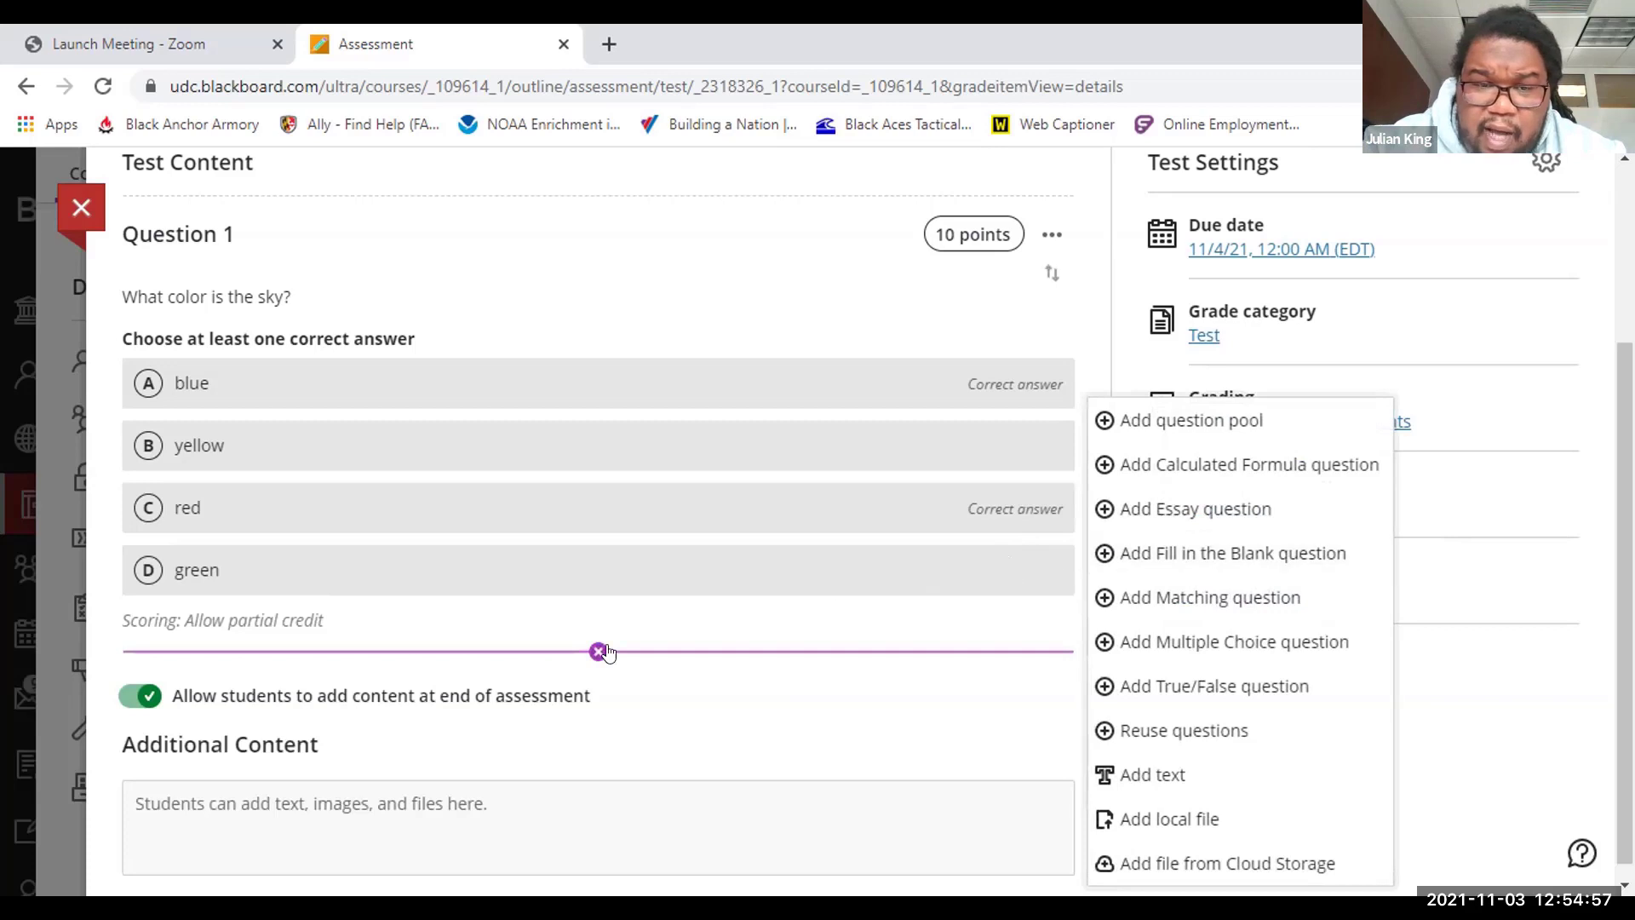
left_click(1107, 553)
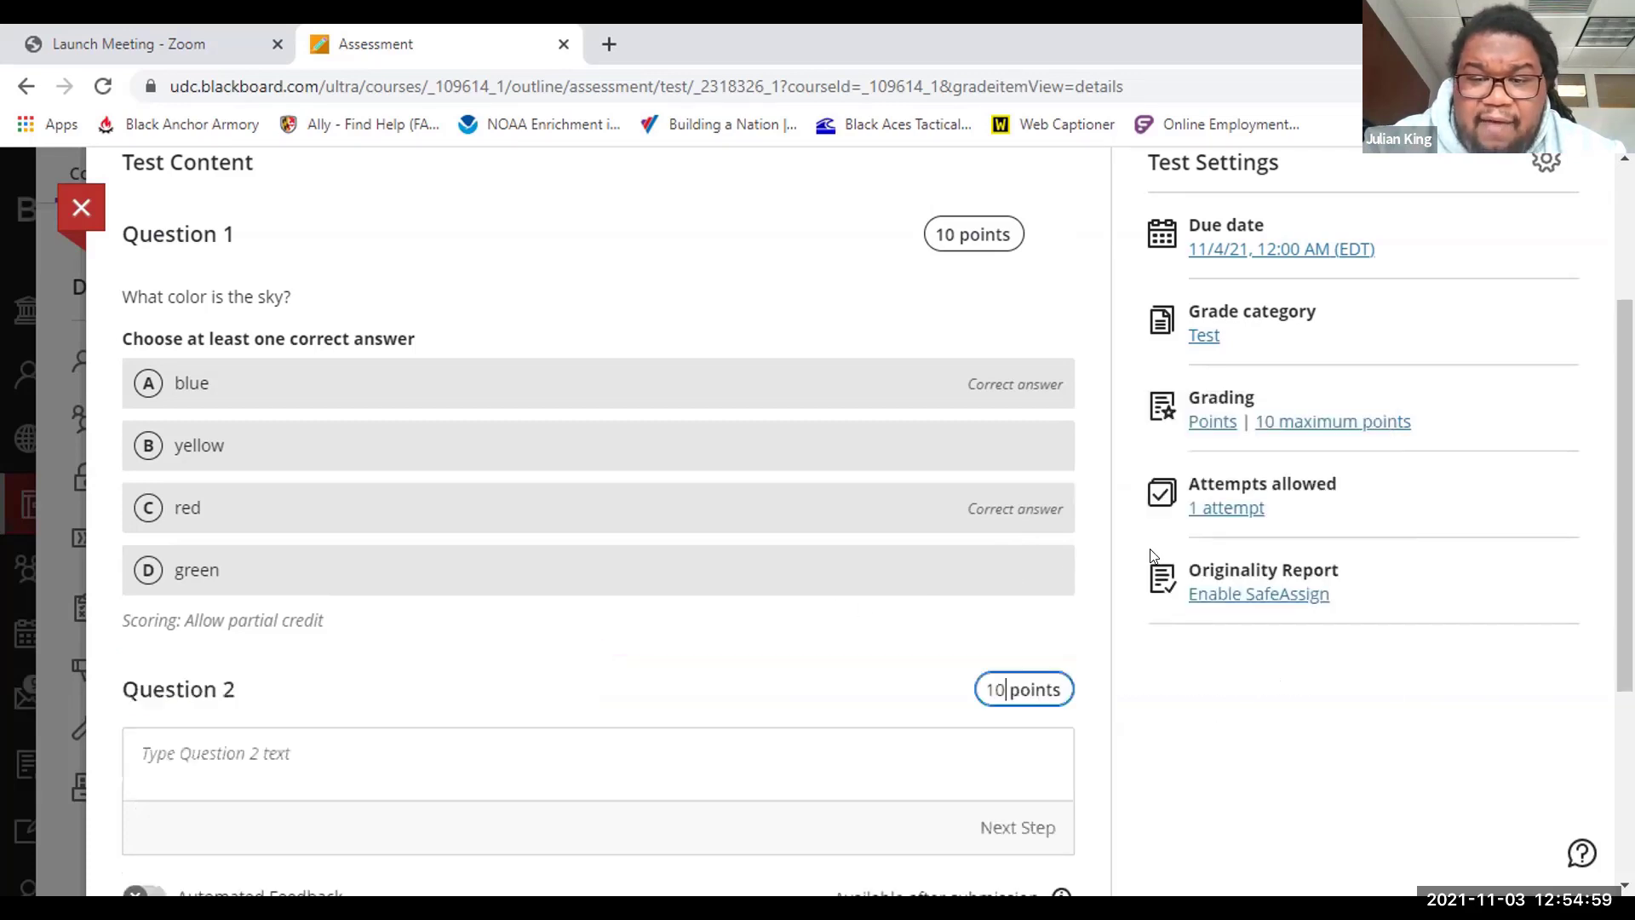
scroll(642, 655, "down", 2)
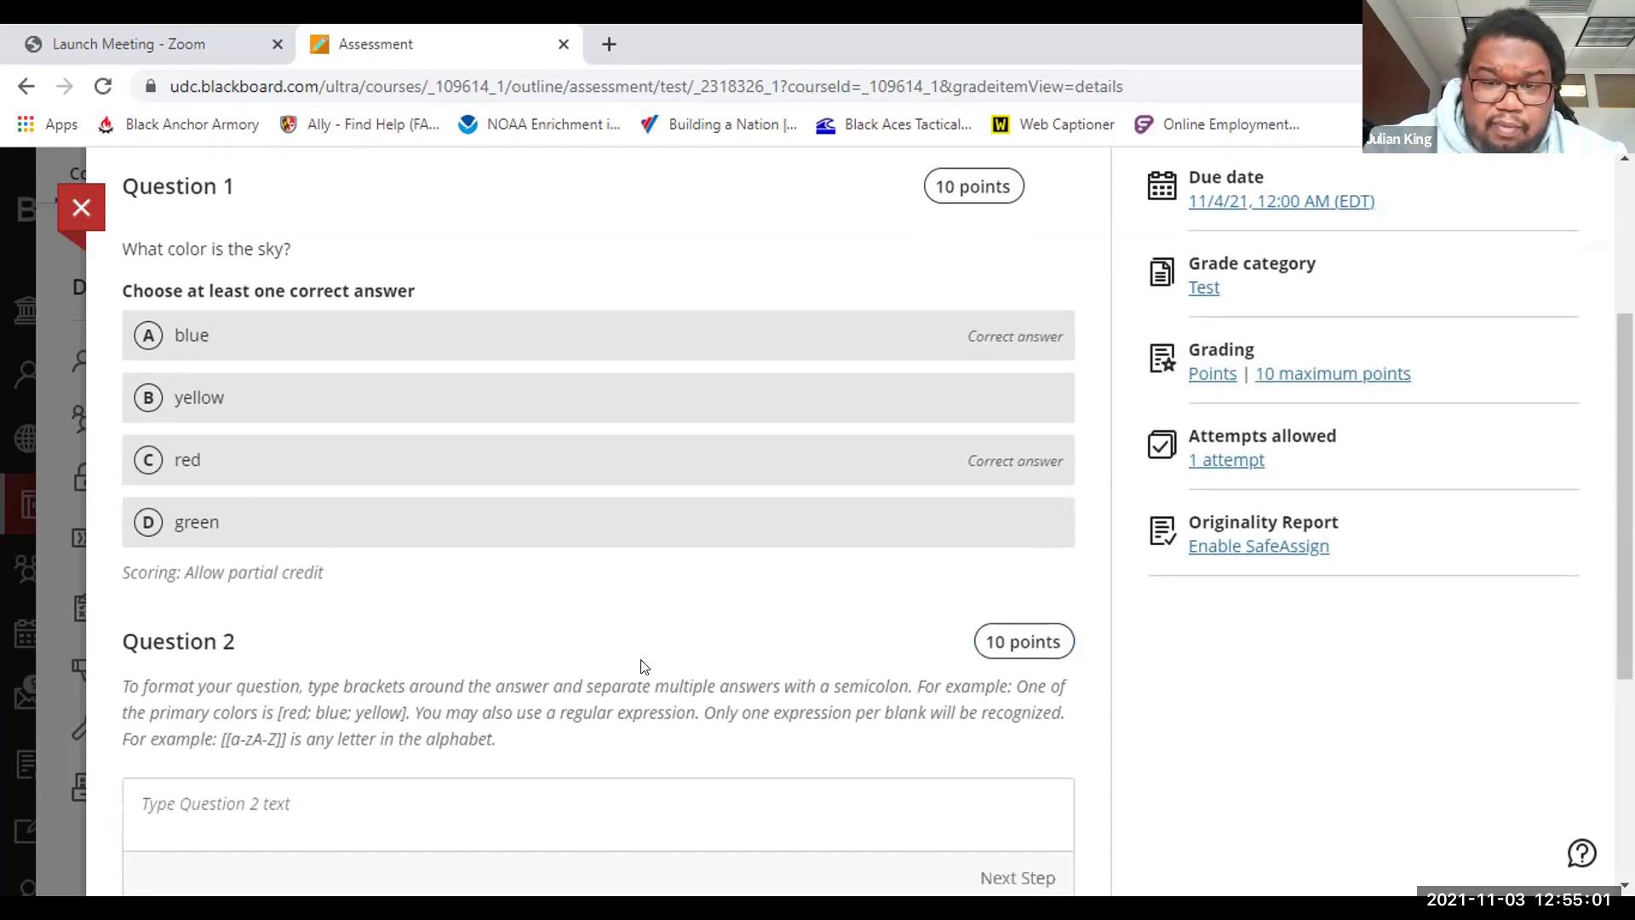
scroll(642, 655, "down", 2)
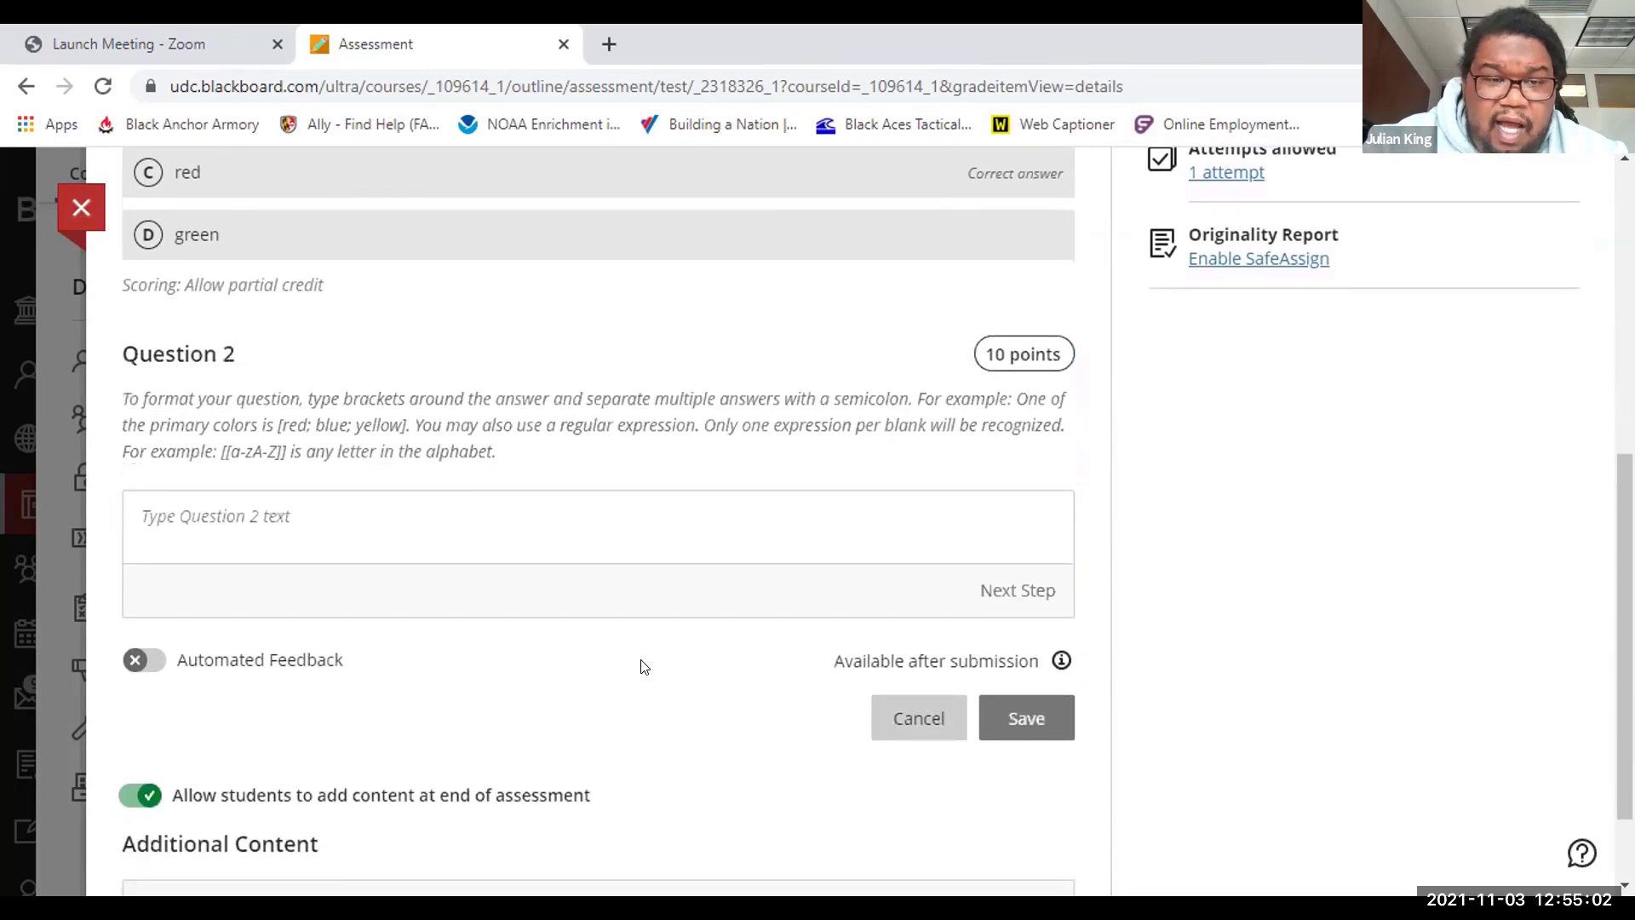
left_click(247, 499)
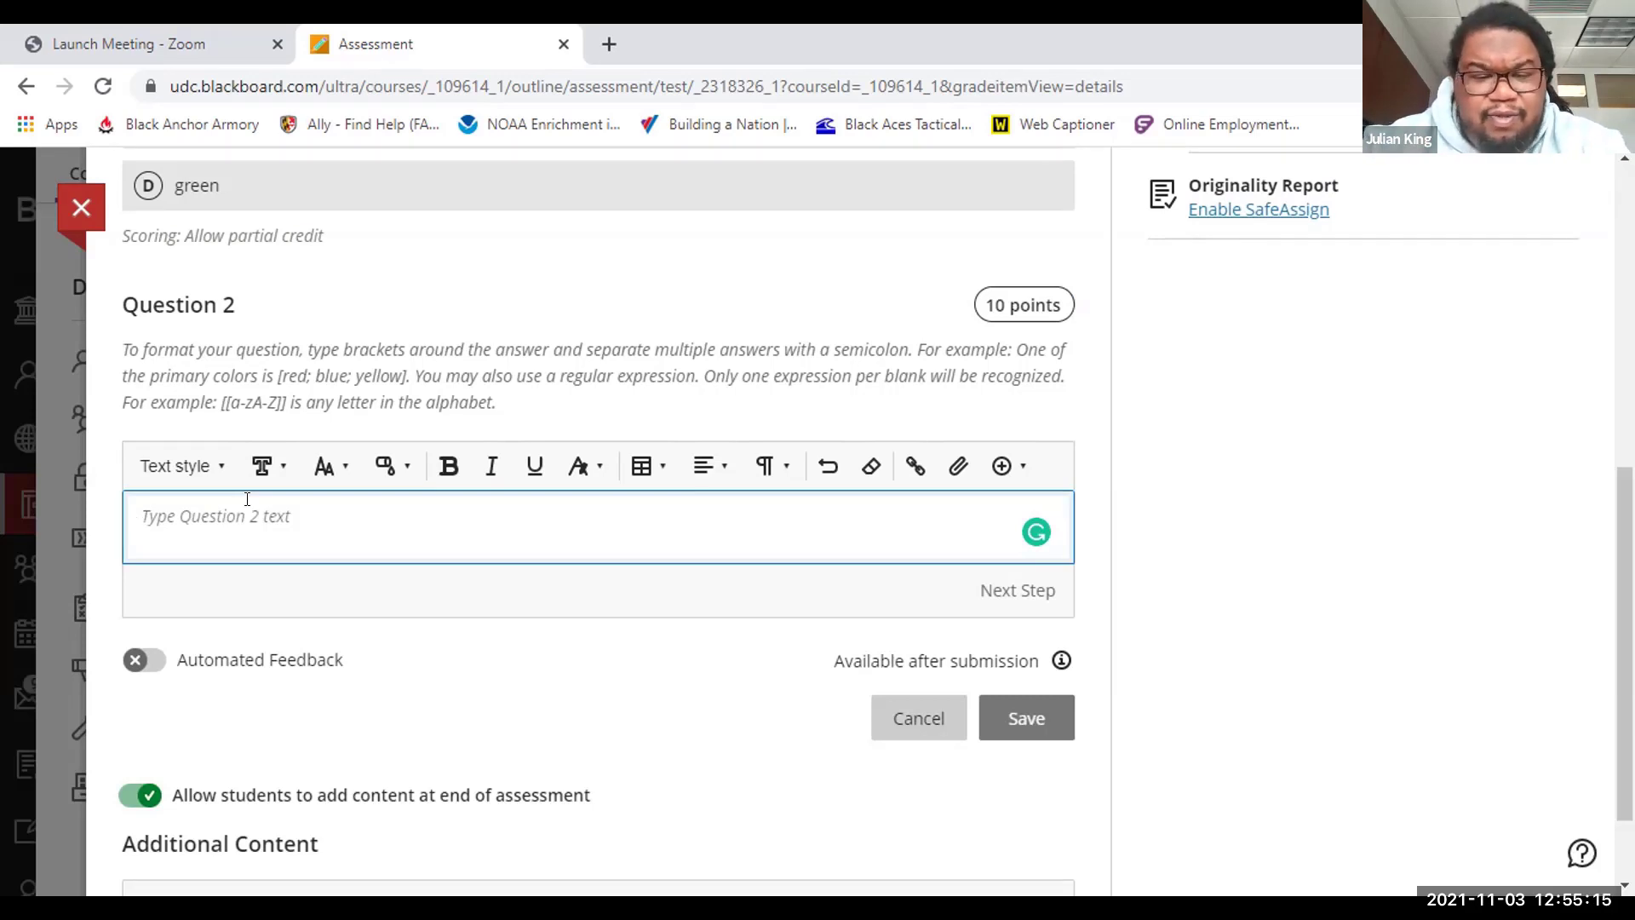
type("The ")
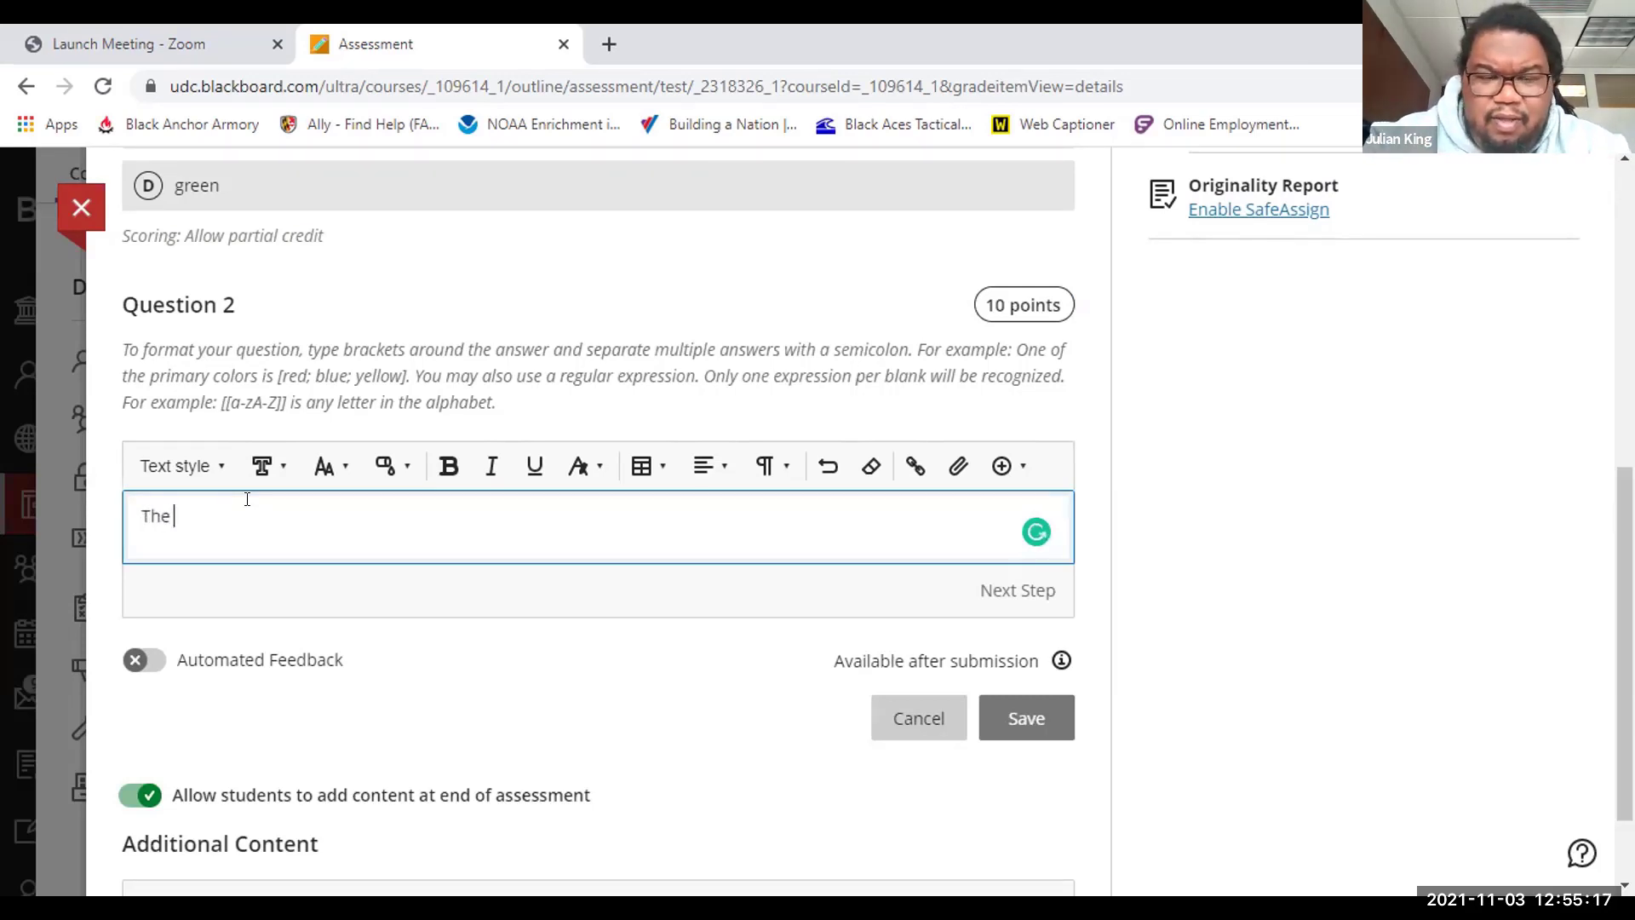
type("col")
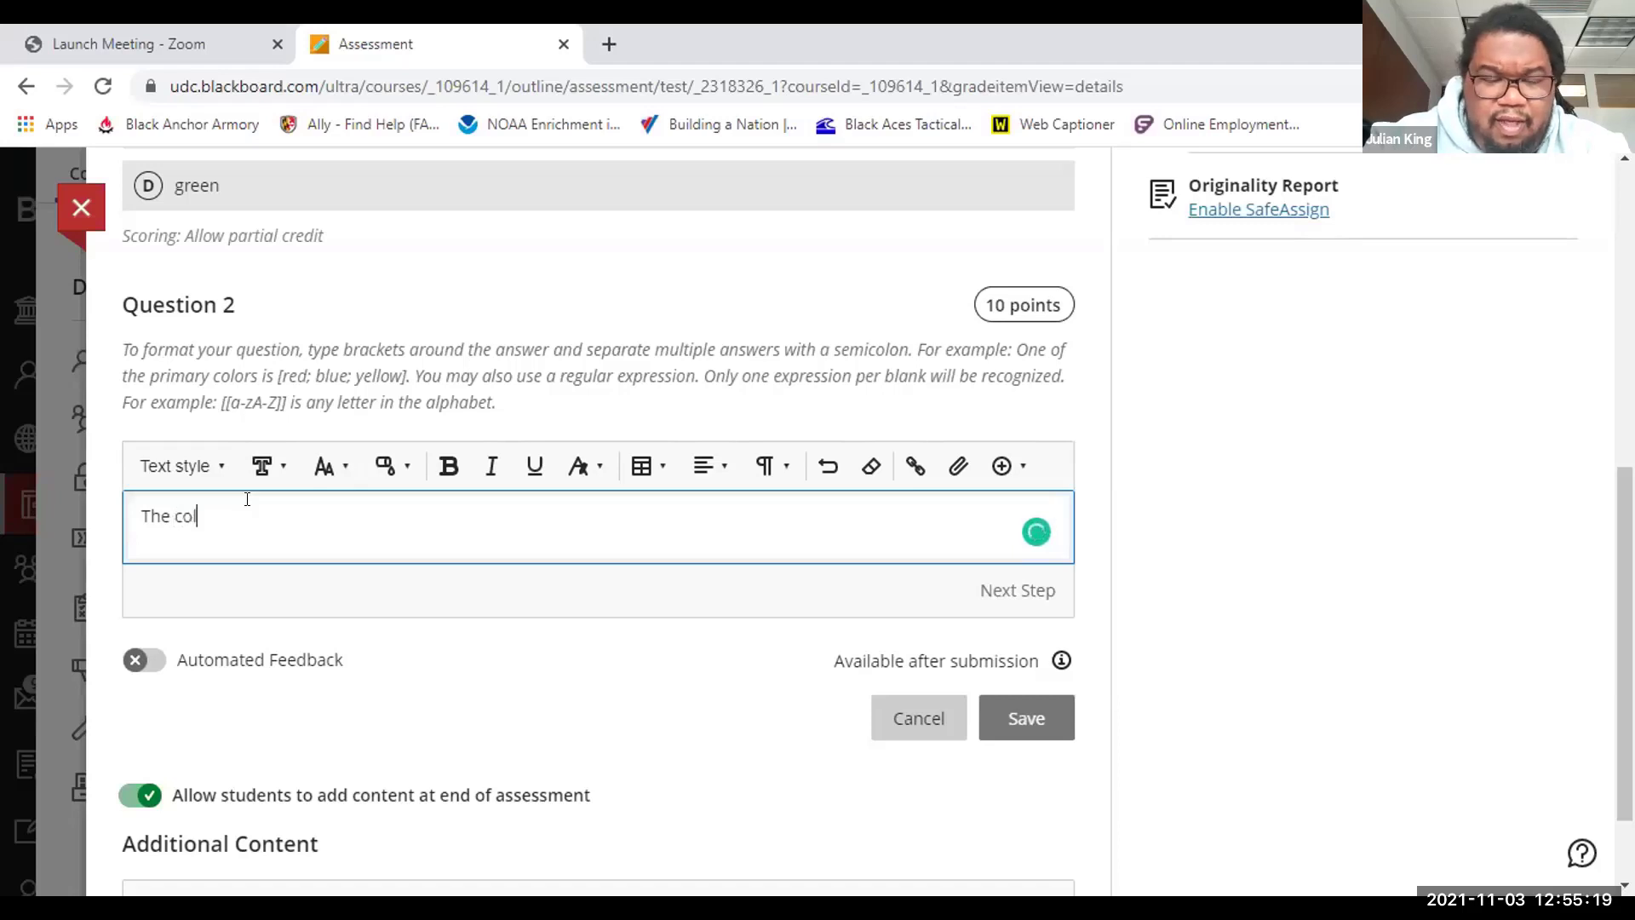
type("or of the ")
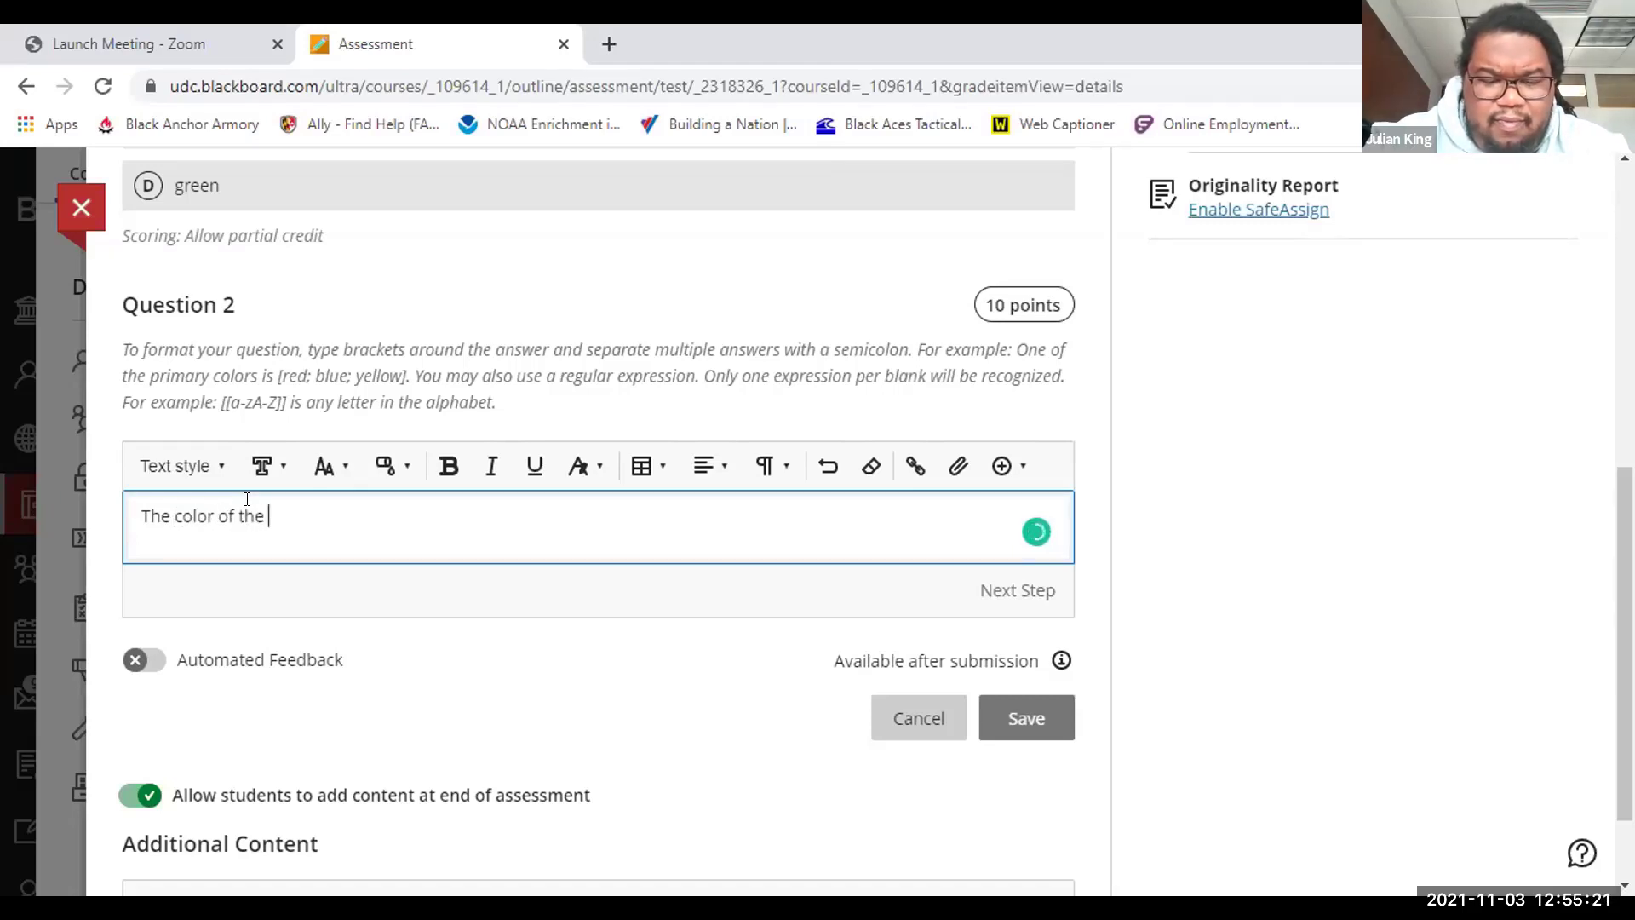
type("sky is")
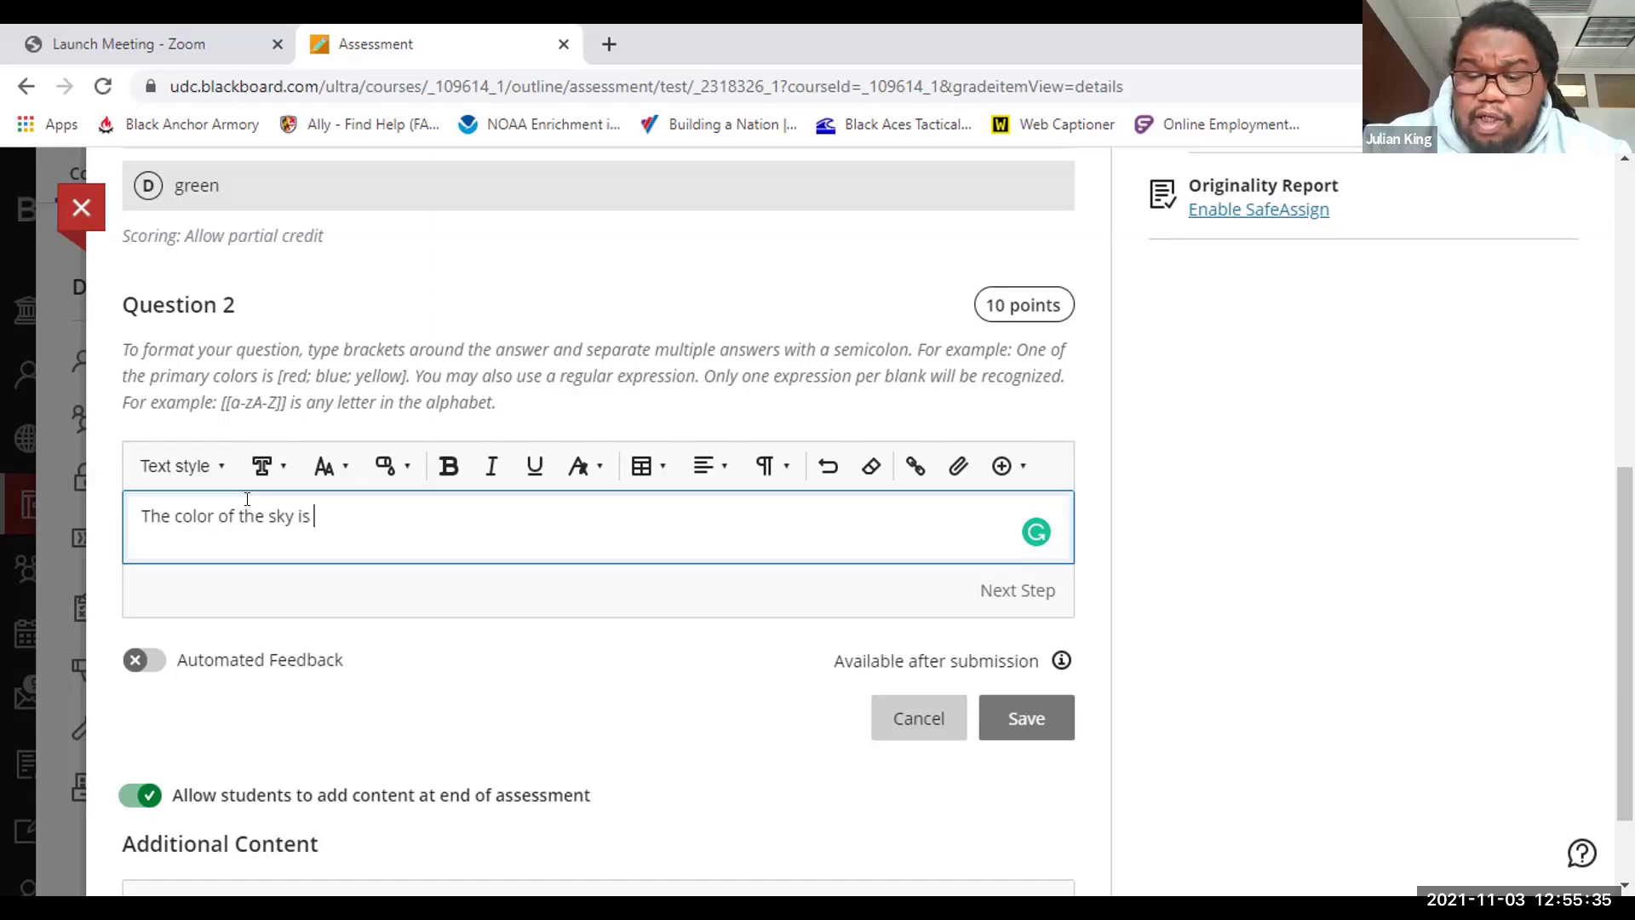
type("[")
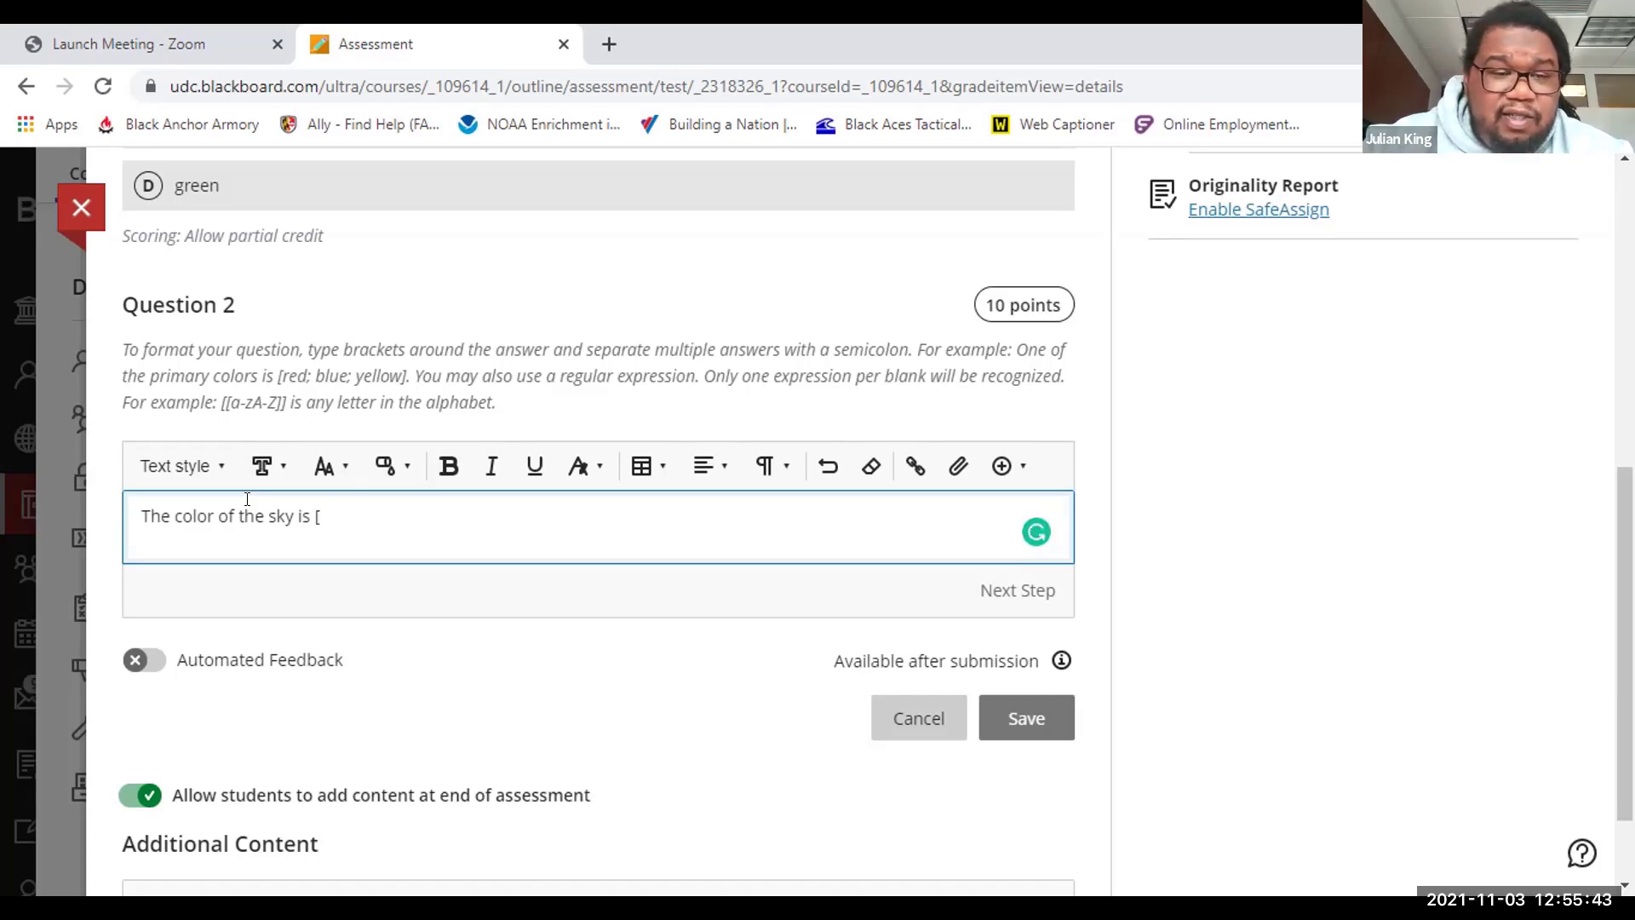
type("bl")
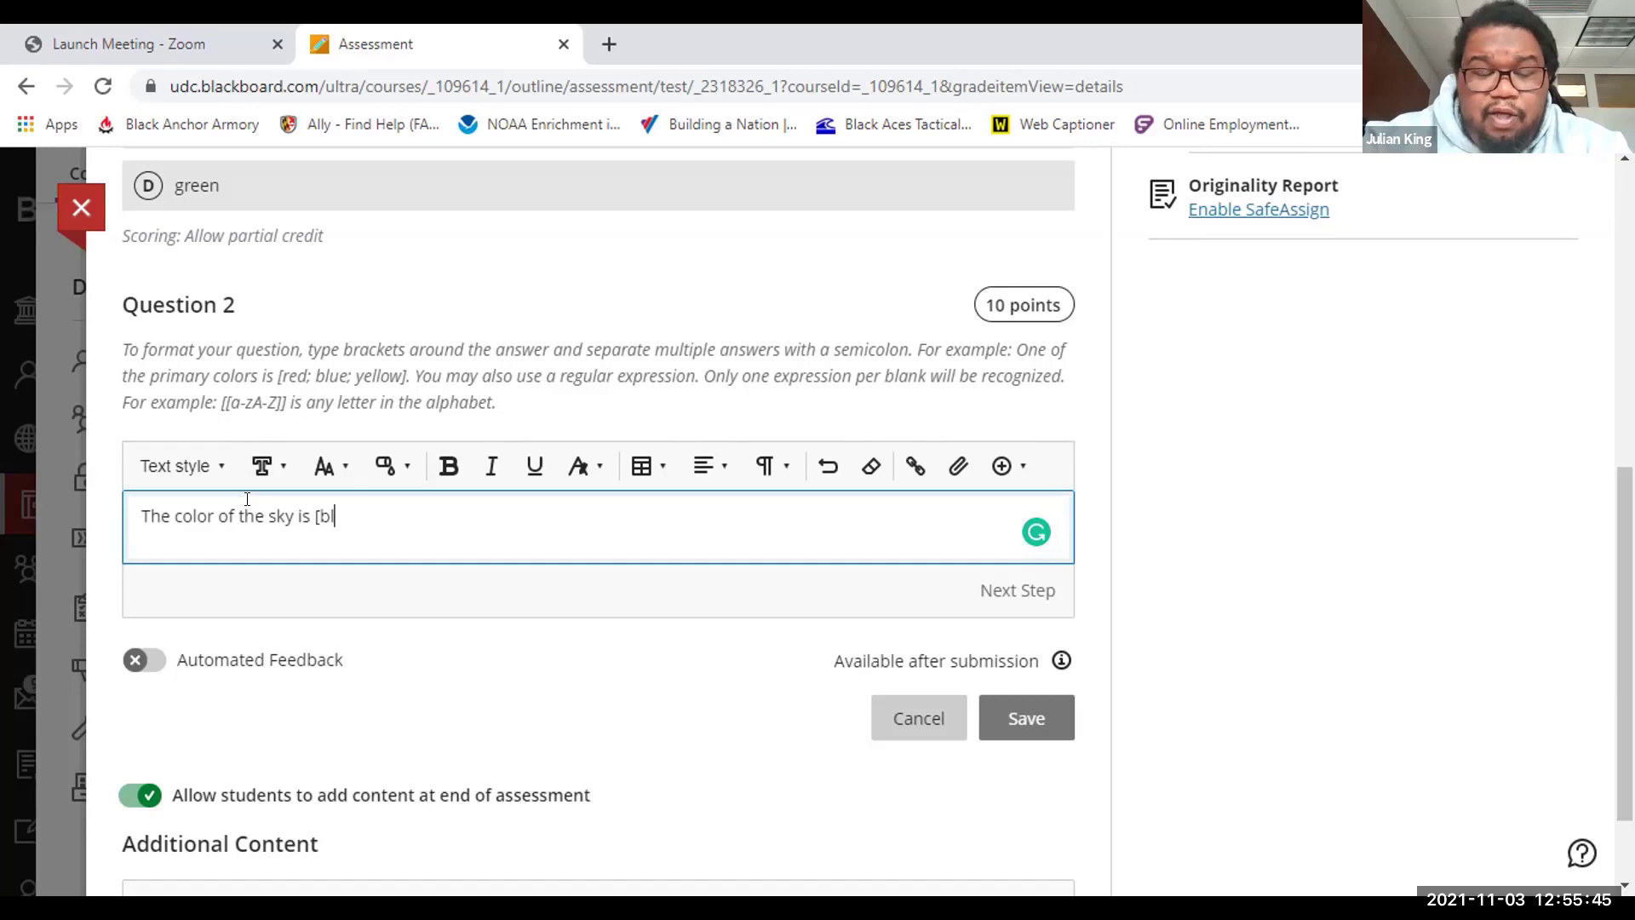
type("ue]")
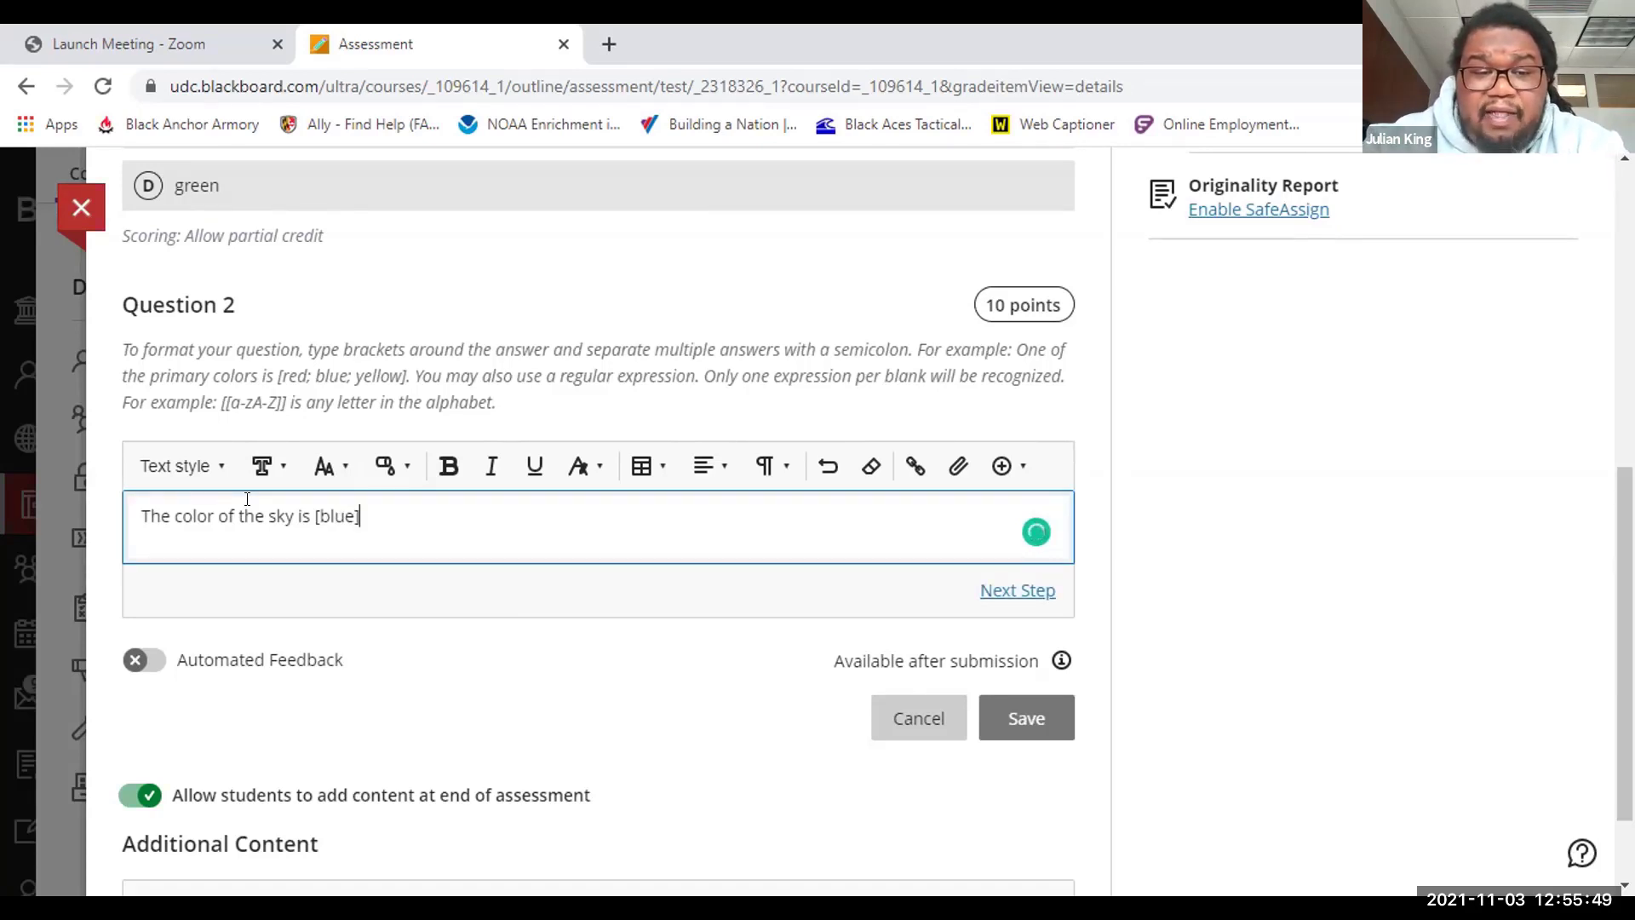
type(".")
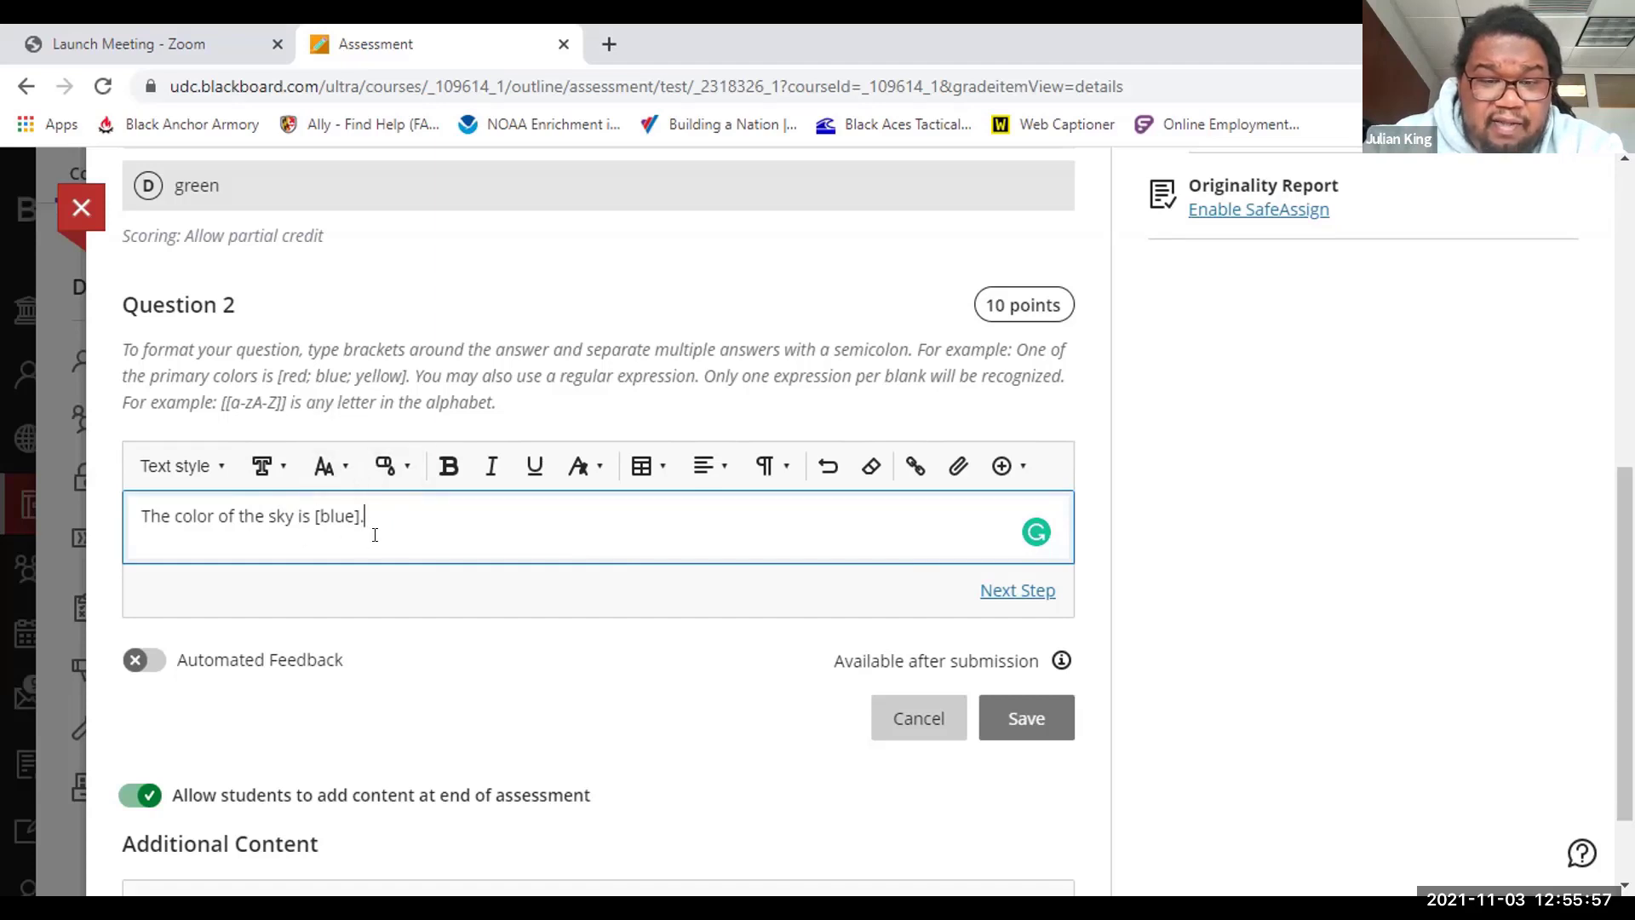
Step: Proceed to the blank's answer settings, use Exact match without case sensitivity for Blank 1, and save Question 2
left_click(1005, 596)
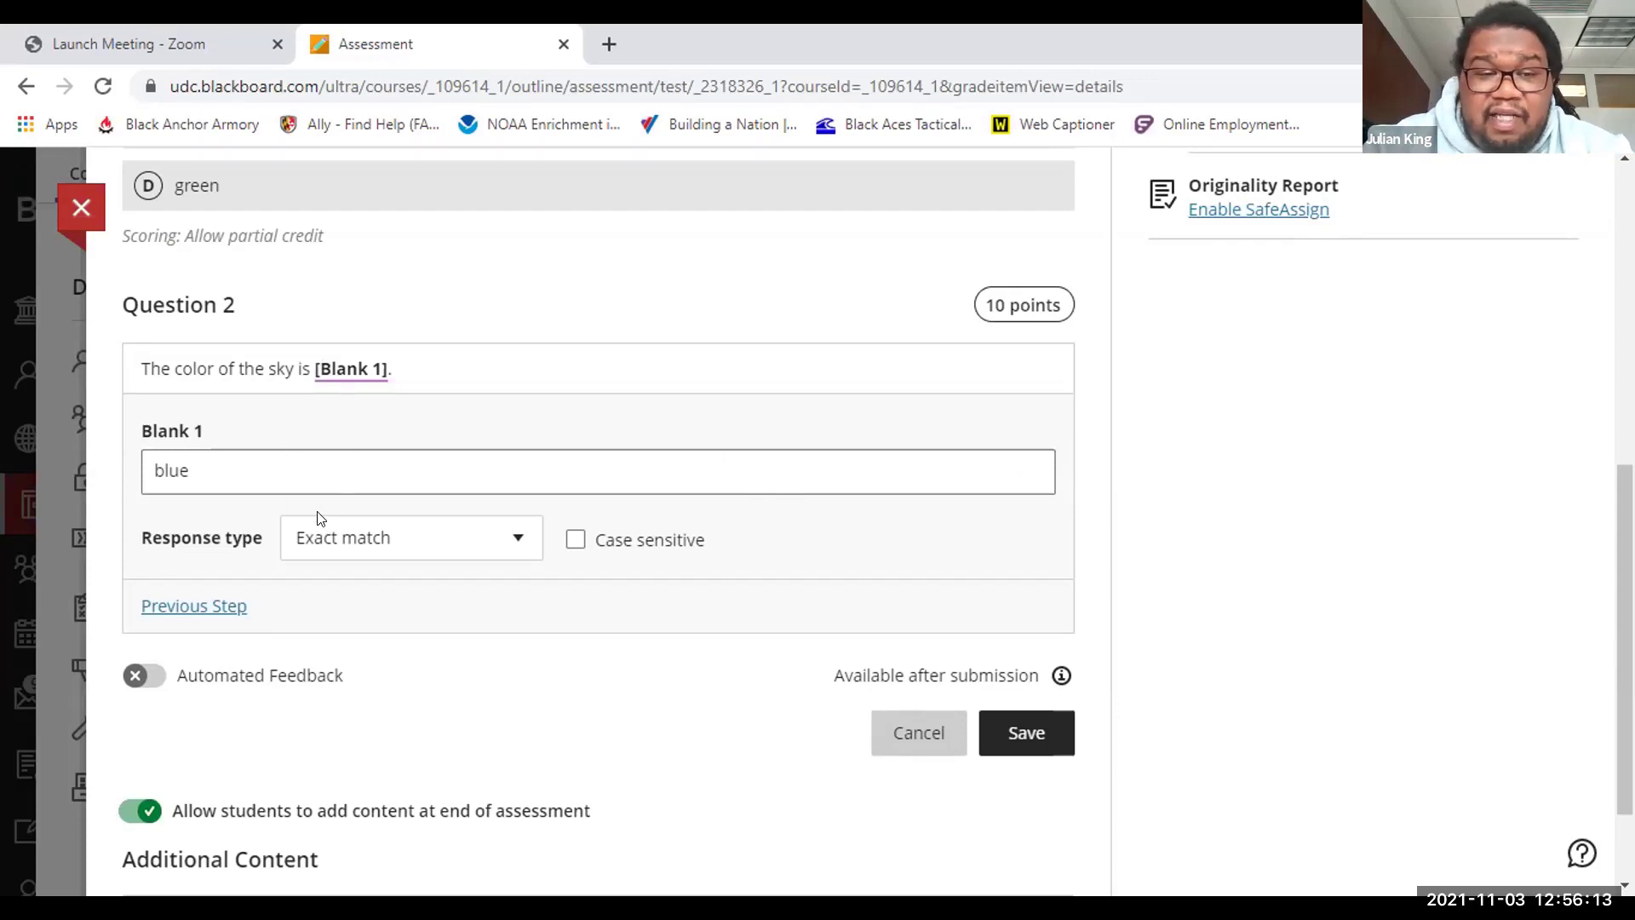
left_click(356, 542)
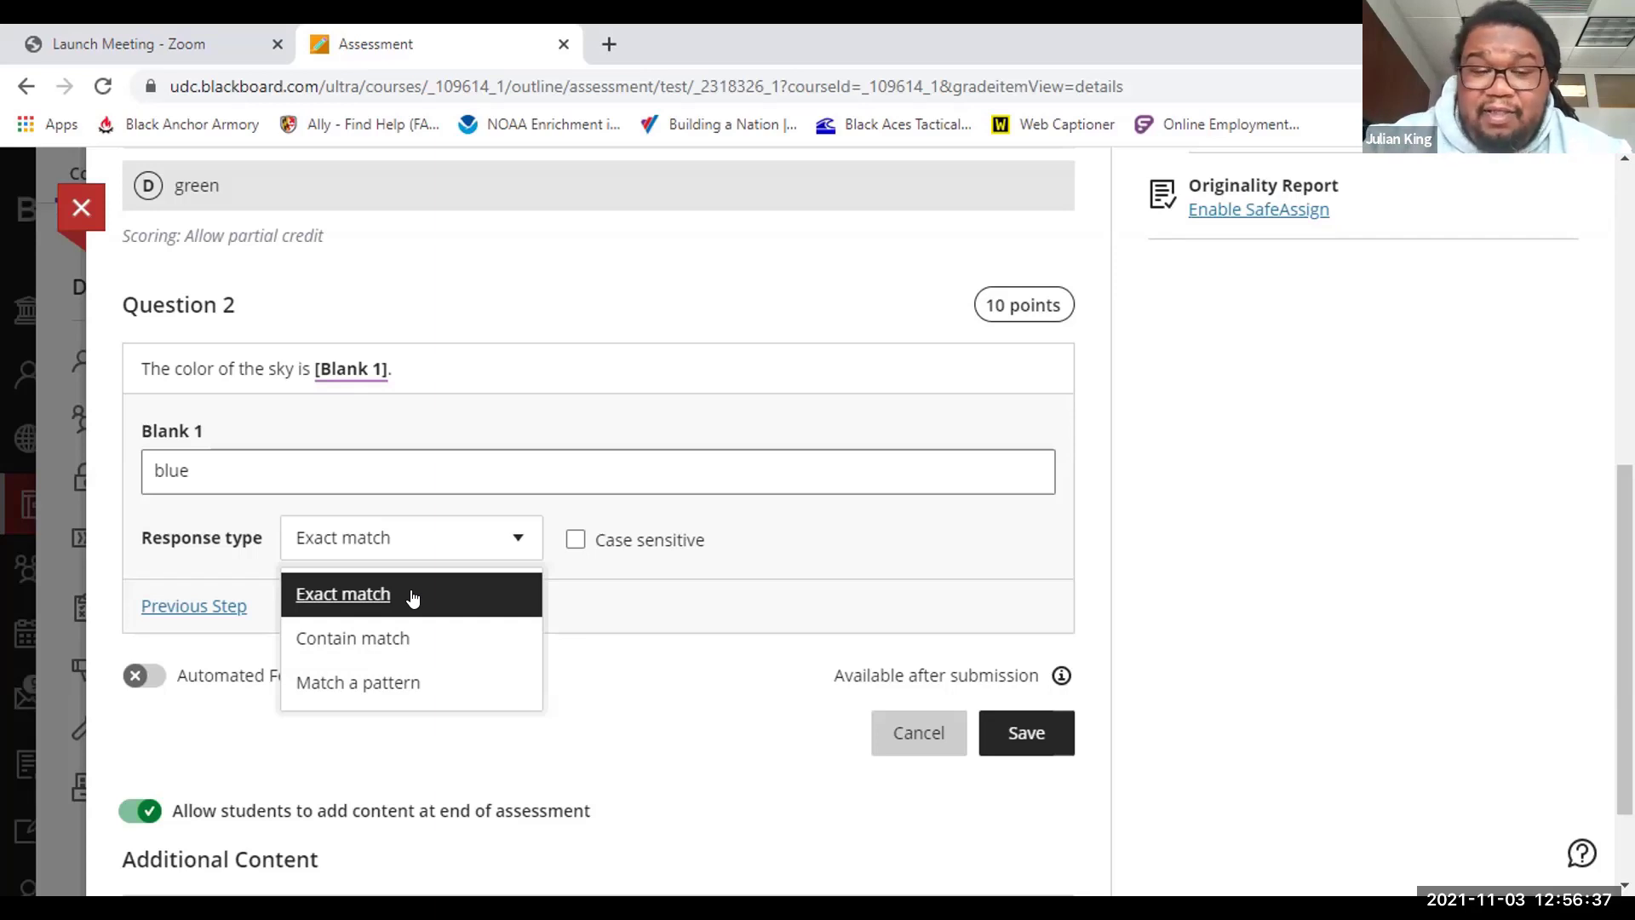
left_click(529, 605)
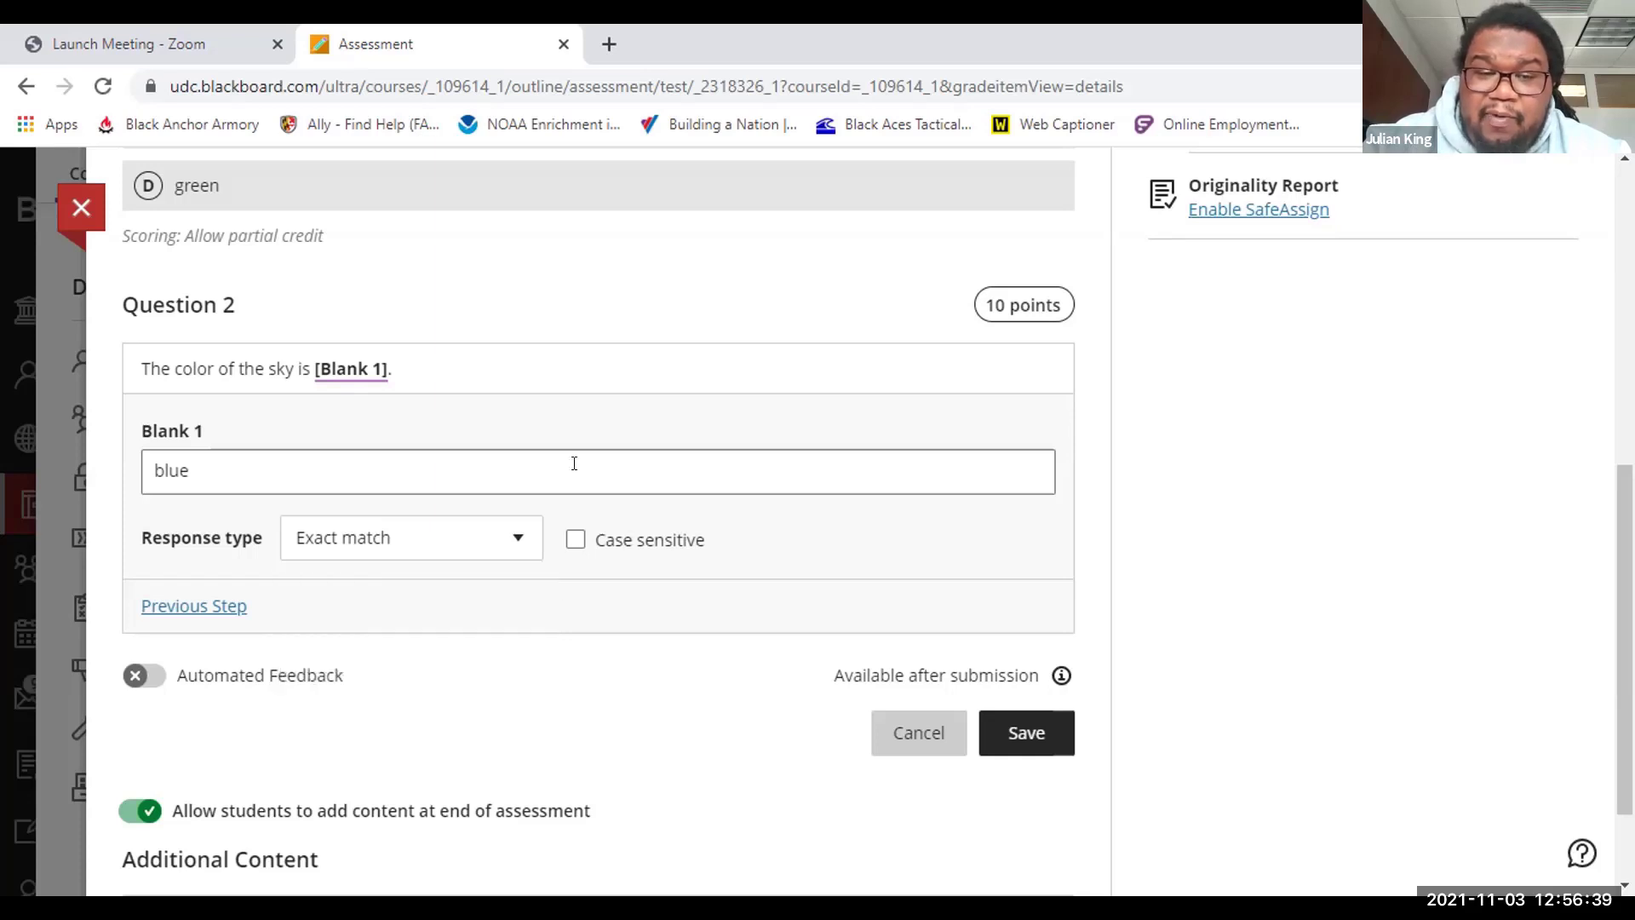
left_click(699, 538)
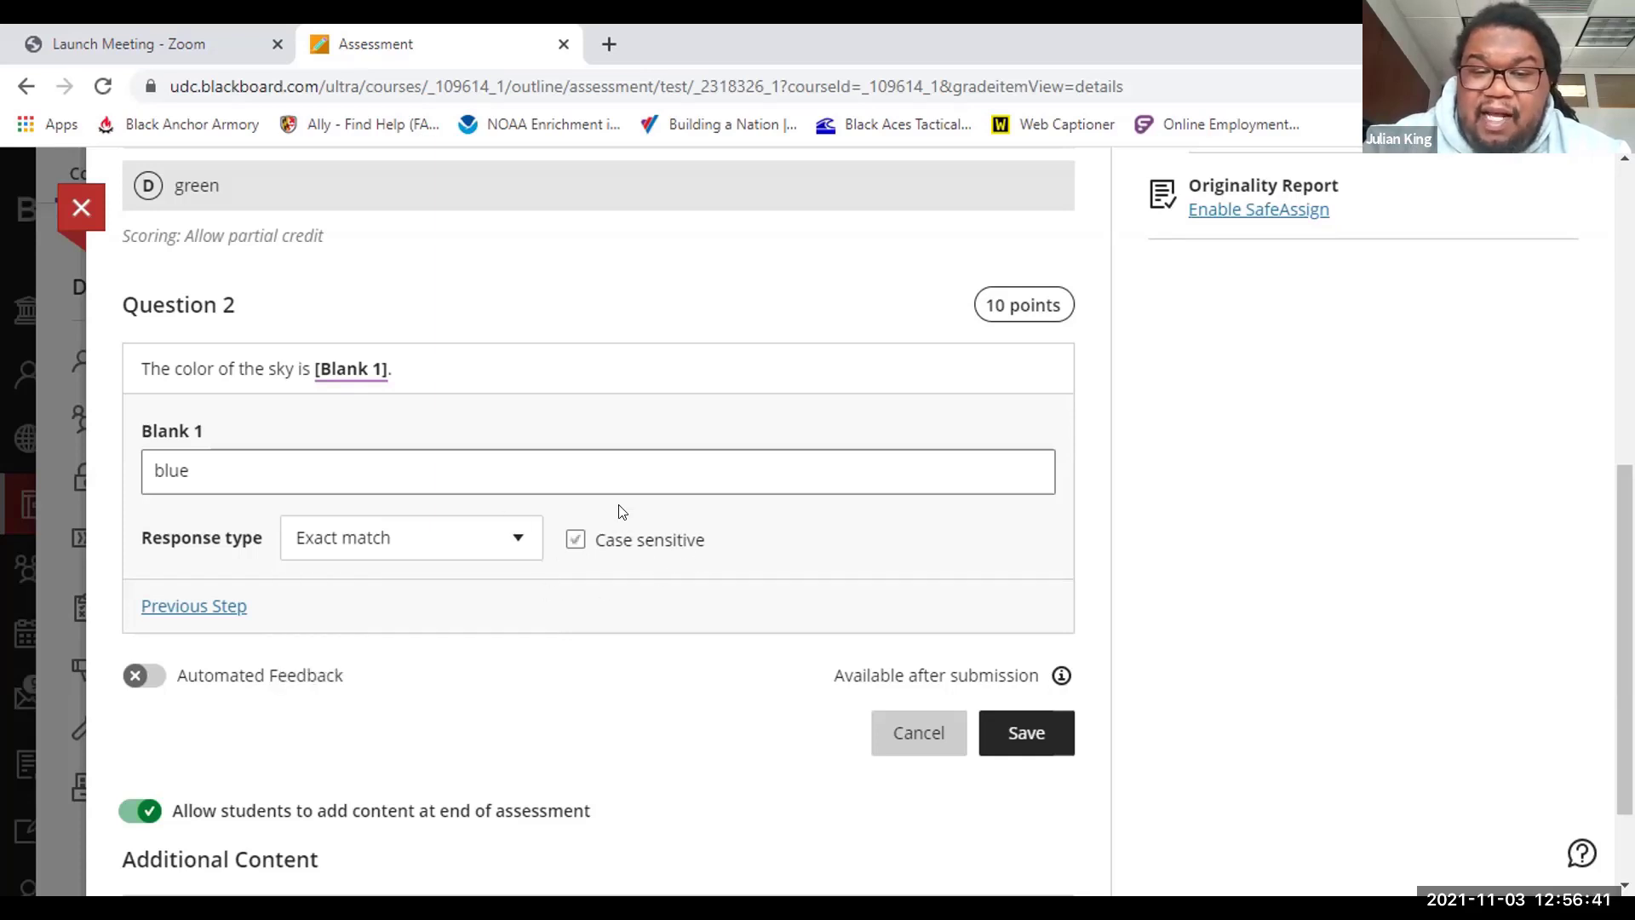
left_click(623, 540)
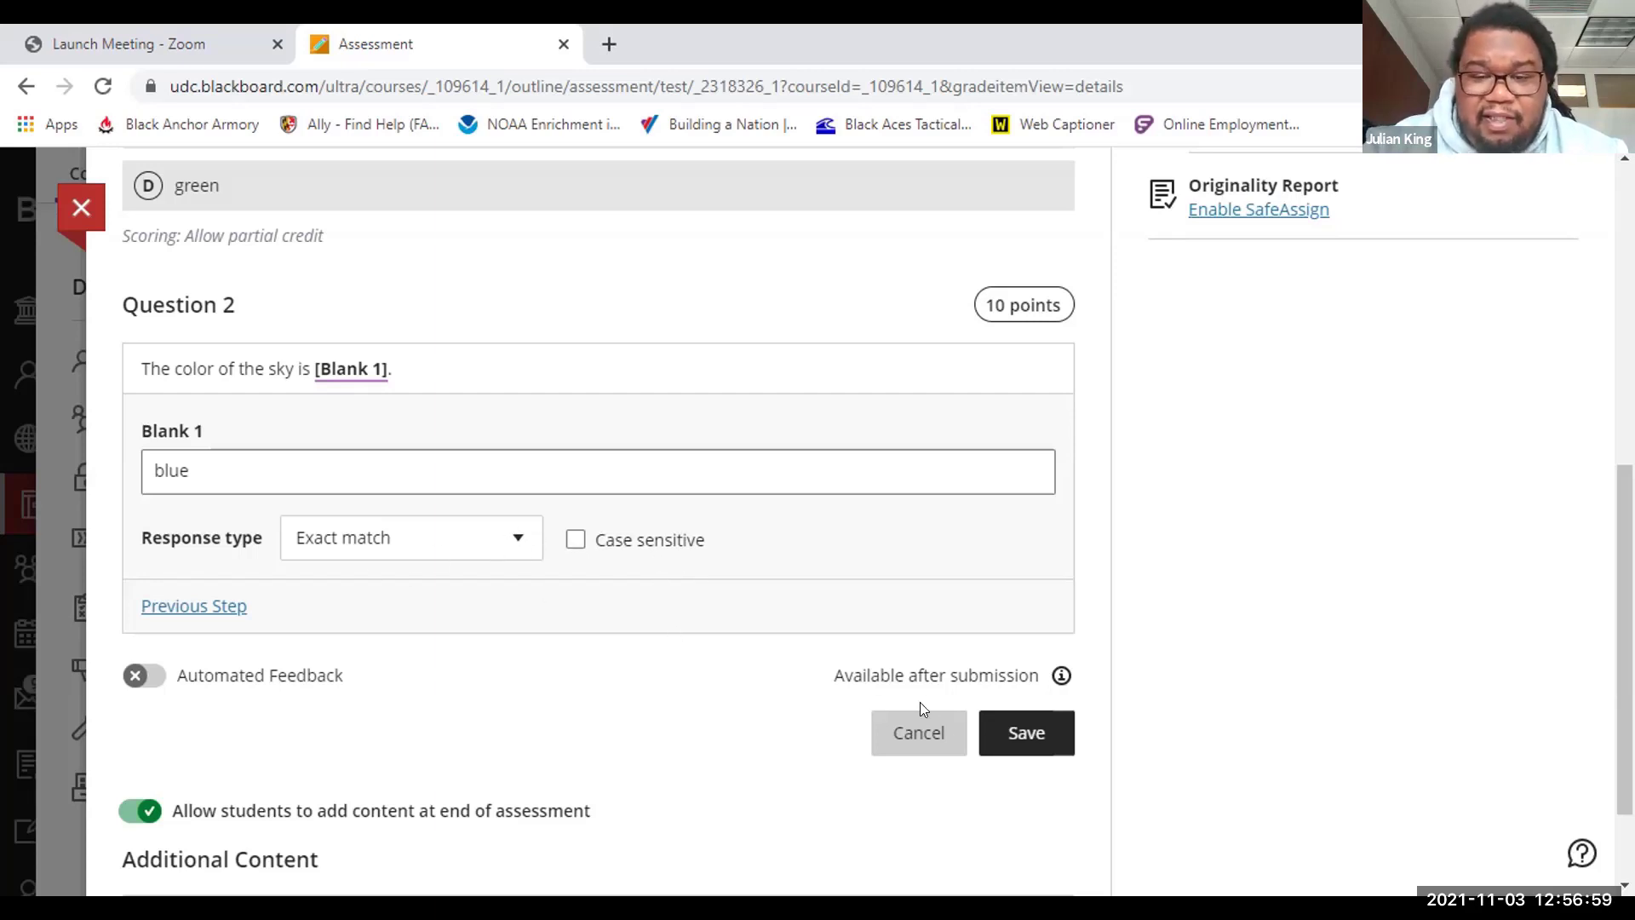
left_click(1002, 741)
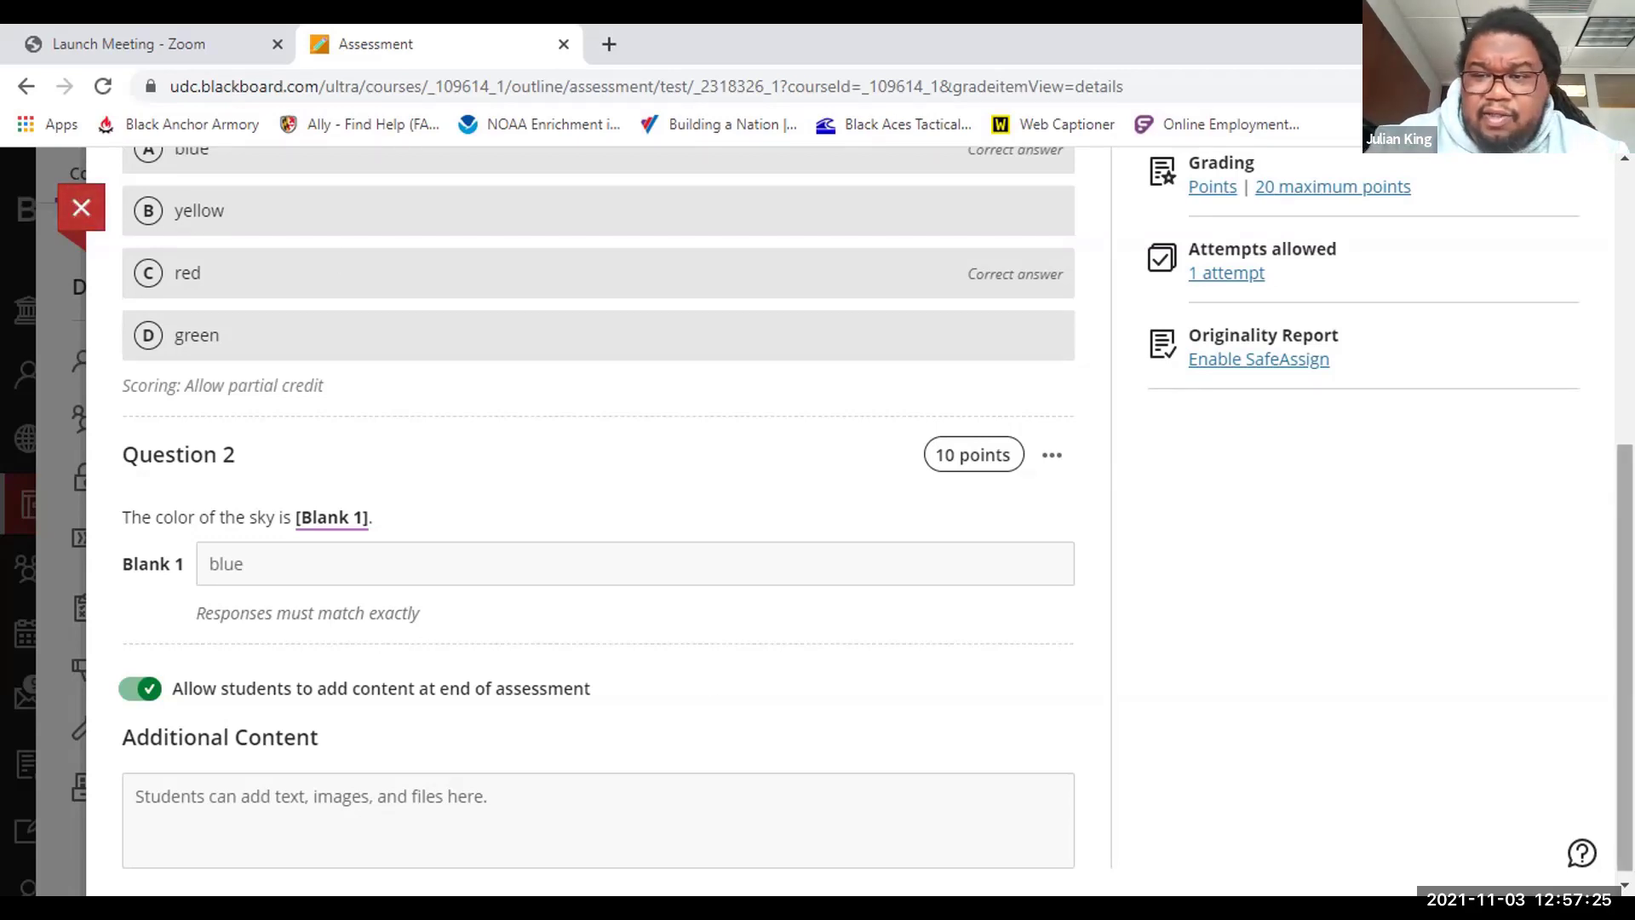
Step: Close Example Test 2 and open the completed student submission of the Blackboard Tests Webinar Example test
scroll(596, 511, "up", 6)
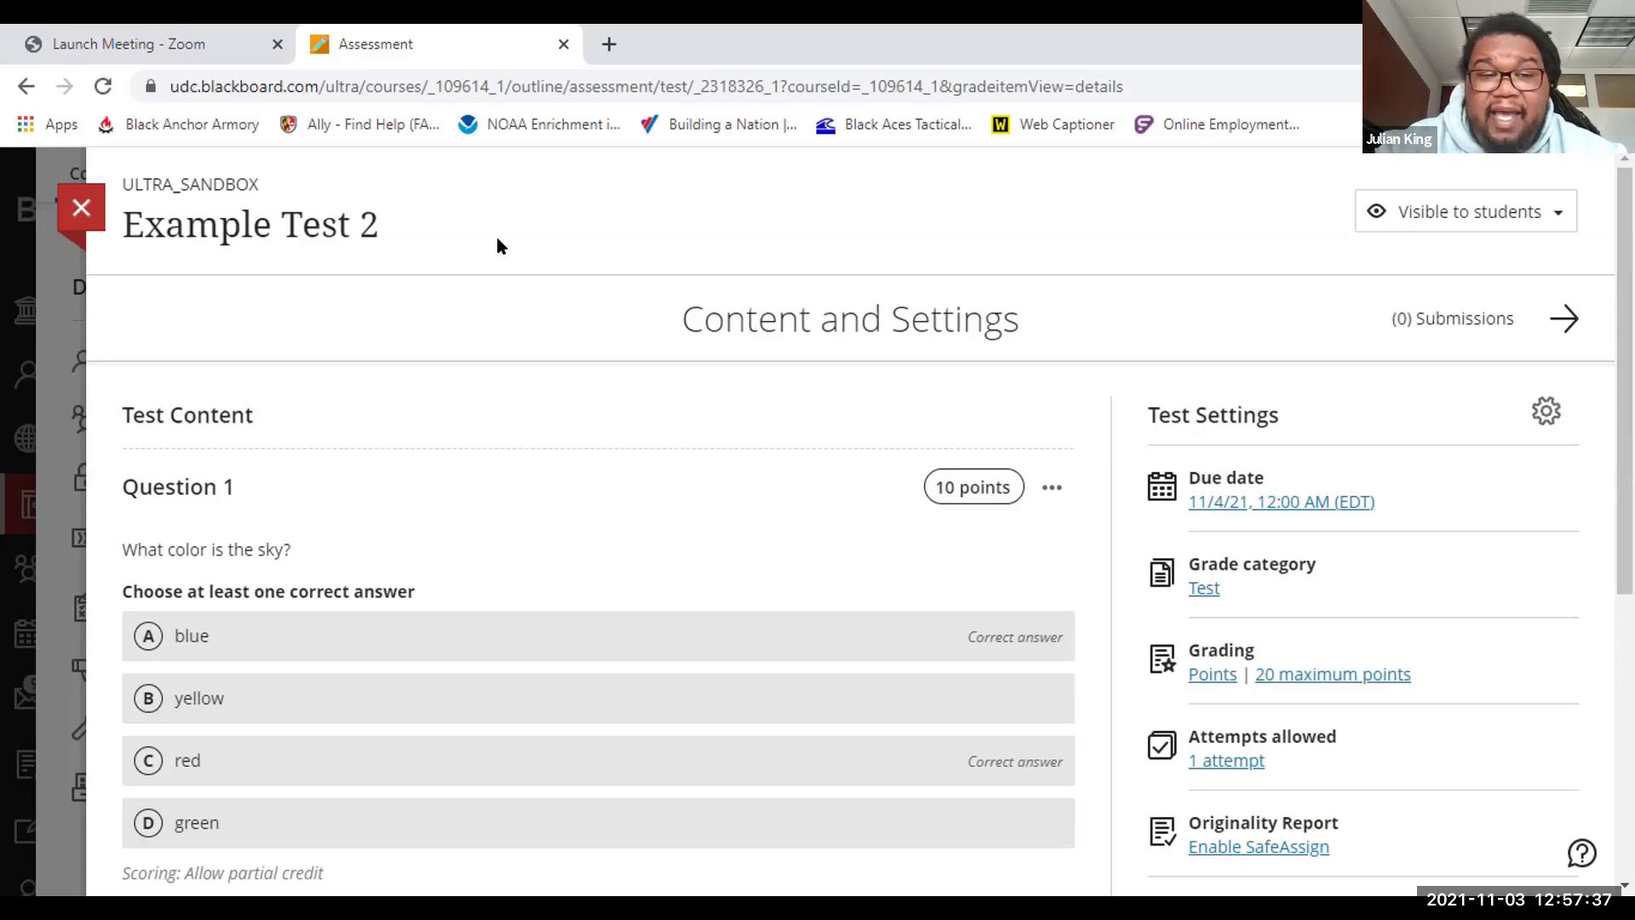
left_click(71, 211)
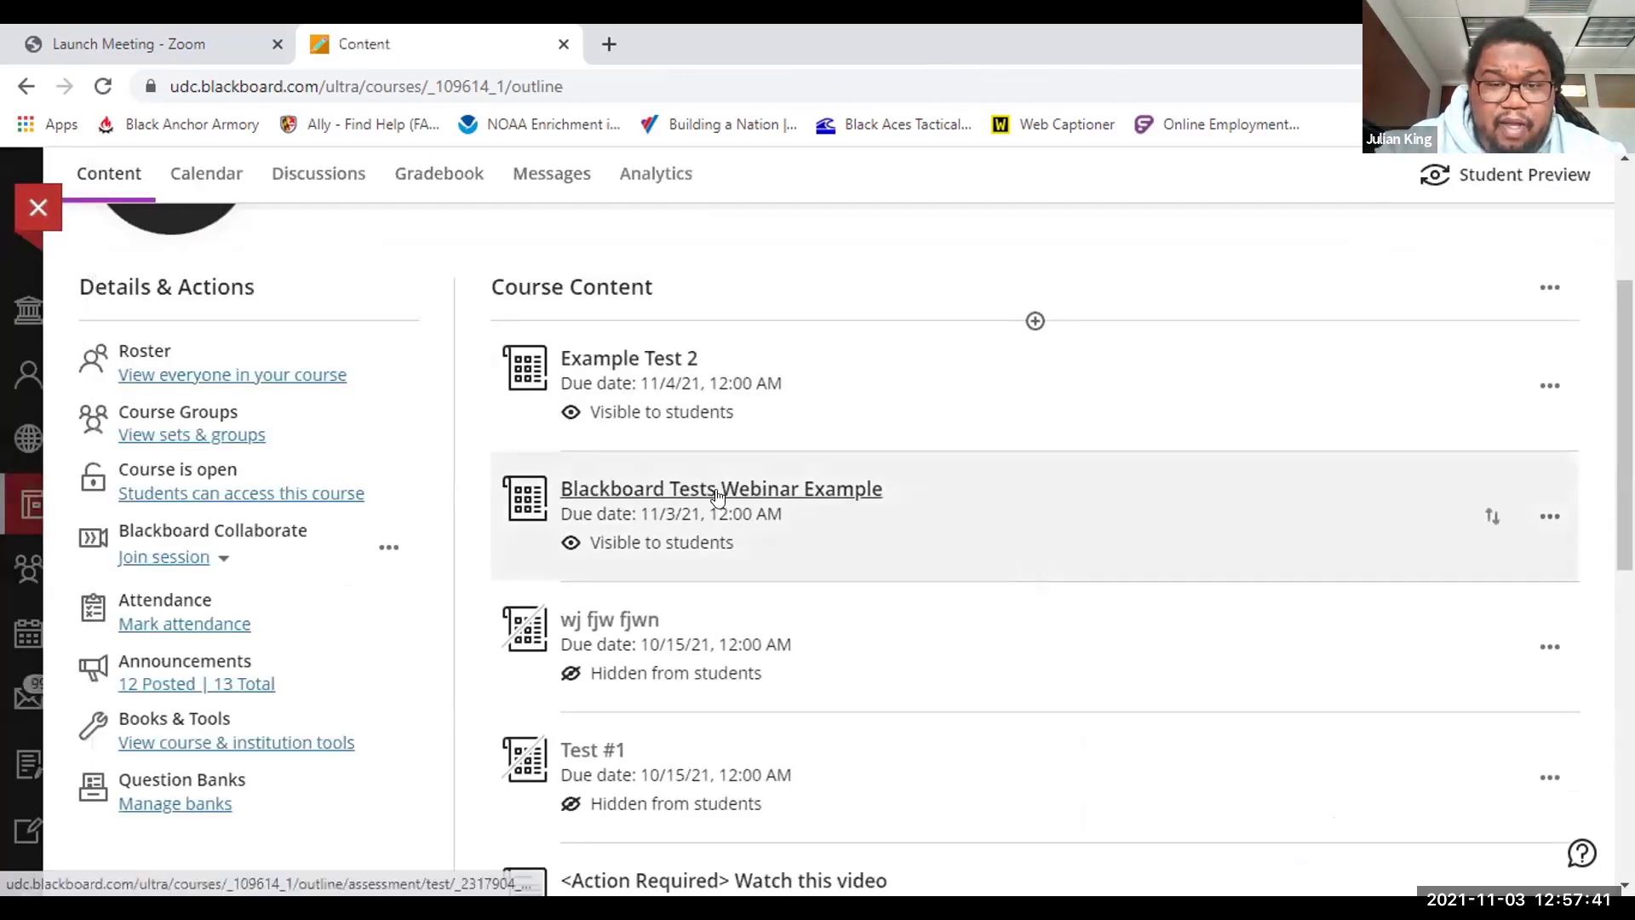
left_click(720, 488)
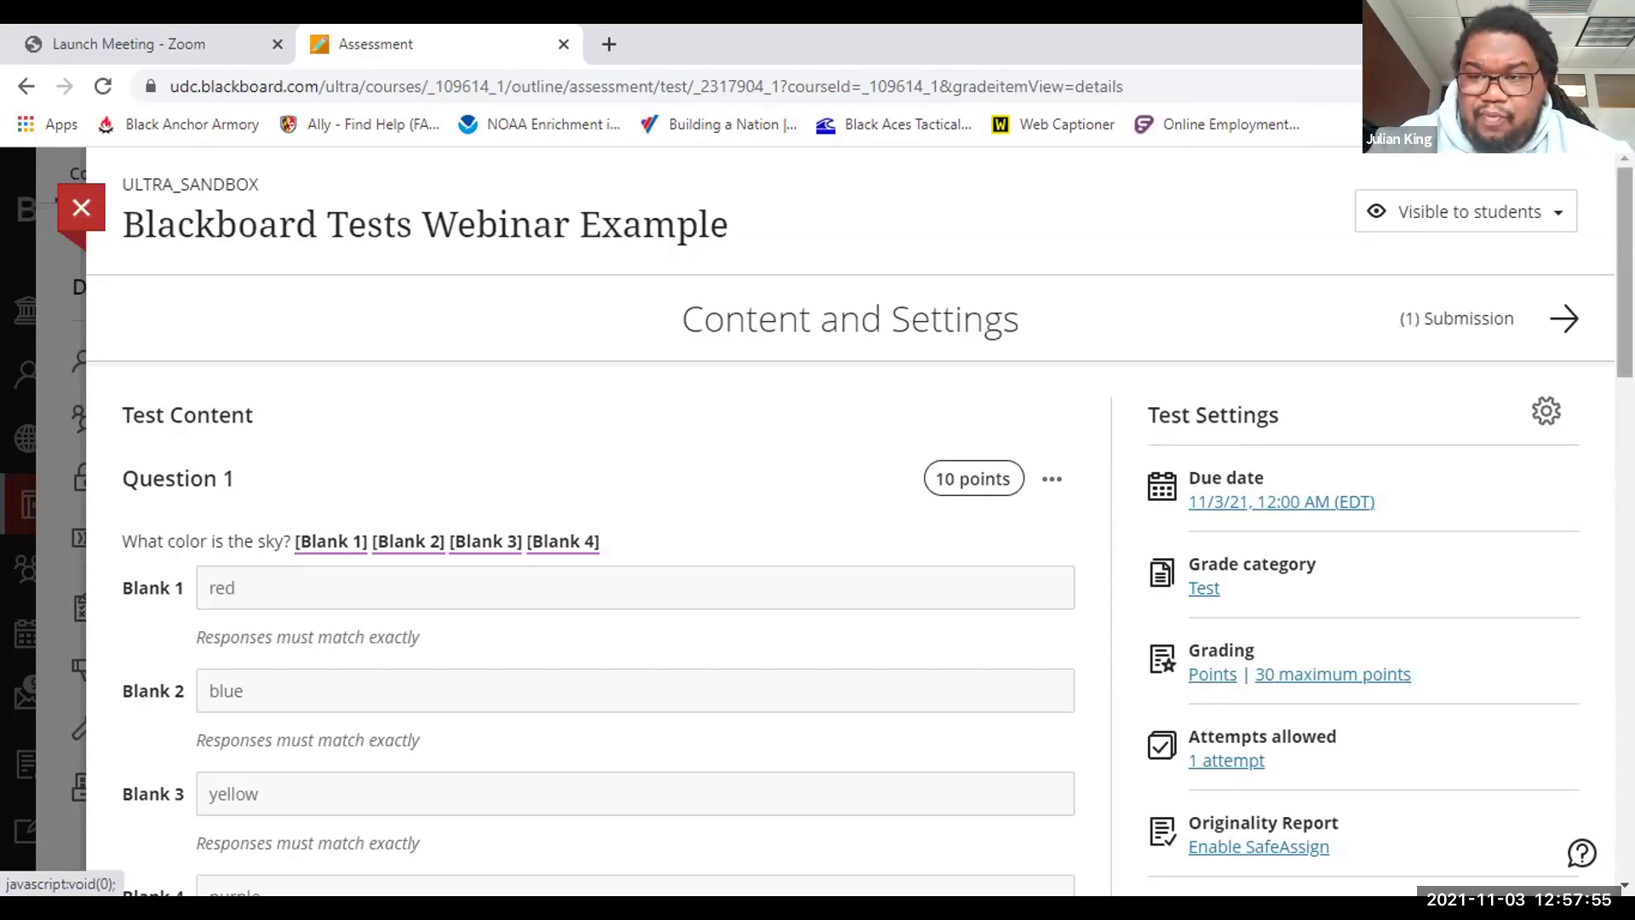
left_click(1454, 322)
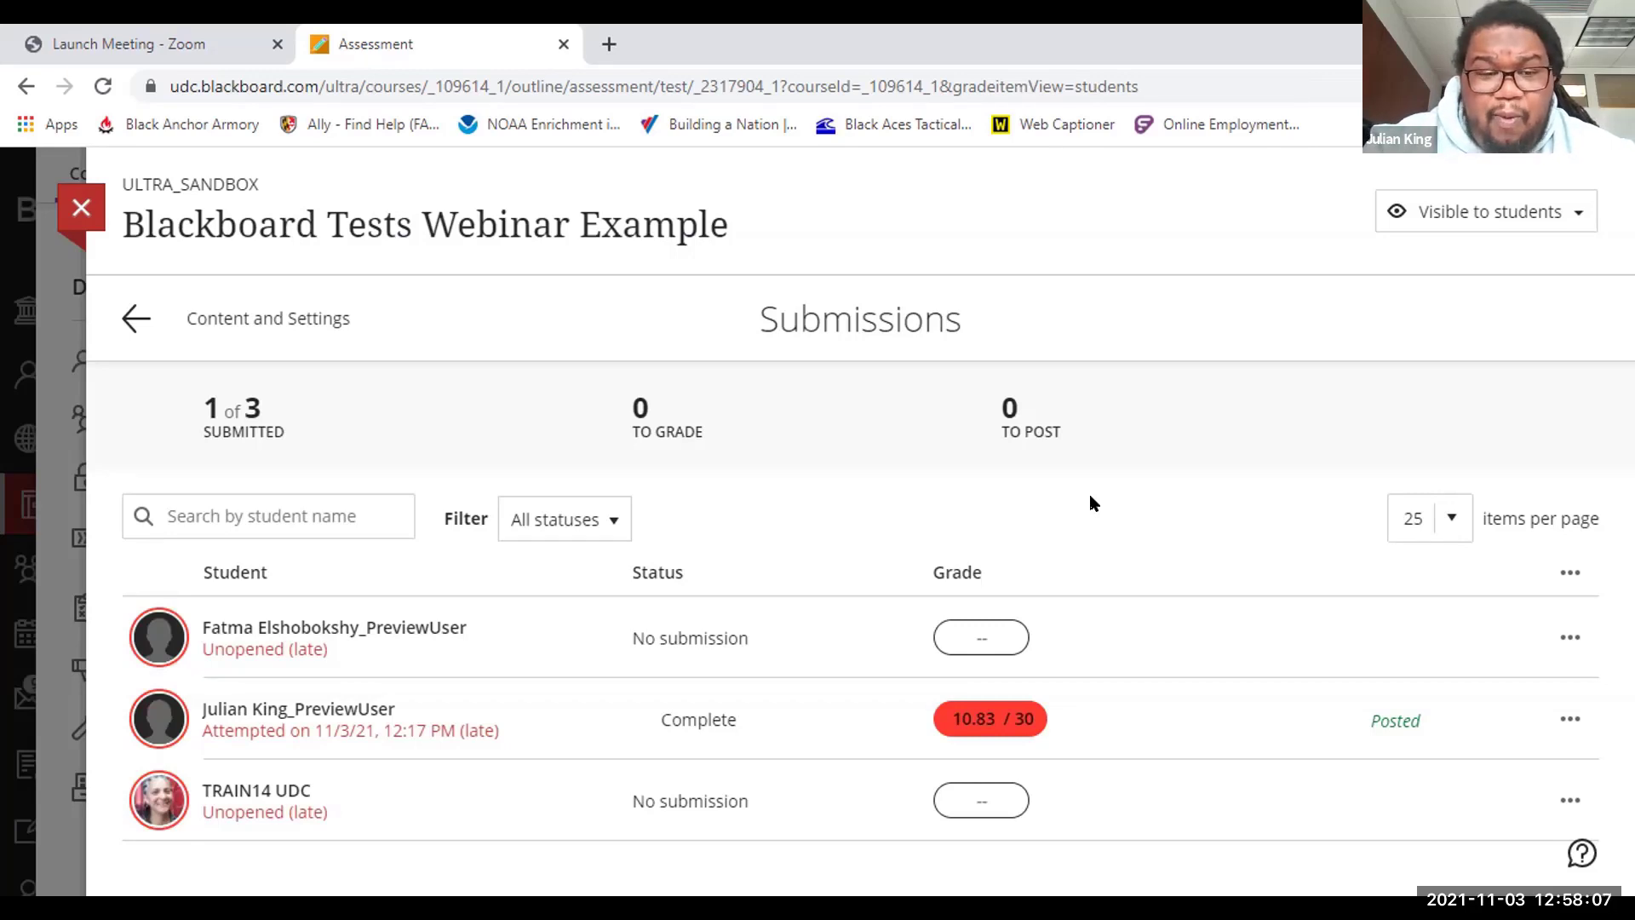
left_click(702, 725)
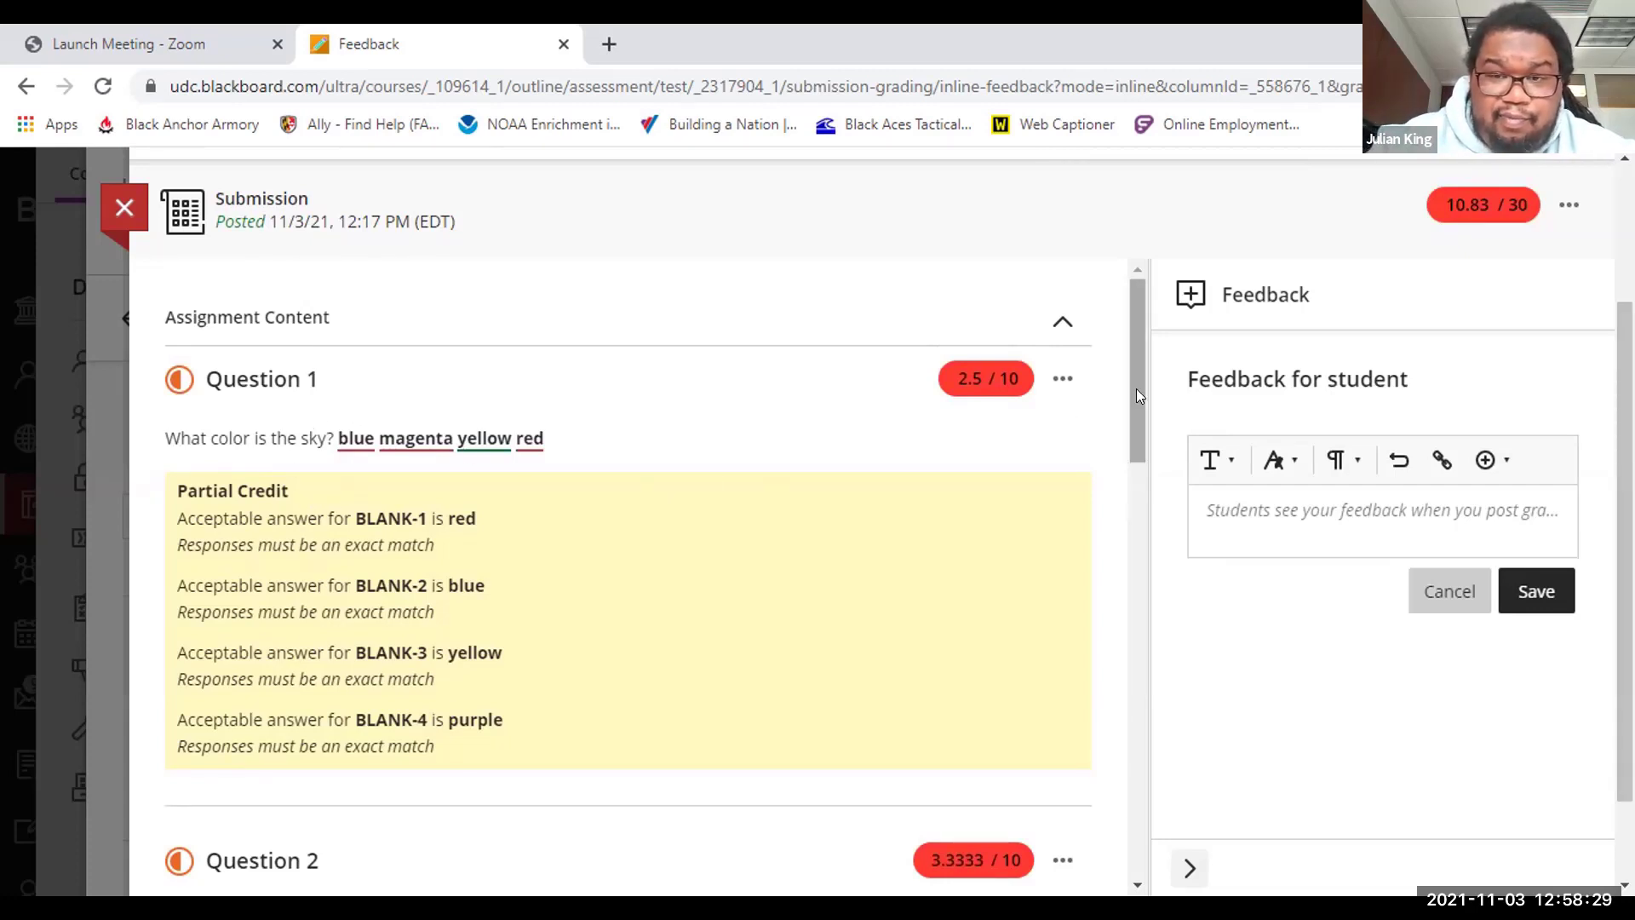
Step: Review how partial credit was scored on Questions 1 to 3 of the submission, comparing given answers with the acceptable ones
mouse_move(1136, 388)
left_mouse_down()
mouse_move(1136, 431)
mouse_move(1137, 417)
left_mouse_up()
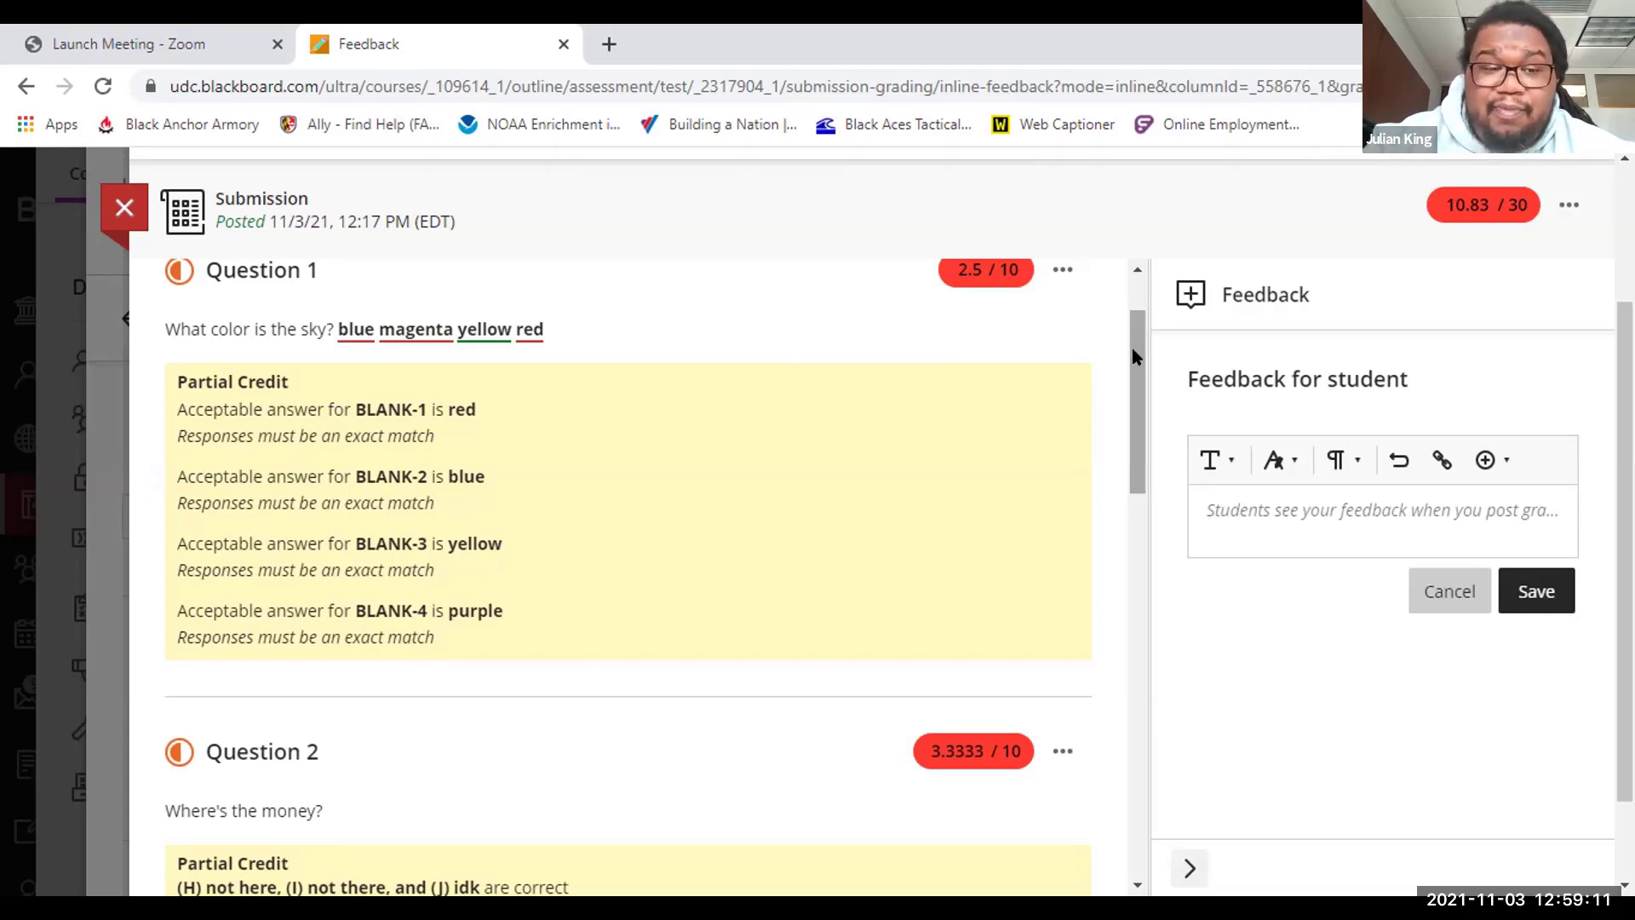
left_click_drag(1131, 348, 1138, 540)
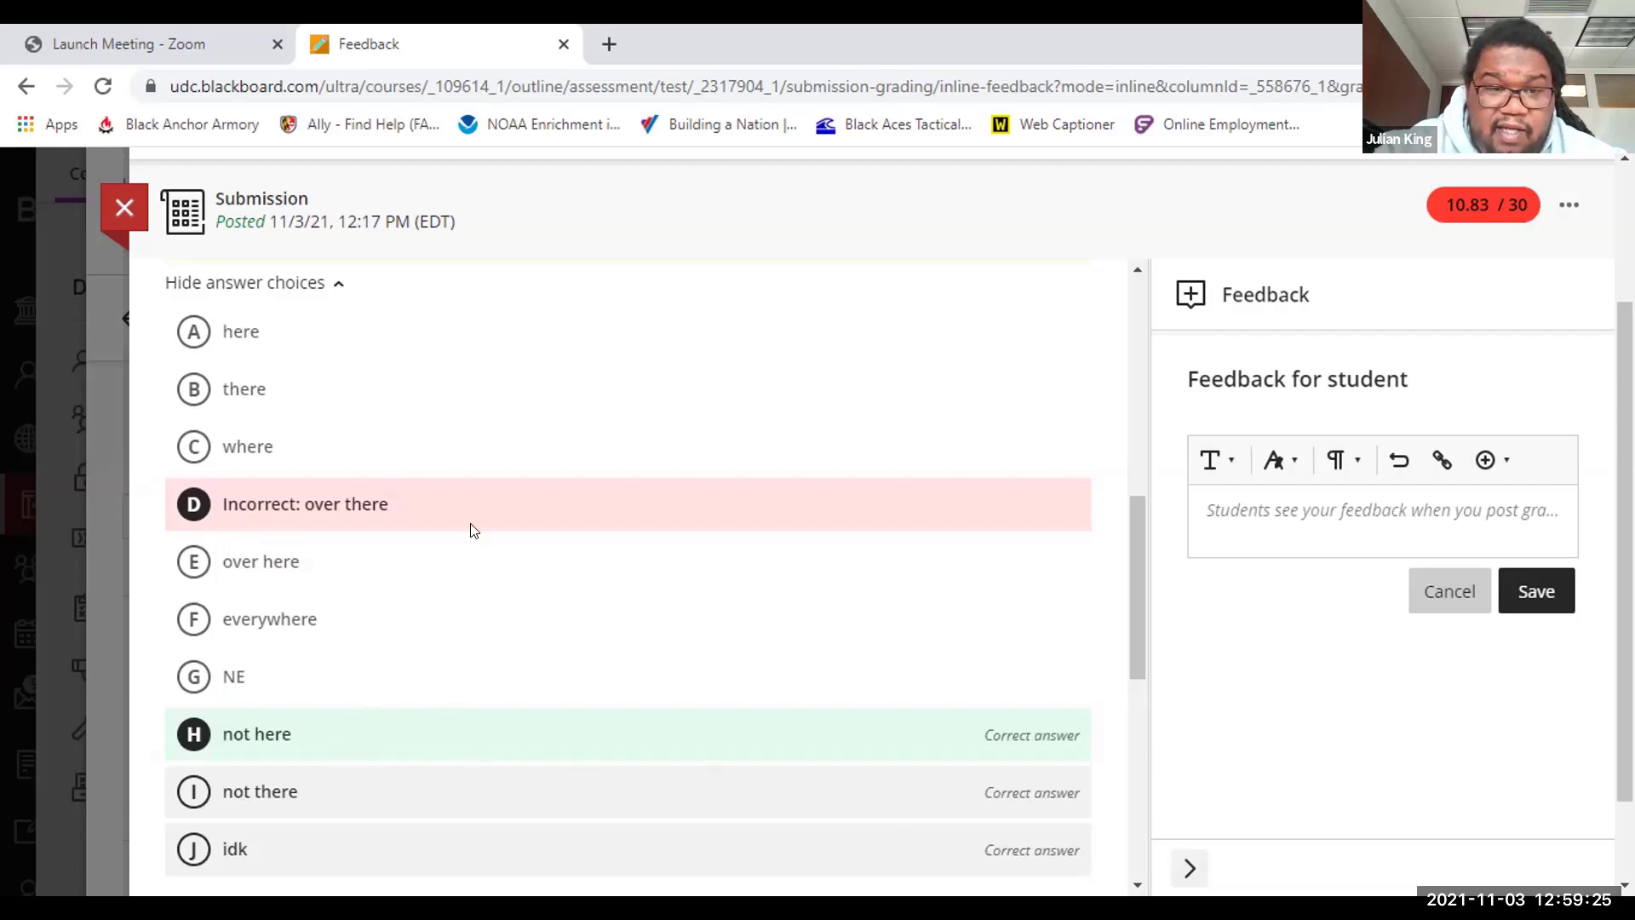
left_click_drag(1134, 567, 1131, 473)
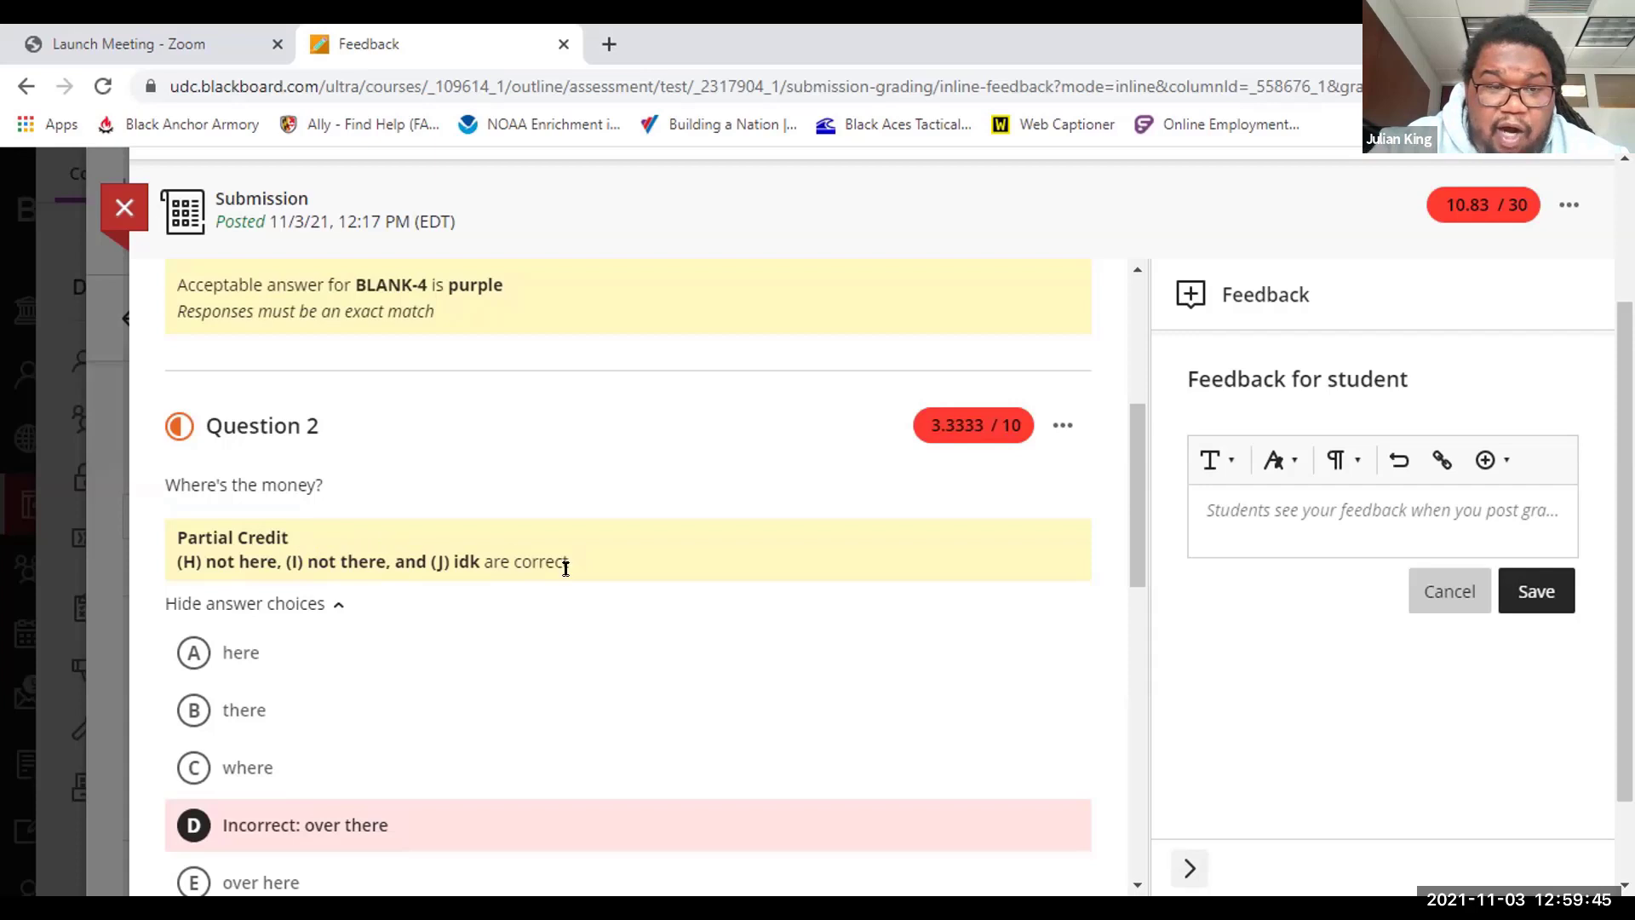
scroll(1137, 482, "down", 4)
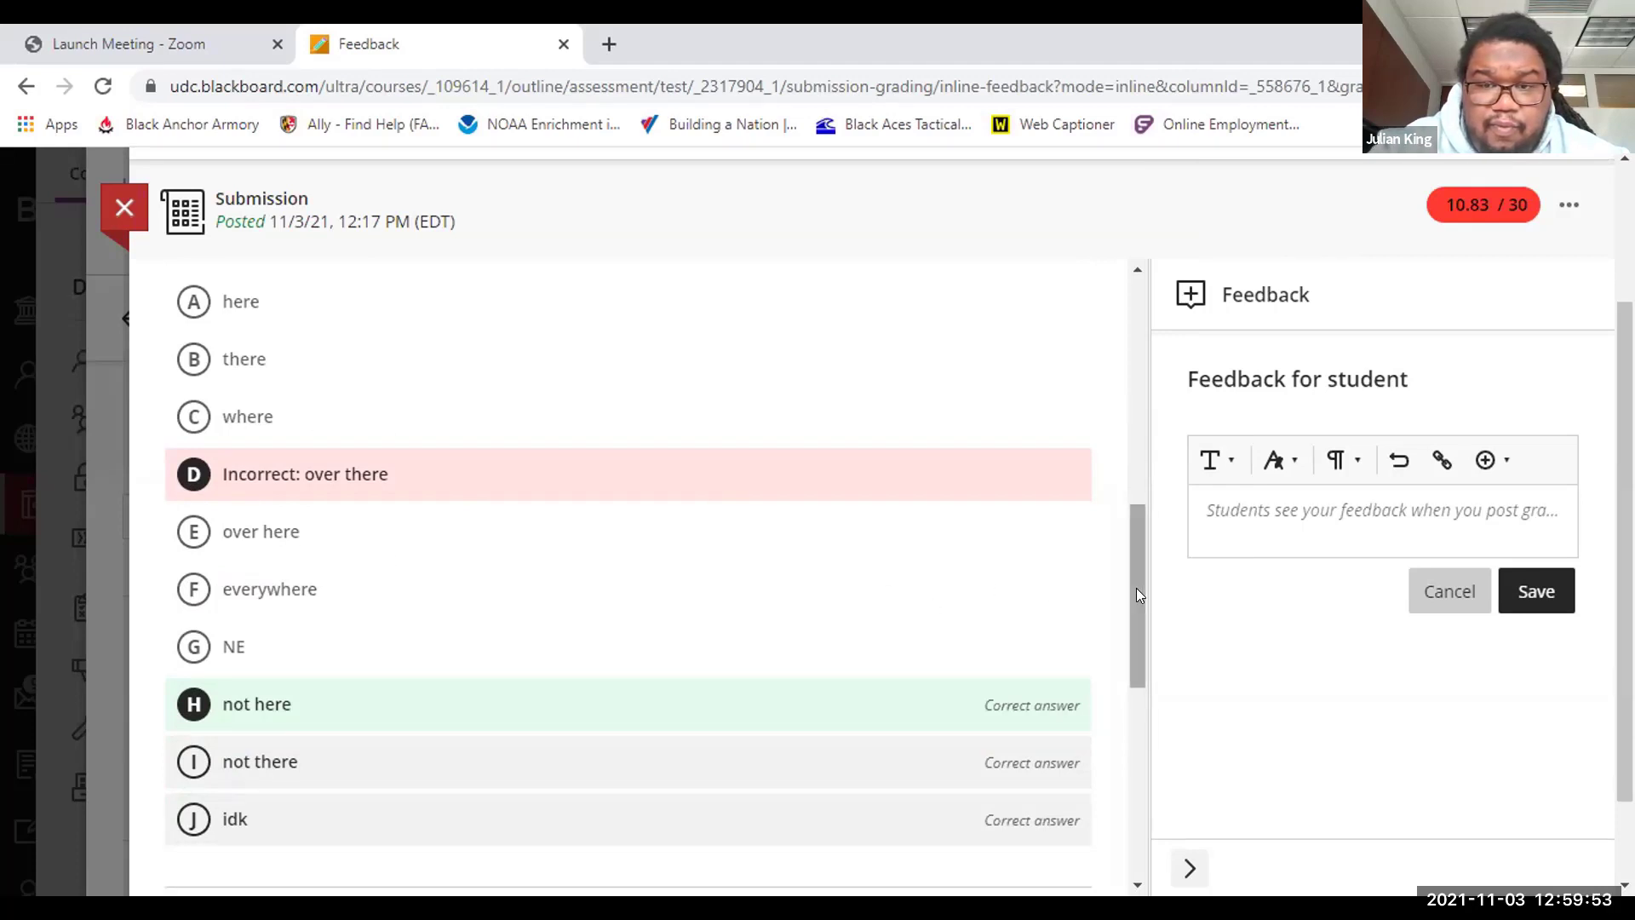
left_click_drag(1134, 588, 1133, 659)
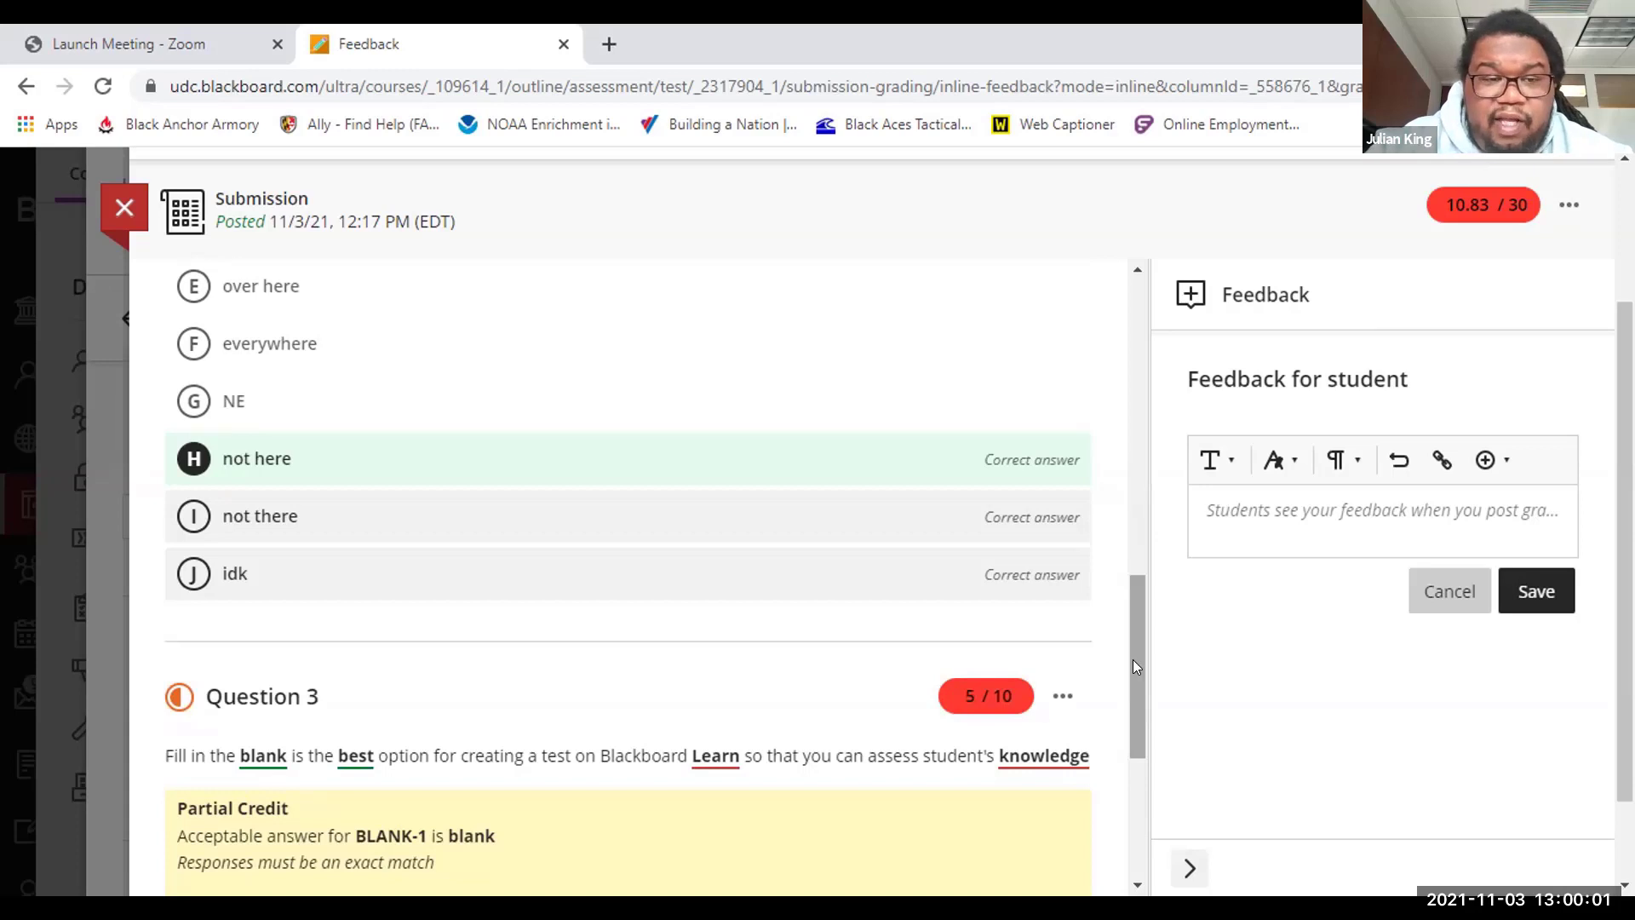
left_click_drag(1132, 659, 1133, 661)
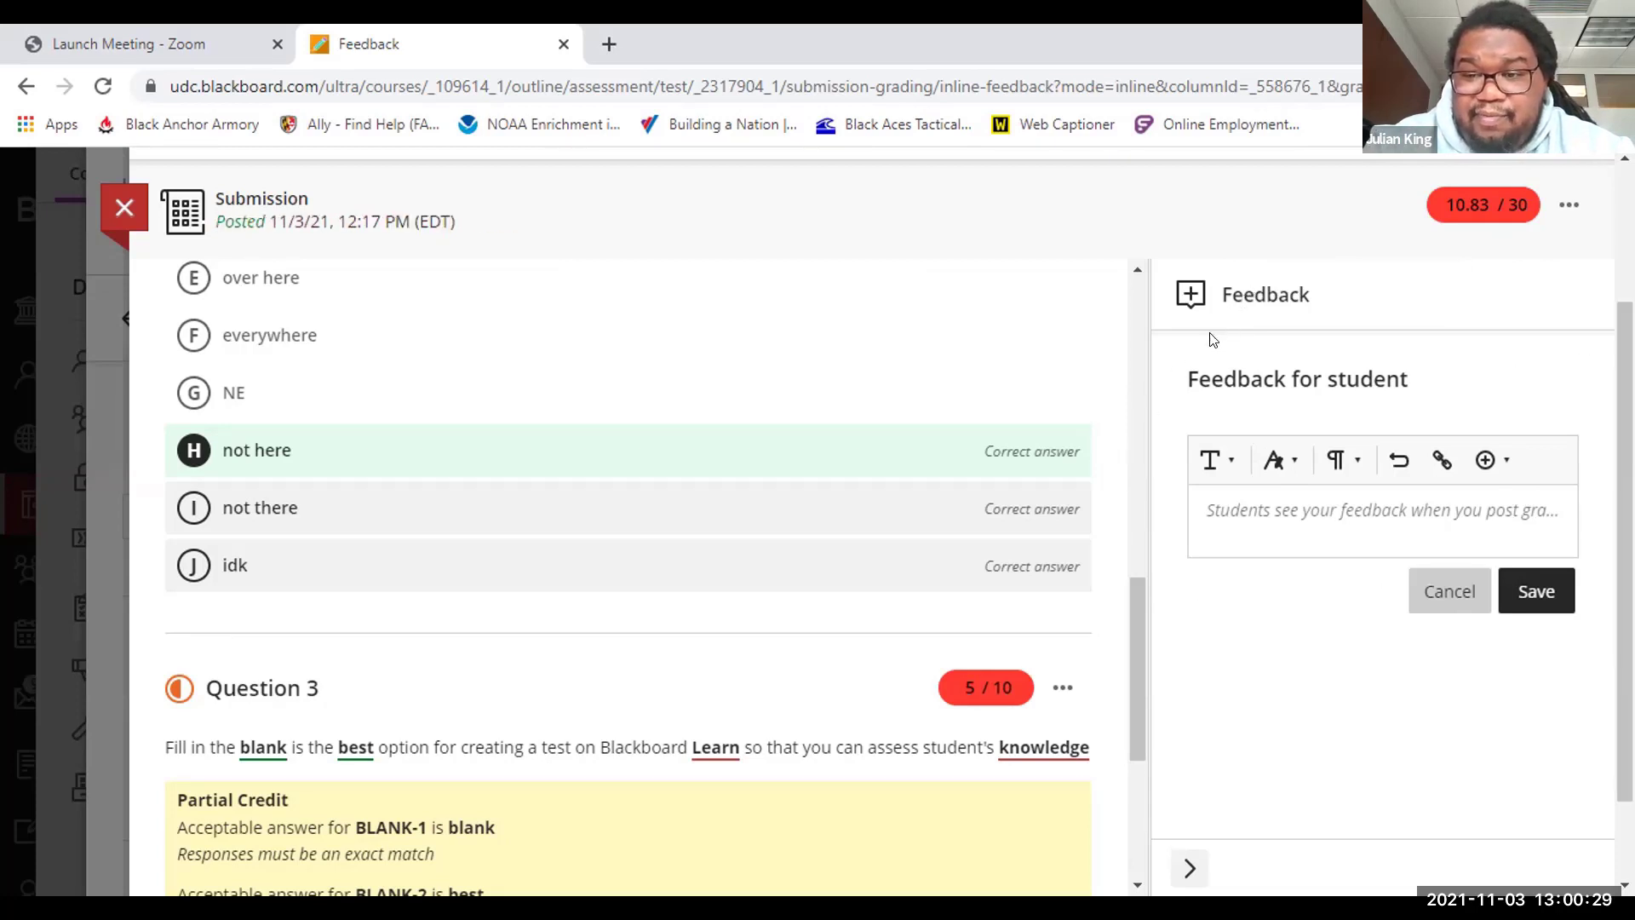
Step: Check the recording option among the insertable content for the student feedback, close it without recording, and leave the feedback empty
left_click(1240, 515)
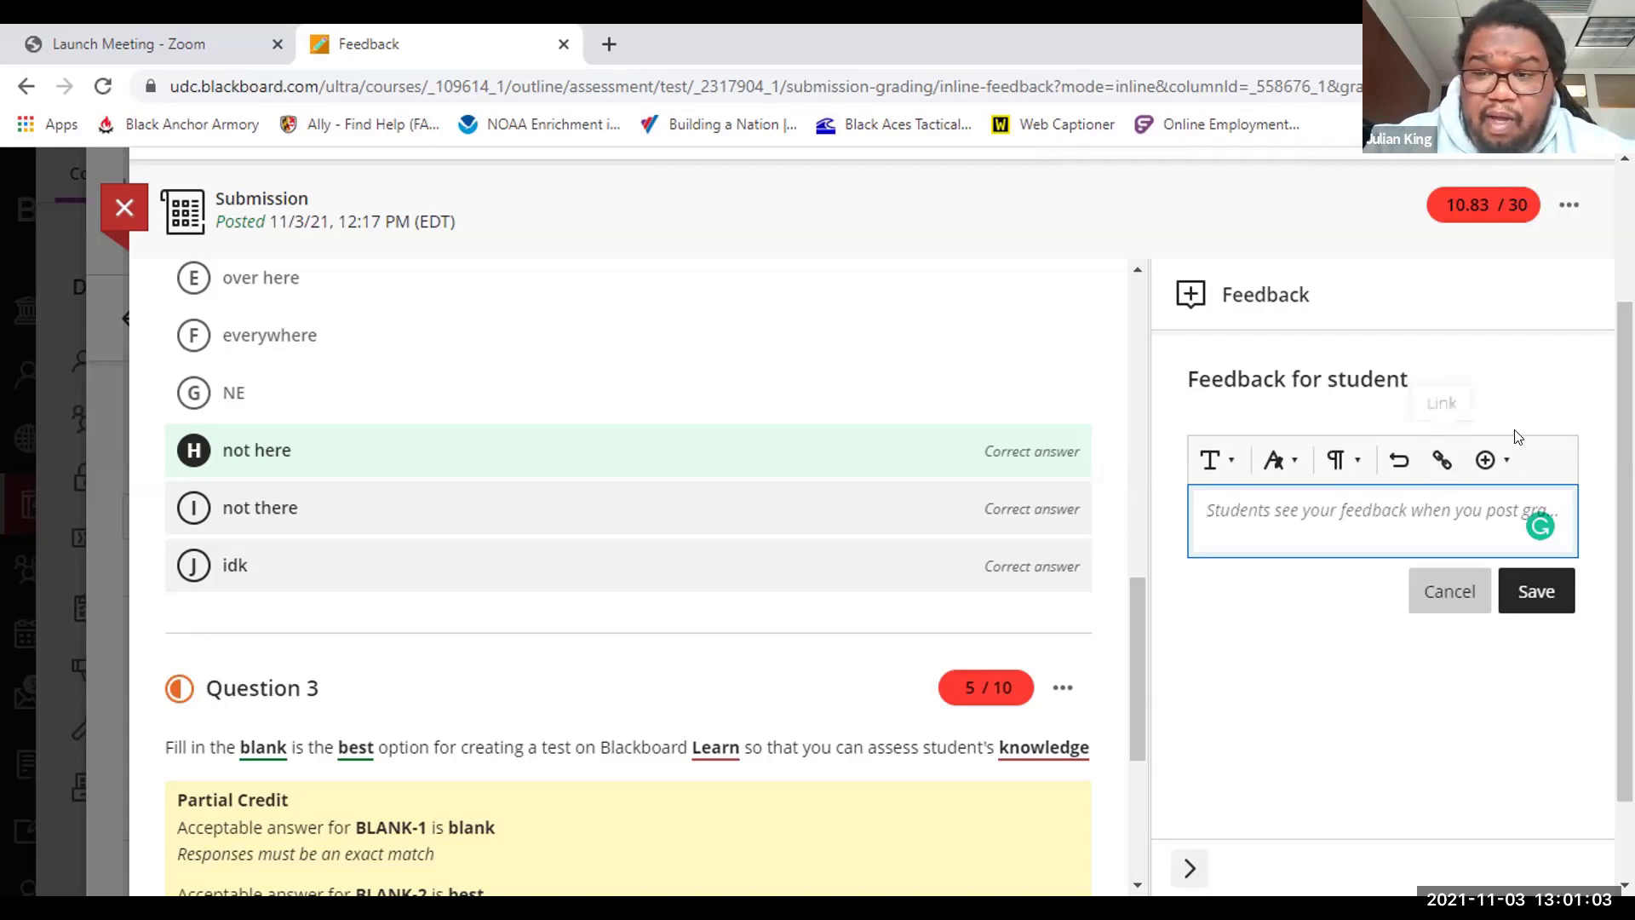
left_click(1485, 464)
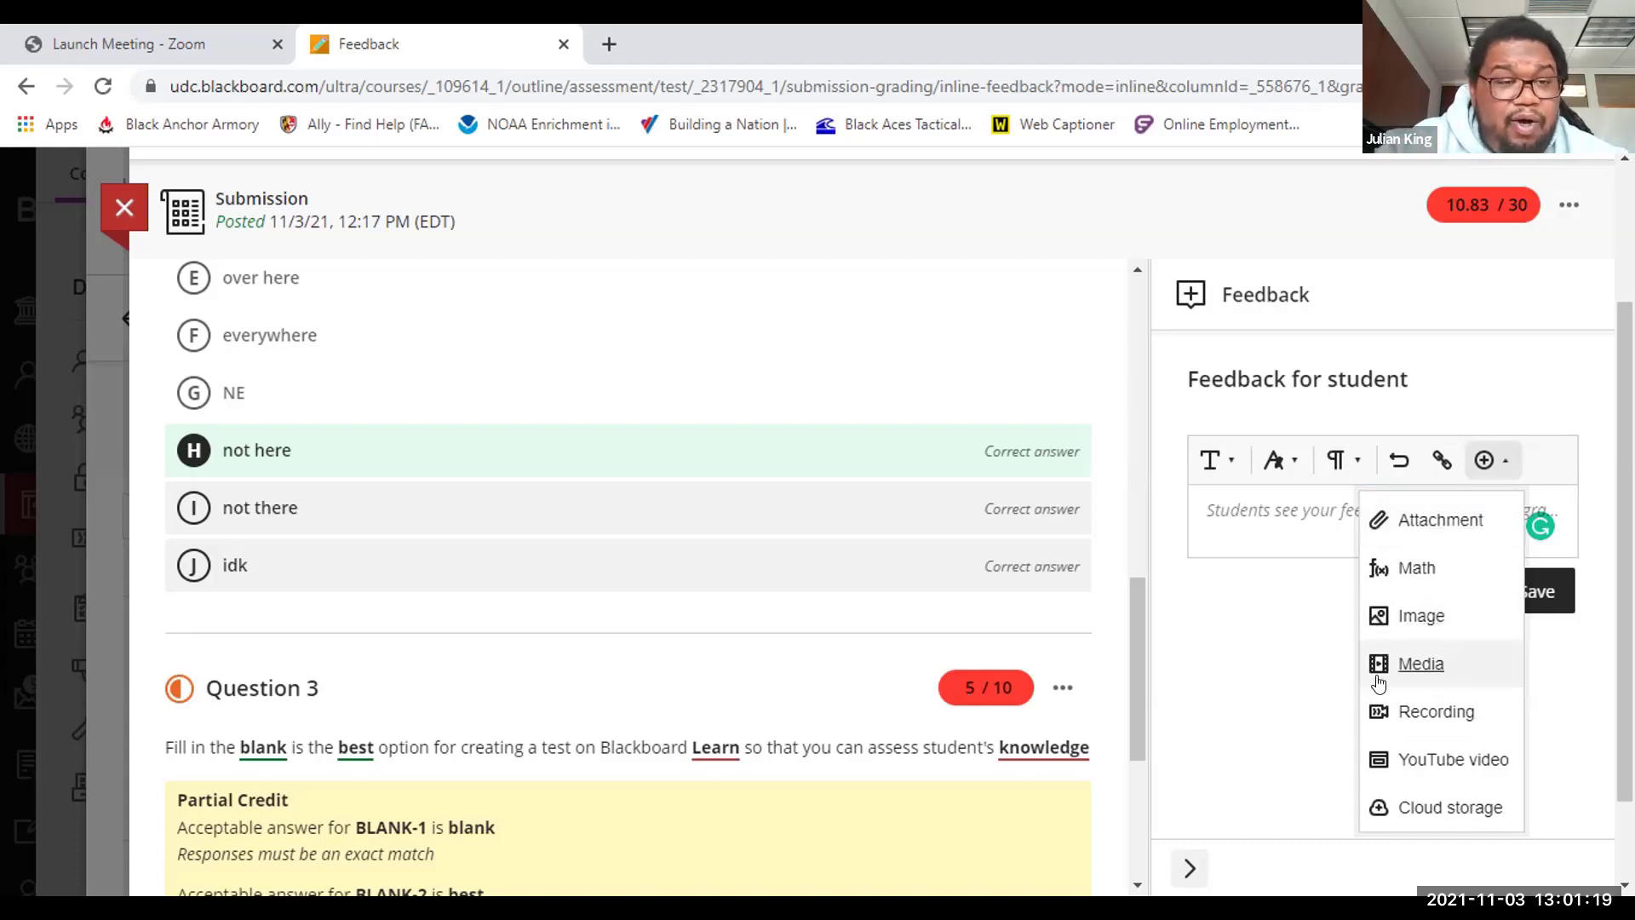
left_click(1433, 712)
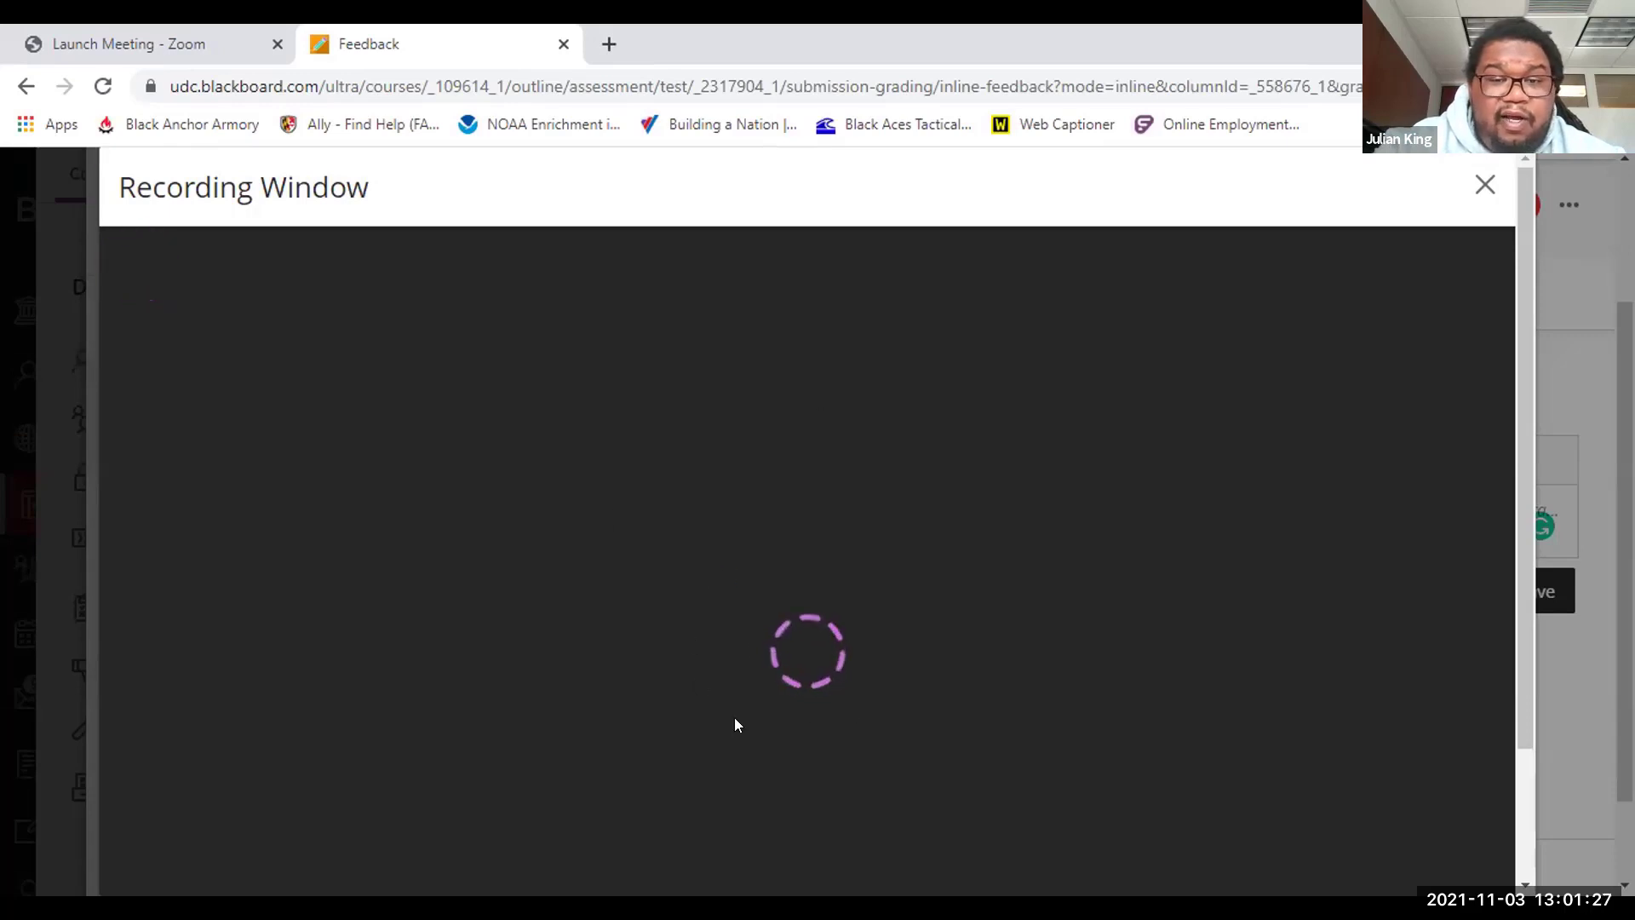
left_click_drag(1515, 240, 1519, 402)
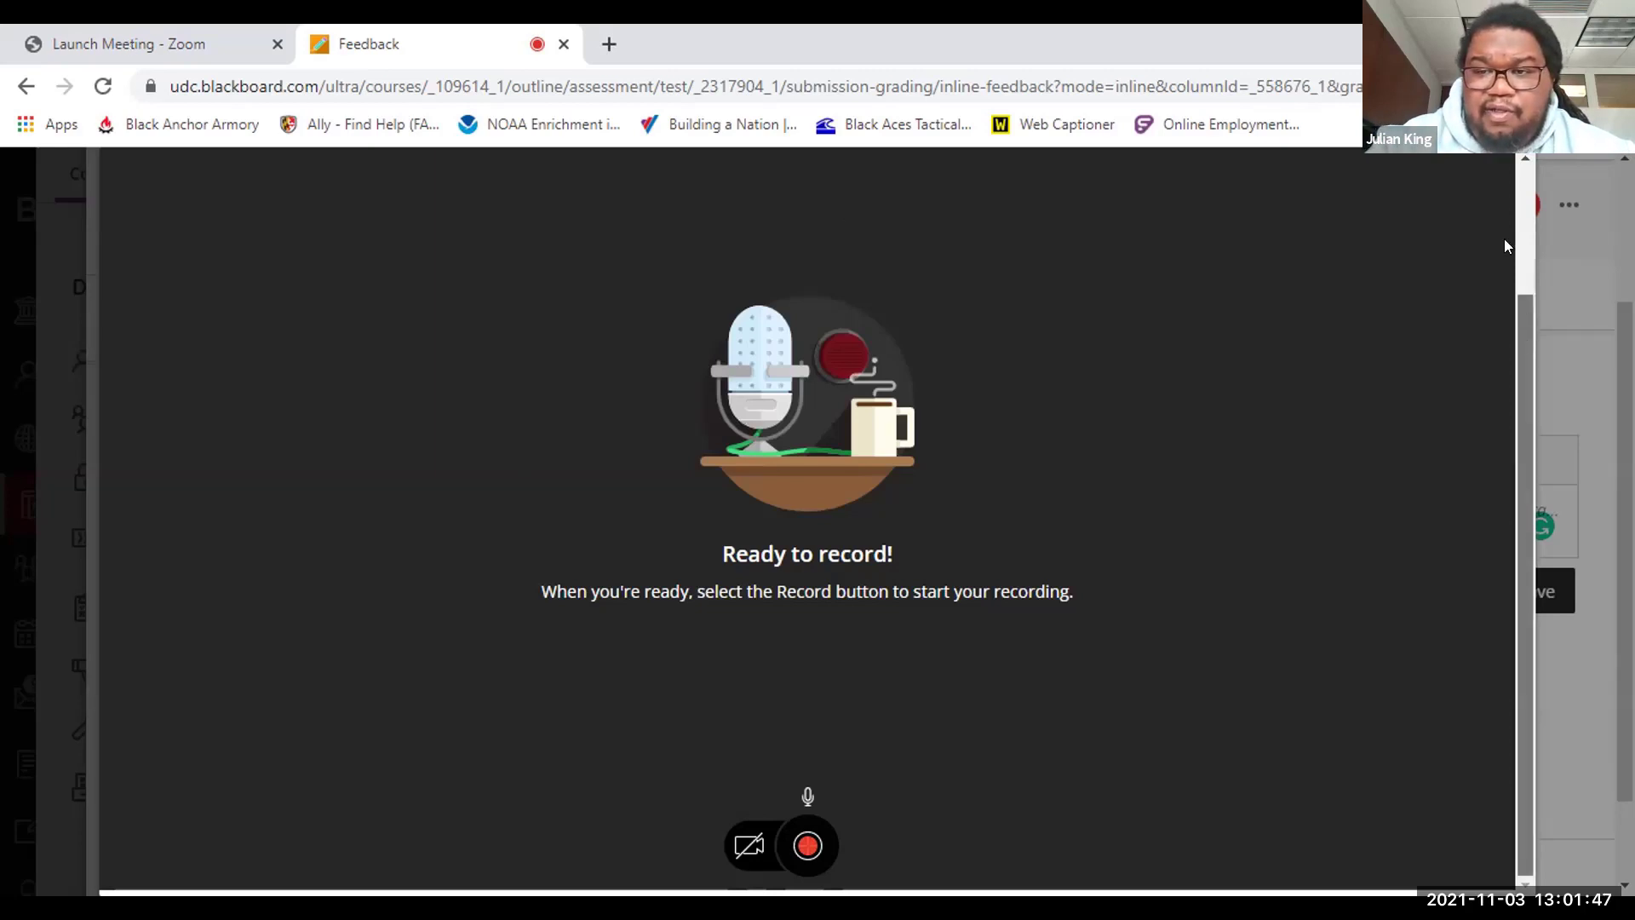
scroll(1504, 238, "up", 2)
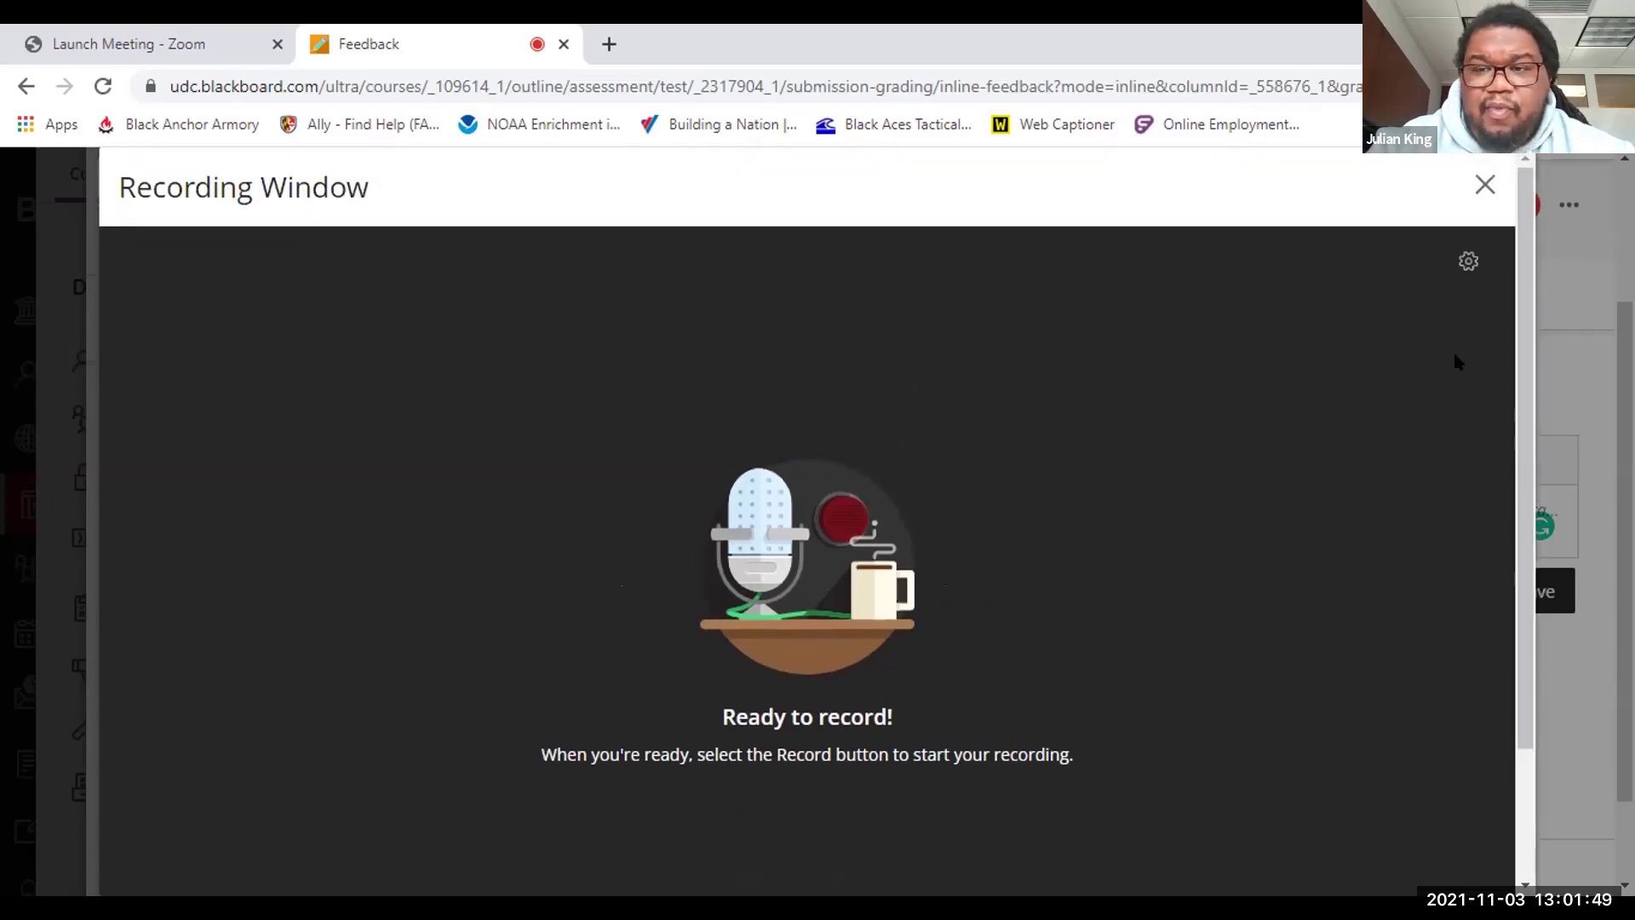
left_click(1484, 185)
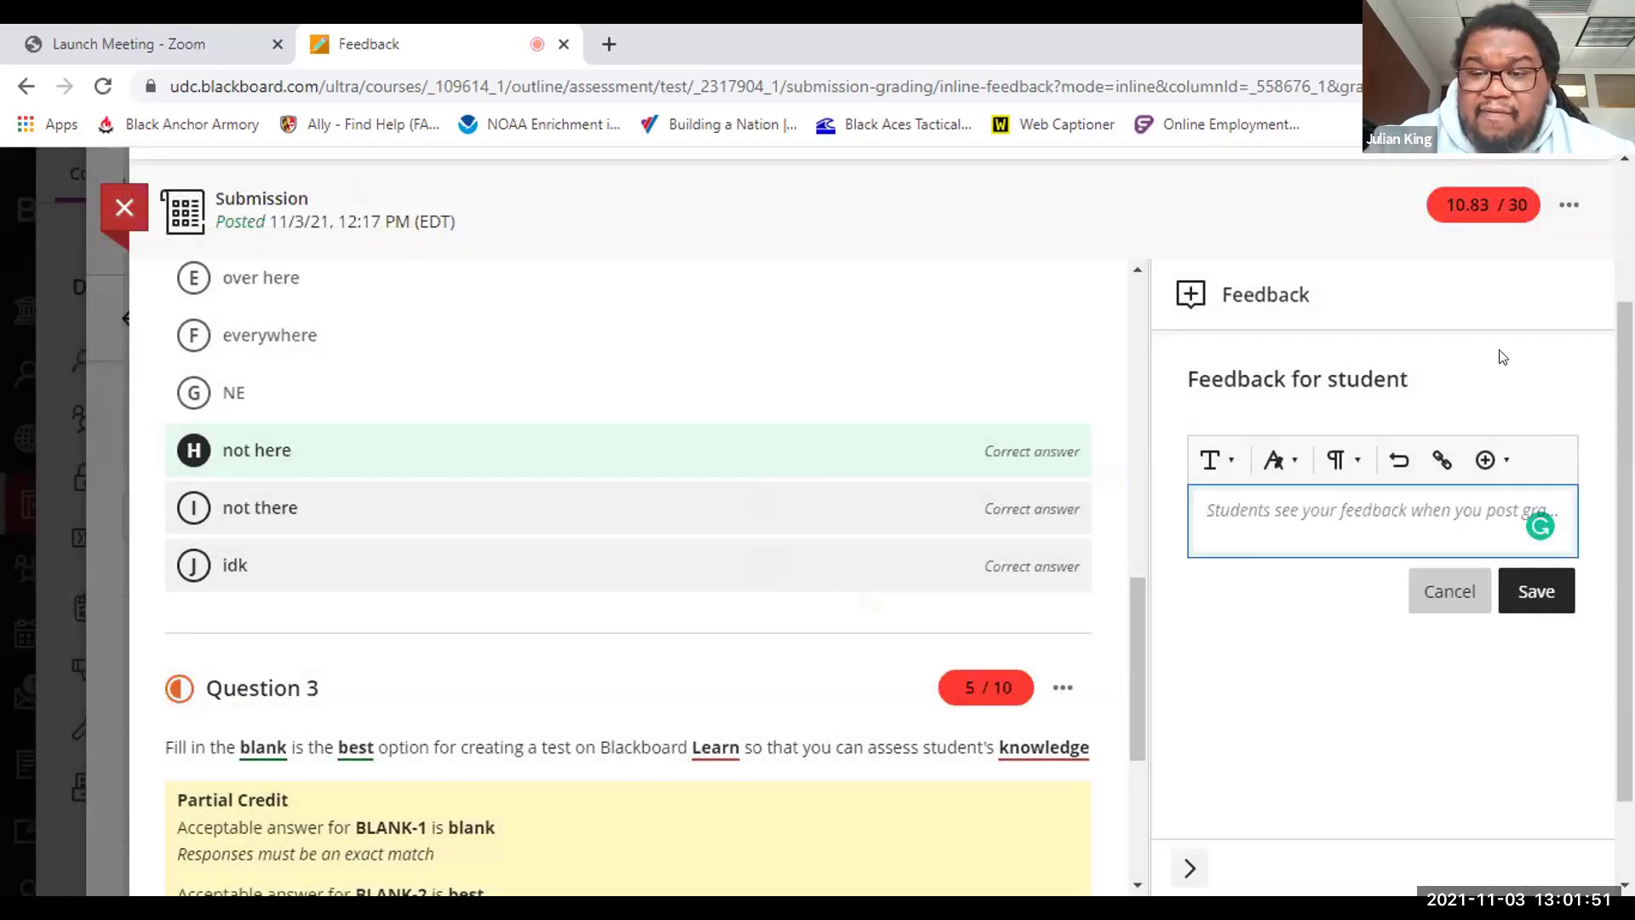
left_click(1526, 591)
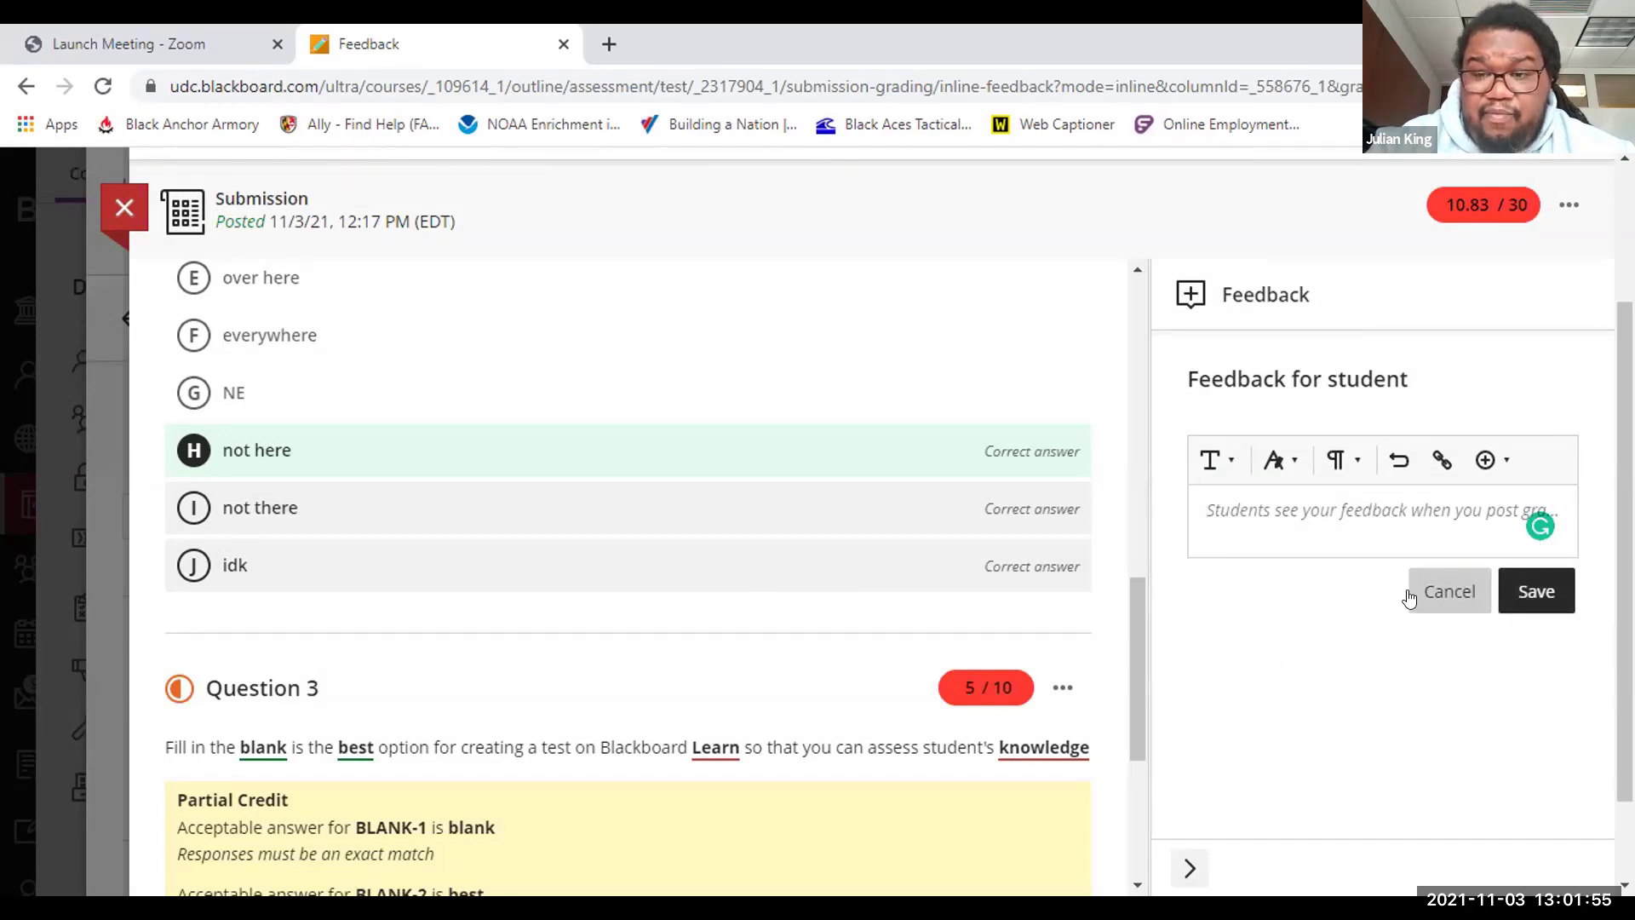
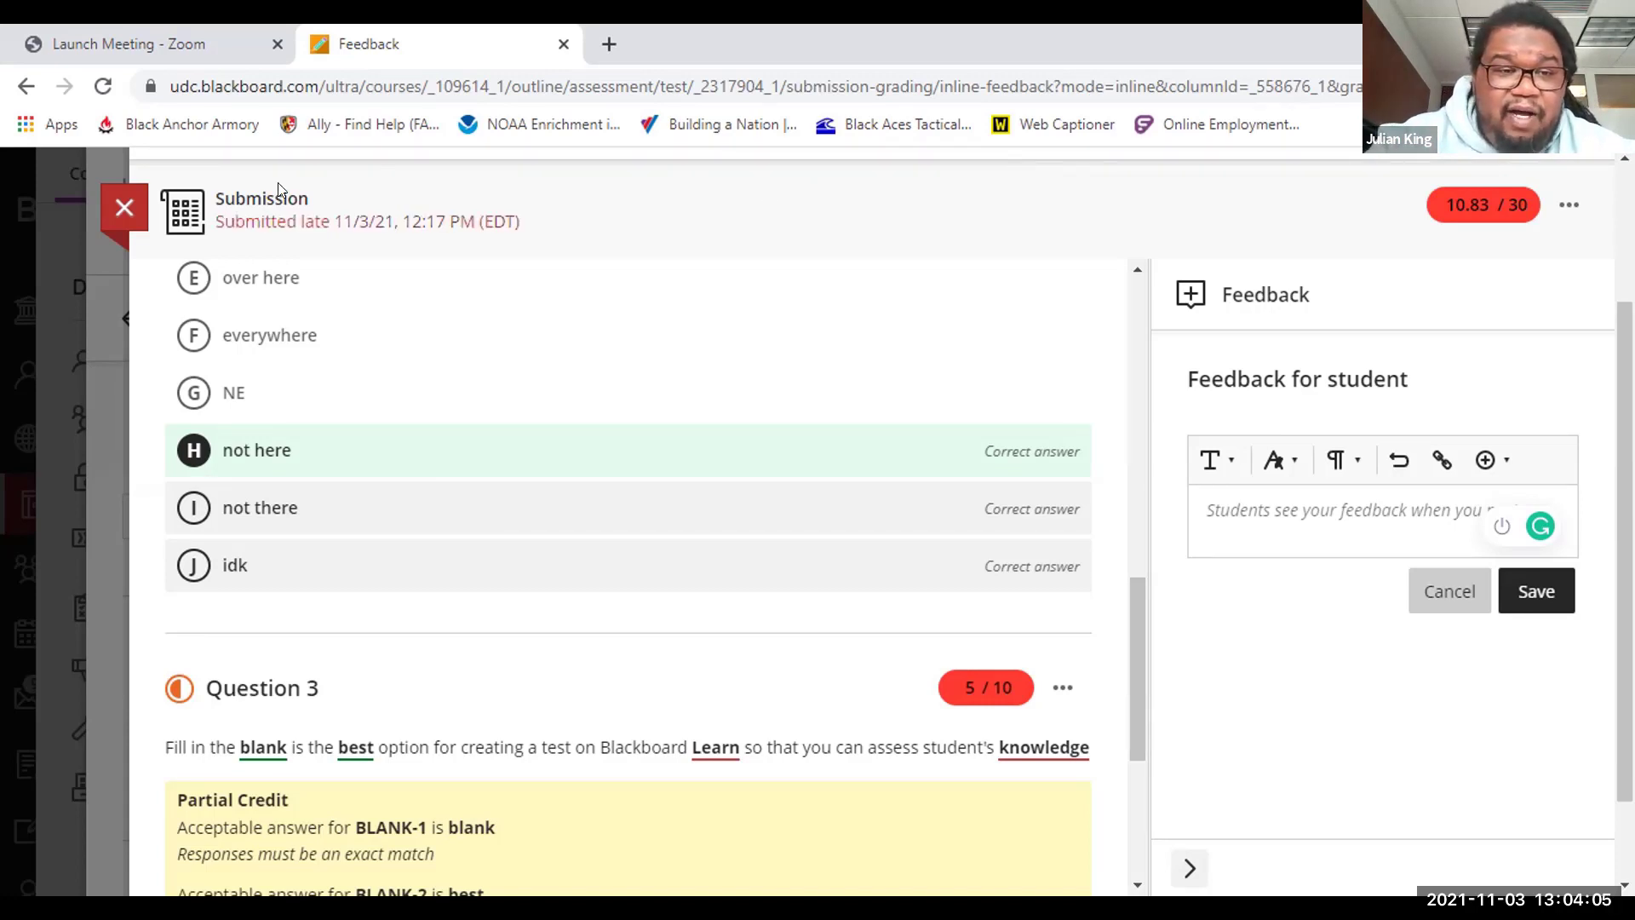
Step: Close the submission and the Blackboard Tests Webinar Example test, and review the questions and end-of-assessment content option in Example Test 2
left_click(124, 207)
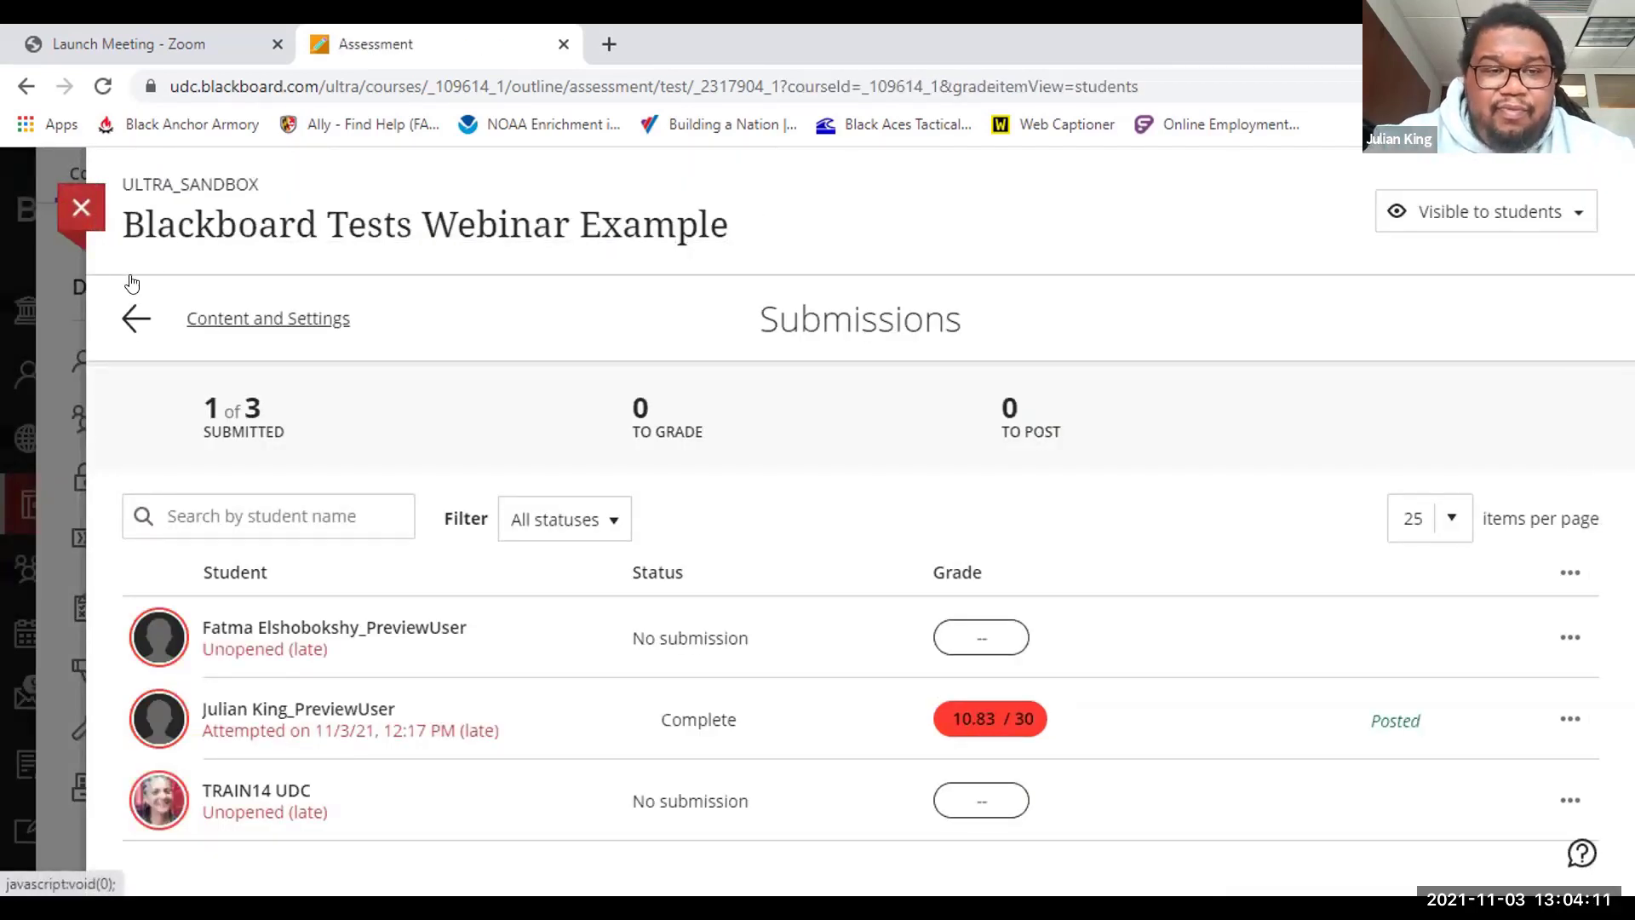
left_click(84, 215)
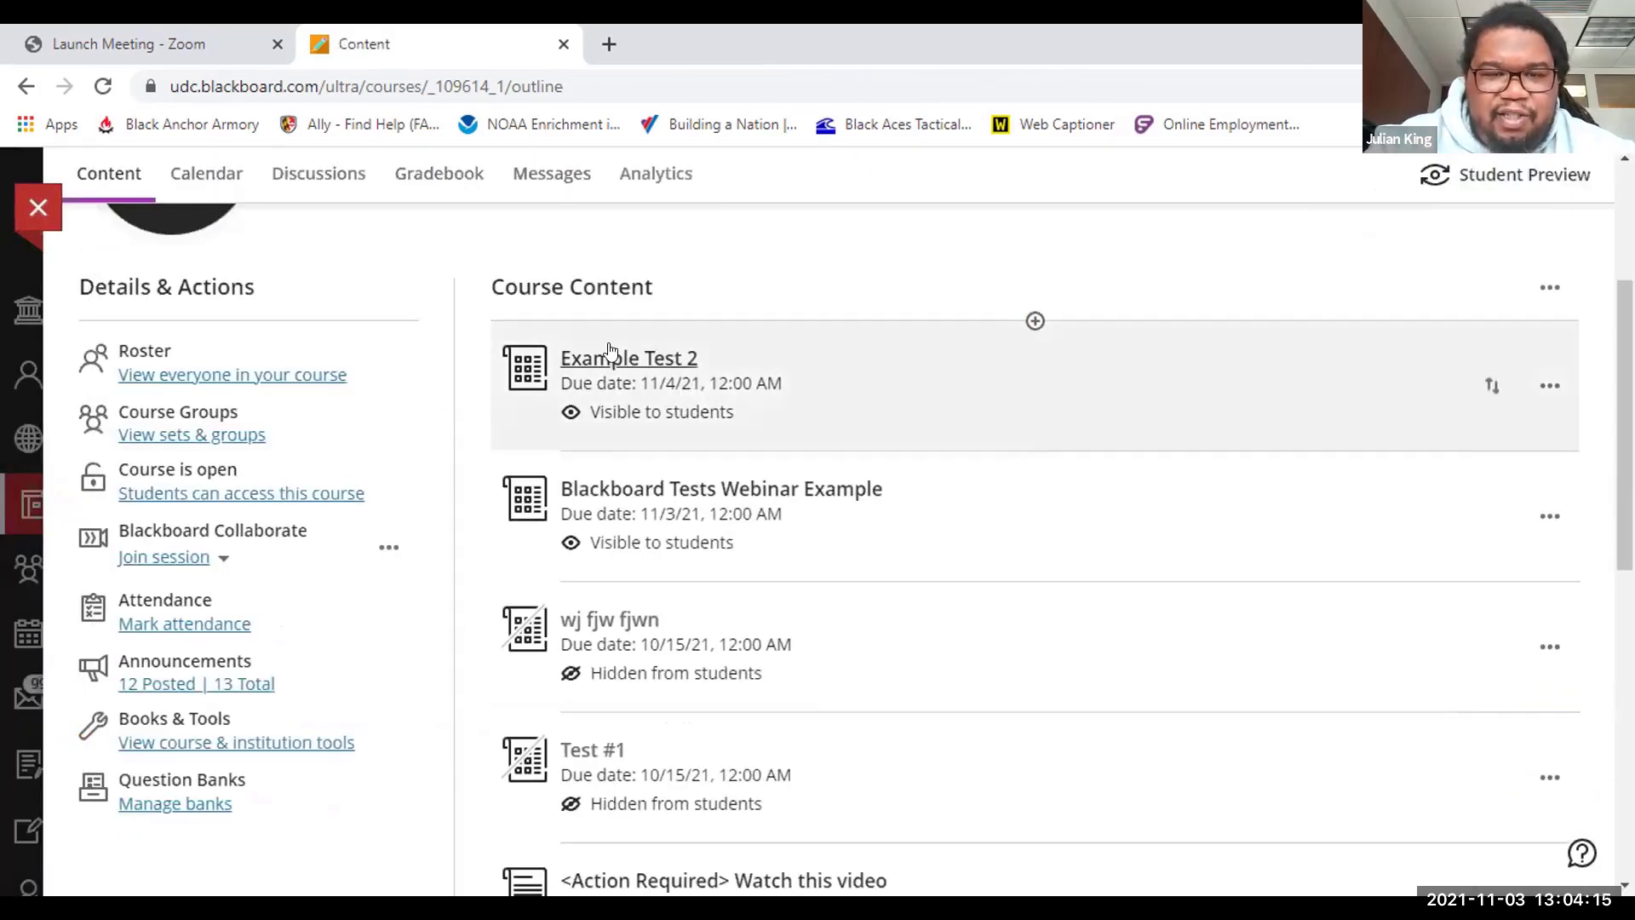
left_click(610, 356)
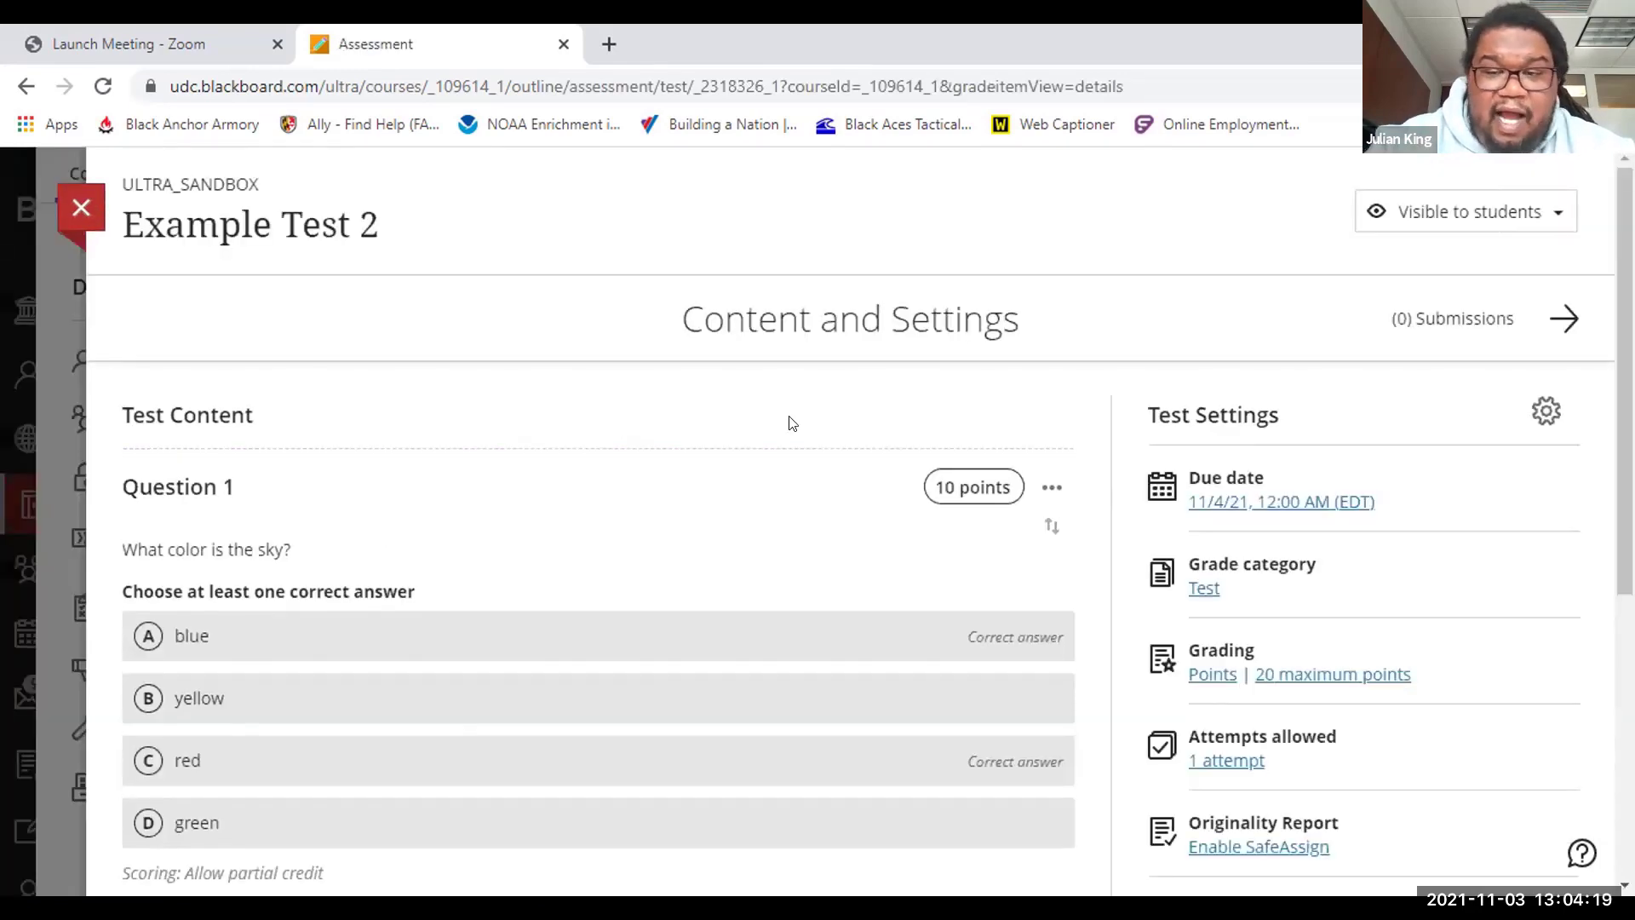
scroll(791, 422, "down", 1)
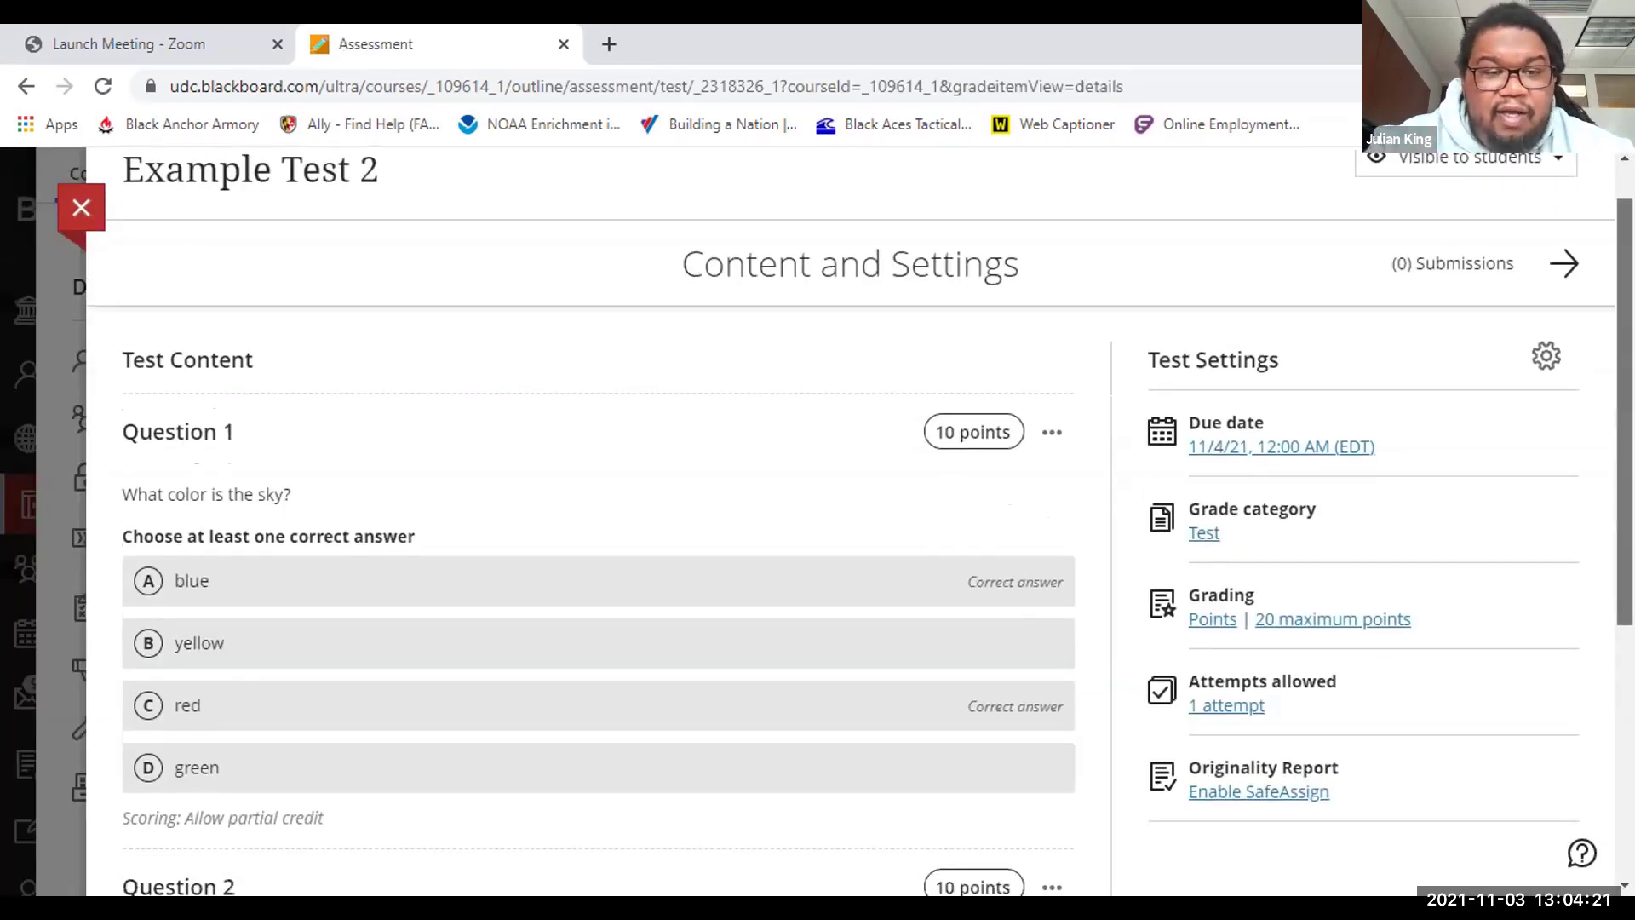
scroll(859, 525, "down", 5)
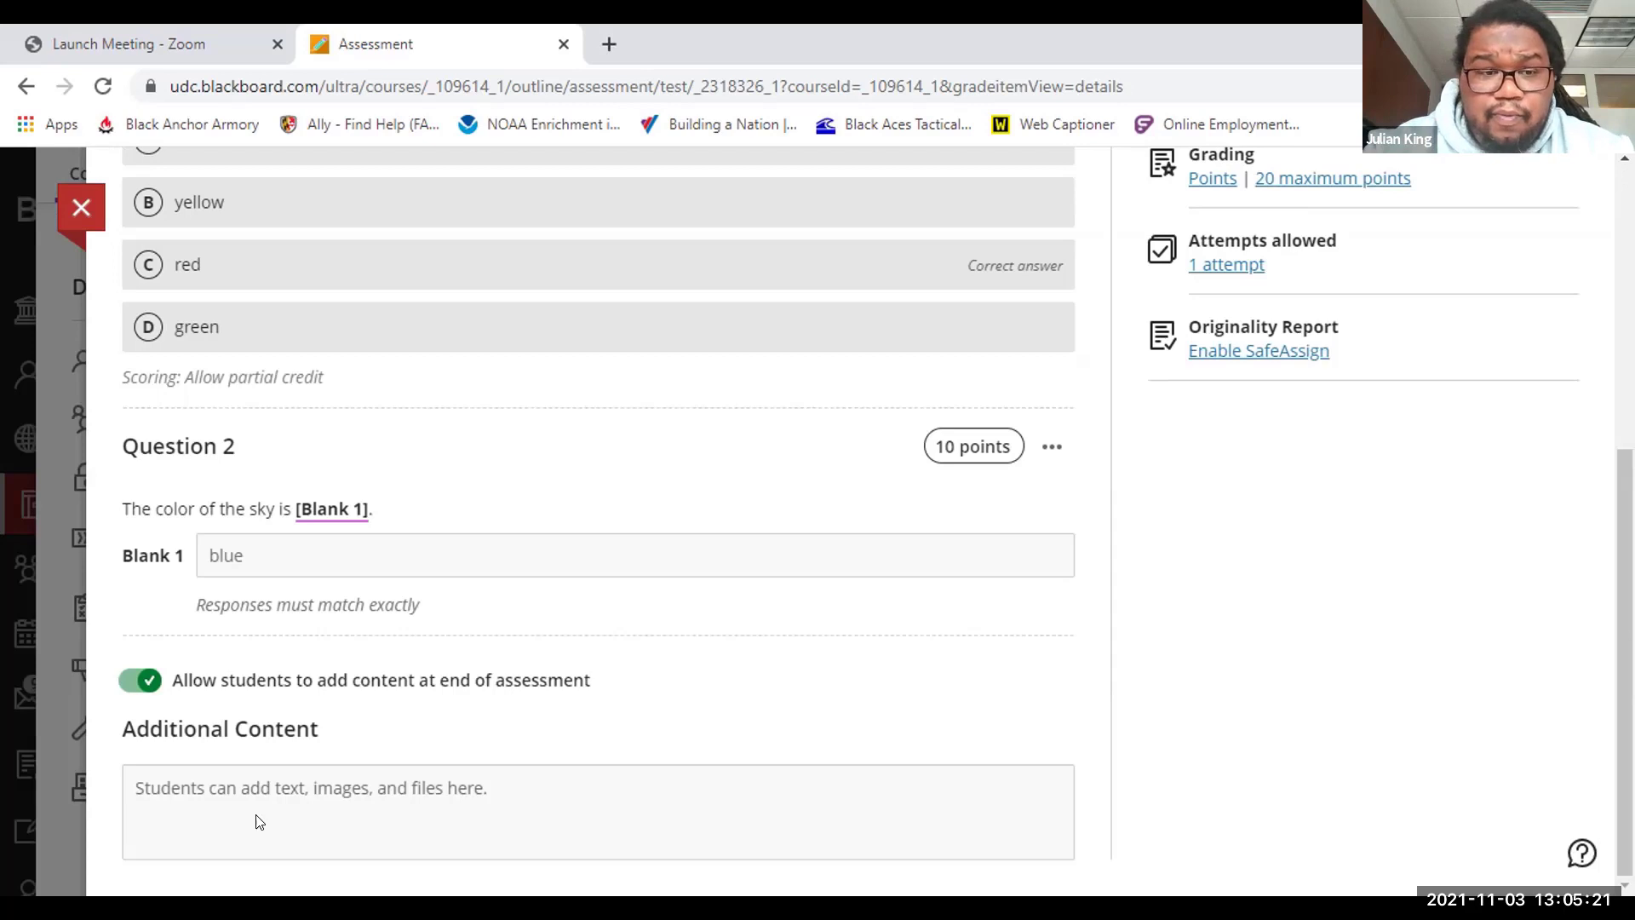
Step: Close Example Test 2 and open the training student's accommodations from the course roster
left_click(73, 213)
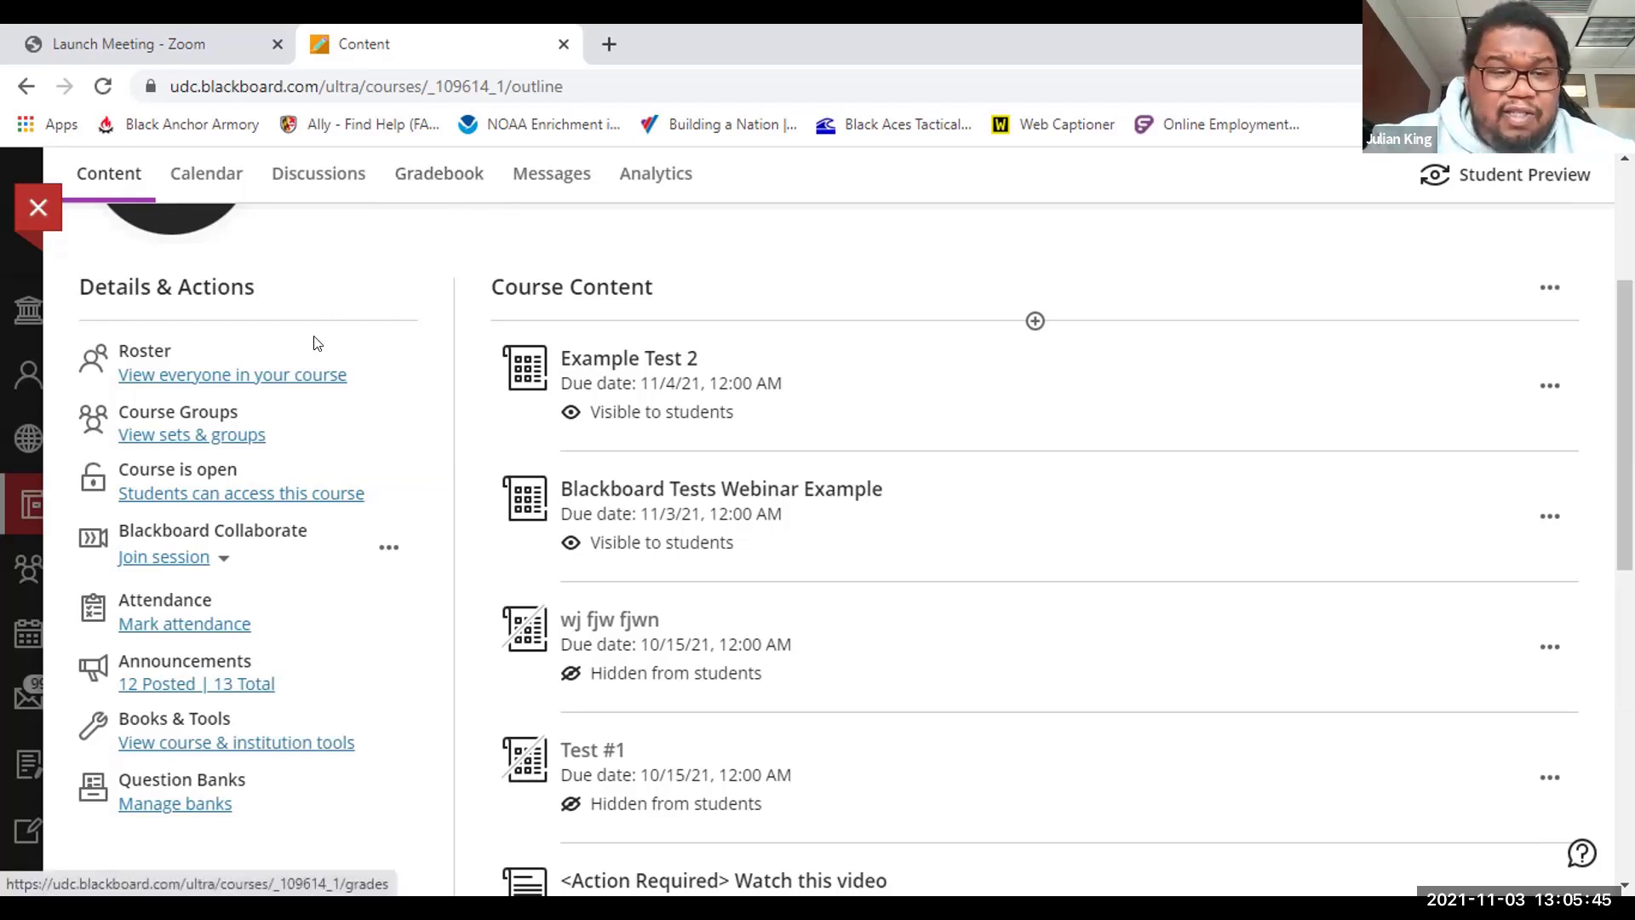
left_click(287, 375)
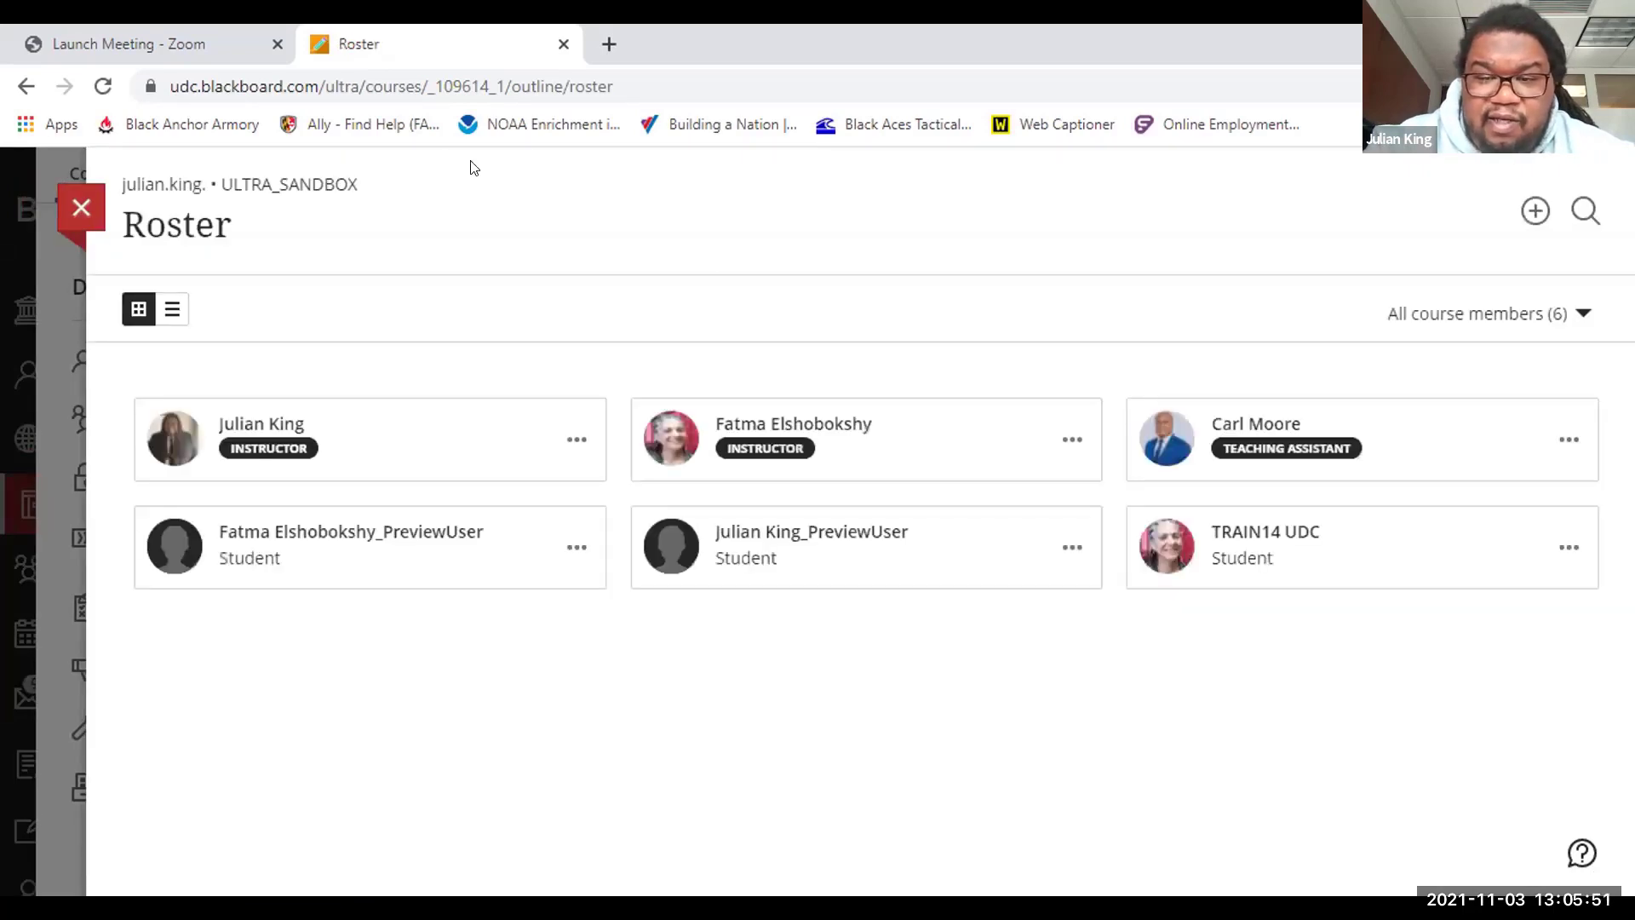
left_click(1568, 542)
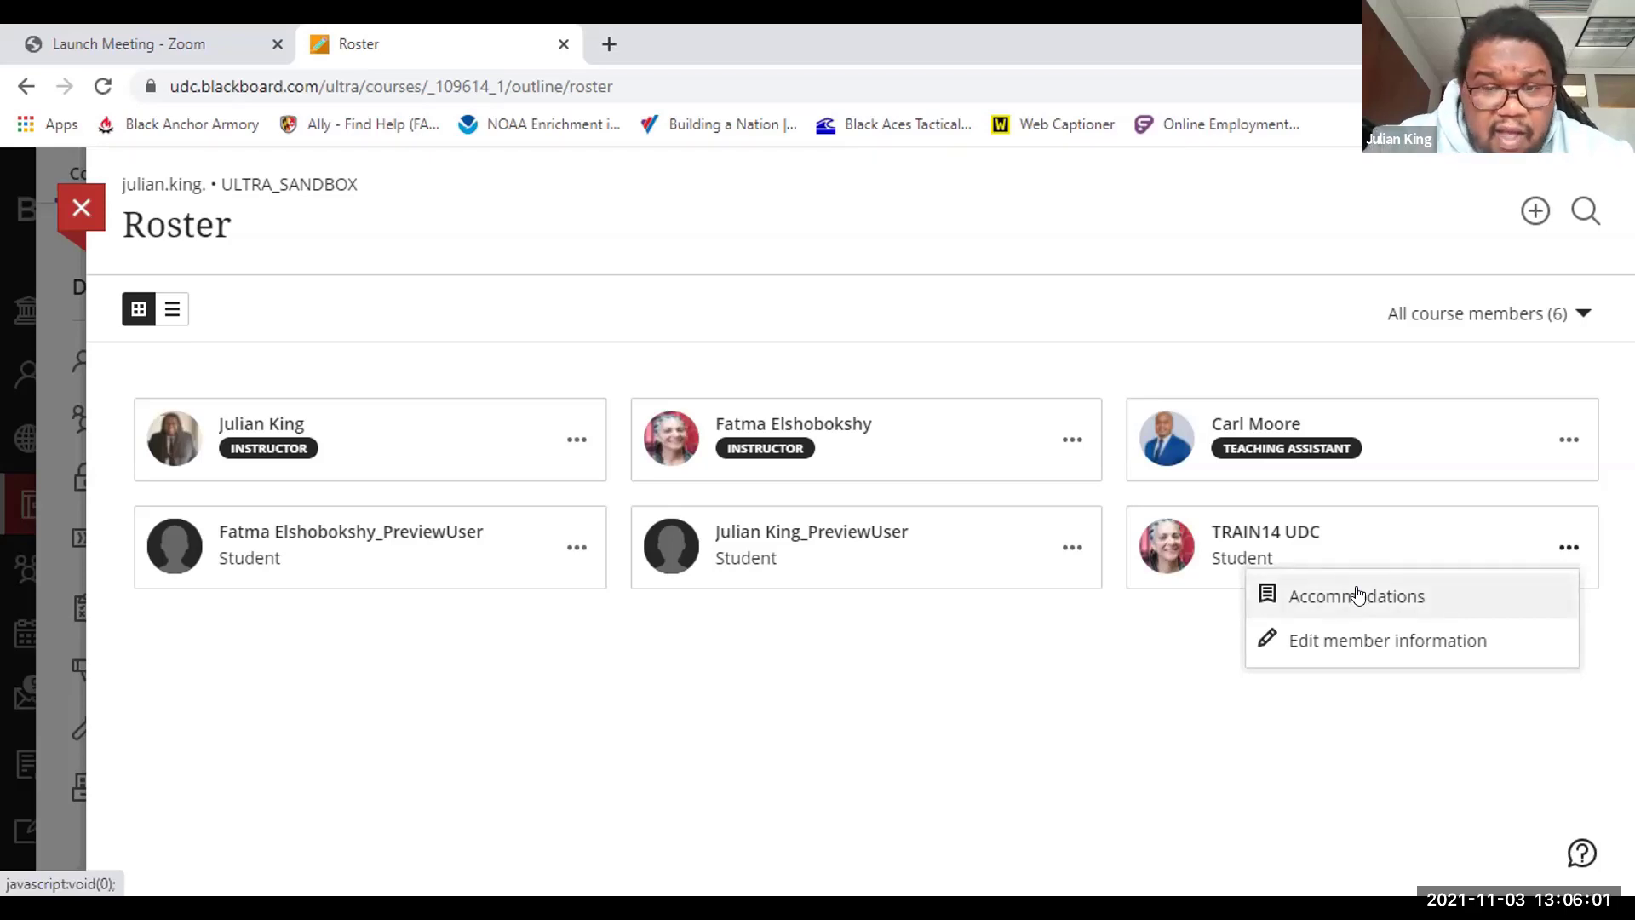
left_click(1358, 595)
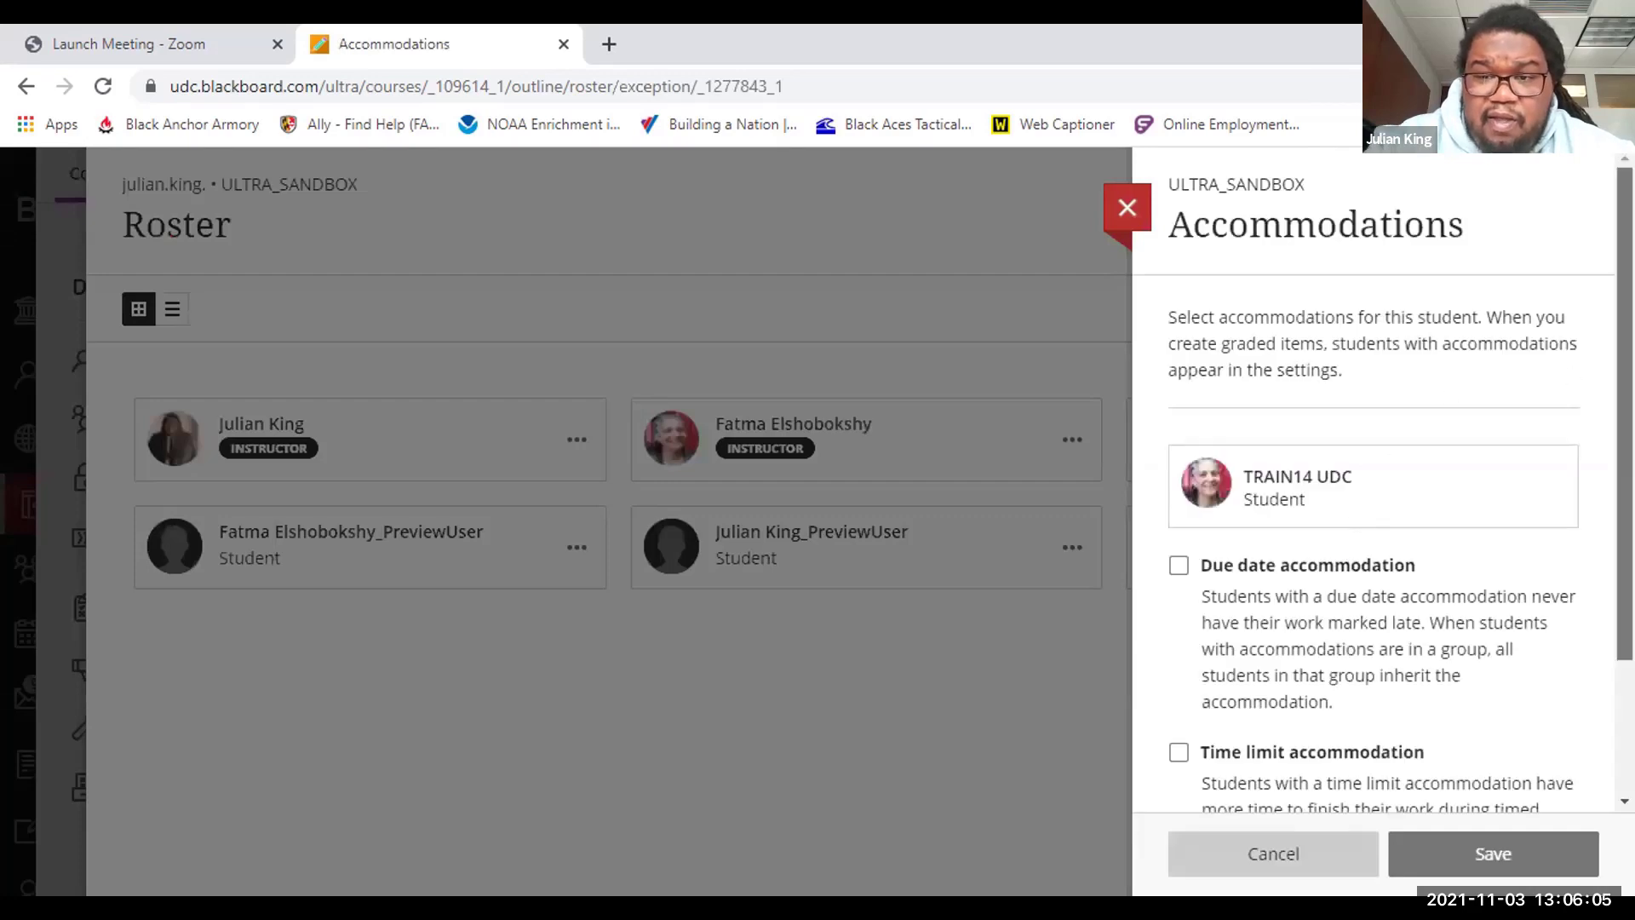
Step: Try a time limit accommodation of + 50% extra time and a due date accommodation for the student, and discard both without saving
scroll(1374, 474, "down", 2)
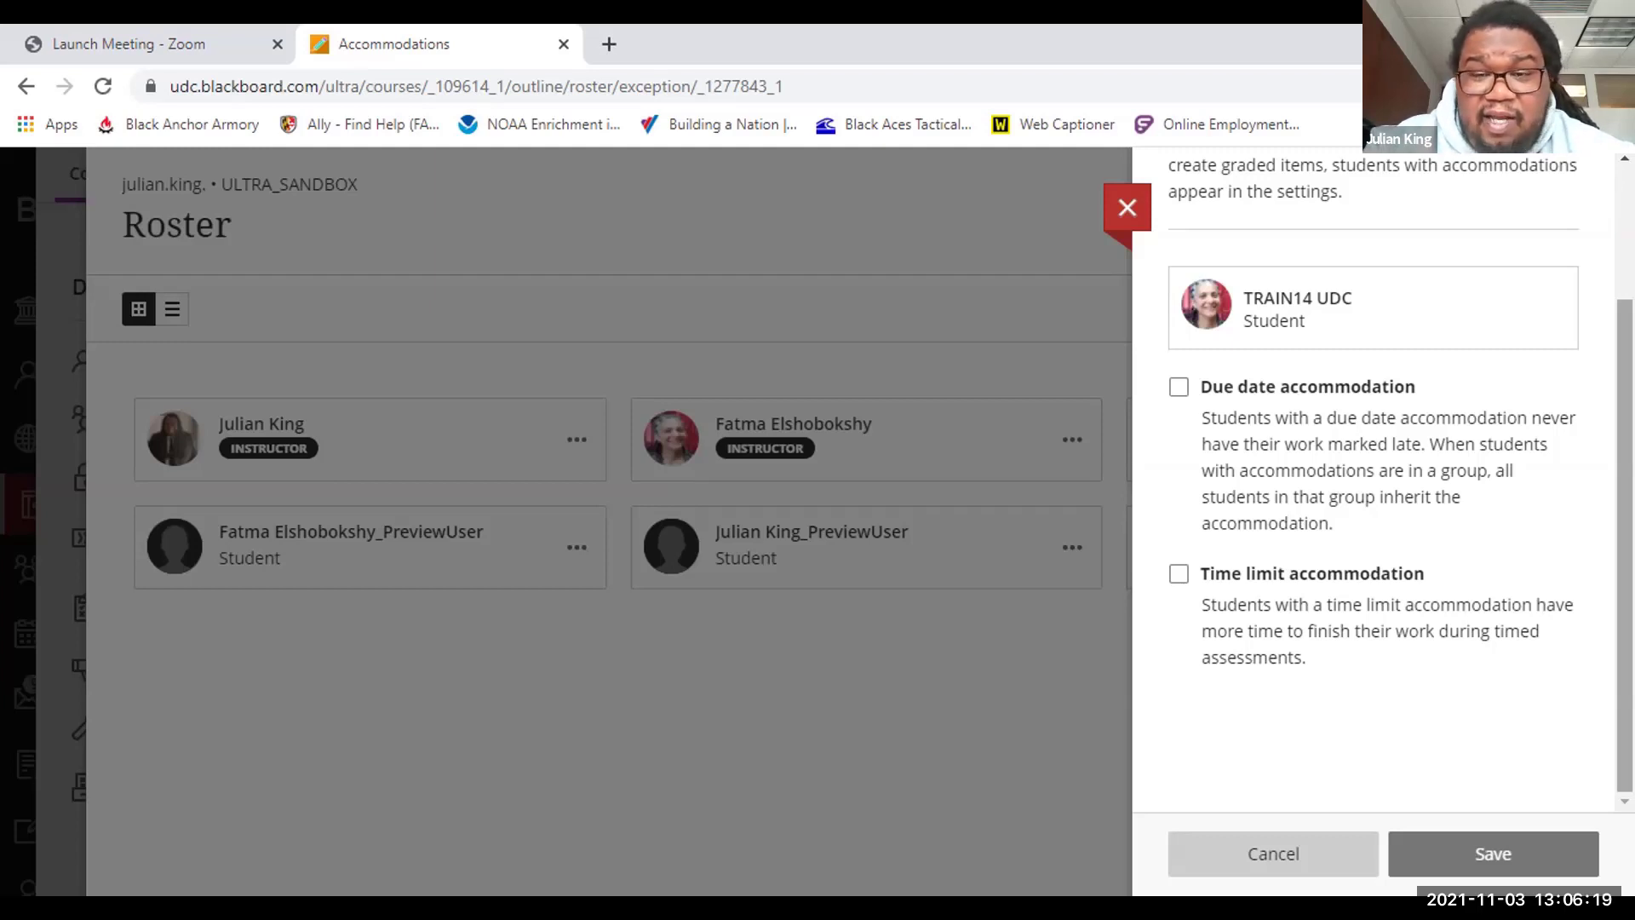
left_click(1178, 575)
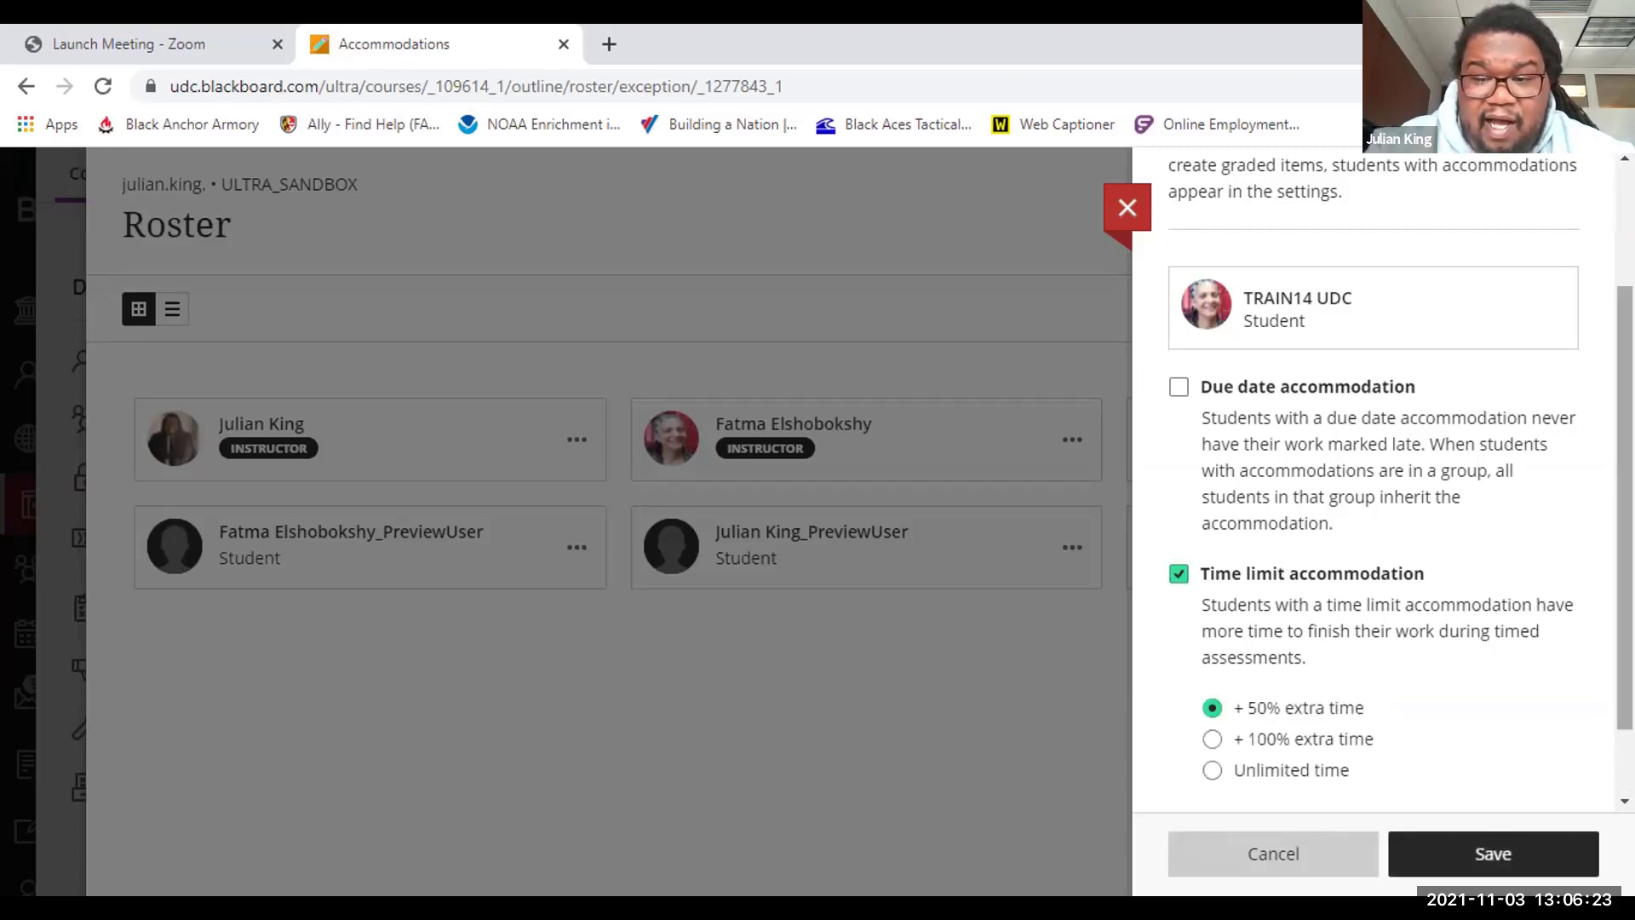
scroll(1409, 626, "down", 1)
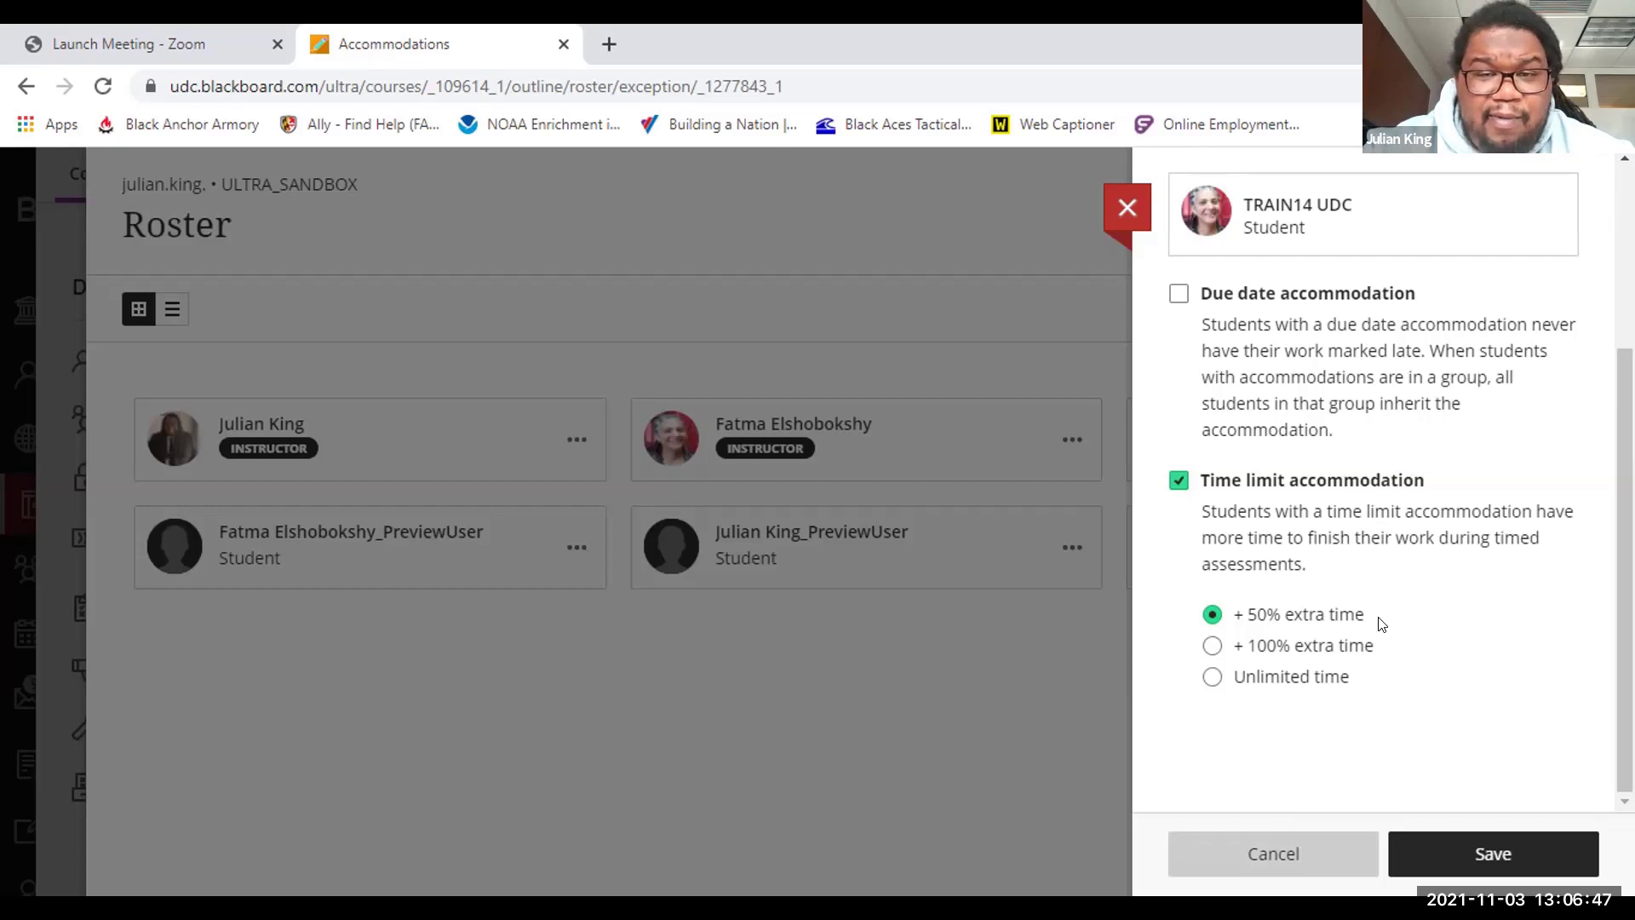
left_click(1179, 294)
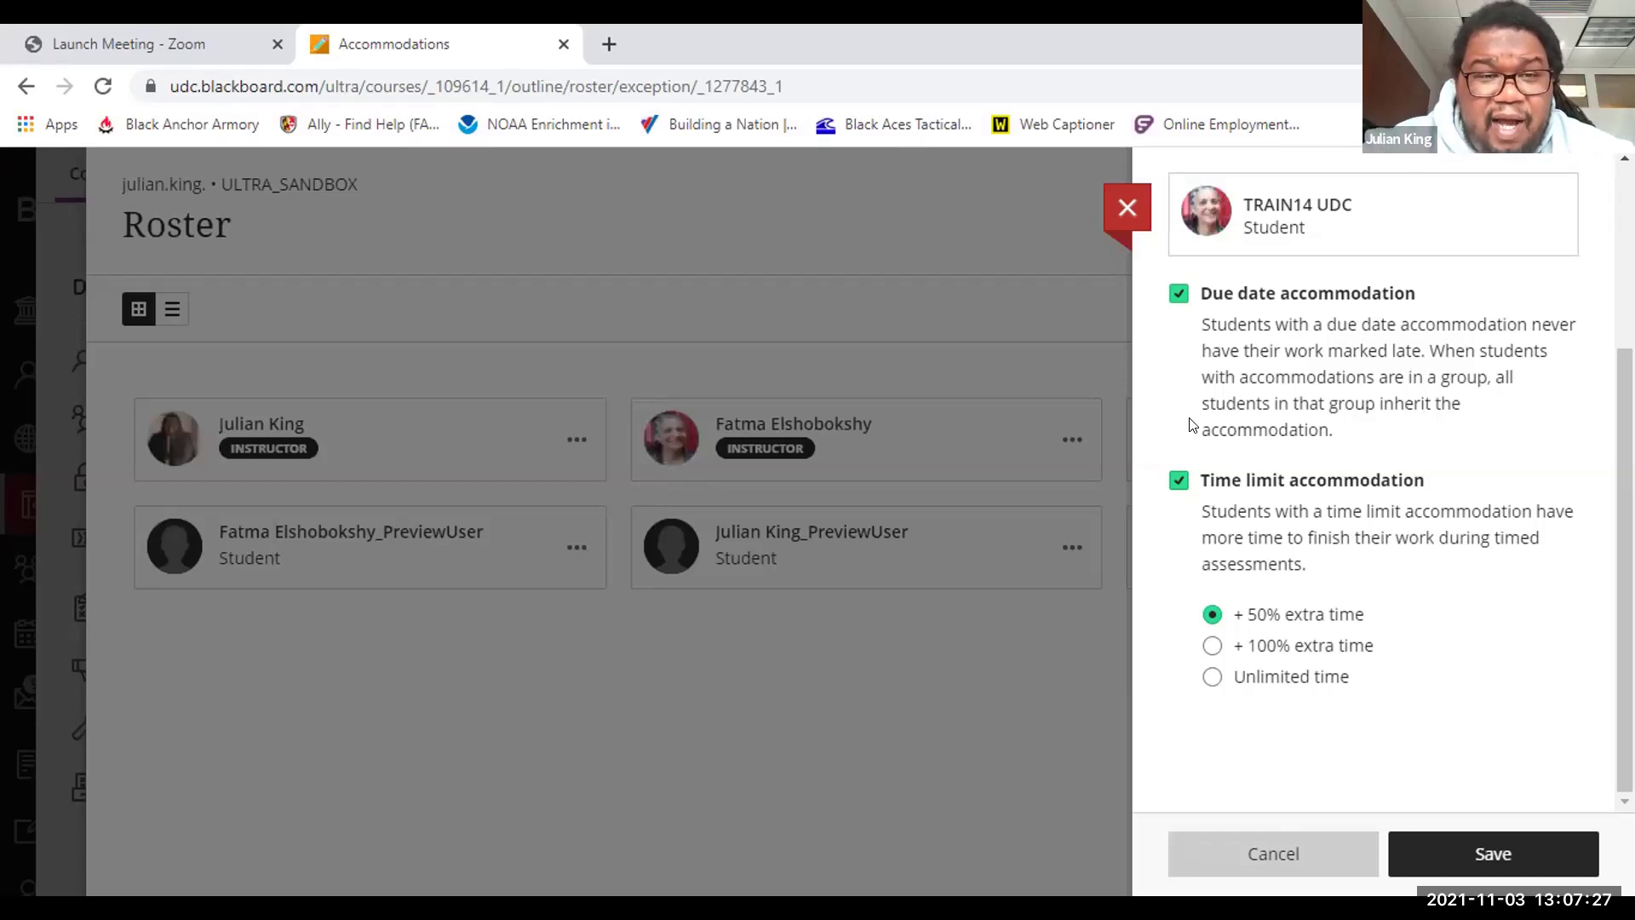
left_click(1130, 205)
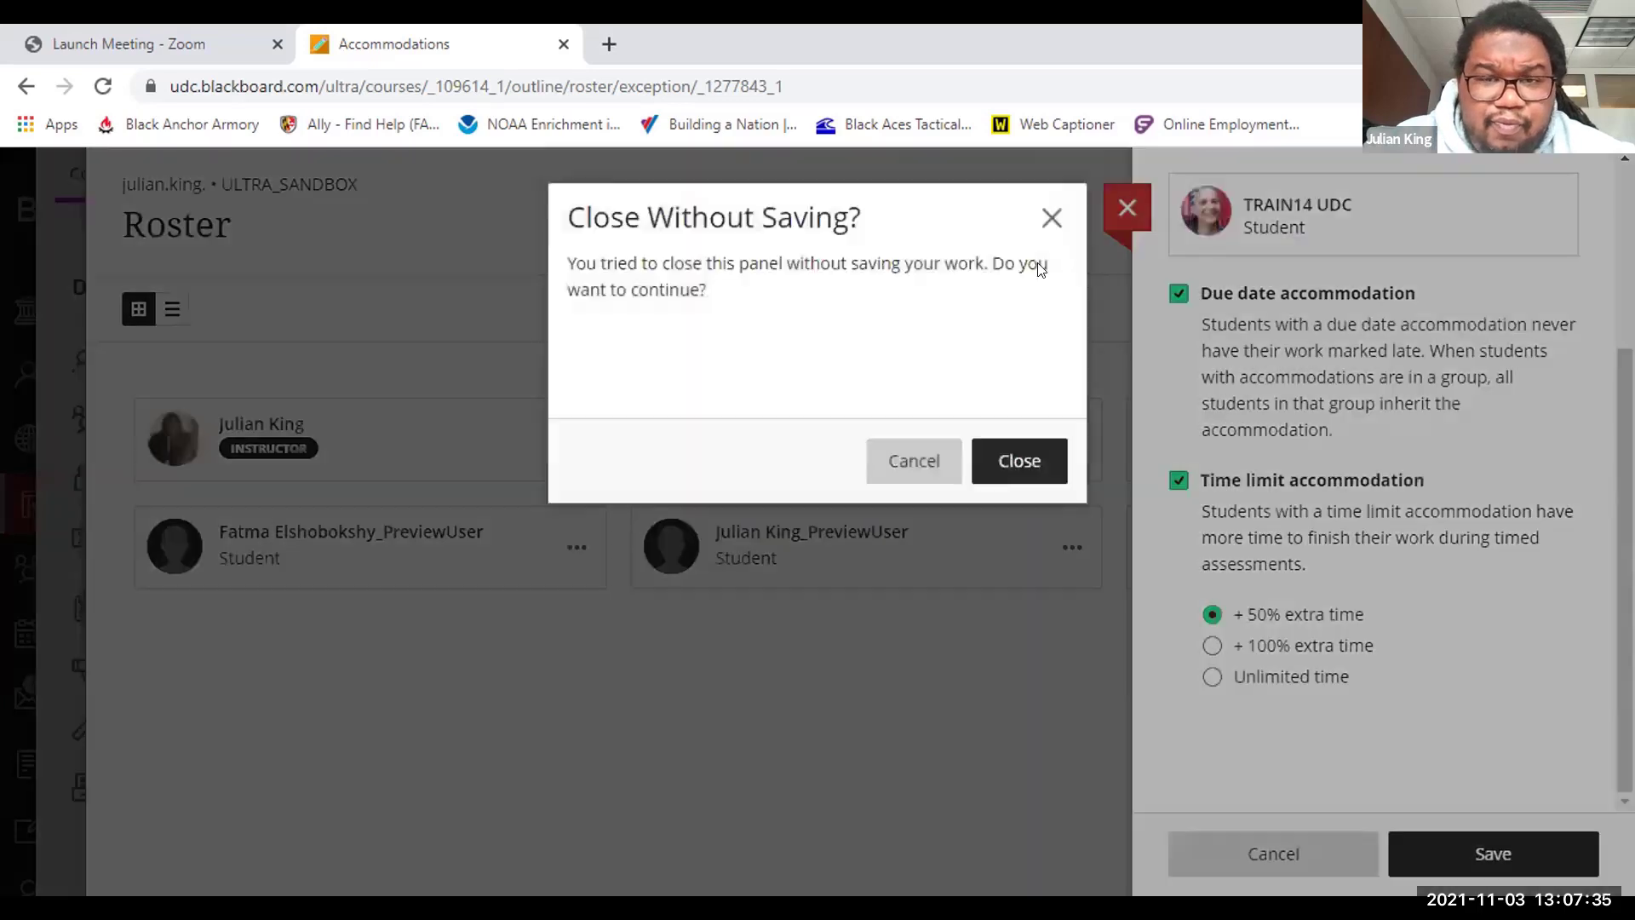
left_click(1003, 458)
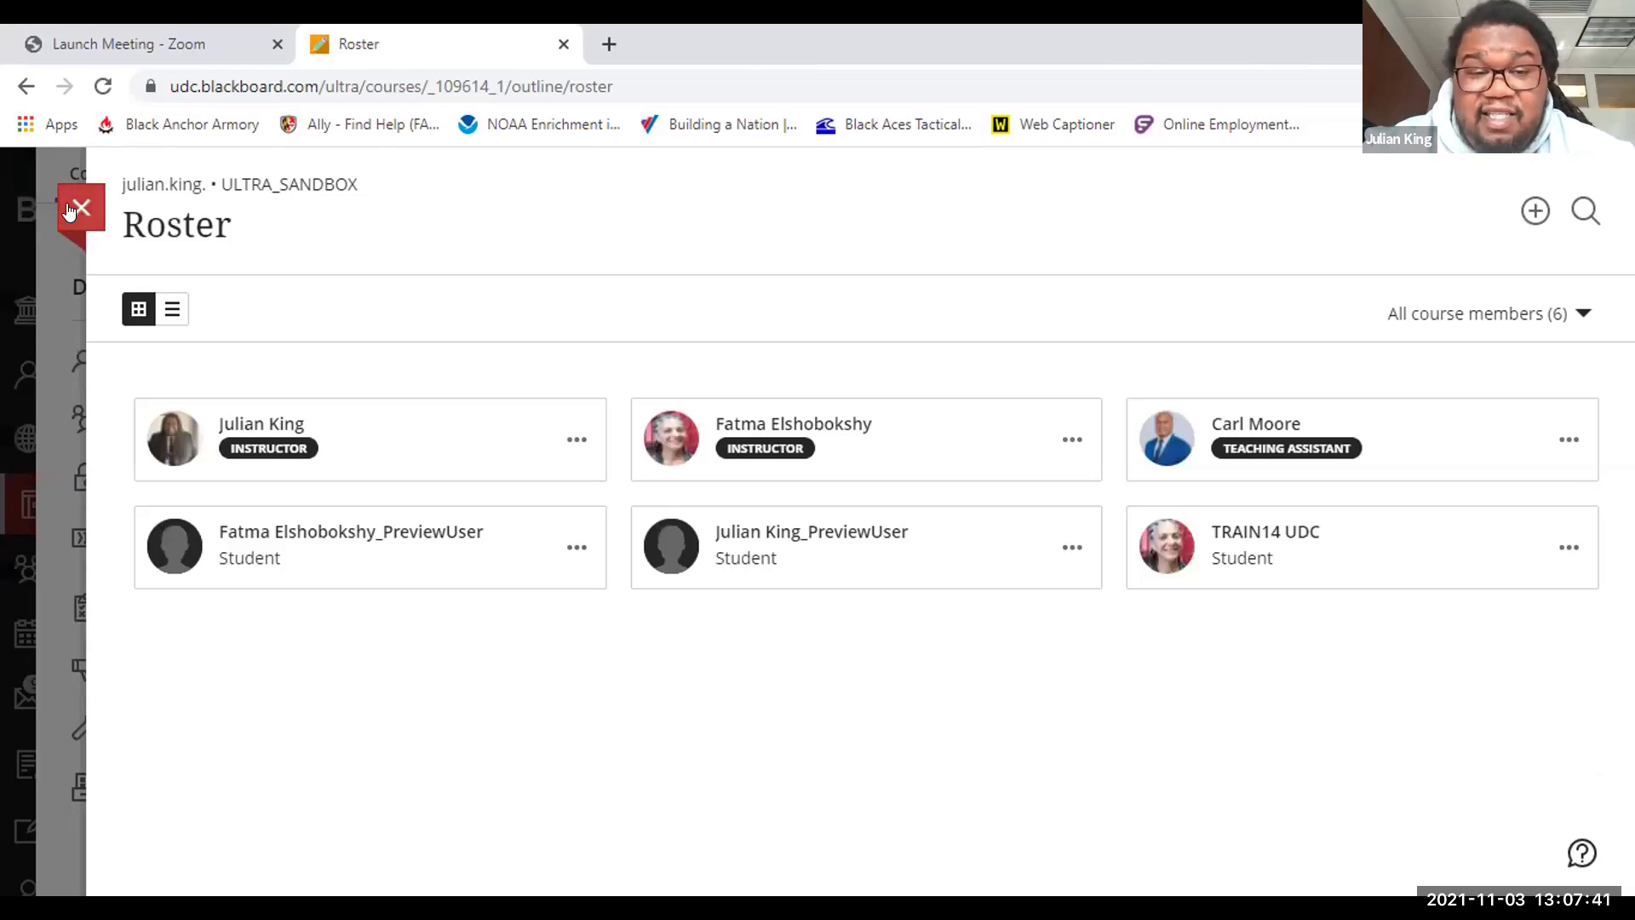
Step: Leave the roster and examine the same student's accommodations from the Gradebook's student list, closing them without changes
left_click(76, 209)
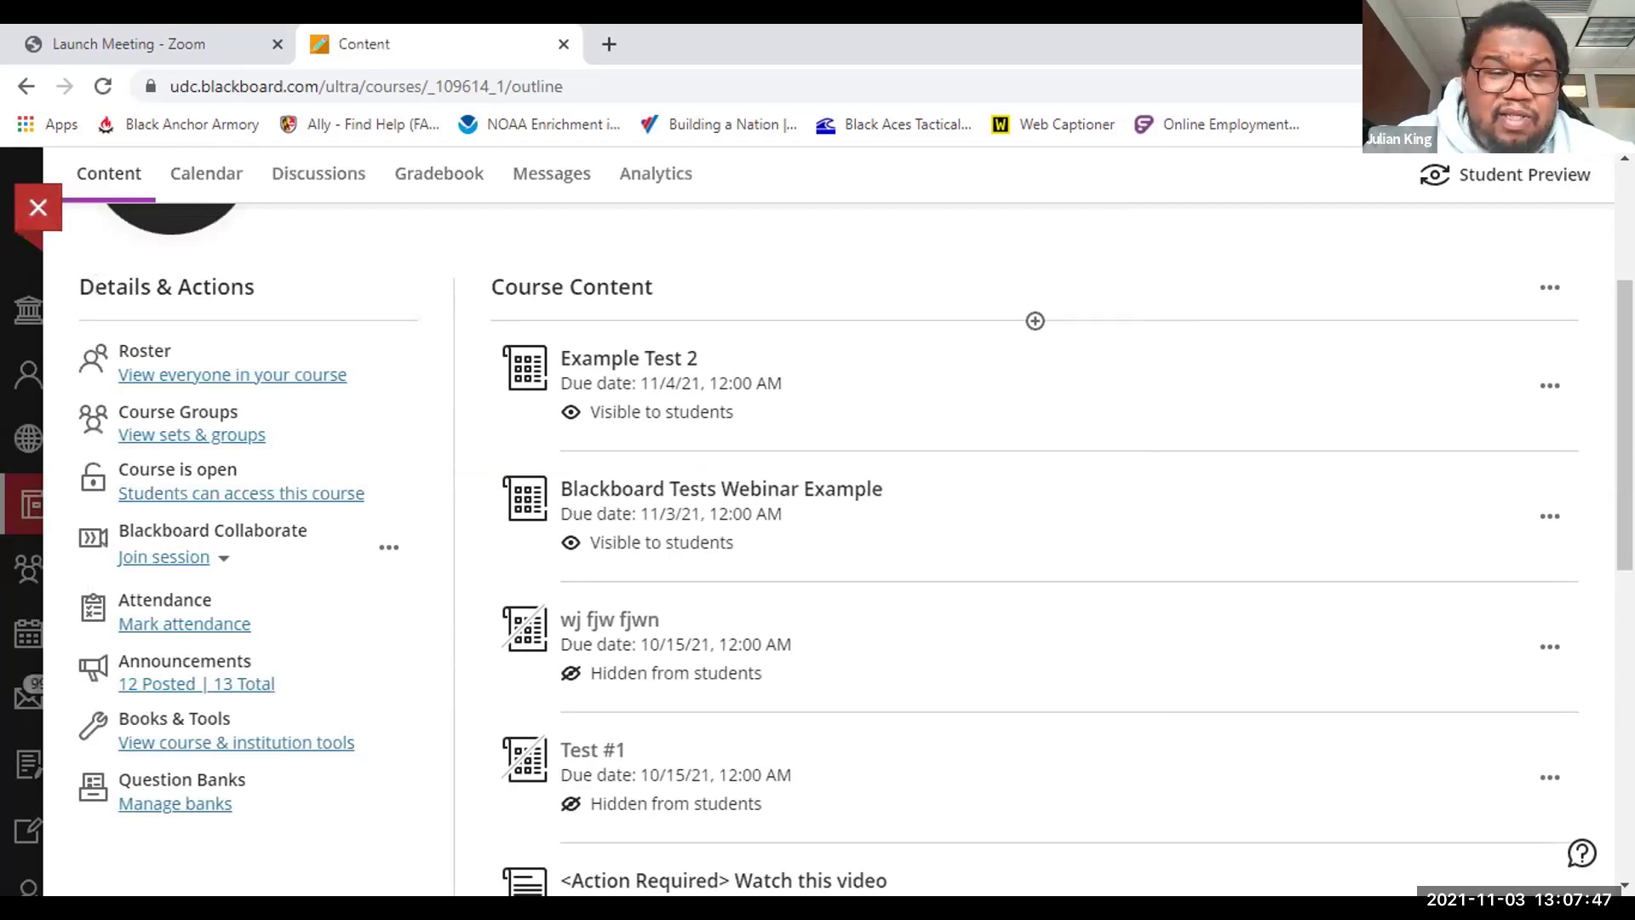
left_click(412, 174)
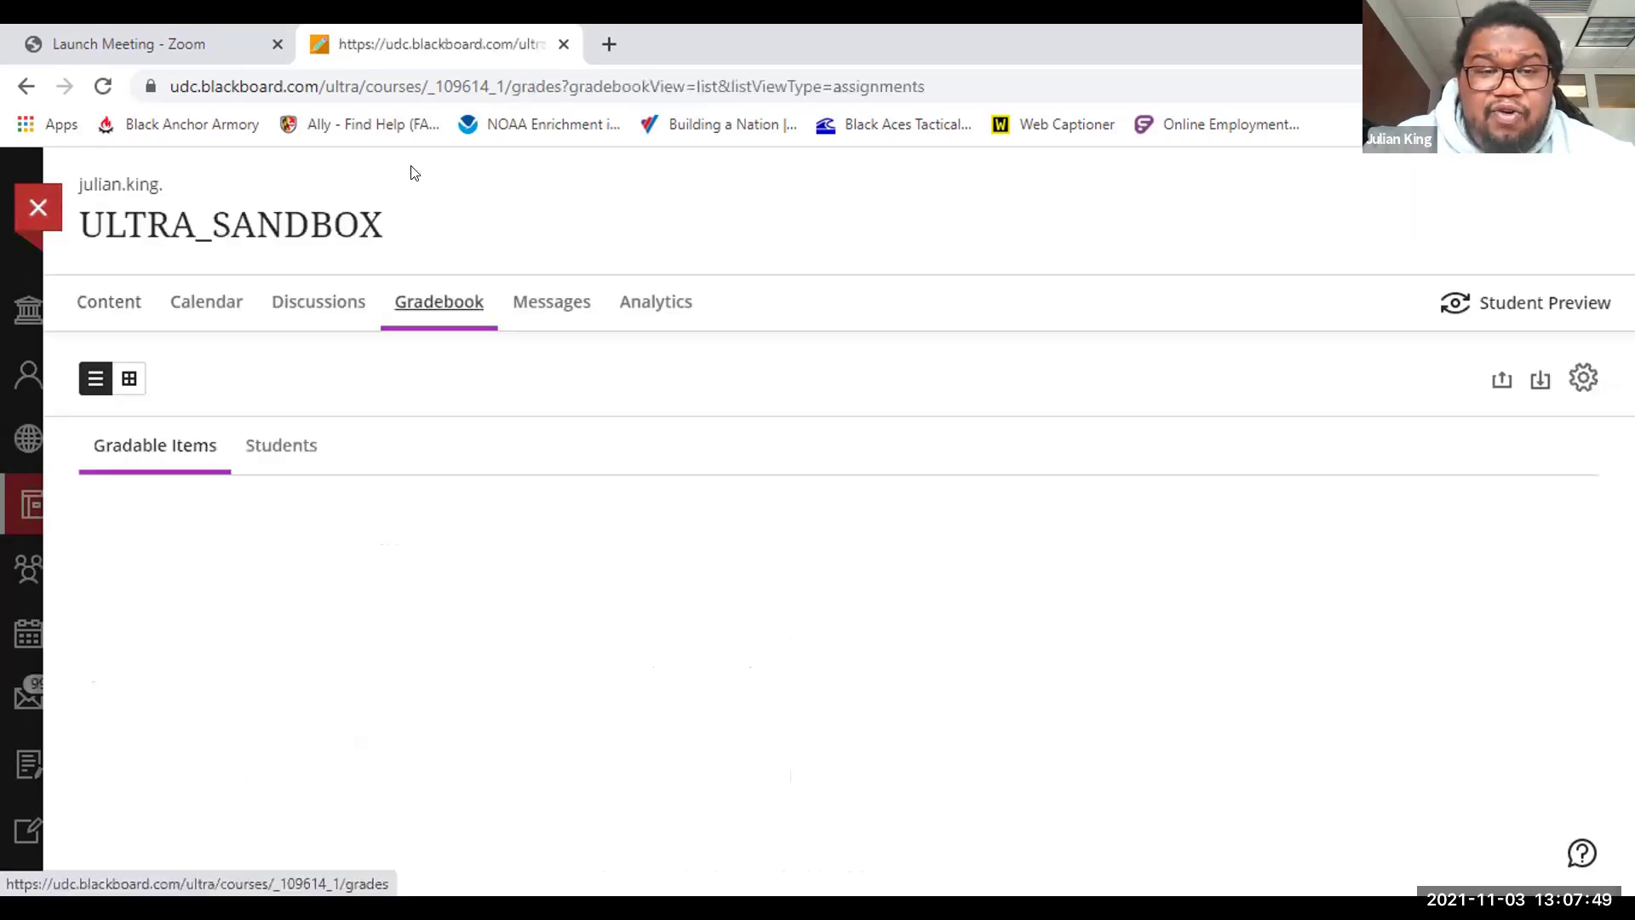
left_click(269, 437)
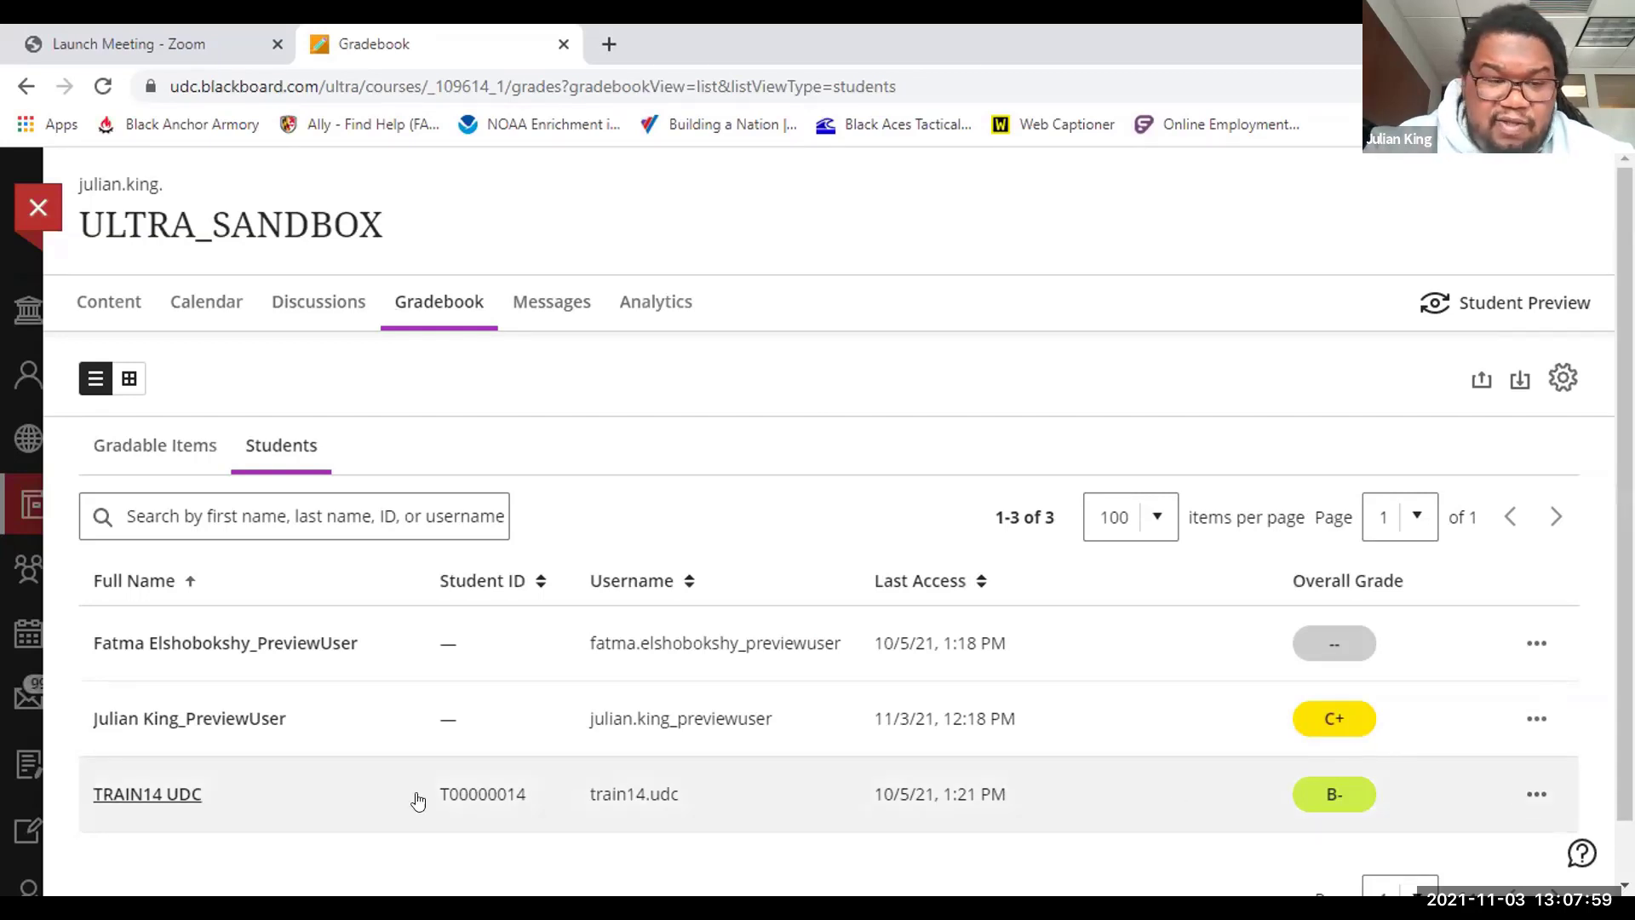
left_click(1534, 793)
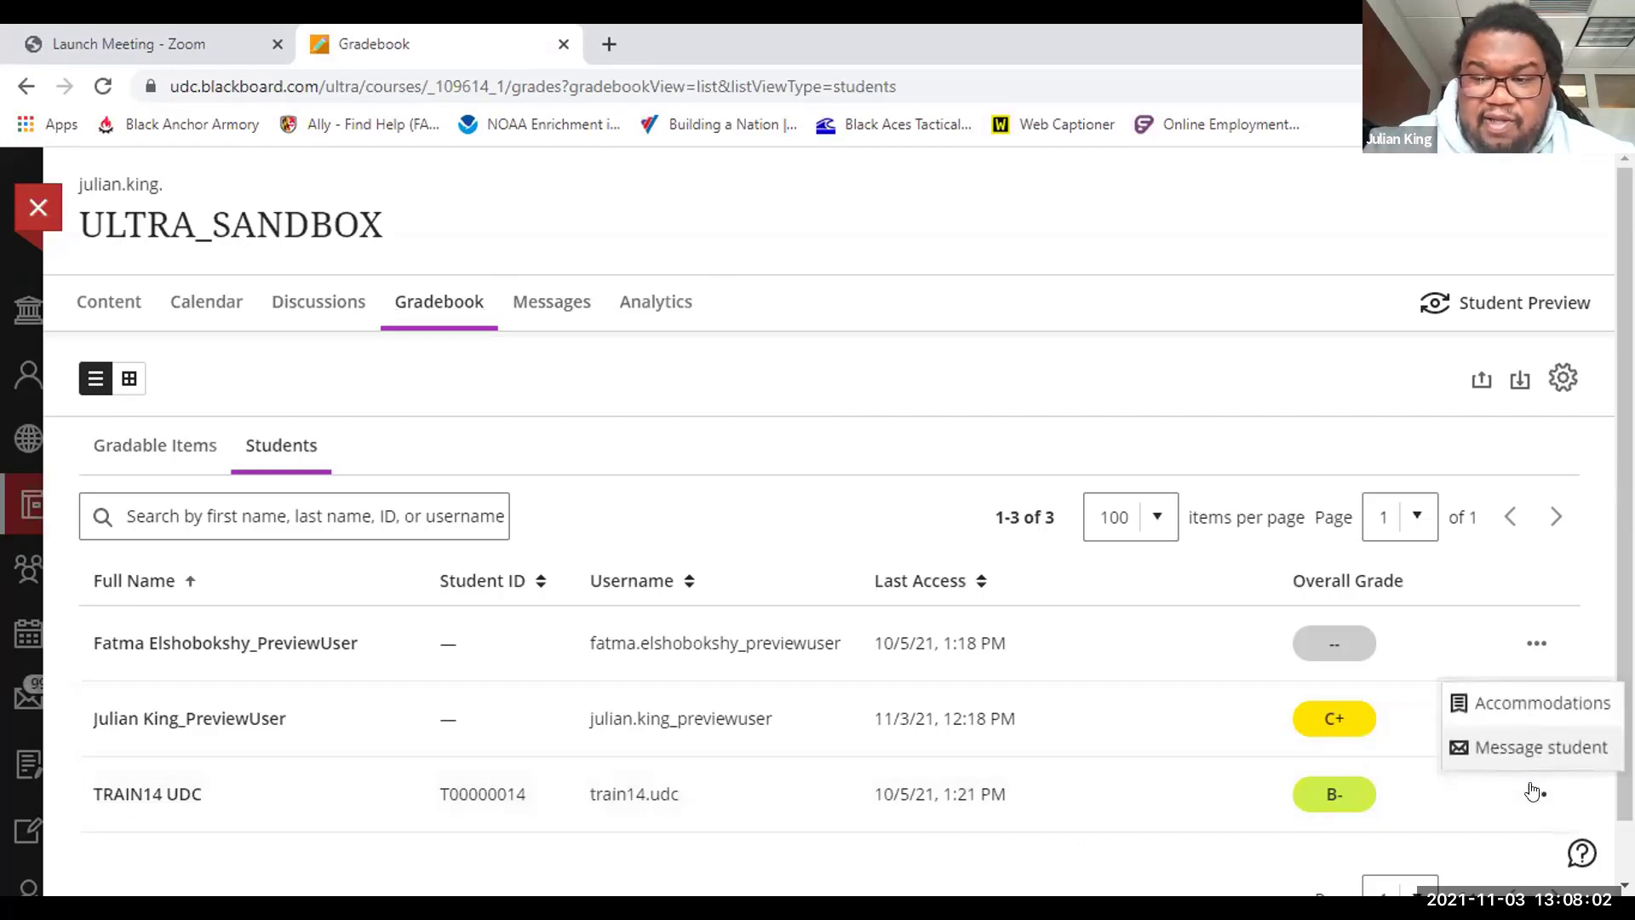
left_click(1530, 703)
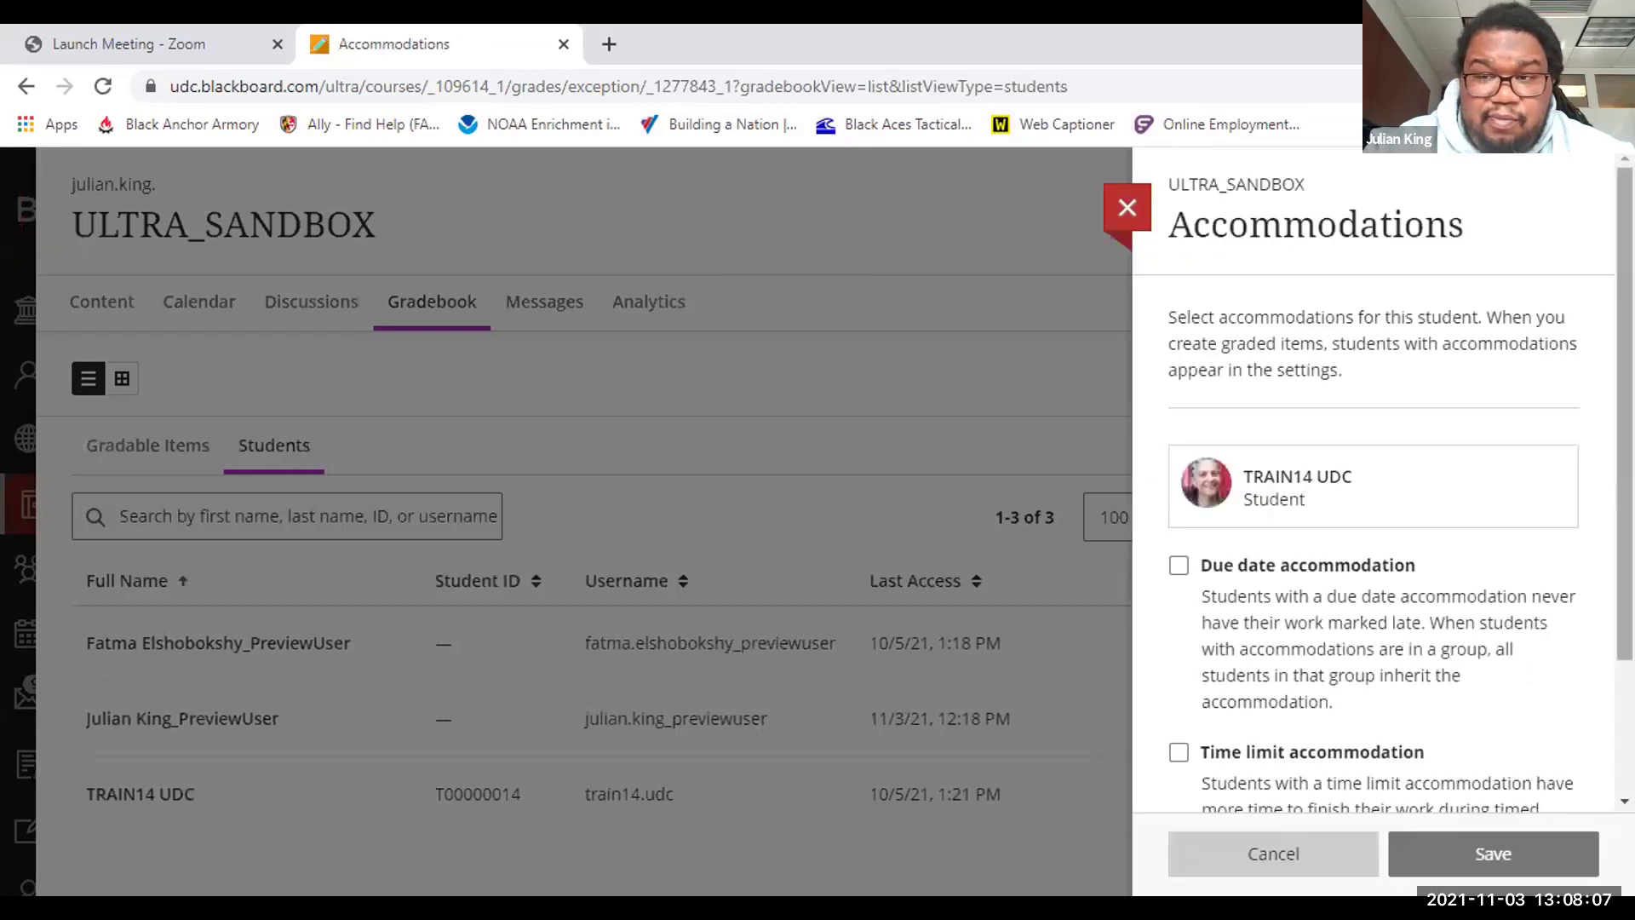
scroll(1372, 477, "down", 1)
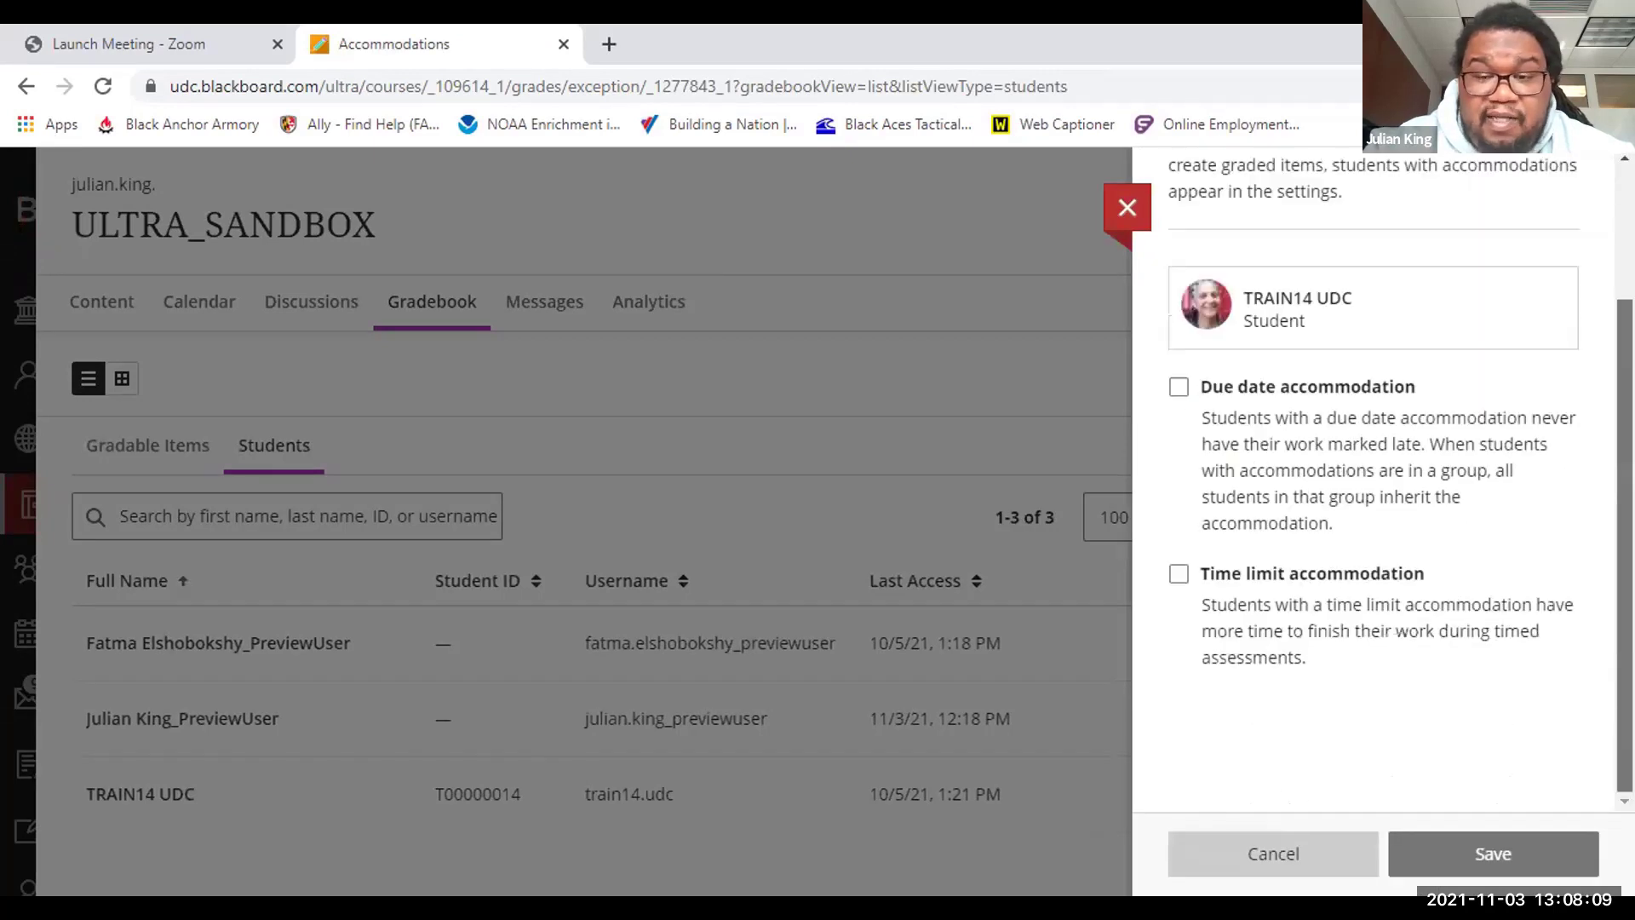
scroll(1607, 289, "up", 1)
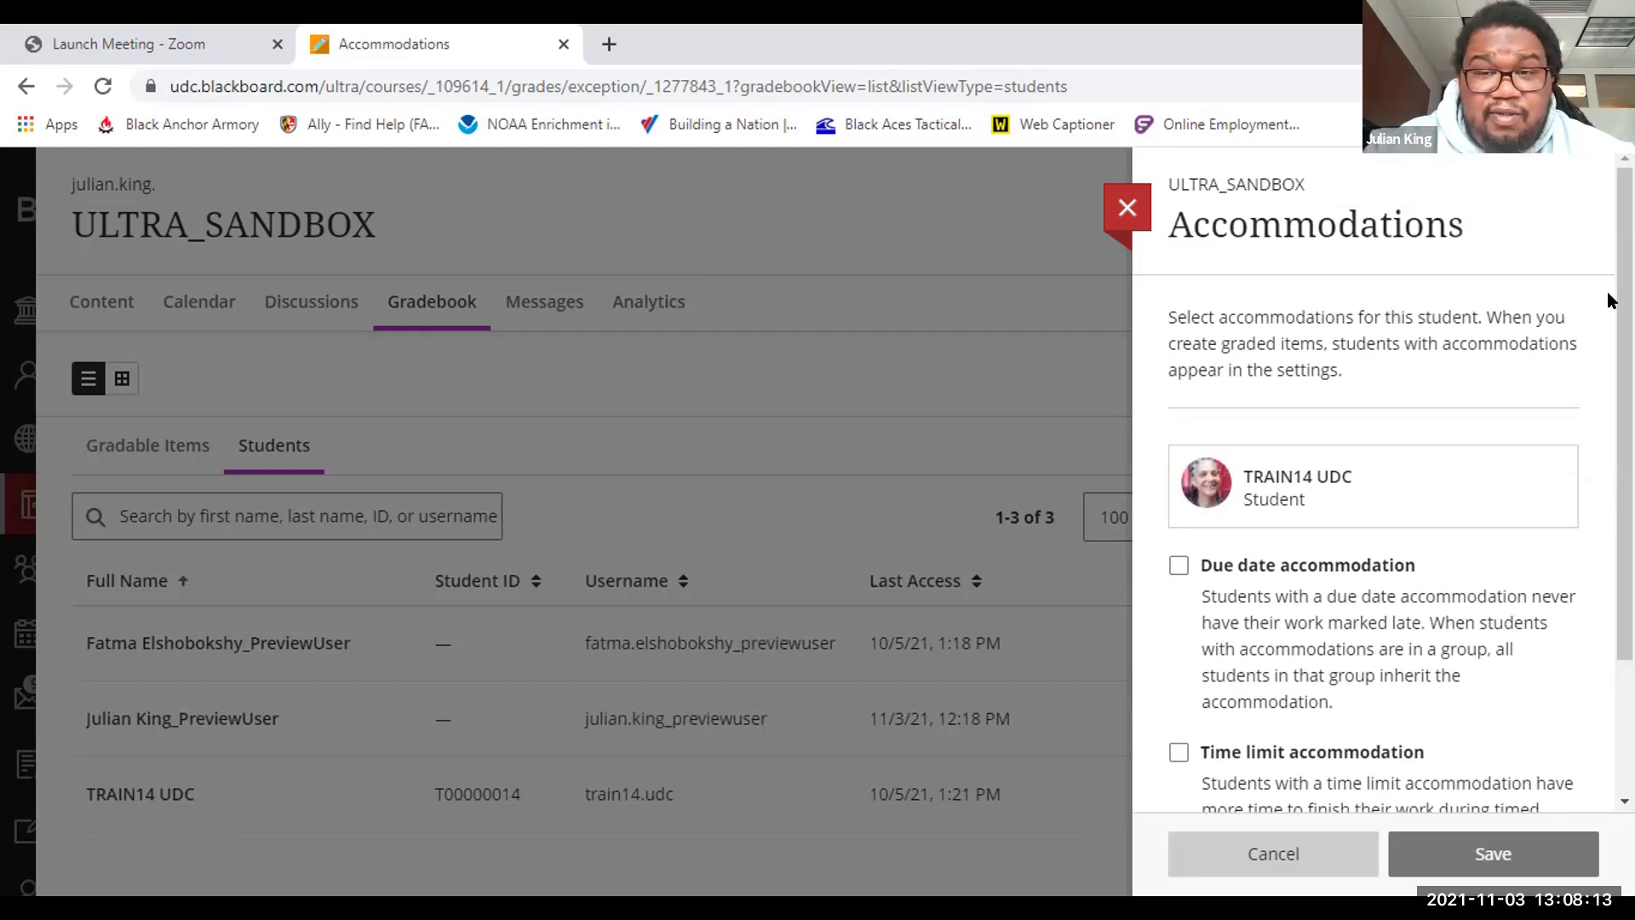
left_click(1124, 211)
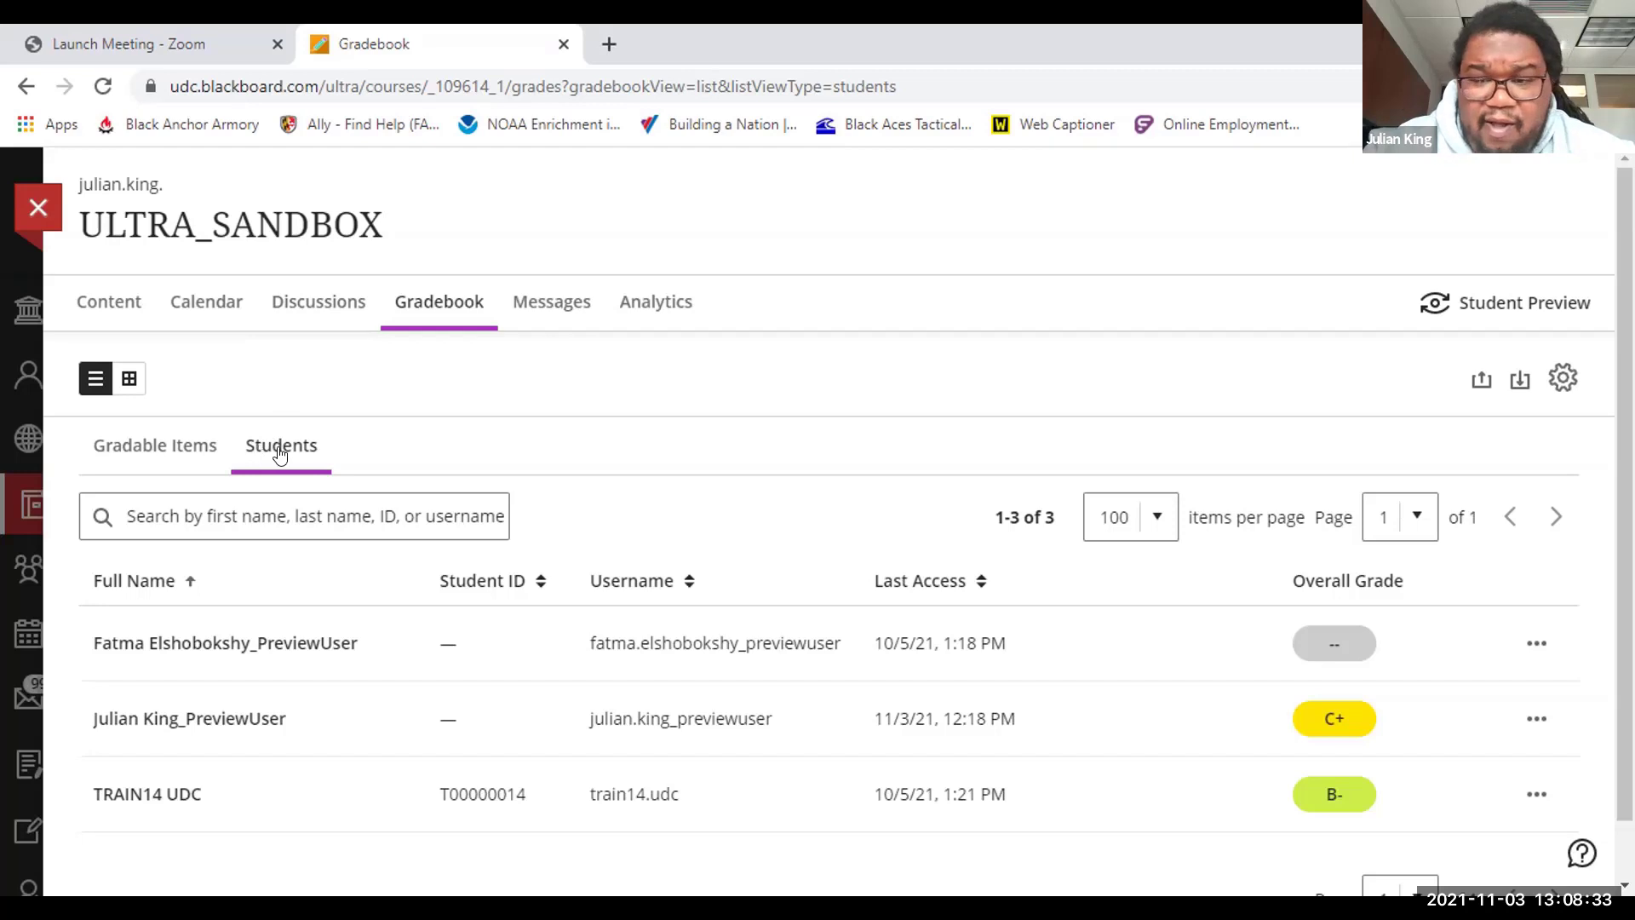
left_click(1529, 788)
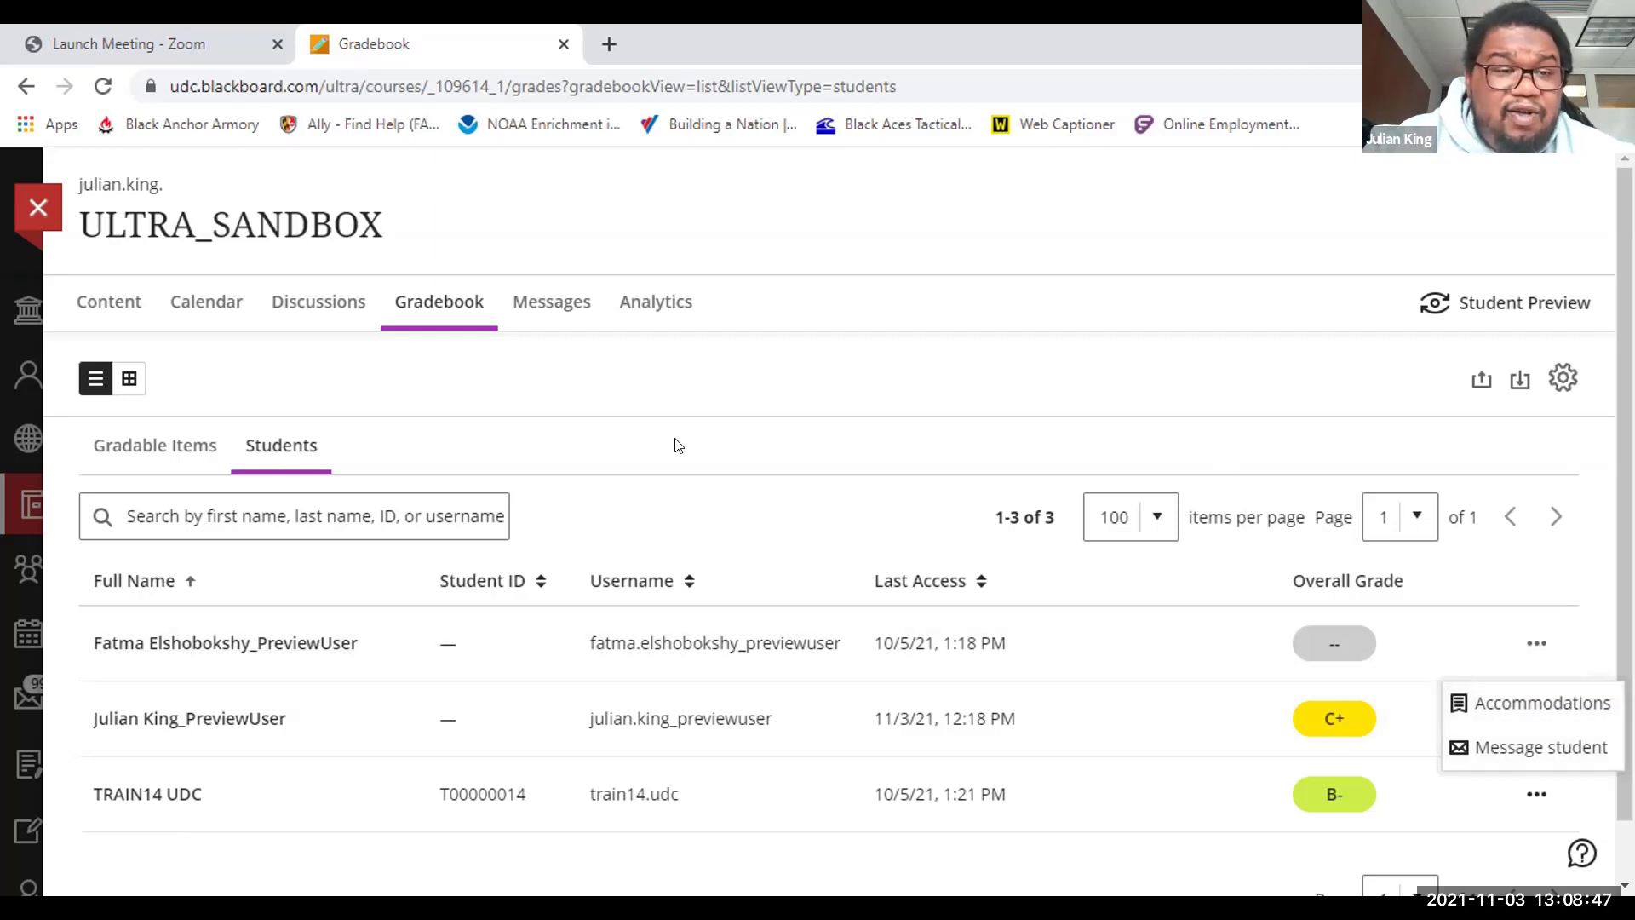
Step: Leave the sandbox course and open the Question Analysis page of the Course Design Faculty Learning Community | Summer 2021 course
left_click(84, 320)
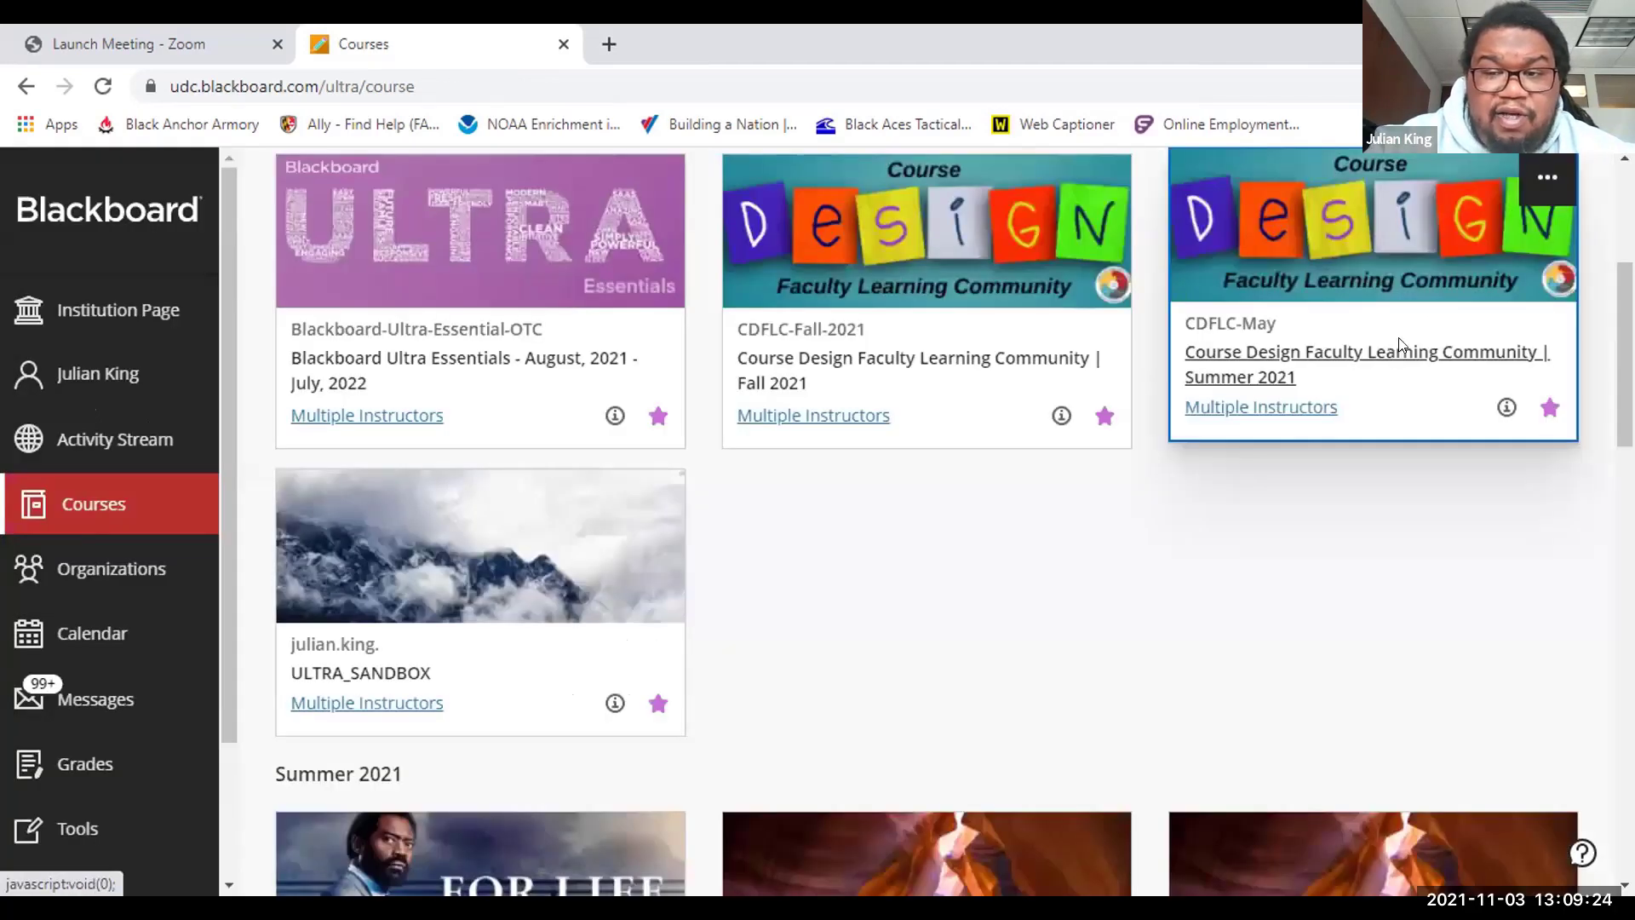
left_click(1316, 417)
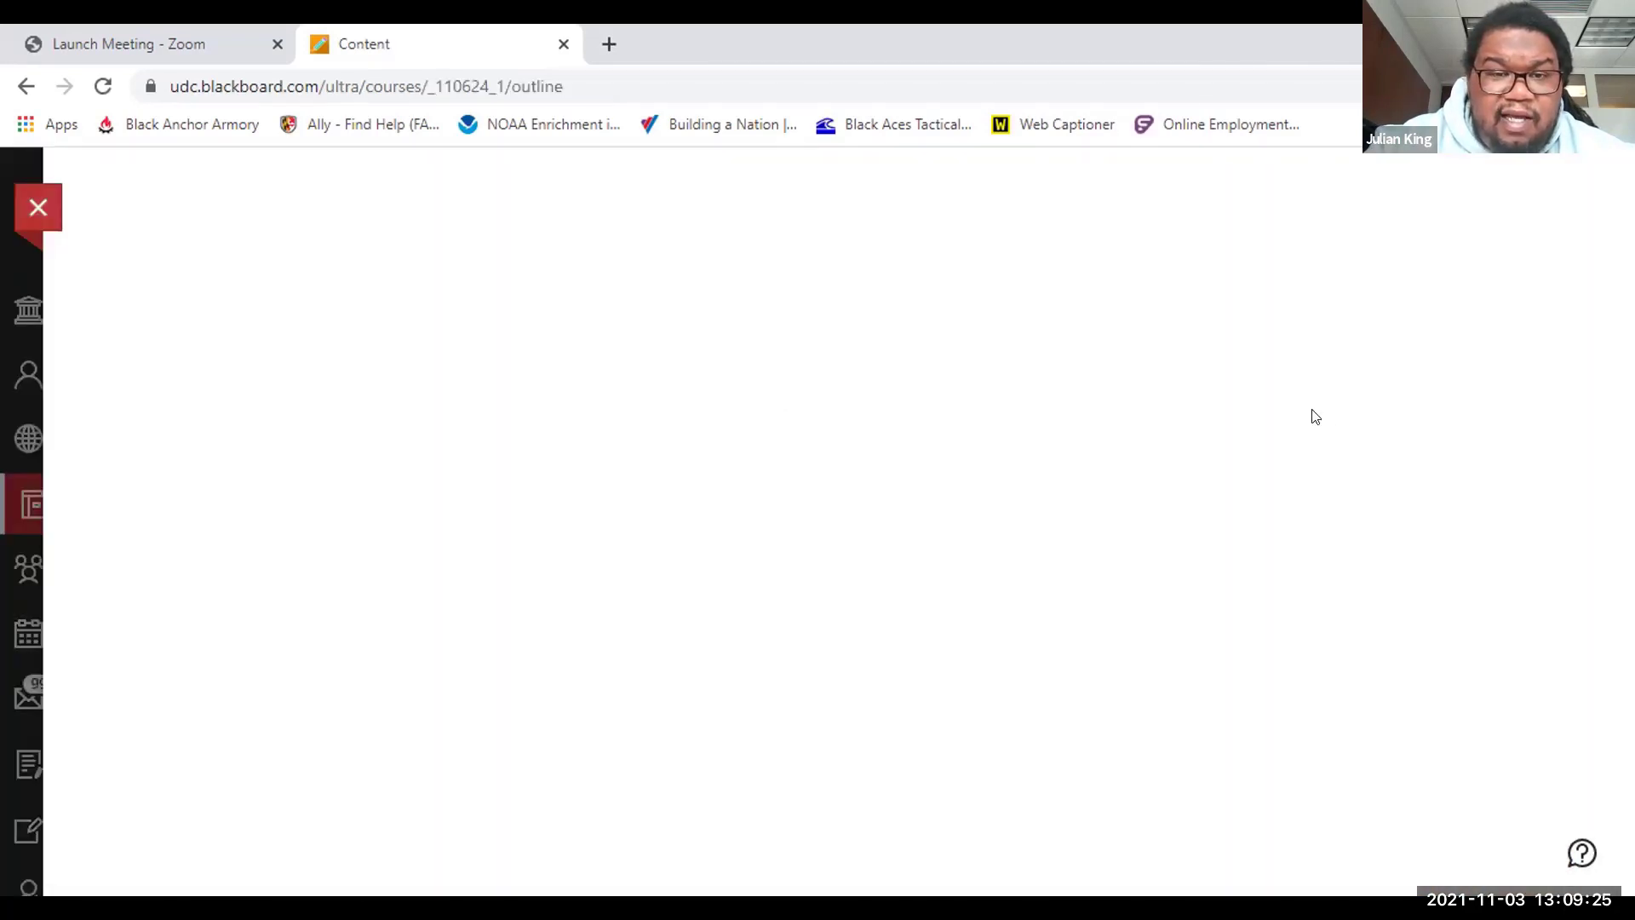
left_click(658, 309)
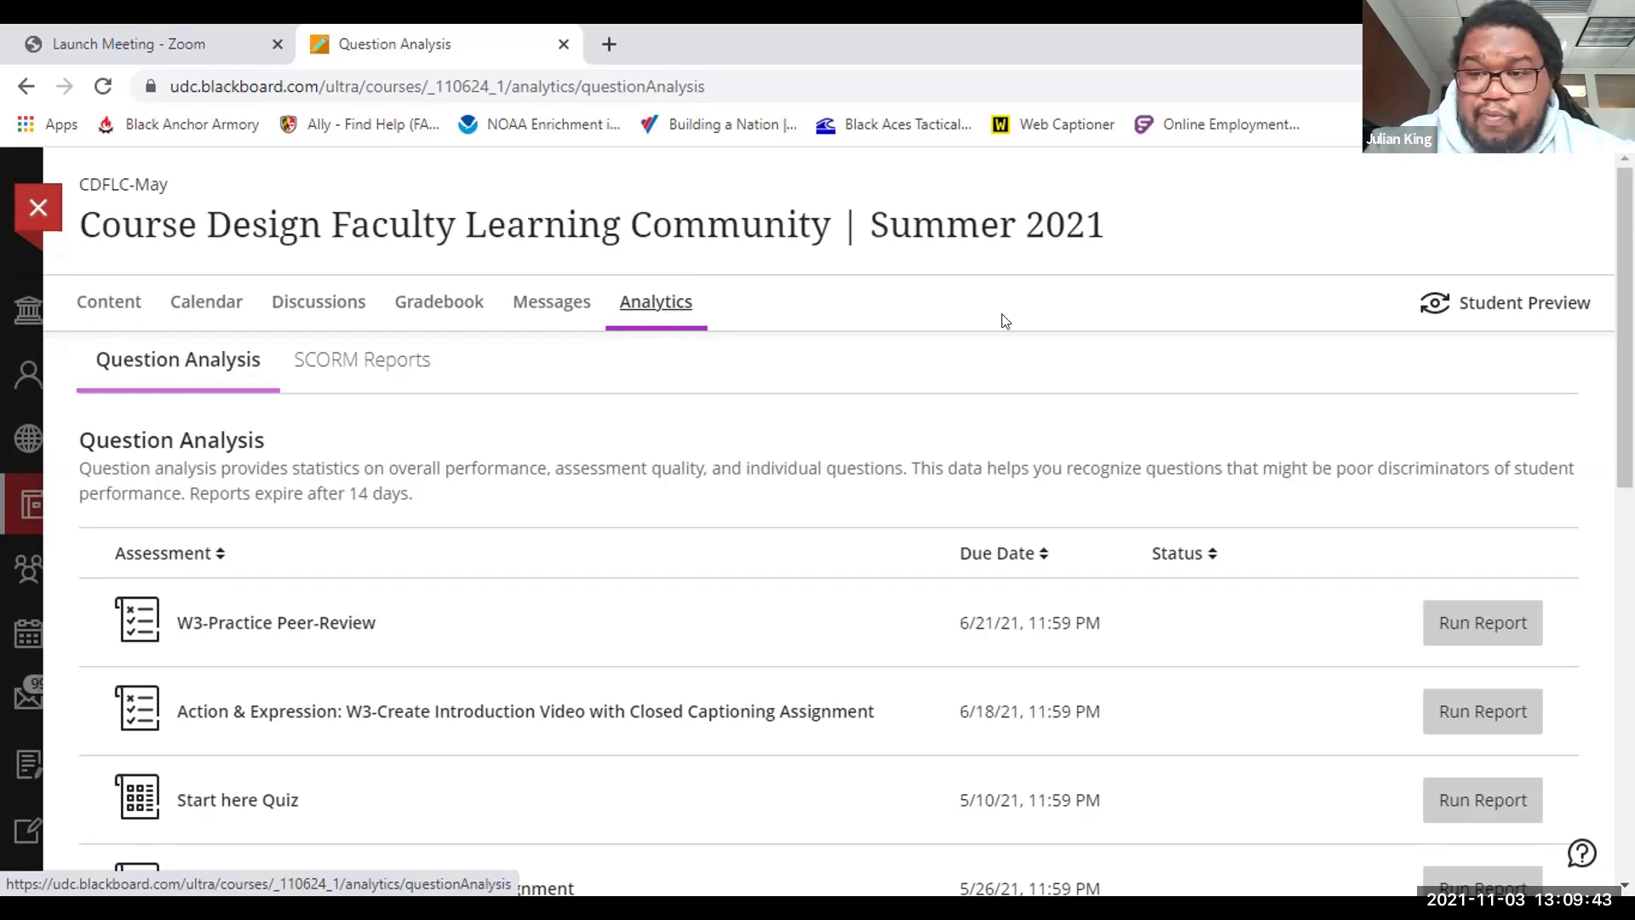
Step: Run the question analysis report for Action & Expression: W3-Accessibility Quiz and open its report
scroll(383, 755, "down", 3)
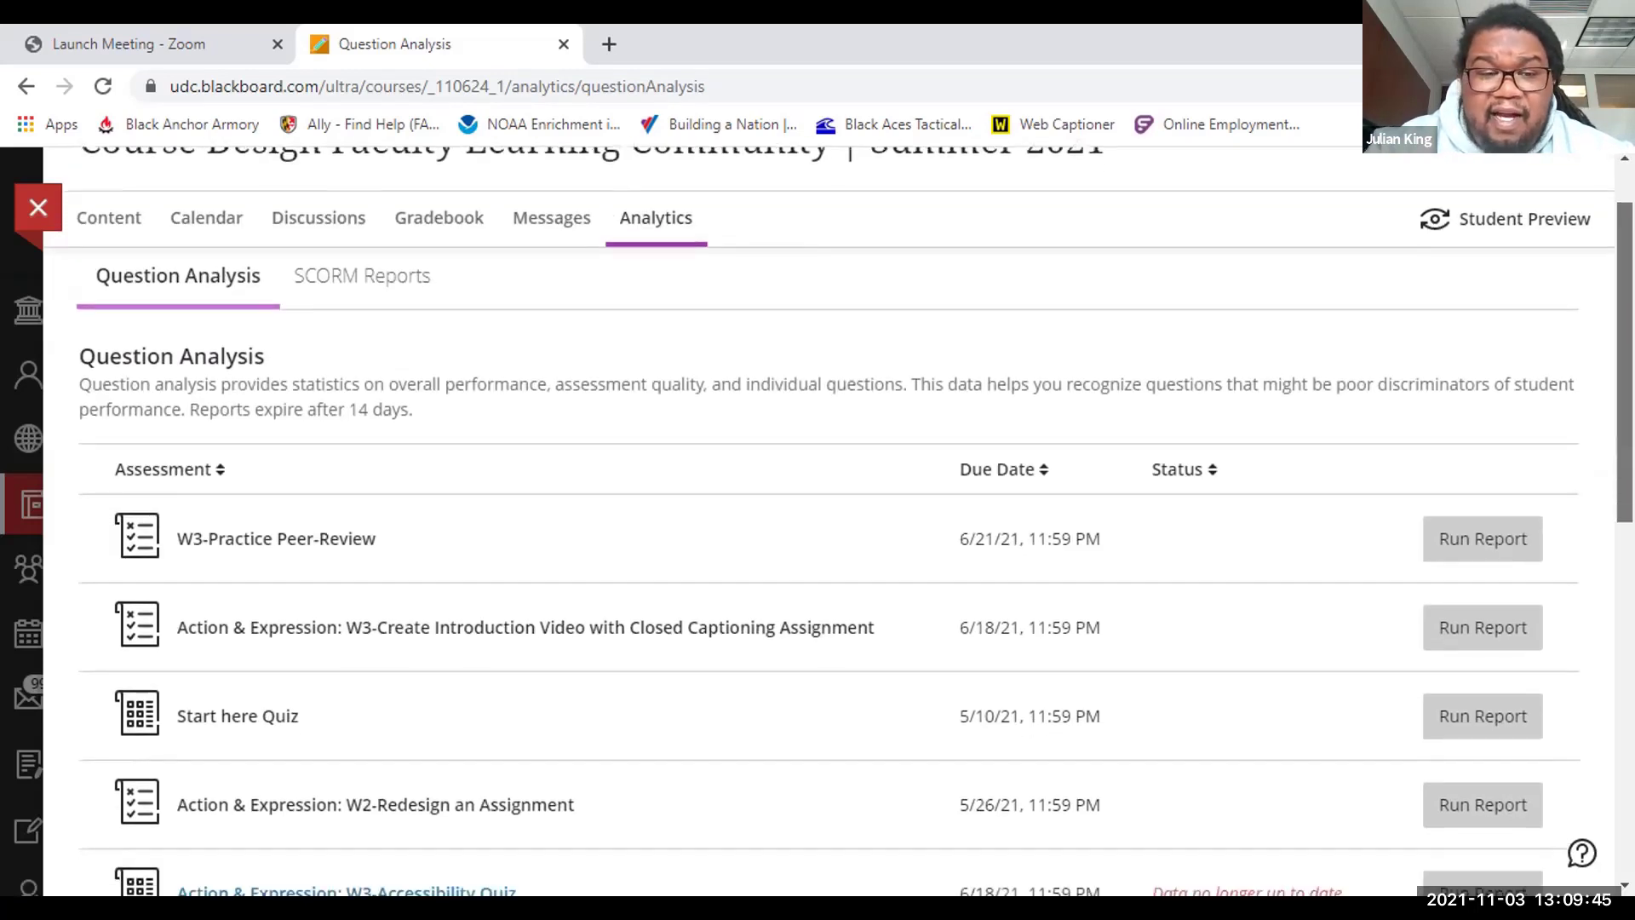
scroll(383, 755, "down", 3)
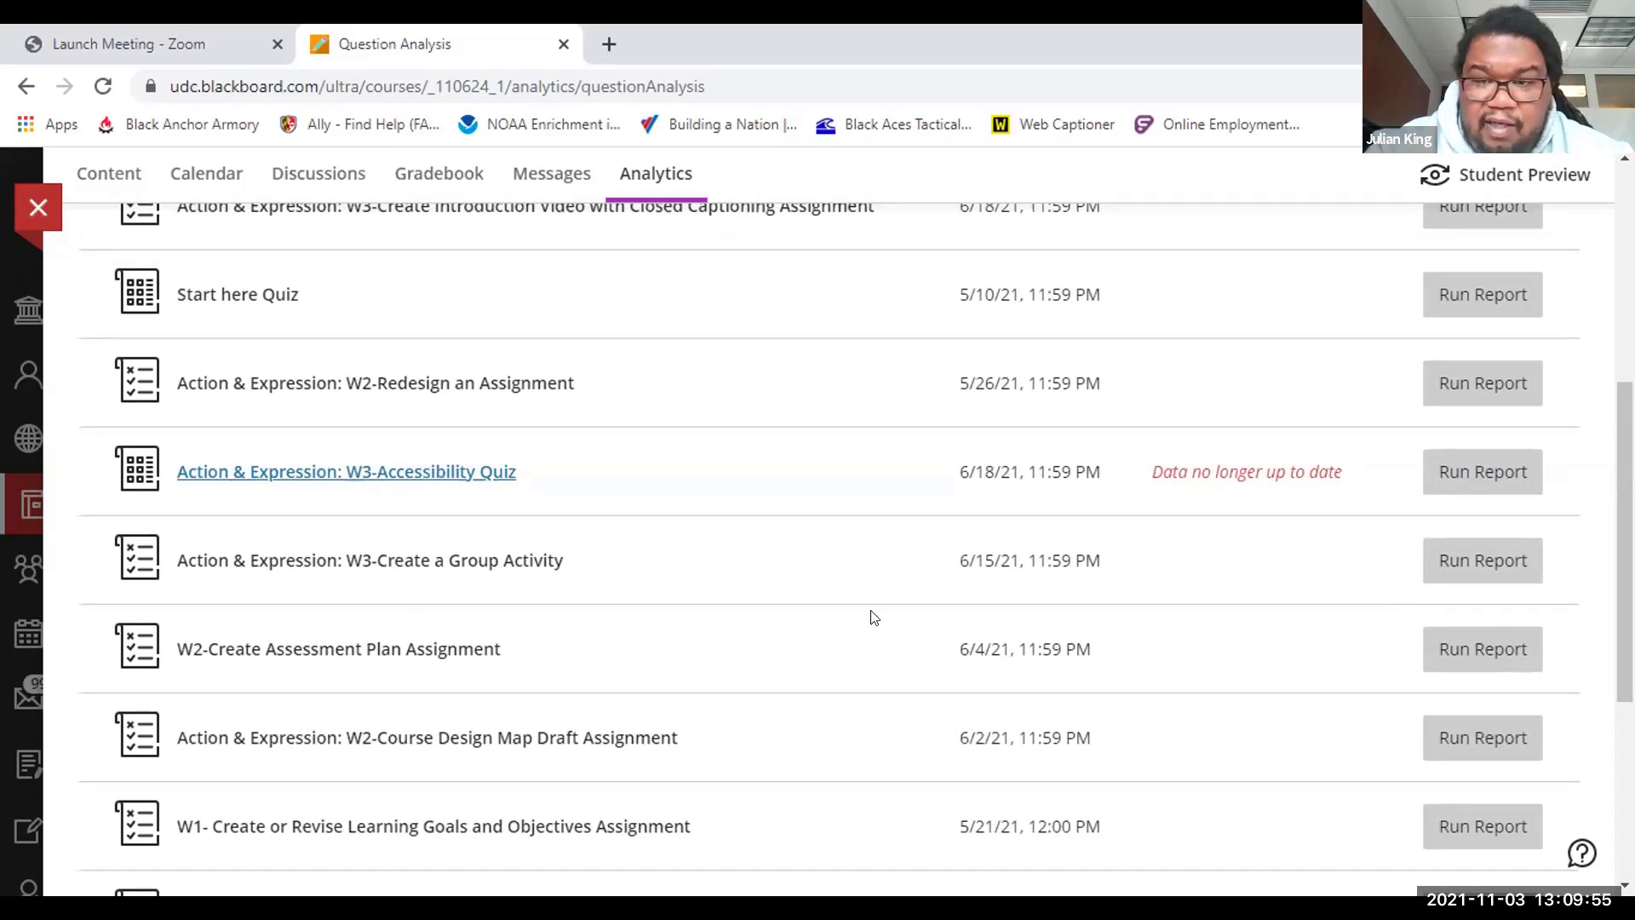
left_click(1482, 473)
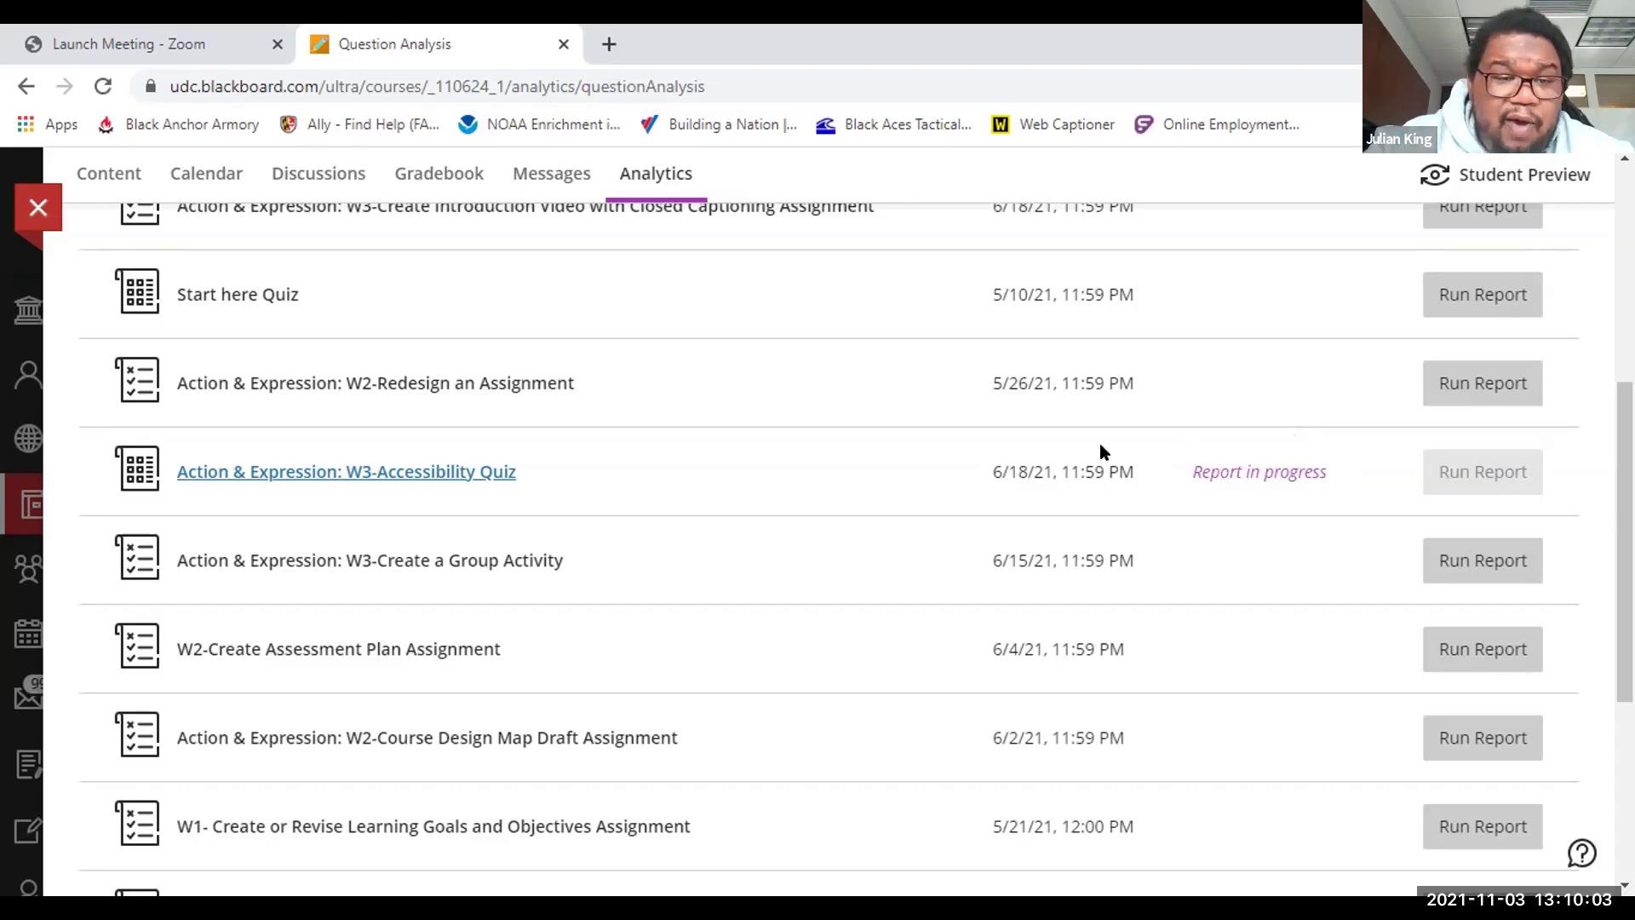
left_click(318, 473)
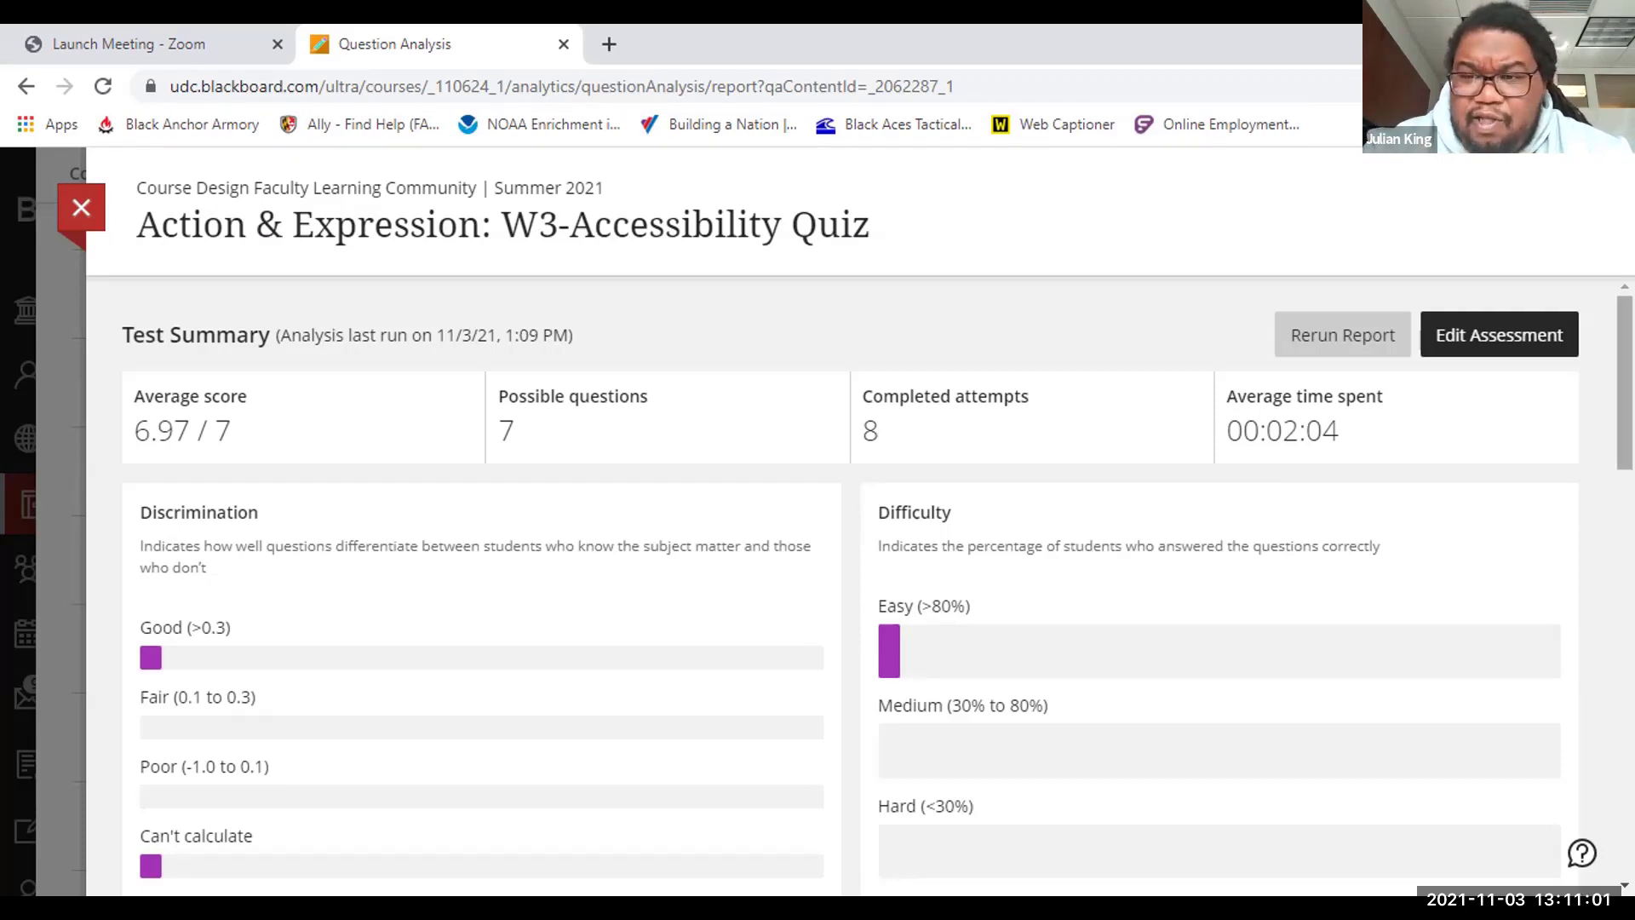
Step: Examine the report's discrimination and difficulty charts and the review status and statistics of every question in the Test Questions table
scroll(851, 587, "down", 3)
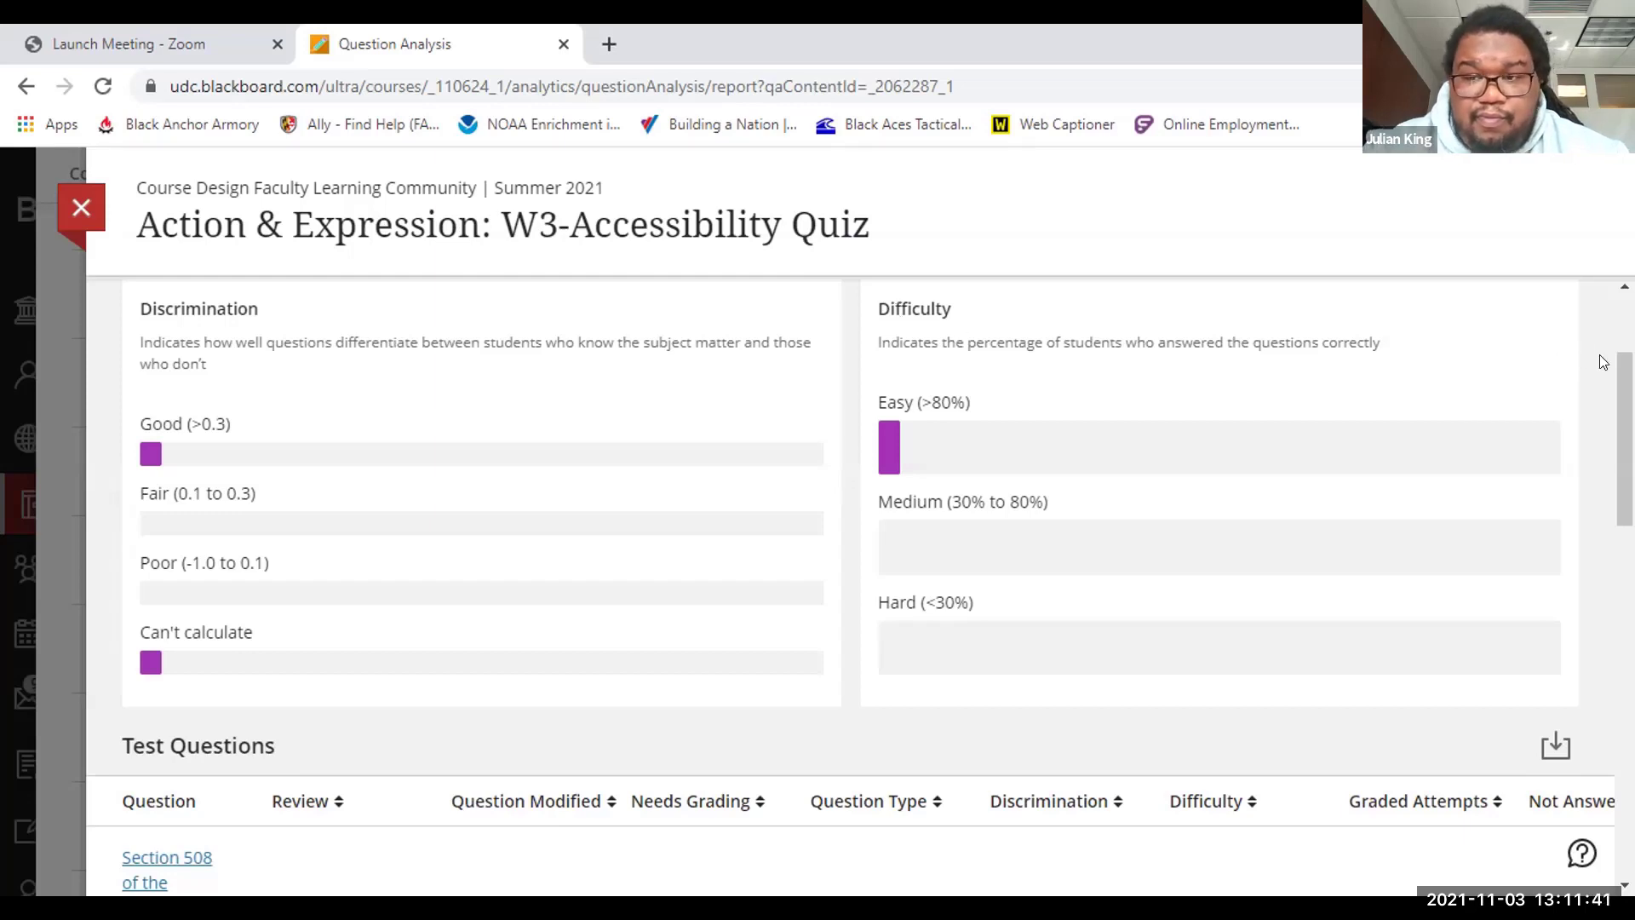
scroll(858, 586, "down", 5)
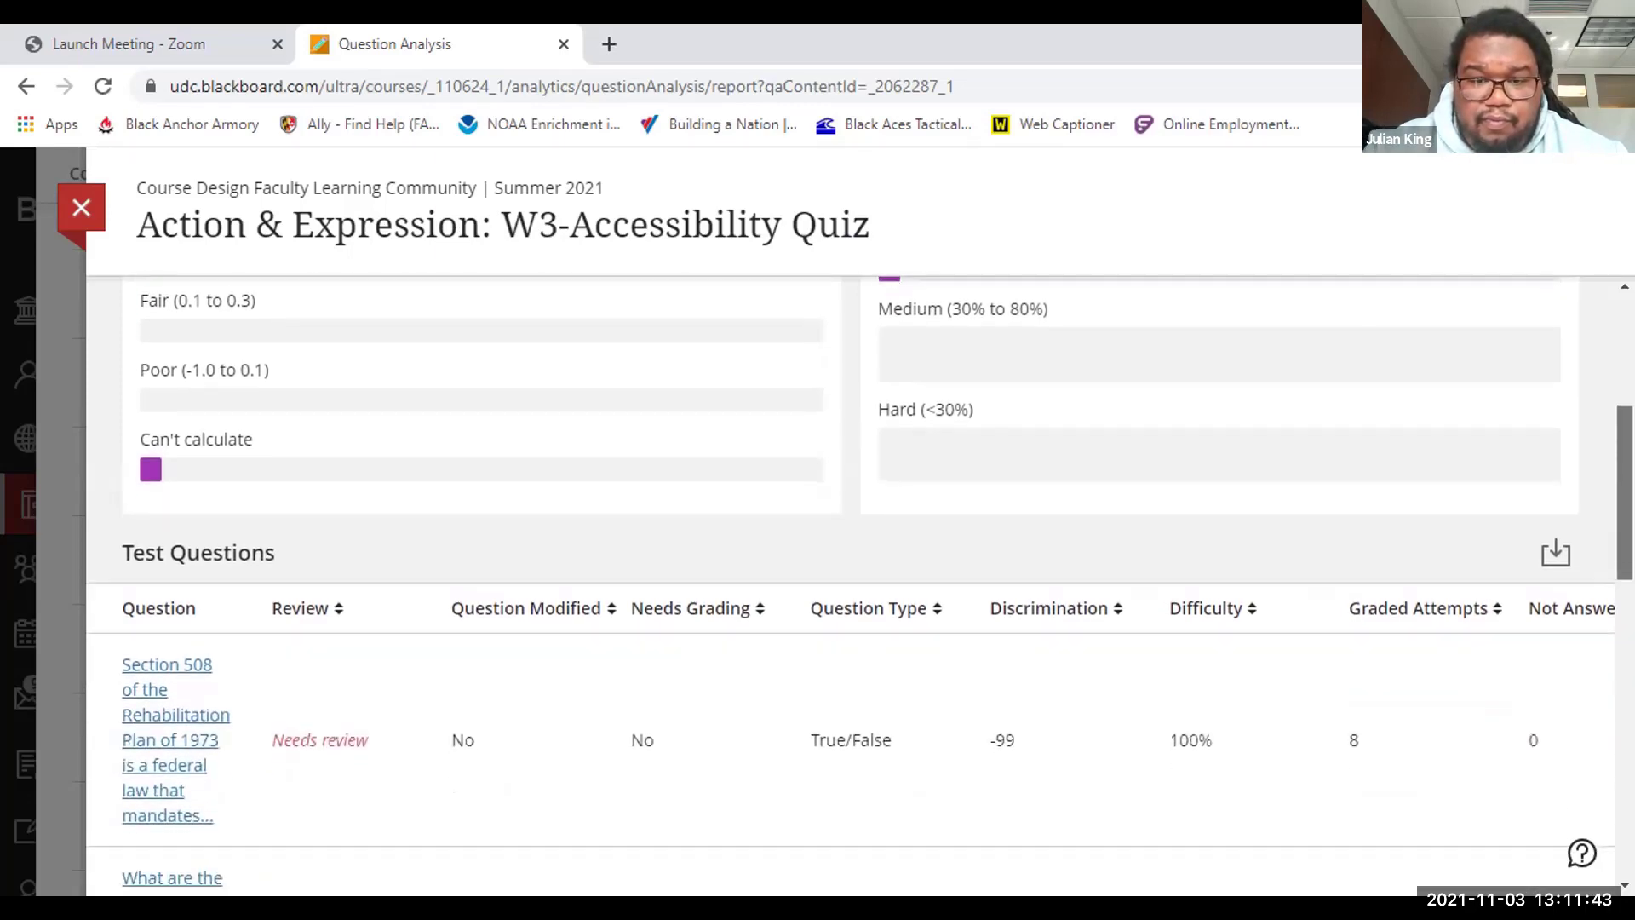
scroll(859, 585, "down", 1)
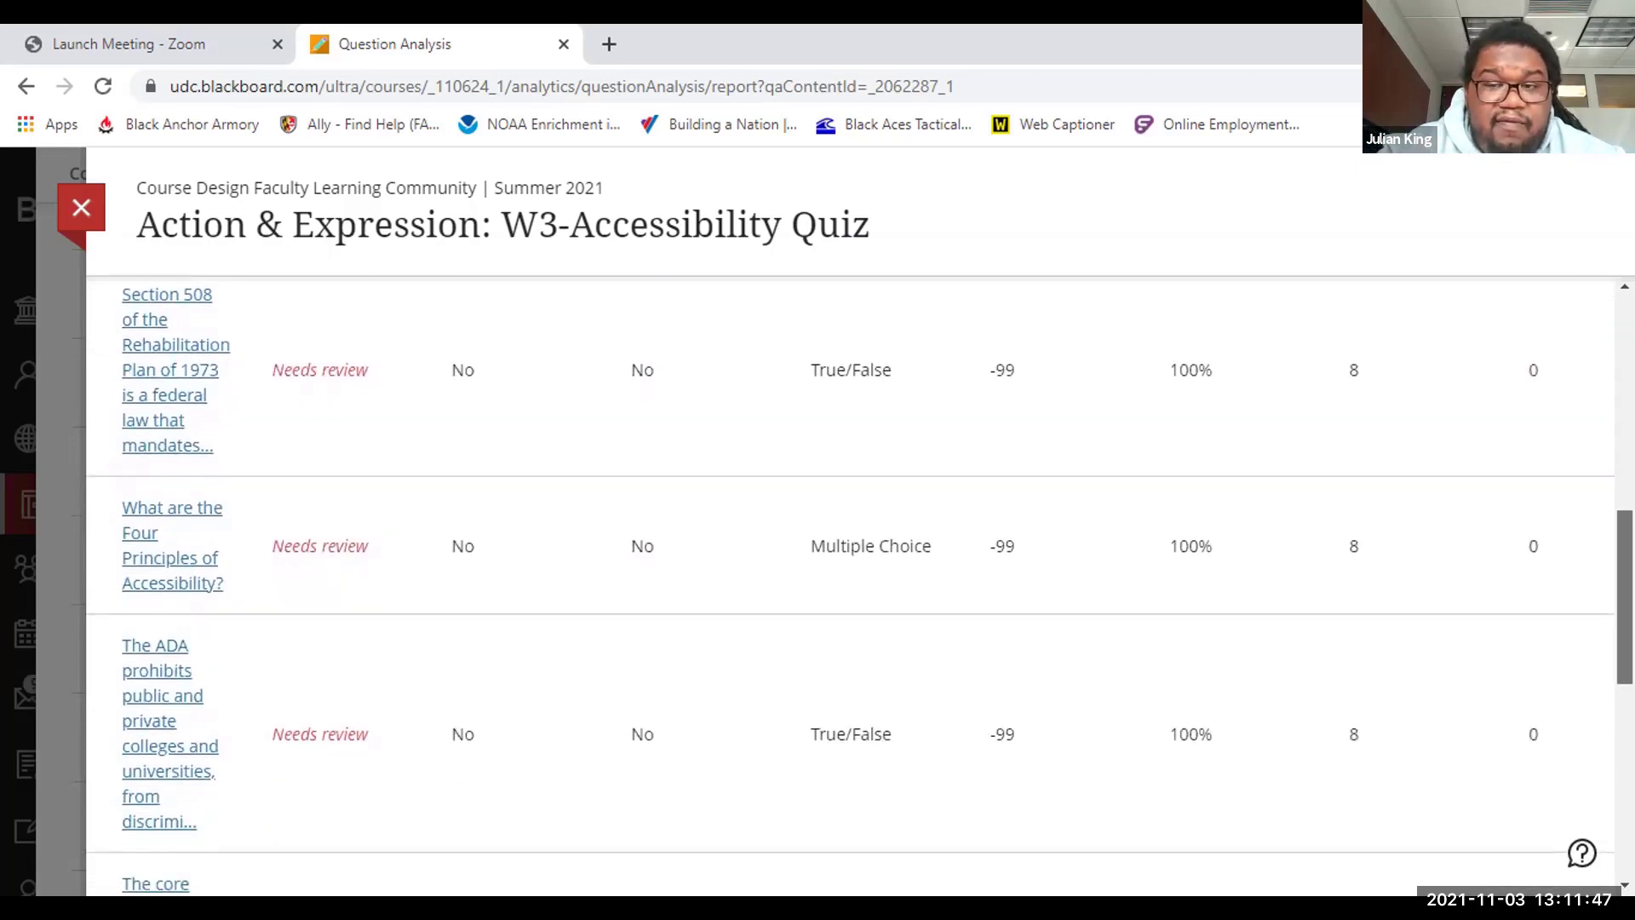
scroll(858, 586, "down", 2)
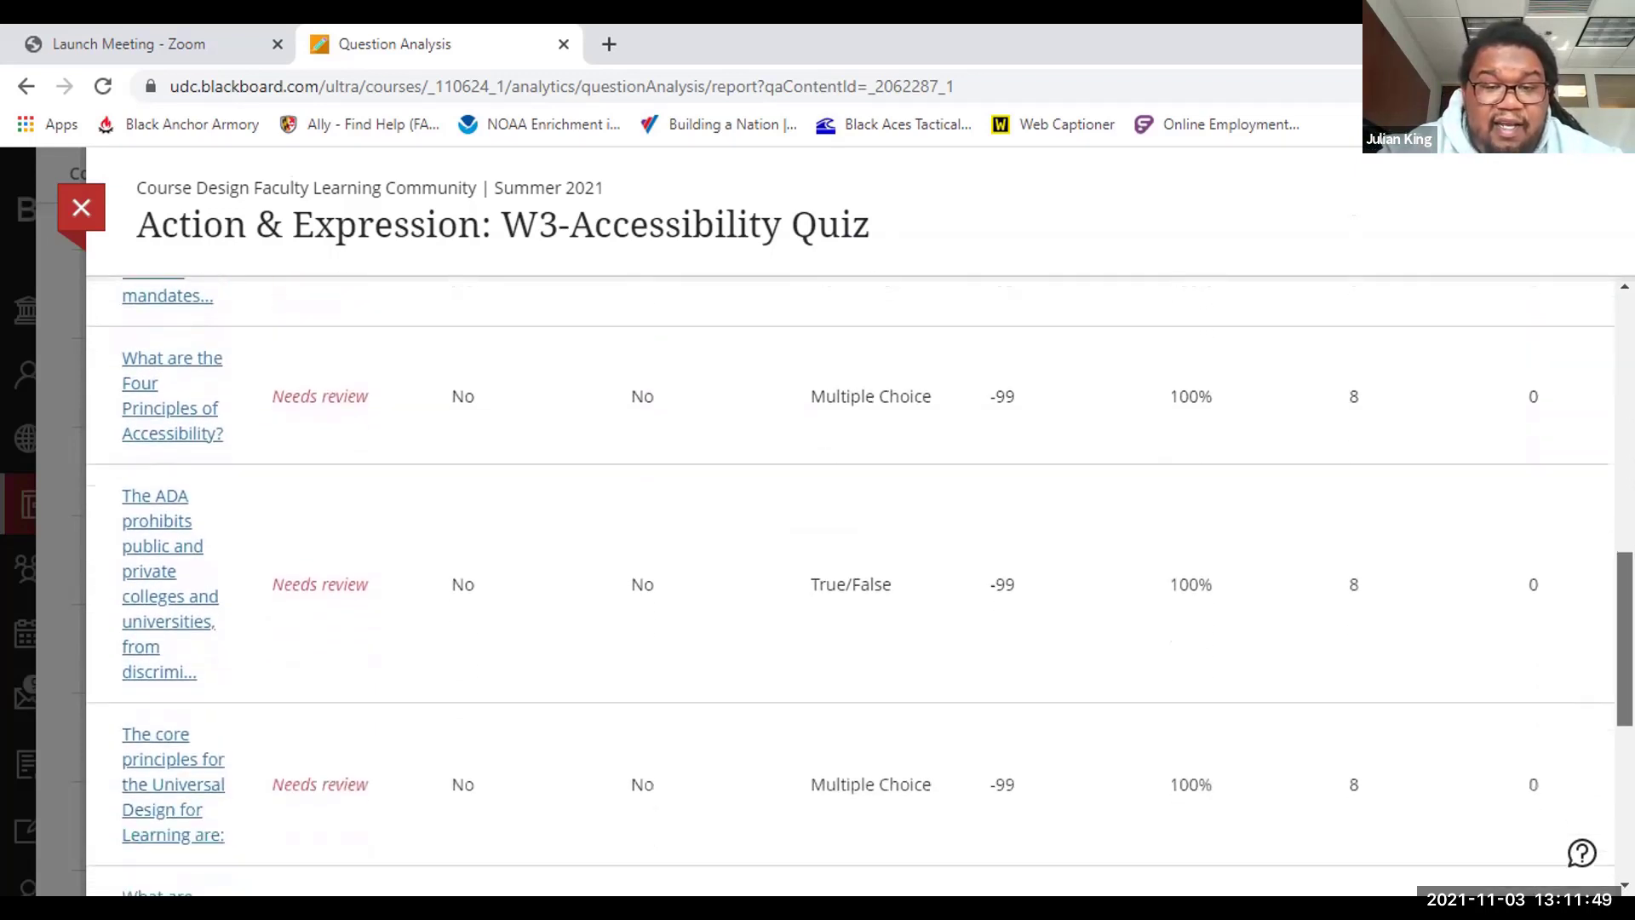
scroll(858, 585, "down", 4)
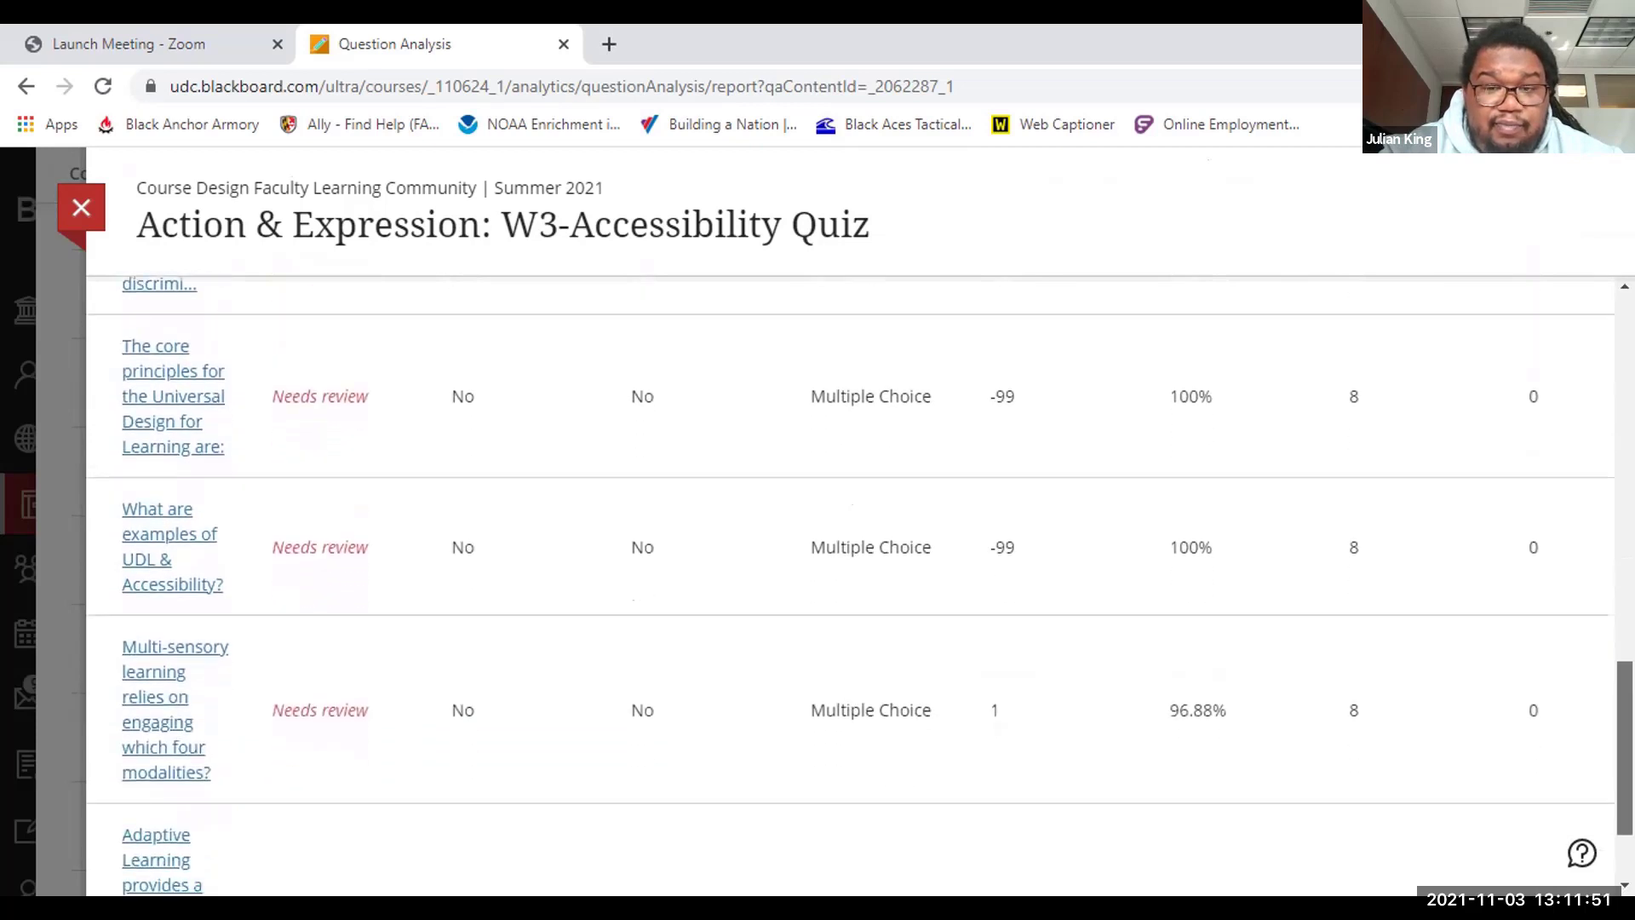
scroll(1360, 494, "up", 7)
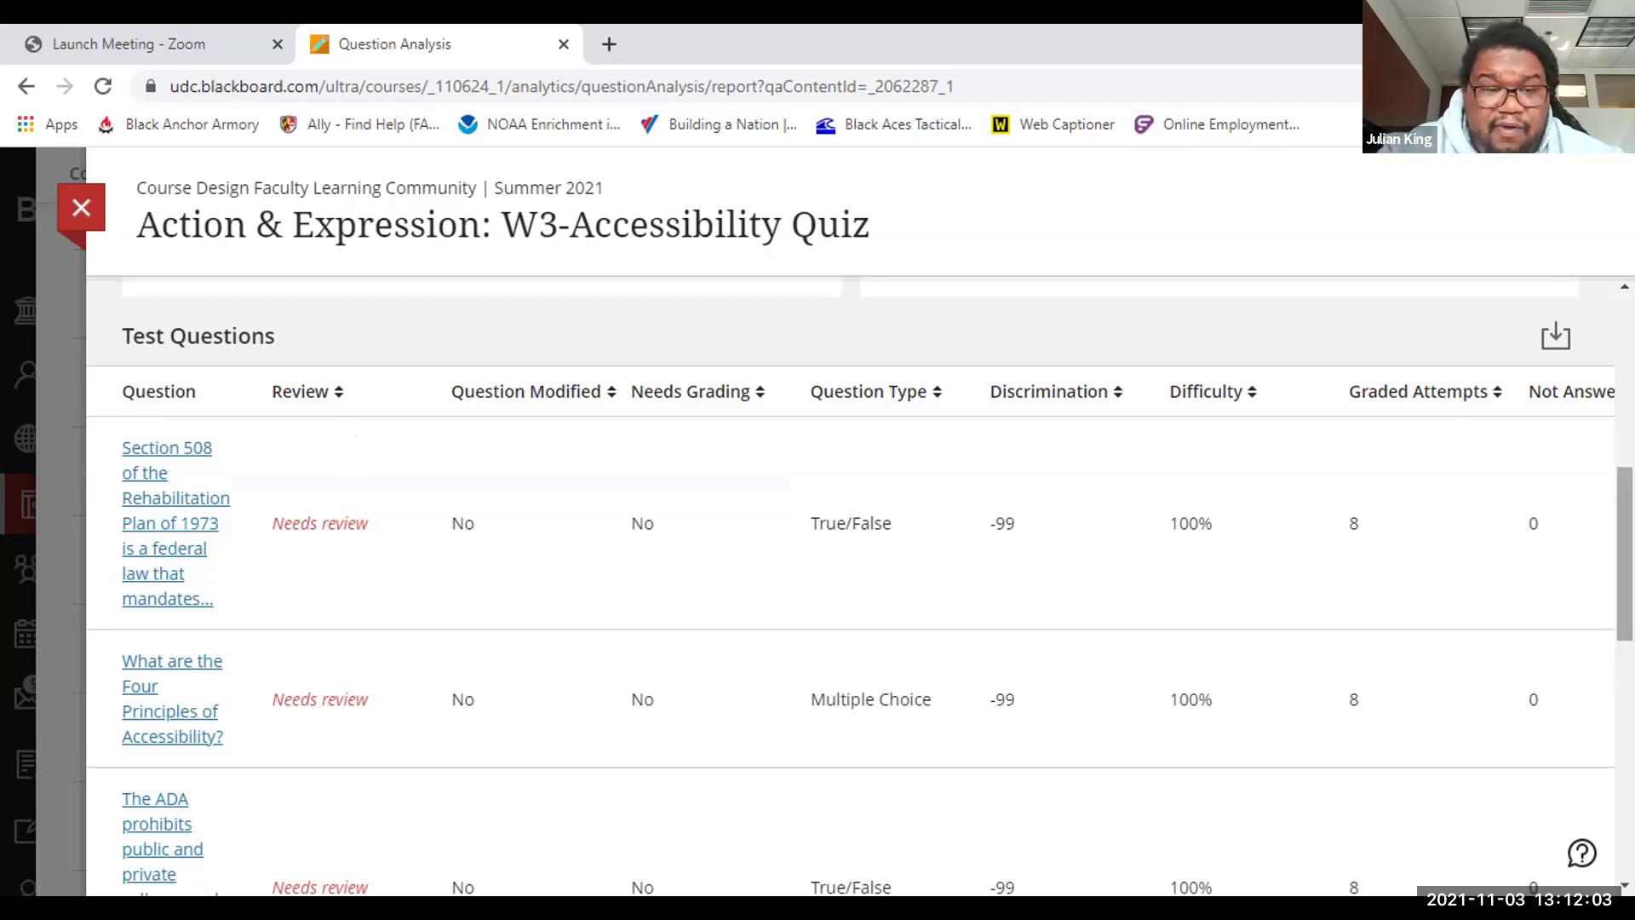
left_click_drag(1625, 553, 1624, 765)
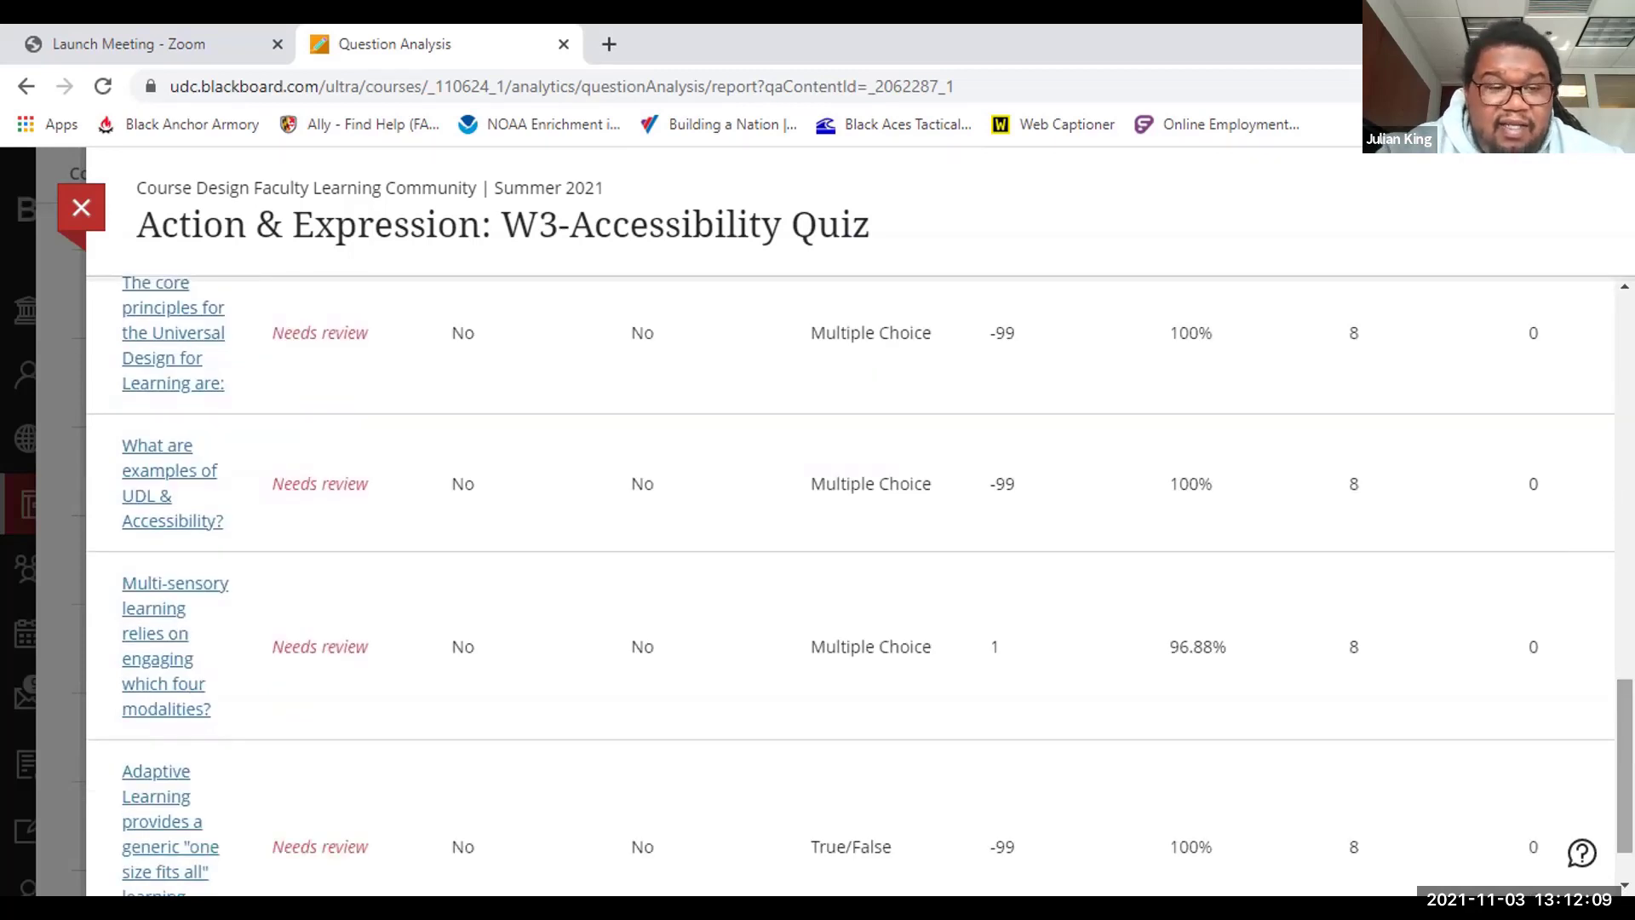
left_click_drag(1624, 764, 1625, 787)
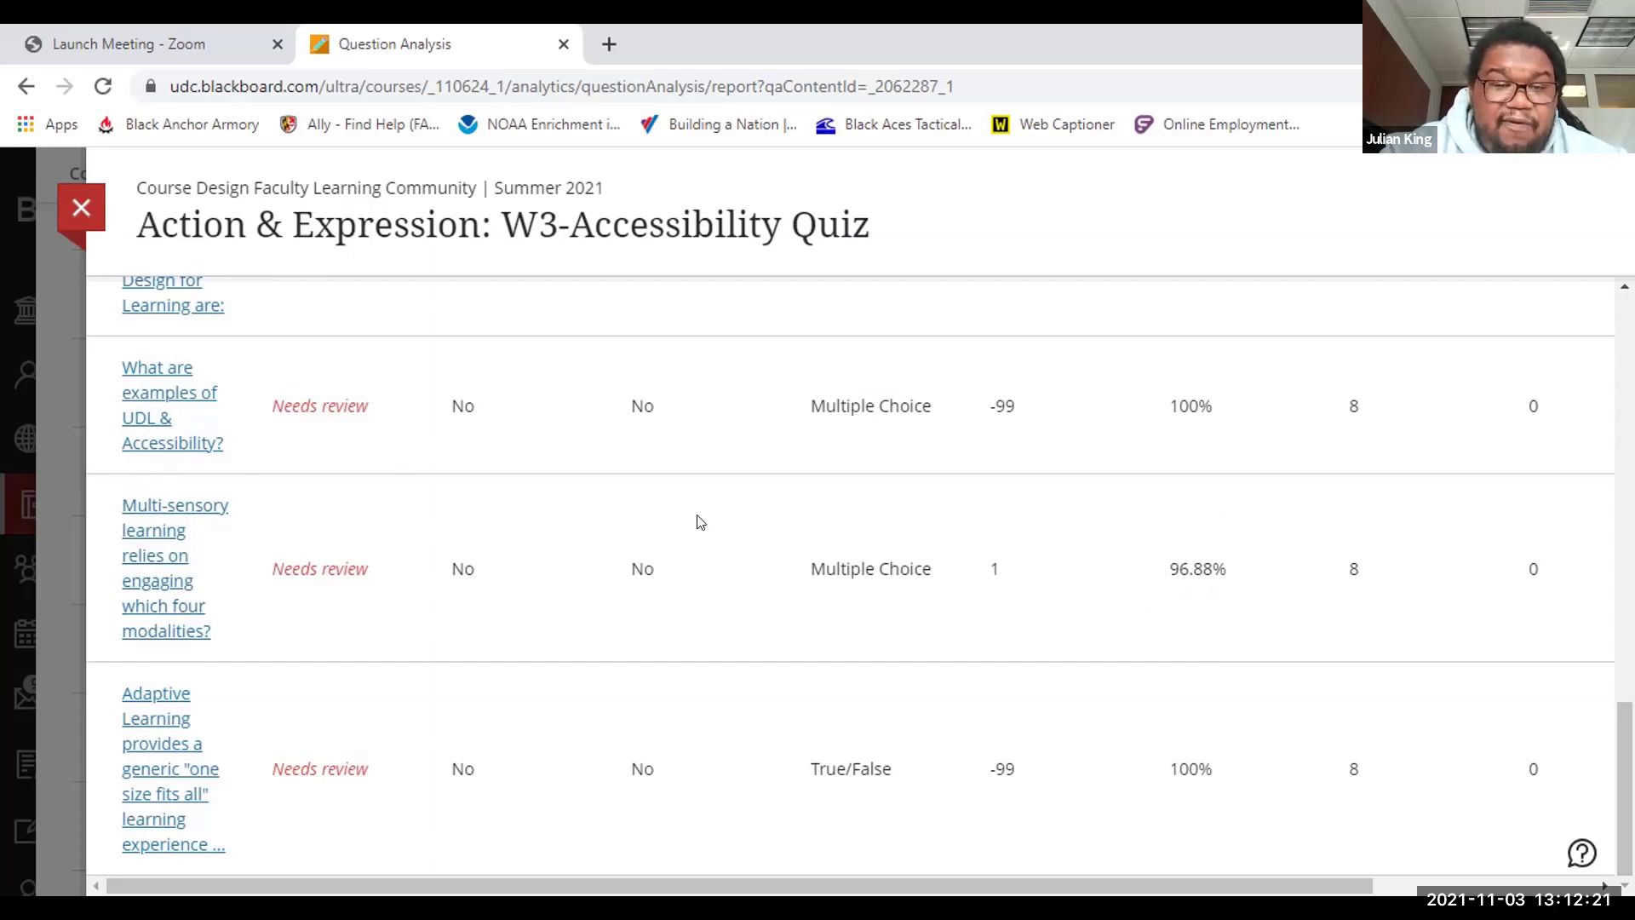
Step: Examine the details and student responses of the multi-sensory learning question, check the list of other questions, and return to the report
left_click(162, 533)
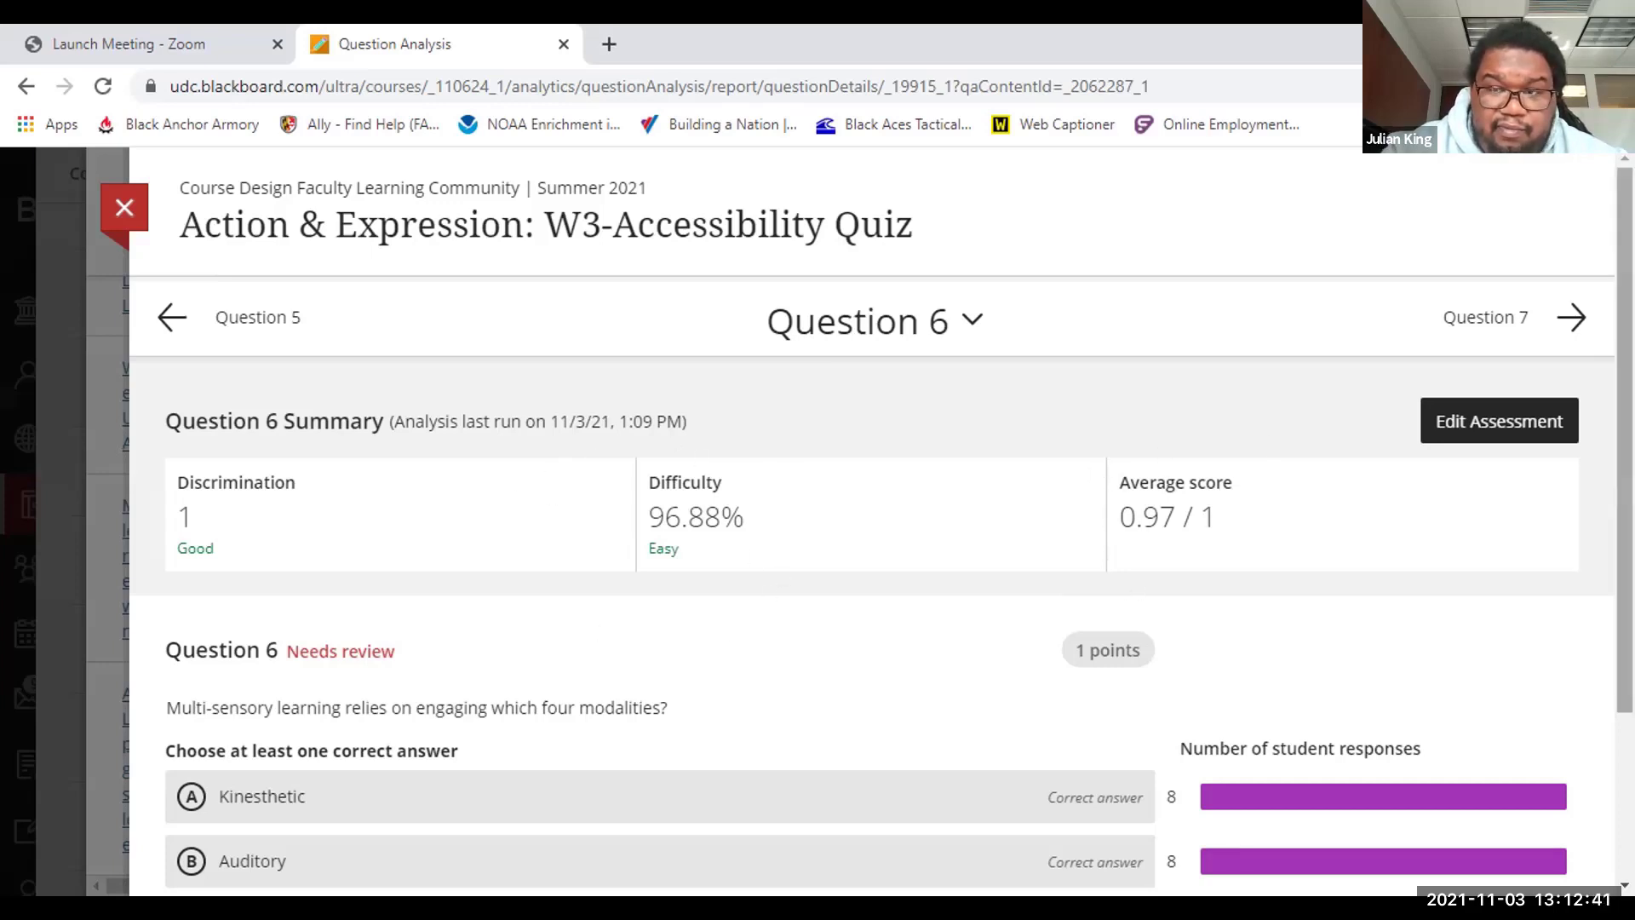
scroll(869, 528, "down", 3)
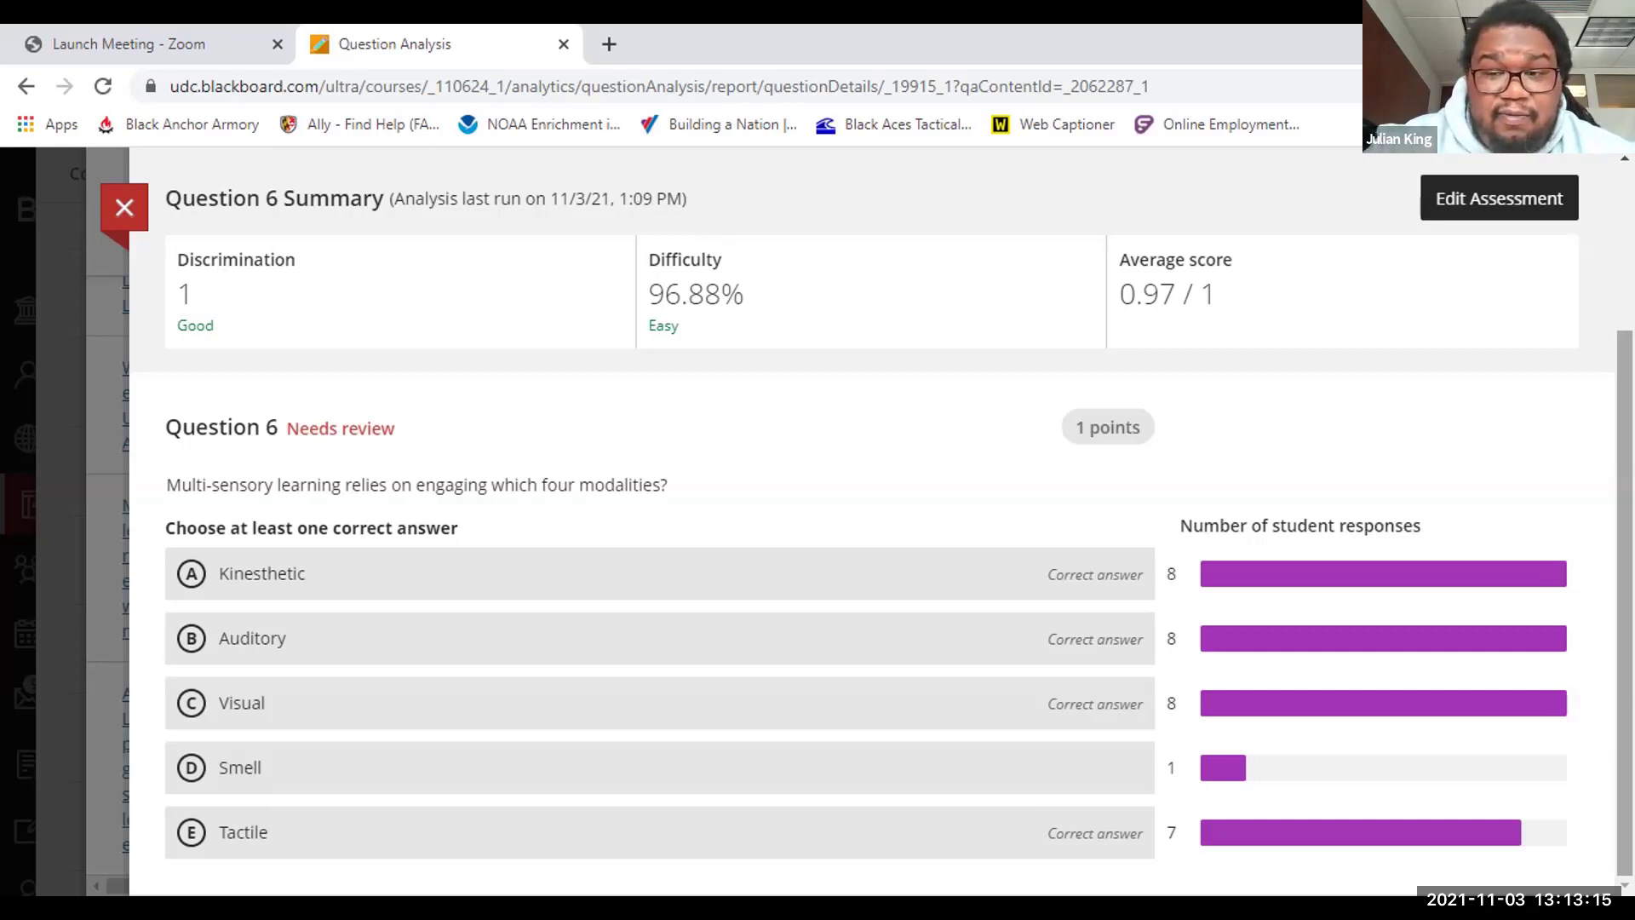
scroll(813, 592, "up", 3)
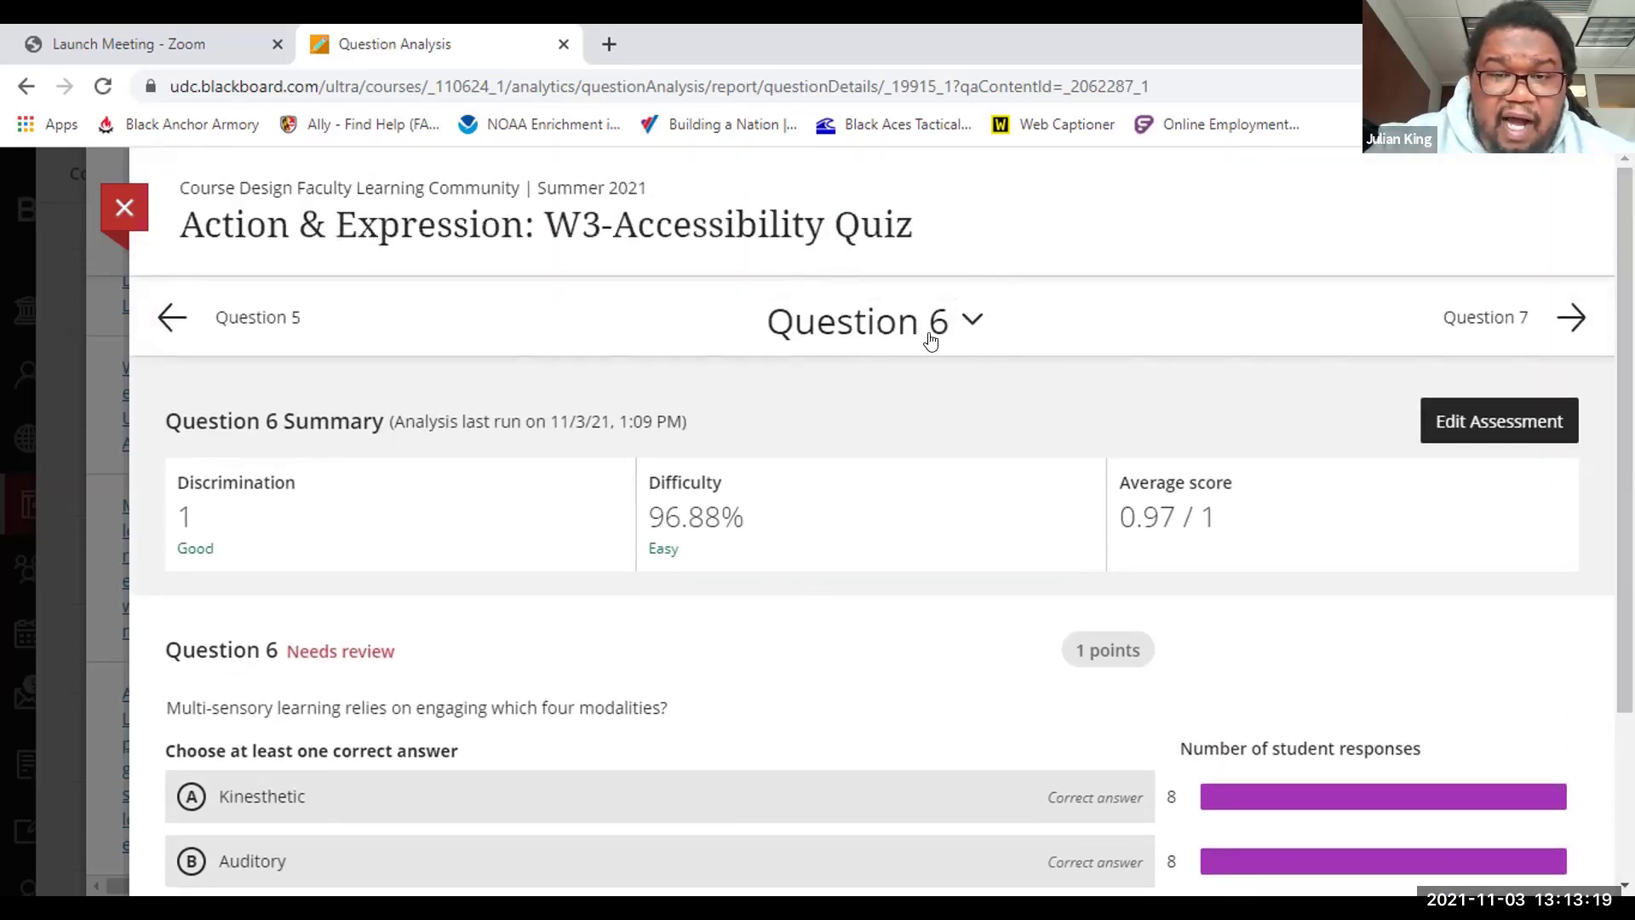
left_click(972, 323)
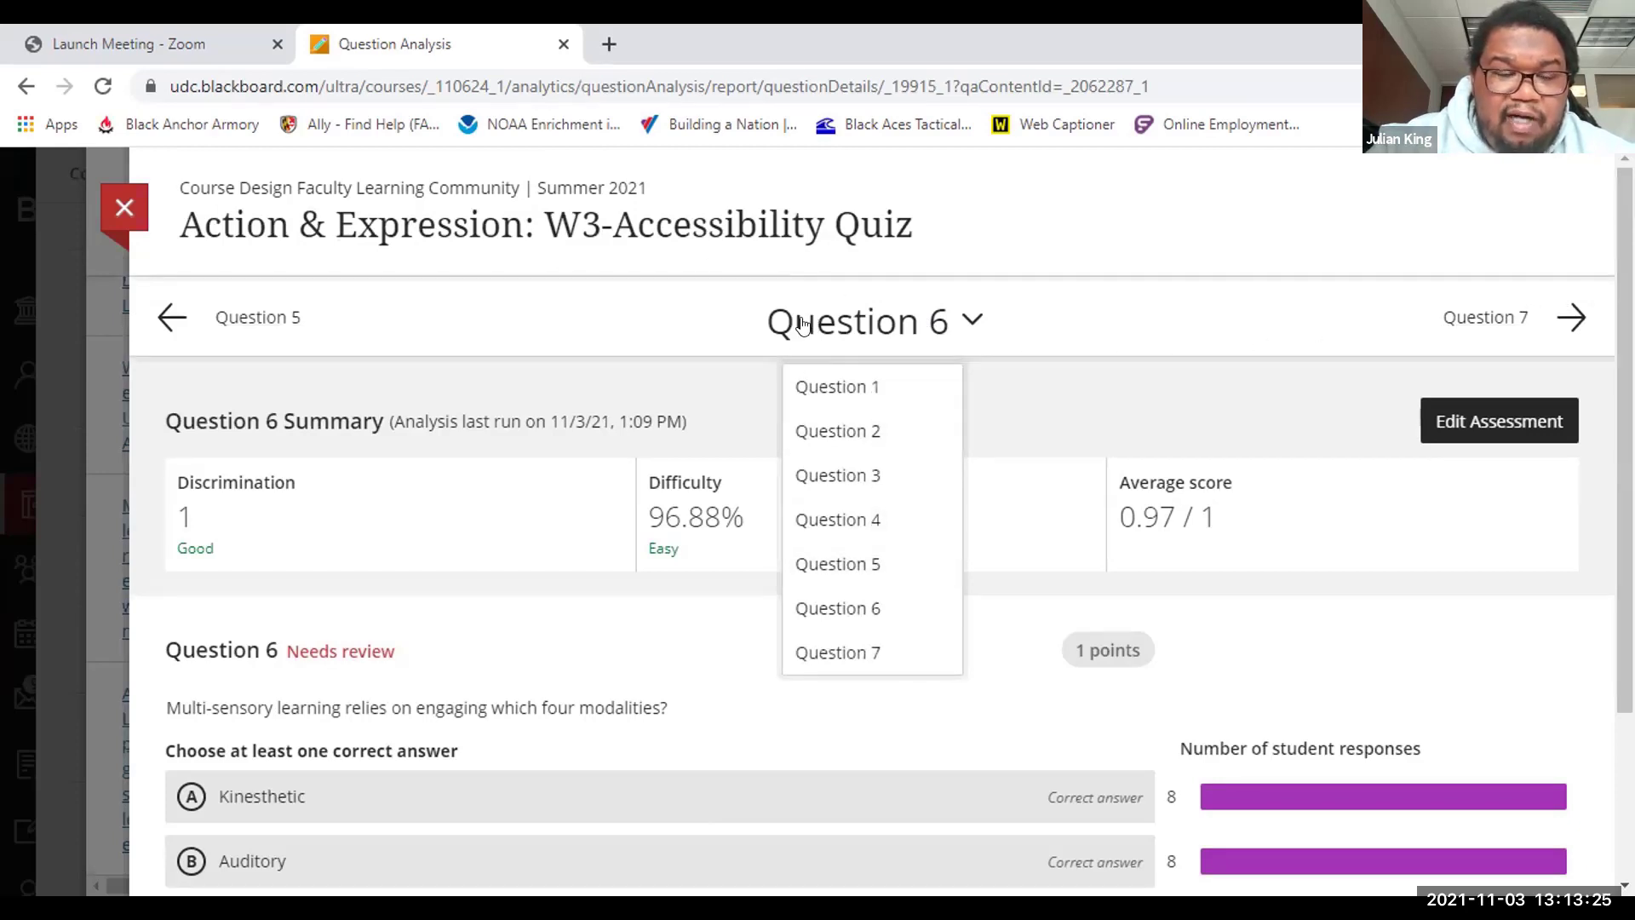
left_click(130, 220)
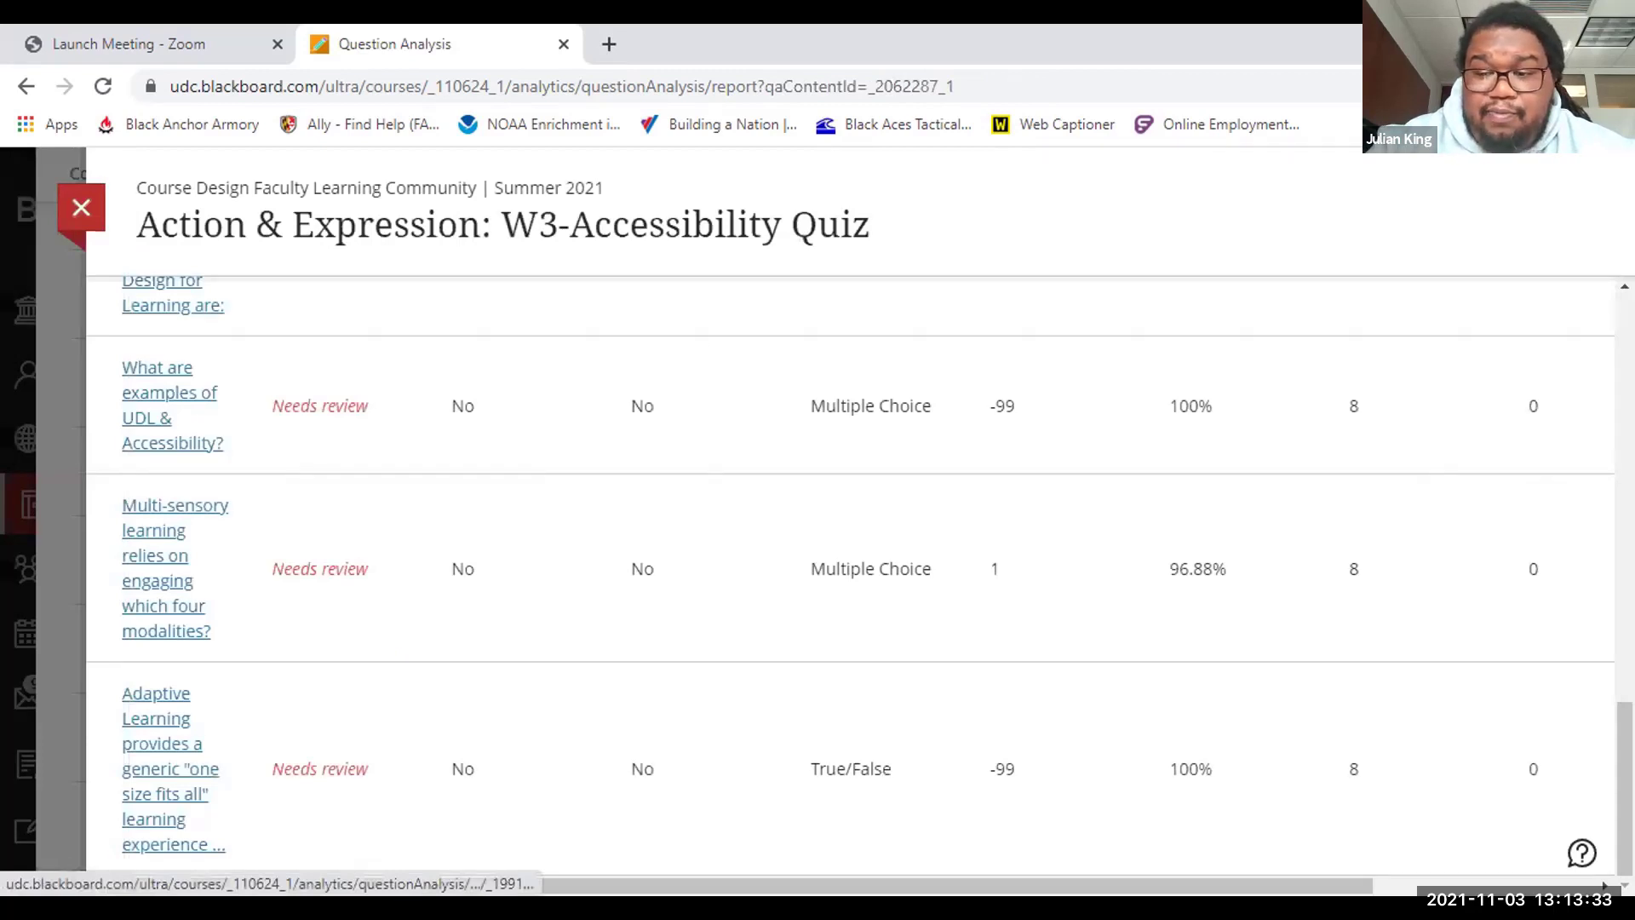
Step: Download the test question analysis as a spreadsheet, open the exported file, and close the quiz's report
scroll(852, 588, "up", 10)
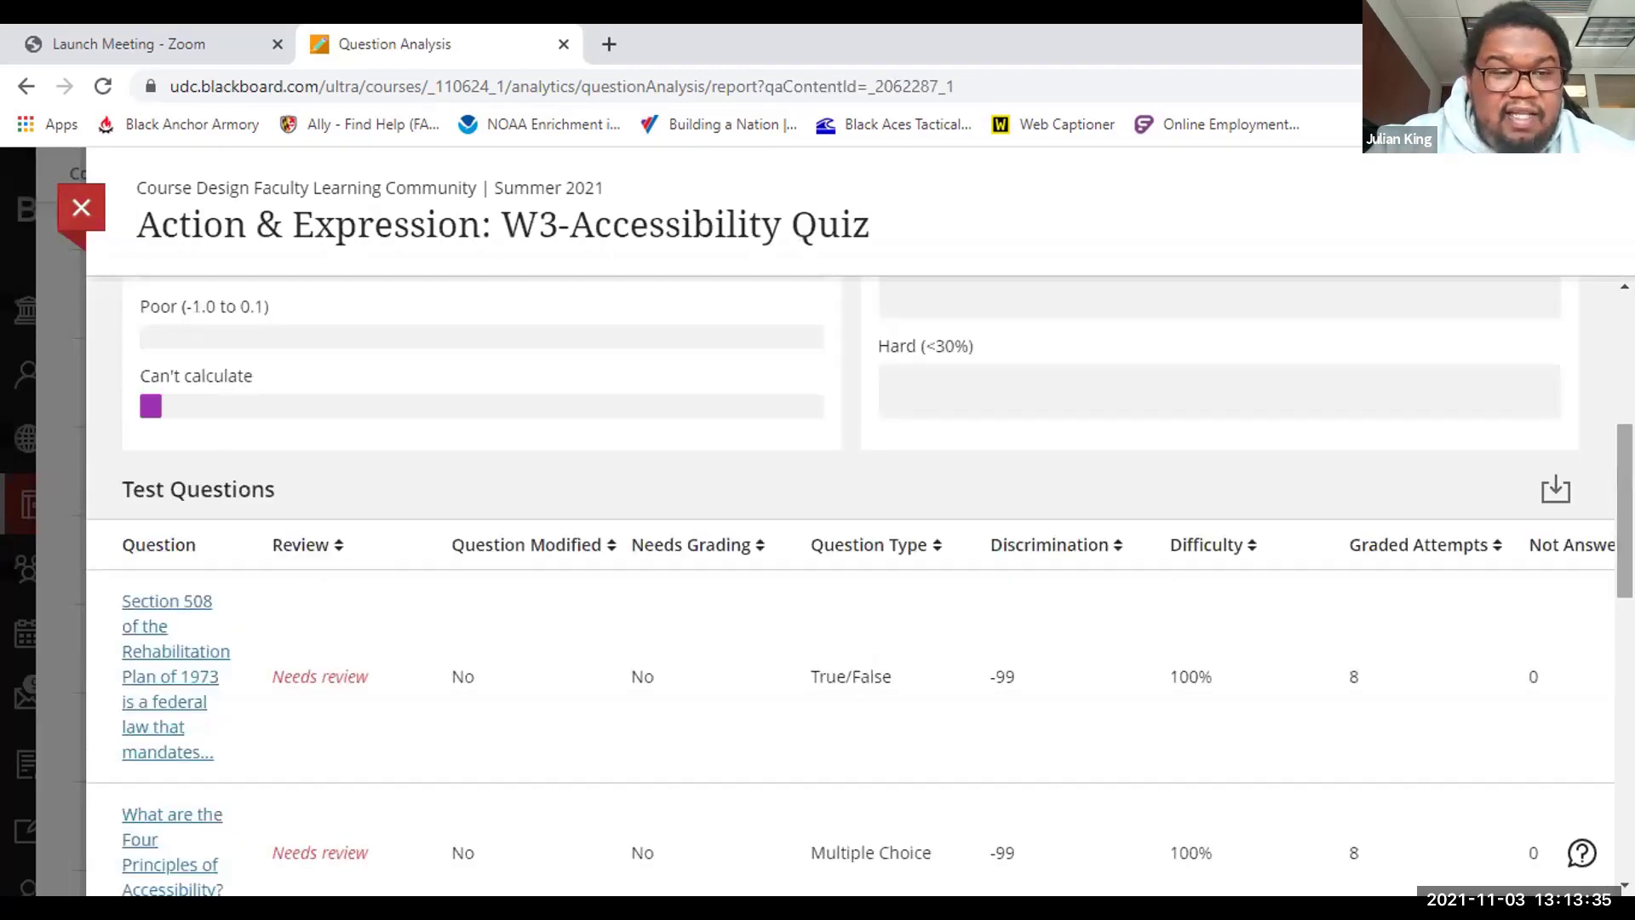
left_click(1551, 491)
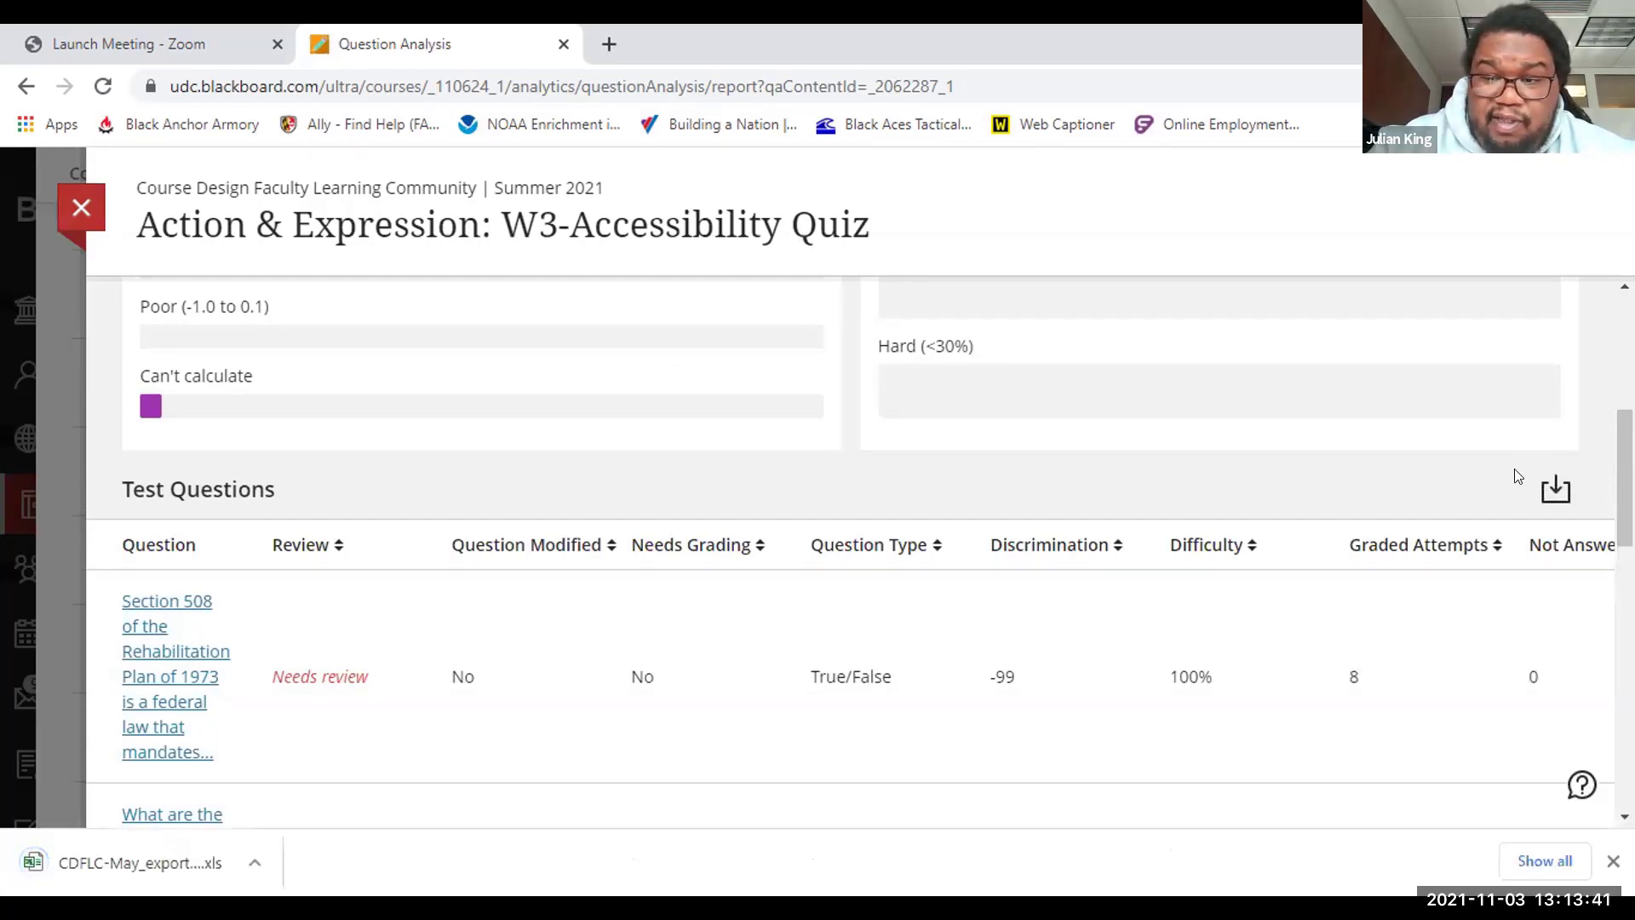
left_click(100, 862)
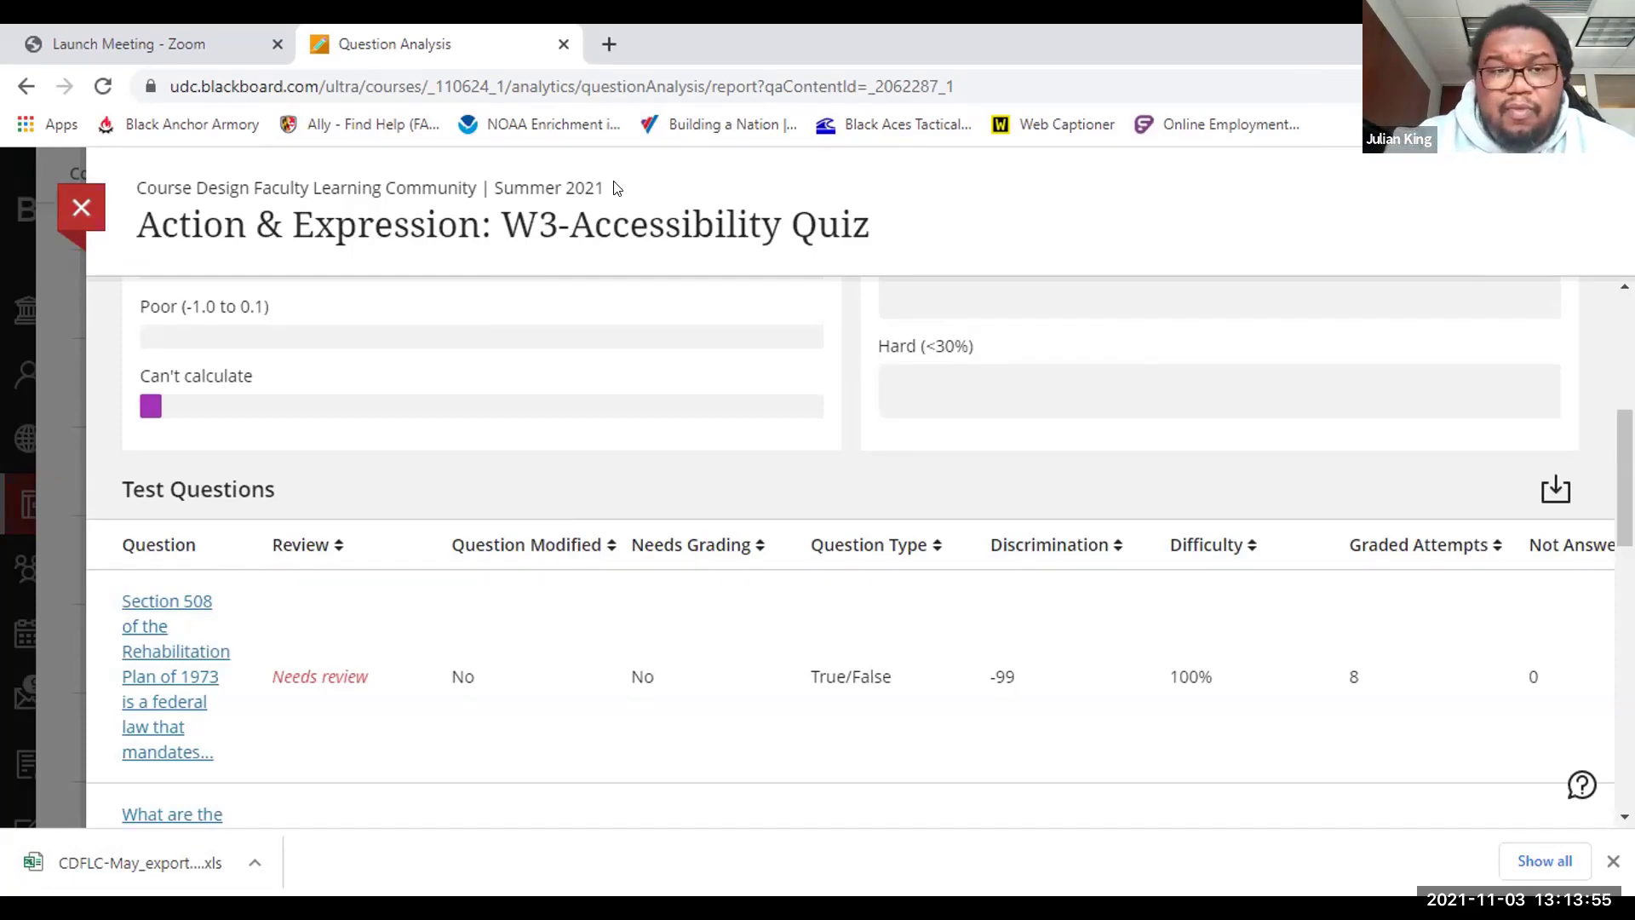
left_click(69, 211)
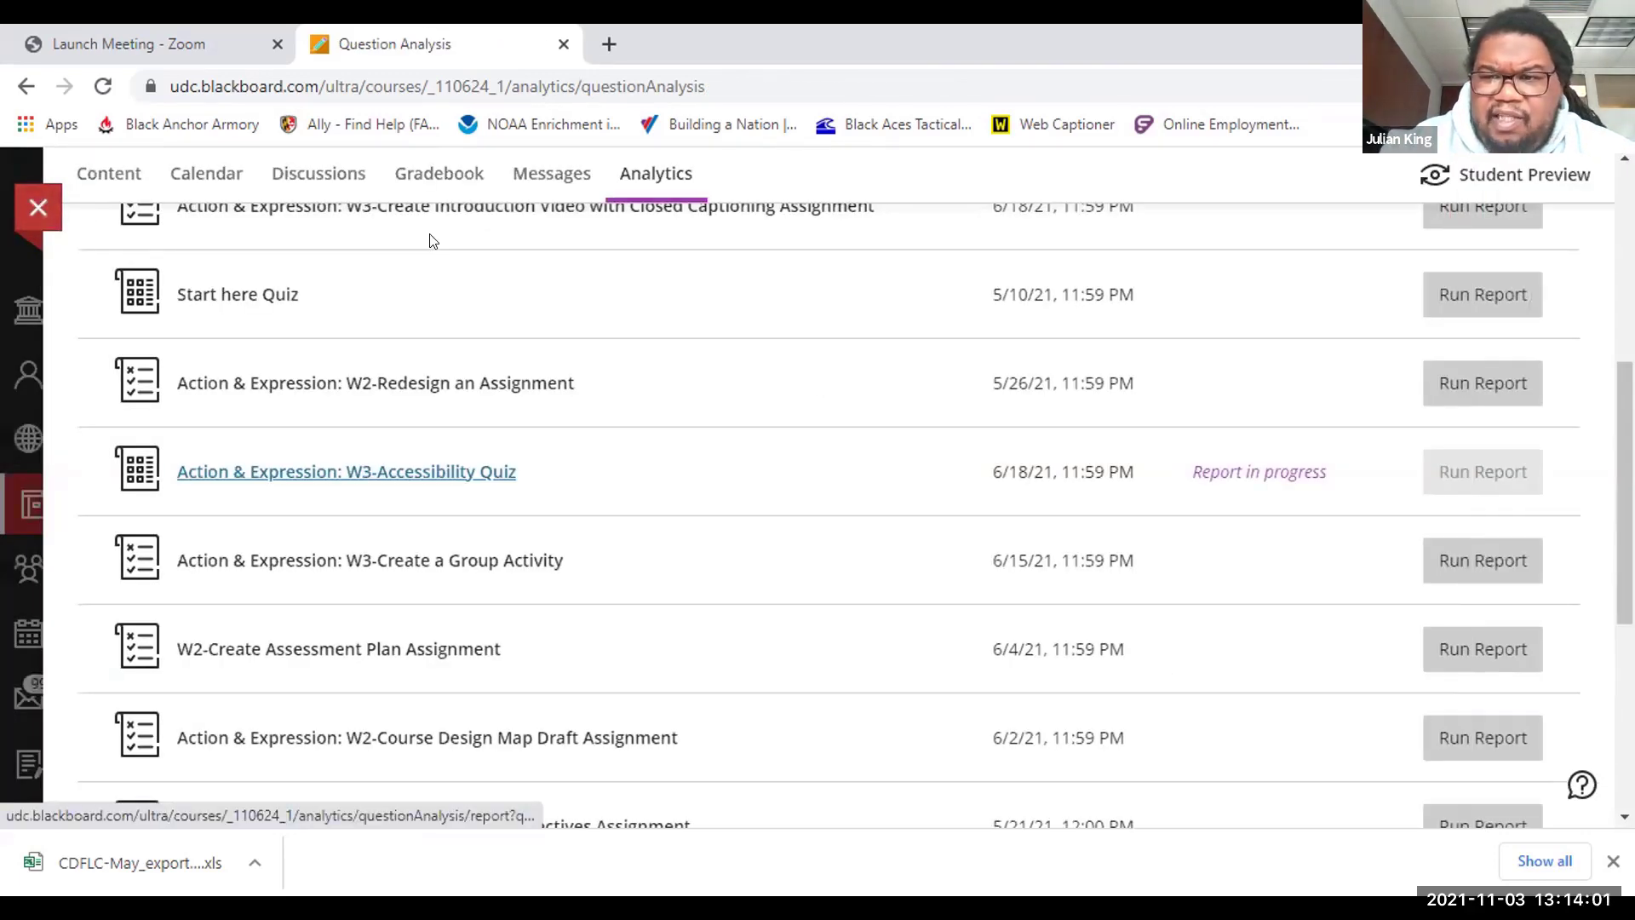
Step: Open the course's Gradebook and switch it from the list of gradable items to the grid view
scroll(1601, 438, "up", 6)
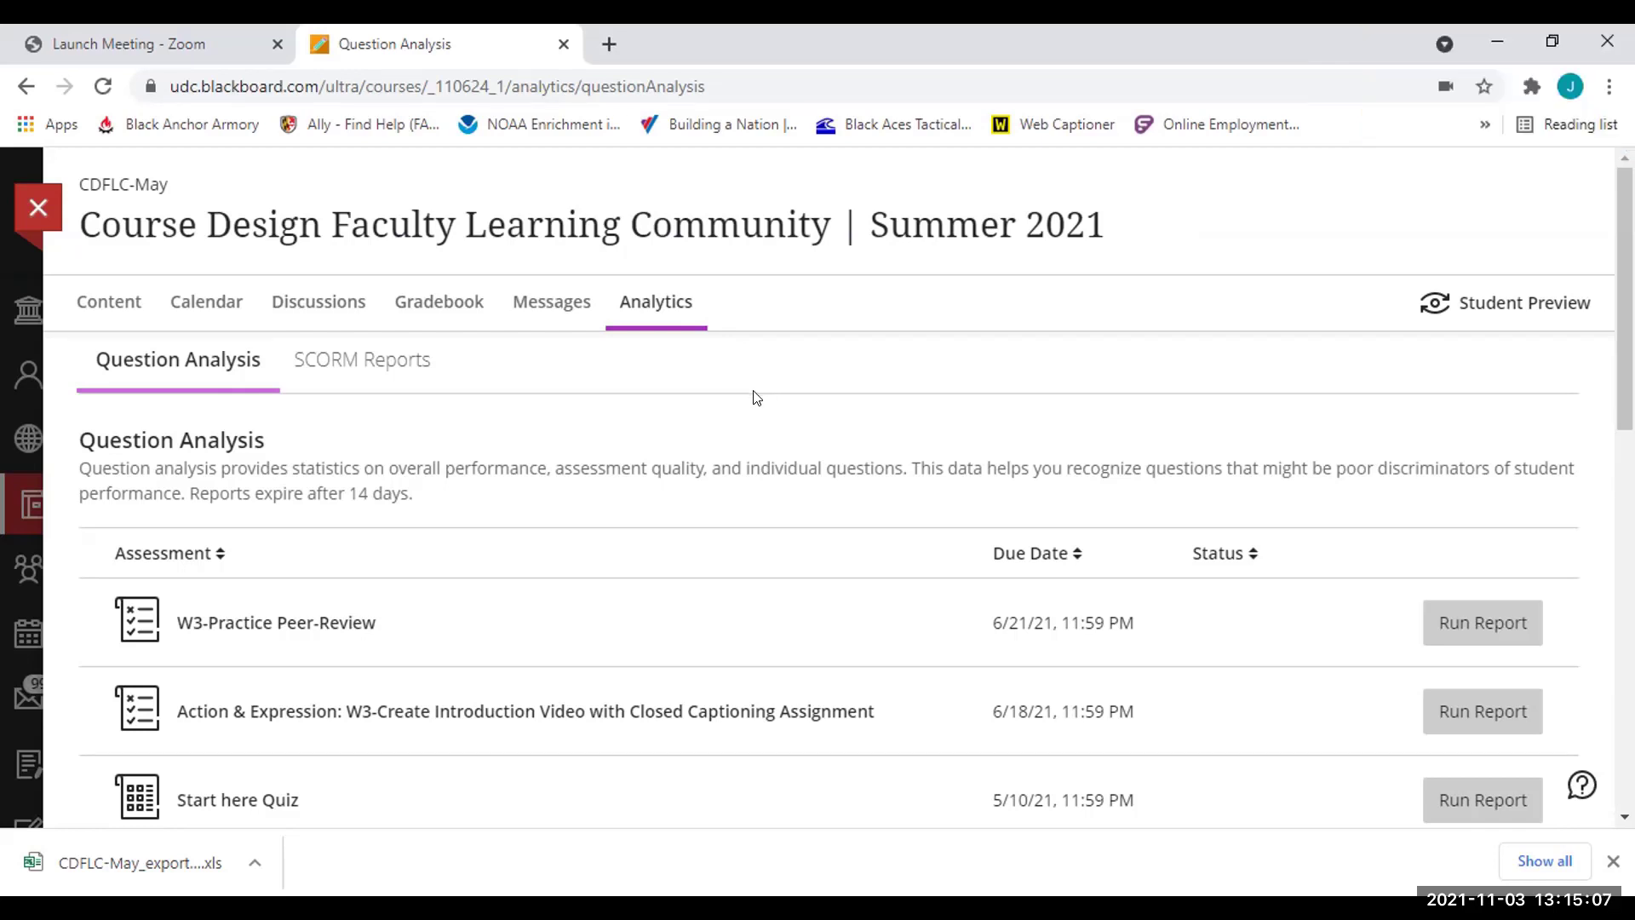
left_click(420, 308)
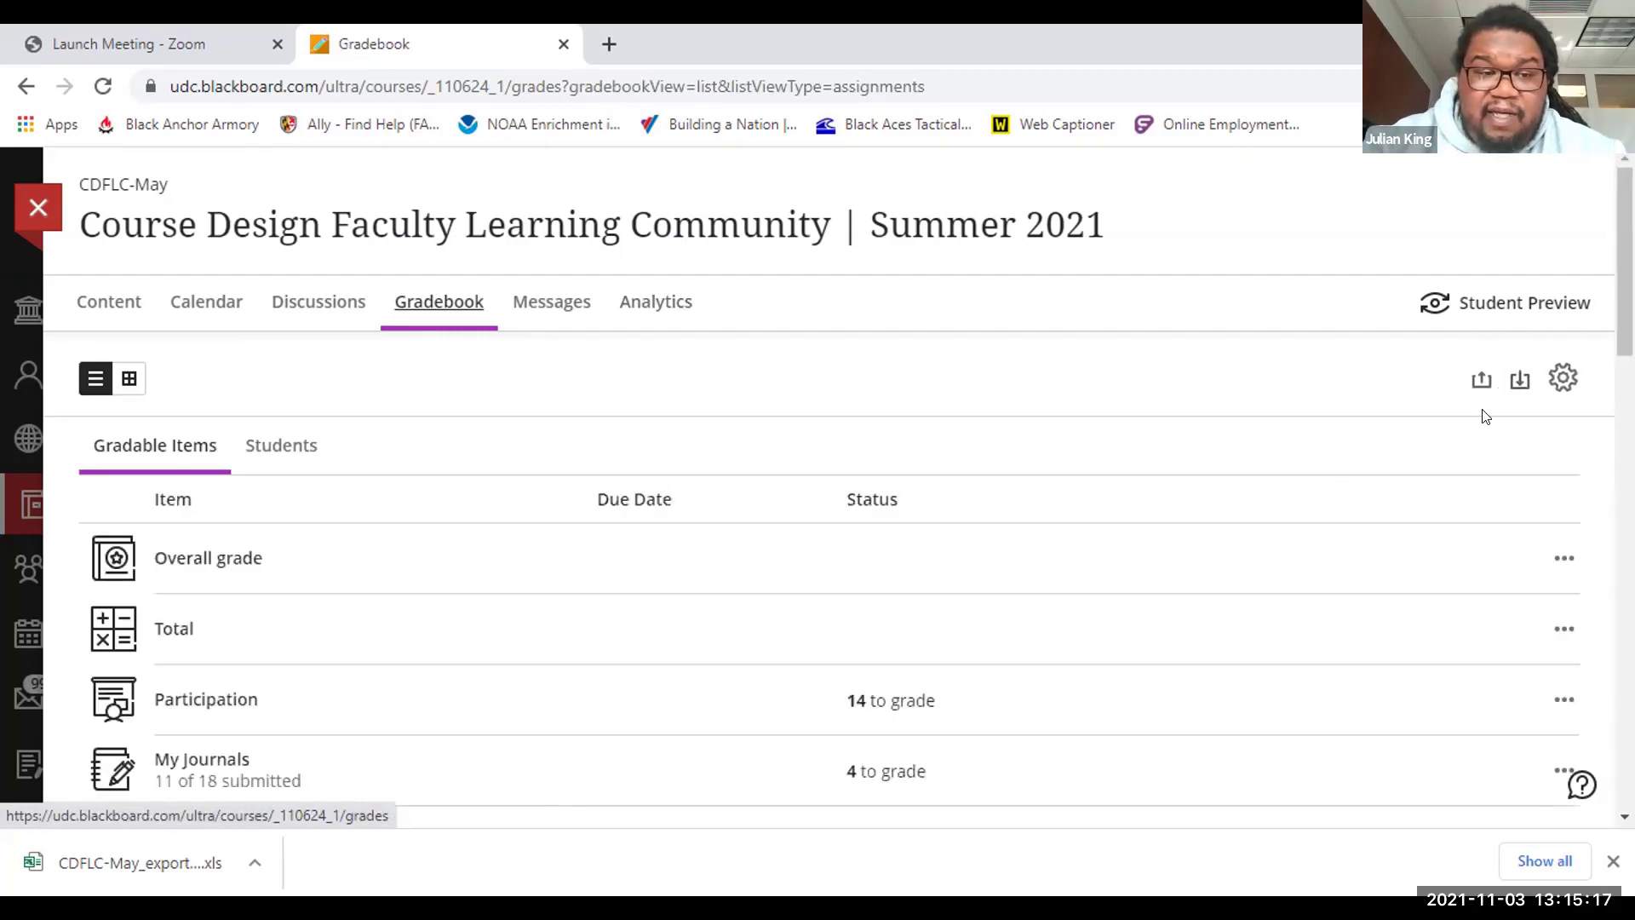
left_click(126, 380)
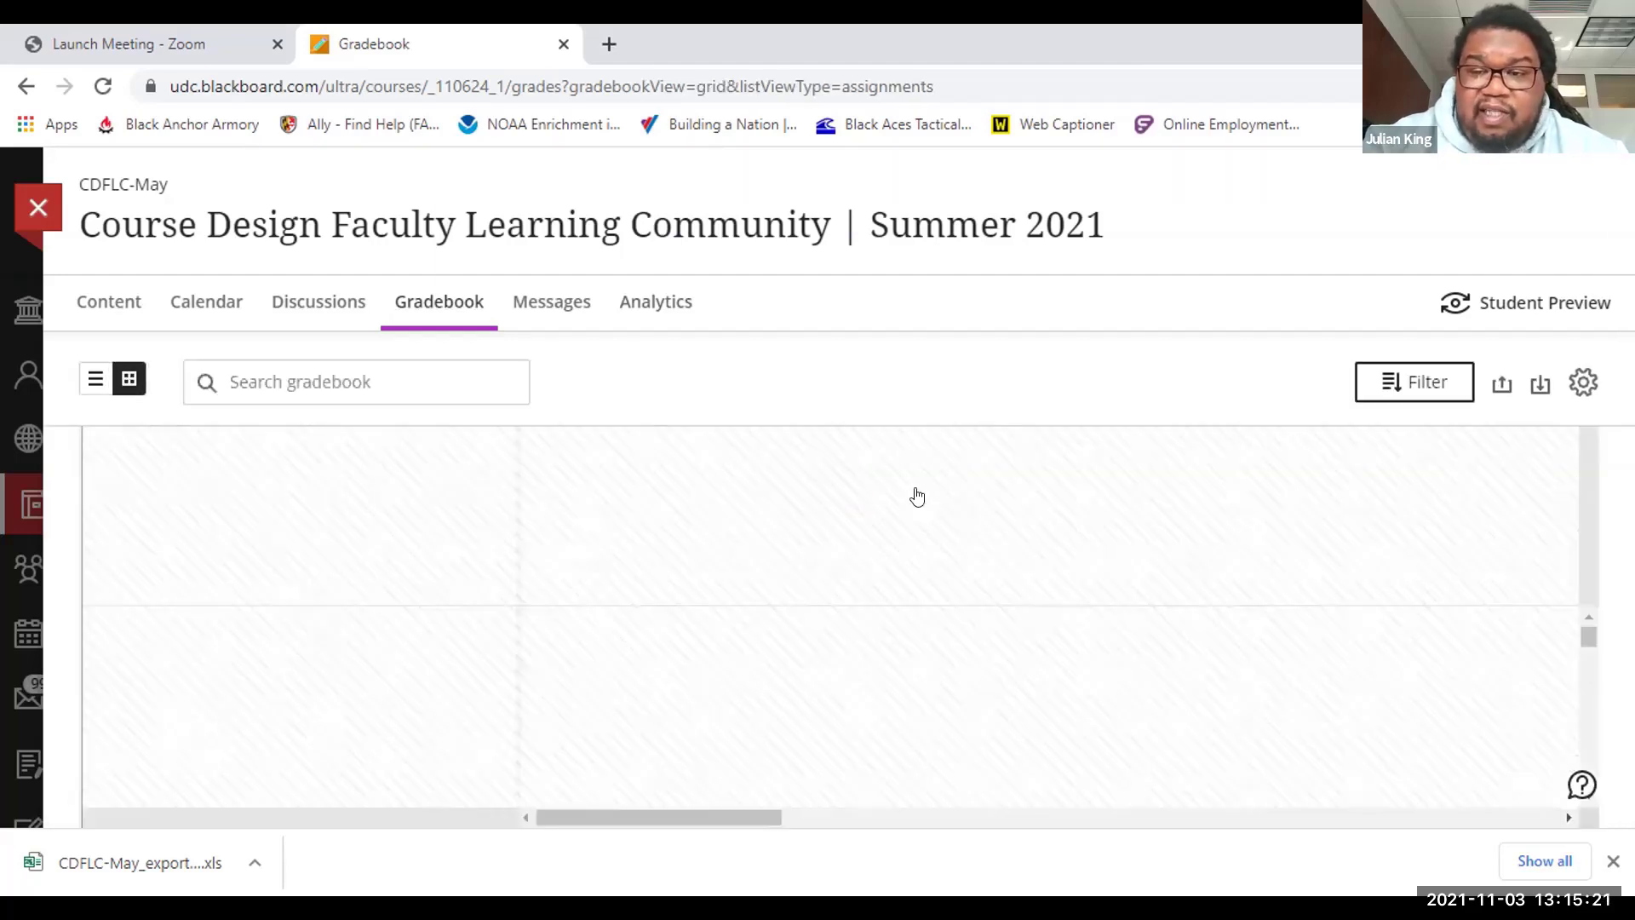